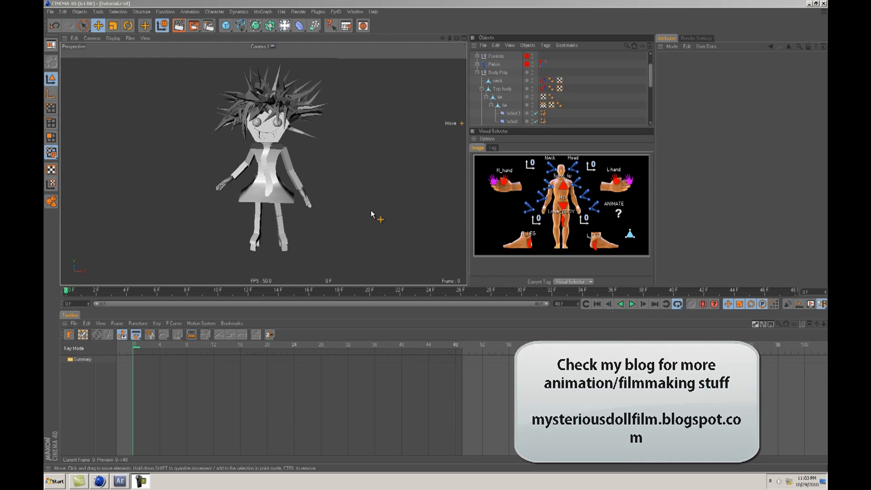
Step: Examine the doll model in the perspective view from several angles
{"action": "mouse_move", "coordinate": [349, 195]}
{"action": "left_mouse_down", "text": "alt"}
{"action": "mouse_move", "coordinate": [444, 235]}
{"action": "mouse_move", "coordinate": [351, 196]}
{"action": "left_mouse_up", "text": "alt"}
{"action": "right_click_drag", "start_coordinate": [351, 195], "coordinate": [436, 236], "text": "alt"}
{"action": "left_click_drag", "start_coordinate": [336, 193], "coordinate": [431, 239], "text": "alt"}
{"action": "right_click_drag", "start_coordinate": [431, 239], "coordinate": [435, 236], "text": "alt"}
{"action": "left_click_drag", "start_coordinate": [434, 236], "coordinate": [436, 236], "text": "alt"}
{"action": "right_click_drag", "start_coordinate": [333, 191], "coordinate": [435, 236], "text": "alt"}
{"action": "left_click_drag", "start_coordinate": [340, 193], "coordinate": [436, 235], "text": "alt"}
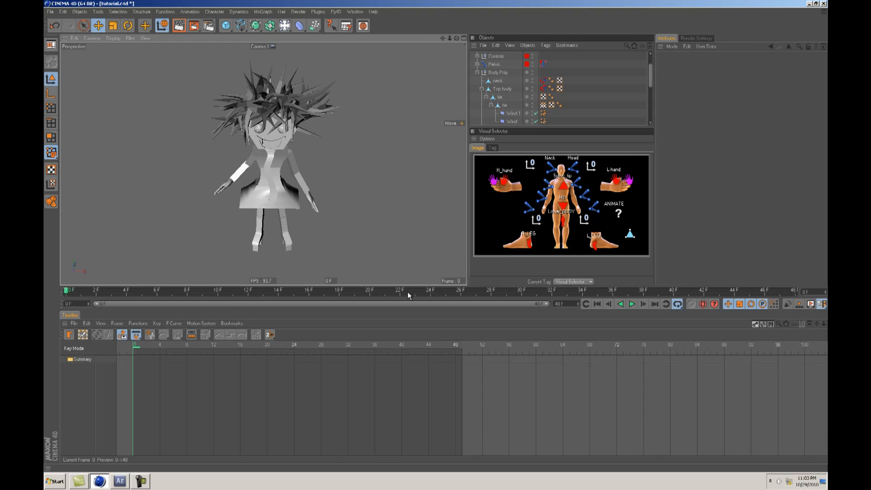
Step: Enlarge the perspective viewport and the object list by shrinking the timeline and visual selector areas
{"action": "left_click_drag", "start_coordinate": [410, 287], "coordinate": [409, 313]}
{"action": "left_click_drag", "start_coordinate": [531, 129], "coordinate": [531, 168]}
{"action": "mouse_move", "coordinate": [434, 238]}
{"action": "left_mouse_down", "text": "alt"}
{"action": "mouse_move", "coordinate": [445, 242]}
{"action": "mouse_move", "coordinate": [435, 235]}
{"action": "left_mouse_up", "text": "alt"}
{"action": "middle_click_drag", "start_coordinate": [341, 188], "coordinate": [317, 175], "text": "alt"}
{"action": "left_click_drag", "start_coordinate": [341, 188], "coordinate": [439, 240], "text": "alt"}
{"action": "left_click_drag", "start_coordinate": [341, 188], "coordinate": [436, 237], "text": "alt"}
{"action": "left_click_drag", "start_coordinate": [318, 195], "coordinate": [439, 240], "text": "alt"}
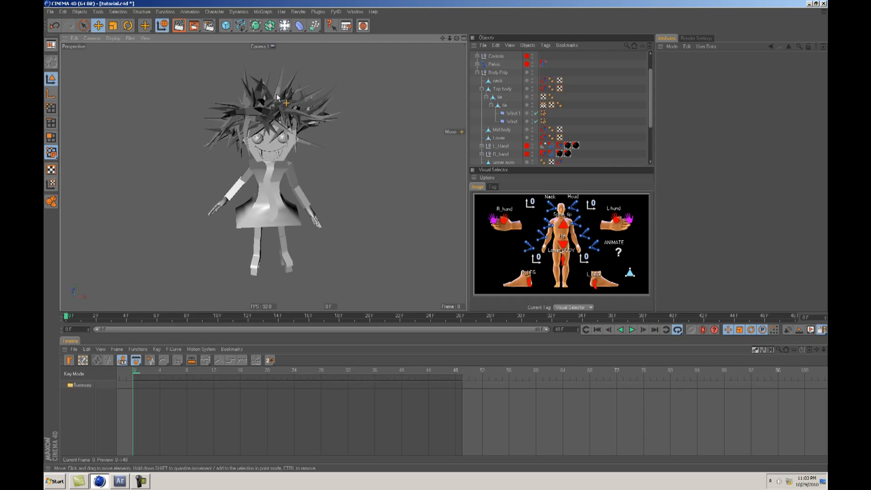
{"action": "left_click", "coordinate": [262, 12]}
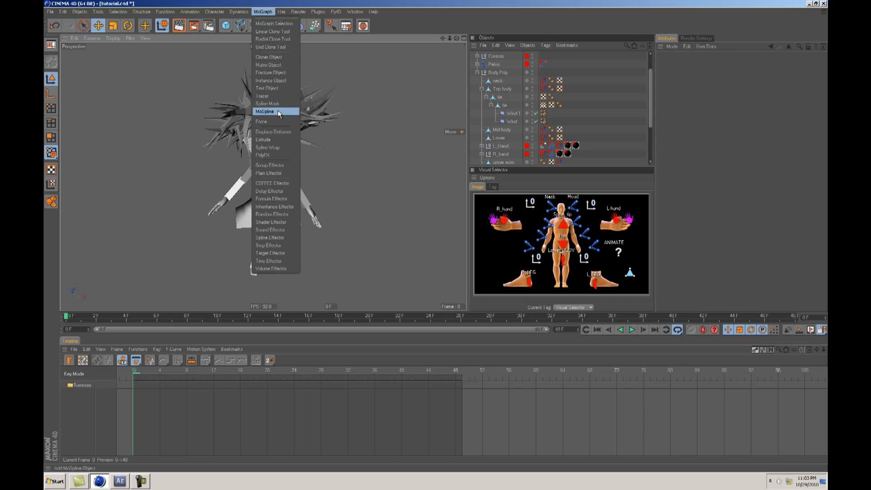
{"action": "left_click", "coordinate": [263, 13]}
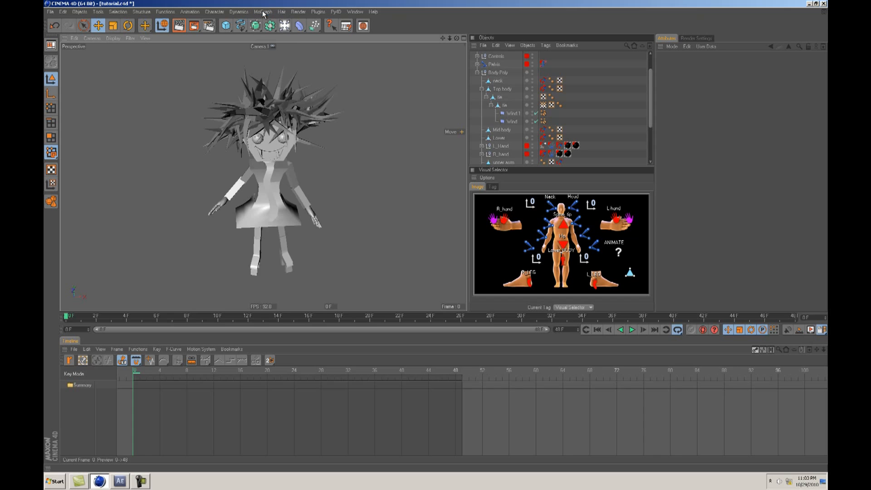
{"action": "scroll", "coordinate": [437, 239], "scroll_direction": "up", "scroll_amount": 4}
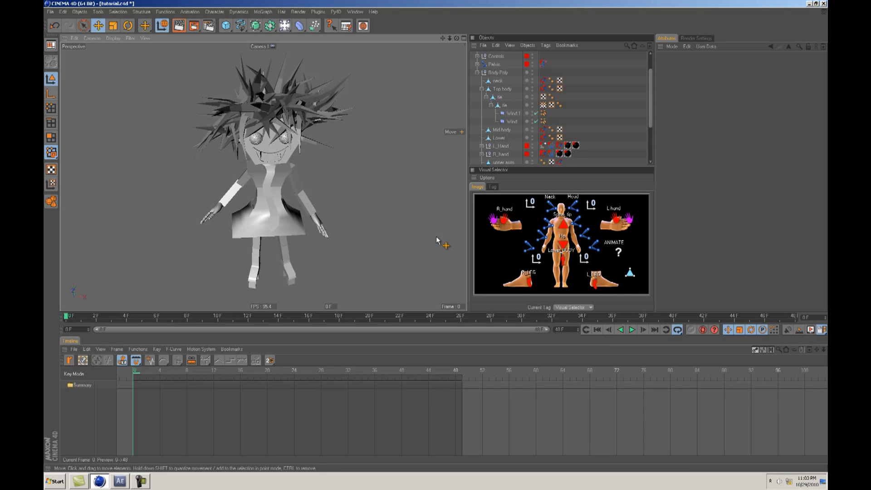
{"action": "left_click", "coordinate": [263, 12]}
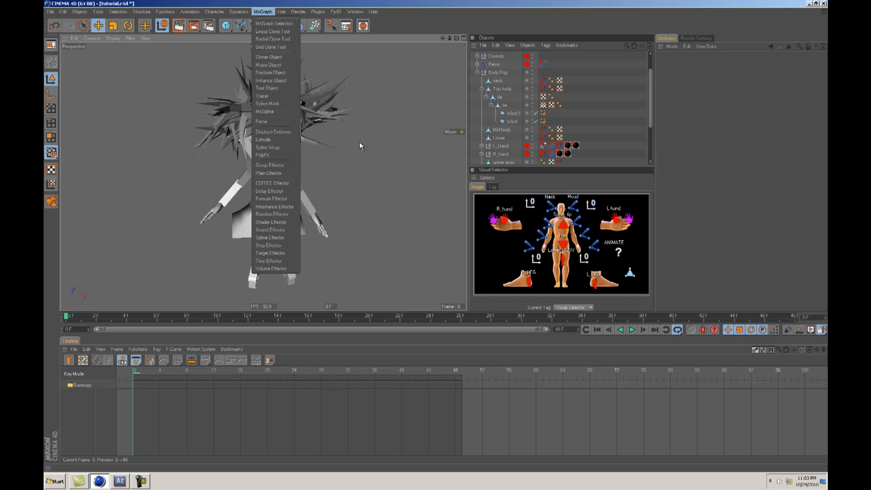
{"action": "left_click", "coordinate": [376, 171]}
{"action": "left_click_drag", "start_coordinate": [372, 175], "coordinate": [437, 234], "text": "alt"}
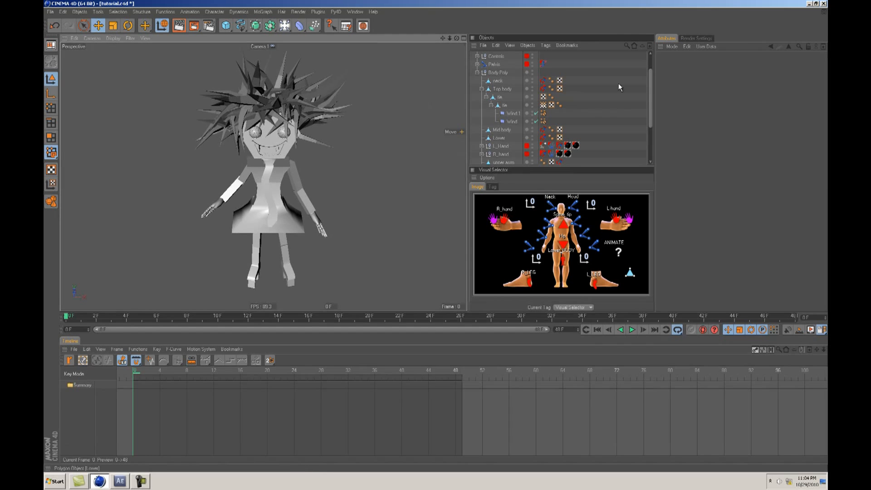
{"action": "mouse_move", "coordinate": [391, 153]}
{"action": "left_mouse_down", "text": "alt"}
{"action": "mouse_move", "coordinate": [429, 238]}
{"action": "mouse_move", "coordinate": [390, 153]}
{"action": "left_mouse_up", "text": "alt"}
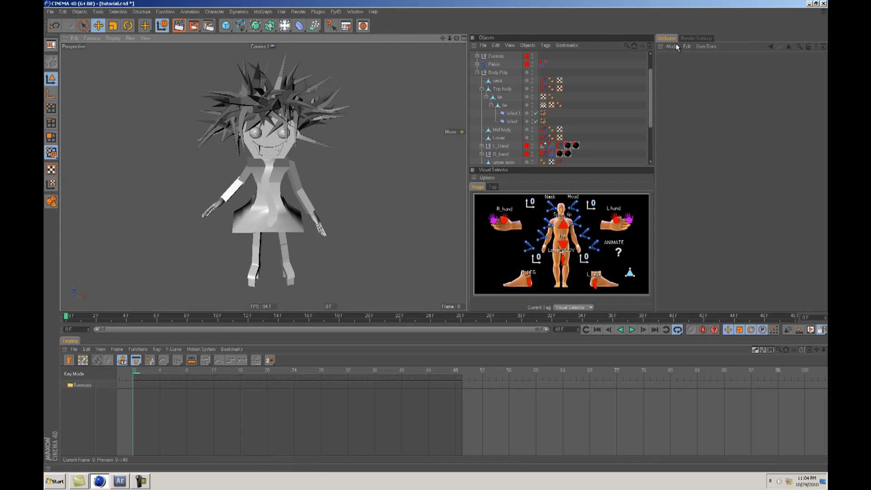
Step: Remove the existing Cel Renderer effect from the DRAFT render settings
{"action": "left_click", "coordinate": [696, 38]}
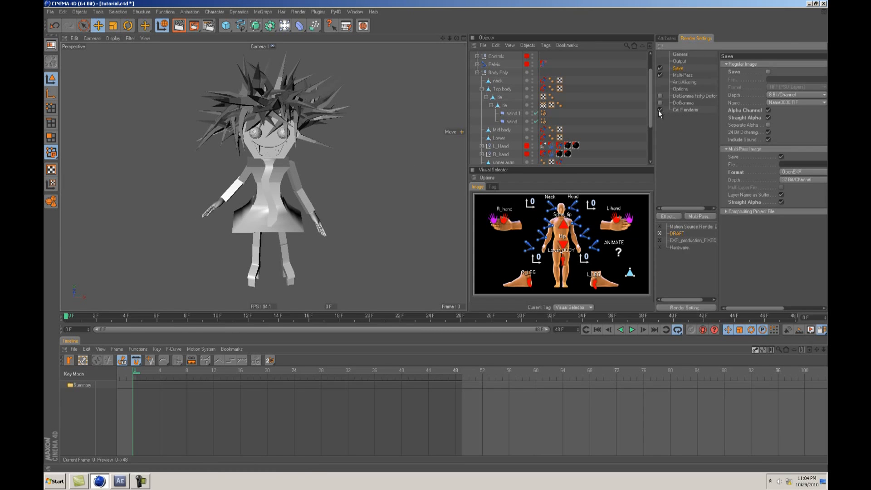
{"action": "left_click", "coordinate": [689, 111]}
{"action": "key", "text": "Delete"}
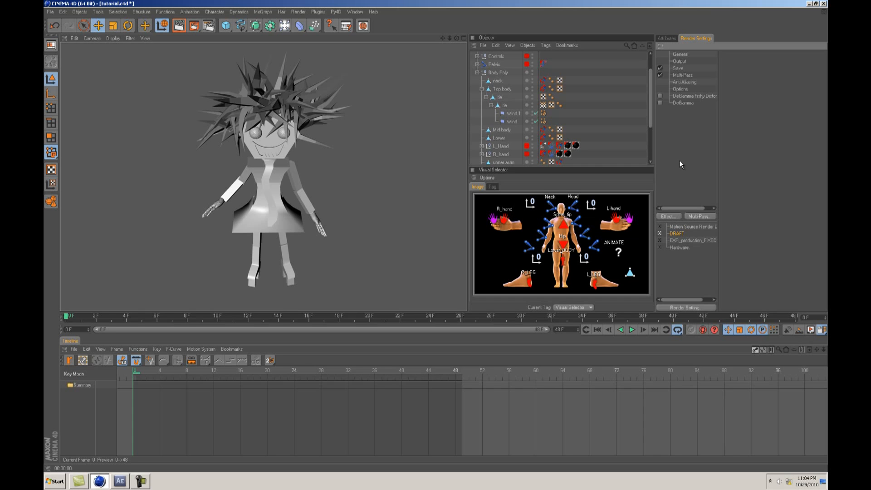
{"action": "left_click", "coordinate": [437, 236]}
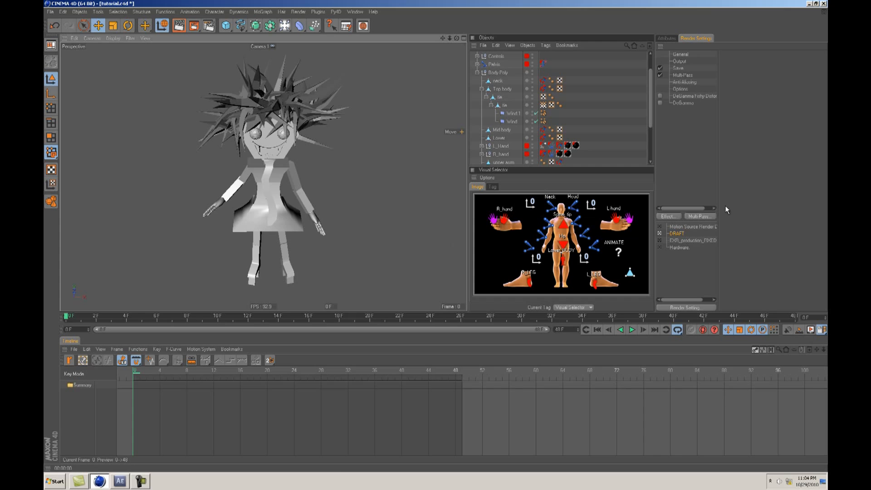
Step: Add the Cel Renderer effect to the render settings with Edges enabled, and preview-render the active view
{"action": "left_click", "coordinate": [666, 217]}
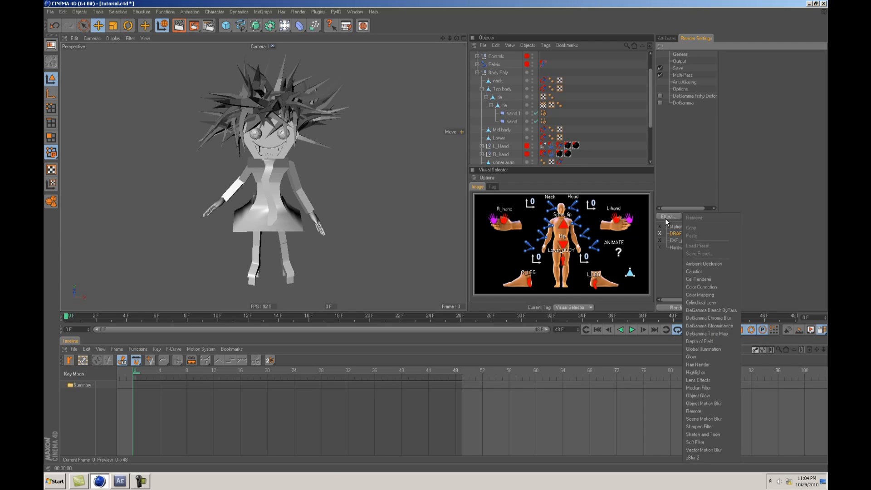
{"action": "left_click", "coordinate": [664, 195]}
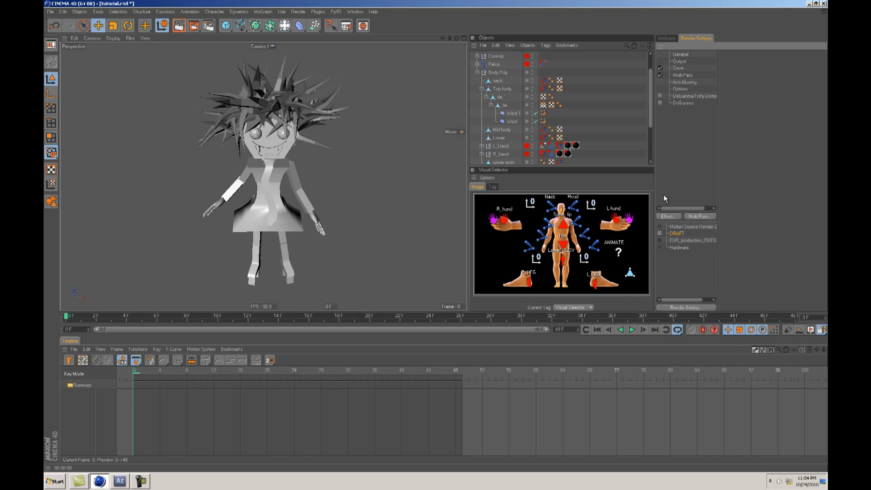
{"action": "left_click", "coordinate": [665, 216]}
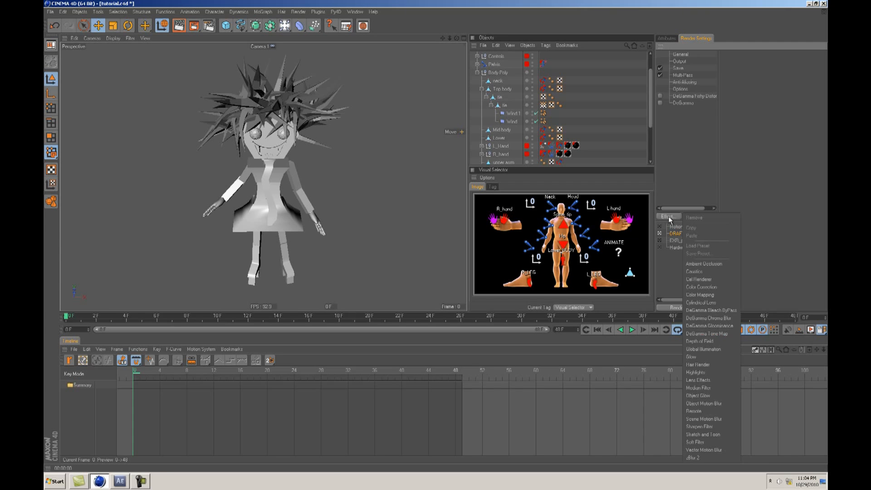
{"action": "left_click", "coordinate": [698, 279]}
{"action": "key", "text": "ctrl+r"}
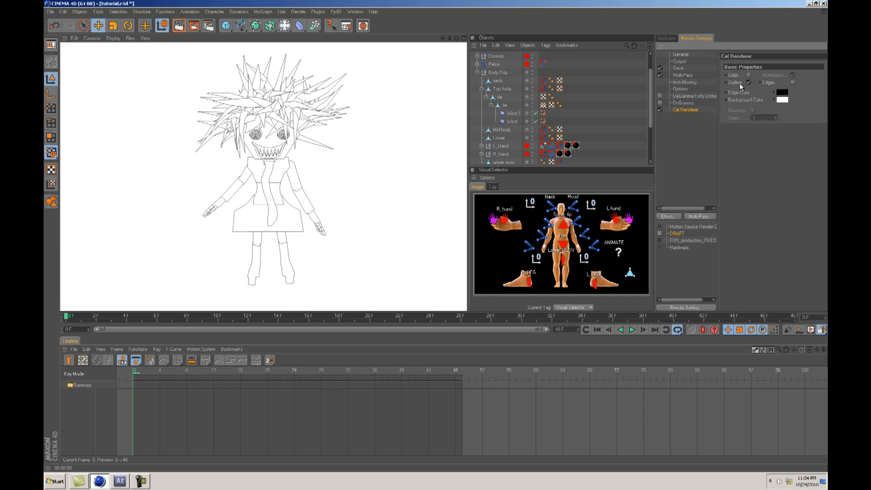
{"action": "left_click", "coordinate": [791, 83]}
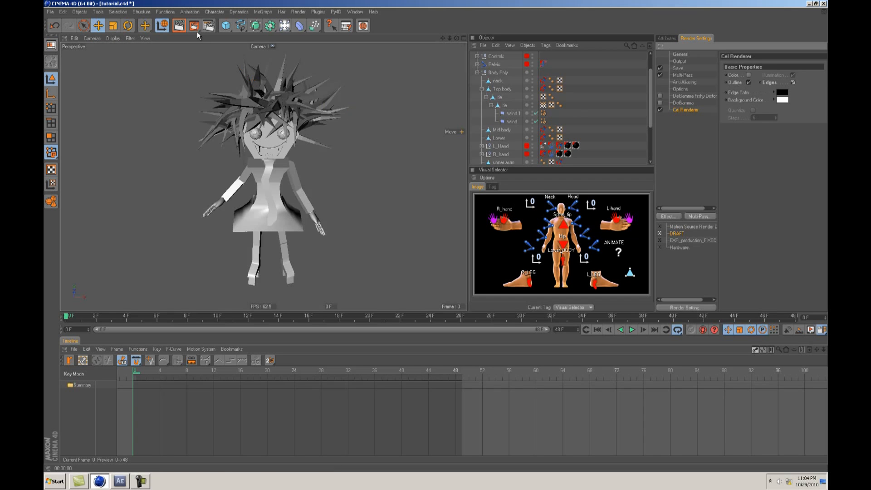
{"action": "key", "text": "ctrl+r"}
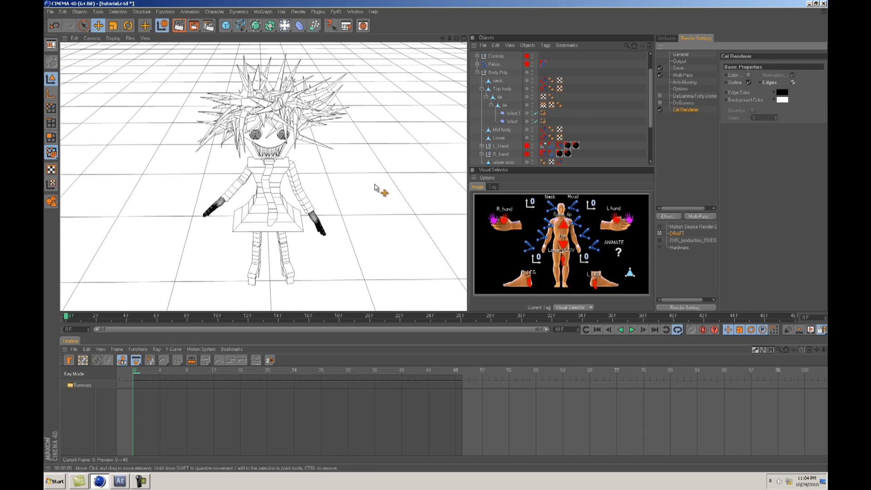
Step: Set the Cel Renderer's edge color to white and background color to black, and render the view to check it
{"action": "left_click", "coordinate": [782, 92]}
{"action": "left_click_drag", "start_coordinate": [738, 96], "coordinate": [692, 57]}
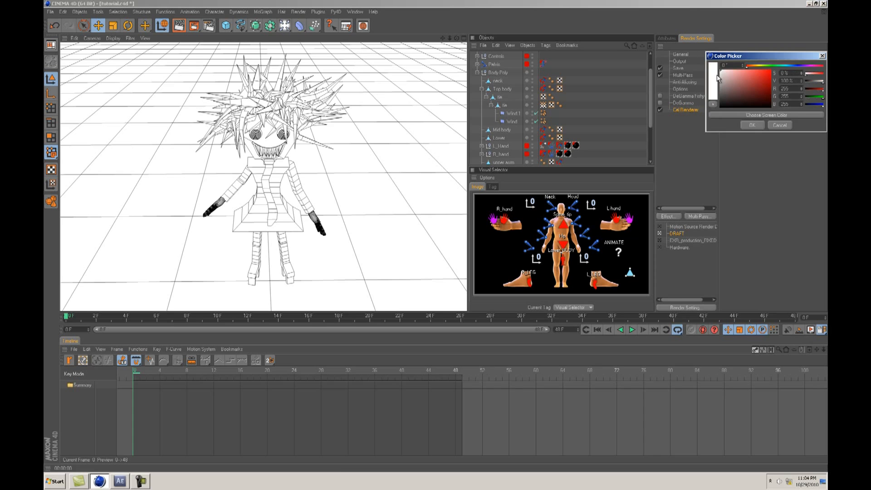
{"action": "left_click", "coordinate": [750, 126]}
{"action": "left_click", "coordinate": [780, 101]}
{"action": "left_click_drag", "start_coordinate": [747, 109], "coordinate": [706, 147]}
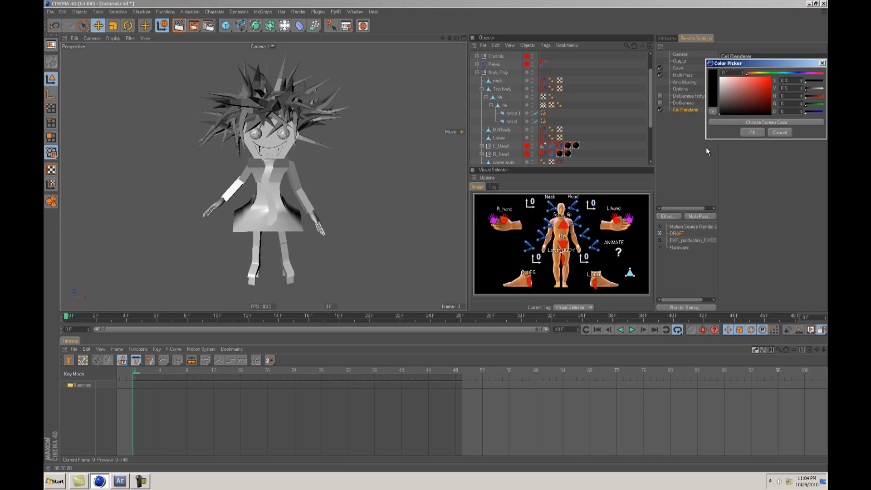
{"action": "left_click", "coordinate": [756, 132]}
{"action": "left_click", "coordinate": [179, 26]}
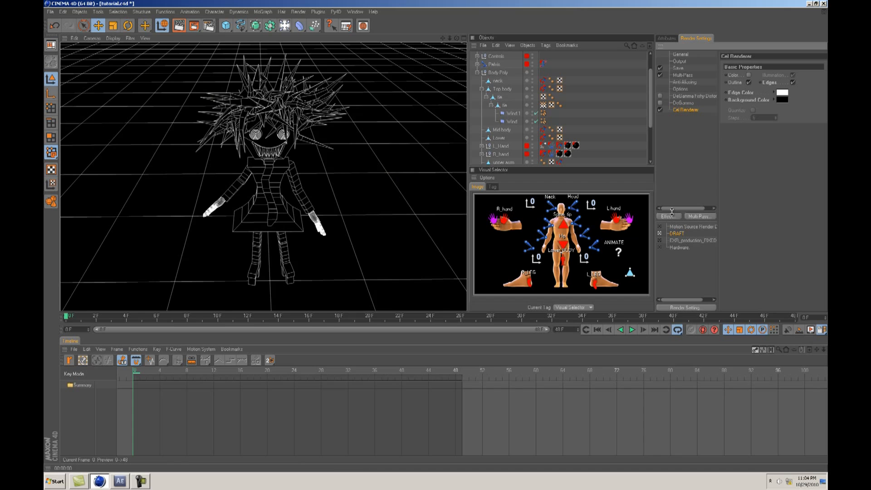
{"action": "left_click", "coordinate": [359, 189]}
Step: Preview-render the doll's wireframe look again from slightly different angles
{"action": "left_click", "coordinate": [671, 217]}
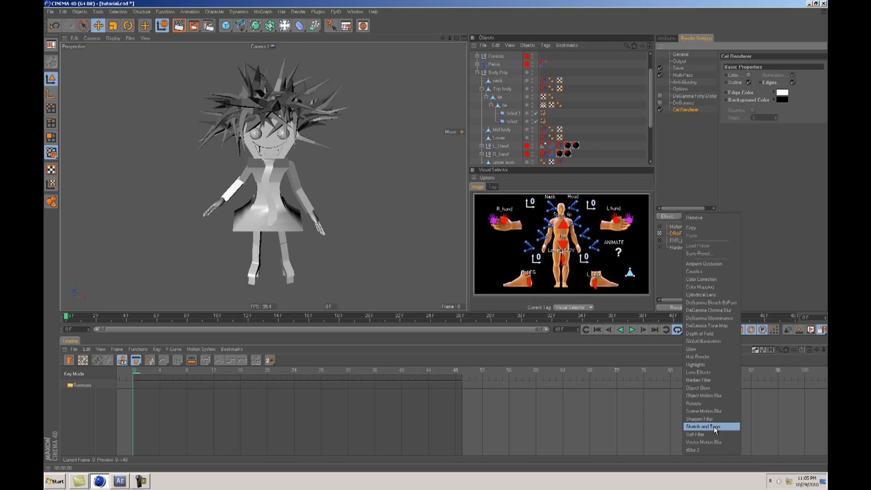
{"action": "left_click", "coordinate": [728, 177]}
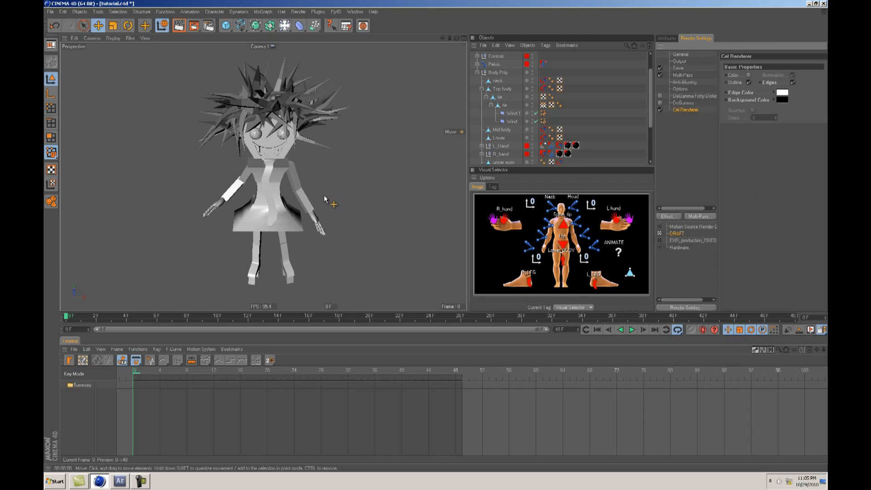
{"action": "left_click_drag", "start_coordinate": [275, 197], "coordinate": [294, 188], "text": "alt"}
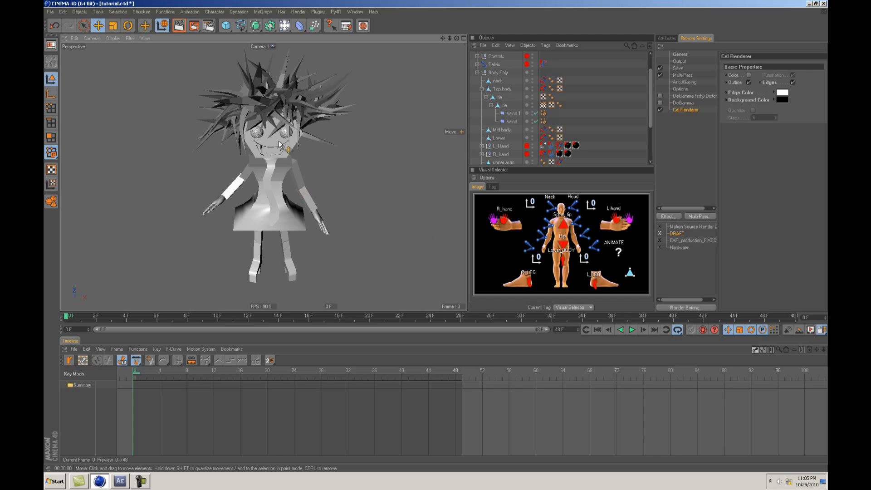
{"action": "left_click", "coordinate": [178, 26]}
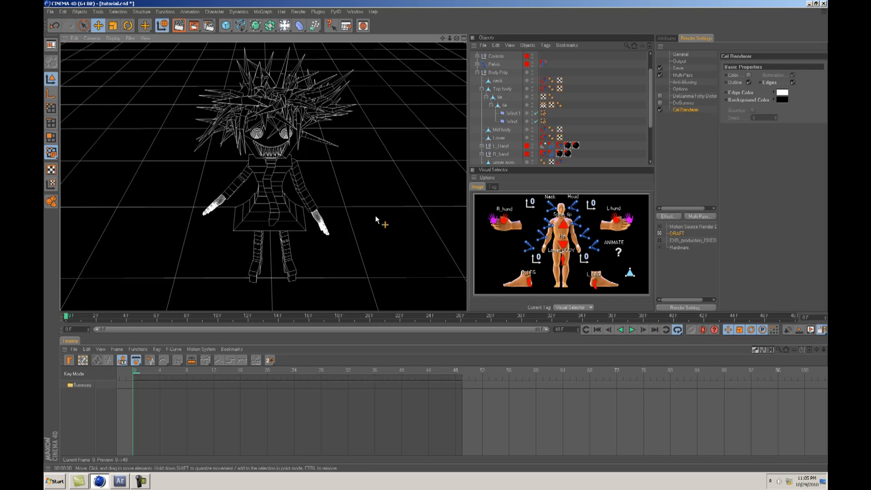
{"action": "left_click", "coordinate": [375, 216]}
{"action": "left_click", "coordinate": [181, 30]}
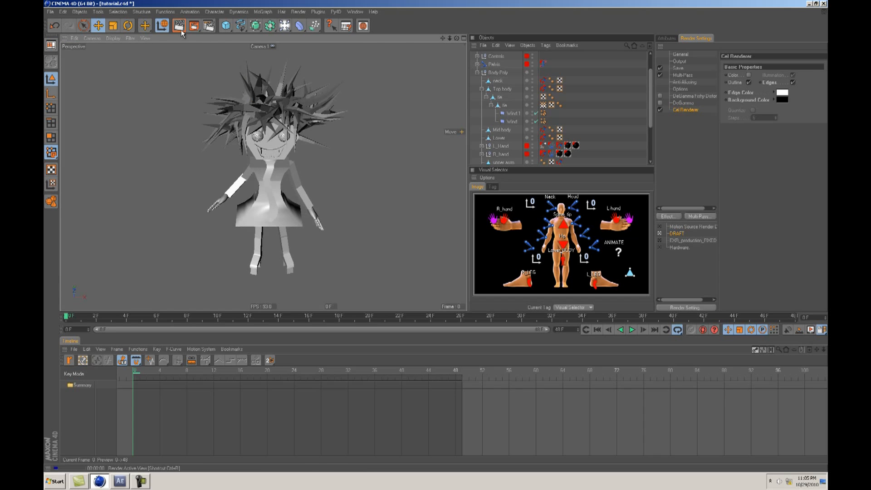
Step: Switch the viewport to the Front view and frame the whole doll in it
{"action": "mouse_move", "coordinate": [436, 237]}
{"action": "left_mouse_down", "text": "alt"}
{"action": "mouse_move", "coordinate": [417, 236]}
{"action": "mouse_move", "coordinate": [436, 237]}
{"action": "left_mouse_up", "text": "alt"}
{"action": "key", "text": "ctrl+shift+z"}
{"action": "key", "text": "ctrl+shift+z"}
{"action": "key", "text": "ctrl+shift+z"}
{"action": "key", "text": "ctrl+shift+z"}
{"action": "left_click_drag", "start_coordinate": [292, 192], "coordinate": [436, 239], "text": "alt"}
{"action": "key", "text": "ctrl+shift+z"}
{"action": "key", "text": "F2"}
{"action": "key", "text": "F3"}
{"action": "key", "text": "F4"}
{"action": "mouse_move", "coordinate": [436, 237]}
{"action": "right_mouse_down", "text": "alt"}
{"action": "mouse_move", "coordinate": [415, 238]}
{"action": "mouse_move", "coordinate": [434, 237]}
{"action": "right_mouse_up", "text": "alt"}
{"action": "middle_click_drag", "start_coordinate": [393, 166], "coordinate": [436, 235], "text": "alt"}
{"action": "right_click_drag", "start_coordinate": [436, 235], "coordinate": [373, 179], "text": "alt"}
{"action": "middle_click_drag", "start_coordinate": [373, 179], "coordinate": [432, 235], "text": "alt"}
{"action": "right_click_drag", "start_coordinate": [432, 236], "coordinate": [437, 236], "text": "alt"}
{"action": "middle_click_drag", "start_coordinate": [436, 236], "coordinate": [438, 231], "text": "alt"}
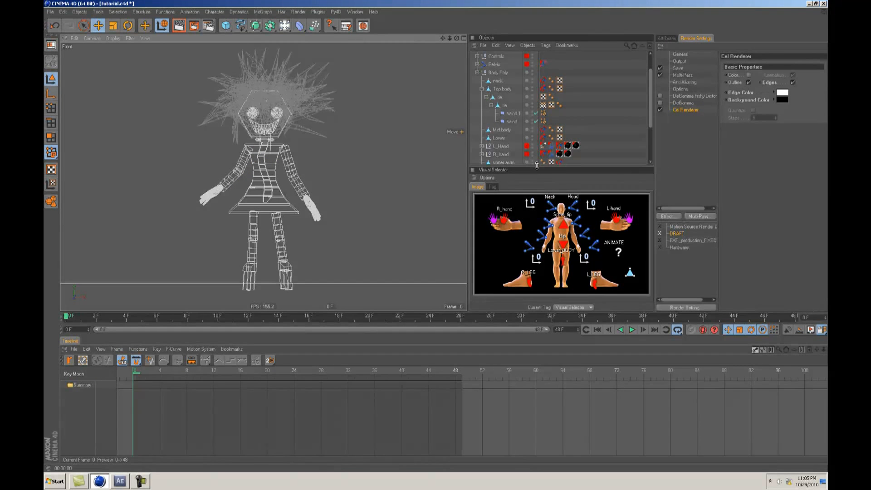
Step: Enlarge the object list and look through the doll's body part objects
{"action": "left_click_drag", "start_coordinate": [537, 165], "coordinate": [537, 176]}
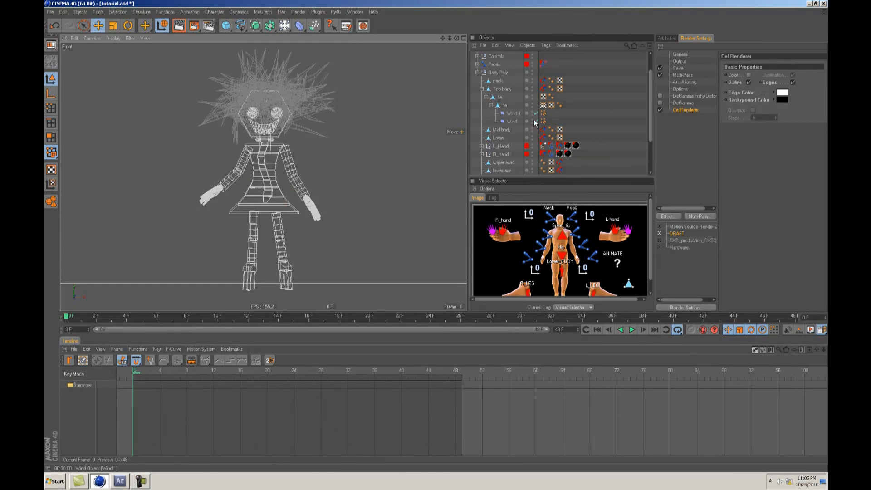
{"action": "scroll", "coordinate": [533, 124], "scroll_direction": "down", "scroll_amount": 3}
{"action": "left_click", "coordinate": [508, 155]}
{"action": "left_click", "coordinate": [231, 218]}
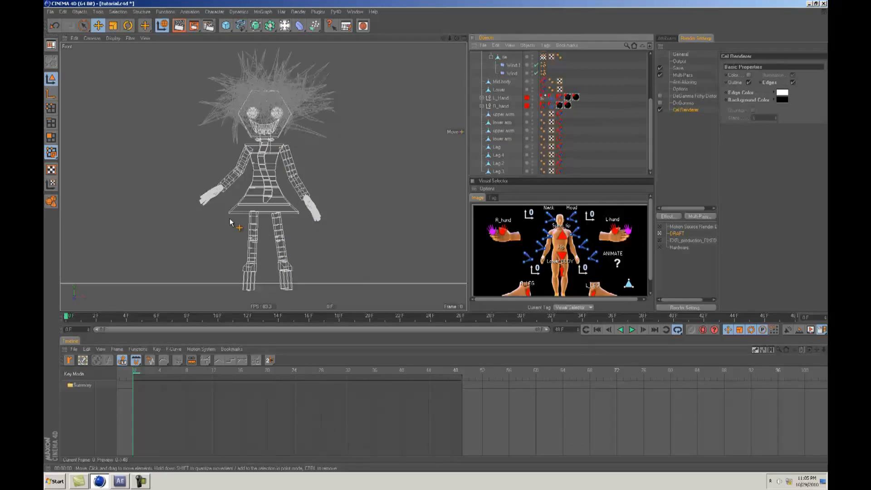
{"action": "left_click", "coordinate": [226, 25]}
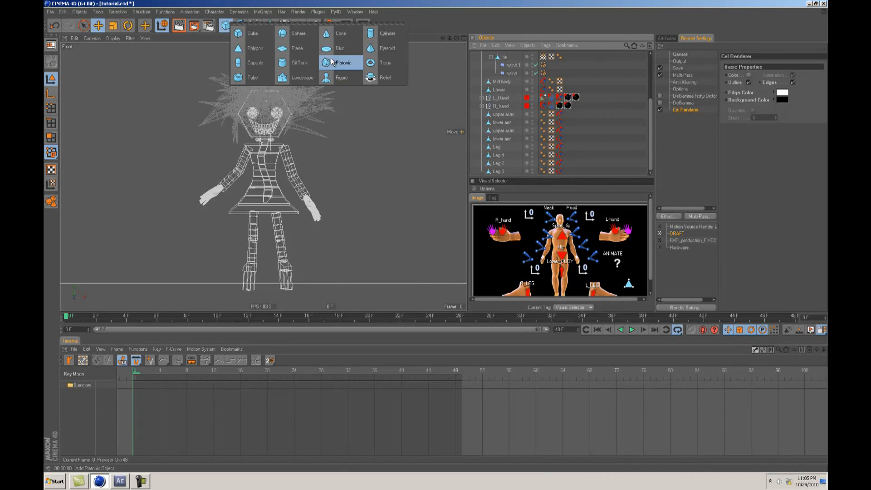
{"action": "left_click", "coordinate": [341, 155]}
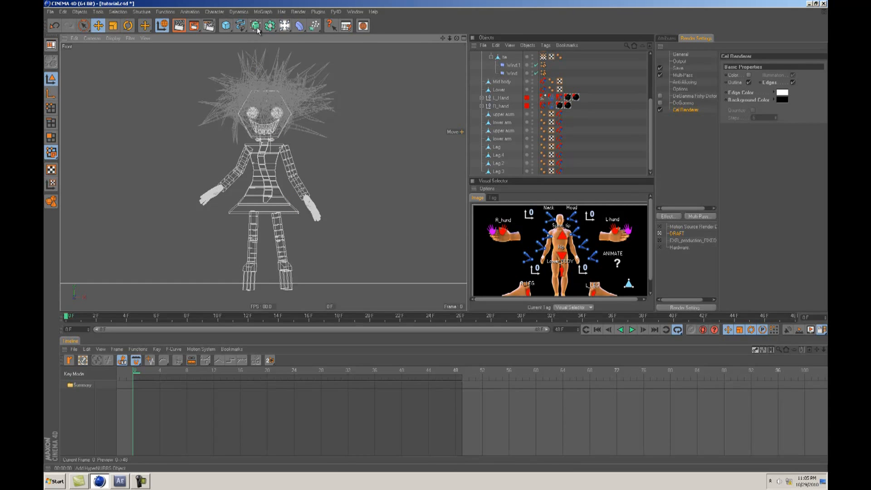
{"action": "left_click_drag", "start_coordinate": [300, 26], "coordinate": [377, 199]}
{"action": "right_click", "coordinate": [502, 114]}
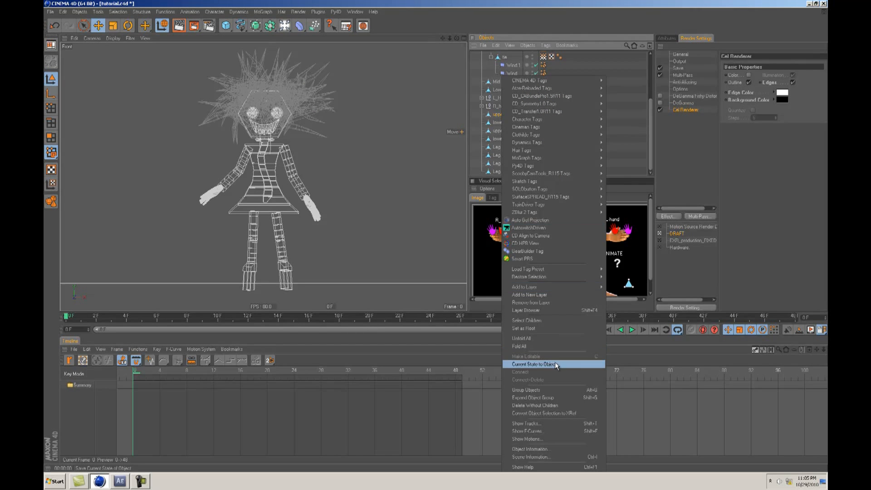
{"action": "left_click", "coordinate": [624, 129]}
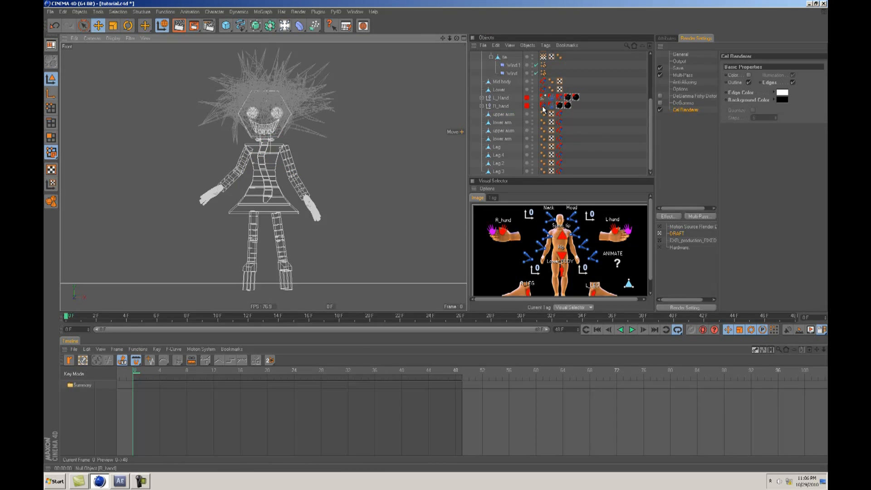
Step: Collapse the doll's whole object hierarchy under its root null
{"action": "scroll", "coordinate": [484, 94], "scroll_direction": "up", "scroll_amount": 5}
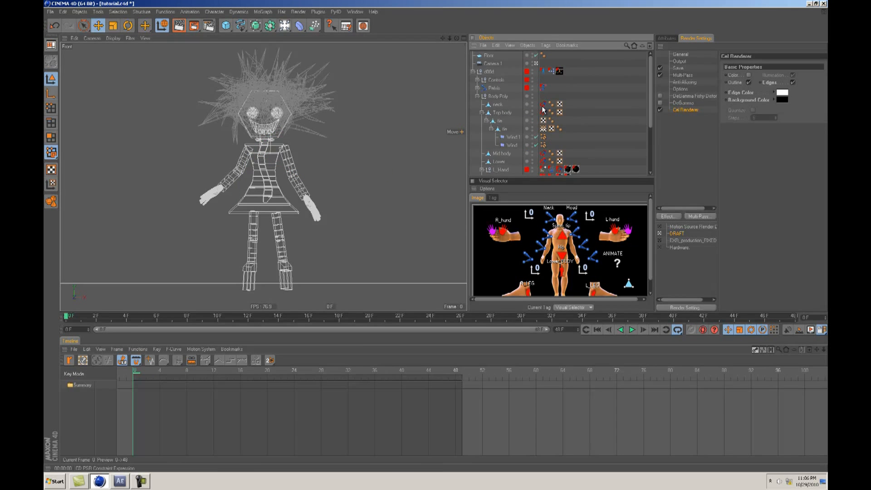
{"action": "left_click", "coordinate": [472, 72]}
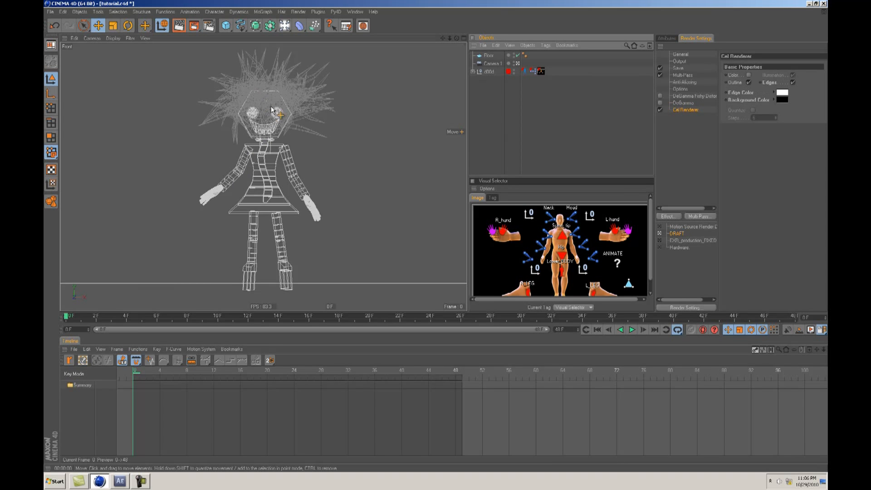
{"action": "scroll", "coordinate": [436, 238], "scroll_direction": "down", "scroll_amount": 2}
{"action": "scroll", "coordinate": [439, 236], "scroll_direction": "up", "scroll_amount": 2}
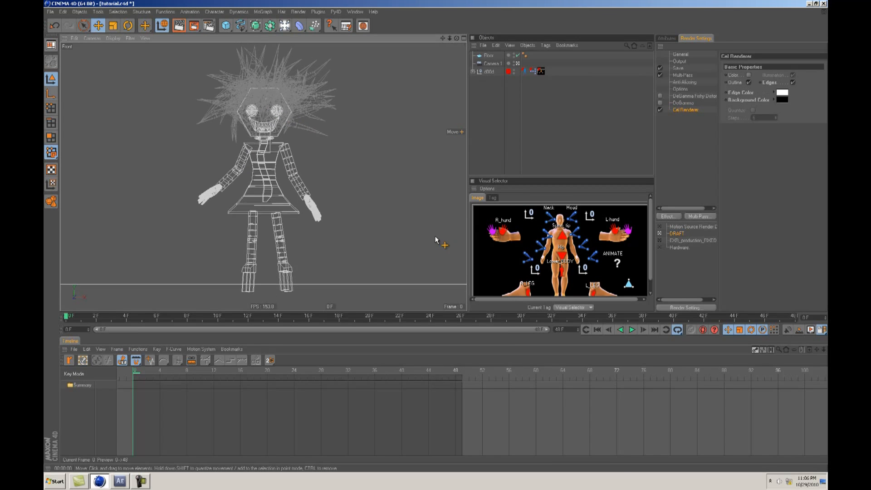
Step: Display the doll's joints in the viewport and look through the CD_Constraints commands of the CD_CABundlePro plugin
{"action": "left_click", "coordinate": [130, 38]}
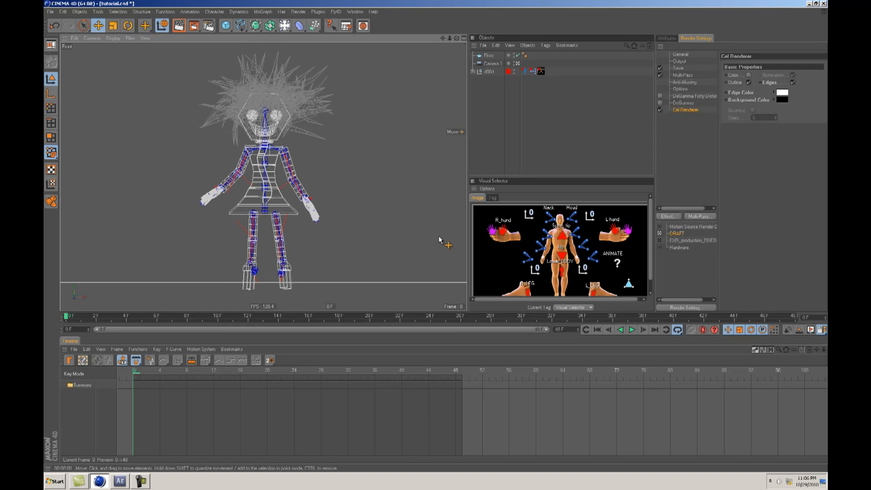
{"action": "left_click", "coordinate": [317, 12]}
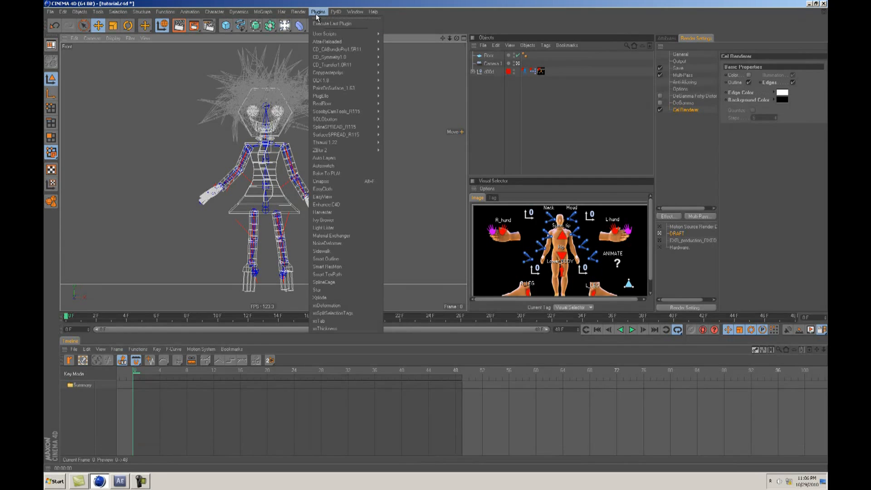
{"action": "mouse_move", "coordinate": [410, 49]}
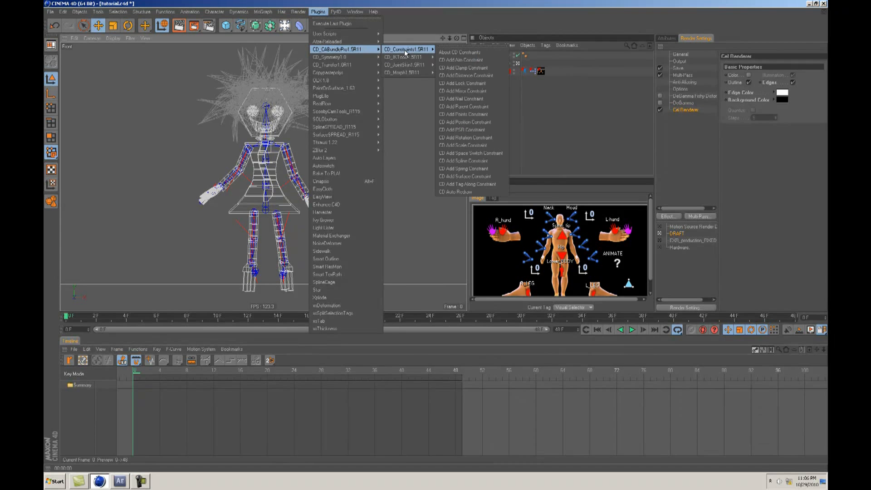
{"action": "left_click", "coordinate": [342, 73]}
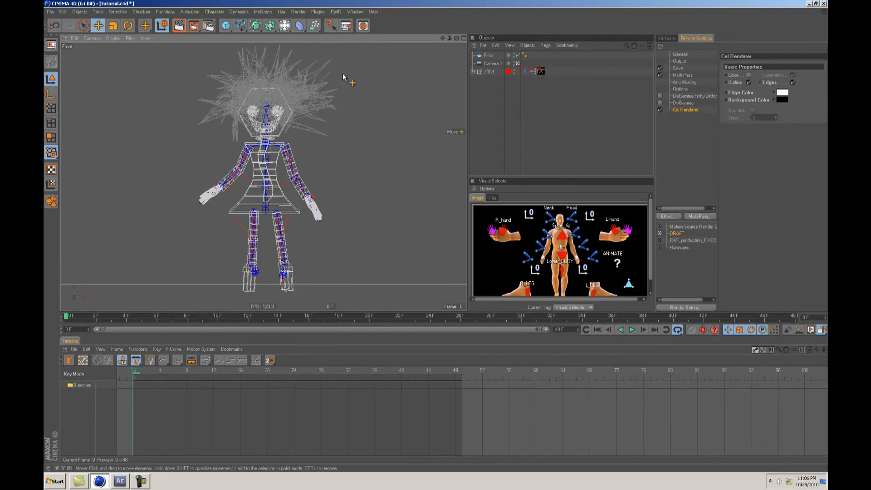
{"action": "scroll", "coordinate": [443, 239], "scroll_direction": "up", "scroll_amount": 3}
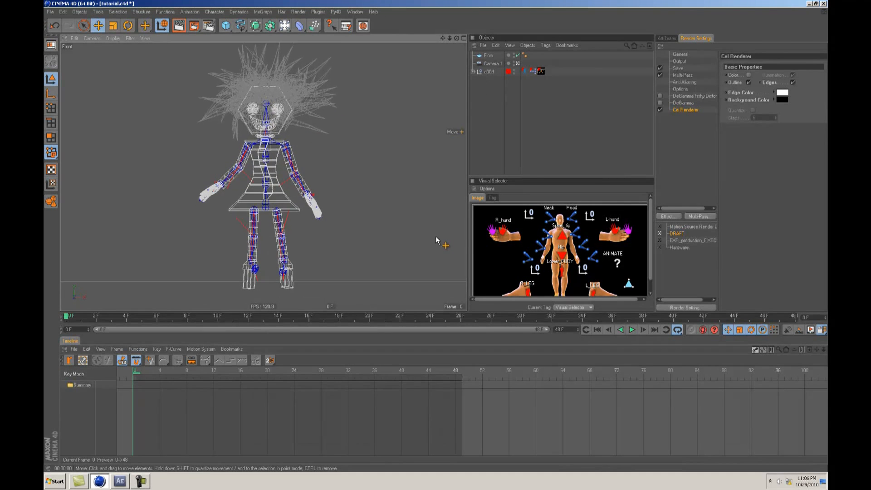
{"action": "scroll", "coordinate": [436, 240], "scroll_direction": "down", "scroll_amount": 2}
{"action": "scroll", "coordinate": [435, 239], "scroll_direction": "up", "scroll_amount": 2}
{"action": "scroll", "coordinate": [435, 239], "scroll_direction": "down", "scroll_amount": 2}
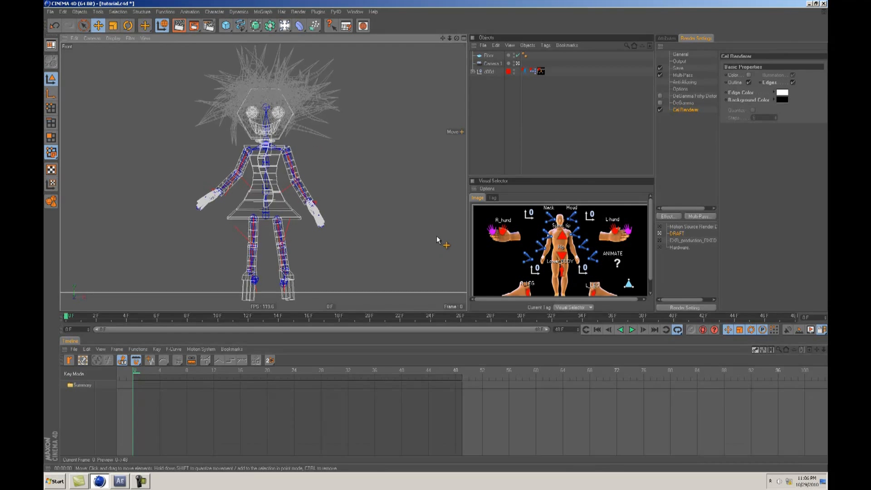
{"action": "scroll", "coordinate": [436, 239], "scroll_direction": "down", "scroll_amount": 1}
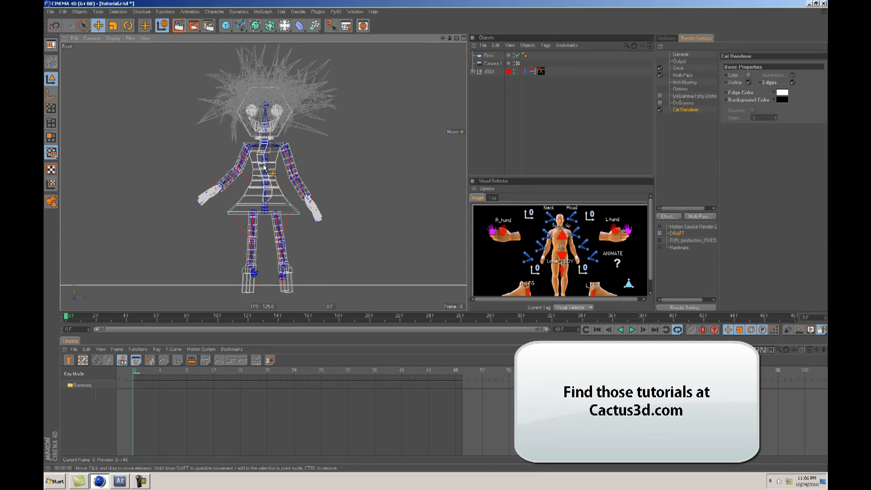
{"action": "scroll", "coordinate": [439, 240], "scroll_direction": "up", "scroll_amount": 3}
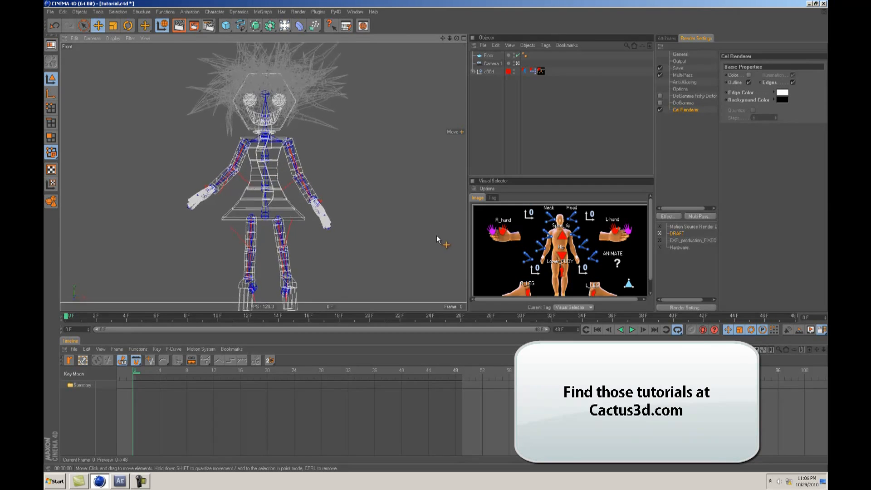
{"action": "scroll", "coordinate": [436, 239], "scroll_direction": "up", "scroll_amount": 3}
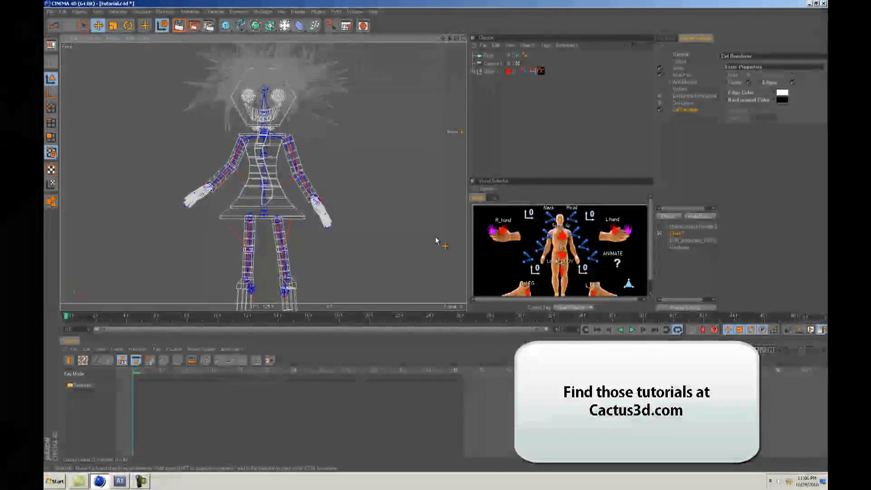
{"action": "left_click", "coordinate": [214, 12]}
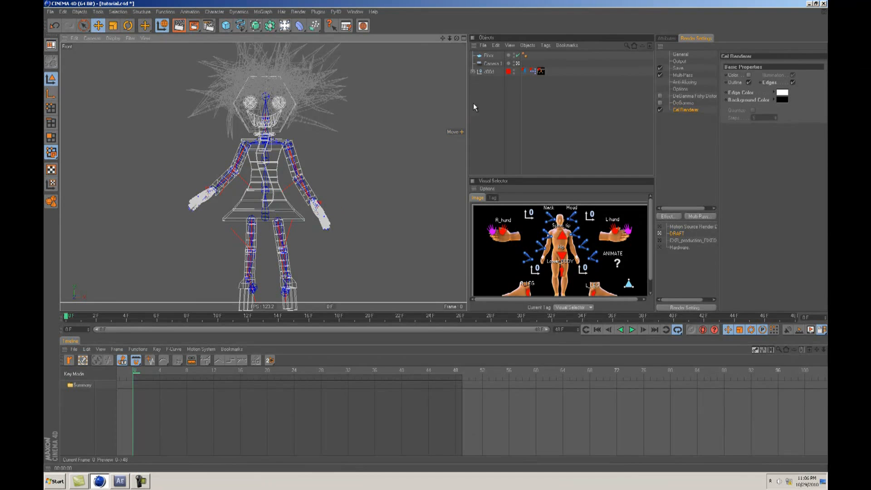
{"action": "left_click", "coordinate": [472, 71]}
{"action": "left_click", "coordinate": [472, 72]}
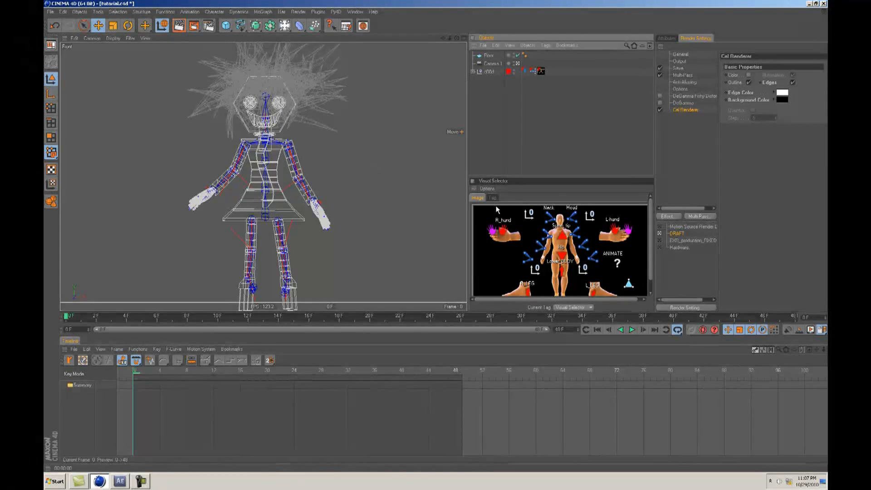
Step: Move the doll's right hand and left hand controllers in the Front view to demonstrate how the arms follow
{"action": "left_click", "coordinate": [503, 233]}
{"action": "left_click_drag", "start_coordinate": [447, 253], "coordinate": [437, 242]}
{"action": "left_click", "coordinate": [615, 233]}
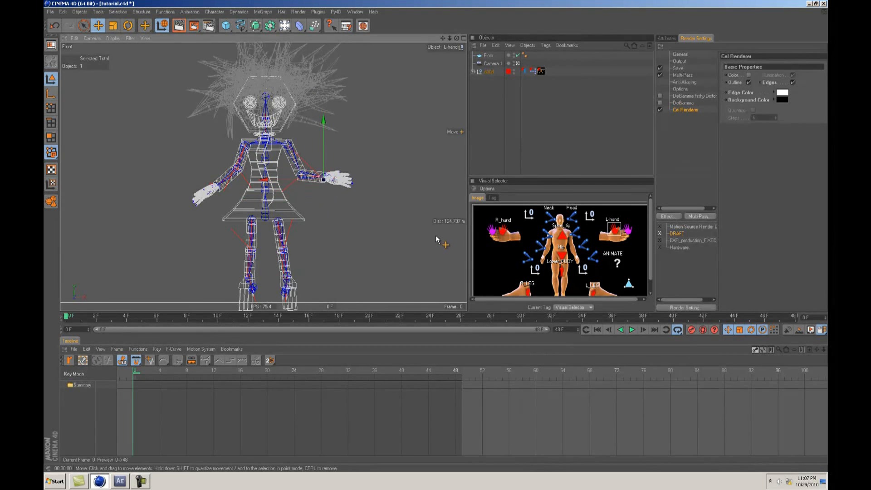
{"action": "left_click", "coordinate": [502, 232]}
{"action": "left_click_drag", "start_coordinate": [423, 221], "coordinate": [437, 239]}
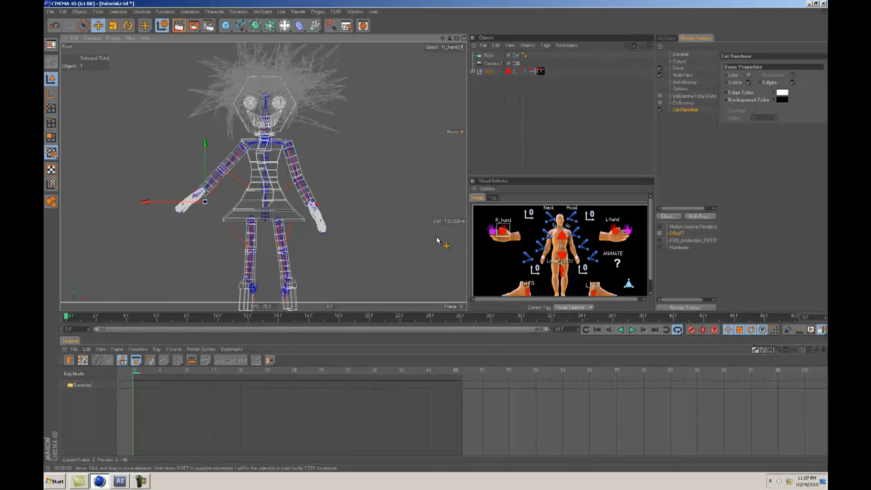
Step: Check the pose in the Perspective view, then adjust the right and left hand positions in the Front view
{"action": "key", "text": "F1"}
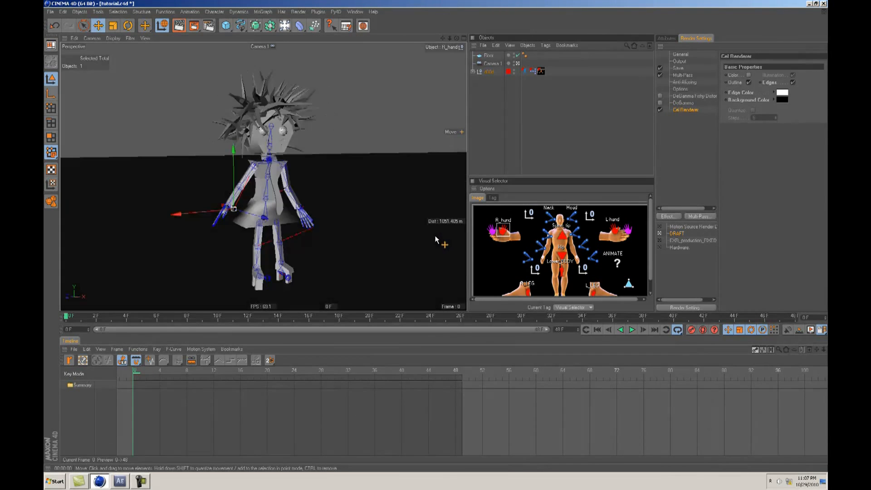
{"action": "key", "text": "F2"}
{"action": "key", "text": "F4"}
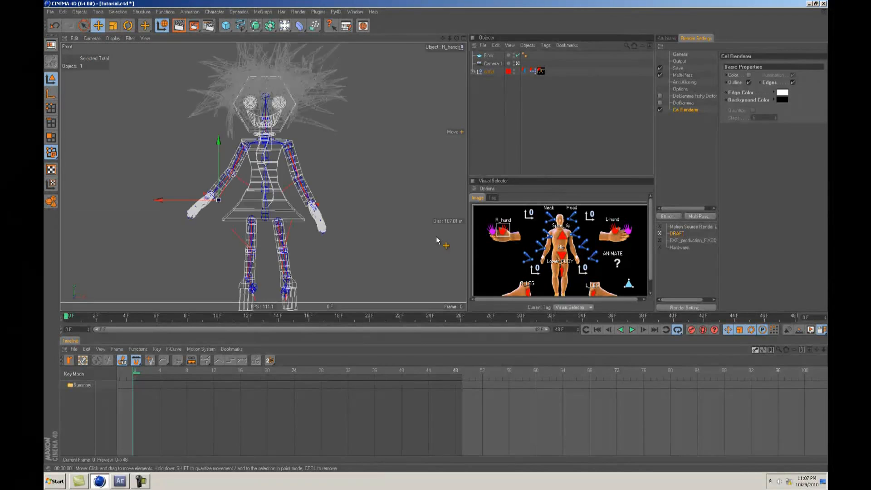
{"action": "left_click_drag", "start_coordinate": [365, 263], "coordinate": [436, 240]}
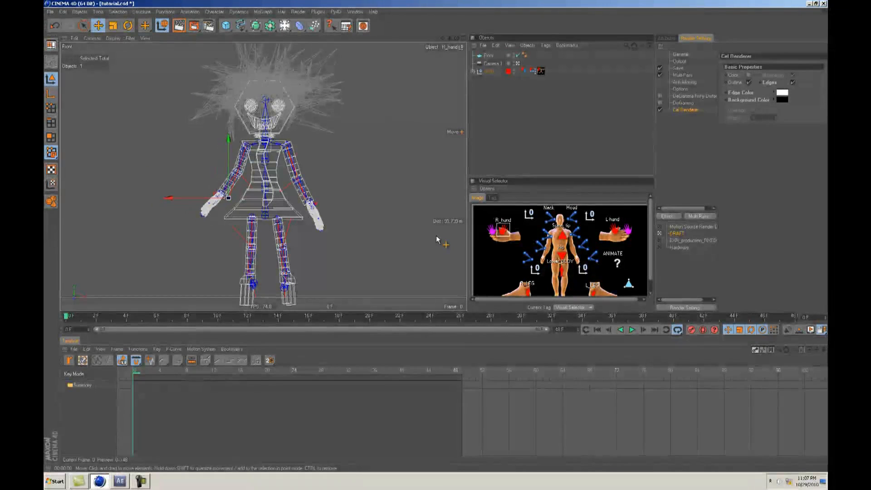
{"action": "left_click", "coordinate": [614, 235]}
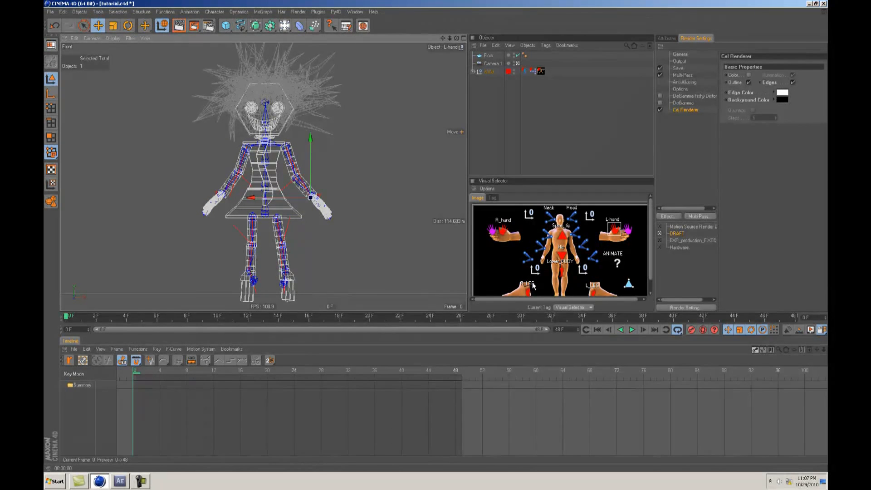
Step: Shift the doll's right foot and left foot with their controllers in the Front view
{"action": "left_click", "coordinate": [533, 285]}
{"action": "left_click_drag", "start_coordinate": [375, 272], "coordinate": [437, 239]}
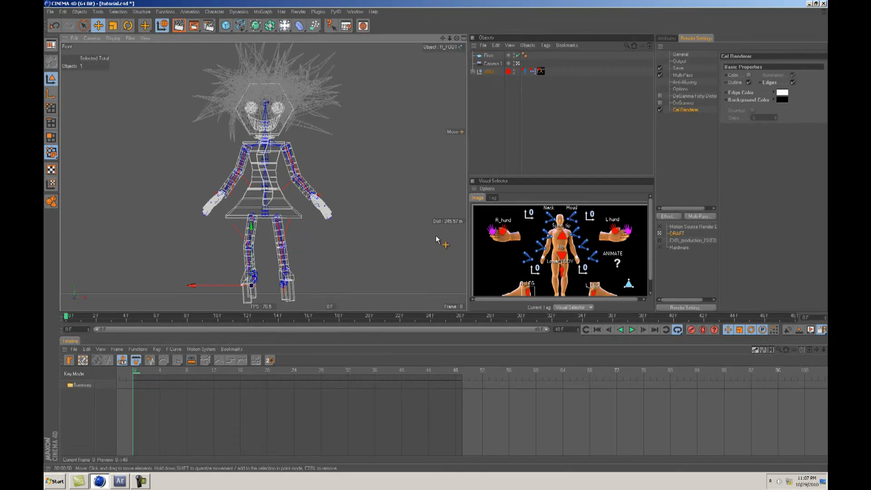
{"action": "left_click", "coordinate": [592, 288]}
{"action": "left_click_drag", "start_coordinate": [446, 261], "coordinate": [438, 241]}
Step: Move the right foot controller in the Perspective view and check the leg pose from the side and front
{"action": "key", "text": "F1"}
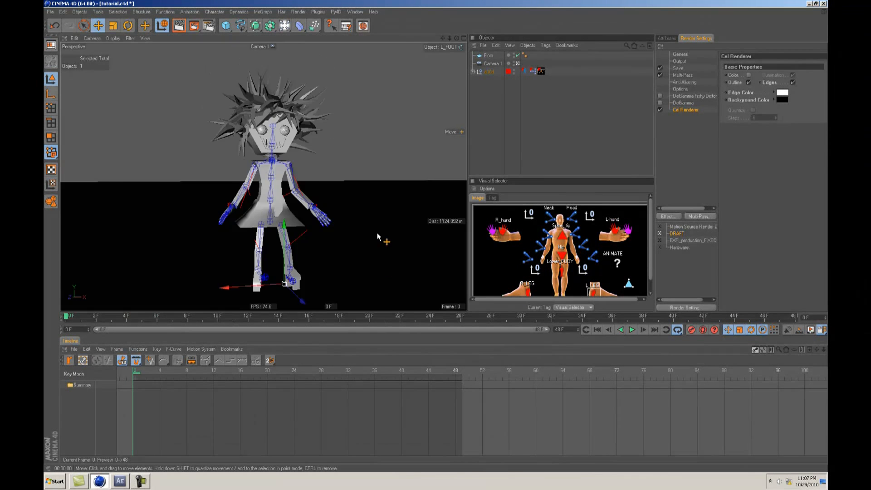
{"action": "left_click_drag", "start_coordinate": [375, 235], "coordinate": [436, 236], "text": "alt"}
{"action": "left_click_drag", "start_coordinate": [264, 287], "coordinate": [362, 262], "text": "alt"}
{"action": "right_click_drag", "start_coordinate": [362, 262], "coordinate": [465, 235], "text": "alt"}
{"action": "left_click", "coordinate": [526, 295]}
{"action": "left_click_drag", "start_coordinate": [443, 239], "coordinate": [437, 240]}
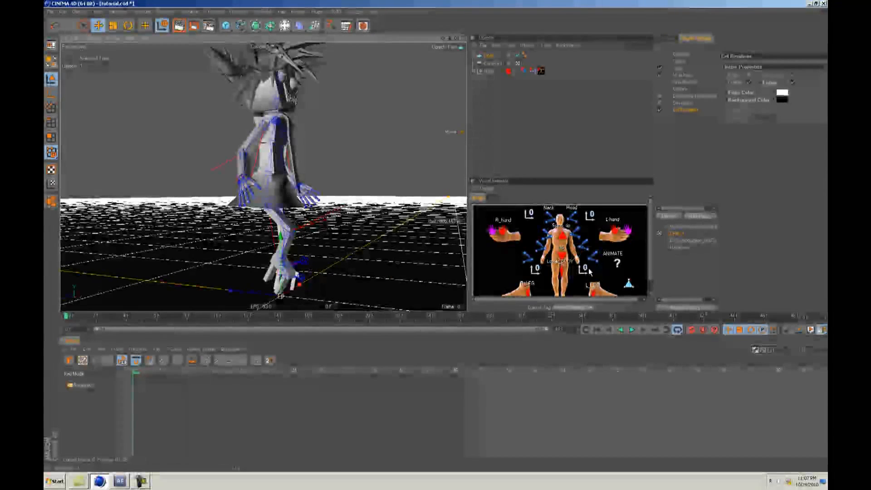
{"action": "left_click_drag", "start_coordinate": [443, 276], "coordinate": [438, 240]}
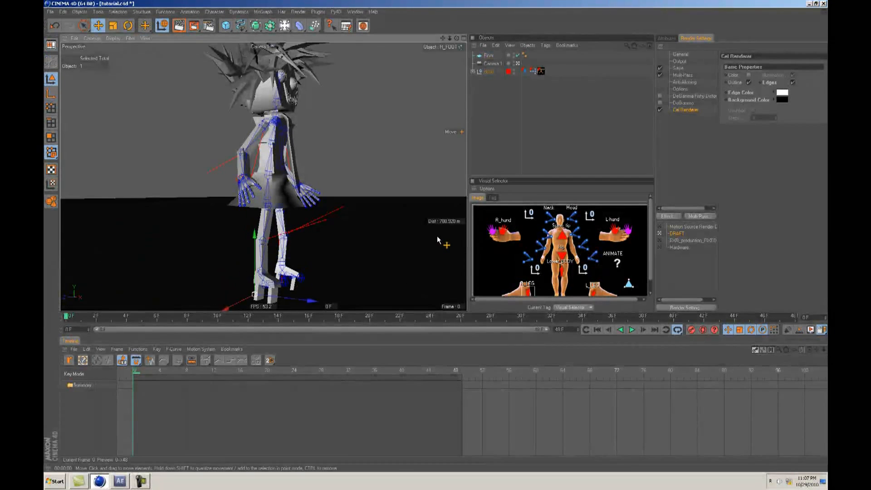
{"action": "key", "text": "ctrl+shift+z"}
{"action": "left_click_drag", "start_coordinate": [466, 273], "coordinate": [436, 236], "text": "alt"}
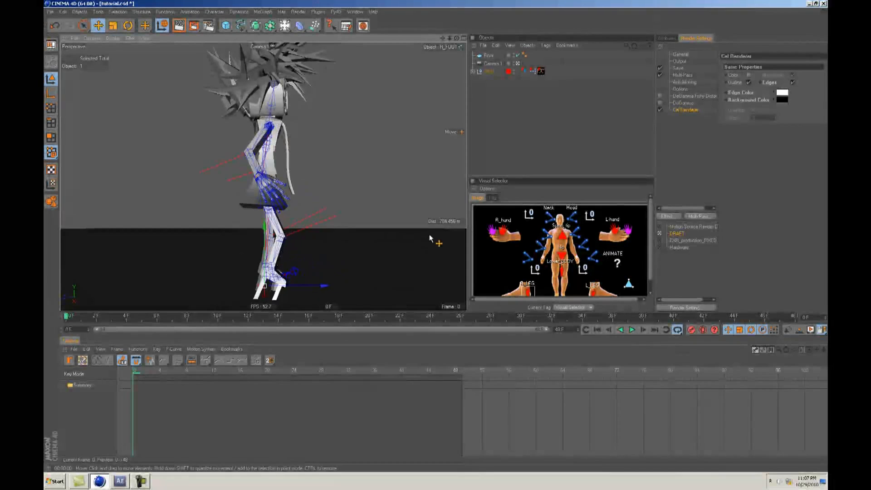
{"action": "key", "text": "ctrl+shift+z"}
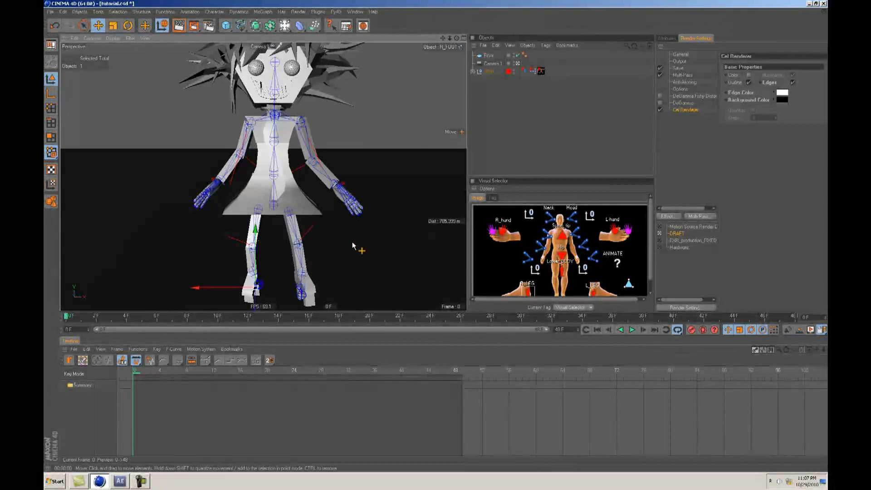
{"action": "left_click_drag", "start_coordinate": [346, 241], "coordinate": [344, 241], "text": "alt"}
{"action": "left_click_drag", "start_coordinate": [436, 236], "coordinate": [445, 239]}
Step: Move the upper spine and Lower_BODY controllers in the Perspective view to demonstrate the torso's movement
{"action": "left_click", "coordinate": [563, 236]}
{"action": "left_click_drag", "start_coordinate": [398, 224], "coordinate": [436, 241], "text": "alt"}
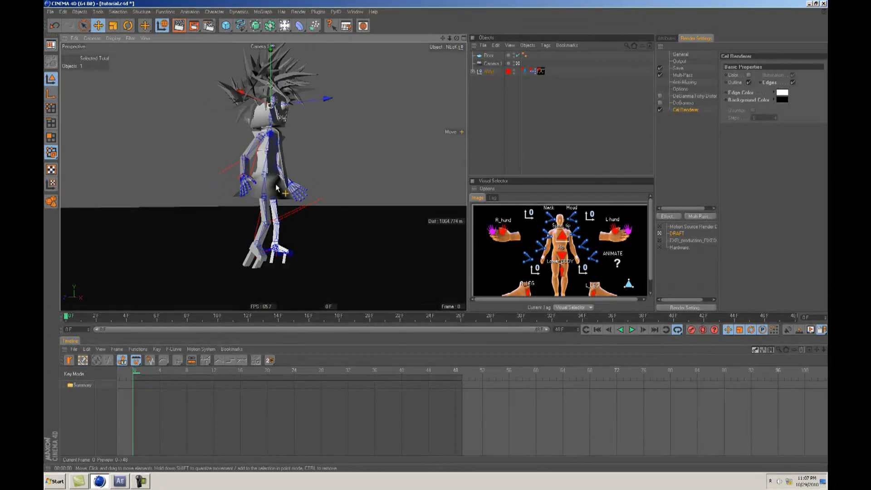
{"action": "left_click_drag", "start_coordinate": [318, 101], "coordinate": [434, 239]}
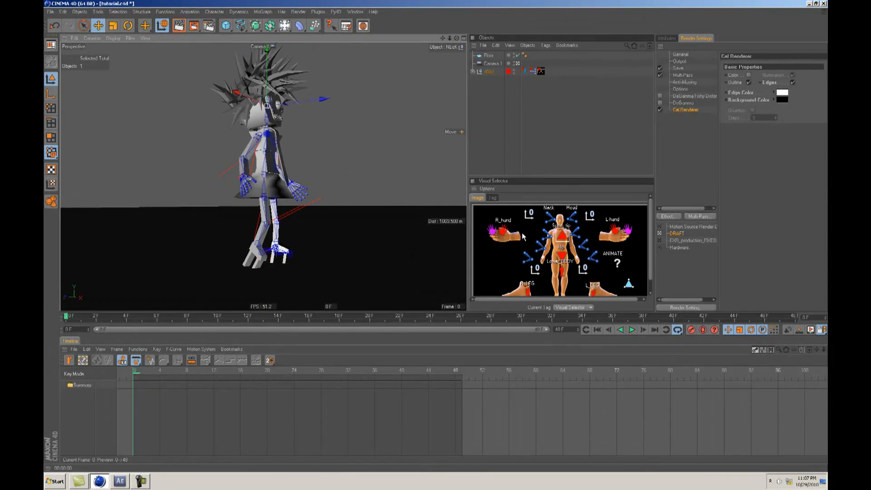
{"action": "left_click", "coordinate": [562, 272]}
{"action": "mouse_move", "coordinate": [380, 234]}
{"action": "left_mouse_down"}
{"action": "mouse_move", "coordinate": [435, 240]}
{"action": "mouse_move", "coordinate": [380, 235]}
{"action": "left_mouse_up"}
{"action": "left_click_drag", "start_coordinate": [294, 170], "coordinate": [436, 239]}
{"action": "middle_click_drag", "start_coordinate": [436, 238], "coordinate": [437, 241], "text": "alt"}
Step: Try rotating the doll's head with the Neck controller
{"action": "left_click", "coordinate": [550, 217]}
{"action": "key", "text": "r"}
{"action": "left_click_drag", "start_coordinate": [335, 194], "coordinate": [300, 180]}
{"action": "key", "text": "ctrl+z"}
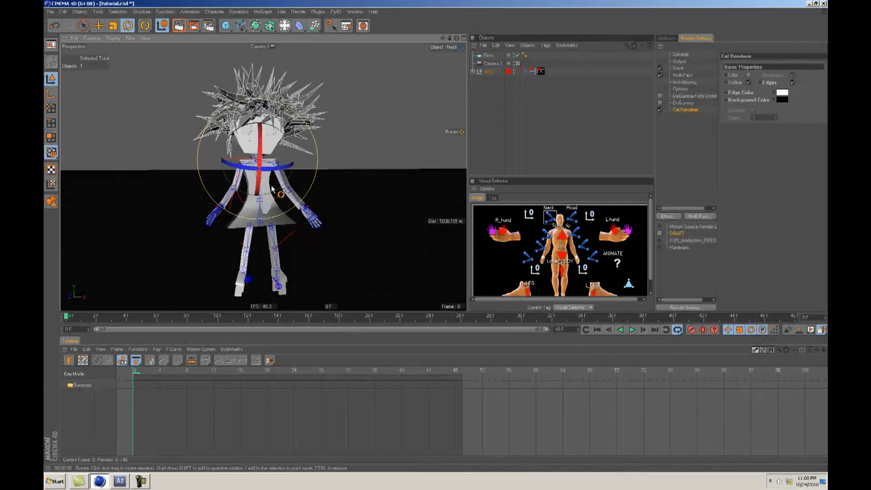
Step: Demonstrate the Lower_BODY and Hip controllers, rotating the hips and viewing the doll from several angles
{"action": "left_click", "coordinate": [562, 272]}
{"action": "left_click_drag", "start_coordinate": [436, 239], "coordinate": [436, 239], "text": "alt"}
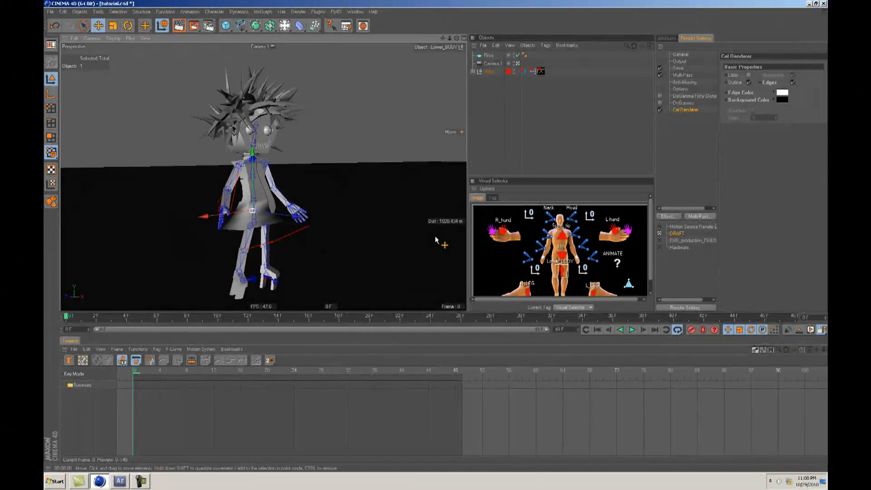
{"action": "left_click", "coordinate": [561, 249]}
{"action": "left_click_drag", "start_coordinate": [389, 252], "coordinate": [440, 242], "text": "alt"}
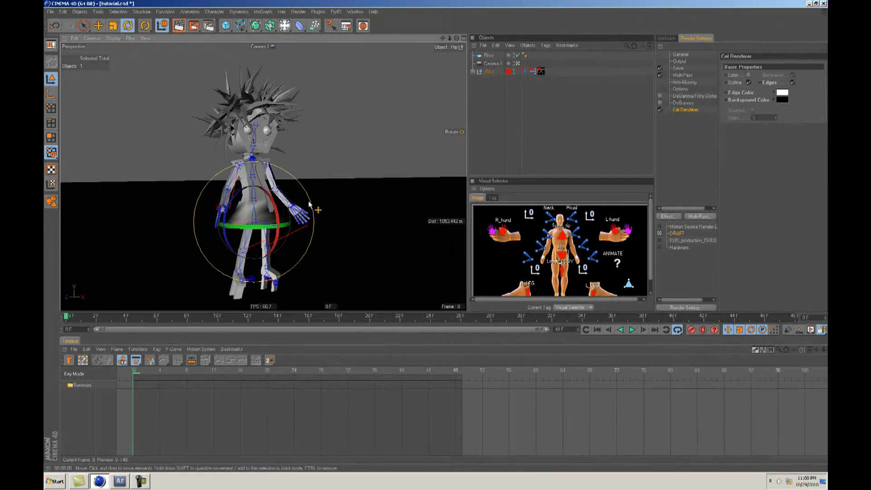
{"action": "mouse_move", "coordinate": [274, 205]}
{"action": "left_mouse_down"}
{"action": "mouse_move", "coordinate": [275, 195]}
{"action": "mouse_move", "coordinate": [274, 212]}
{"action": "left_mouse_up"}
{"action": "left_click_drag", "start_coordinate": [297, 173], "coordinate": [445, 239], "text": "alt"}
{"action": "left_click_drag", "start_coordinate": [274, 181], "coordinate": [437, 240], "text": "alt"}
{"action": "middle_click_drag", "start_coordinate": [334, 185], "coordinate": [435, 239], "text": "alt"}
{"action": "right_click_drag", "start_coordinate": [435, 239], "coordinate": [434, 239], "text": "alt"}
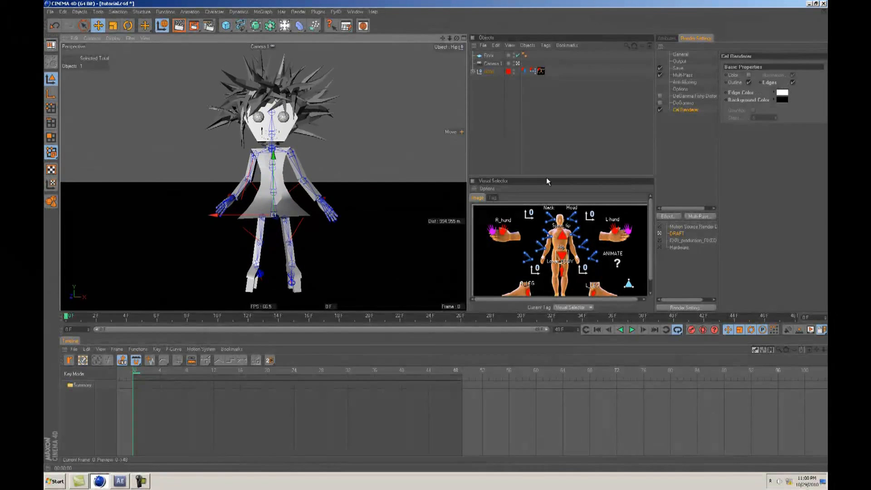
Step: Enlarge the Visual Selector to show the whole figure and select its upper spine and Lower_BODY controllers in turn
{"action": "left_click_drag", "start_coordinate": [546, 177], "coordinate": [537, 160]}
{"action": "left_click_drag", "start_coordinate": [381, 178], "coordinate": [435, 240], "text": "alt"}
{"action": "left_click", "coordinate": [563, 220]}
{"action": "left_click_drag", "start_coordinate": [336, 193], "coordinate": [435, 240], "text": "alt"}
{"action": "left_click", "coordinate": [563, 254]}
{"action": "left_click_drag", "start_coordinate": [404, 205], "coordinate": [436, 239], "text": "alt"}
Step: Expand the doll's root null and its Body Poly group to list the separate body meshes, with Top body collapsed
{"action": "left_click", "coordinate": [473, 71]}
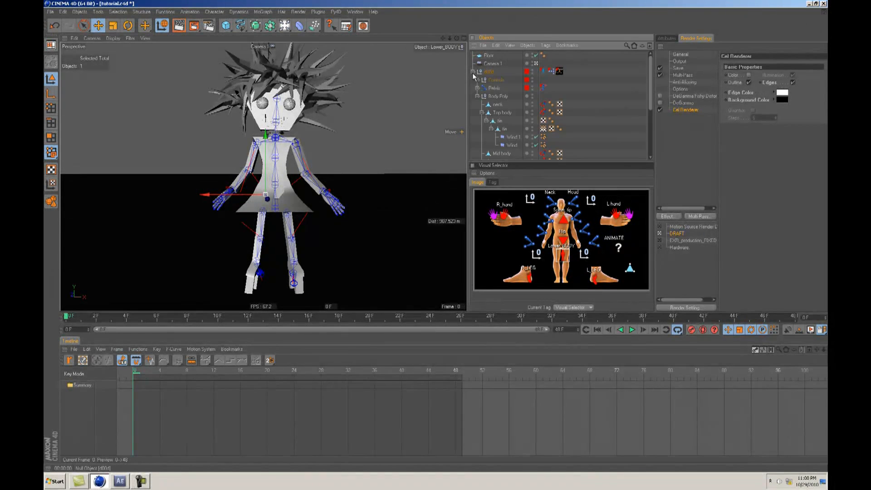
{"action": "left_click", "coordinate": [477, 96]}
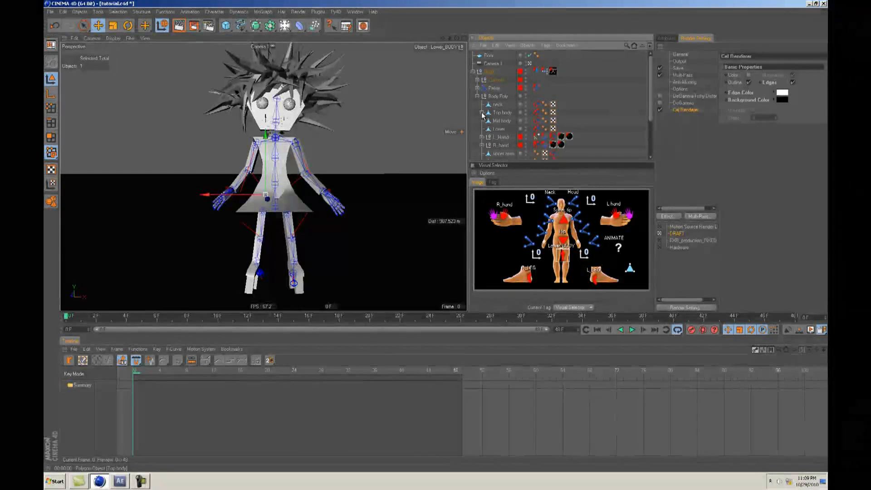
{"action": "left_click_drag", "start_coordinate": [435, 239], "coordinate": [436, 241], "text": "alt"}
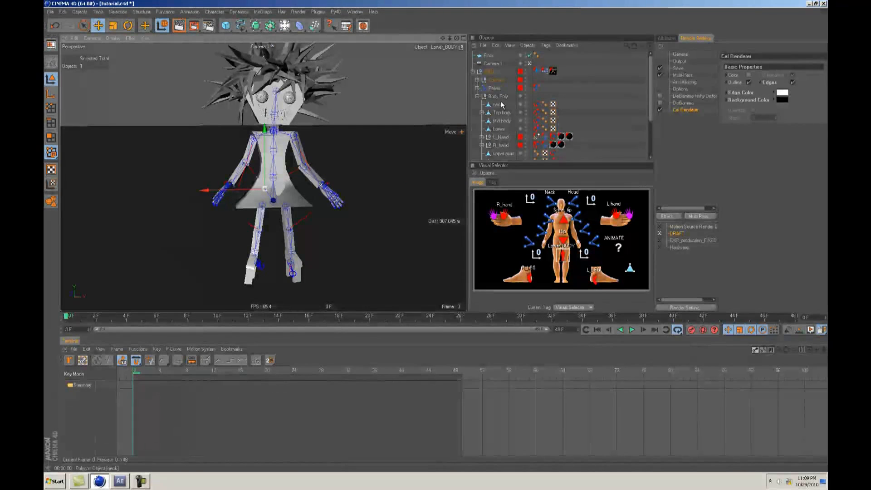
Step: Select the doll's body meshes one after another down to Lower and examine the skirt mesh up close
{"action": "left_click", "coordinate": [501, 105]}
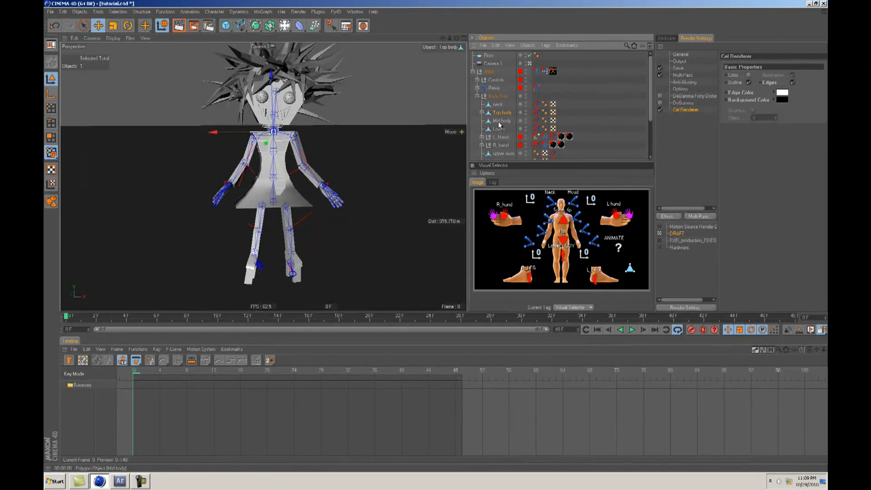
{"action": "left_click", "coordinate": [498, 130]}
{"action": "left_click_drag", "start_coordinate": [340, 173], "coordinate": [336, 178], "text": "alt"}
{"action": "right_click_drag", "start_coordinate": [336, 178], "coordinate": [439, 238], "text": "alt"}
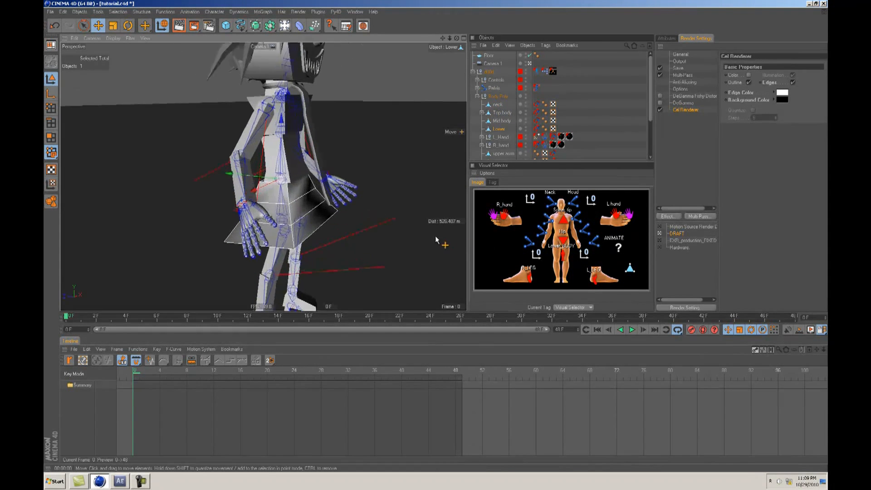
{"action": "left_click_drag", "start_coordinate": [438, 239], "coordinate": [436, 238], "text": "alt"}
{"action": "scroll", "coordinate": [436, 240], "scroll_direction": "up", "scroll_amount": 2}
Step: Turn off the display of Other objects in the viewport so the joints disappear and the doll's meshes stand alone
{"action": "left_click", "coordinate": [130, 38]}
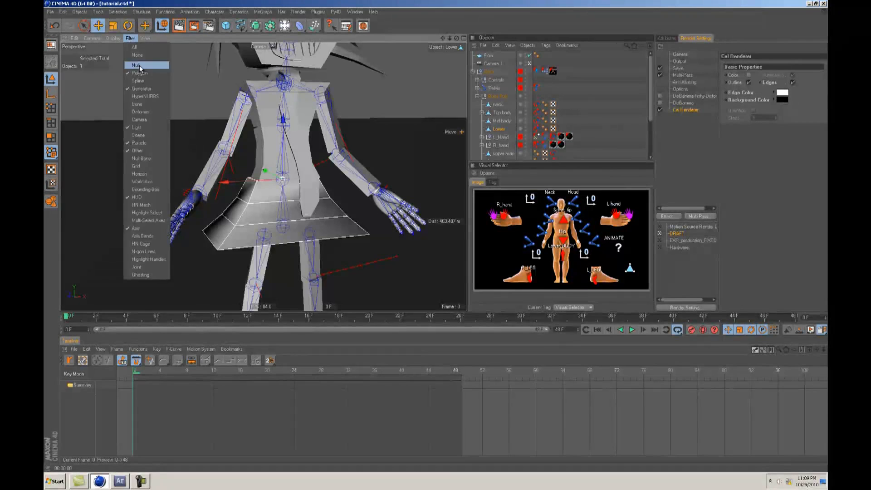
{"action": "left_click", "coordinate": [142, 150]}
{"action": "left_click_drag", "start_coordinate": [436, 238], "coordinate": [290, 162], "text": "alt"}
Step: Select the doll's head, torso, arm and skirt meshes one after another to show them as separate pieces
{"action": "left_click", "coordinate": [277, 148]}
{"action": "left_click", "coordinate": [267, 96]}
{"action": "left_click", "coordinate": [246, 111]}
{"action": "left_click_drag", "start_coordinate": [246, 111], "coordinate": [271, 211], "text": "alt"}
{"action": "left_click", "coordinate": [327, 130]}
{"action": "left_click", "coordinate": [347, 163]}
{"action": "left_click", "coordinate": [273, 158]}
{"action": "left_click", "coordinate": [274, 119]}
{"action": "left_click_drag", "start_coordinate": [274, 119], "coordinate": [436, 237], "text": "alt"}
{"action": "left_click", "coordinate": [271, 91]}
{"action": "middle_click_drag", "start_coordinate": [436, 237], "coordinate": [338, 156], "text": "alt"}
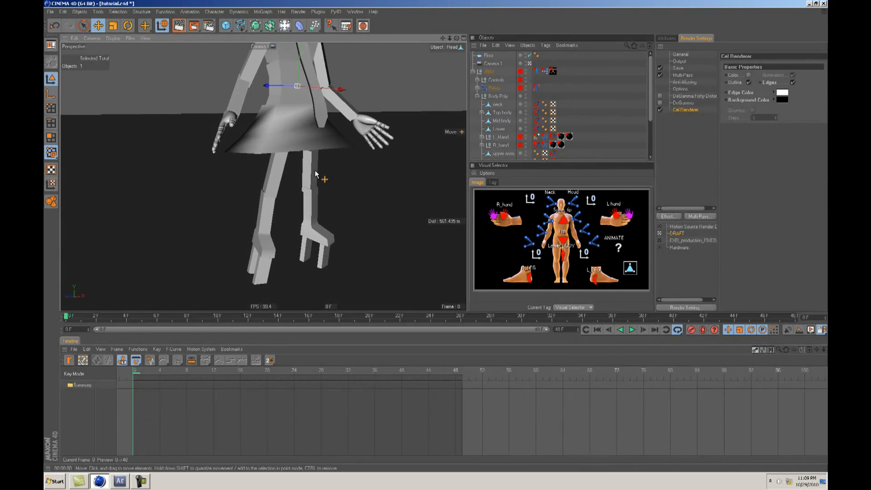
Step: Select the doll's lower leg, upper arm and Top body meshes in turn, ending on a front view of the doll
{"action": "left_click", "coordinate": [274, 169]}
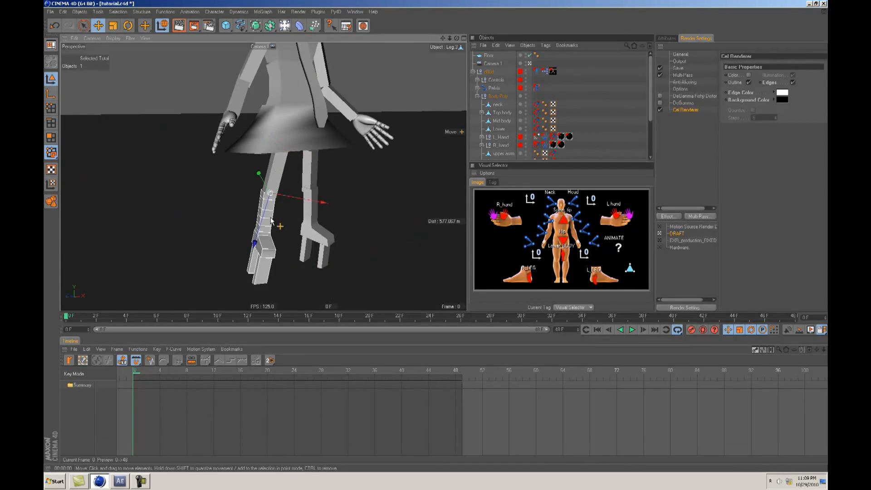
{"action": "left_click", "coordinate": [282, 235]}
{"action": "middle_click_drag", "start_coordinate": [301, 188], "coordinate": [434, 237], "text": "alt"}
{"action": "left_click", "coordinate": [327, 148]}
{"action": "middle_click_drag", "start_coordinate": [326, 149], "coordinate": [303, 153], "text": "alt"}
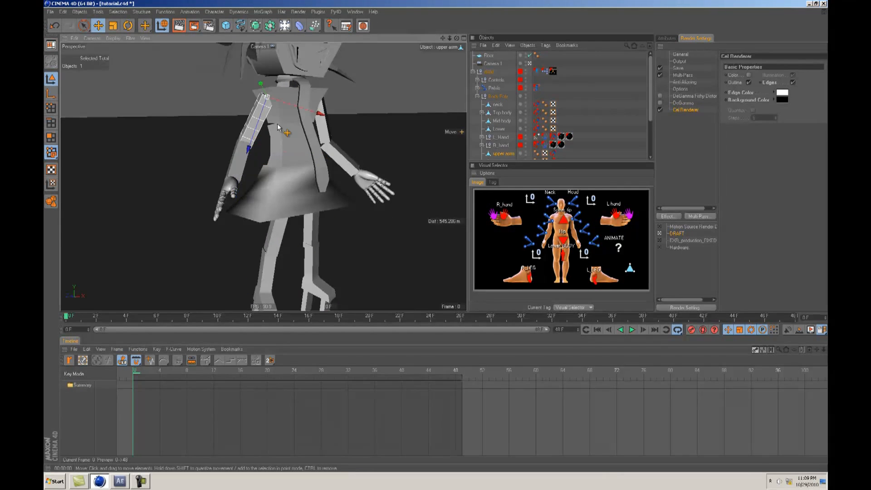
{"action": "left_click", "coordinate": [261, 128]}
{"action": "left_click_drag", "start_coordinate": [261, 128], "coordinate": [285, 126], "text": "alt"}
{"action": "middle_click_drag", "start_coordinate": [284, 126], "coordinate": [273, 145], "text": "alt"}
{"action": "left_click_drag", "start_coordinate": [337, 135], "coordinate": [436, 240], "text": "alt"}
{"action": "left_click", "coordinate": [302, 115]}
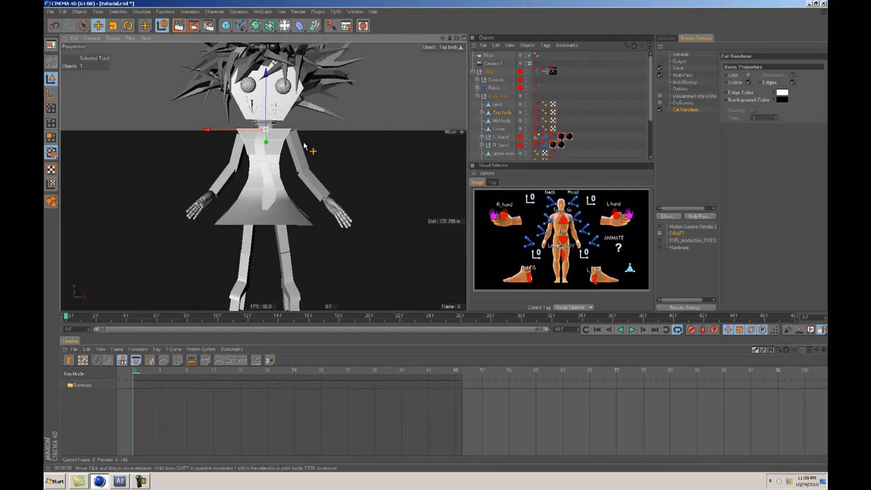
Step: Select the Pelvis joint, expand its hierarchy to look through the nested joints and head objects, and collapse it again
{"action": "left_click", "coordinate": [493, 88]}
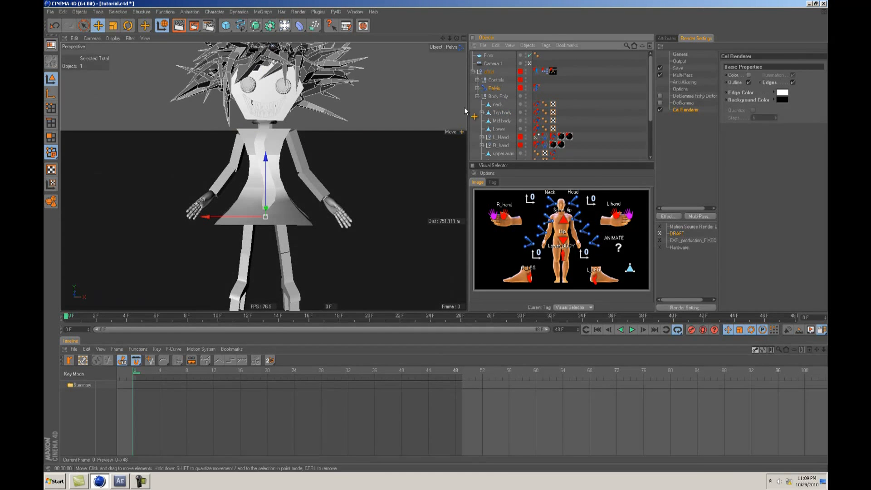
{"action": "left_click", "coordinate": [478, 88]}
{"action": "scroll", "coordinate": [500, 94], "scroll_direction": "down", "scroll_amount": 5}
{"action": "scroll", "coordinate": [500, 94], "scroll_direction": "up", "scroll_amount": 5}
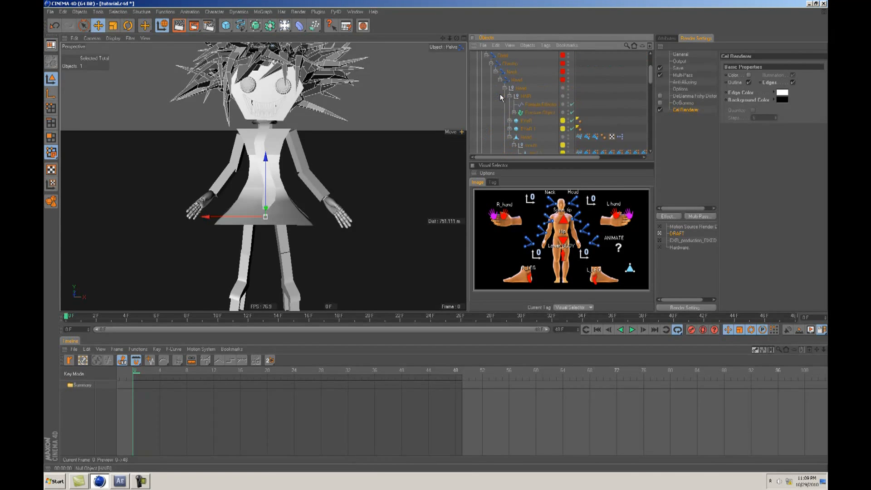
{"action": "left_click", "coordinate": [477, 89]}
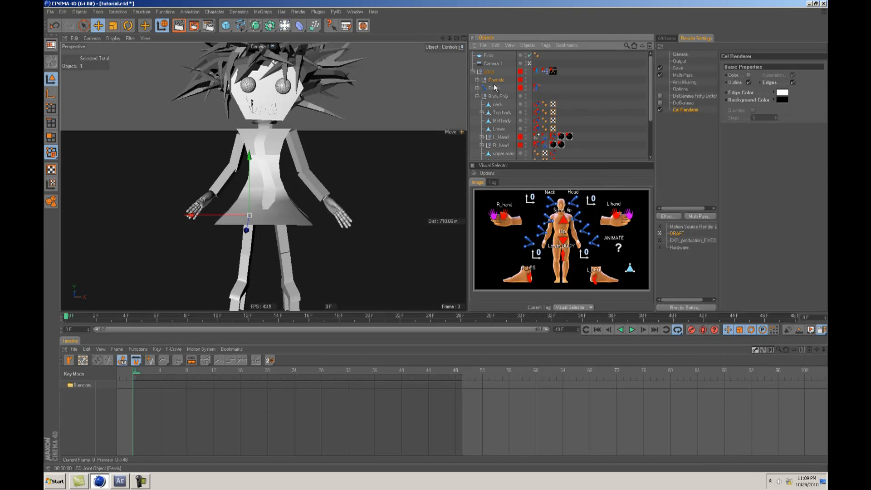
Step: Collapse the Body Poly group and select the Pelvis, Controls and Body Poly branches in turn to compare them
{"action": "left_click", "coordinate": [494, 88]}
{"action": "left_click", "coordinate": [477, 96]}
{"action": "left_click", "coordinate": [494, 96]}
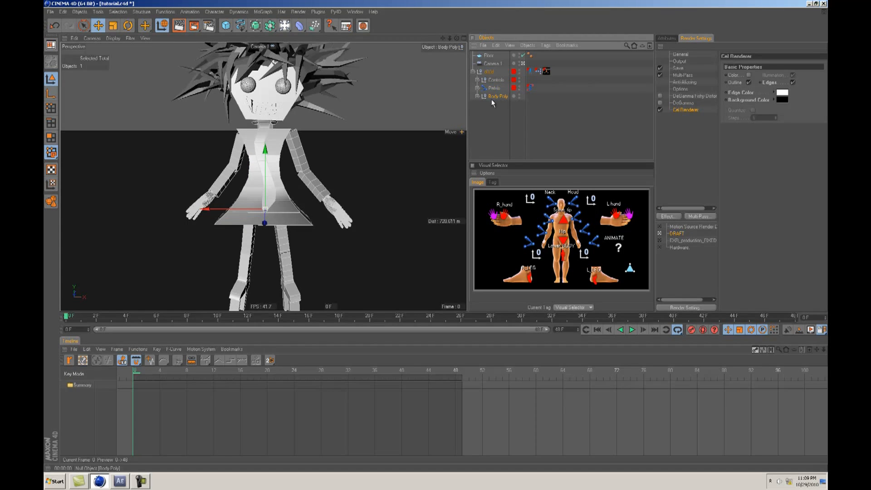
{"action": "left_click_drag", "start_coordinate": [342, 186], "coordinate": [373, 154], "text": "alt"}
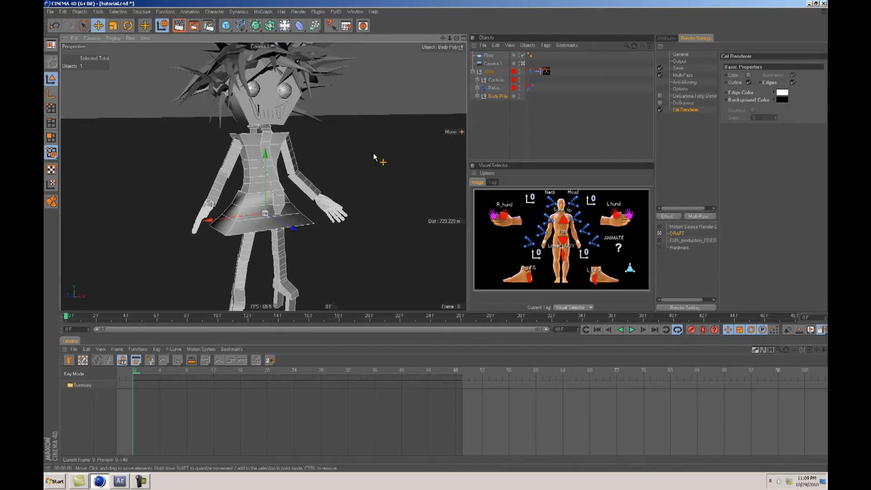
{"action": "left_click", "coordinate": [493, 81]}
{"action": "left_click", "coordinate": [501, 96]}
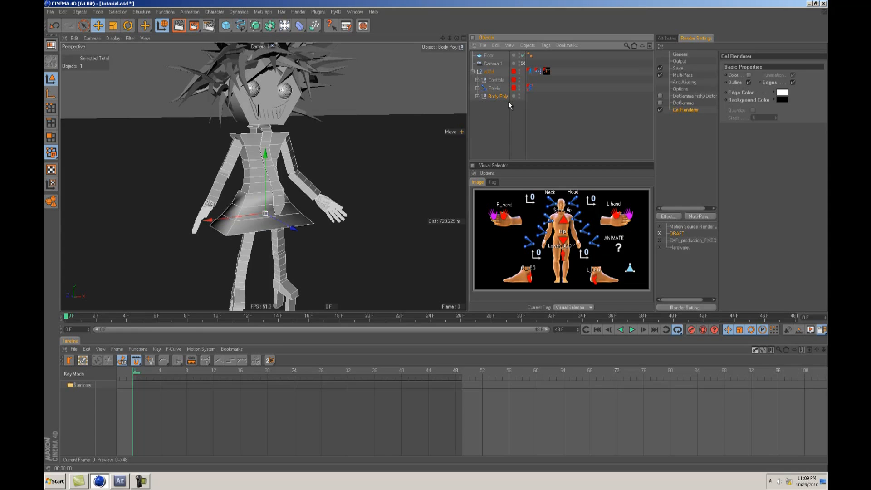
{"action": "left_click", "coordinate": [494, 88]}
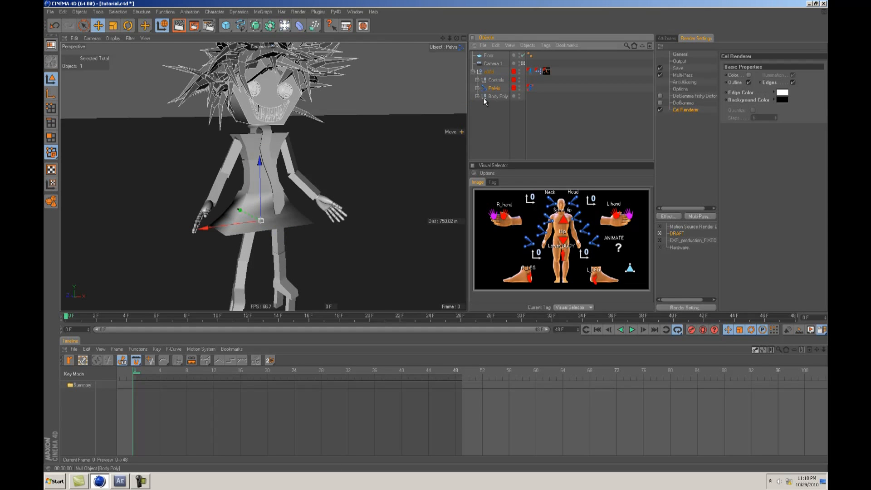
{"action": "left_click", "coordinate": [499, 105]}
{"action": "left_click", "coordinate": [497, 97]}
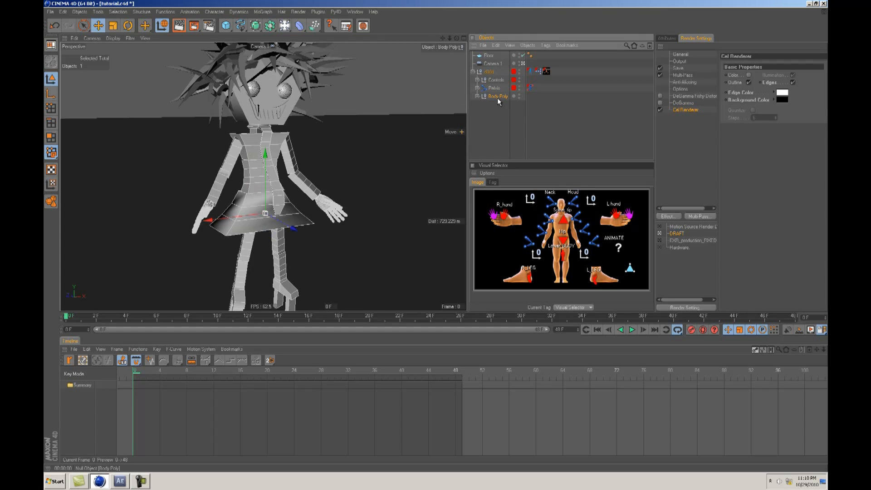
Step: Expand Body Poly, widen the Attributes area and examine the target settings of the neck mesh's CD PSR Constraint
{"action": "left_click", "coordinate": [477, 96]}
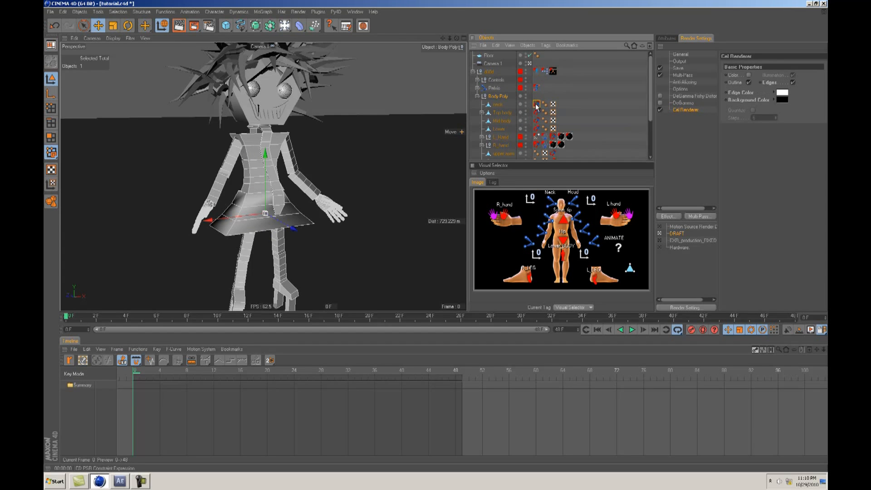
{"action": "left_click_drag", "start_coordinate": [654, 109], "coordinate": [610, 109]}
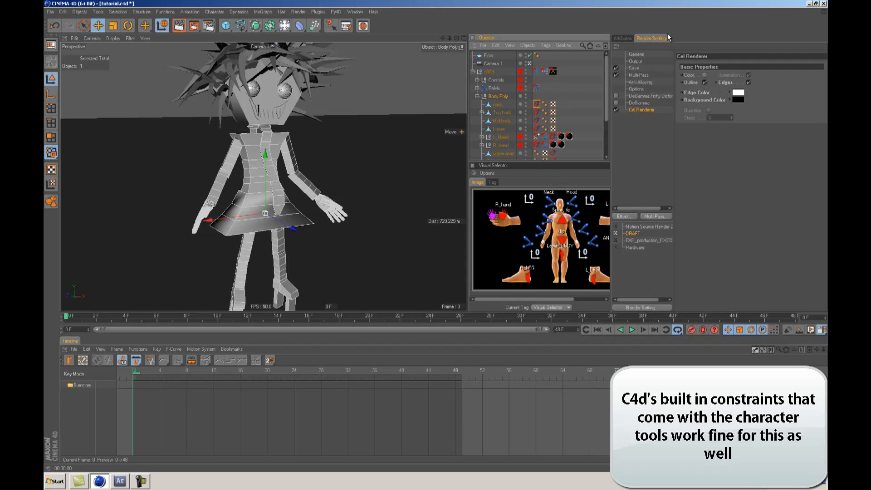
{"action": "left_click", "coordinate": [623, 38]}
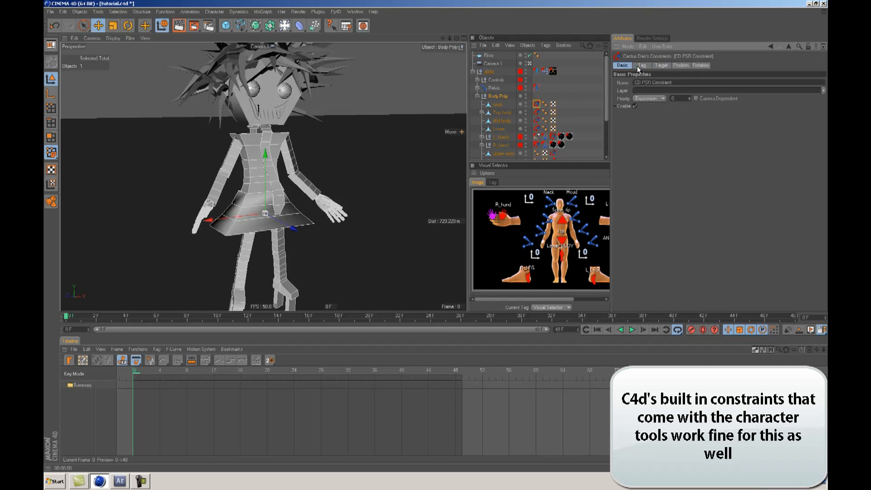
{"action": "left_click", "coordinate": [661, 66]}
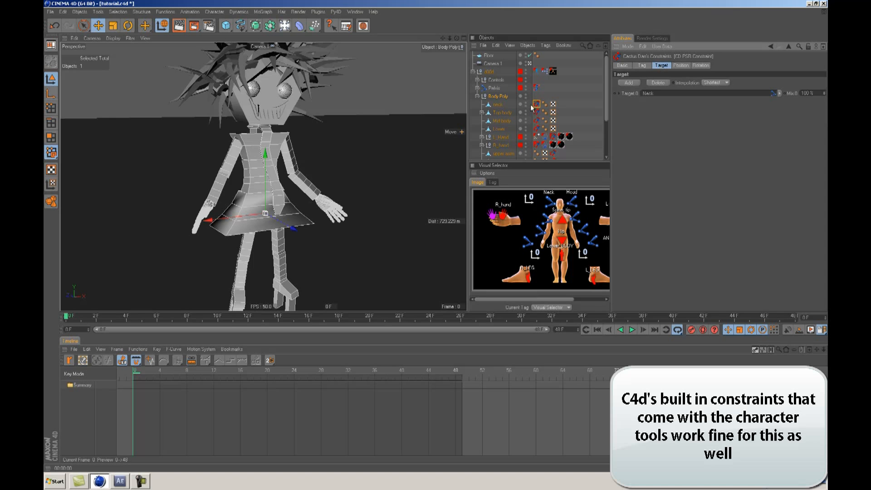
{"action": "left_click", "coordinate": [497, 107]}
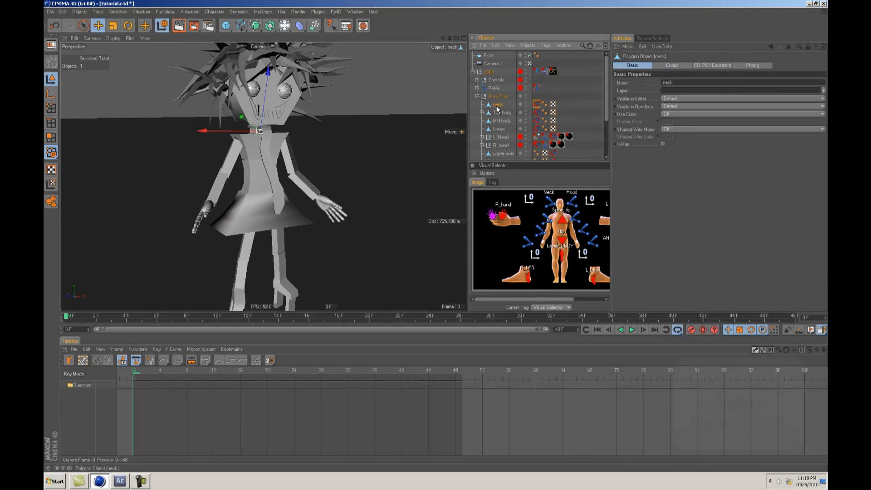
{"action": "left_click", "coordinate": [537, 104]}
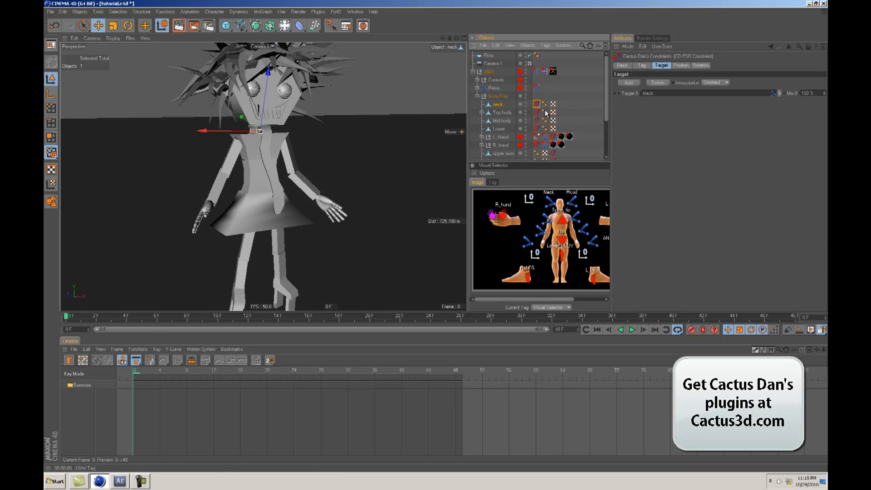
Step: Reselect the neck mesh and review its constraint's Target and Tag properties, including the Position and Rotation options
{"action": "left_click", "coordinate": [499, 105]}
{"action": "left_click_drag", "start_coordinate": [306, 133], "coordinate": [317, 117], "text": "alt"}
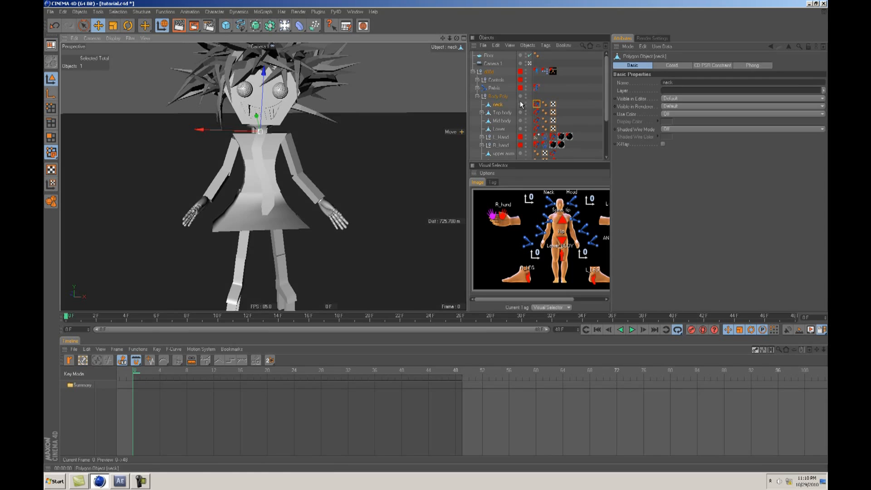
{"action": "left_click", "coordinate": [536, 104]}
{"action": "left_click", "coordinate": [684, 66]}
{"action": "left_click", "coordinate": [659, 66]}
{"action": "left_click", "coordinate": [642, 66]}
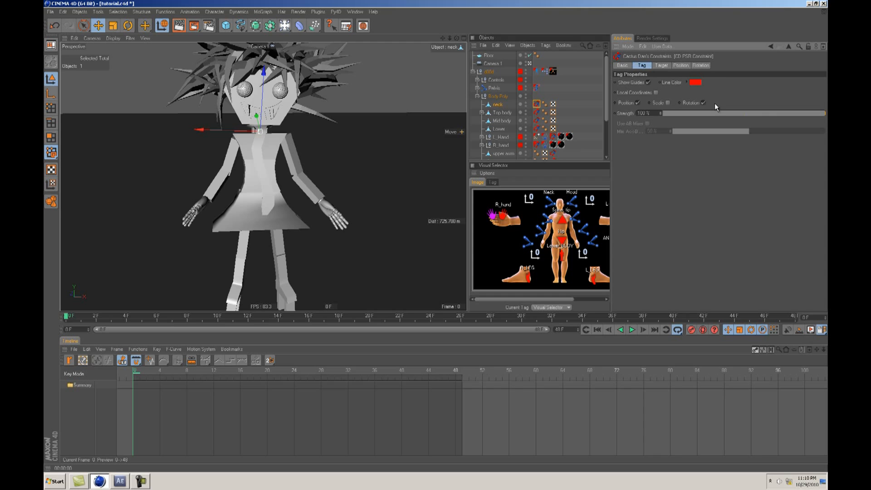
Step: View the neck mesh with the Rotate tool in object mode and go through its constraint's Basic, Tag and Target properties
{"action": "left_click_drag", "start_coordinate": [401, 173], "coordinate": [437, 236], "text": "alt"}
{"action": "left_click", "coordinate": [497, 105]}
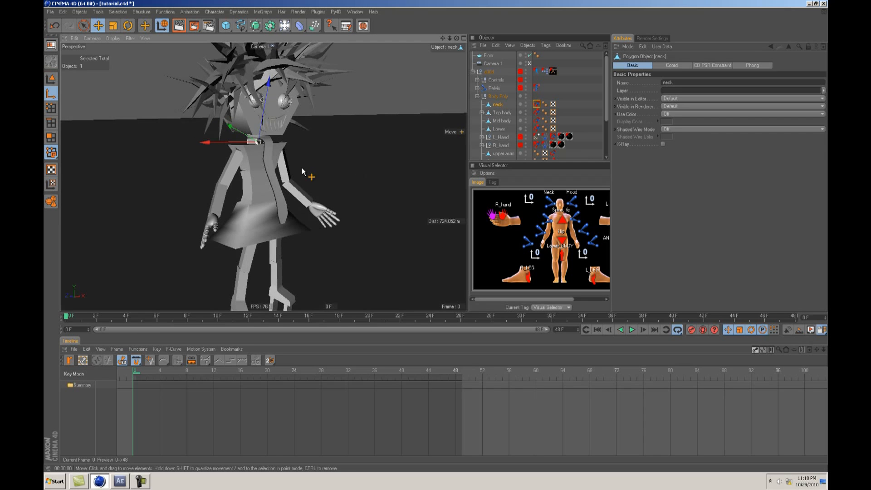
{"action": "key", "text": "r"}
{"action": "left_click", "coordinate": [52, 84]}
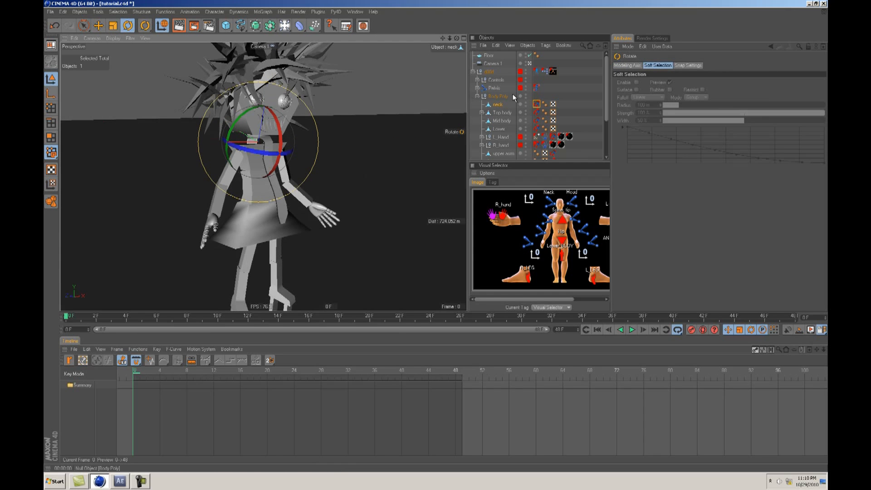
{"action": "left_click", "coordinate": [537, 105]}
{"action": "left_click", "coordinate": [623, 66]}
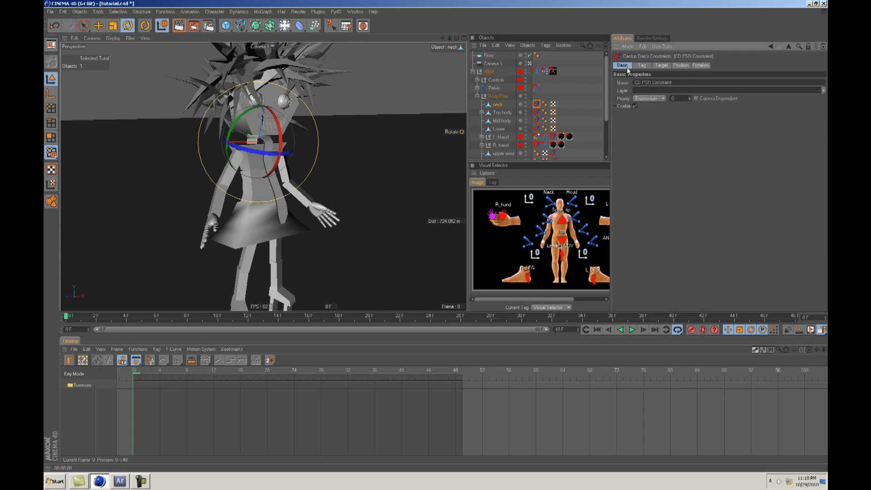
{"action": "left_click", "coordinate": [642, 66]}
{"action": "left_click", "coordinate": [656, 66]}
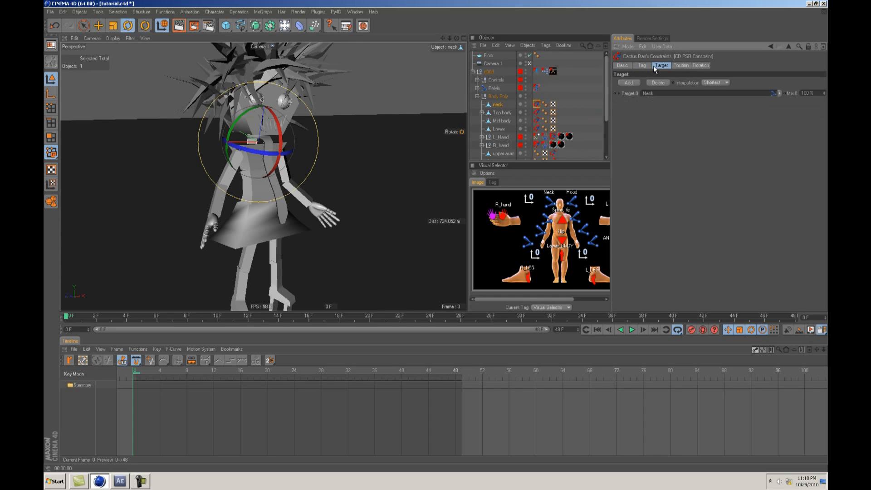
{"action": "left_click", "coordinate": [641, 66]}
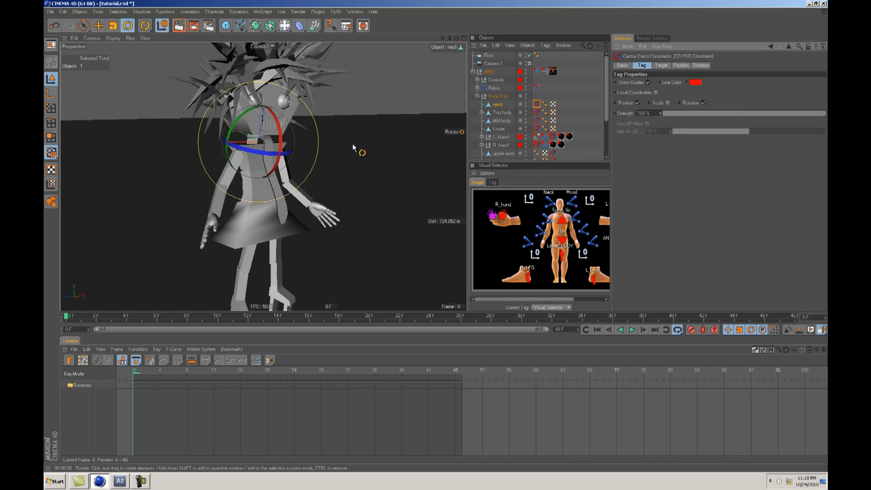
Step: Return to the Move tool, select the Top body and Lower meshes, and examine the target of Lower's CD PSR Constraint
{"action": "key", "text": "e"}
{"action": "left_click", "coordinate": [507, 112]}
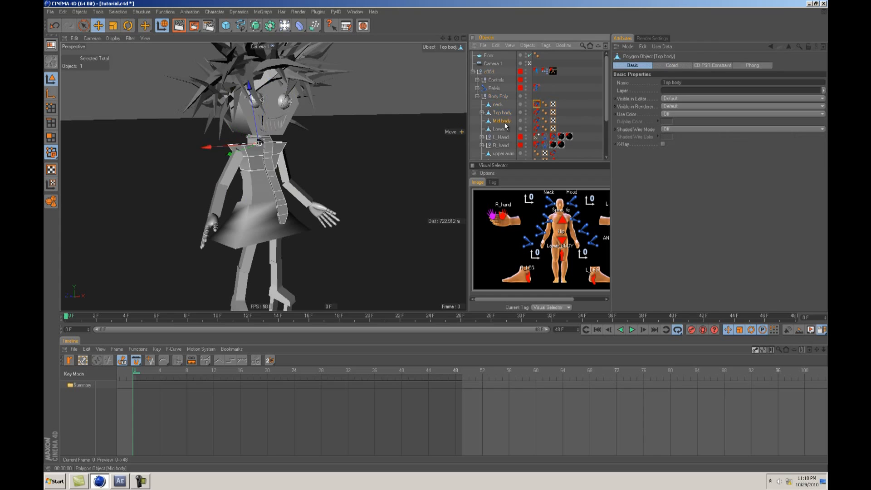
{"action": "left_click", "coordinate": [499, 130]}
{"action": "left_click", "coordinate": [536, 130]}
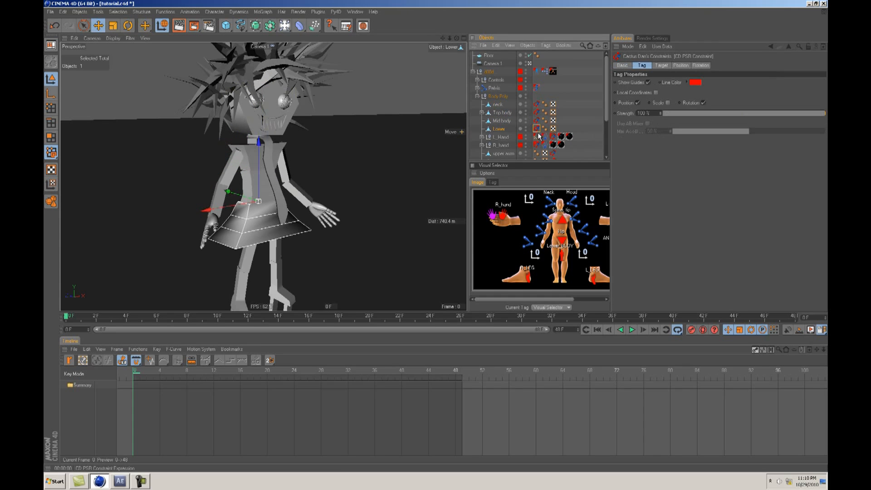
{"action": "left_click", "coordinate": [661, 65]}
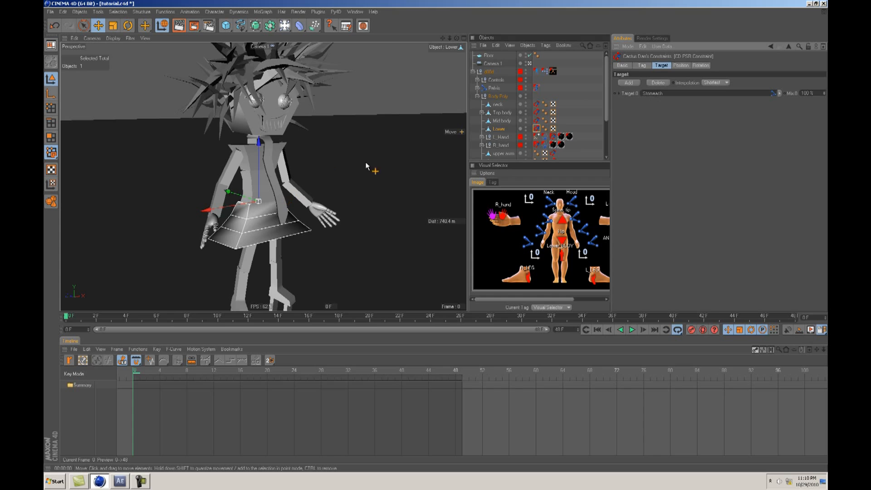
Step: Examine the constraint target of the first lower arm mesh and view the doll closer from the front
{"action": "scroll", "coordinate": [524, 122], "scroll_direction": "down", "scroll_amount": 2}
{"action": "left_click", "coordinate": [535, 96]}
{"action": "left_click", "coordinate": [553, 104]}
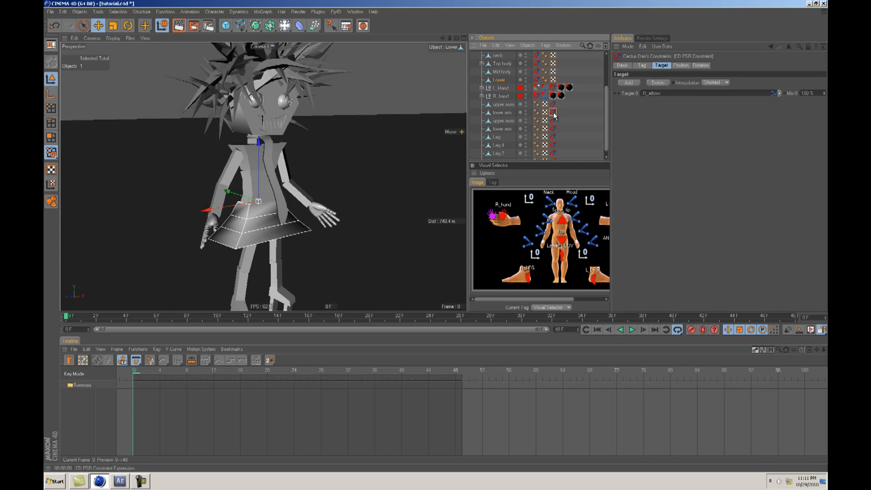
{"action": "left_click_drag", "start_coordinate": [455, 235], "coordinate": [440, 236], "text": "alt"}
{"action": "right_click_drag", "start_coordinate": [440, 237], "coordinate": [453, 236], "text": "alt"}
{"action": "mouse_move", "coordinate": [453, 237]}
{"action": "left_mouse_down", "text": "alt"}
{"action": "mouse_move", "coordinate": [430, 238]}
{"action": "mouse_move", "coordinate": [440, 240]}
{"action": "left_mouse_up", "text": "alt"}
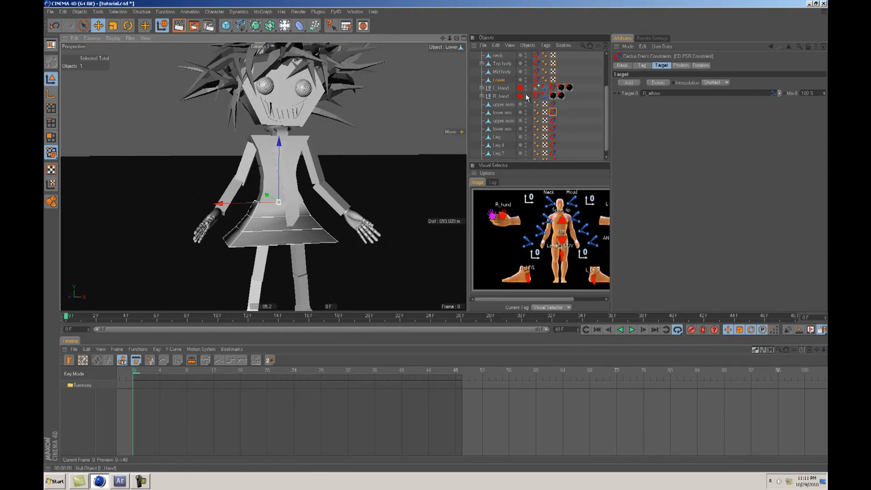
Step: Examine the constraint targets of the upper arm and Leg 4 meshes, then return to the Pelvis joint in the hierarchy
{"action": "scroll", "coordinate": [518, 104], "scroll_direction": "up", "scroll_amount": 3}
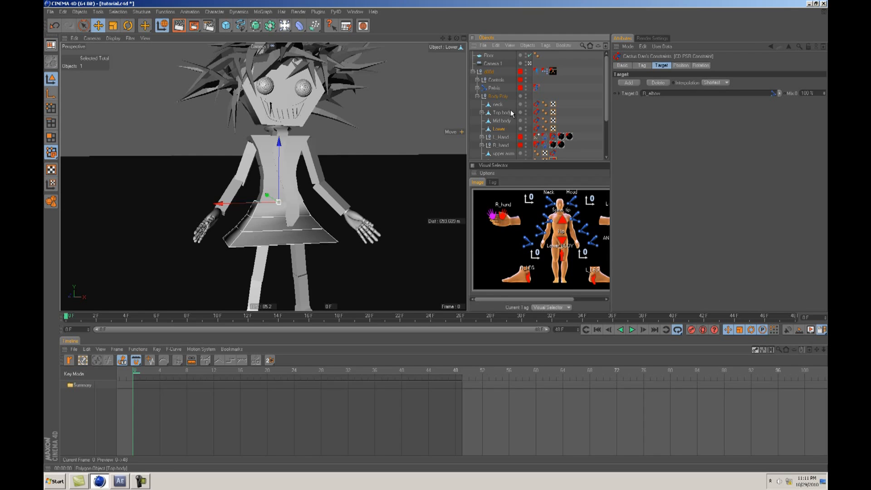
{"action": "left_click_drag", "start_coordinate": [437, 237], "coordinate": [441, 236], "text": "alt"}
{"action": "left_click", "coordinate": [552, 154]}
{"action": "scroll", "coordinate": [553, 139], "scroll_direction": "down", "scroll_amount": 2}
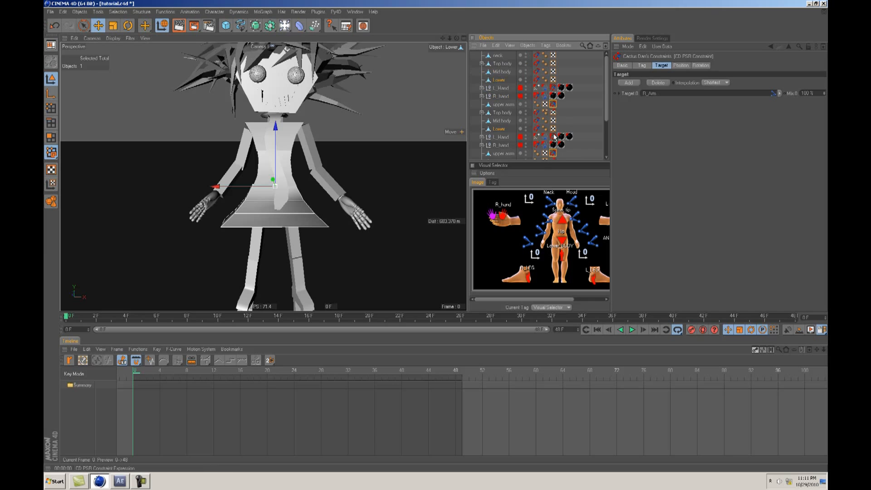
{"action": "left_click", "coordinate": [552, 145]}
{"action": "scroll", "coordinate": [554, 147], "scroll_direction": "down", "scroll_amount": 1}
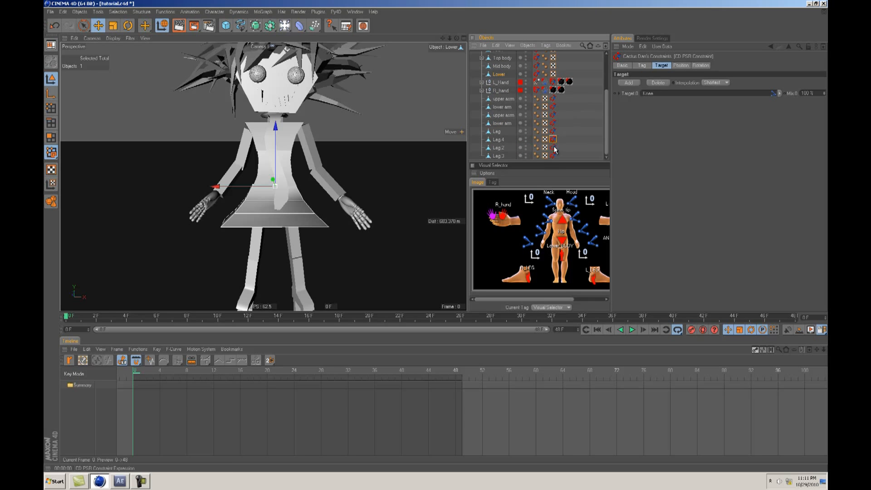
{"action": "scroll", "coordinate": [514, 125], "scroll_direction": "up", "scroll_amount": 2}
{"action": "left_click", "coordinate": [496, 89]}
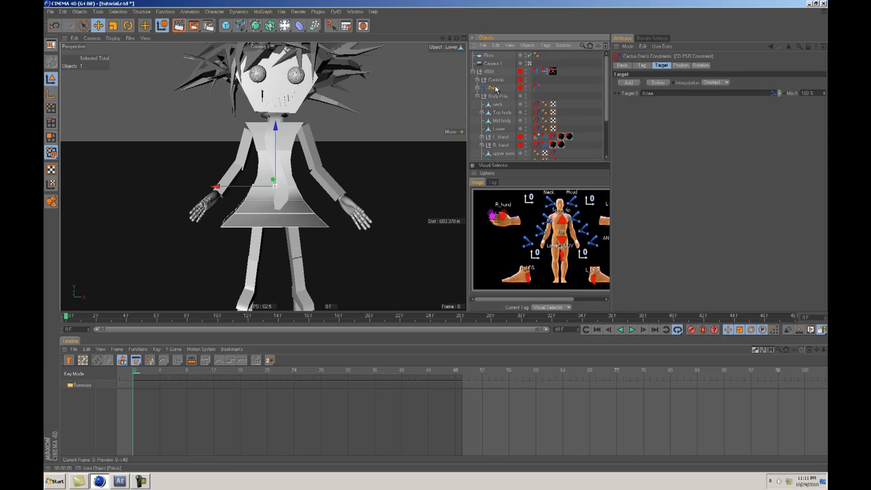
Step: View the Controls null and the Pelvis joint, then collapse the Body Poly group and the doll's root in the hierarchy
{"action": "left_click", "coordinate": [497, 84]}
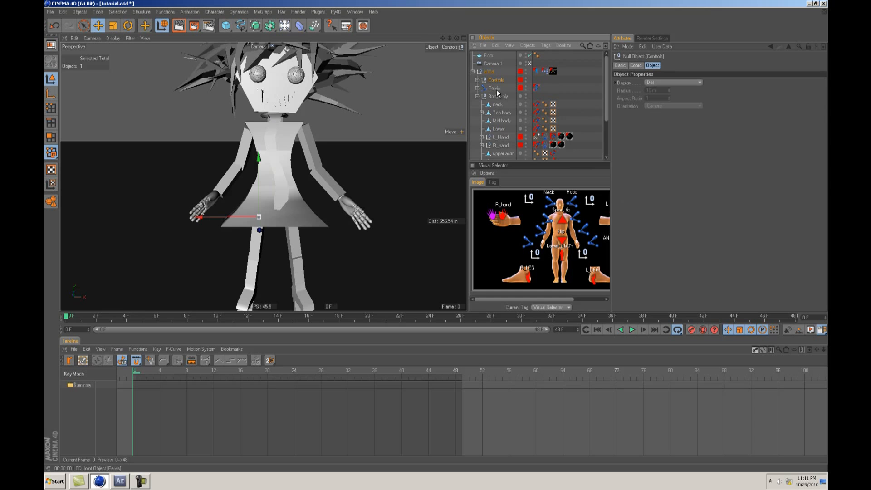
{"action": "left_click", "coordinate": [493, 89]}
{"action": "left_click_drag", "start_coordinate": [359, 177], "coordinate": [443, 230], "text": "alt"}
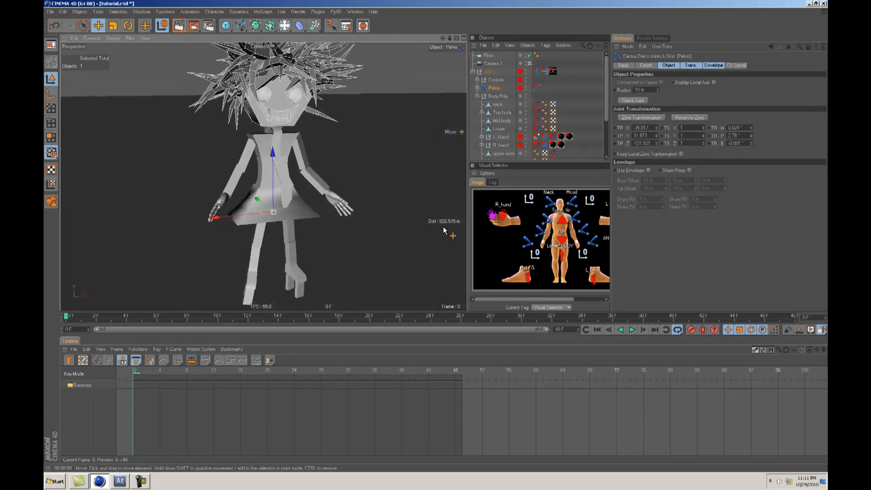
{"action": "key", "text": "ctrl+shift+z"}
{"action": "left_click", "coordinate": [477, 96]}
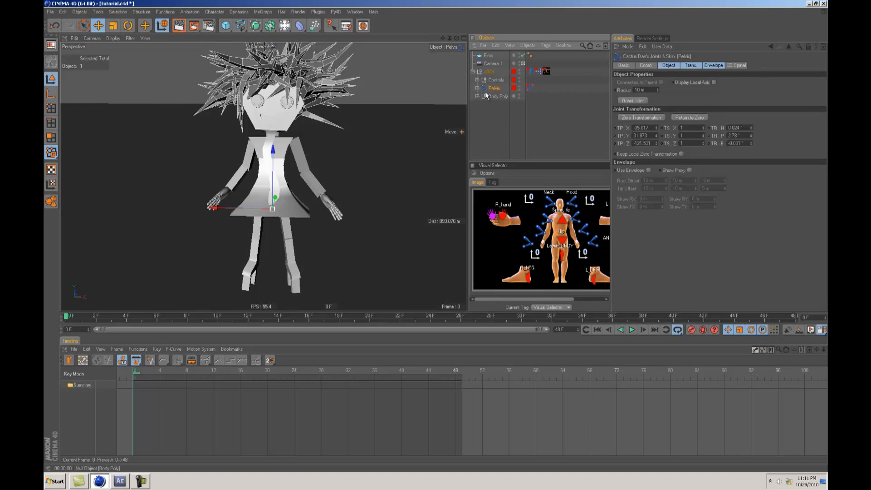
{"action": "left_click", "coordinate": [473, 72]}
Step: Select the neck control in the visual selector and widen that column until the whole selector image fits
{"action": "left_click", "coordinate": [562, 219]}
{"action": "left_click_drag", "start_coordinate": [610, 213], "coordinate": [692, 214]}
{"action": "left_click_drag", "start_coordinate": [400, 199], "coordinate": [436, 236], "text": "alt"}
{"action": "mouse_move", "coordinate": [436, 236]}
{"action": "right_mouse_down", "text": "alt"}
{"action": "mouse_move", "coordinate": [455, 239]}
{"action": "mouse_move", "coordinate": [435, 236]}
{"action": "right_mouse_up", "text": "alt"}
{"action": "left_click_drag", "start_coordinate": [435, 236], "coordinate": [322, 171], "text": "alt"}
{"action": "middle_click_drag", "start_coordinate": [323, 171], "coordinate": [310, 172], "text": "alt"}
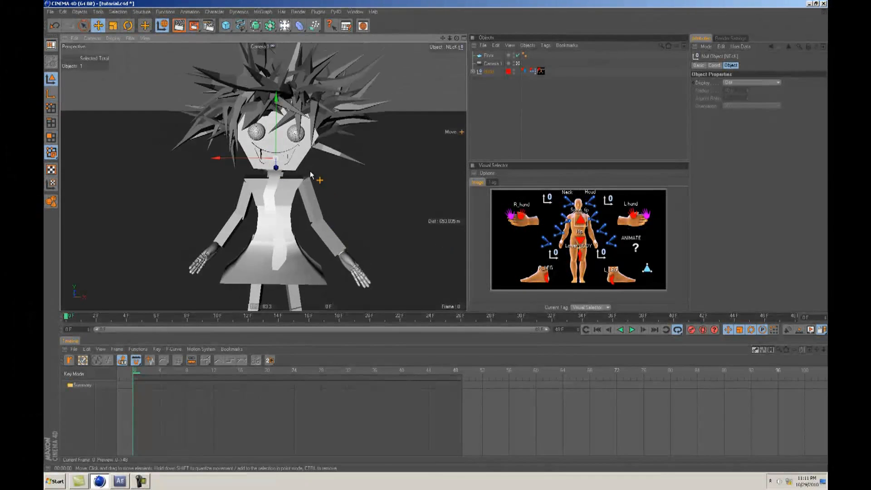
{"action": "left_click_drag", "start_coordinate": [310, 172], "coordinate": [435, 236], "text": "alt"}
{"action": "right_click_drag", "start_coordinate": [436, 236], "coordinate": [436, 235], "text": "alt"}
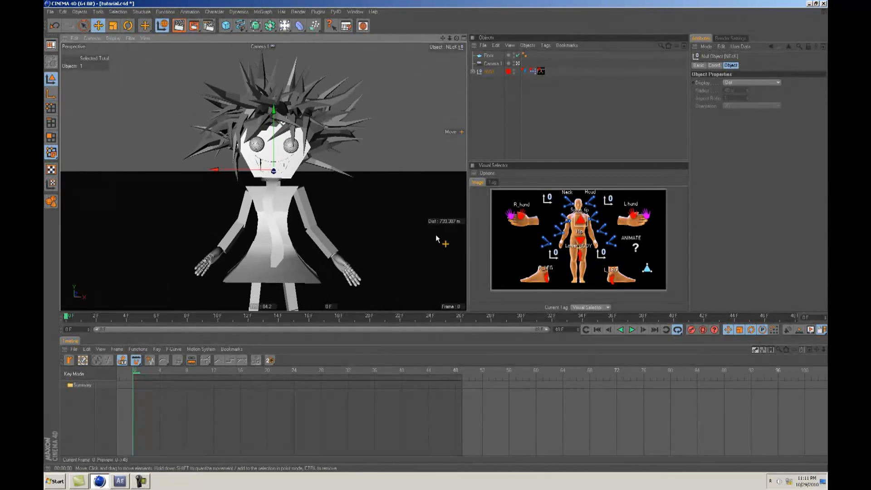
{"action": "left_click_drag", "start_coordinate": [436, 235], "coordinate": [315, 178], "text": "alt"}
{"action": "middle_click_drag", "start_coordinate": [314, 178], "coordinate": [485, 227], "text": "alt"}
{"action": "right_click_drag", "start_coordinate": [485, 227], "coordinate": [436, 236], "text": "alt"}
{"action": "middle_click_drag", "start_coordinate": [436, 236], "coordinate": [438, 106], "text": "alt"}
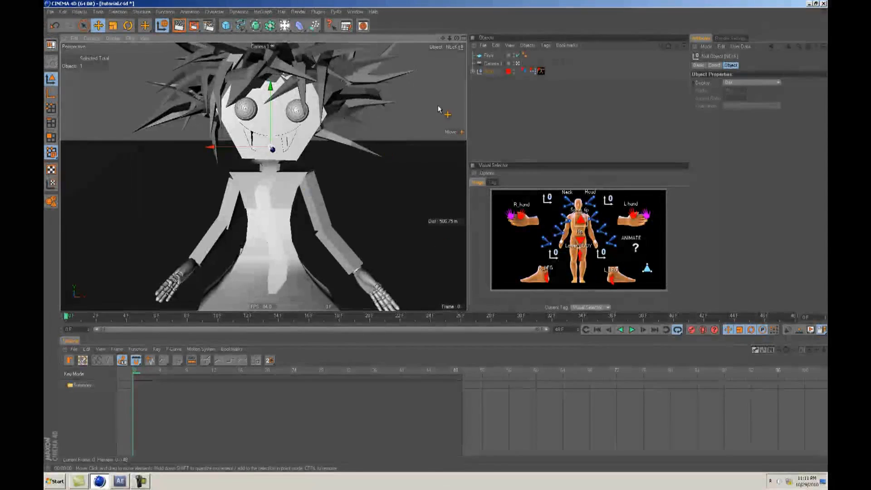
Step: Switch the viewport display to Layer Color
{"action": "left_click", "coordinate": [129, 39]}
{"action": "mouse_move", "coordinate": [121, 40]}
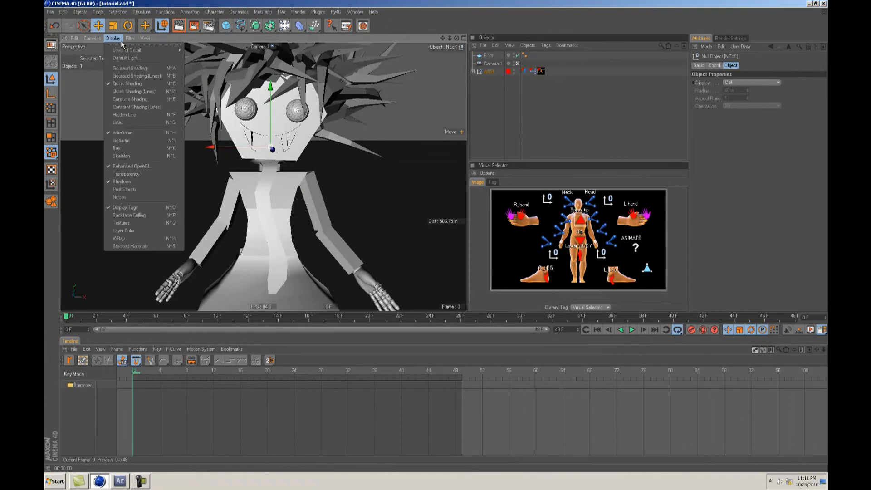
{"action": "left_click", "coordinate": [142, 230]}
{"action": "right_click_drag", "start_coordinate": [327, 208], "coordinate": [312, 219], "text": "alt"}
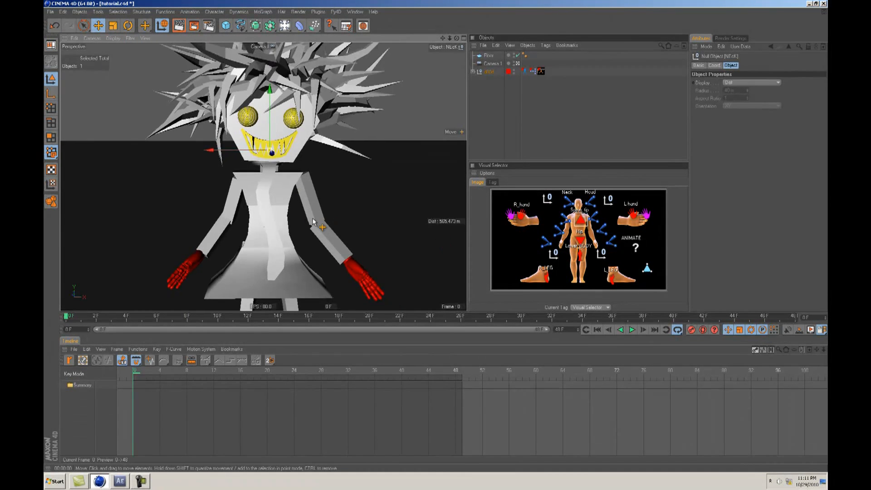
Step: Select the tie mesh on the doll, reveal it in the object hierarchy and select the parent tie object
{"action": "left_click", "coordinate": [272, 214]}
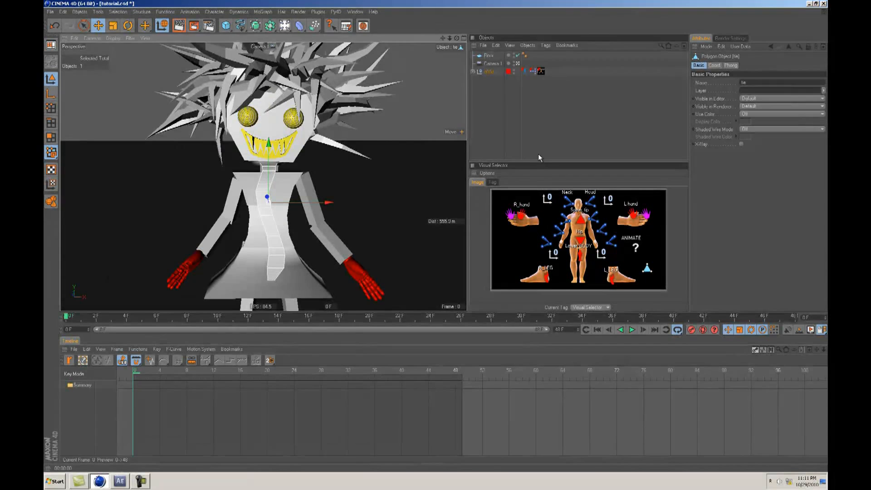
{"action": "key", "text": "s"}
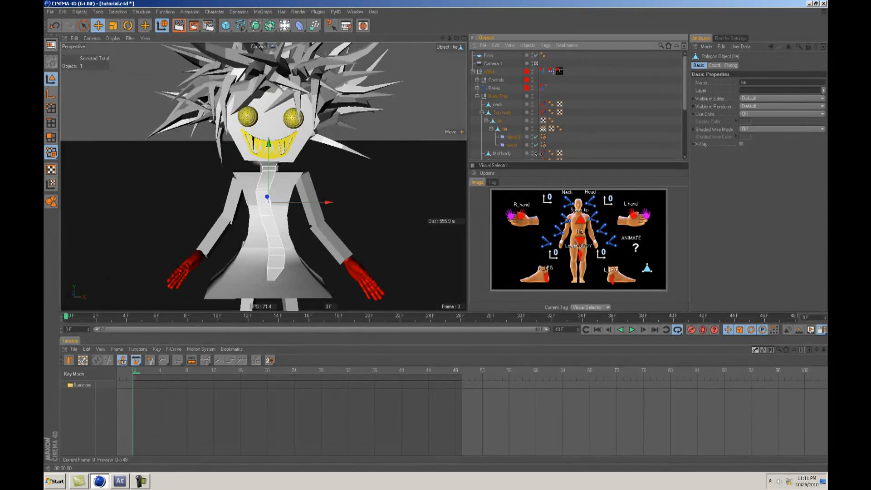
{"action": "scroll", "coordinate": [505, 132], "scroll_direction": "down", "scroll_amount": 2}
{"action": "left_click", "coordinate": [500, 74]}
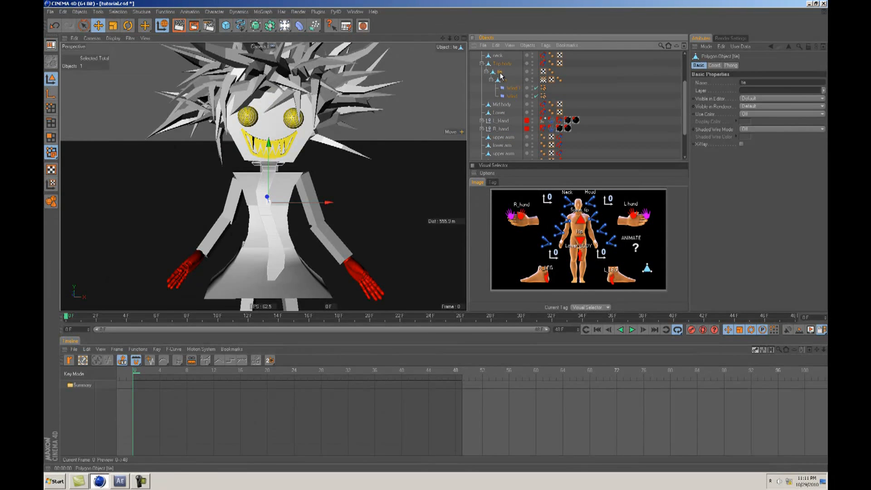
Step: Try to color the tie by setting its Use Color to Always and its Display Color to red
{"action": "left_click", "coordinate": [715, 67]}
{"action": "left_click", "coordinate": [703, 67]}
{"action": "left_click", "coordinate": [743, 114]}
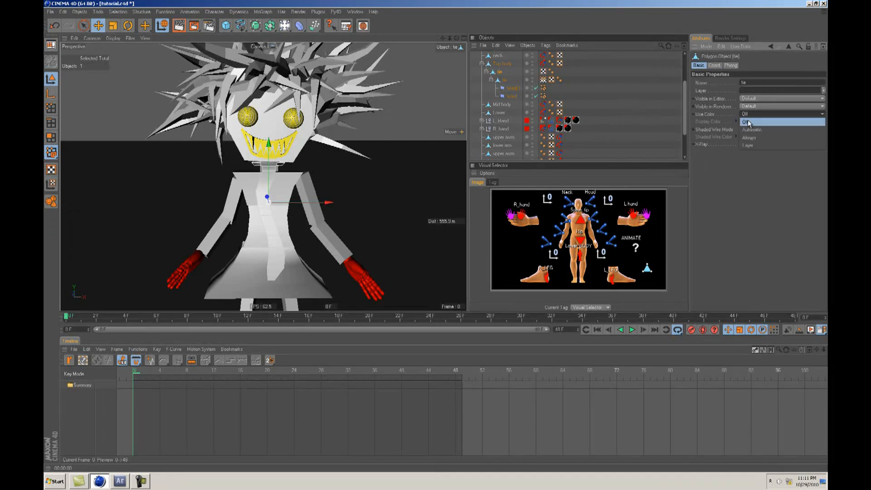
{"action": "left_click", "coordinate": [751, 129]}
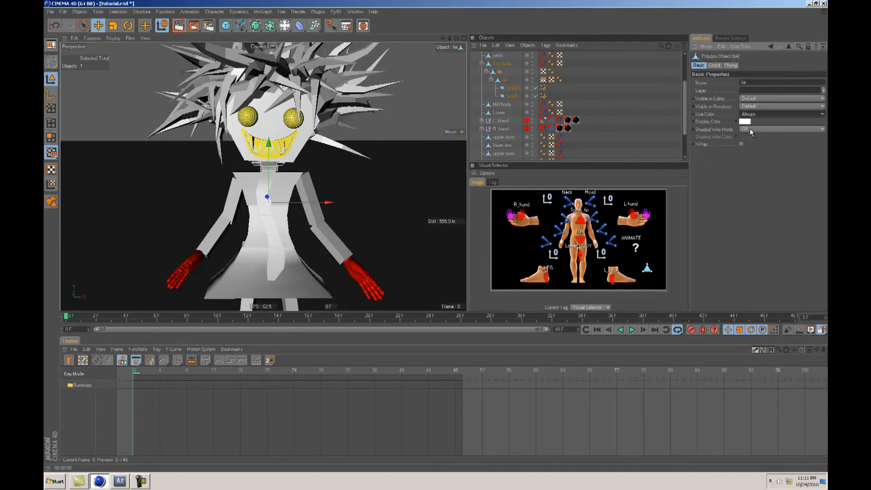
{"action": "left_click", "coordinate": [743, 121]}
{"action": "left_click", "coordinate": [737, 153]}
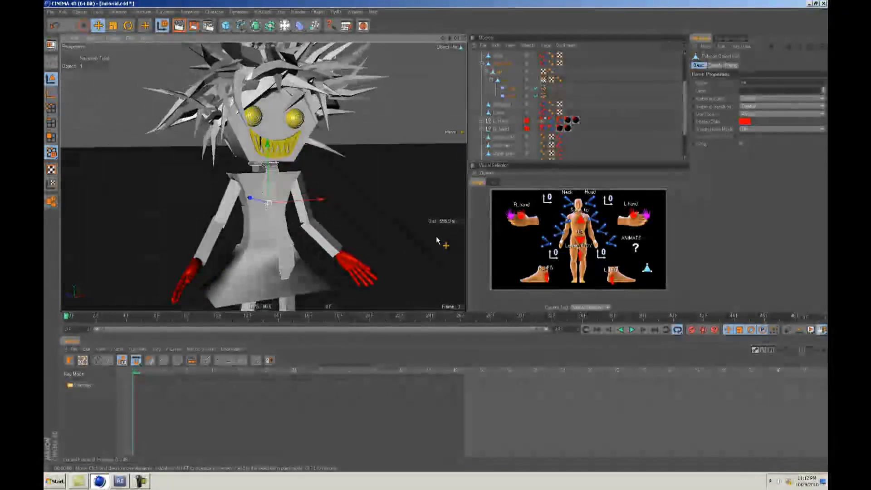
{"action": "right_click_drag", "start_coordinate": [437, 237], "coordinate": [440, 238], "text": "alt"}
{"action": "middle_click_drag", "start_coordinate": [440, 238], "coordinate": [436, 236], "text": "alt"}
{"action": "mouse_move", "coordinate": [435, 236]}
{"action": "left_mouse_down", "text": "alt"}
{"action": "mouse_move", "coordinate": [425, 236]}
{"action": "mouse_move", "coordinate": [436, 236]}
{"action": "left_mouse_up", "text": "alt"}
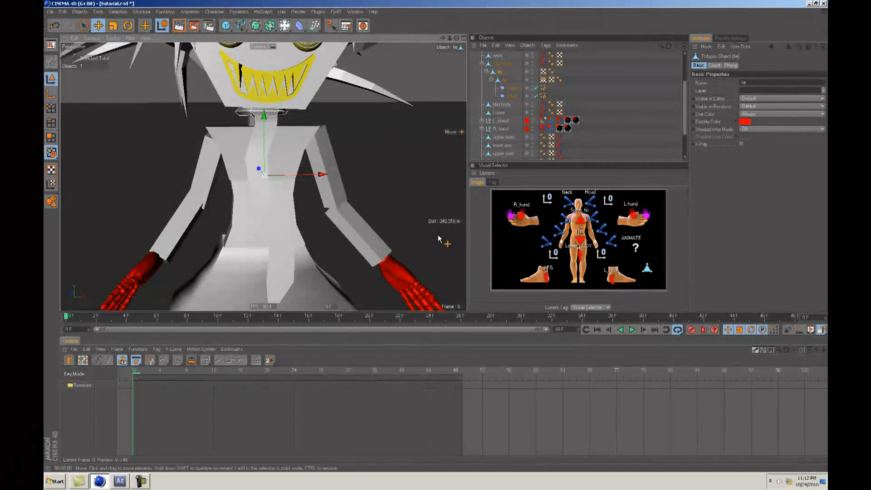
{"action": "right_click_drag", "start_coordinate": [438, 236], "coordinate": [437, 236], "text": "alt"}
{"action": "mouse_move", "coordinate": [436, 236]}
{"action": "middle_mouse_down", "text": "alt"}
{"action": "mouse_move", "coordinate": [435, 227]}
{"action": "mouse_move", "coordinate": [433, 236]}
{"action": "middle_mouse_up", "text": "alt"}
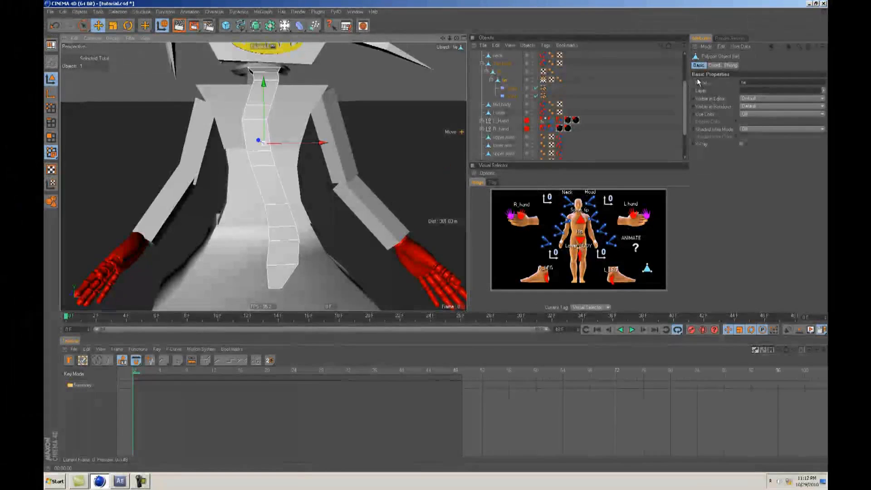
Step: Open the Material Manager and delete all existing materials
{"action": "left_click", "coordinate": [354, 11]}
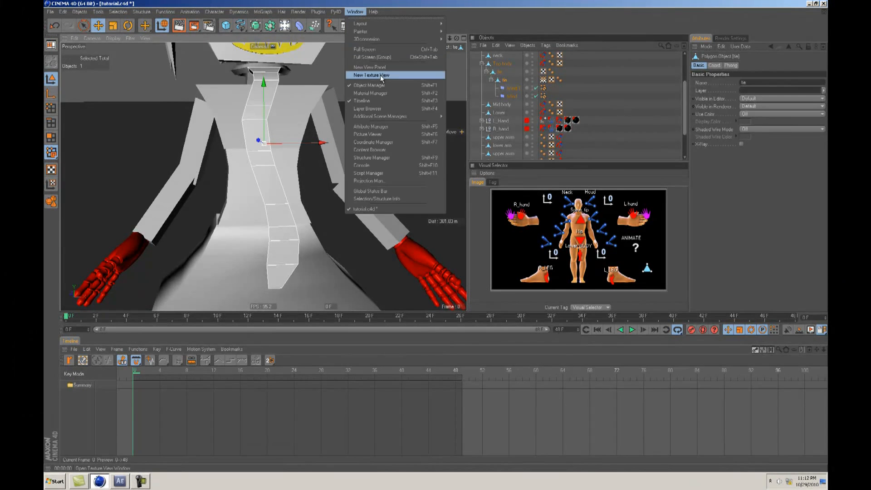
{"action": "left_click", "coordinate": [374, 93]}
{"action": "left_click_drag", "start_coordinate": [287, 101], "coordinate": [108, 91]}
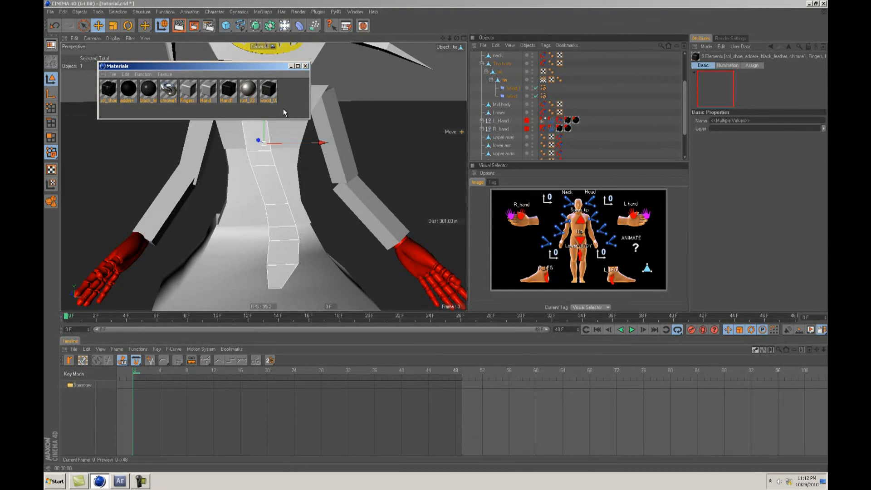
{"action": "key", "text": "Delete"}
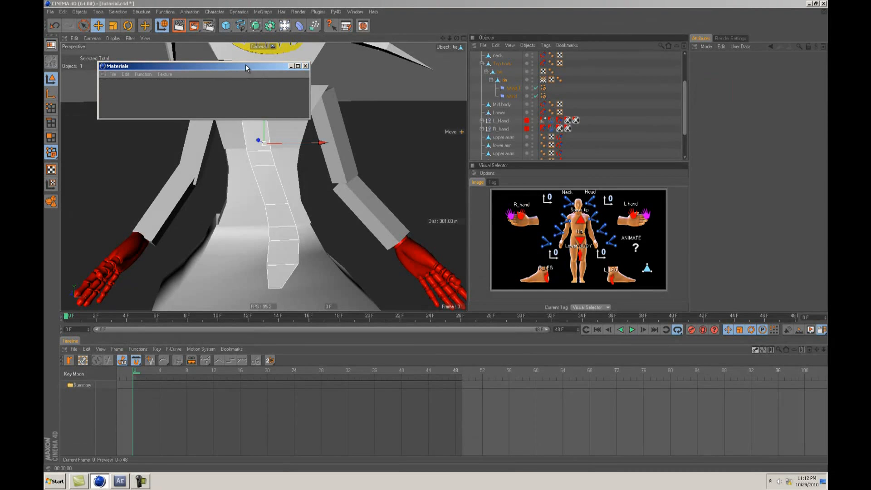
Step: Create a new material and set its color to pure red, RGB 255, 0, 0
{"action": "double_click", "coordinate": [140, 95]}
{"action": "double_click", "coordinate": [108, 90]}
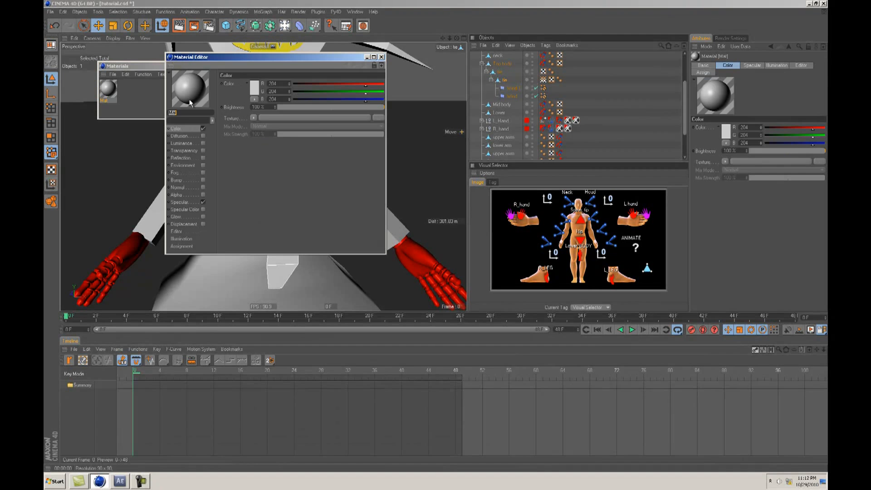
{"action": "left_click", "coordinate": [255, 89]}
{"action": "left_click", "coordinate": [243, 122]}
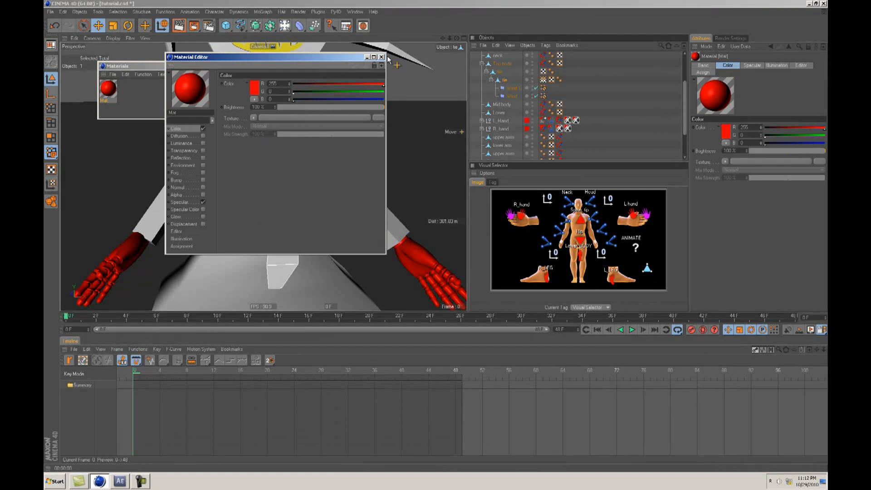
{"action": "left_click", "coordinate": [381, 57]}
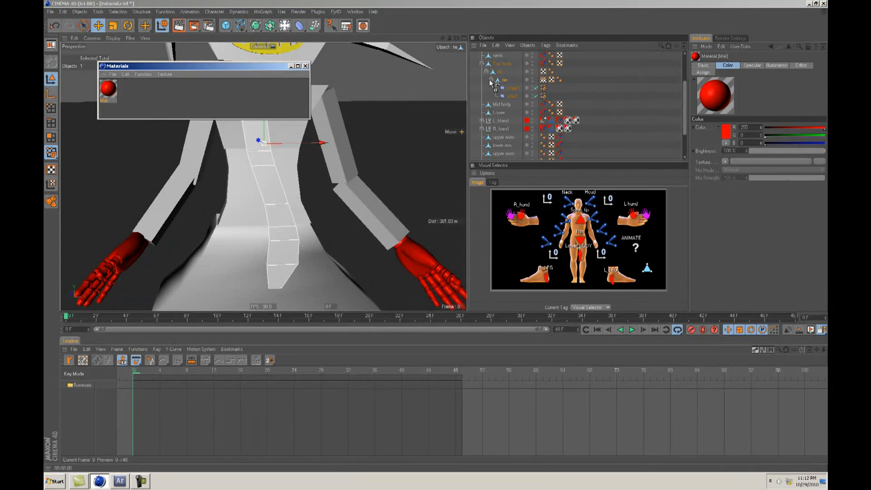
Step: Apply the red material to both tie objects in the hierarchy and close the Material Manager
{"action": "left_click_drag", "start_coordinate": [497, 78], "coordinate": [497, 78]}
{"action": "left_click_drag", "start_coordinate": [560, 74], "coordinate": [566, 82], "text": "ctrl"}
{"action": "left_click", "coordinate": [306, 66]}
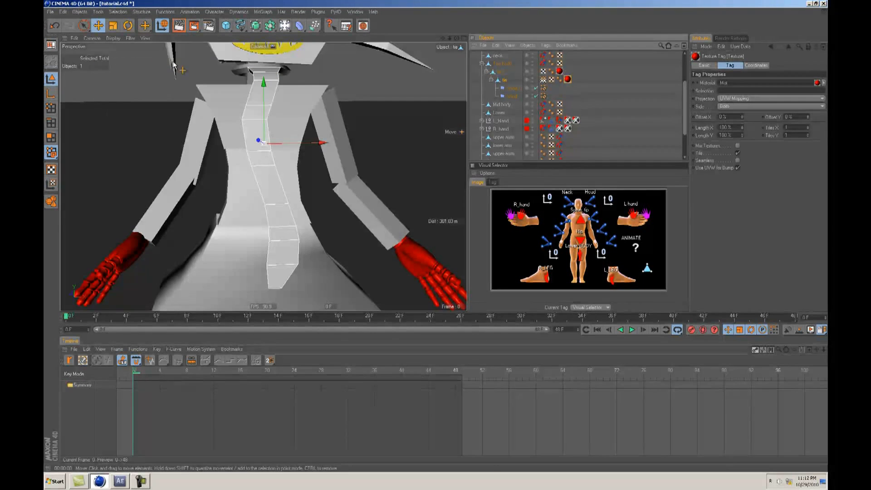
Step: Switch the viewport display to Textures and view the doll's tie
{"action": "left_click", "coordinate": [127, 39]}
{"action": "mouse_move", "coordinate": [112, 38]}
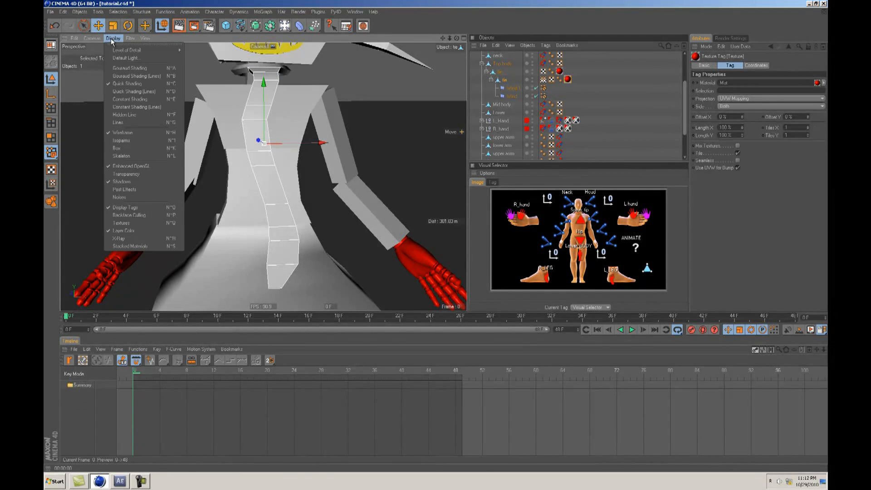
{"action": "left_click", "coordinate": [132, 223]}
{"action": "left_click", "coordinate": [379, 162]}
{"action": "left_click_drag", "start_coordinate": [430, 236], "coordinate": [430, 236], "text": "alt"}
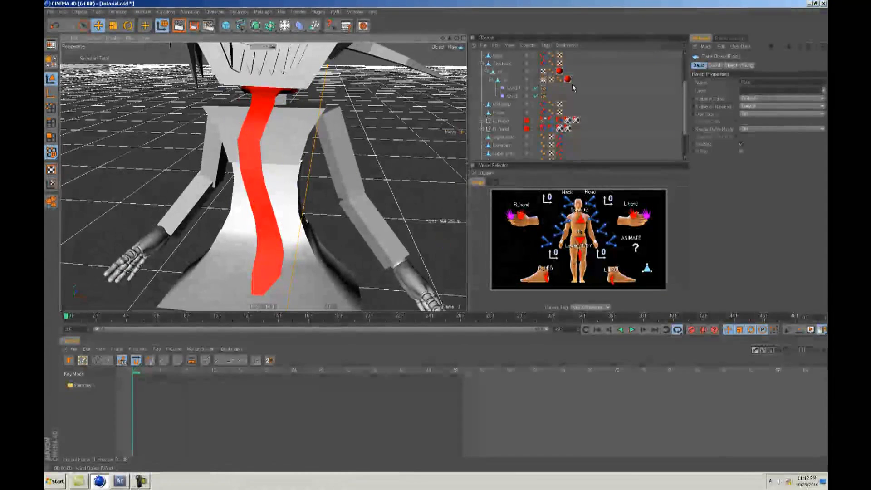
Step: Select the tie mesh and play the animation to examine how the tie swings, then stop playback
{"action": "left_click", "coordinate": [504, 80]}
{"action": "left_click", "coordinate": [504, 81]}
{"action": "left_click_drag", "start_coordinate": [431, 236], "coordinate": [435, 236], "text": "alt"}
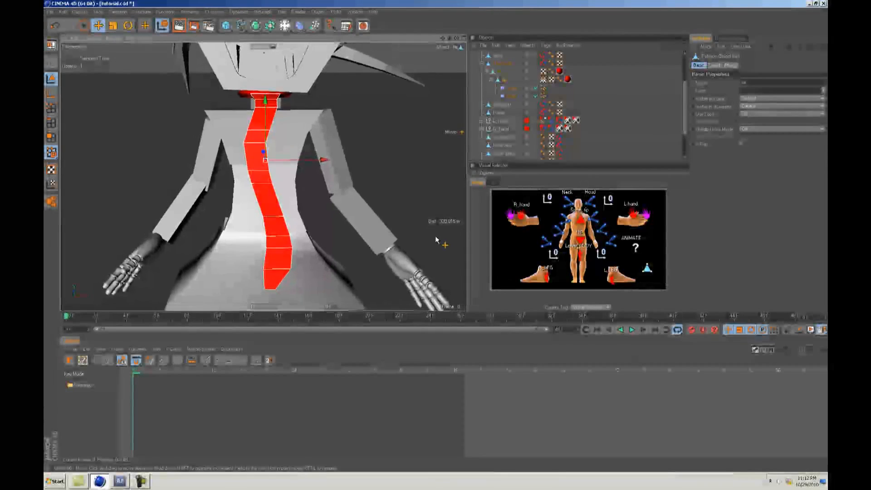
{"action": "left_click", "coordinate": [631, 330]}
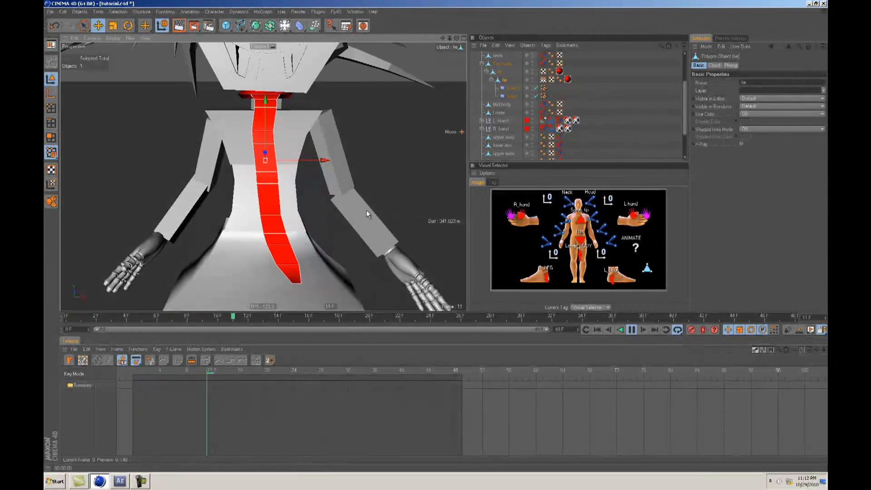
{"action": "left_click", "coordinate": [388, 200]}
{"action": "left_click_drag", "start_coordinate": [388, 200], "coordinate": [436, 236], "text": "alt"}
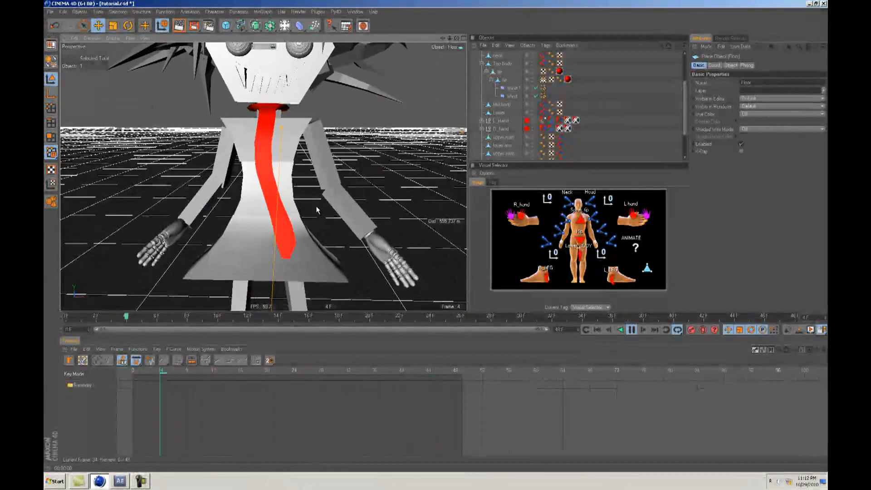
{"action": "left_click", "coordinate": [631, 330]}
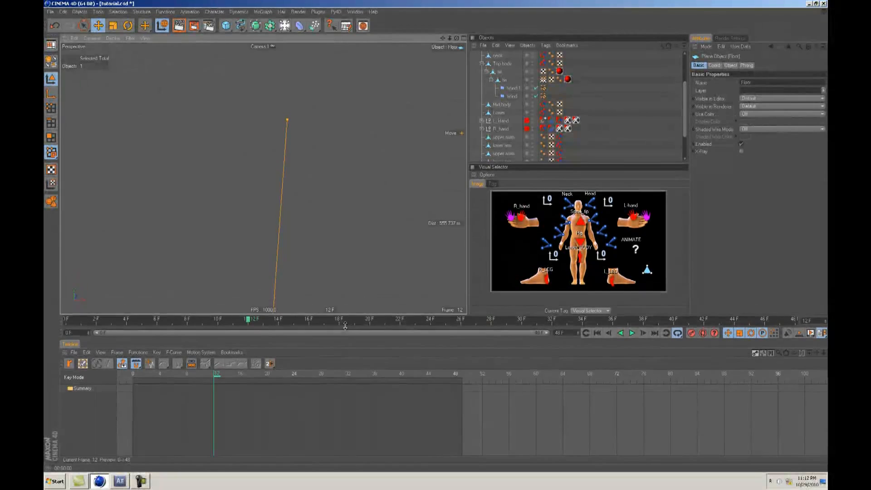
{"action": "left_click", "coordinate": [323, 317]}
{"action": "left_click_drag", "start_coordinate": [225, 312], "coordinate": [442, 141], "text": "alt"}
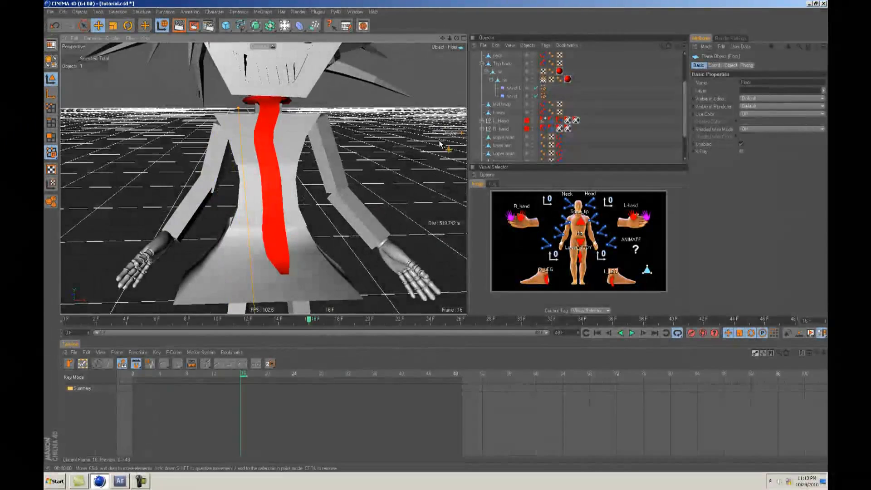
Step: Disable the Wind and Wind.1 deformers under the tie and play the animation to check it without them
{"action": "left_click", "coordinate": [513, 97]}
{"action": "left_click", "coordinate": [535, 88]}
{"action": "left_click", "coordinate": [536, 96]}
{"action": "left_click", "coordinate": [631, 334]}
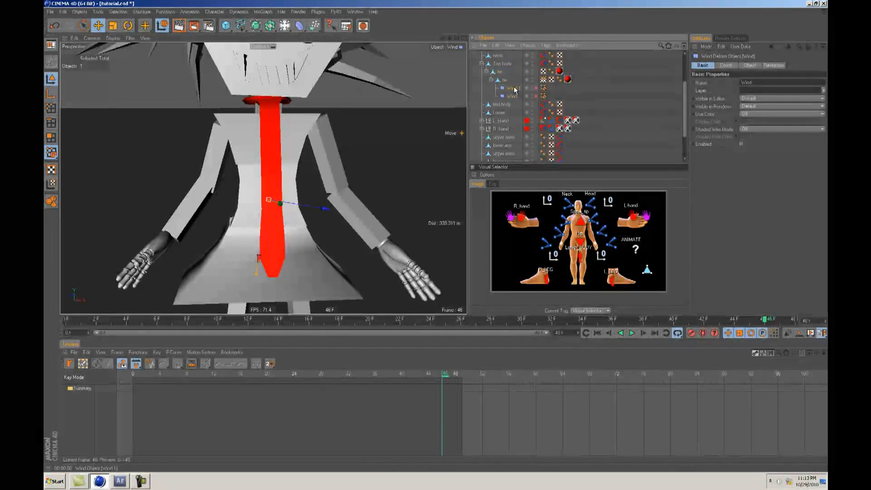
Step: Enable the Wind.1 deformer again and play the animation, examining the tie's movement from the side
{"action": "left_click", "coordinate": [535, 89]}
{"action": "left_click", "coordinate": [300, 32]}
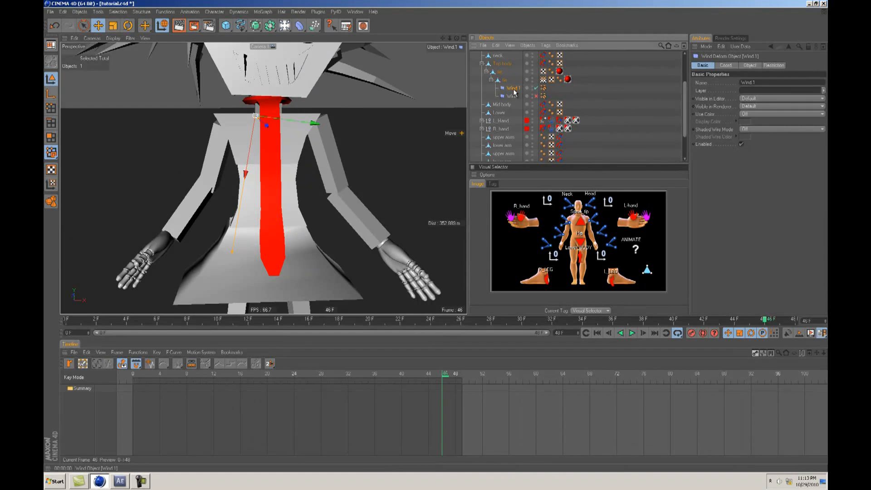
{"action": "key", "text": "F8"}
{"action": "left_click_drag", "start_coordinate": [373, 171], "coordinate": [437, 240], "text": "alt"}
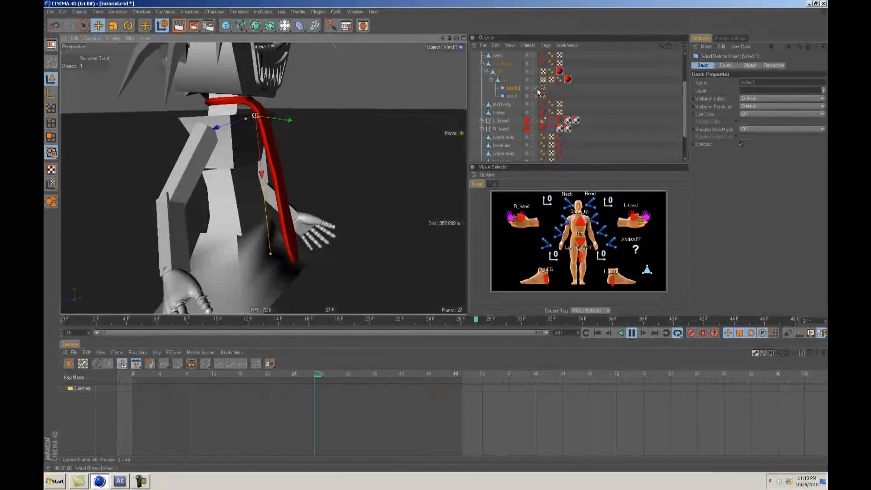
{"action": "left_click_drag", "start_coordinate": [311, 176], "coordinate": [442, 239], "text": "alt"}
{"action": "key", "text": "F8"}
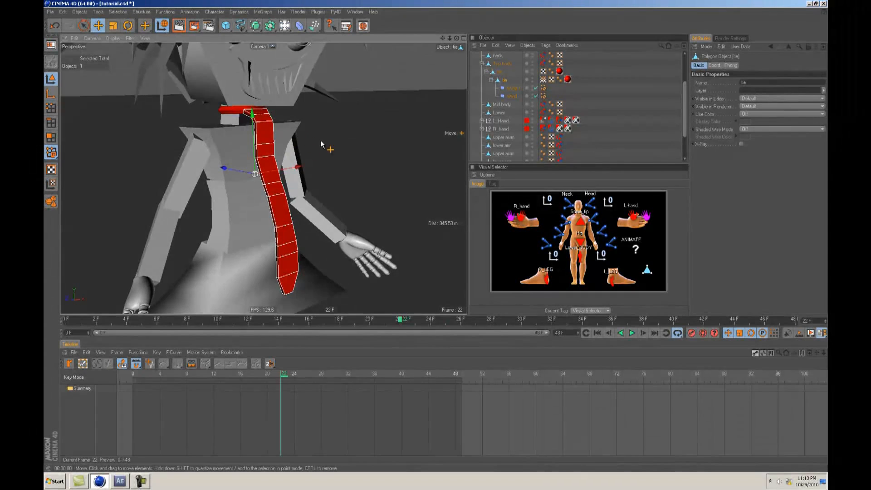
{"action": "scroll", "coordinate": [438, 237], "scroll_direction": "up", "scroll_amount": 1}
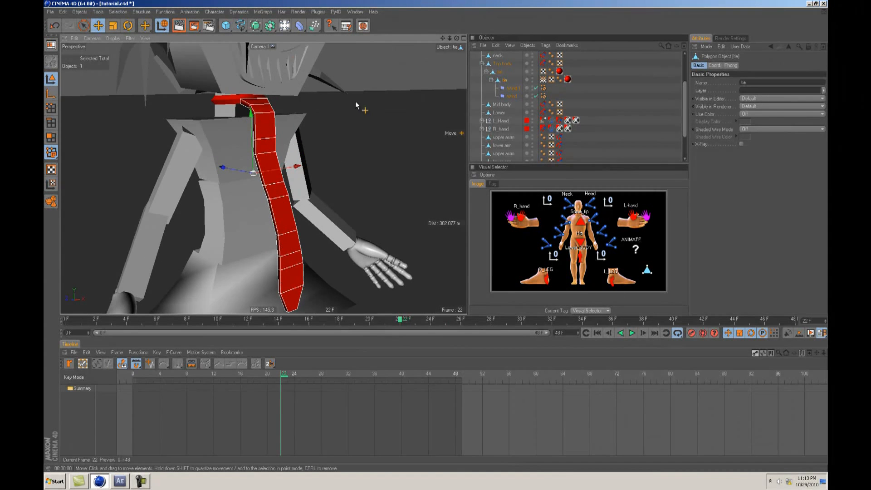
Step: Stop playback and inspect the Restriction tag on the Wind.1 deformer, the available CINEMA 4D tags and both Wind deformers
{"action": "left_click", "coordinate": [631, 333]}
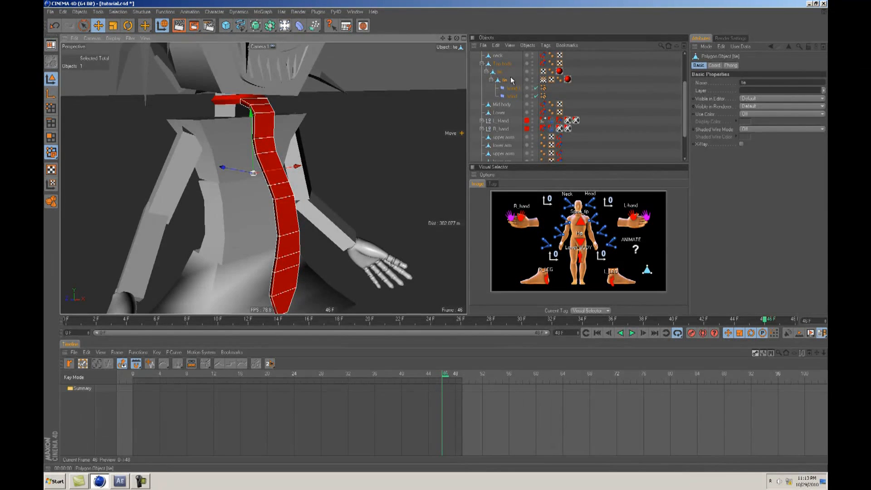
{"action": "left_click", "coordinate": [543, 88]}
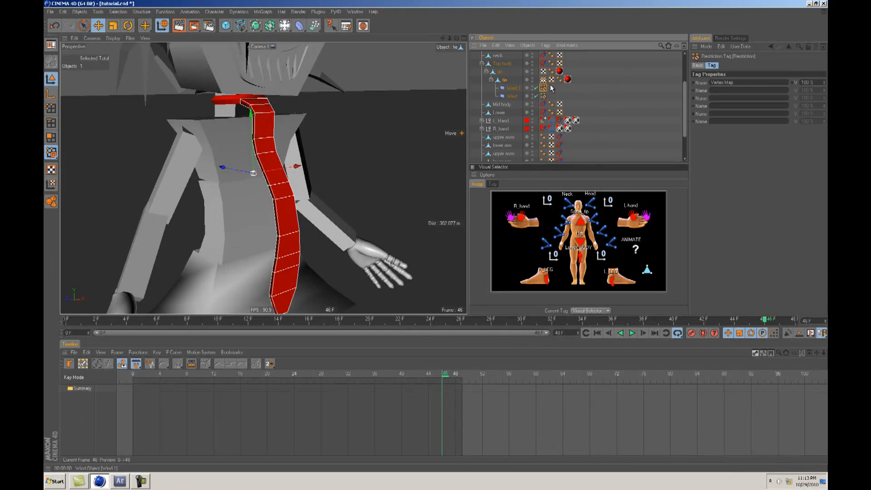
{"action": "right_click", "coordinate": [538, 90]}
{"action": "mouse_move", "coordinate": [538, 81]}
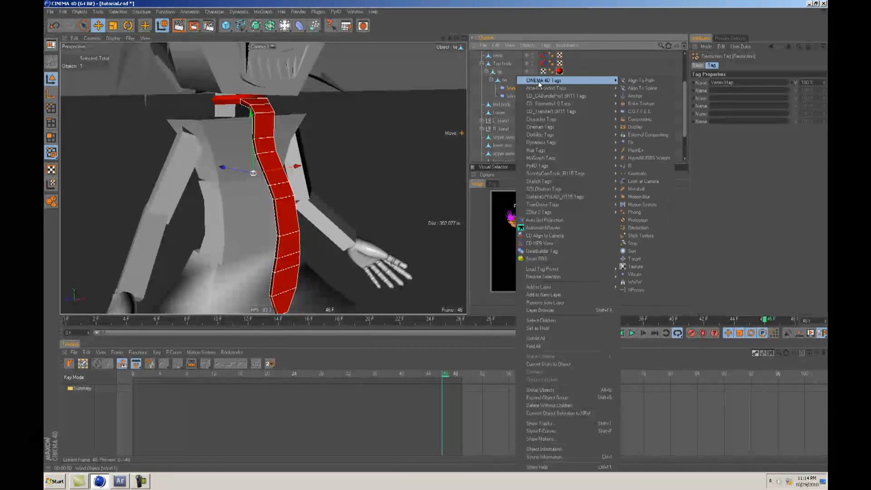
{"action": "left_click", "coordinate": [638, 228]}
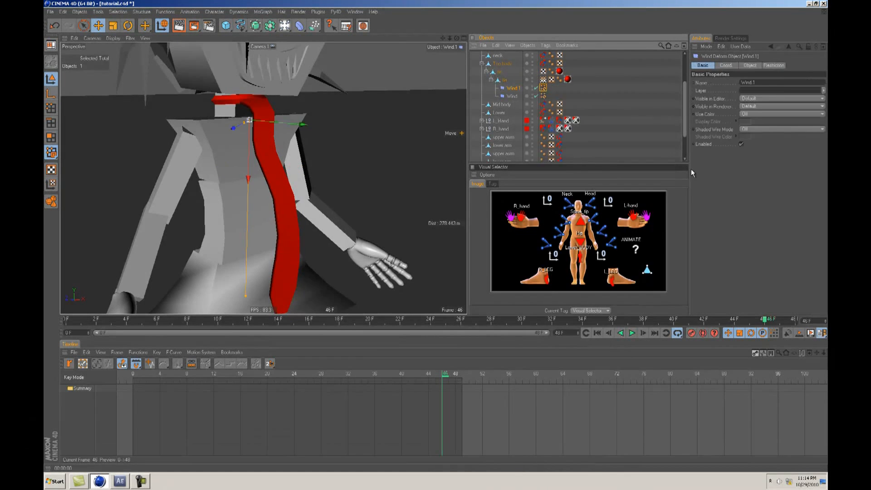
{"action": "left_click", "coordinate": [514, 96]}
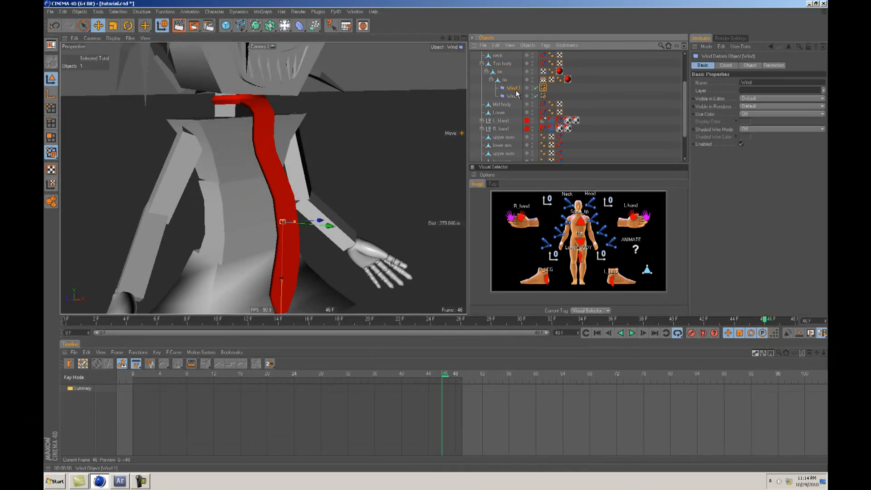
Step: Display the tie's Vertex Map and examine its painted weights from several angles
{"action": "left_click", "coordinate": [543, 79]}
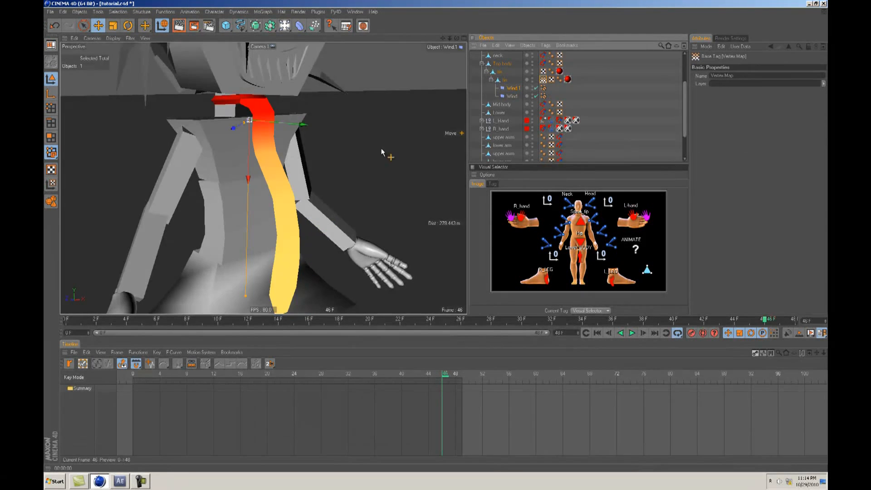
{"action": "left_click_drag", "start_coordinate": [381, 148], "coordinate": [436, 236], "text": "alt"}
{"action": "scroll", "coordinate": [436, 236], "scroll_direction": "down", "scroll_amount": 3}
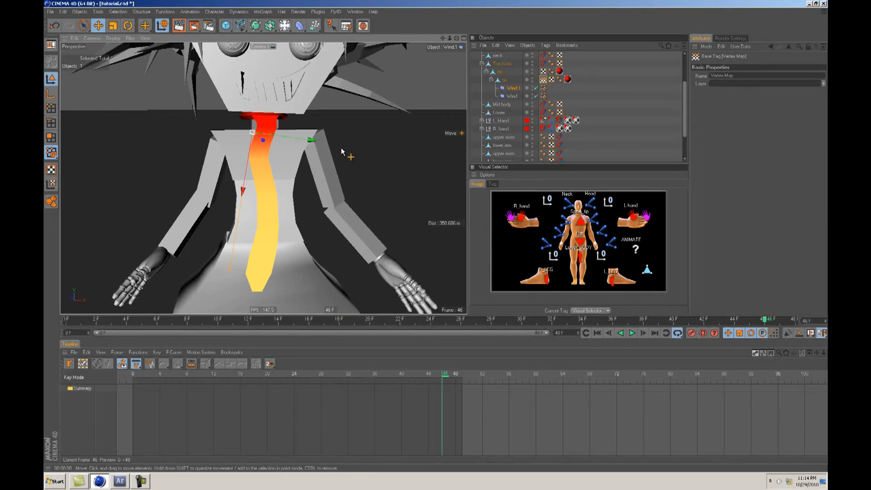
{"action": "left_click_drag", "start_coordinate": [341, 148], "coordinate": [290, 168], "text": "alt"}
{"action": "right_click_drag", "start_coordinate": [257, 172], "coordinate": [273, 181], "text": "alt"}
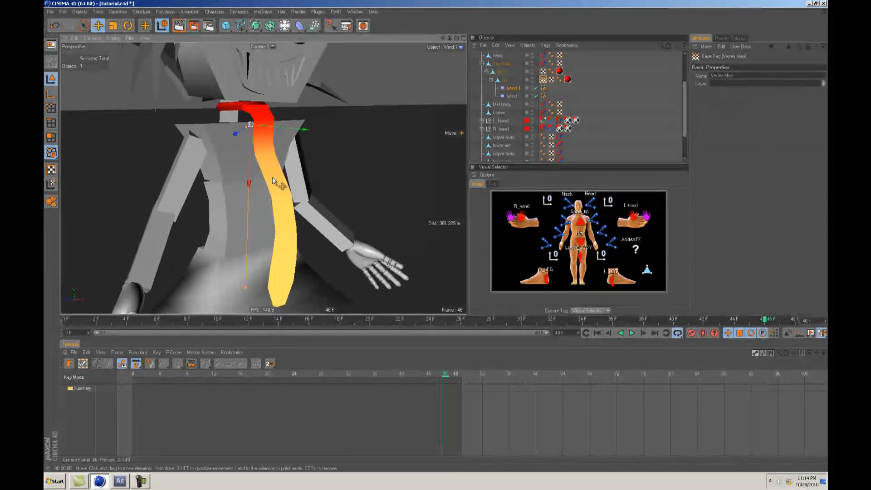
{"action": "left_click_drag", "start_coordinate": [293, 241], "coordinate": [435, 236], "text": "alt"}
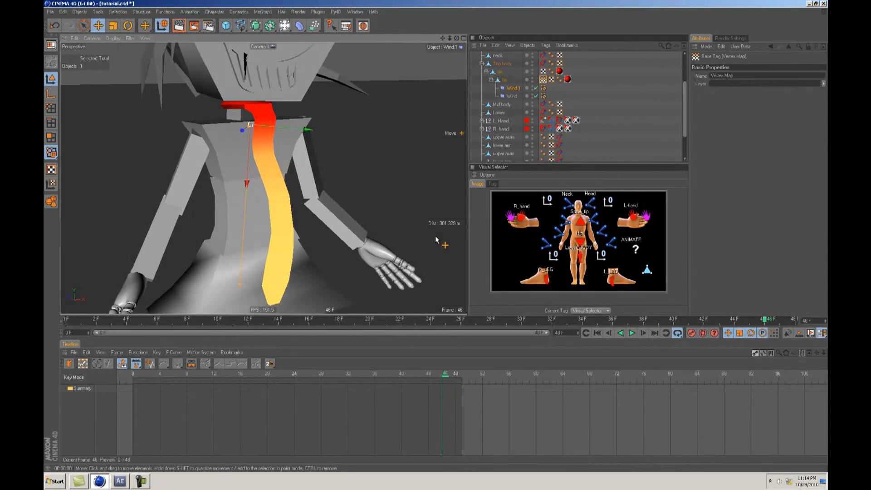
{"action": "right_click_drag", "start_coordinate": [298, 184], "coordinate": [268, 123], "text": "alt"}
{"action": "middle_click_drag", "start_coordinate": [307, 129], "coordinate": [438, 236], "text": "alt"}
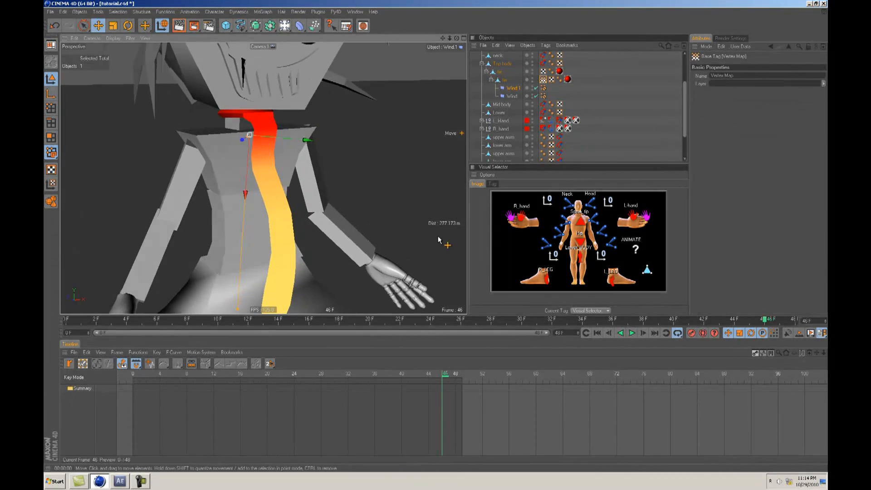
{"action": "left_click_drag", "start_coordinate": [437, 235], "coordinate": [307, 128], "text": "alt"}
Step: Play the animation with the tie's Vertex Map displayed to check how the weights limit the wind, then stop playback
{"action": "left_click", "coordinate": [632, 333]}
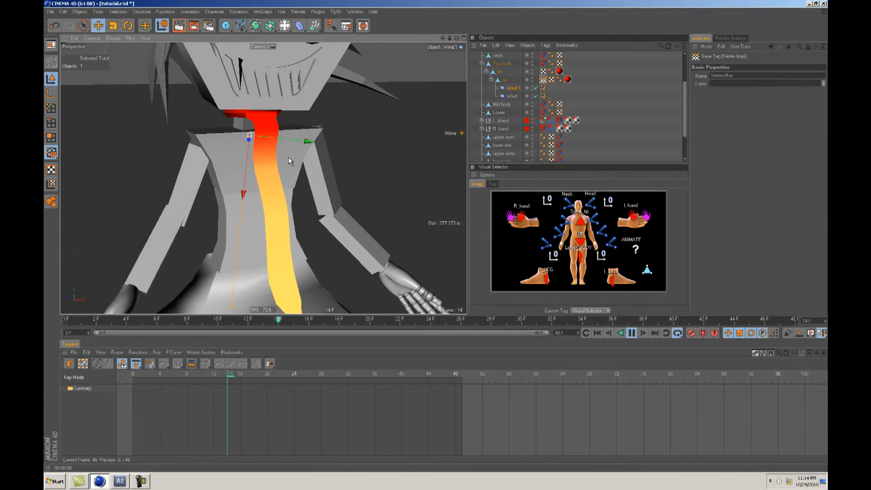
{"action": "left_click_drag", "start_coordinate": [434, 237], "coordinate": [303, 108], "text": "alt"}
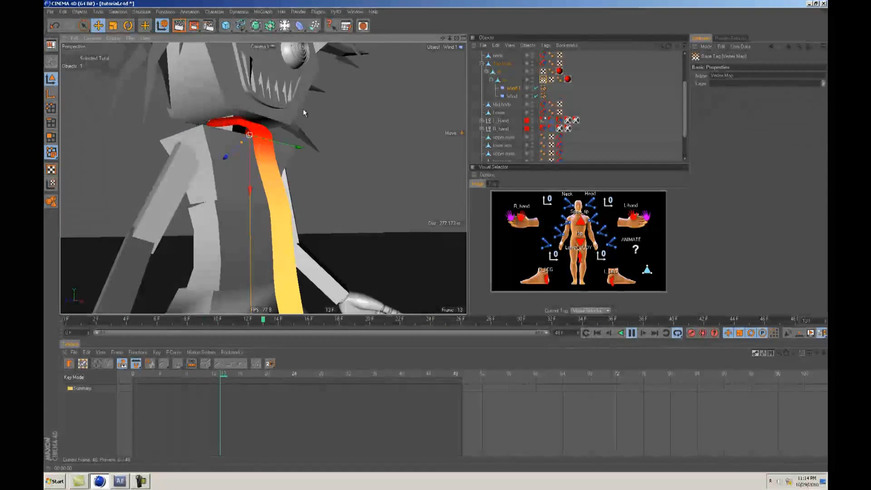
{"action": "left_click", "coordinate": [633, 334]}
{"action": "left_click_drag", "start_coordinate": [454, 229], "coordinate": [436, 240], "text": "alt"}
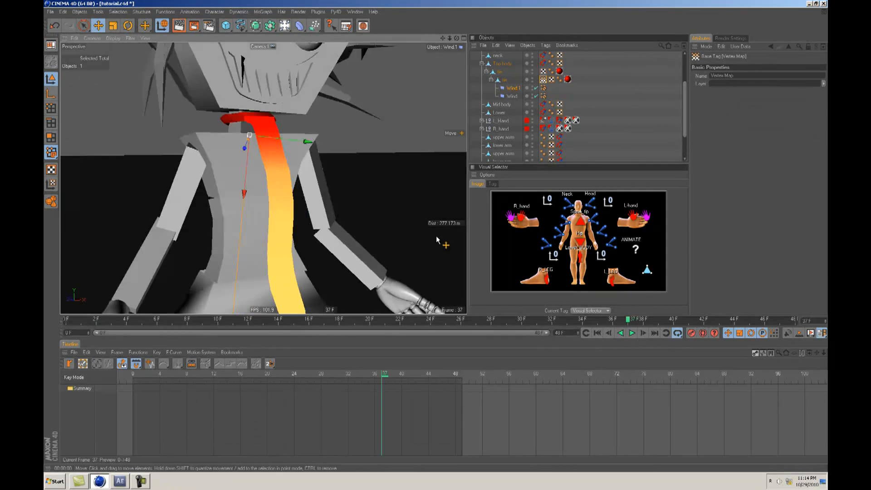
Step: Look over the available deformers, then deselect everything and view the whole upper body of the doll
{"action": "left_click", "coordinate": [298, 26]}
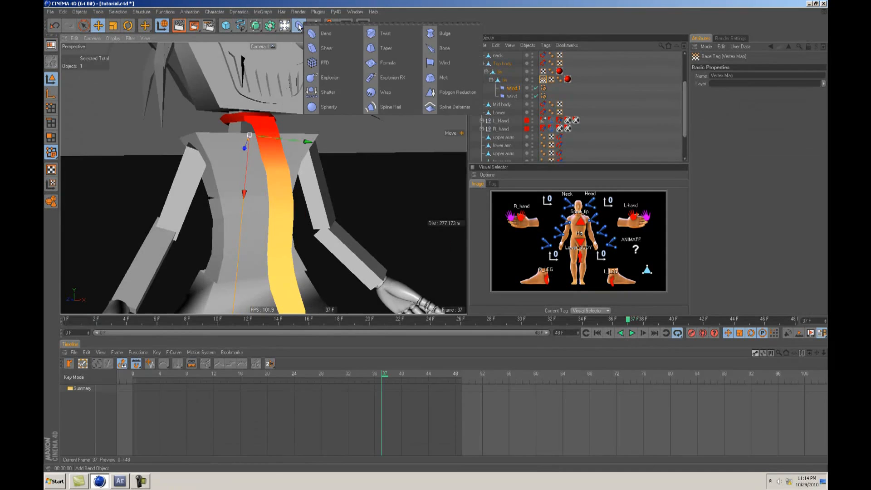
{"action": "left_click", "coordinate": [366, 150]}
{"action": "left_click_drag", "start_coordinate": [436, 236], "coordinate": [347, 151], "text": "alt"}
{"action": "scroll", "coordinate": [346, 151], "scroll_direction": "down", "scroll_amount": 2}
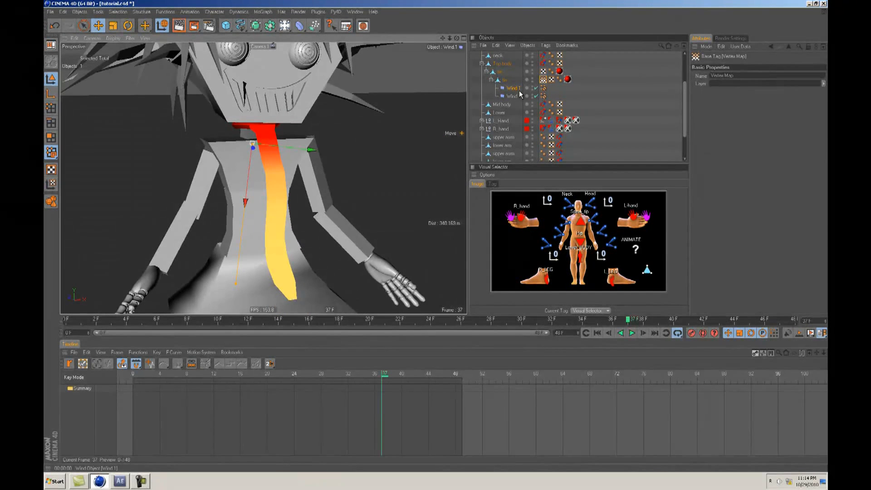
{"action": "scroll", "coordinate": [437, 235], "scroll_direction": "down", "scroll_amount": 1}
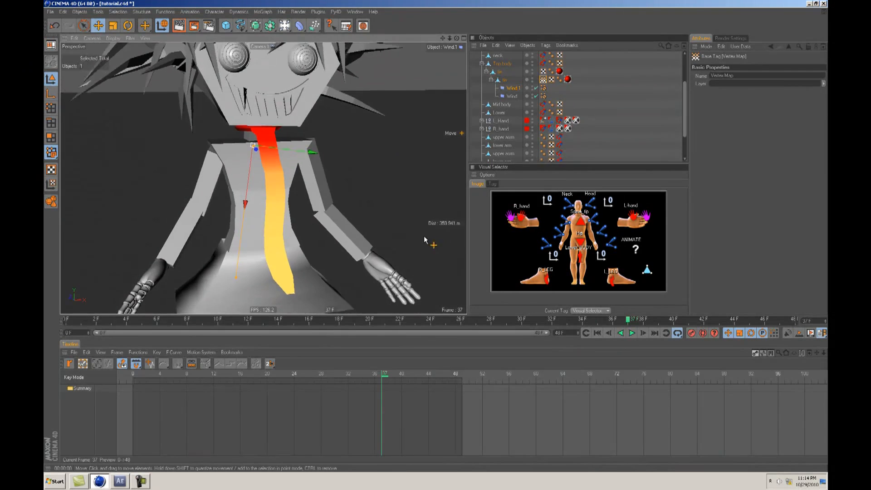
{"action": "left_click", "coordinate": [583, 89]}
{"action": "scroll", "coordinate": [325, 167], "scroll_direction": "down", "scroll_amount": 3}
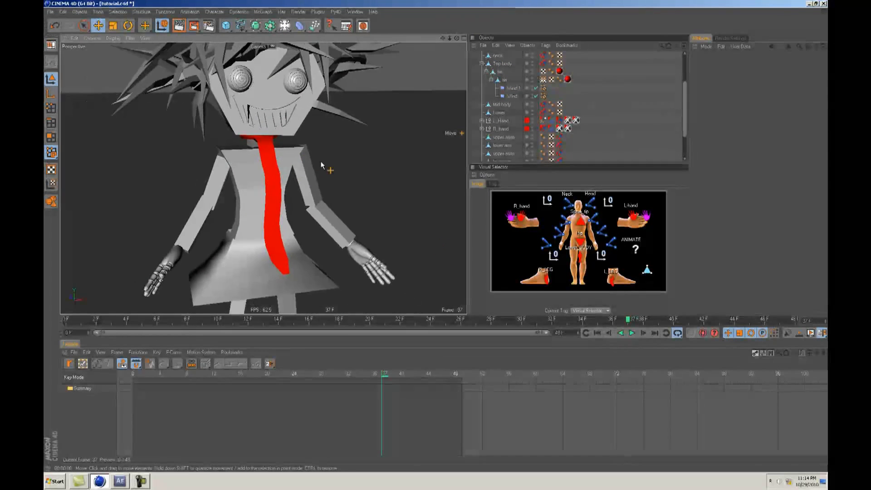
Step: Add a sphere, make it editable and move it clear of the doll, beside its right arm
{"action": "left_click", "coordinate": [225, 28]}
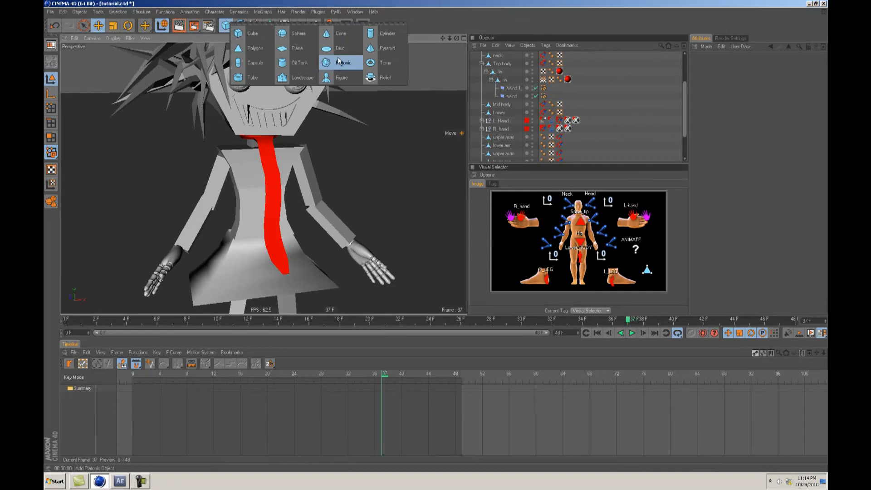
{"action": "left_click", "coordinate": [296, 33]}
{"action": "key", "text": "c"}
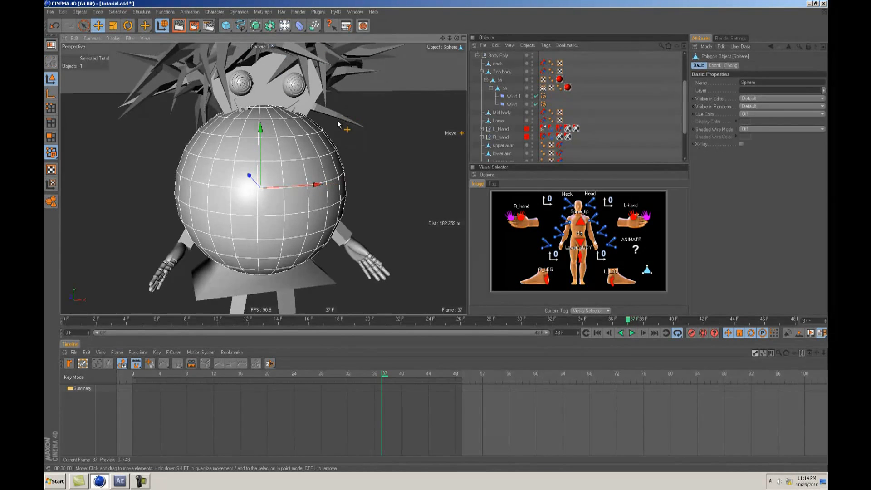
{"action": "scroll", "coordinate": [369, 108], "scroll_direction": "down", "scroll_amount": 2}
{"action": "left_click_drag", "start_coordinate": [435, 234], "coordinate": [324, 235]}
{"action": "middle_click_drag", "start_coordinate": [437, 235], "coordinate": [560, 225], "text": "alt"}
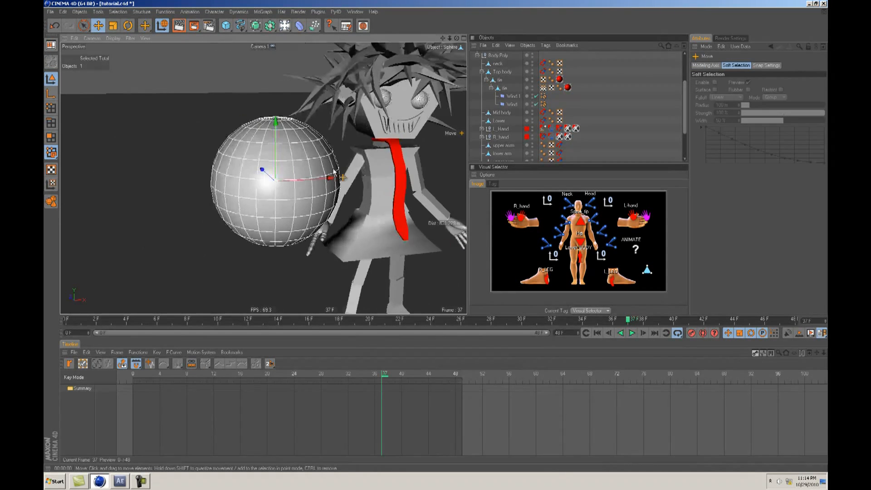
{"action": "left_click_drag", "start_coordinate": [372, 171], "coordinate": [344, 164]}
{"action": "middle_click_drag", "start_coordinate": [343, 163], "coordinate": [323, 163], "text": "alt"}
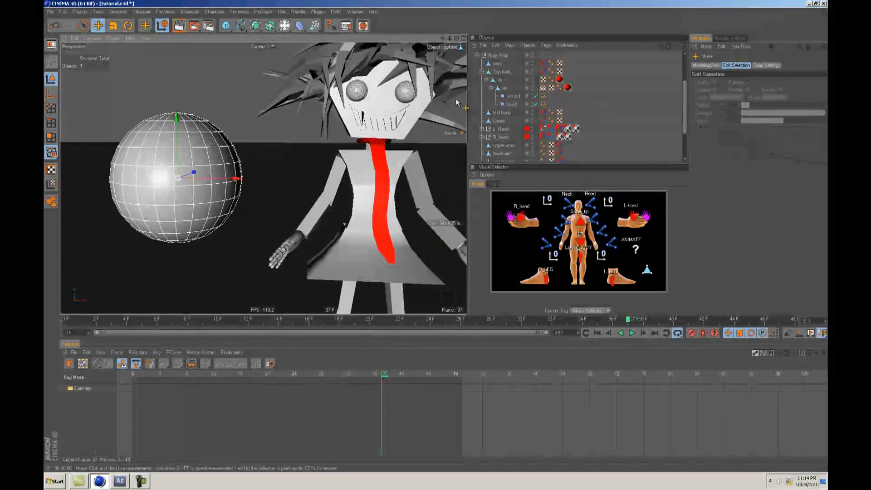
{"action": "scroll", "coordinate": [514, 79], "scroll_direction": "up", "scroll_amount": 3}
{"action": "left_click", "coordinate": [492, 56]}
{"action": "left_click_drag", "start_coordinate": [422, 231], "coordinate": [442, 241], "text": "alt"}
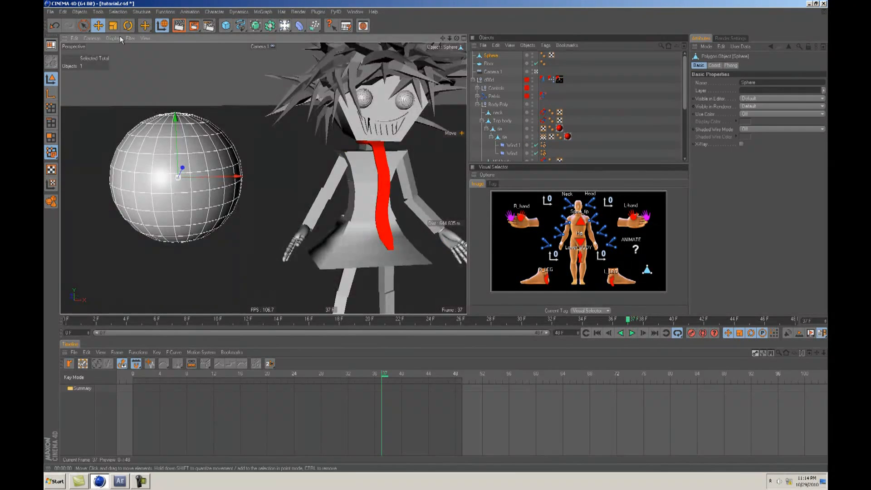
Step: Activate Live Selection in point mode on the sphere and set its mode to Vertex Painting
{"action": "left_click", "coordinate": [83, 28]}
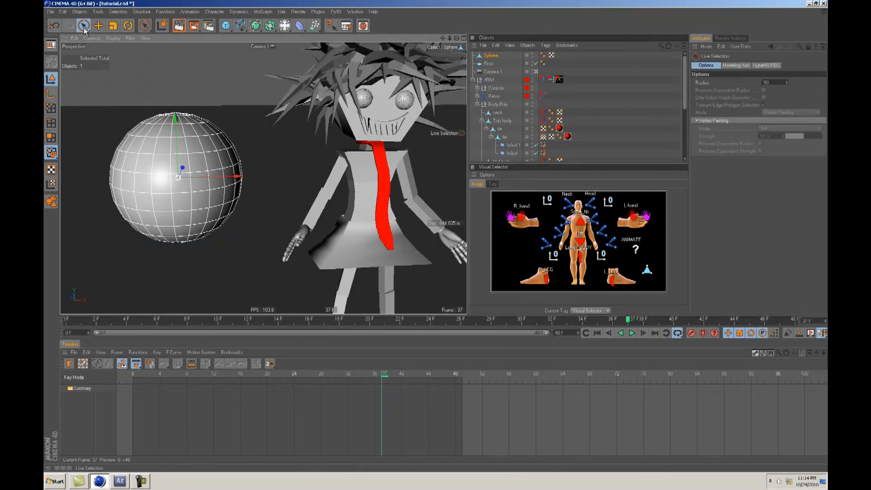
{"action": "left_click", "coordinate": [55, 109]}
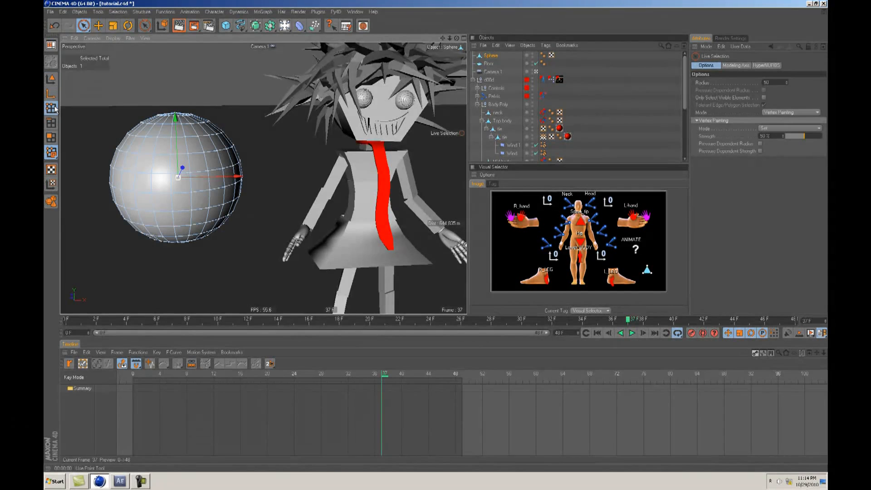
{"action": "left_click", "coordinate": [778, 110]}
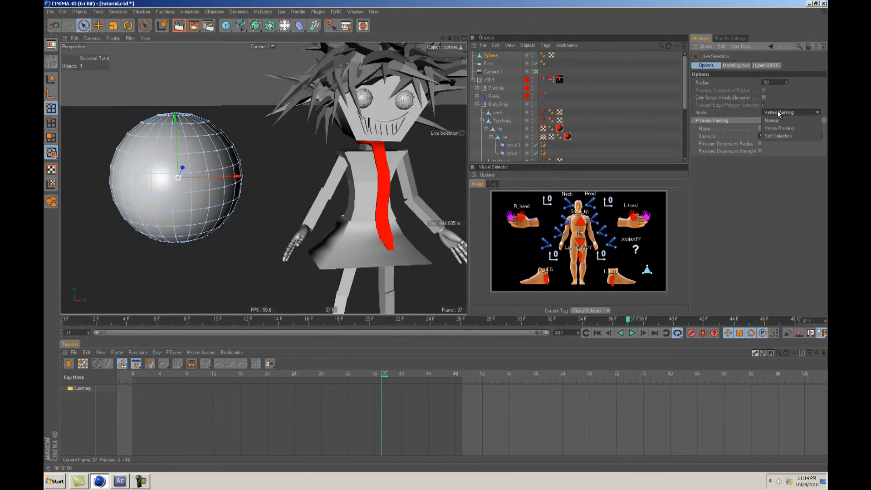
{"action": "left_click", "coordinate": [769, 128]}
{"action": "left_click", "coordinate": [773, 128]}
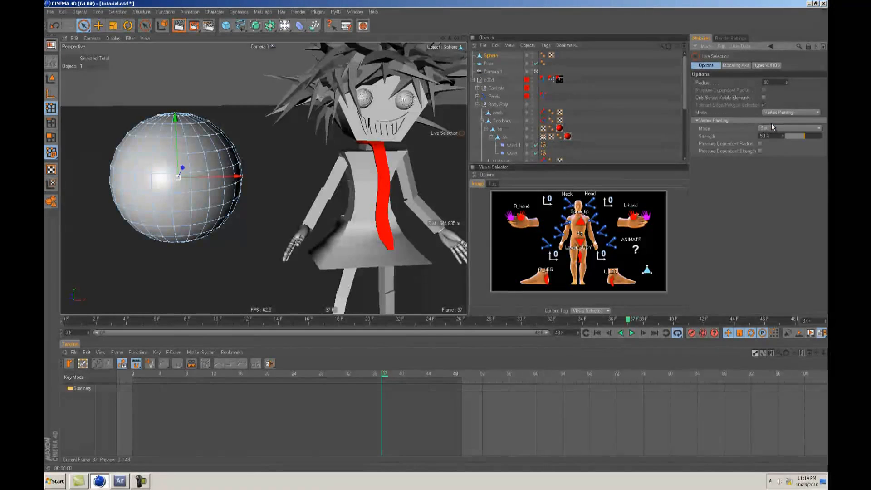
Step: Paint vertex weights on the sphere, raising the strength to 100% to cover its lower part
{"action": "mouse_move", "coordinate": [200, 196]}
{"action": "left_mouse_down"}
{"action": "mouse_move", "coordinate": [157, 220]}
{"action": "mouse_move", "coordinate": [215, 202]}
{"action": "mouse_move", "coordinate": [171, 202]}
{"action": "left_mouse_up"}
{"action": "left_click_drag", "start_coordinate": [795, 136], "coordinate": [822, 136]}
{"action": "mouse_move", "coordinate": [213, 213]}
{"action": "left_mouse_down"}
{"action": "mouse_move", "coordinate": [181, 233]}
{"action": "mouse_move", "coordinate": [136, 218]}
{"action": "mouse_move", "coordinate": [191, 191]}
{"action": "mouse_move", "coordinate": [233, 189]}
{"action": "mouse_move", "coordinate": [437, 236]}
{"action": "left_mouse_up"}
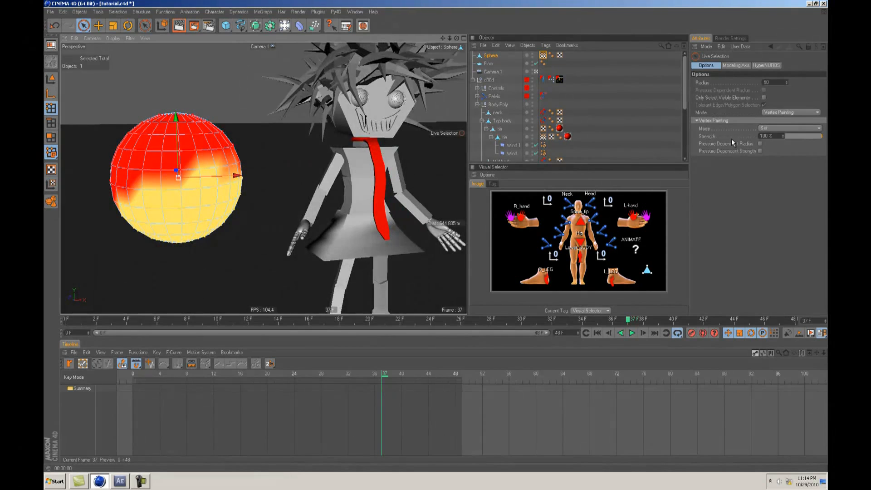
Step: Lower the vertex painting strength and paint weaker weights over the sphere's middle and lower area
{"action": "left_click_drag", "start_coordinate": [804, 137], "coordinate": [797, 137]}
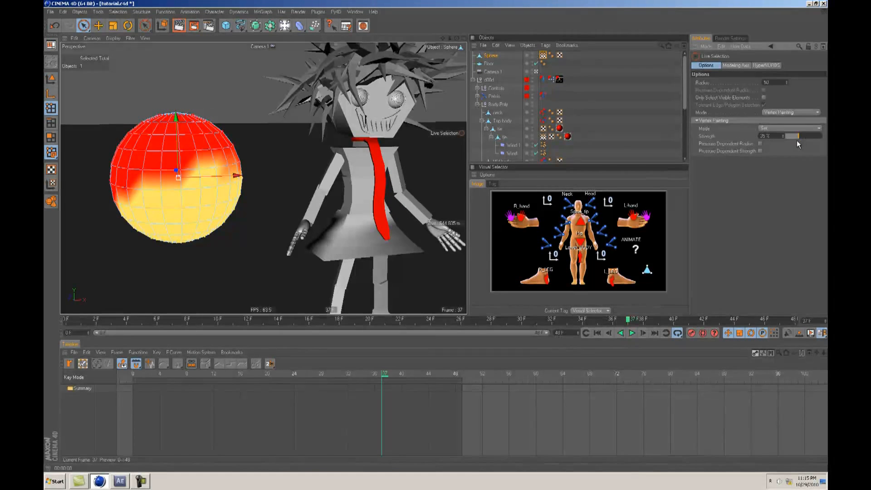
{"action": "mouse_move", "coordinate": [170, 202]}
{"action": "left_mouse_down"}
{"action": "mouse_move", "coordinate": [135, 192]}
{"action": "mouse_move", "coordinate": [178, 174]}
{"action": "mouse_move", "coordinate": [230, 168]}
{"action": "mouse_move", "coordinate": [436, 237]}
{"action": "left_mouse_up"}
{"action": "left_click_drag", "start_coordinate": [193, 174], "coordinate": [191, 176]}
{"action": "left_click_drag", "start_coordinate": [447, 236], "coordinate": [183, 190], "text": "alt"}
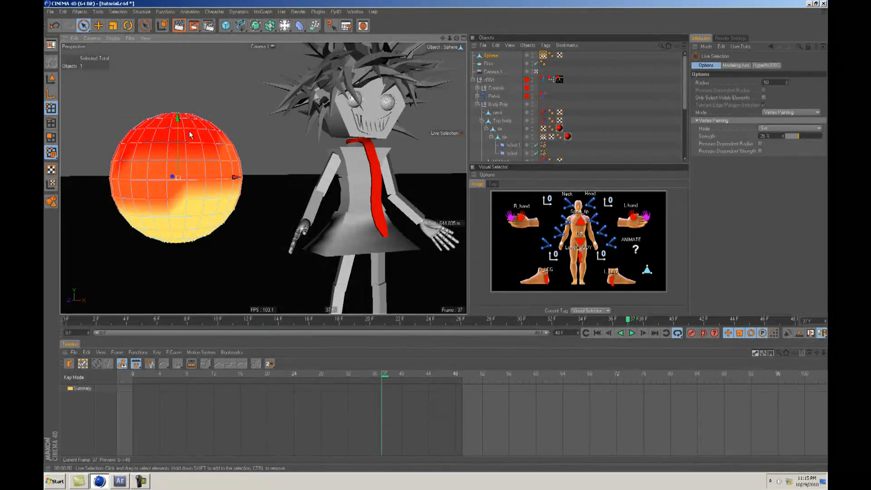
Step: Look over the Character commands and examine the sphere's painted weights from different angles
{"action": "mouse_move", "coordinate": [237, 130]}
{"action": "left_mouse_down", "text": "alt"}
{"action": "mouse_move", "coordinate": [435, 236]}
{"action": "mouse_move", "coordinate": [239, 129]}
{"action": "left_mouse_up", "text": "alt"}
{"action": "left_click", "coordinate": [217, 13]}
{"action": "left_click", "coordinate": [217, 13]}
{"action": "left_click_drag", "start_coordinate": [224, 95], "coordinate": [216, 162], "text": "alt"}
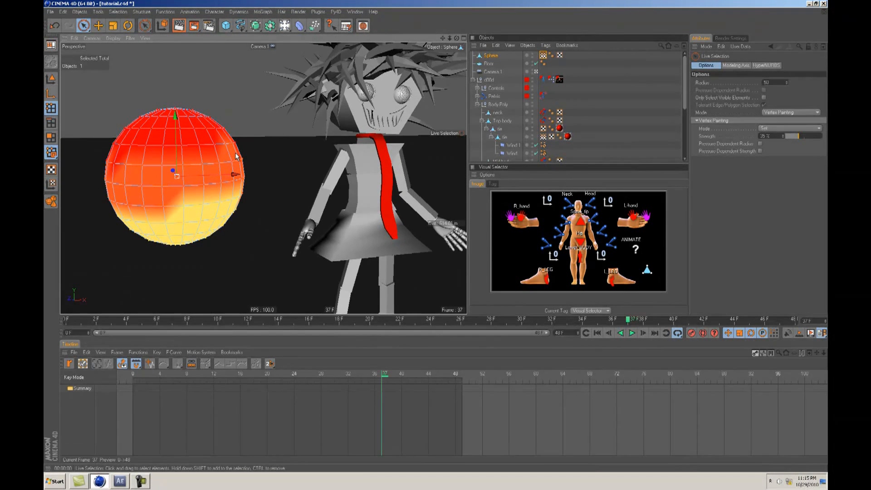
{"action": "left_click_drag", "start_coordinate": [115, 177], "coordinate": [437, 236], "text": "alt"}
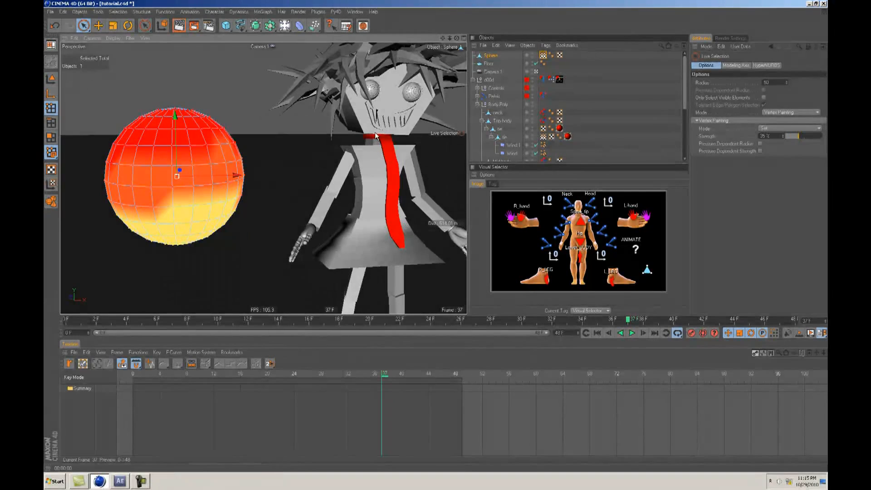
Step: Delete the demonstration sphere and return to model mode
{"action": "left_click", "coordinate": [495, 55]}
{"action": "key", "text": "Delete"}
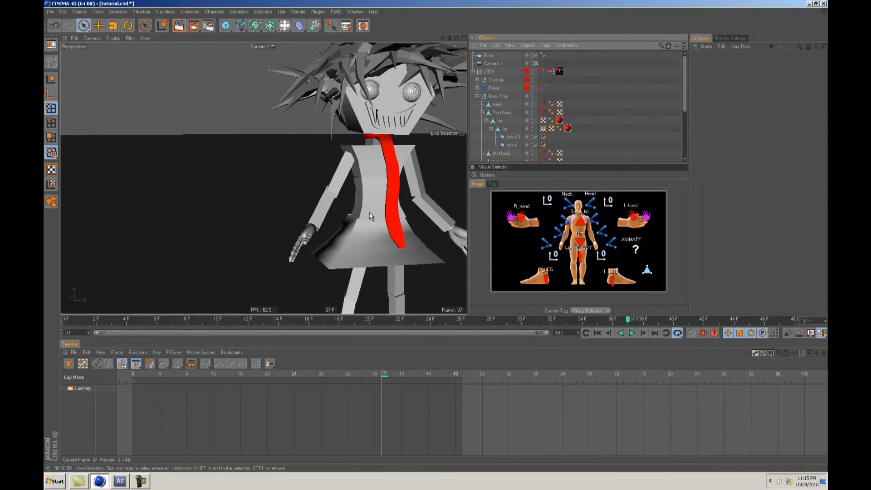
{"action": "left_click", "coordinate": [51, 79]}
Step: Frame the doll's head and play the animation to examine how the hair moves, then stop playback
{"action": "left_click_drag", "start_coordinate": [436, 236], "coordinate": [436, 236], "text": "alt"}
{"action": "left_click", "coordinate": [632, 334]}
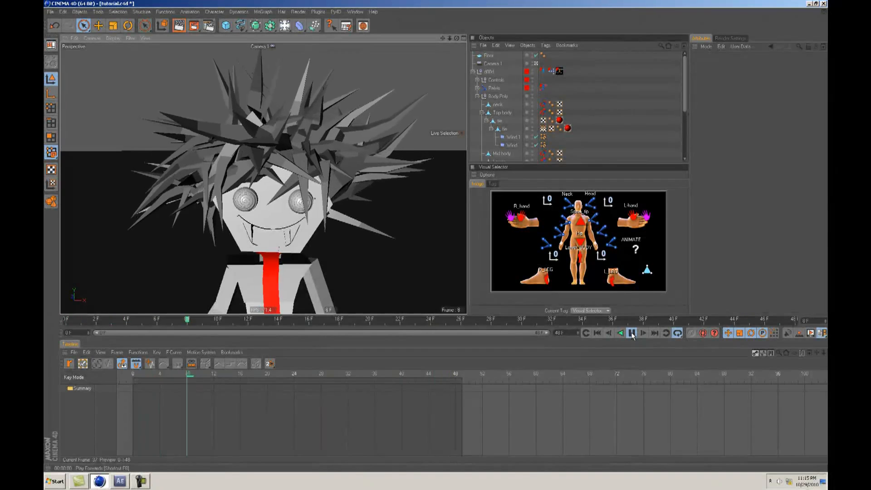
{"action": "left_click", "coordinate": [632, 333]}
Step: Select the hair's Fracture Object and locate it with its Formula Effector in the object hierarchy
{"action": "left_click", "coordinate": [375, 173]}
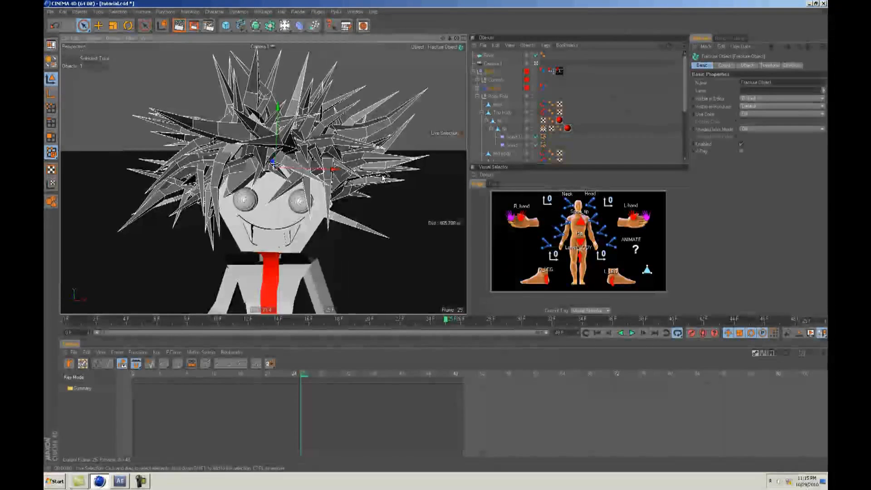
{"action": "left_click_drag", "start_coordinate": [434, 234], "coordinate": [436, 236], "text": "alt"}
{"action": "key", "text": "s"}
{"action": "scroll", "coordinate": [513, 126], "scroll_direction": "down", "scroll_amount": 2}
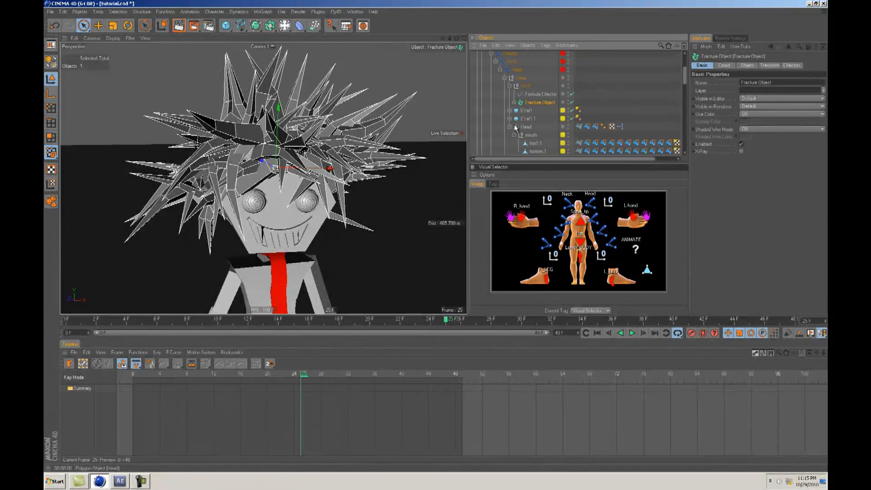
Step: Take the Pyramid 0 hair strand out of the Fracture Object and place it at the top level of the object hierarchy
{"action": "left_click", "coordinate": [514, 102]}
{"action": "left_click", "coordinate": [538, 111]}
{"action": "left_click_drag", "start_coordinate": [437, 235], "coordinate": [442, 232], "text": "alt"}
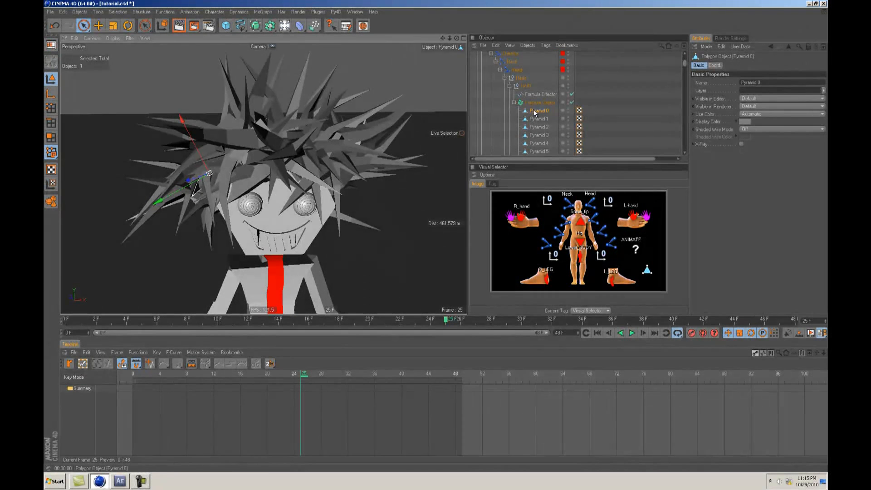
{"action": "left_click_drag", "start_coordinate": [534, 113], "coordinate": [535, 95]}
{"action": "left_click_drag", "start_coordinate": [533, 50], "coordinate": [499, 60]}
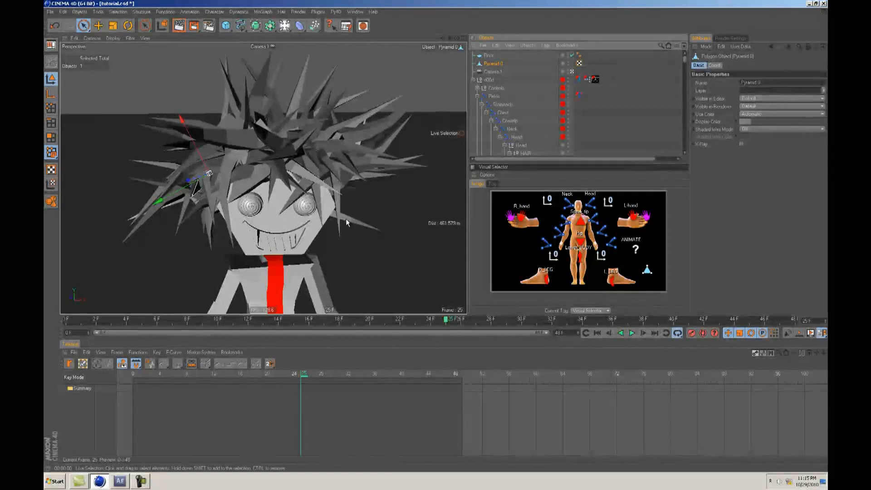
Step: Move the extracted hair strand clear of the doll's head and frame it
{"action": "key", "text": "e"}
{"action": "scroll", "coordinate": [452, 236], "scroll_direction": "down", "scroll_amount": 3}
{"action": "mouse_move", "coordinate": [452, 236]}
{"action": "left_mouse_down"}
{"action": "mouse_move", "coordinate": [339, 238]}
{"action": "mouse_move", "coordinate": [455, 238]}
{"action": "mouse_move", "coordinate": [442, 238]}
{"action": "left_mouse_up"}
{"action": "middle_click_drag", "start_coordinate": [442, 239], "coordinate": [435, 235], "text": "alt"}
{"action": "scroll", "coordinate": [436, 235], "scroll_direction": "up", "scroll_amount": 3}
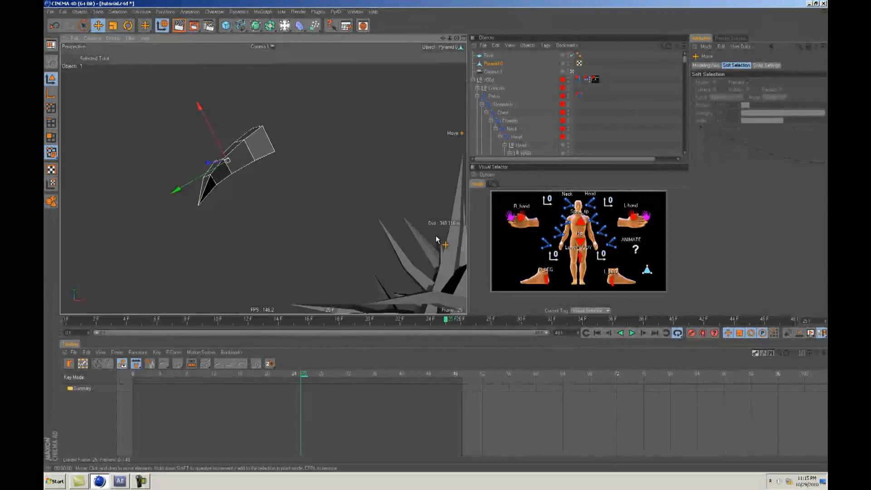
{"action": "scroll", "coordinate": [436, 237], "scroll_direction": "up", "scroll_amount": 3}
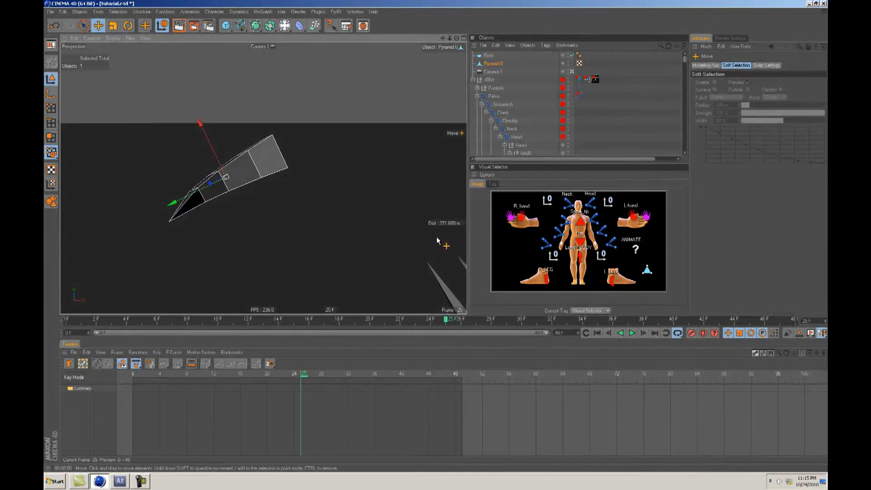
Step: Rotate the extracted strand so its tip points upward and examine its curved, segmented shape from several angles
{"action": "key", "text": "r"}
{"action": "left_click_drag", "start_coordinate": [233, 202], "coordinate": [202, 144]}
{"action": "key", "text": "e"}
{"action": "mouse_move", "coordinate": [346, 173]}
{"action": "right_mouse_down", "text": "alt"}
{"action": "mouse_move", "coordinate": [435, 237]}
{"action": "mouse_move", "coordinate": [347, 173]}
{"action": "right_mouse_up", "text": "alt"}
{"action": "middle_click_drag", "start_coordinate": [347, 172], "coordinate": [436, 236], "text": "alt"}
{"action": "left_click_drag", "start_coordinate": [436, 236], "coordinate": [435, 236], "text": "alt"}
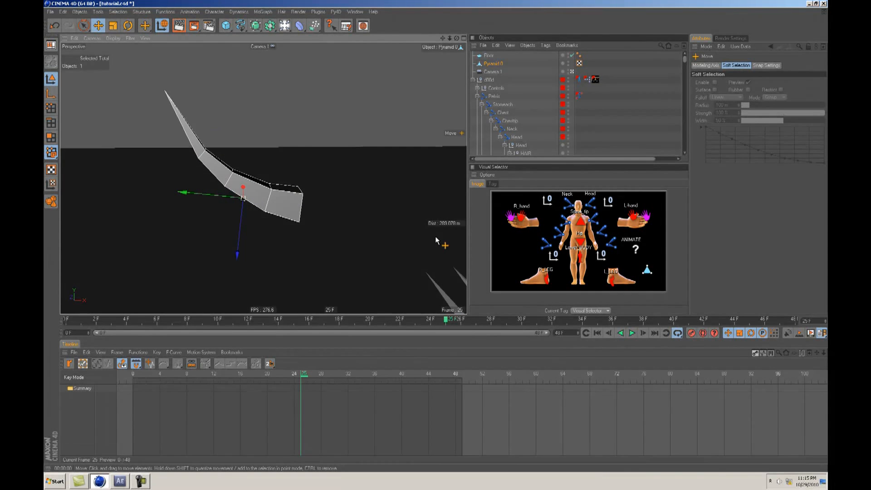
{"action": "middle_click_drag", "start_coordinate": [434, 236], "coordinate": [435, 235], "text": "alt"}
{"action": "left_click_drag", "start_coordinate": [434, 235], "coordinate": [344, 176], "text": "alt"}
{"action": "middle_click_drag", "start_coordinate": [344, 176], "coordinate": [436, 236], "text": "alt"}
{"action": "mouse_move", "coordinate": [346, 175]}
{"action": "left_mouse_down", "text": "alt"}
{"action": "mouse_move", "coordinate": [436, 236]}
{"action": "mouse_move", "coordinate": [351, 170]}
{"action": "left_mouse_up", "text": "alt"}
{"action": "right_click_drag", "start_coordinate": [351, 170], "coordinate": [436, 236], "text": "alt"}
{"action": "left_click_drag", "start_coordinate": [436, 236], "coordinate": [334, 170], "text": "alt"}
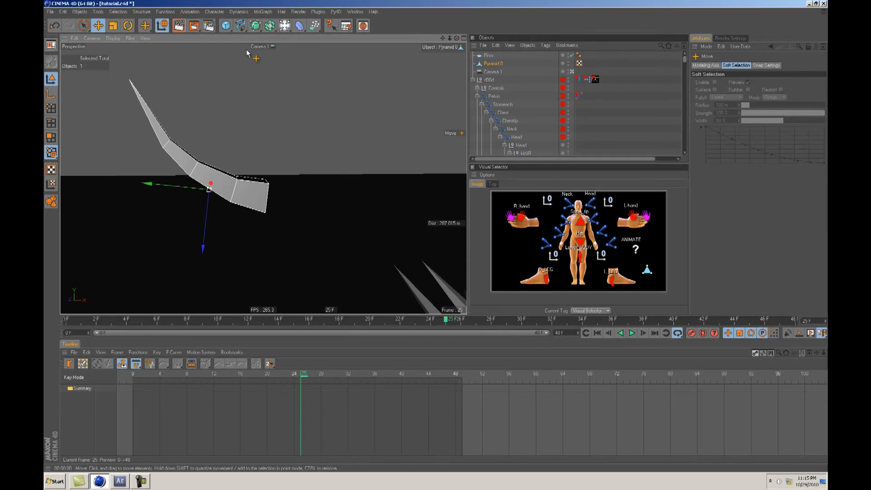
Step: Add a Pyramid primitive and move it away from the doll, near the extracted strand
{"action": "left_click", "coordinate": [226, 27]}
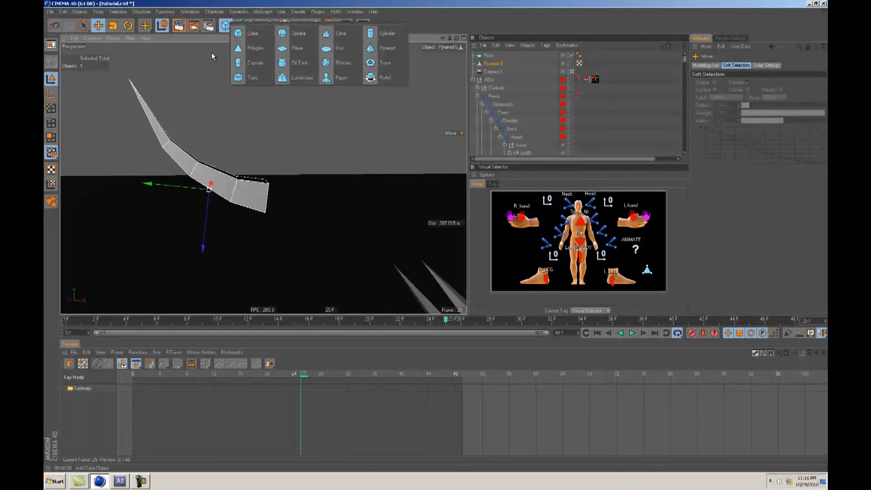
{"action": "left_click", "coordinate": [385, 46]}
{"action": "left_click_drag", "start_coordinate": [433, 237], "coordinate": [405, 120], "text": "alt"}
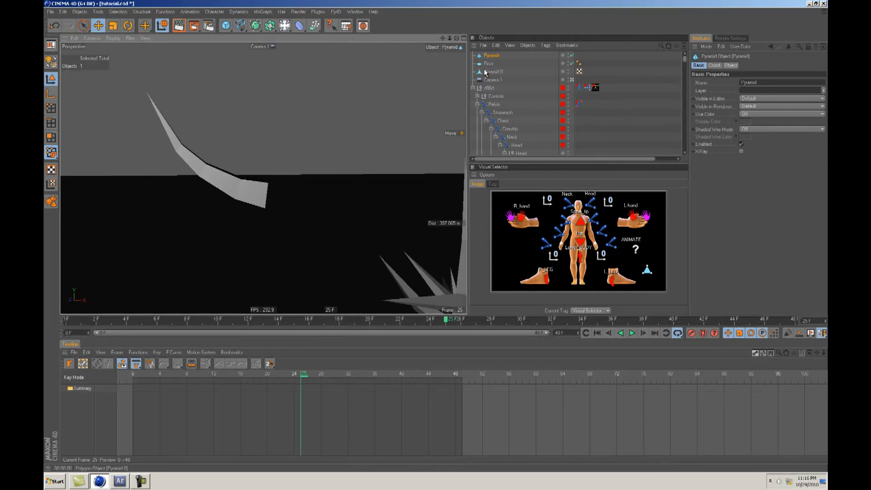
{"action": "scroll", "coordinate": [437, 235], "scroll_direction": "down", "scroll_amount": 8}
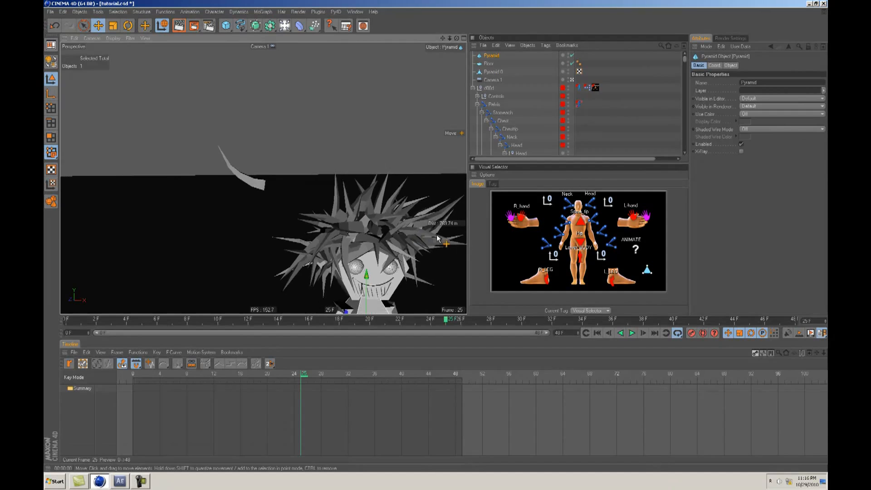
{"action": "scroll", "coordinate": [442, 238], "scroll_direction": "up", "scroll_amount": 1}
{"action": "left_click_drag", "start_coordinate": [342, 201], "coordinate": [275, 97]}
{"action": "scroll", "coordinate": [439, 236], "scroll_direction": "up", "scroll_amount": 4}
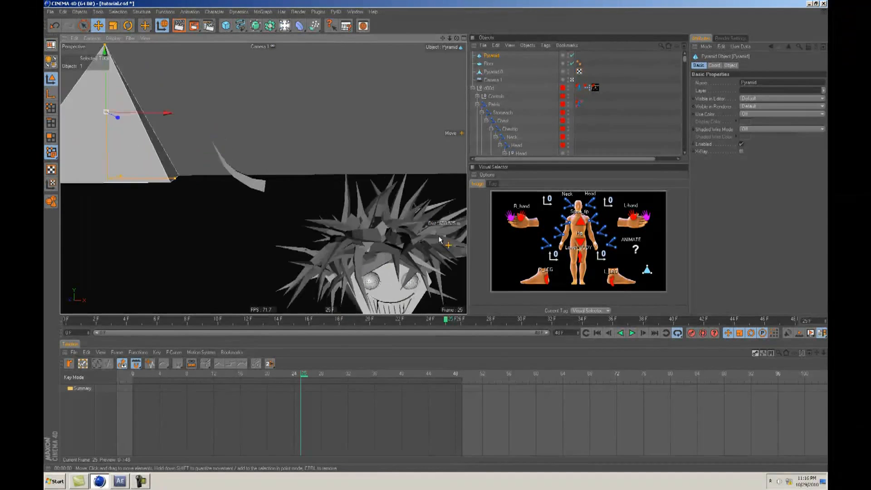
{"action": "middle_click_drag", "start_coordinate": [439, 235], "coordinate": [572, 271], "text": "alt"}
{"action": "scroll", "coordinate": [445, 236], "scroll_direction": "up", "scroll_amount": 2}
{"action": "left_click_drag", "start_coordinate": [445, 236], "coordinate": [338, 197], "text": "alt"}
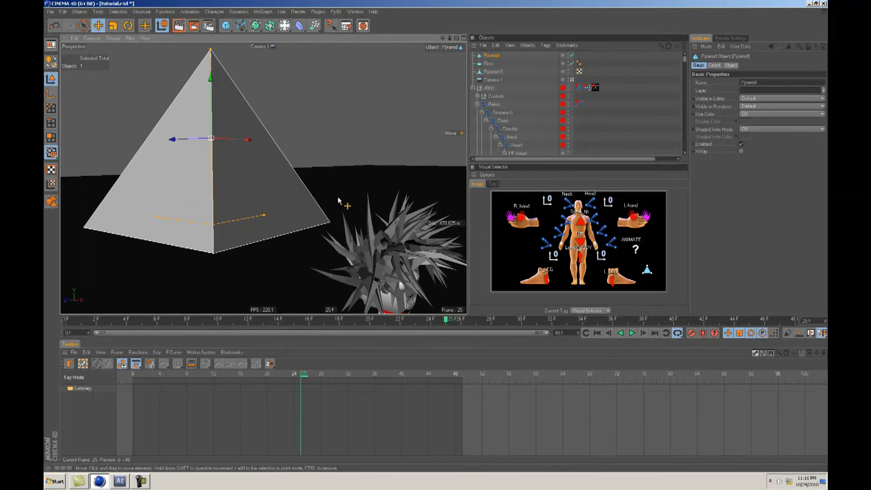
Step: Set the pyramid's segments to 5
{"action": "left_click", "coordinate": [731, 65]}
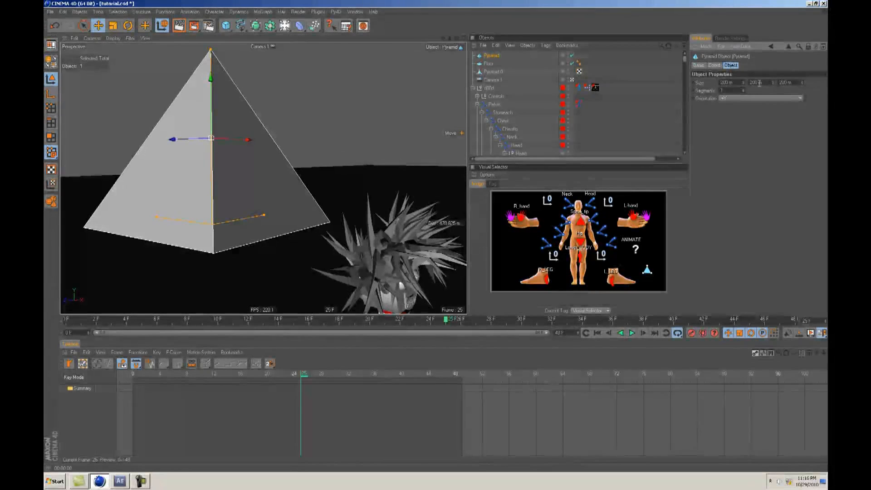
{"action": "left_click_drag", "start_coordinate": [743, 91], "coordinate": [743, 89]}
{"action": "left_click", "coordinate": [743, 91]}
{"action": "left_click", "coordinate": [743, 91]}
{"action": "left_click", "coordinate": [743, 91]}
{"action": "left_click", "coordinate": [743, 91]}
{"action": "left_click_drag", "start_coordinate": [399, 227], "coordinate": [458, 248], "text": "alt"}
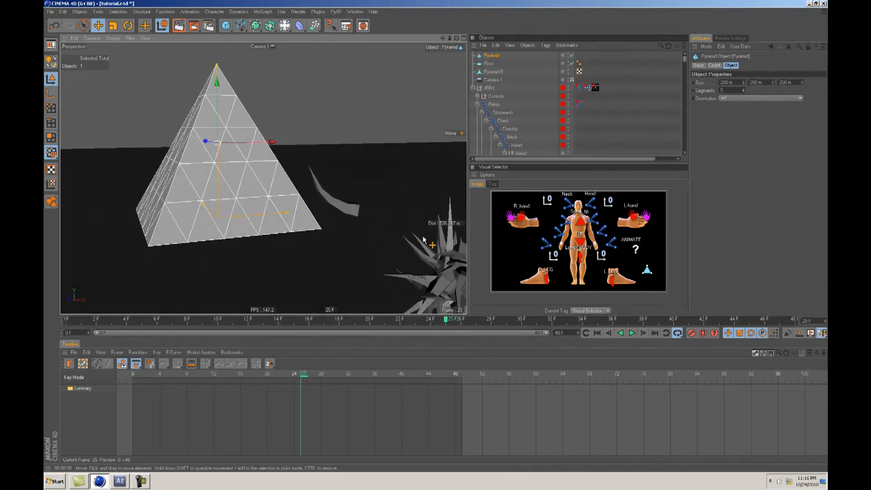
Step: Reshape the pyramid into a tall, narrow spike about 134 m wide and 144 m deep, and make it editable
{"action": "left_click_drag", "start_coordinate": [773, 82], "coordinate": [774, 79]}
{"action": "left_click_drag", "start_coordinate": [291, 254], "coordinate": [437, 238], "text": "alt"}
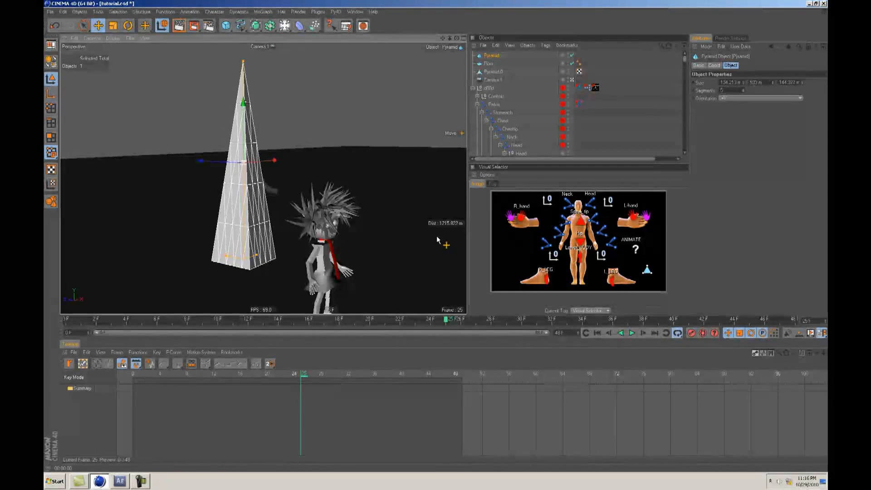
{"action": "key", "text": "c"}
{"action": "left_click_drag", "start_coordinate": [249, 190], "coordinate": [271, 70], "text": "alt"}
Step: Add a Bend deformer, position it around the spike, and turn on deformer display in the viewport
{"action": "left_click", "coordinate": [301, 25]}
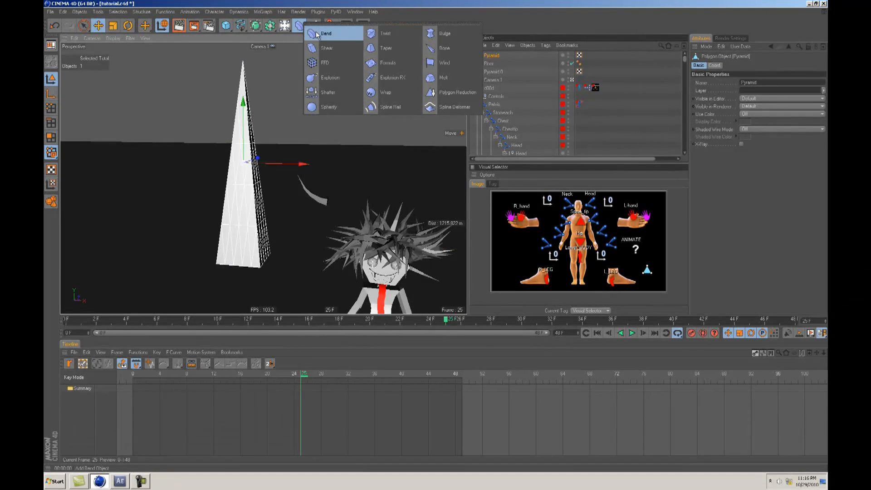
{"action": "left_click", "coordinate": [316, 34]}
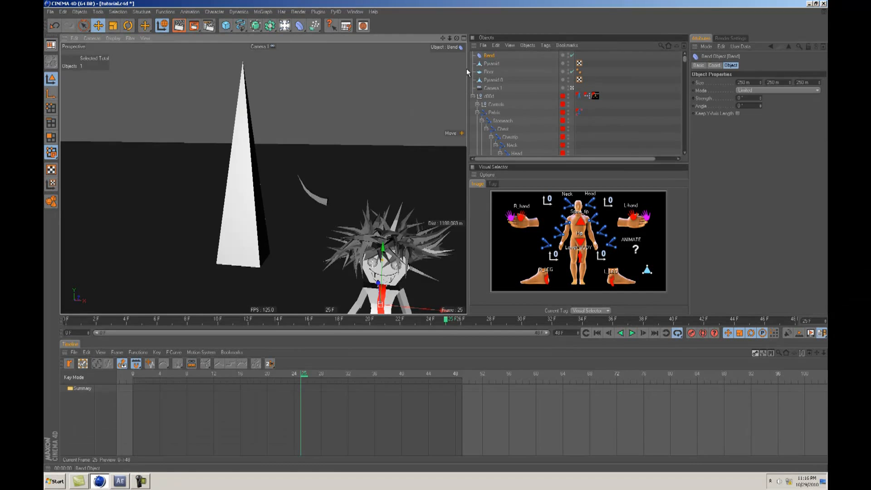
{"action": "scroll", "coordinate": [429, 236], "scroll_direction": "down", "scroll_amount": 4}
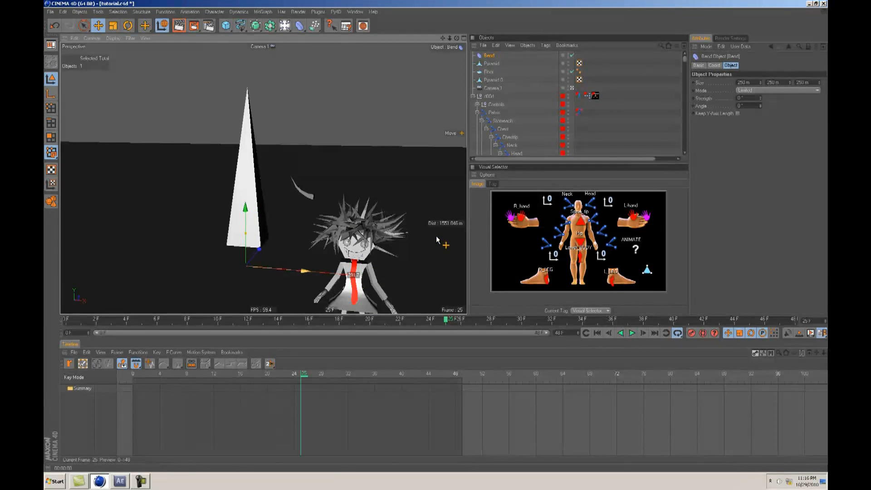
{"action": "left_click_drag", "start_coordinate": [436, 235], "coordinate": [219, 210], "text": "alt"}
{"action": "left_click_drag", "start_coordinate": [436, 235], "coordinate": [437, 236], "text": "alt"}
{"action": "left_click", "coordinate": [130, 38]}
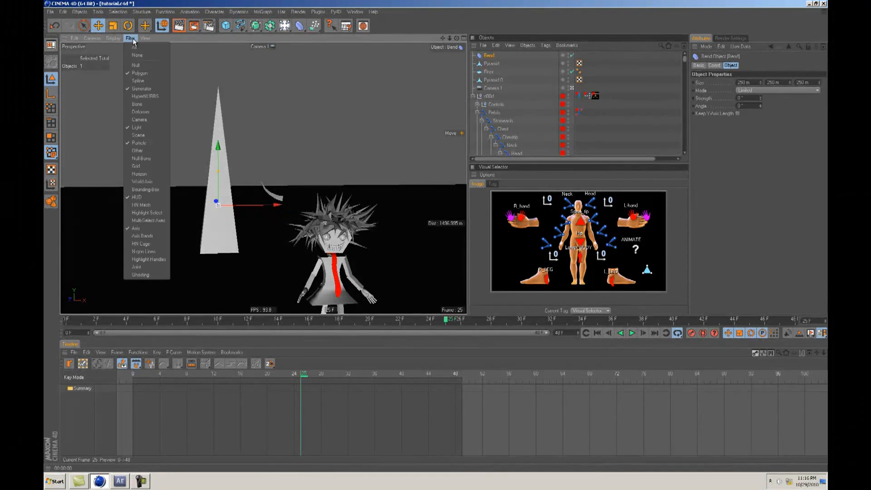
{"action": "left_click", "coordinate": [146, 112]}
{"action": "left_click_drag", "start_coordinate": [439, 236], "coordinate": [435, 236], "text": "alt"}
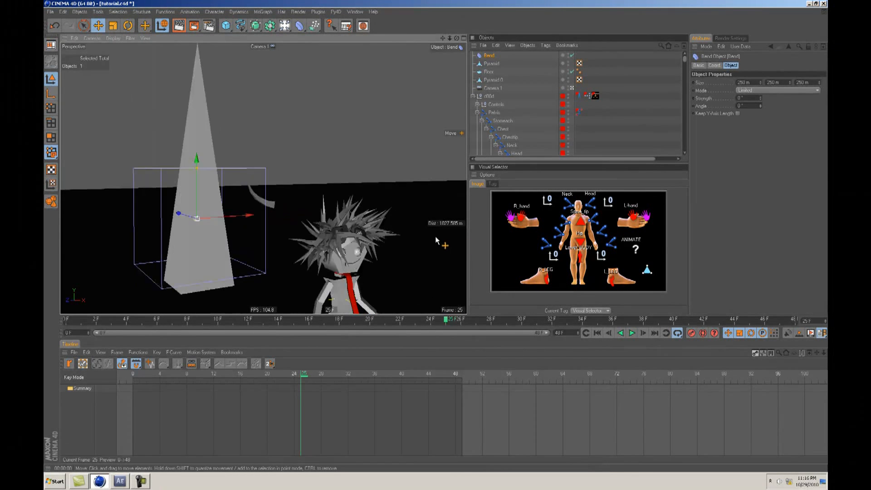
Step: Nest the Bend deformer under the pyramid and set its strength to about 85° to curve the spike
{"action": "mouse_move", "coordinate": [189, 168]}
{"action": "left_mouse_down"}
{"action": "mouse_move", "coordinate": [210, 168]}
{"action": "mouse_move", "coordinate": [201, 168]}
{"action": "left_mouse_up"}
{"action": "left_click_drag", "start_coordinate": [484, 59], "coordinate": [489, 65]}
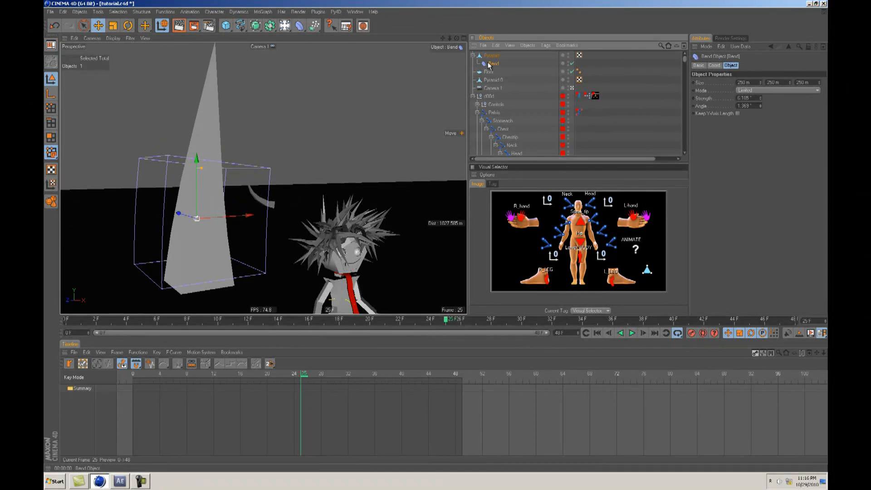
{"action": "left_click_drag", "start_coordinate": [760, 98], "coordinate": [759, 96]}
{"action": "scroll", "coordinate": [435, 241], "scroll_direction": "up", "scroll_amount": 3}
{"action": "scroll", "coordinate": [434, 238], "scroll_direction": "down", "scroll_amount": 5}
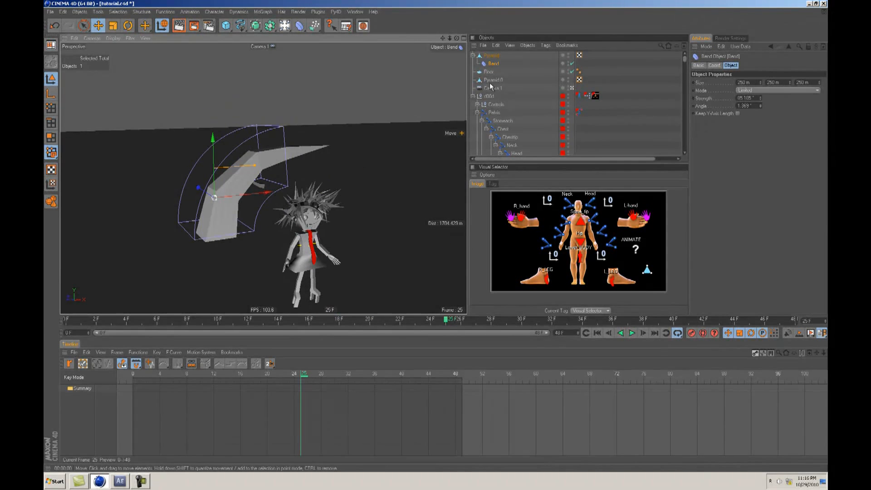
Step: Bake the bent pyramid with Current State to Object and delete the original along with its Bend deformer
{"action": "right_click", "coordinate": [487, 56]}
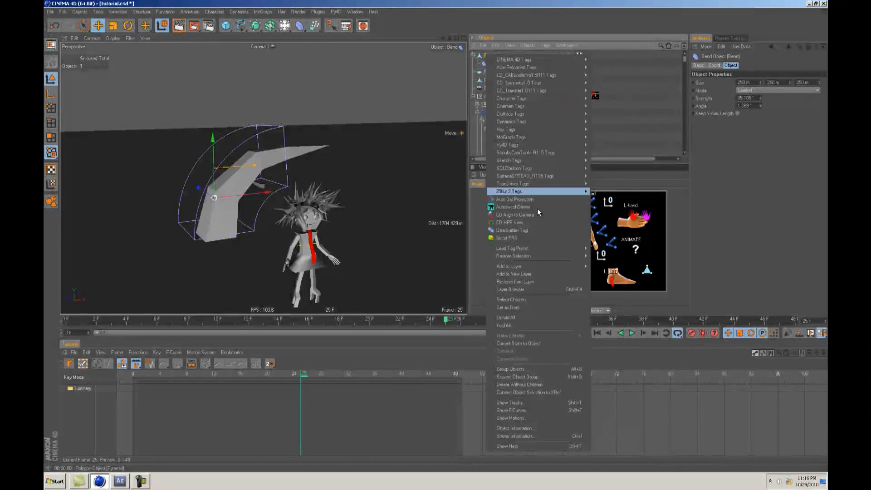
{"action": "left_click", "coordinate": [515, 343]}
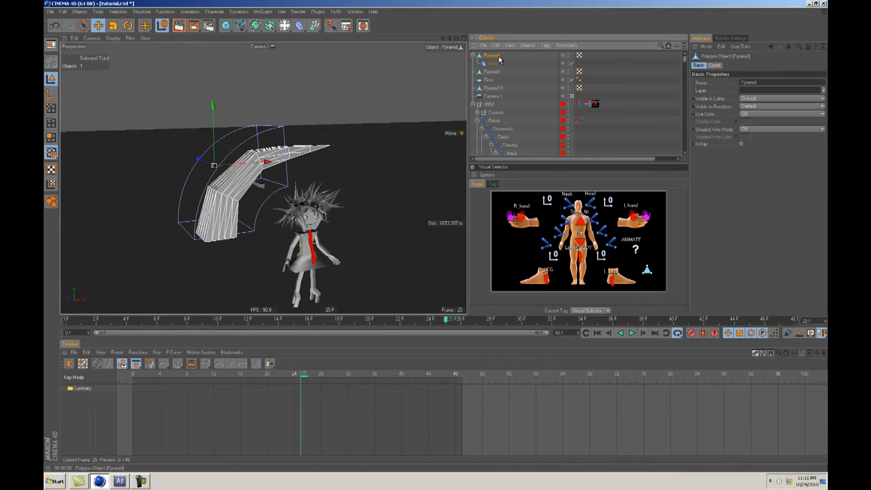
{"action": "key", "text": "Delete"}
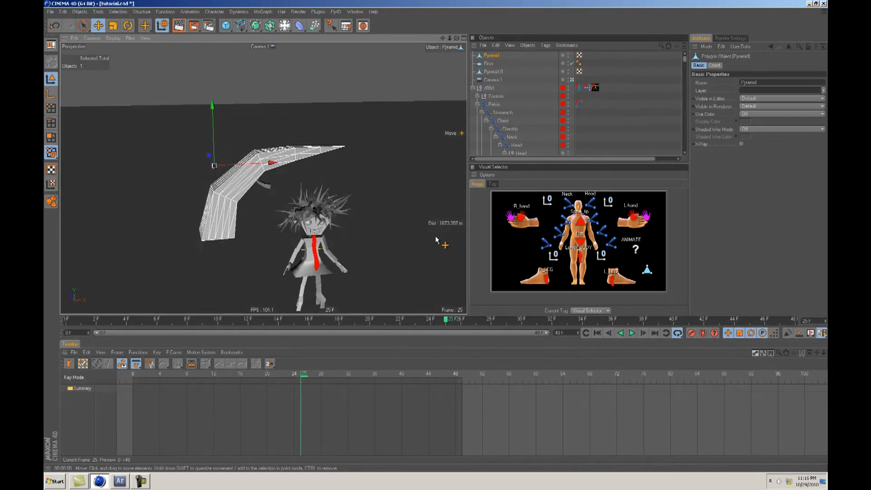
{"action": "left_click_drag", "start_coordinate": [435, 236], "coordinate": [242, 207], "text": "alt"}
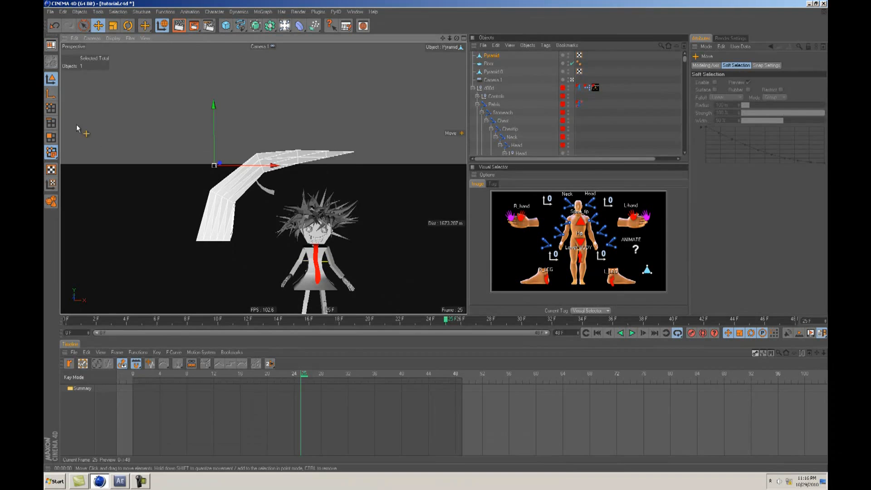
Step: Move the baked spike's object axis to its base and return to model mode
{"action": "left_click", "coordinate": [53, 94]}
{"action": "left_click_drag", "start_coordinate": [268, 167], "coordinate": [282, 167]}
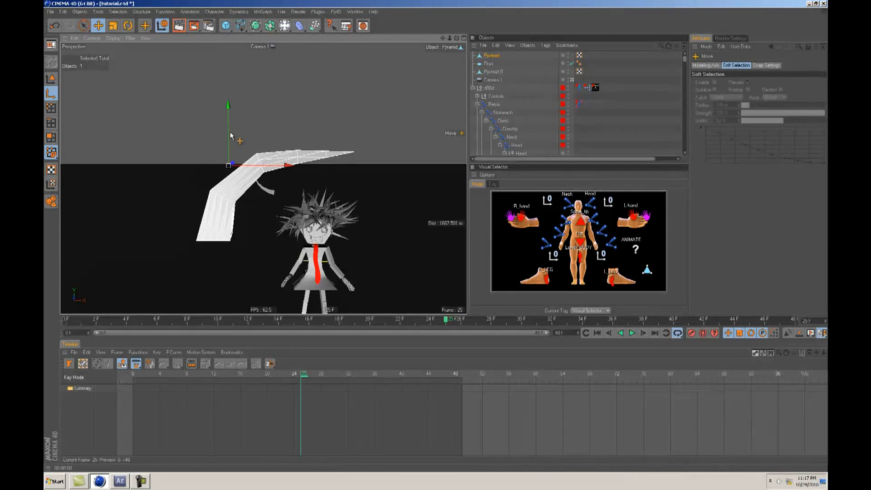
{"action": "left_click_drag", "start_coordinate": [287, 234], "coordinate": [274, 234]}
{"action": "left_click_drag", "start_coordinate": [341, 221], "coordinate": [49, 129], "text": "alt"}
{"action": "left_click", "coordinate": [54, 84]}
Step: Add a Sphere primitive and move it away from the doll to just below the bent spike
{"action": "left_click_drag", "start_coordinate": [217, 136], "coordinate": [455, 267], "text": "alt"}
{"action": "left_click_drag", "start_coordinate": [226, 25], "coordinate": [292, 34]}
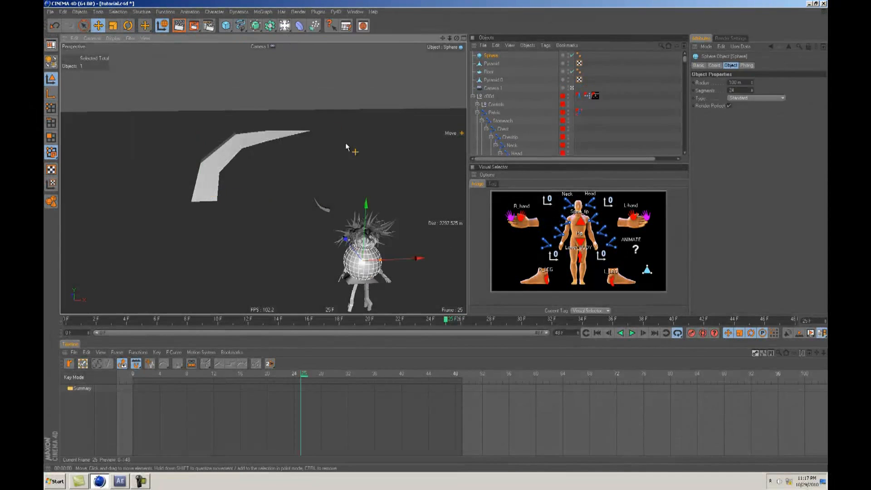
{"action": "left_click_drag", "start_coordinate": [375, 167], "coordinate": [287, 172]}
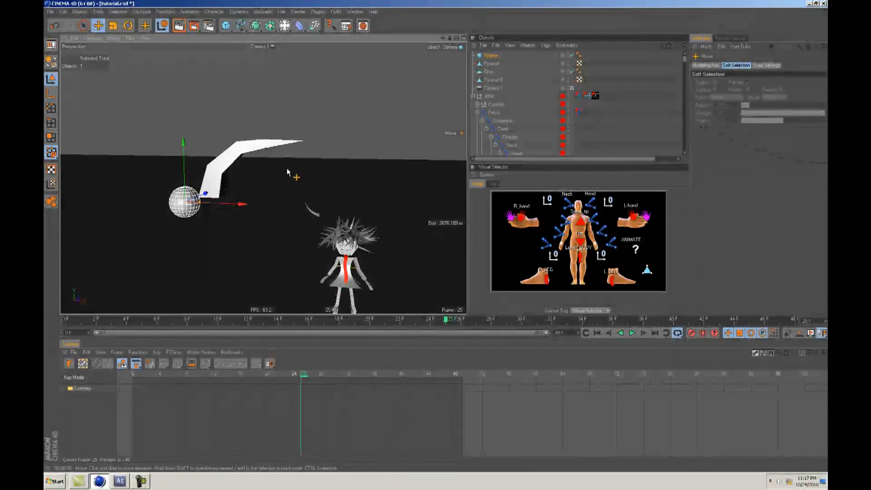
Step: Scale the bent spike down to a small strand and move it directly above the sphere
{"action": "left_click", "coordinate": [228, 169]}
{"action": "key", "text": "t"}
{"action": "left_click_drag", "start_coordinate": [313, 224], "coordinate": [435, 236]}
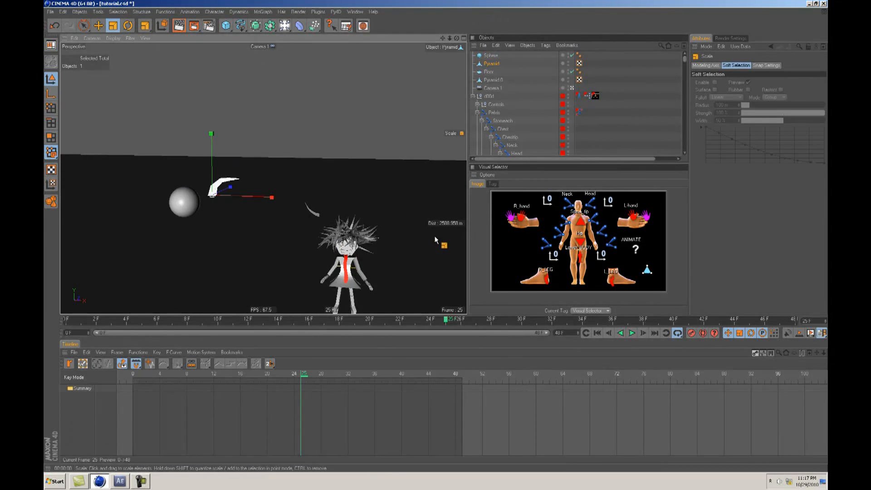
{"action": "key", "text": "e"}
{"action": "left_click_drag", "start_coordinate": [304, 239], "coordinate": [228, 217]}
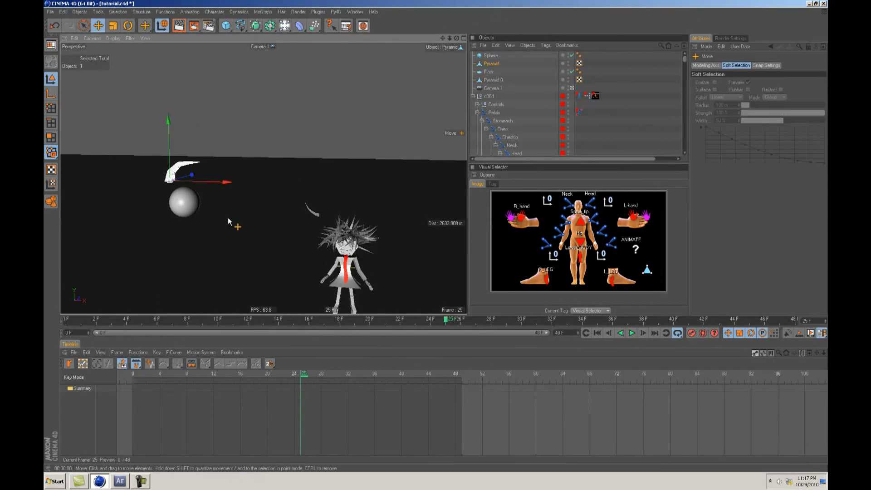
{"action": "right_click_drag", "start_coordinate": [228, 217], "coordinate": [435, 236], "text": "alt"}
{"action": "middle_click_drag", "start_coordinate": [131, 226], "coordinate": [201, 215], "text": "alt"}
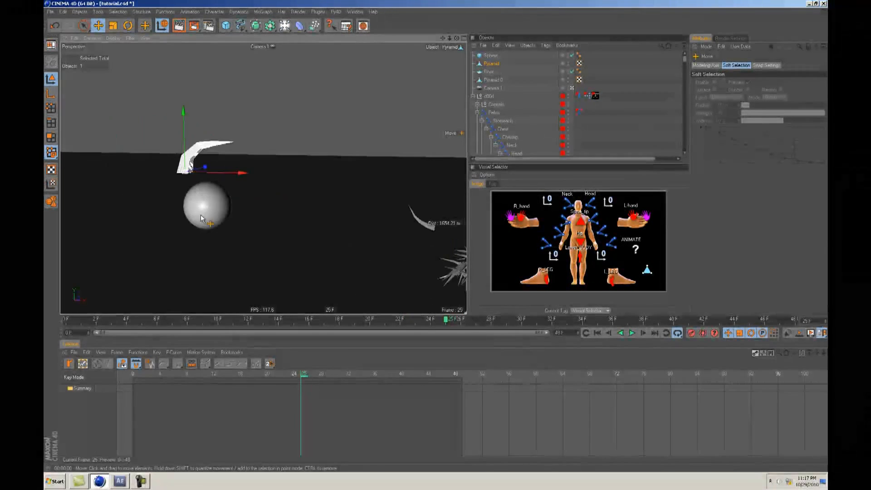
Step: Change the sphere's type to Hemisphere
{"action": "left_click", "coordinate": [201, 214]}
{"action": "right_click_drag", "start_coordinate": [238, 222], "coordinate": [437, 236], "text": "alt"}
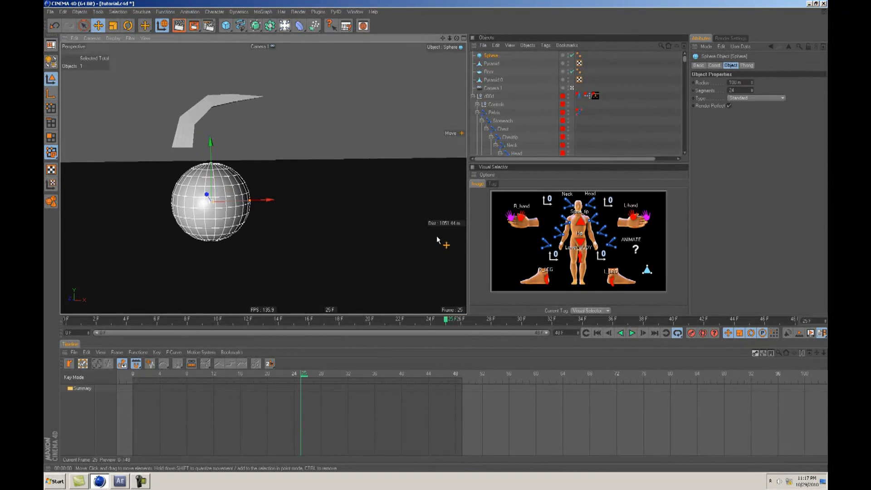
{"action": "left_click_drag", "start_coordinate": [437, 237], "coordinate": [439, 229], "text": "alt"}
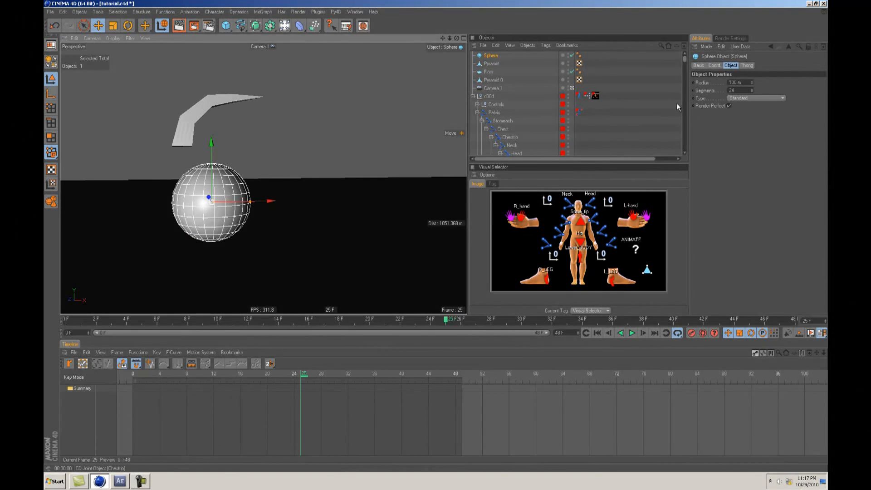
{"action": "left_click", "coordinate": [744, 97]}
{"action": "left_click", "coordinate": [753, 144]}
{"action": "right_click_drag", "start_coordinate": [327, 251], "coordinate": [436, 235], "text": "alt"}
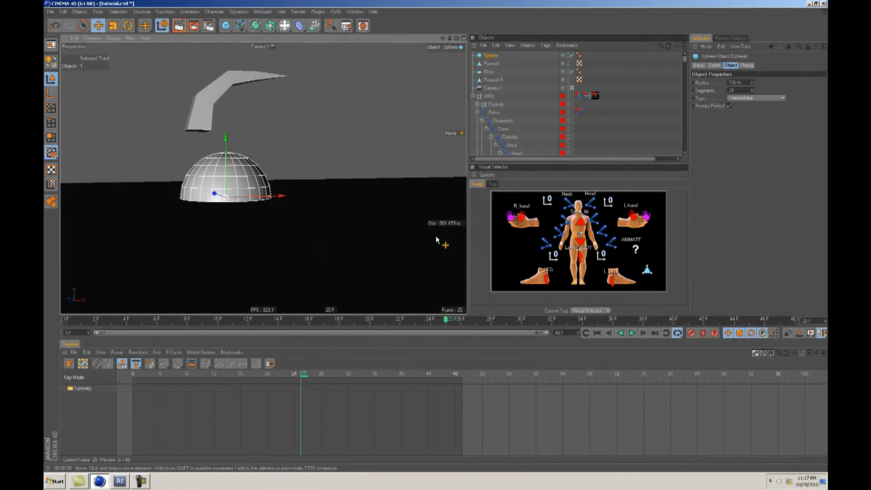
Step: Reduce the hemisphere's segments to 17
{"action": "left_click", "coordinate": [752, 92]}
{"action": "left_click", "coordinate": [752, 91]}
{"action": "left_click", "coordinate": [752, 92]}
{"action": "left_click", "coordinate": [752, 92]}
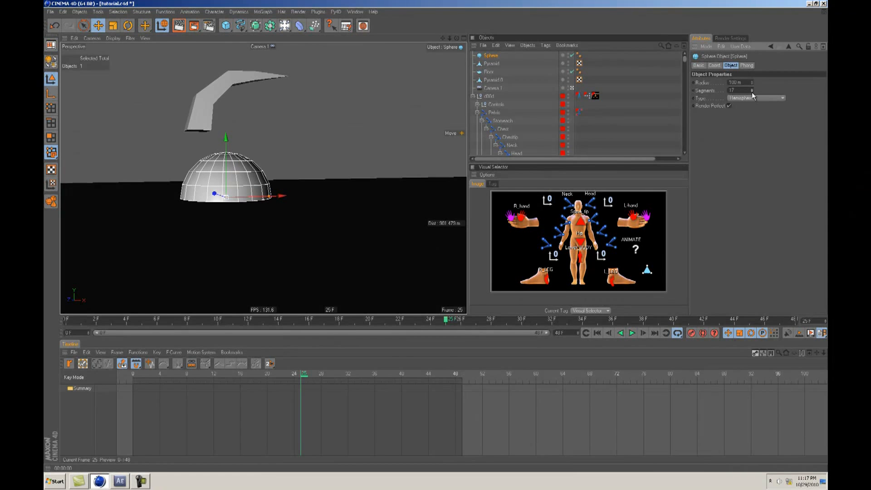
Step: Reduce the hemisphere's segments a little further and convert it to an editable polygon object
{"action": "left_click", "coordinate": [752, 91]}
{"action": "left_click", "coordinate": [752, 91]}
{"action": "left_click", "coordinate": [752, 92]}
{"action": "middle_click_drag", "start_coordinate": [251, 216], "coordinate": [435, 236], "text": "alt"}
{"action": "left_click_drag", "start_coordinate": [435, 236], "coordinate": [288, 200], "text": "alt"}
{"action": "key", "text": "c"}
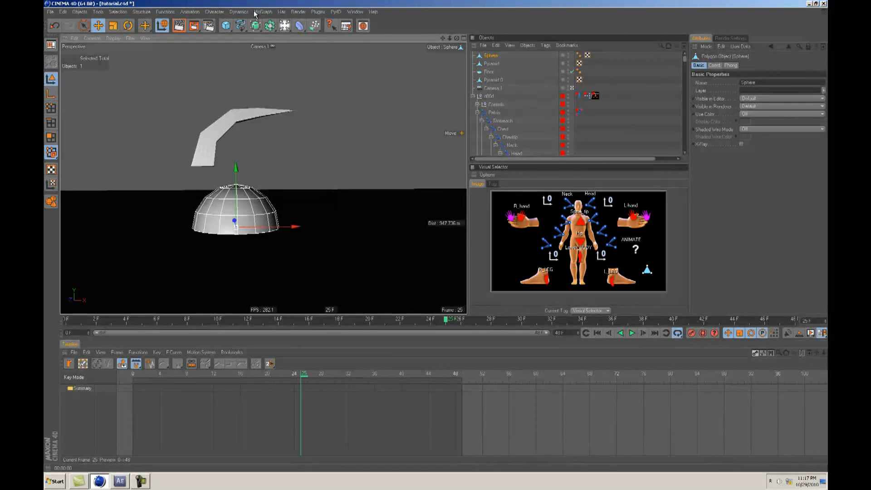
Step: Collapse the doll rig's hierarchy in the object list and add a MoGraph Cloner object to the scene
{"action": "left_click", "coordinate": [263, 11]}
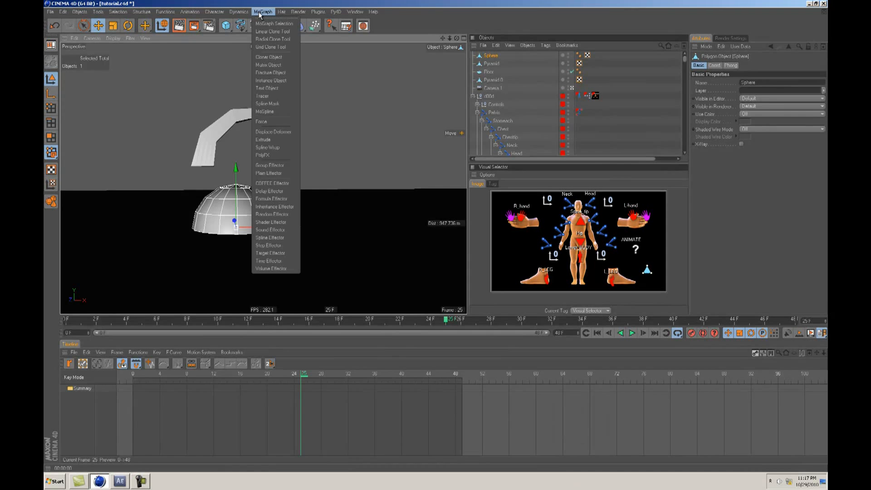
{"action": "left_click", "coordinate": [260, 13]}
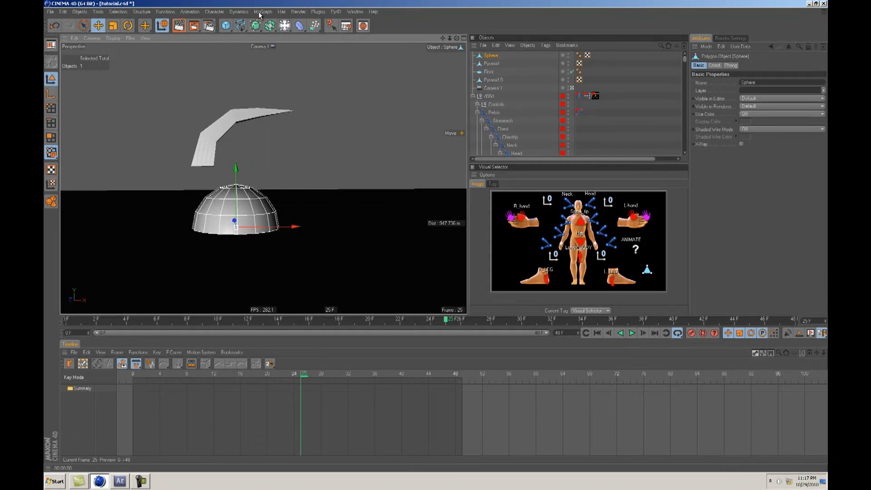
{"action": "left_click", "coordinate": [470, 92]}
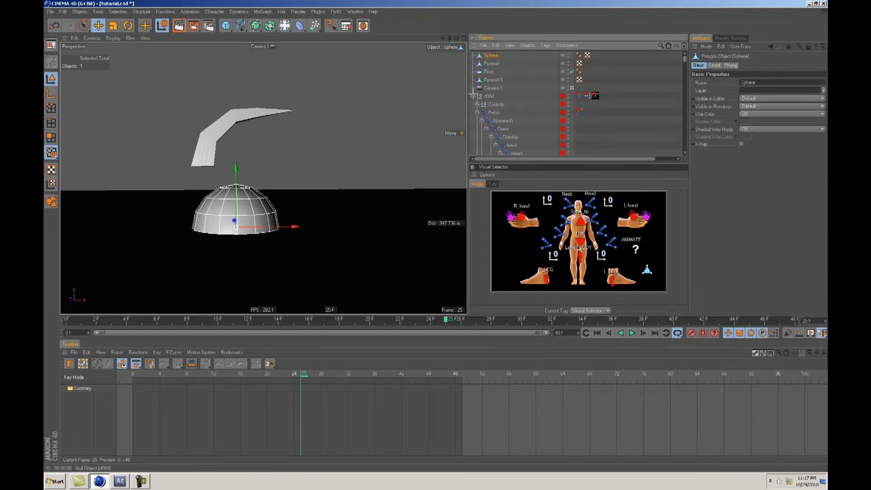
{"action": "left_click", "coordinate": [472, 96]}
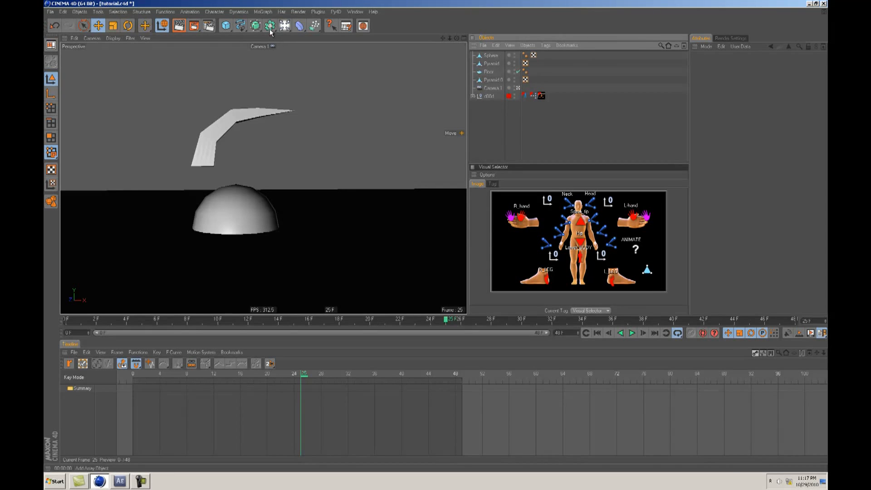
{"action": "left_click", "coordinate": [263, 12]}
{"action": "left_click", "coordinate": [261, 13]}
{"action": "left_click", "coordinate": [261, 195]}
{"action": "left_click", "coordinate": [503, 112]}
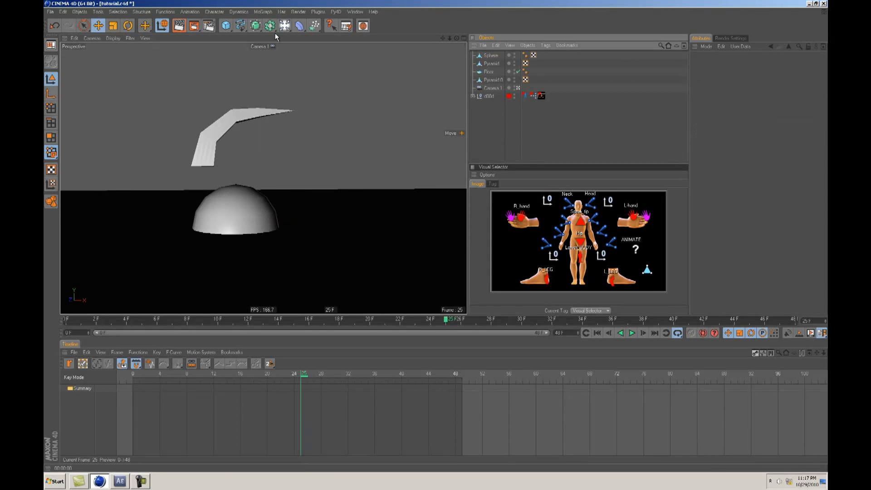
{"action": "left_click", "coordinate": [263, 12]}
{"action": "left_click", "coordinate": [268, 59]}
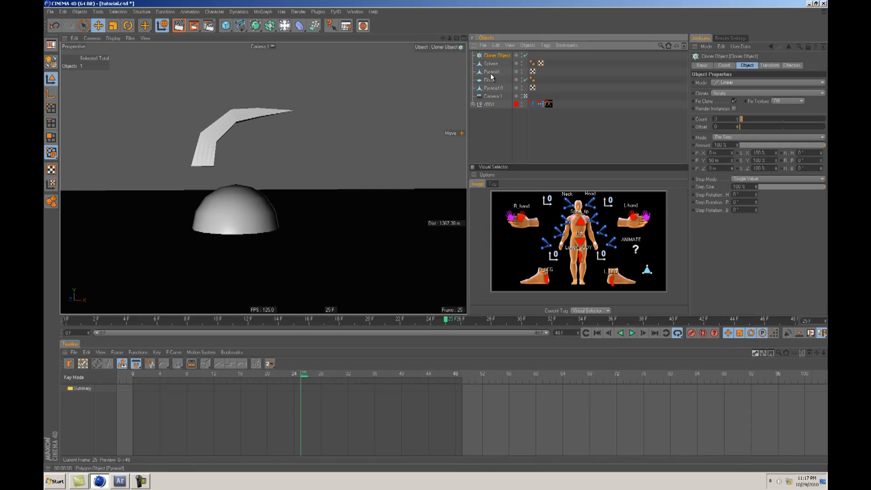
Step: Make the small bent Pyramid a child of the Cloner Object
{"action": "left_click", "coordinate": [492, 73]}
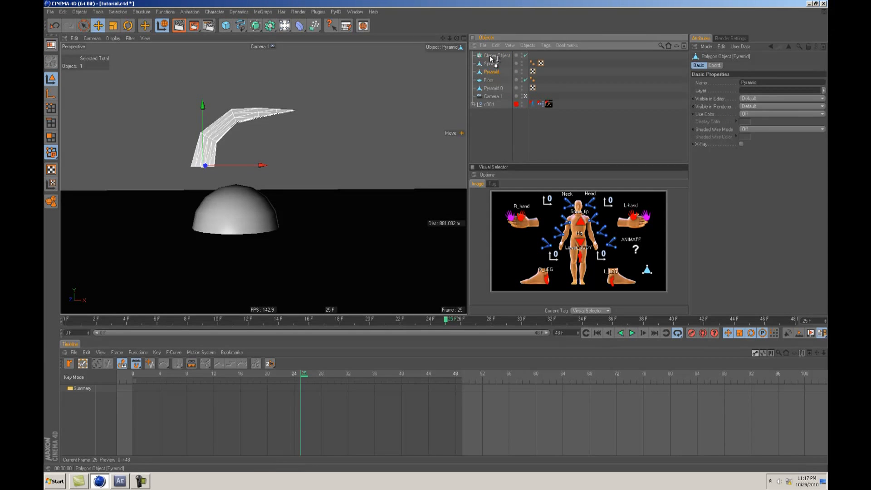
{"action": "left_click_drag", "start_coordinate": [492, 59], "coordinate": [492, 58]}
{"action": "left_click", "coordinate": [496, 55]}
{"action": "scroll", "coordinate": [432, 236], "scroll_direction": "down", "scroll_amount": 6}
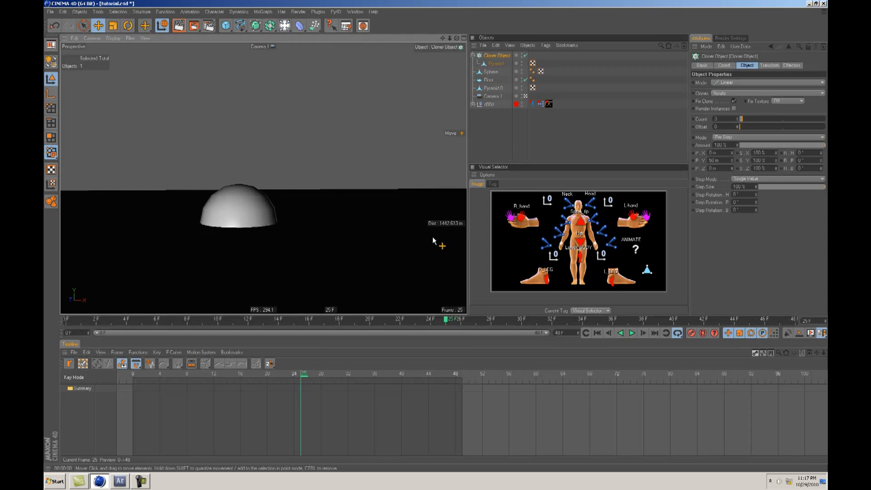
{"action": "left_click", "coordinate": [379, 189]}
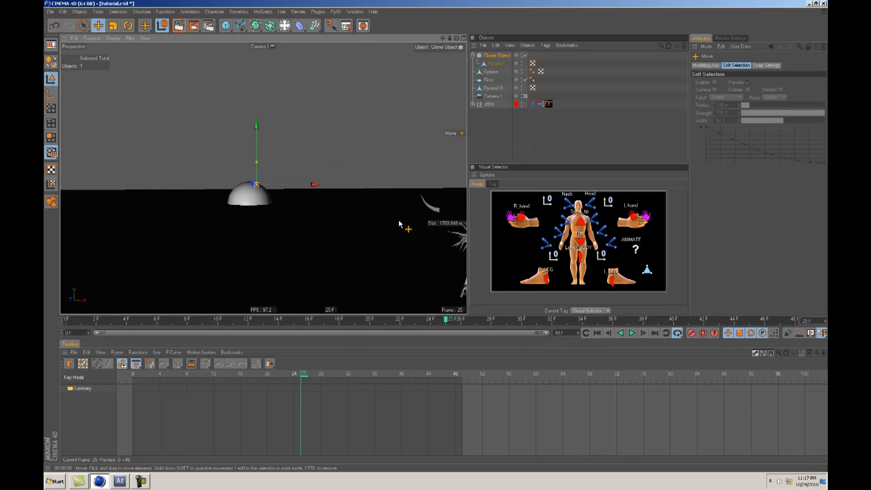
{"action": "scroll", "coordinate": [437, 237], "scroll_direction": "up", "scroll_amount": 3}
Step: Adjust the viewport's display filter to show the Cloner's strands, and select the Cloner
{"action": "left_click", "coordinate": [130, 38]}
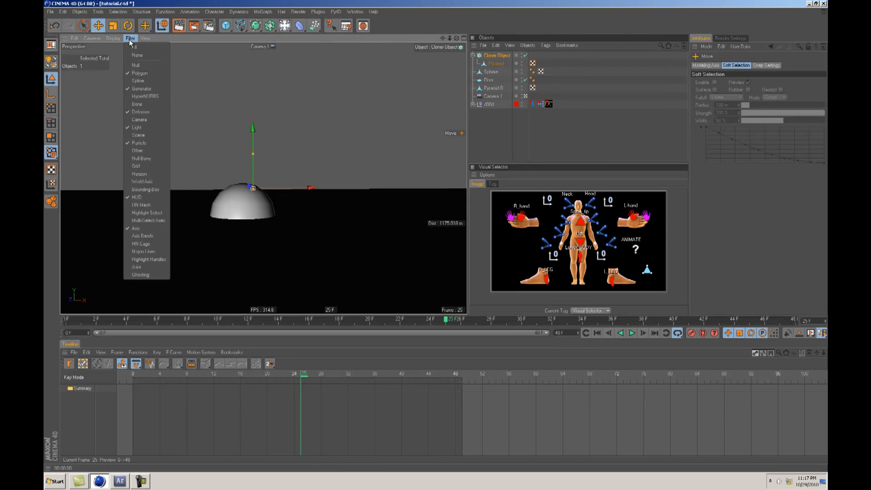
{"action": "left_click", "coordinate": [149, 81]}
{"action": "left_click_drag", "start_coordinate": [239, 135], "coordinate": [431, 234], "text": "alt"}
{"action": "right_click_drag", "start_coordinate": [431, 234], "coordinate": [436, 238], "text": "alt"}
{"action": "mouse_move", "coordinate": [436, 237]}
{"action": "left_mouse_down", "text": "alt"}
{"action": "mouse_move", "coordinate": [446, 236]}
{"action": "mouse_move", "coordinate": [435, 236]}
{"action": "left_mouse_up", "text": "alt"}
{"action": "left_click", "coordinate": [491, 57]}
{"action": "left_click_drag", "start_coordinate": [436, 236], "coordinate": [447, 235], "text": "alt"}
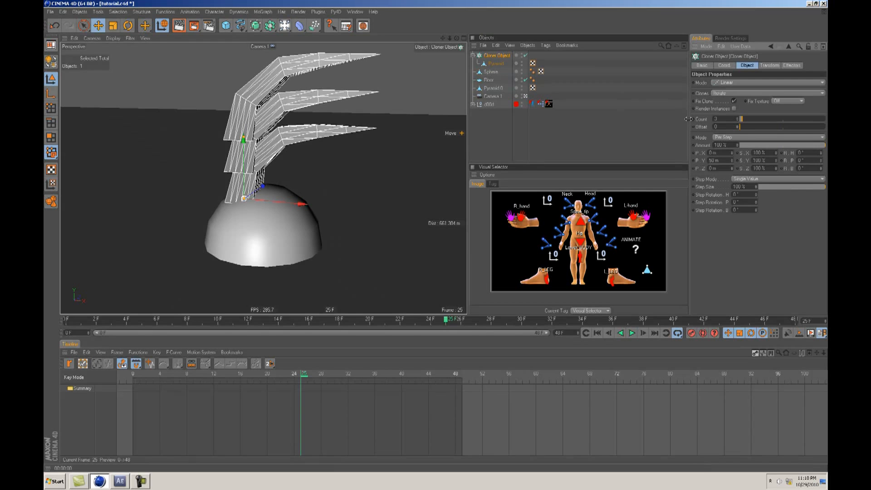
Step: Reduce the Cloner's count to 2 and set its per-step position offsets to 0 m
{"action": "mouse_move", "coordinate": [689, 119]}
{"action": "left_mouse_down"}
{"action": "mouse_move", "coordinate": [621, 123]}
{"action": "mouse_move", "coordinate": [707, 120]}
{"action": "mouse_move", "coordinate": [654, 123]}
{"action": "mouse_move", "coordinate": [675, 127]}
{"action": "left_mouse_up"}
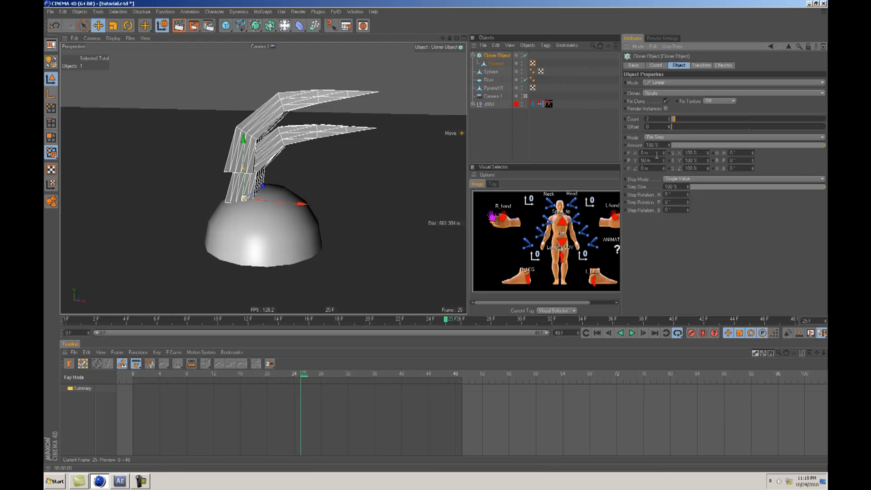
{"action": "type", "text": "3"}
{"action": "key", "text": "Return"}
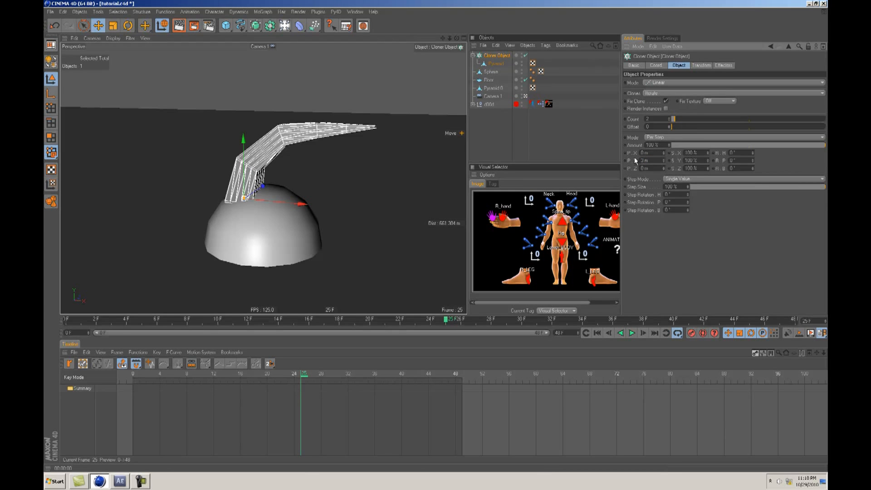
{"action": "left_click_drag", "start_coordinate": [668, 155], "coordinate": [591, 153]}
{"action": "type", "text": "0"}
{"action": "key", "text": "Tab"}
{"action": "type", "text": "0"}
{"action": "key", "text": "Return"}
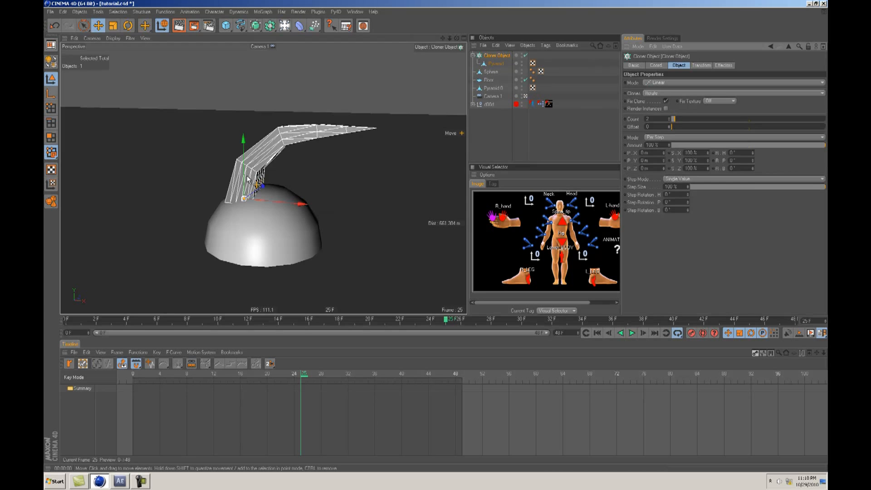
Step: Scale the Pyramid strand inside the Cloner down to roughly half its size
{"action": "scroll", "coordinate": [254, 182], "scroll_direction": "down", "scroll_amount": 2}
{"action": "left_click_drag", "start_coordinate": [254, 182], "coordinate": [317, 213], "text": "alt"}
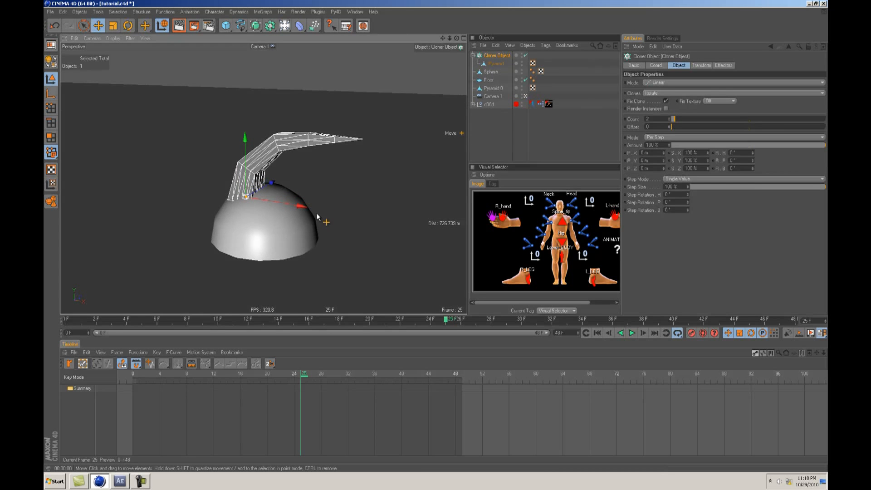
{"action": "left_click", "coordinate": [496, 64]}
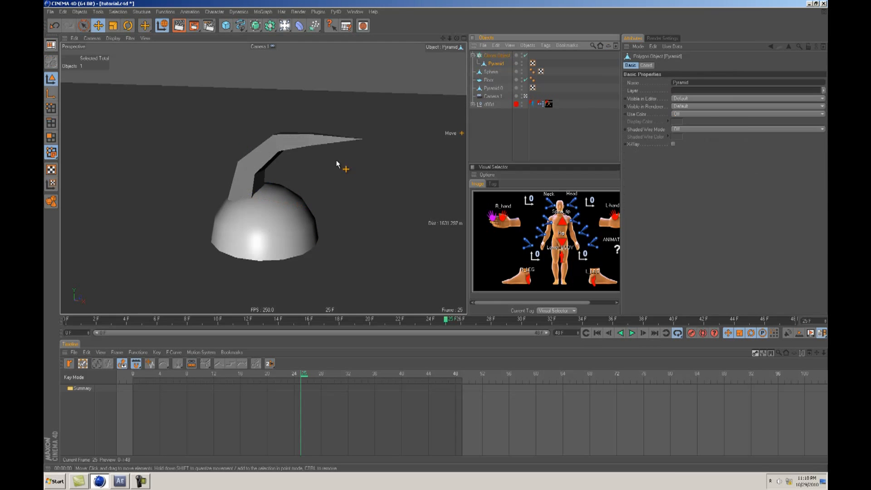
{"action": "key", "text": "t"}
{"action": "mouse_move", "coordinate": [407, 237]}
{"action": "left_mouse_down"}
{"action": "mouse_move", "coordinate": [456, 236]}
{"action": "mouse_move", "coordinate": [421, 235]}
{"action": "left_mouse_up"}
{"action": "key", "text": "e"}
Step: Set the Cloner's mode to Object and assign the hemisphere as the object to clone onto
{"action": "left_click", "coordinate": [497, 55]}
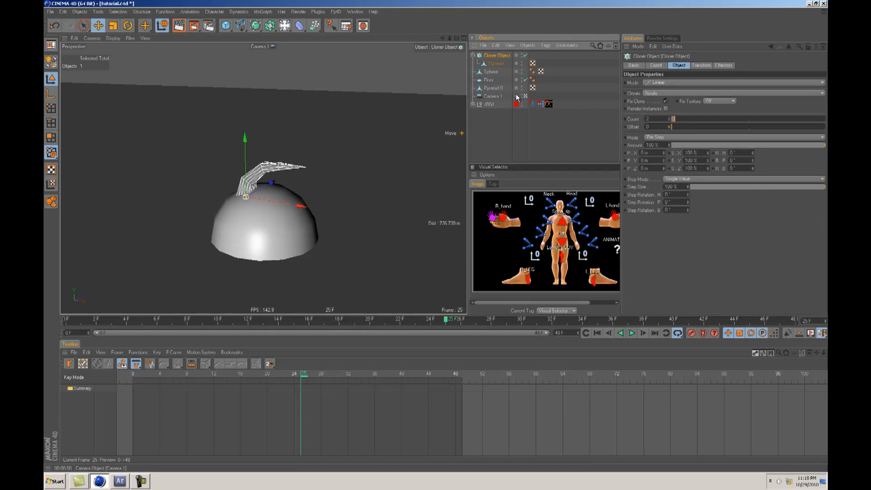
{"action": "left_click", "coordinate": [648, 85]}
{"action": "left_click", "coordinate": [658, 83]}
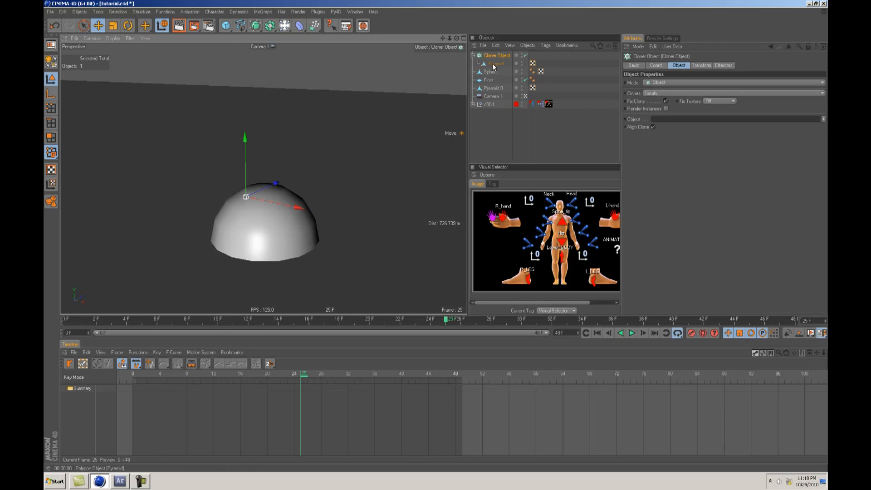
{"action": "left_click_drag", "start_coordinate": [493, 74], "coordinate": [612, 96]}
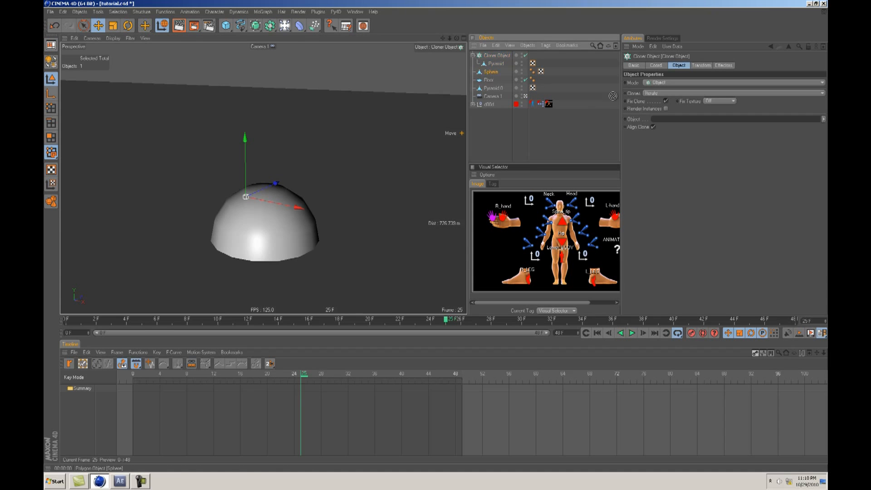
{"action": "left_click_drag", "start_coordinate": [663, 121], "coordinate": [663, 119]}
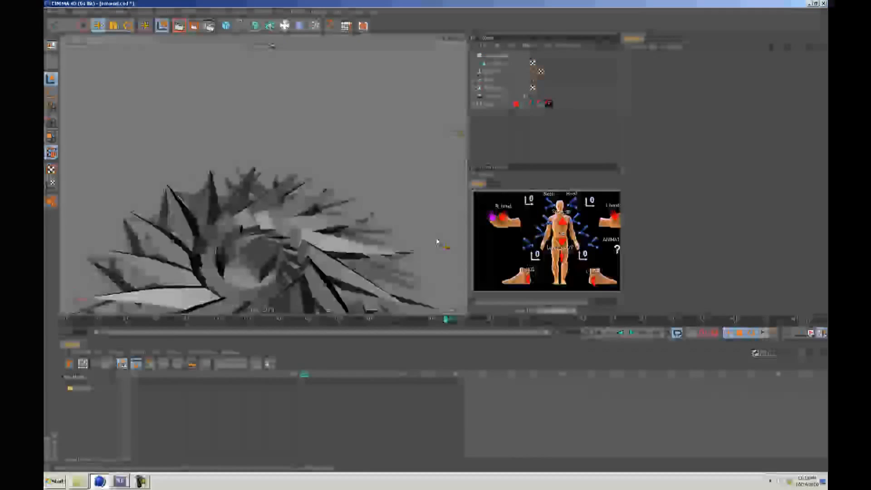
Step: Try the Cloner's Edge, Polygon Center, Surface and Volume distributions on the hemisphere, raising the clone count in Volume mode
{"action": "mouse_move", "coordinate": [437, 239]}
{"action": "left_mouse_down", "text": "alt"}
{"action": "mouse_move", "coordinate": [366, 201]}
{"action": "mouse_move", "coordinate": [435, 236]}
{"action": "left_mouse_up", "text": "alt"}
{"action": "left_click", "coordinate": [496, 56]}
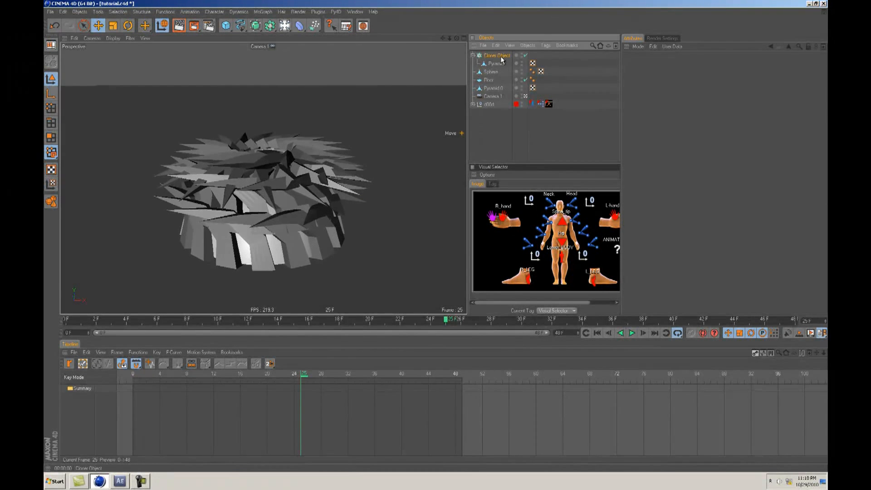
{"action": "left_click", "coordinate": [666, 146]}
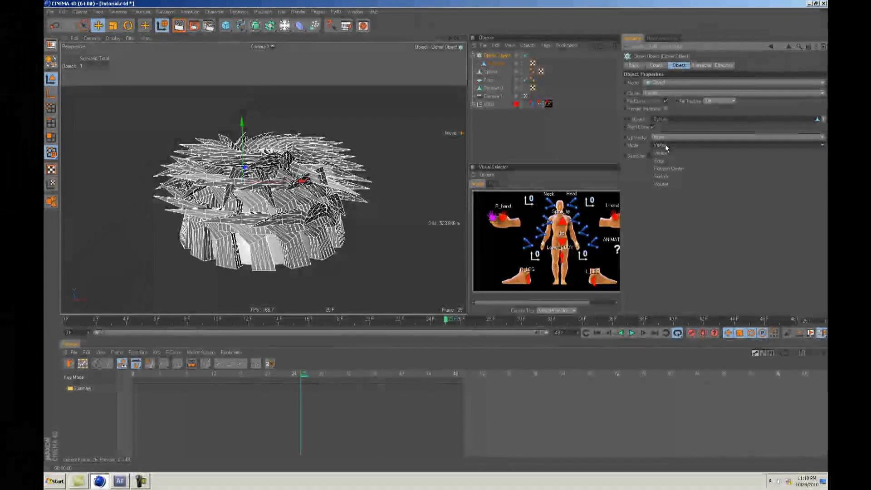
{"action": "left_click", "coordinate": [664, 159]}
{"action": "left_click_drag", "start_coordinate": [311, 170], "coordinate": [438, 239], "text": "alt"}
{"action": "left_click", "coordinate": [661, 138]}
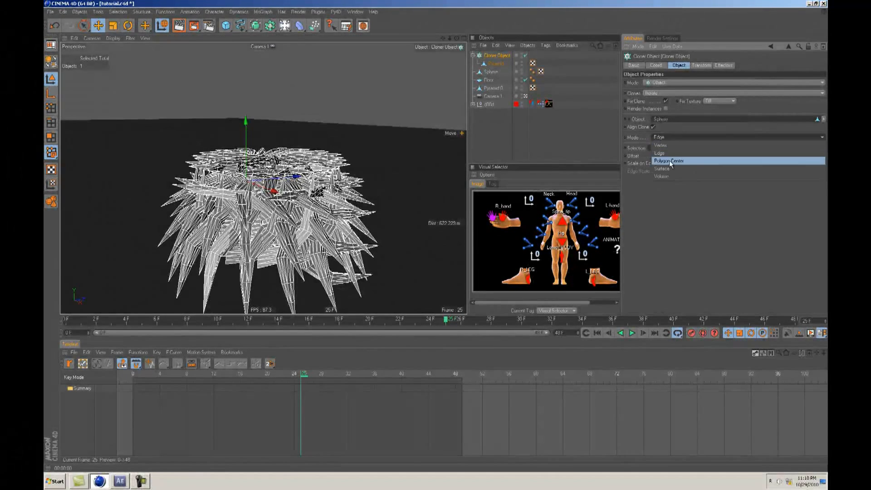
{"action": "left_click", "coordinate": [669, 161]}
{"action": "left_click", "coordinate": [666, 145]}
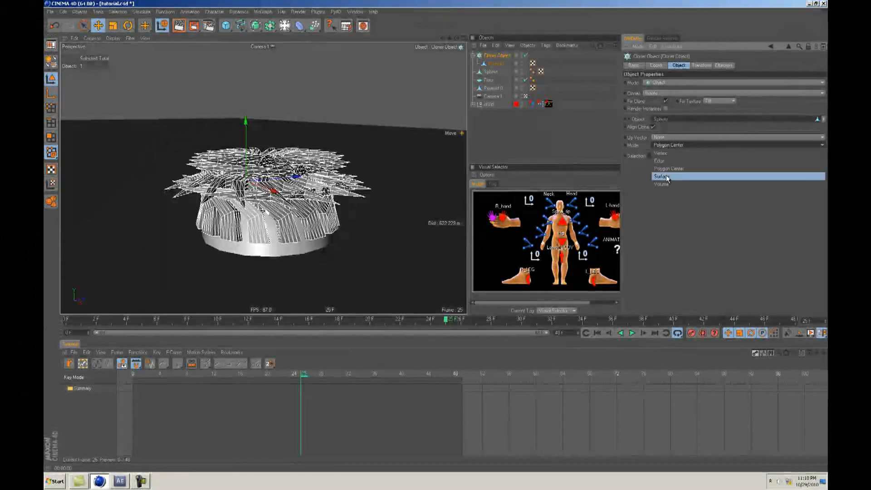
{"action": "left_click", "coordinate": [661, 176]}
{"action": "left_click", "coordinate": [663, 145]}
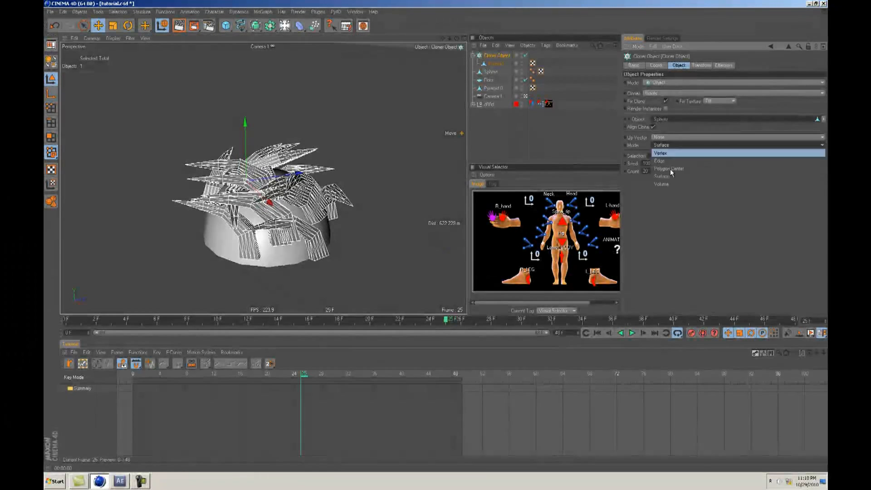
{"action": "left_click", "coordinate": [670, 182]}
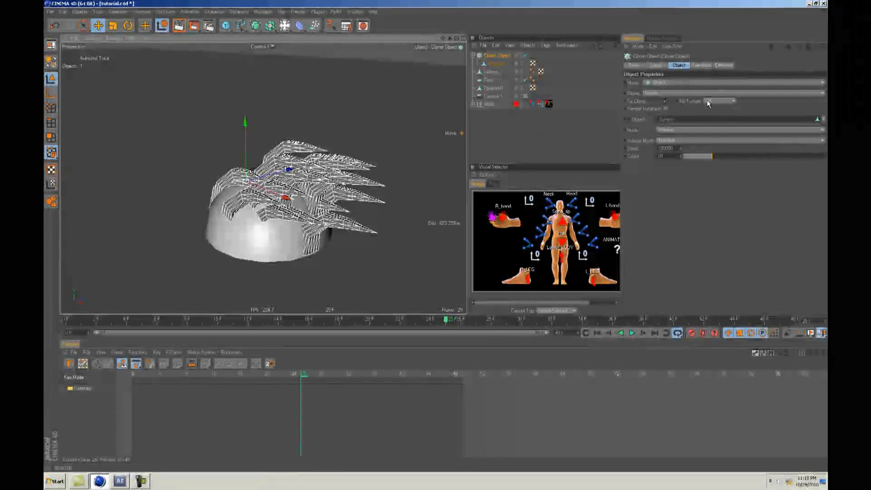
{"action": "left_click_drag", "start_coordinate": [706, 155], "coordinate": [725, 162]}
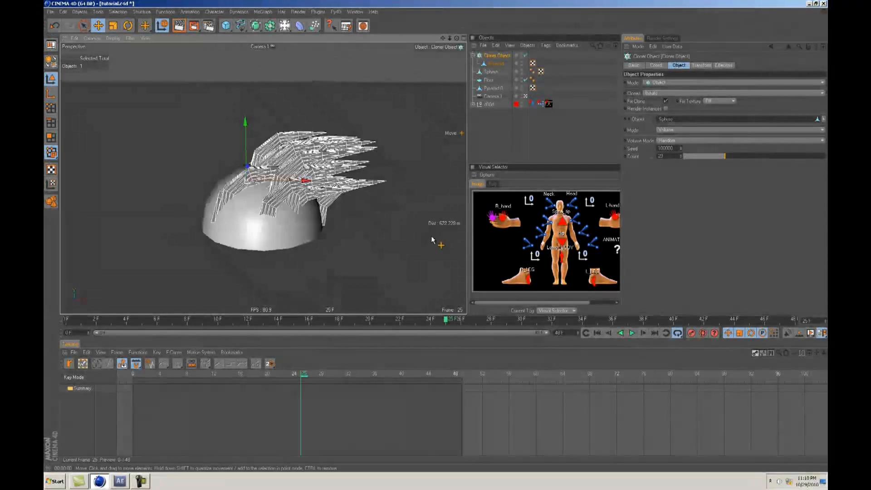
Step: Distribute the strands along the hemisphere's edges using Edge mode with an offset of 21%
{"action": "left_click", "coordinate": [678, 141]}
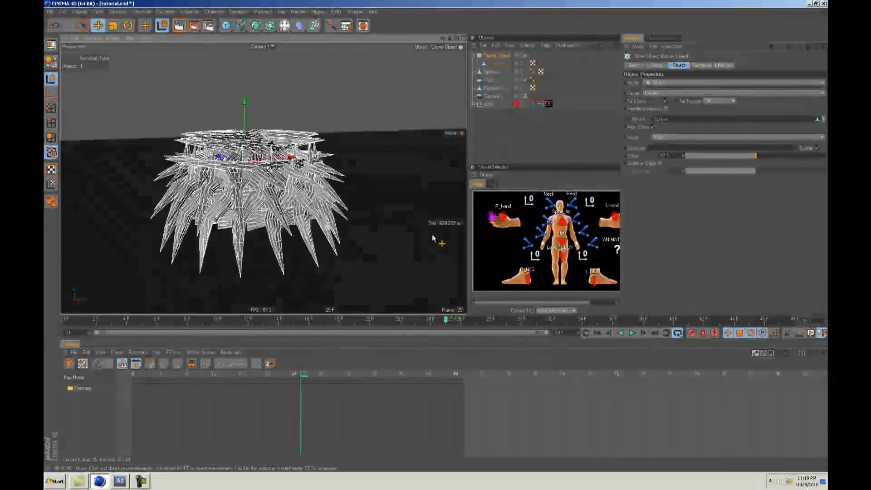
{"action": "left_click_drag", "start_coordinate": [759, 161], "coordinate": [714, 168]}
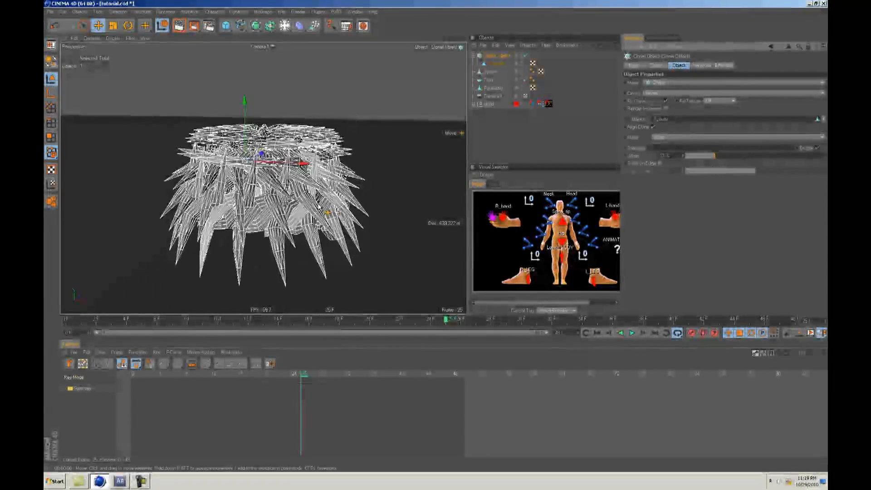
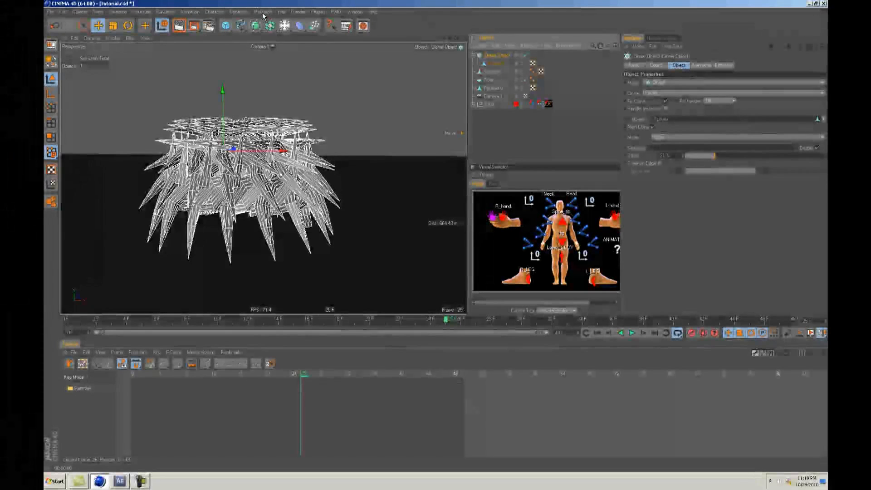
Step: Apply a MoGraph Random effector to the Cloner that holds the hair strands
{"action": "left_click", "coordinate": [263, 12]}
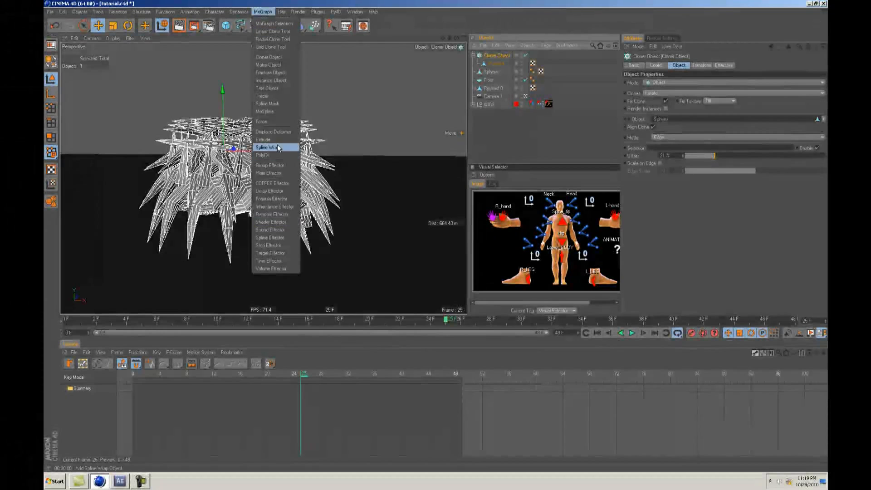
{"action": "left_click", "coordinate": [504, 145]}
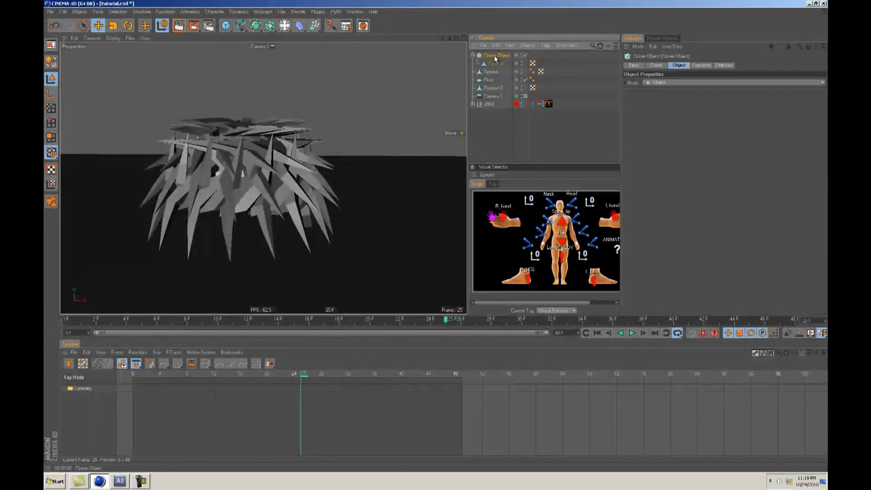
{"action": "left_click", "coordinate": [494, 55]}
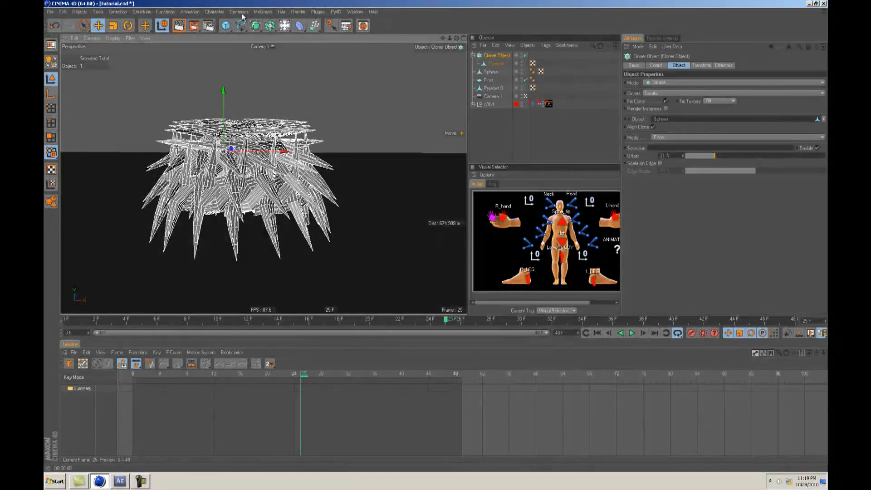
{"action": "left_click", "coordinate": [262, 13]}
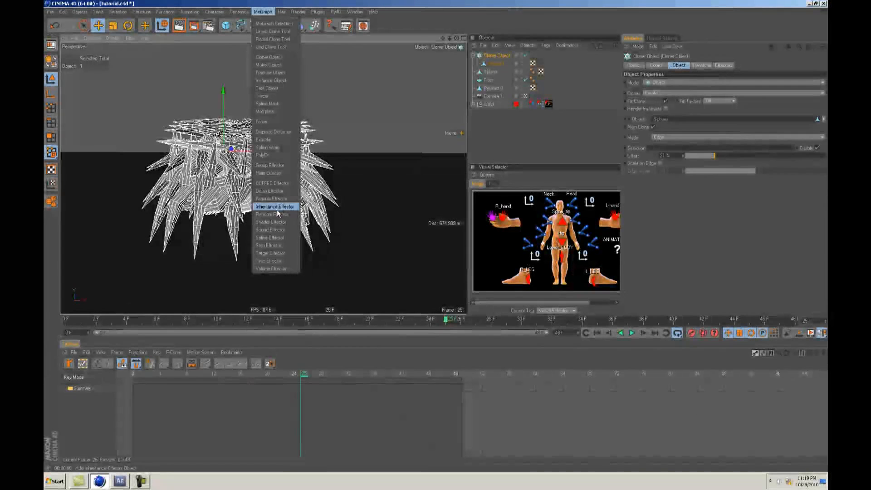
{"action": "left_click", "coordinate": [272, 214]}
{"action": "scroll", "coordinate": [435, 236], "scroll_direction": "down", "scroll_amount": 5}
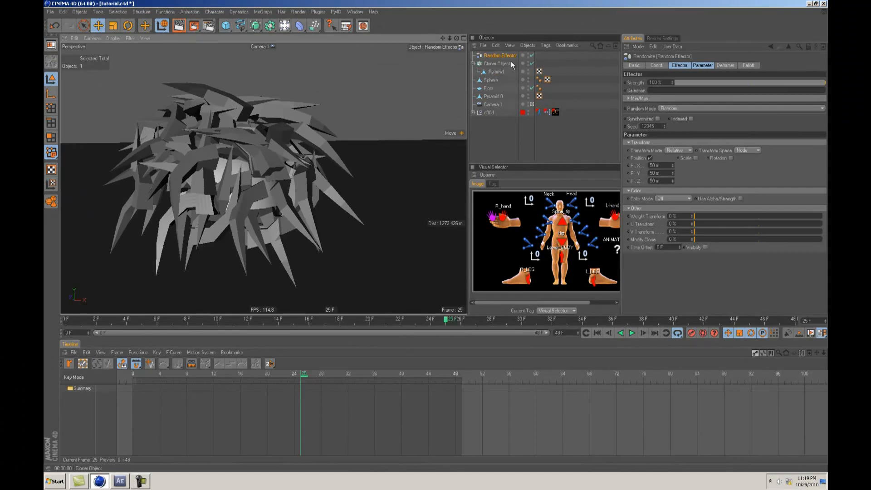
Step: Set the Random effector's position variation to about 51, 22 and 55 m and its rotation to 31°, -18° and 5°
{"action": "left_click_drag", "start_coordinate": [672, 172], "coordinate": [674, 173]}
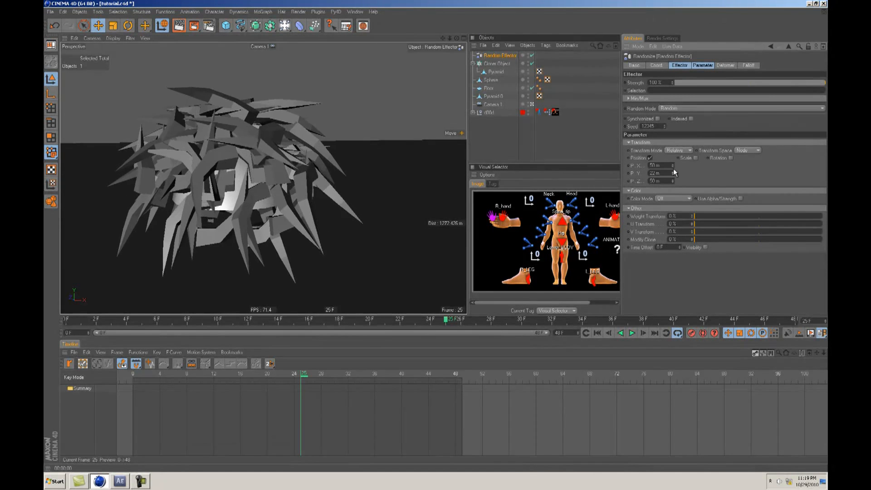
{"action": "left_click_drag", "start_coordinate": [672, 166], "coordinate": [673, 181]}
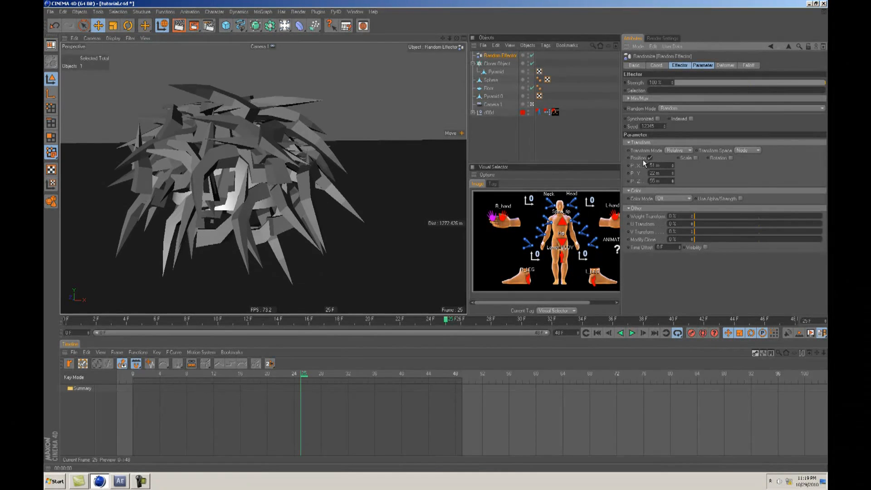
{"action": "left_click", "coordinate": [730, 157]}
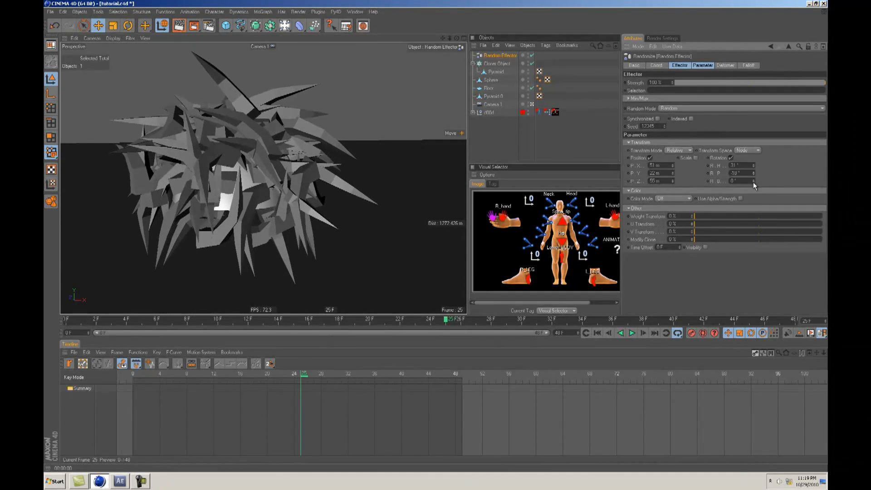
Step: Enable uniform scale variation on the Random effector and raise its scale value
{"action": "left_click", "coordinate": [695, 158]}
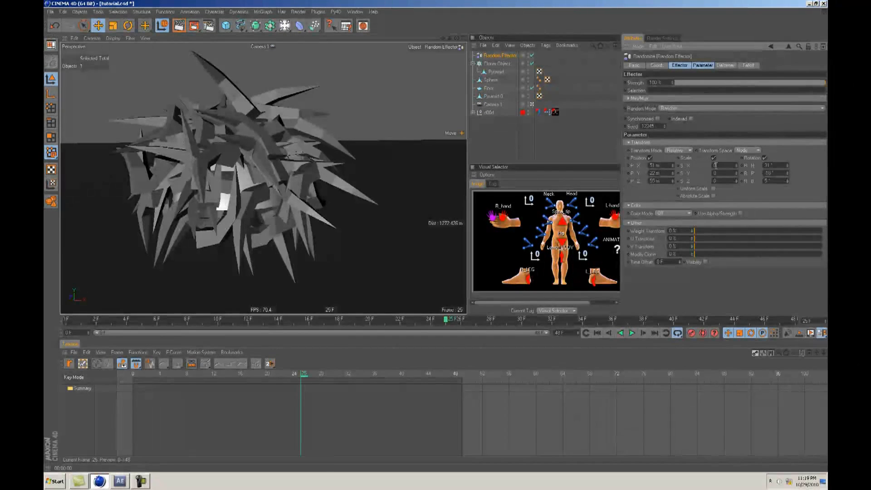
{"action": "left_click", "coordinate": [713, 188]}
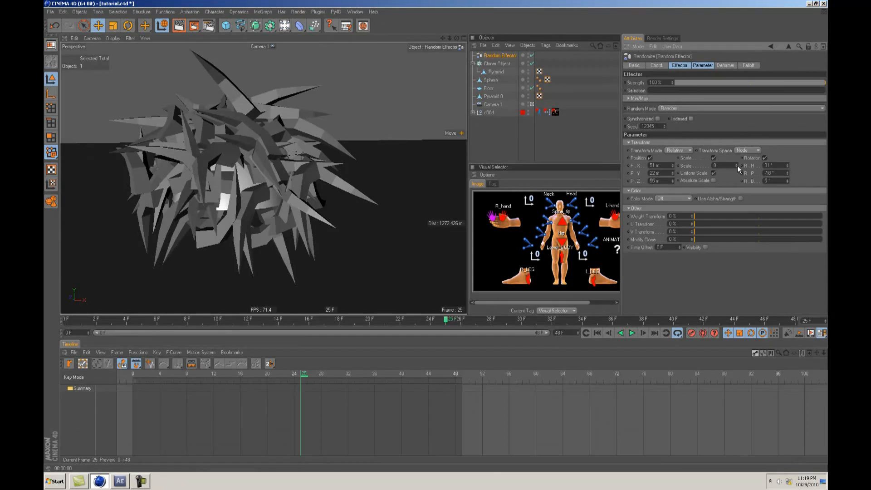
{"action": "left_click_drag", "start_coordinate": [737, 169], "coordinate": [738, 165]}
Step: Hide the hemisphere beneath the strands in the viewport
{"action": "left_click_drag", "start_coordinate": [437, 233], "coordinate": [435, 230], "text": "alt"}
{"action": "left_click", "coordinate": [238, 188]}
{"action": "middle_click_drag", "start_coordinate": [431, 236], "coordinate": [461, 233], "text": "alt"}
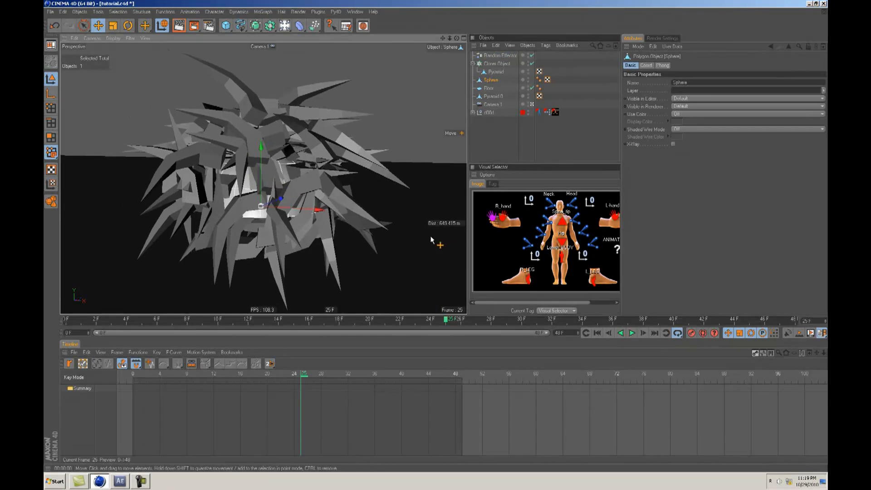
{"action": "left_click", "coordinate": [528, 80]}
{"action": "mouse_move", "coordinate": [439, 235]}
{"action": "left_mouse_down", "text": "alt"}
{"action": "mouse_move", "coordinate": [407, 235]}
{"action": "mouse_move", "coordinate": [445, 235]}
{"action": "mouse_move", "coordinate": [444, 219]}
{"action": "mouse_move", "coordinate": [436, 240]}
{"action": "left_mouse_up", "text": "alt"}
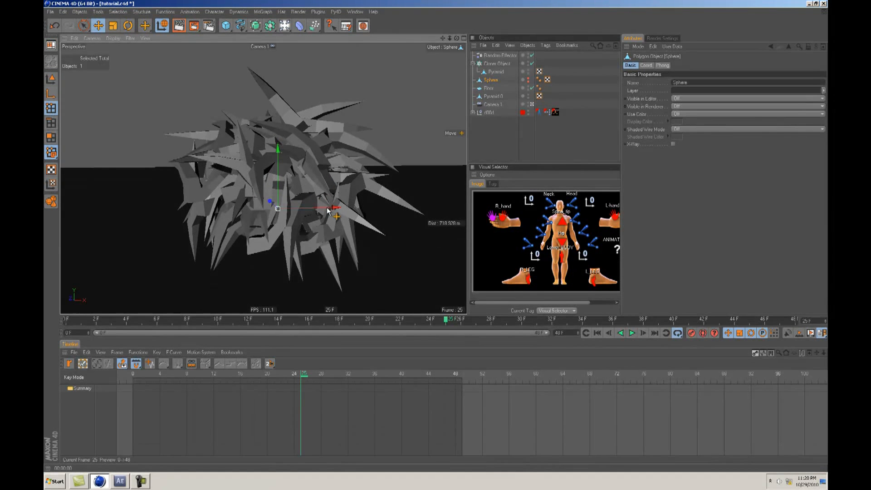
Step: Show the hemisphere again and pull its points outward with the Magnet tool to reshape the hair
{"action": "key", "text": "v"}
{"action": "mouse_move", "coordinate": [302, 240]}
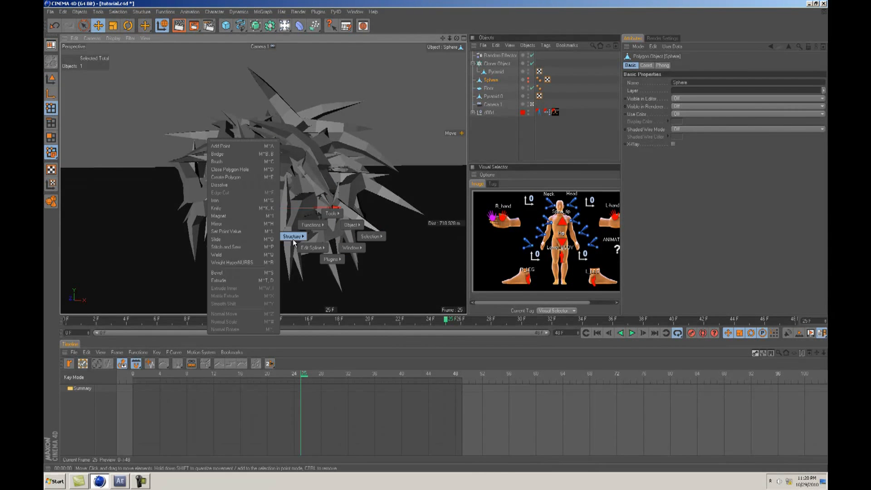
{"action": "left_click", "coordinate": [236, 217]}
{"action": "left_click", "coordinate": [236, 216]}
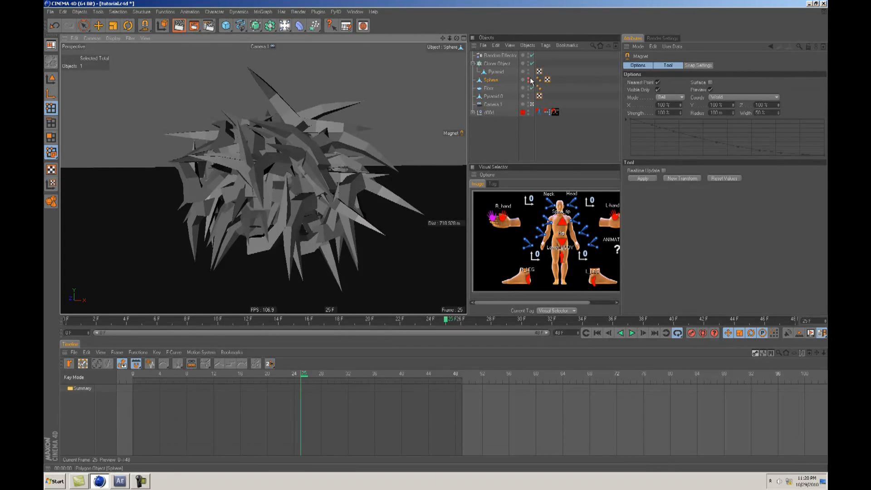
{"action": "left_click", "coordinate": [483, 82]}
{"action": "mouse_move", "coordinate": [447, 225]}
{"action": "left_mouse_down", "text": "alt"}
{"action": "mouse_move", "coordinate": [437, 238]}
{"action": "mouse_move", "coordinate": [435, 230]}
{"action": "left_mouse_up", "text": "alt"}
{"action": "left_click", "coordinate": [527, 82], "text": "alt"}
{"action": "mouse_move", "coordinate": [313, 209]}
{"action": "left_mouse_down"}
{"action": "mouse_move", "coordinate": [313, 186]}
{"action": "mouse_move", "coordinate": [251, 210]}
{"action": "mouse_move", "coordinate": [235, 200]}
{"action": "left_mouse_up"}
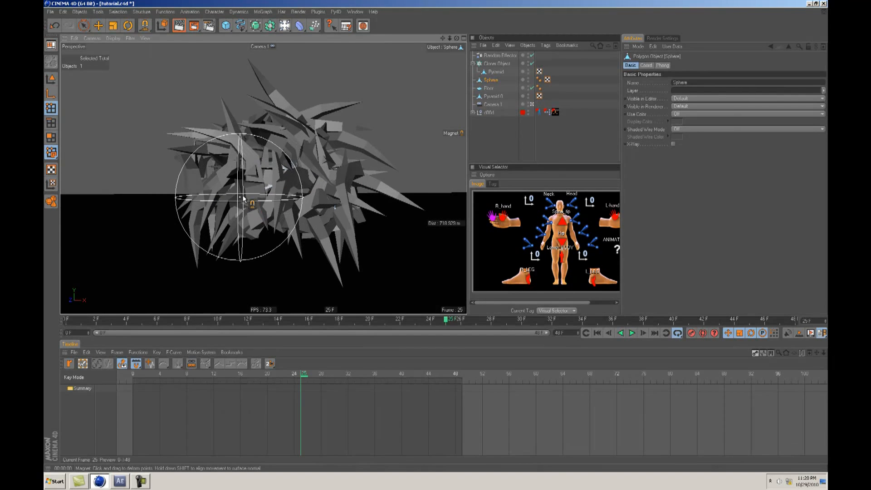
Step: Switch the hemisphere's visibility off and back on to inspect the reshaped strands
{"action": "left_click", "coordinate": [528, 80]}
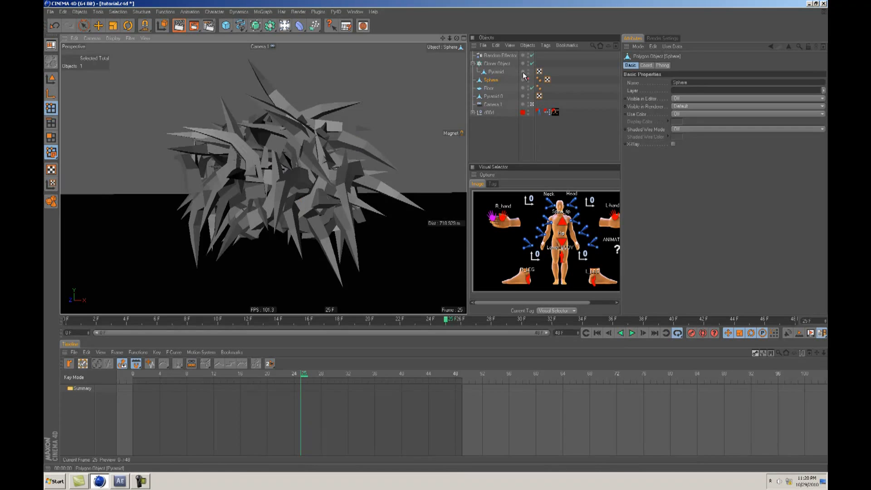
{"action": "left_click", "coordinate": [495, 140]}
{"action": "left_click_drag", "start_coordinate": [437, 228], "coordinate": [436, 239], "text": "alt"}
{"action": "left_click", "coordinate": [529, 80]}
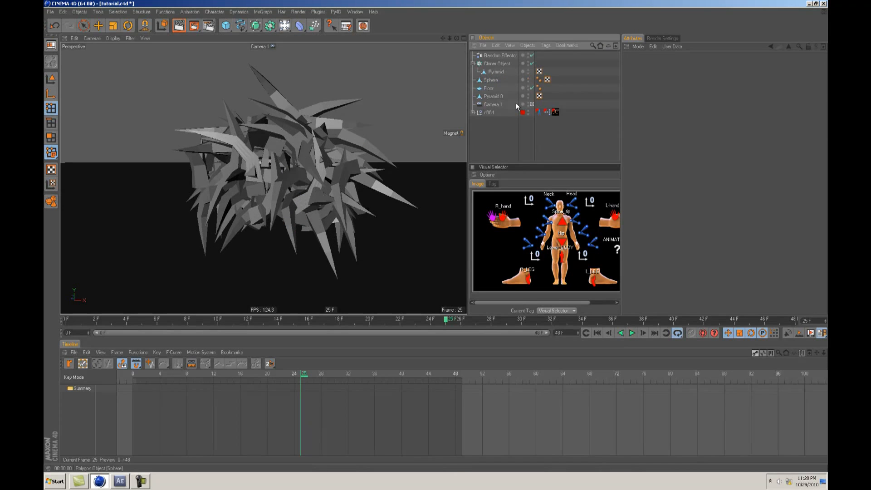
{"action": "left_click_drag", "start_coordinate": [275, 210], "coordinate": [271, 186], "text": "alt"}
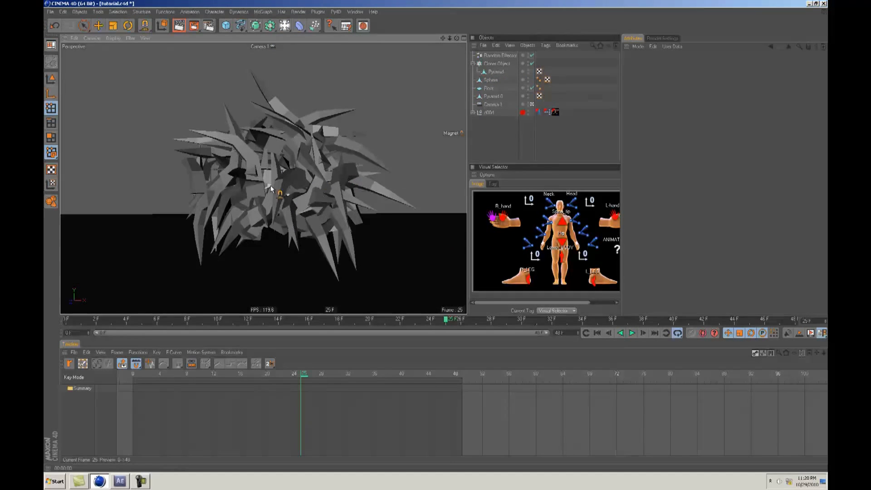
Step: Reshape further areas of the hemisphere with the Magnet tool so the strands spread differently
{"action": "left_click", "coordinate": [499, 81]}
{"action": "left_click_drag", "start_coordinate": [290, 181], "coordinate": [447, 247], "text": "alt"}
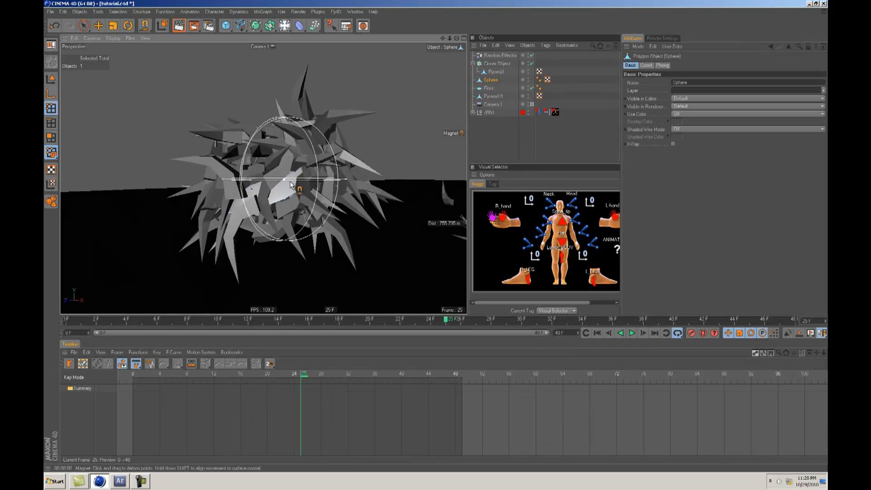
{"action": "left_click_drag", "start_coordinate": [267, 166], "coordinate": [436, 236], "text": "alt"}
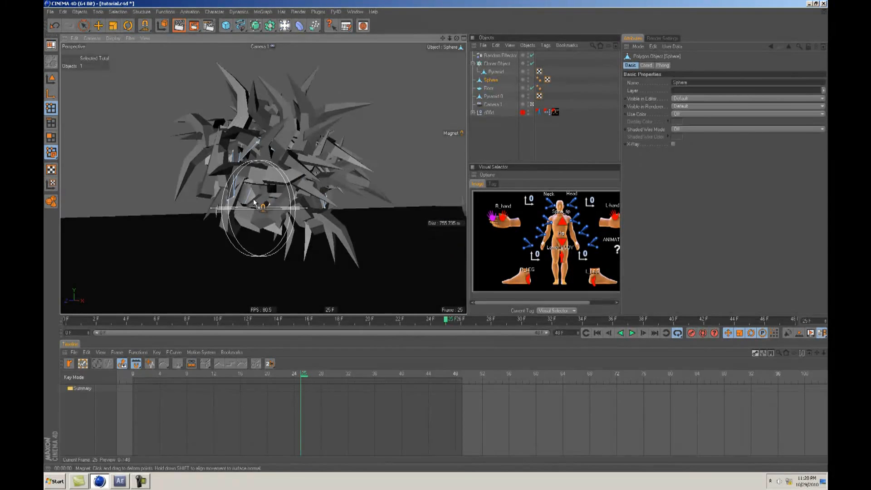
{"action": "left_click_drag", "start_coordinate": [278, 213], "coordinate": [292, 229]}
{"action": "left_click_drag", "start_coordinate": [239, 141], "coordinate": [229, 131]}
Step: Return to model editing mode and hide the hemisphere from the viewport
{"action": "left_click", "coordinate": [51, 79]}
{"action": "left_click_drag", "start_coordinate": [437, 235], "coordinate": [437, 237], "text": "alt"}
{"action": "double_click", "coordinate": [527, 80]}
{"action": "right_click_drag", "start_coordinate": [437, 236], "coordinate": [434, 237], "text": "alt"}
{"action": "right_click_drag", "start_coordinate": [315, 152], "coordinate": [435, 236], "text": "alt"}
{"action": "left_click_drag", "start_coordinate": [435, 236], "coordinate": [436, 236], "text": "alt"}
Step: Convert the Cloner into editable geometry and expand it to list the individual pyramid strands
{"action": "left_click", "coordinate": [496, 64]}
{"action": "left_click_drag", "start_coordinate": [286, 182], "coordinate": [285, 182], "text": "alt"}
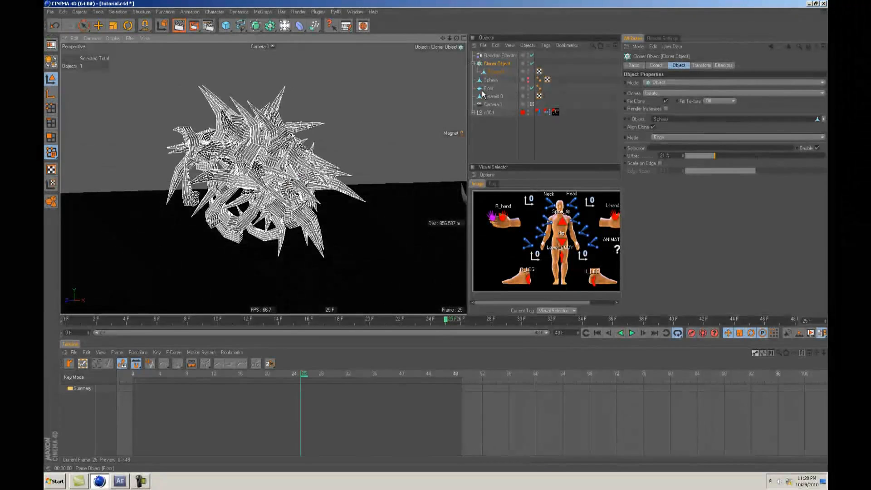
{"action": "key", "text": "c"}
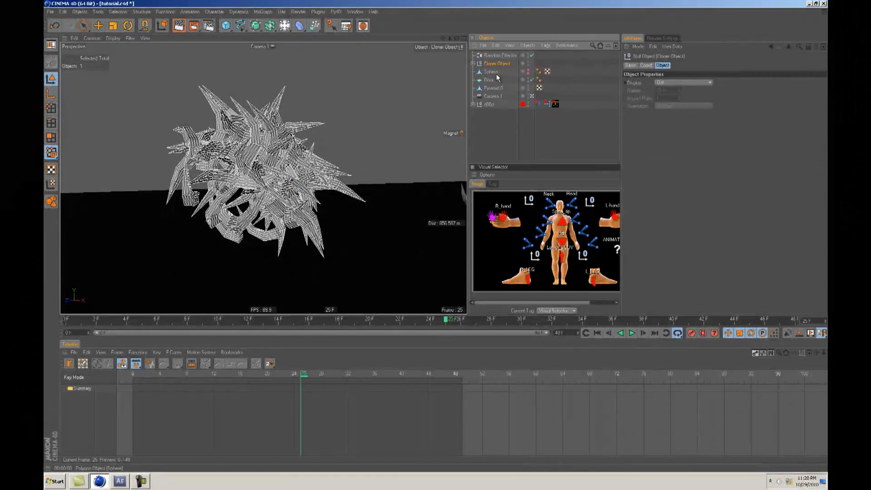
{"action": "left_click", "coordinate": [472, 64]}
Step: Delete two unwanted pyramid strands near the lower front of the hair
{"action": "left_click", "coordinate": [498, 129]}
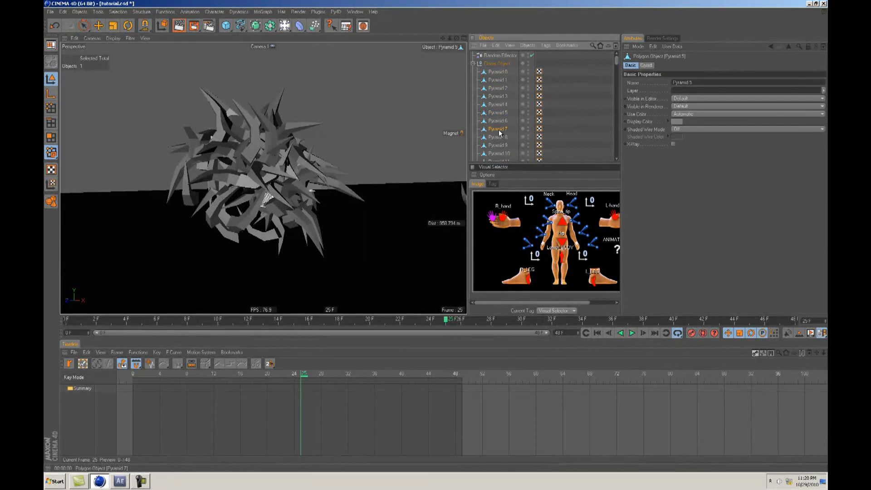
{"action": "key", "text": "e"}
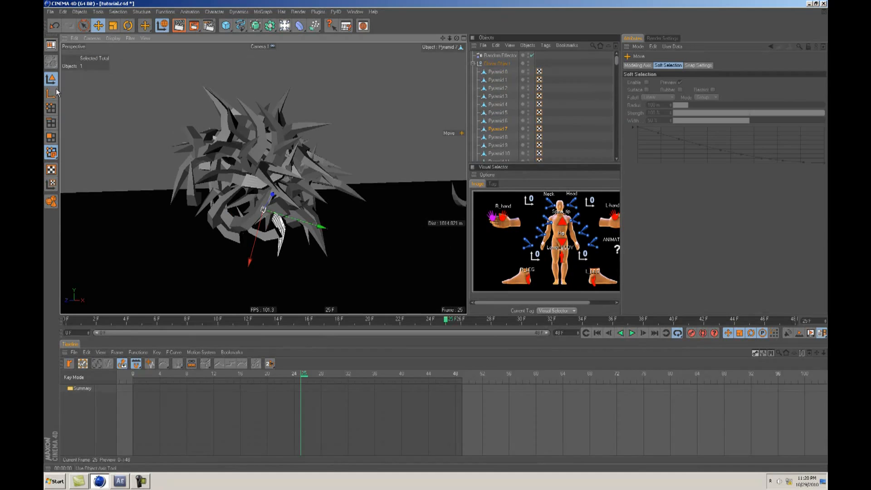
{"action": "left_click", "coordinate": [272, 210]}
{"action": "key", "text": "Delete"}
{"action": "left_click", "coordinate": [268, 212]}
{"action": "key", "text": "Delete"}
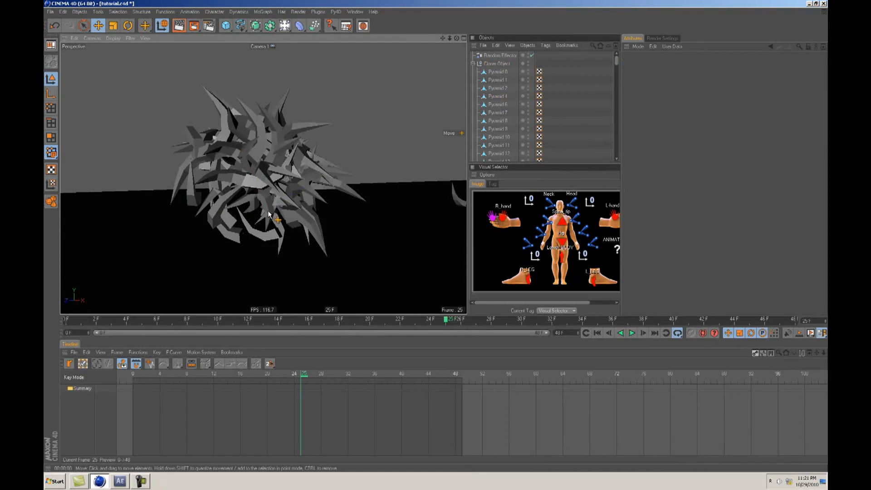
Step: Add a sphere as a stand-in head and position it beneath the hair strands
{"action": "scroll", "coordinate": [281, 212], "scroll_direction": "down", "scroll_amount": 4}
{"action": "mouse_move", "coordinate": [434, 236]}
{"action": "left_mouse_down", "text": "alt"}
{"action": "mouse_move", "coordinate": [409, 234]}
{"action": "mouse_move", "coordinate": [435, 236]}
{"action": "left_mouse_up", "text": "alt"}
{"action": "middle_click_drag", "start_coordinate": [435, 236], "coordinate": [437, 235], "text": "alt"}
{"action": "left_click_drag", "start_coordinate": [227, 26], "coordinate": [301, 33]}
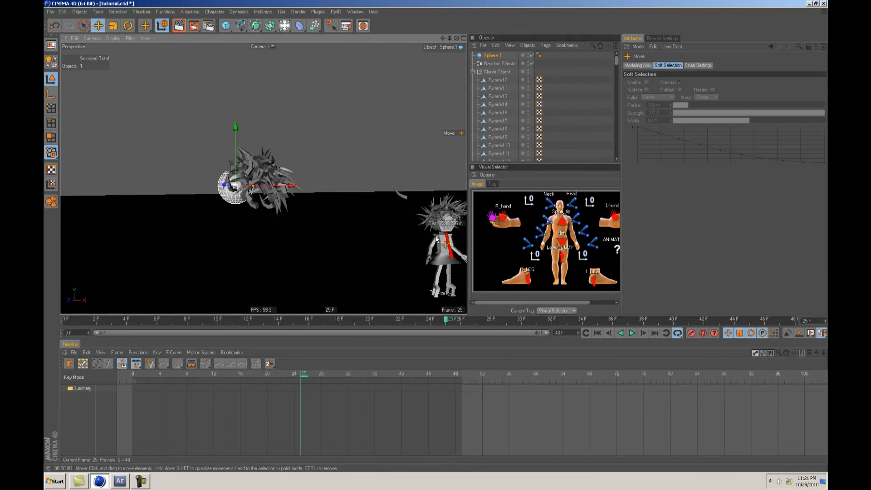
{"action": "scroll", "coordinate": [438, 236], "scroll_direction": "up", "scroll_amount": 3}
{"action": "scroll", "coordinate": [436, 236], "scroll_direction": "up", "scroll_amount": 3}
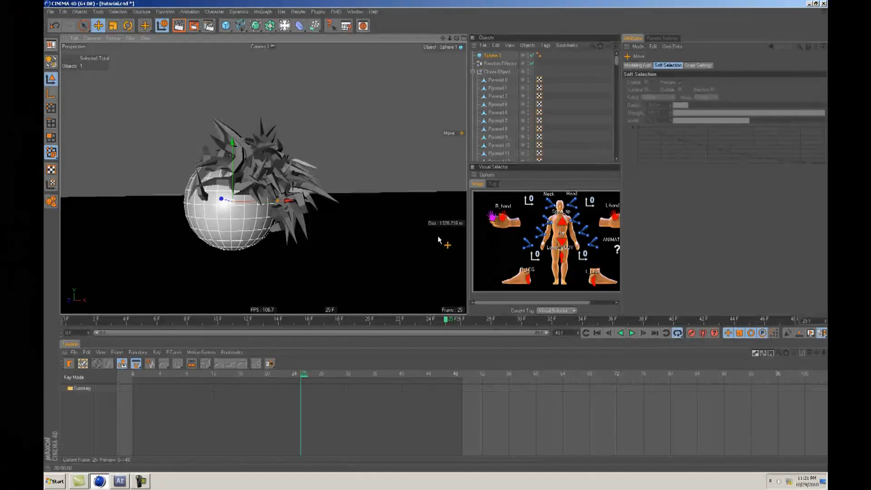
{"action": "left_click_drag", "start_coordinate": [436, 235], "coordinate": [434, 236]}
{"action": "left_click_drag", "start_coordinate": [325, 224], "coordinate": [435, 238]}
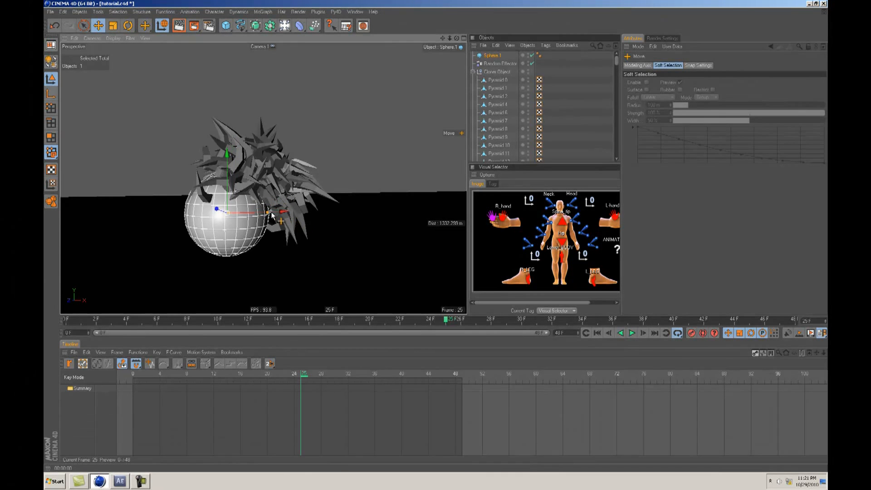
Step: Make the new head sphere an editable polygon object
{"action": "scroll", "coordinate": [329, 246], "scroll_direction": "up", "scroll_amount": 2}
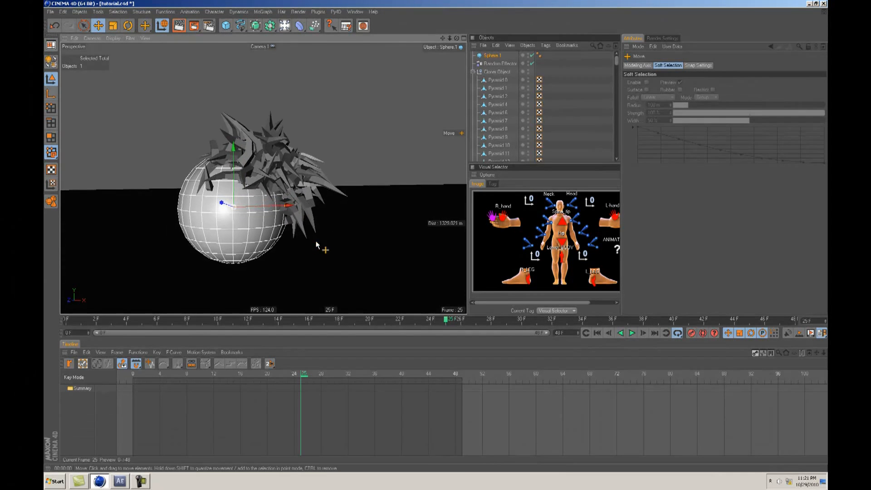
{"action": "scroll", "coordinate": [315, 244], "scroll_direction": "up", "scroll_amount": 2}
{"action": "key", "text": "c"}
{"action": "scroll", "coordinate": [307, 241], "scroll_direction": "up", "scroll_amount": 1}
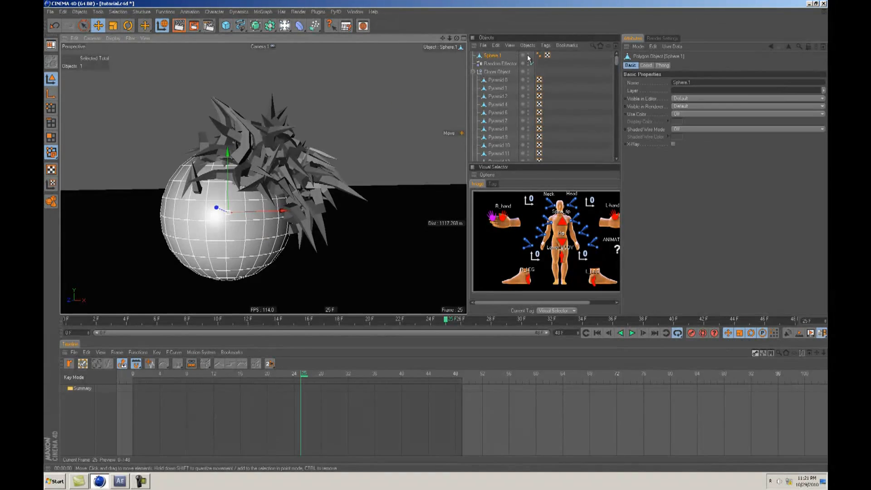
Step: Duplicate the strand group, then rotate and move the copy onto the uncovered side of the head sphere
{"action": "left_click", "coordinate": [472, 72]}
{"action": "left_click", "coordinate": [490, 72]}
{"action": "left_click_drag", "start_coordinate": [309, 211], "coordinate": [320, 188], "text": "alt"}
{"action": "left_click_drag", "start_coordinate": [436, 237], "coordinate": [442, 239], "text": "alt"}
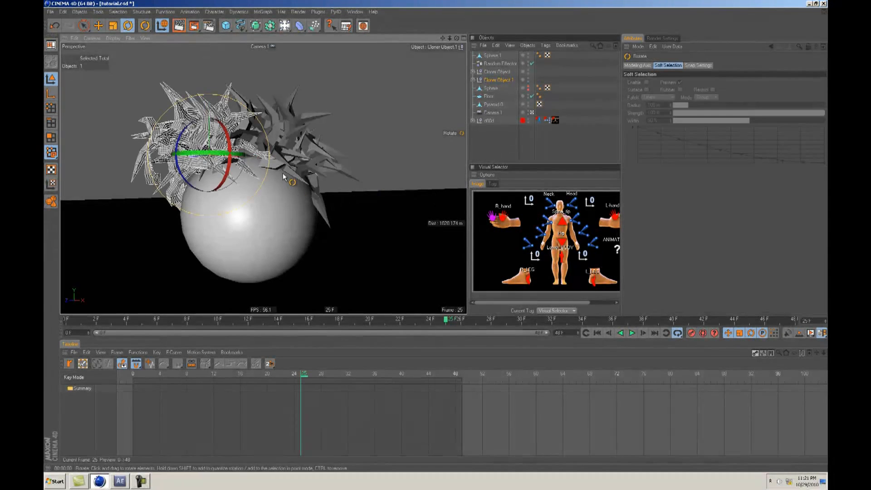
{"action": "left_click_drag", "start_coordinate": [187, 134], "coordinate": [187, 172]}
{"action": "left_click_drag", "start_coordinate": [316, 213], "coordinate": [362, 174], "text": "alt"}
{"action": "key", "text": "e"}
{"action": "left_click", "coordinate": [362, 174]}
{"action": "left_click", "coordinate": [288, 205]}
{"action": "left_click_drag", "start_coordinate": [295, 207], "coordinate": [437, 237], "text": "alt"}
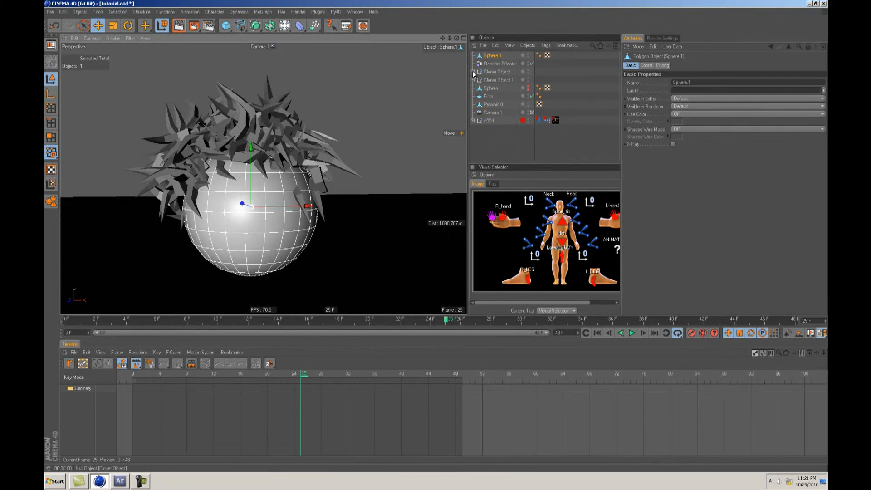
Step: Inspect a single pyramid strand inside the original strand group and clear the selection
{"action": "left_click", "coordinate": [487, 56]}
{"action": "left_click", "coordinate": [473, 72]}
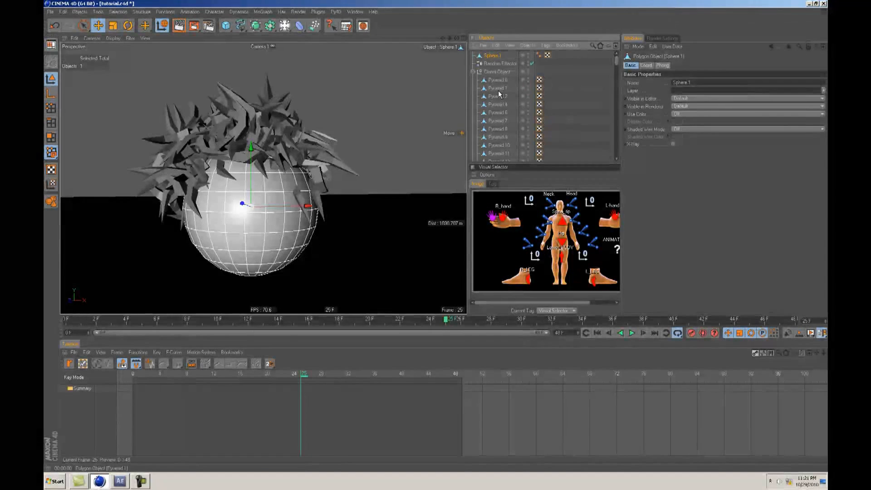
{"action": "left_click", "coordinate": [498, 112]}
{"action": "left_click", "coordinate": [473, 72]}
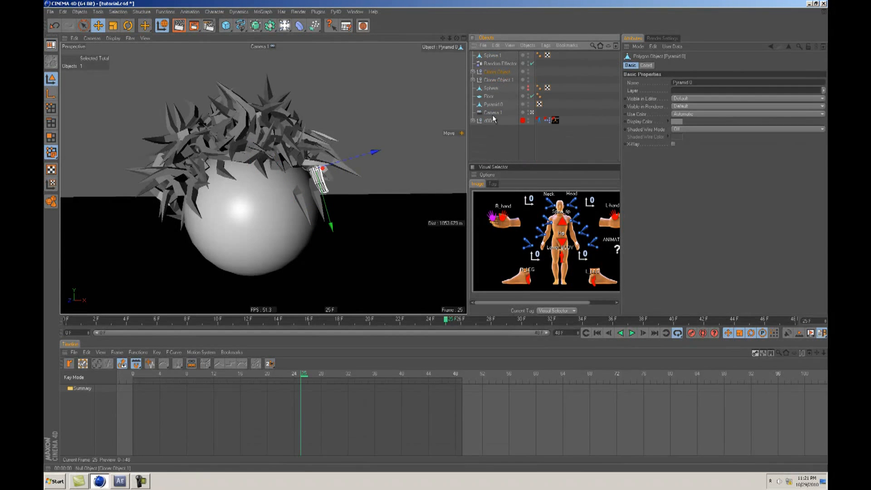
{"action": "left_click", "coordinate": [496, 128]}
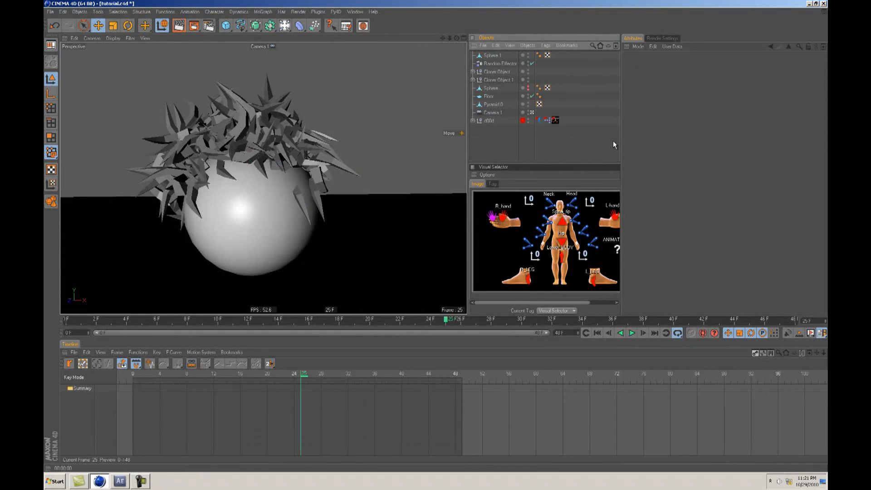
Step: Check the pyramids inside the original strand group and add a MoGraph Fracture object to the scene
{"action": "left_click_drag", "start_coordinate": [622, 140], "coordinate": [670, 141]}
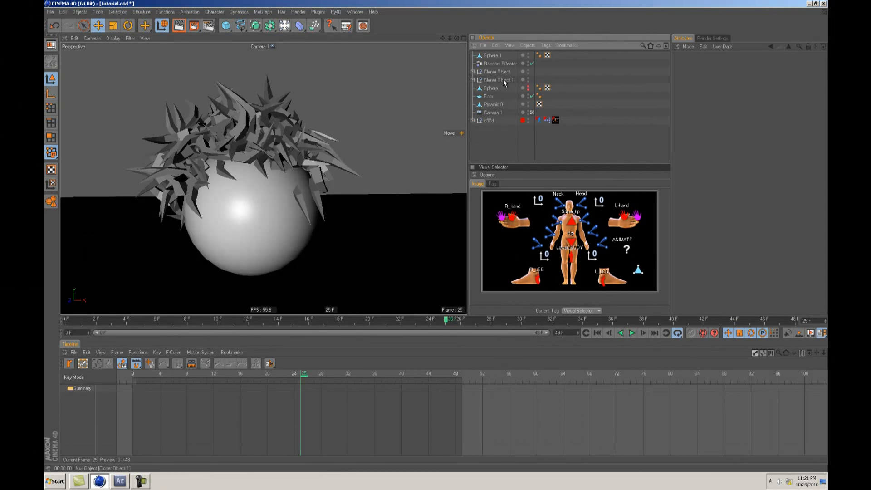
{"action": "left_click", "coordinate": [473, 71]}
{"action": "left_click", "coordinate": [497, 96]}
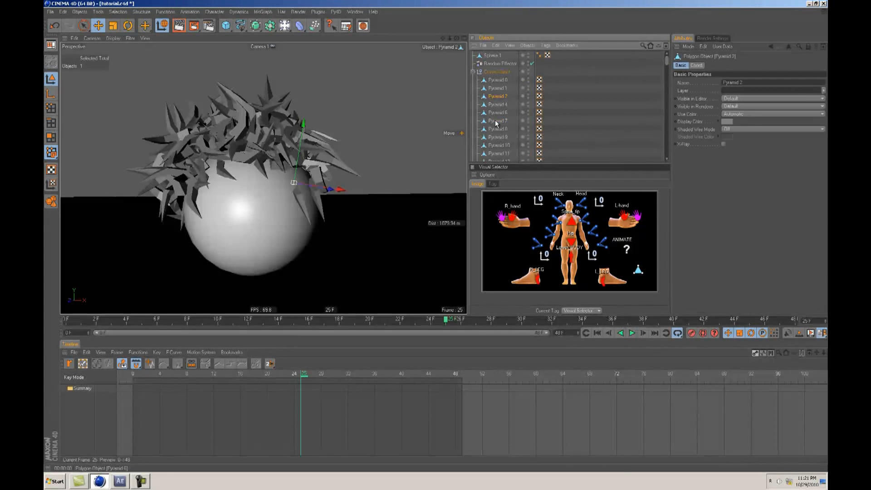
{"action": "left_click", "coordinate": [473, 72]}
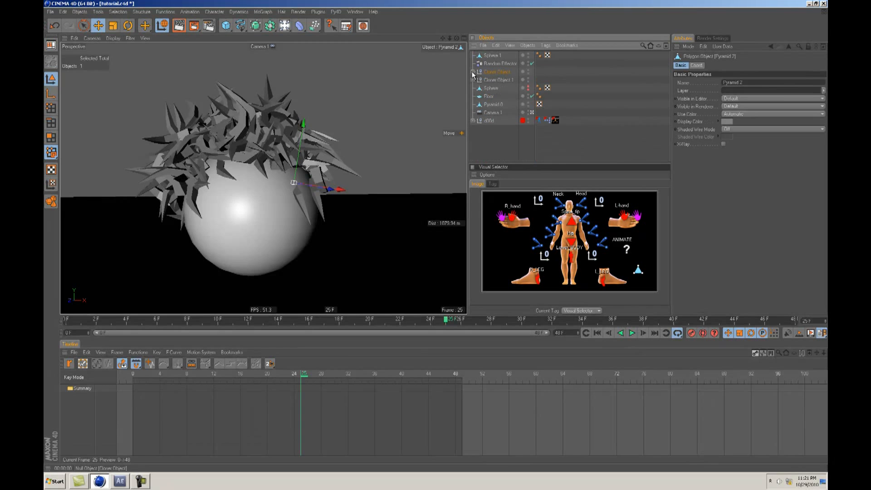
{"action": "left_click", "coordinate": [262, 12]}
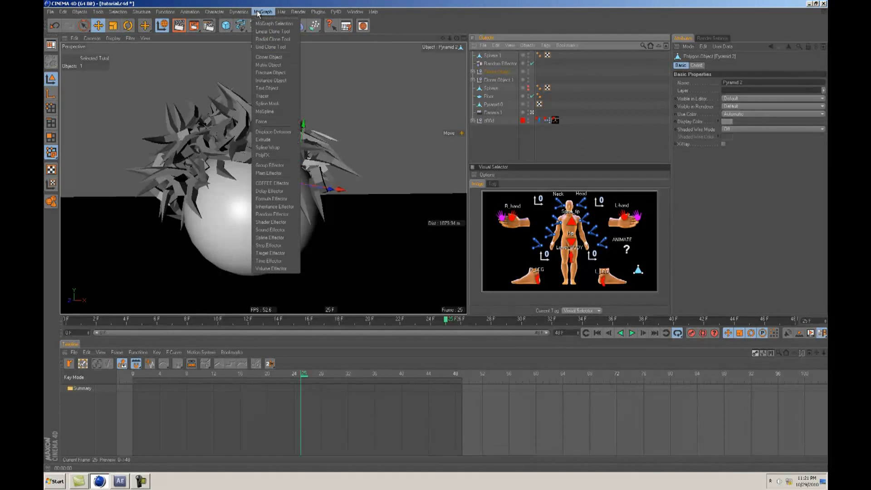
{"action": "left_click", "coordinate": [273, 72]}
{"action": "left_click", "coordinate": [472, 89]}
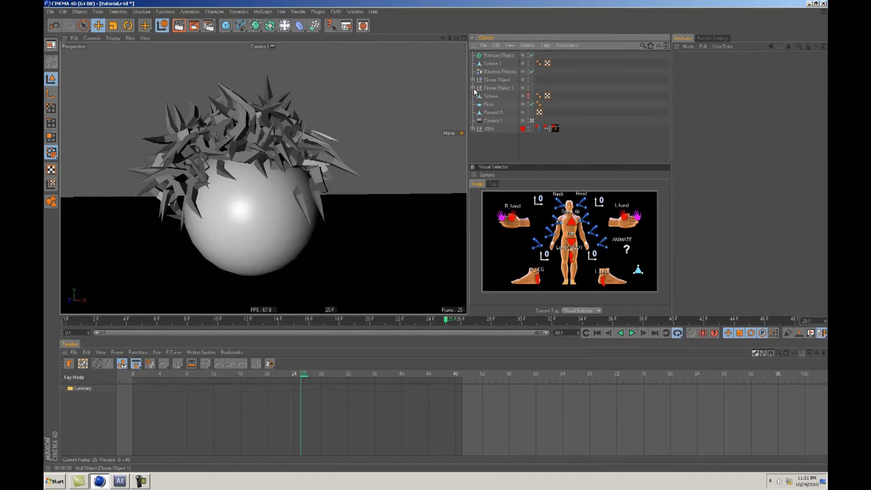
Step: Move all the pyramid strands from the duplicated Cloner Object.1 group into the Fracture object
{"action": "left_click", "coordinate": [473, 88]}
{"action": "scroll", "coordinate": [488, 95], "scroll_direction": "down", "scroll_amount": 10}
{"action": "scroll", "coordinate": [488, 97], "scroll_direction": "down", "scroll_amount": 10}
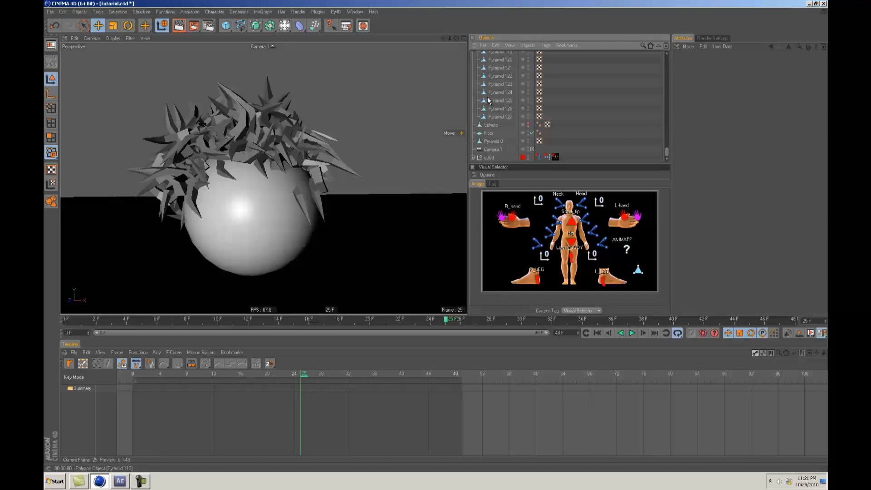
{"action": "left_click", "coordinate": [501, 117]}
{"action": "scroll", "coordinate": [522, 107], "scroll_direction": "up", "scroll_amount": 6}
{"action": "scroll", "coordinate": [518, 106], "scroll_direction": "up", "scroll_amount": 15}
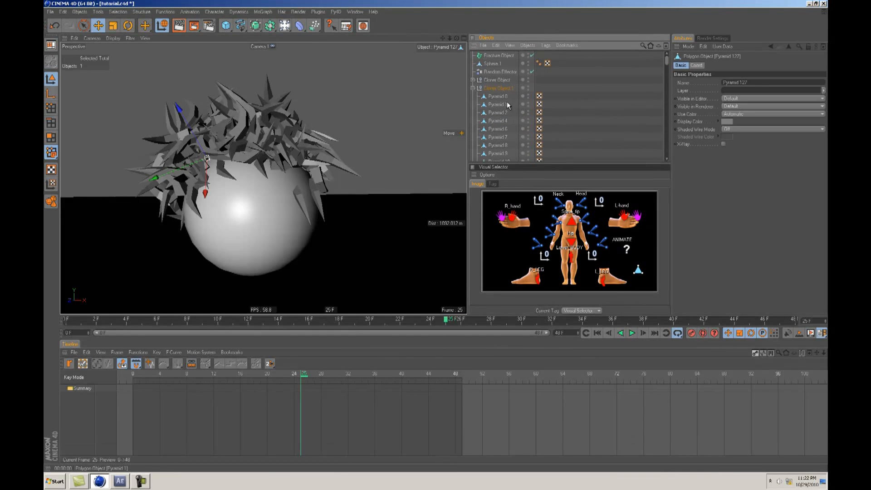
{"action": "left_click", "coordinate": [498, 97], "text": "shift"}
{"action": "left_click_drag", "start_coordinate": [493, 70], "coordinate": [491, 55]}
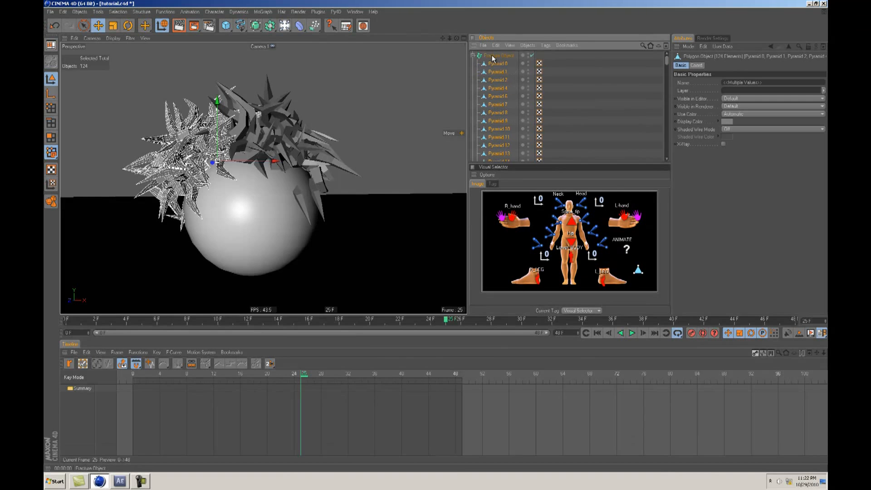
{"action": "left_click", "coordinate": [472, 56]}
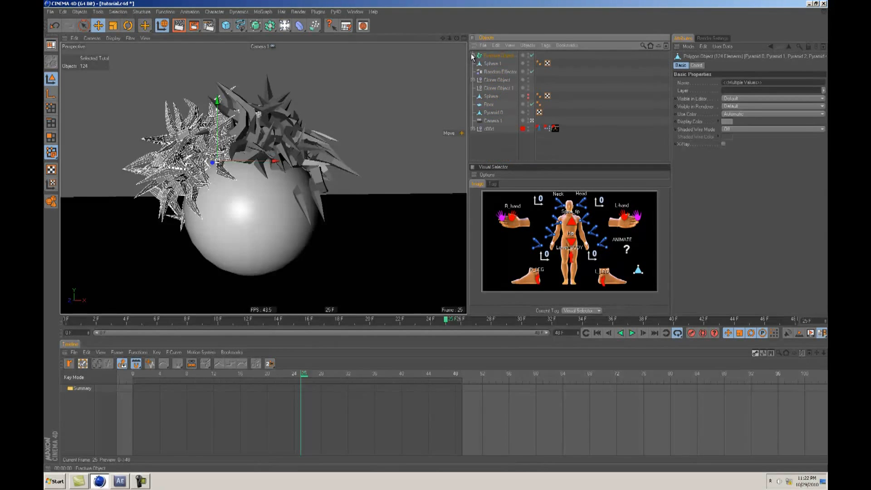
Step: Move all the pyramid strands from the original Cloner Object group into the Fracture object and clear the selection
{"action": "left_click", "coordinate": [472, 79]}
{"action": "scroll", "coordinate": [490, 98], "scroll_direction": "down", "scroll_amount": 10}
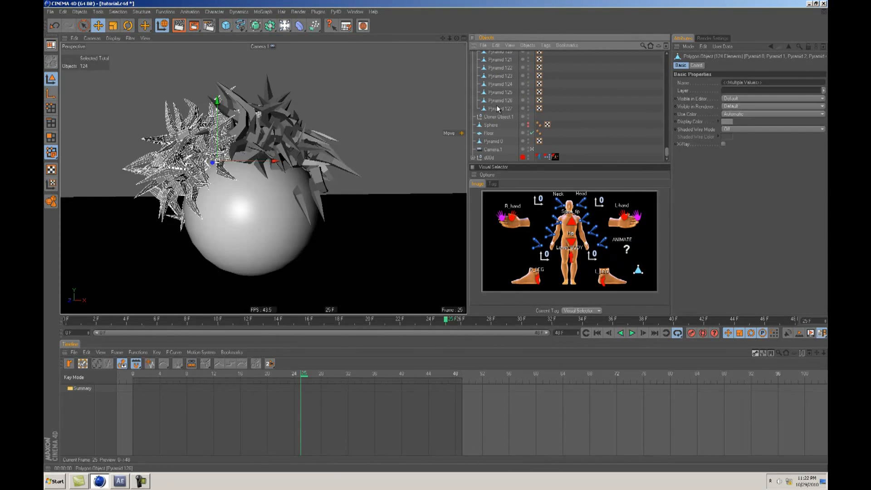
{"action": "left_click", "coordinate": [498, 108]}
{"action": "scroll", "coordinate": [510, 83], "scroll_direction": "up", "scroll_amount": 20}
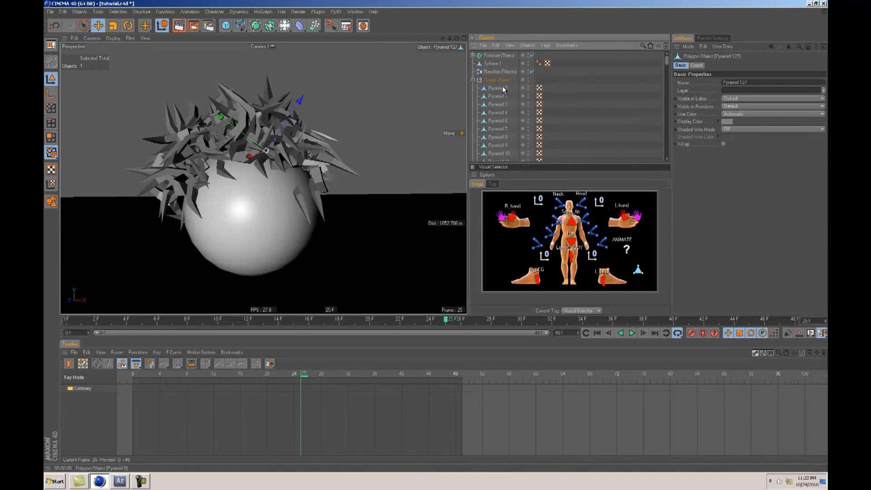
{"action": "left_click", "coordinate": [501, 88], "text": "shift"}
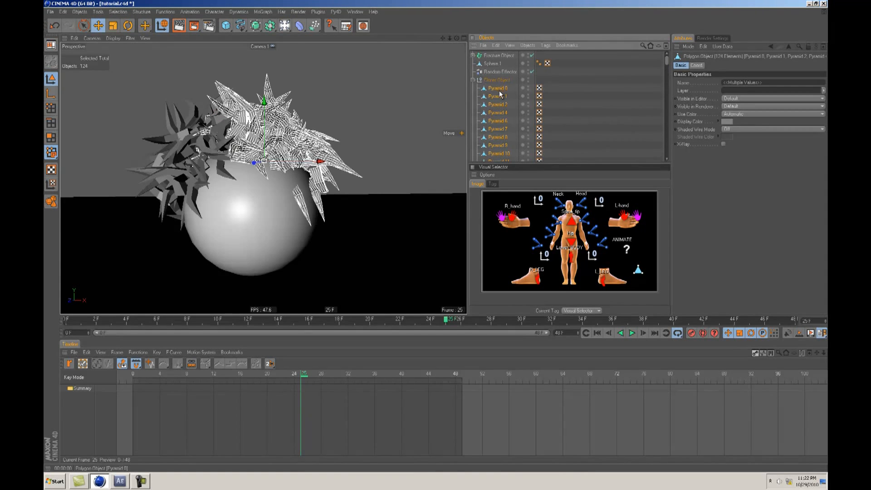
{"action": "left_click", "coordinate": [494, 56]}
{"action": "left_click", "coordinate": [473, 56]}
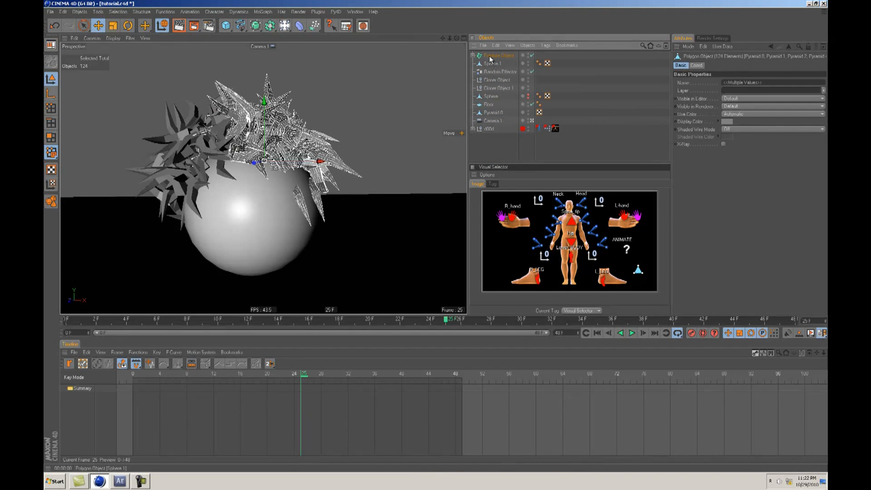
{"action": "left_click", "coordinate": [505, 137]}
Step: Return the animation to frame 0 and add a Formula effector to the Fracture object
{"action": "left_click", "coordinate": [499, 56]}
{"action": "left_click_drag", "start_coordinate": [440, 226], "coordinate": [432, 237], "text": "alt"}
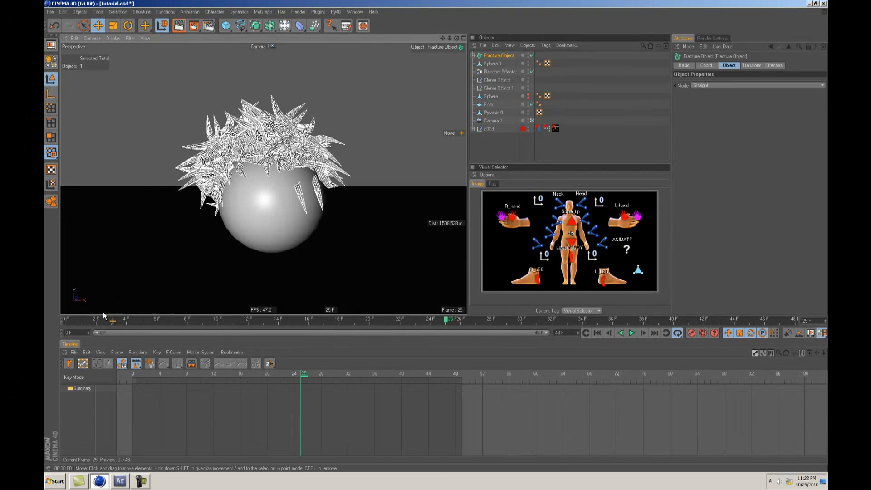
{"action": "left_click_drag", "start_coordinate": [104, 319], "coordinate": [66, 321]}
{"action": "left_click_drag", "start_coordinate": [180, 328], "coordinate": [65, 323]}
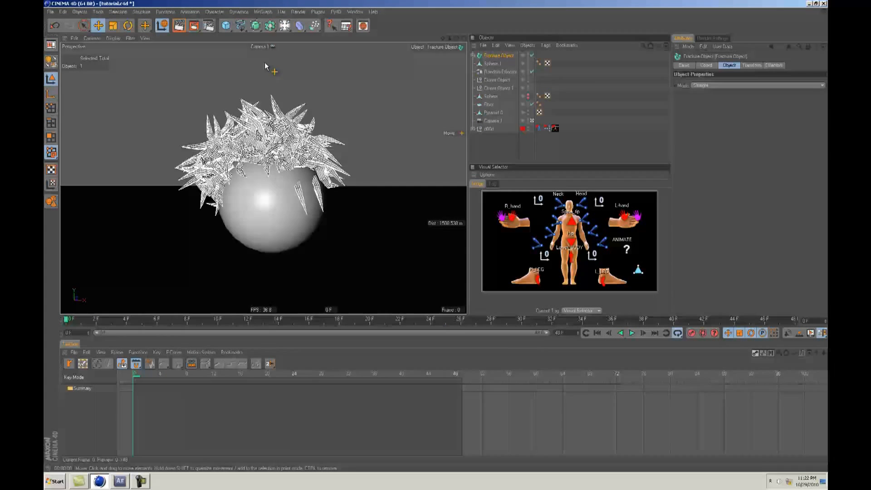
{"action": "left_click", "coordinate": [263, 12]}
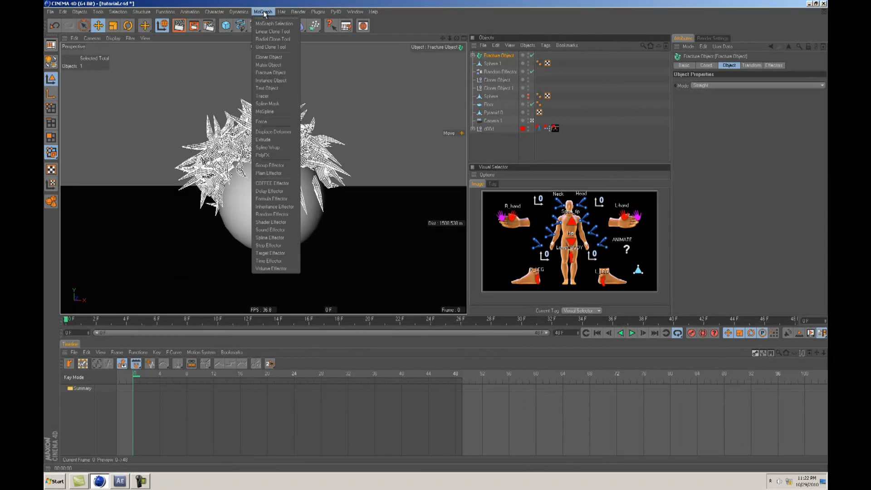
{"action": "left_click", "coordinate": [271, 198]}
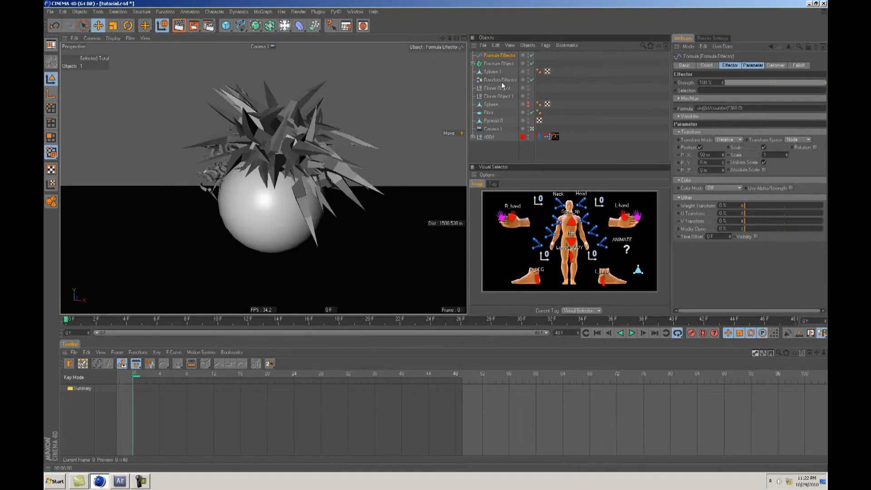
Step: Play the animation and set the Formula effector's position offsets to 2 m on X, Y and Z
{"action": "left_click", "coordinate": [632, 334]}
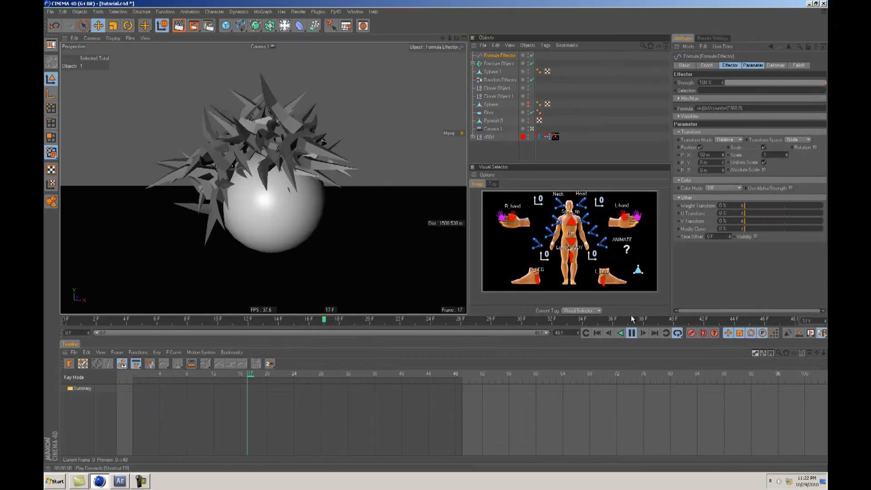
{"action": "left_click_drag", "start_coordinate": [713, 155], "coordinate": [647, 158]}
{"action": "type", "text": "2"}
{"action": "key", "text": "Tab"}
{"action": "type", "text": "2"}
{"action": "key", "text": "Tab"}
{"action": "type", "text": "2"}
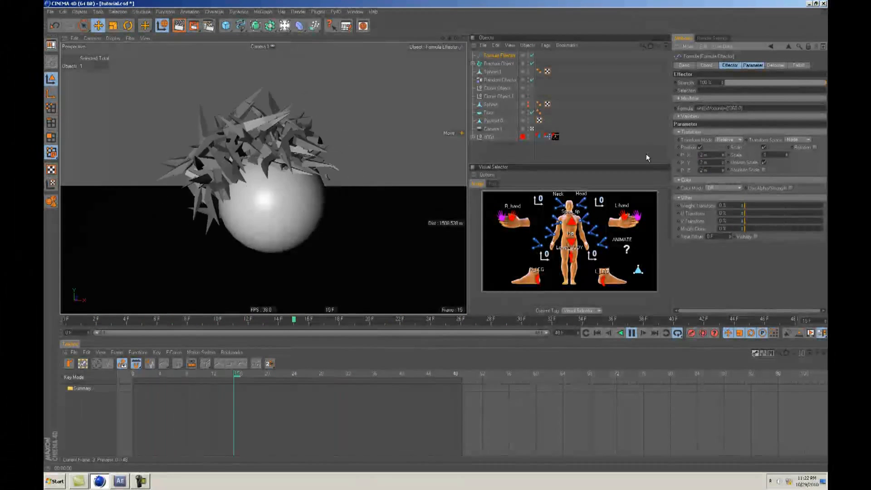
Step: Try position offsets of 1 on all three axes, and switch off the effector's position and scale transforms
{"action": "left_click_drag", "start_coordinate": [714, 155], "coordinate": [678, 154]}
{"action": "type", "text": "1"}
{"action": "key", "text": "Tab"}
{"action": "type", "text": "1"}
{"action": "key", "text": "Tab"}
{"action": "type", "text": "1"}
{"action": "left_click", "coordinate": [699, 148]}
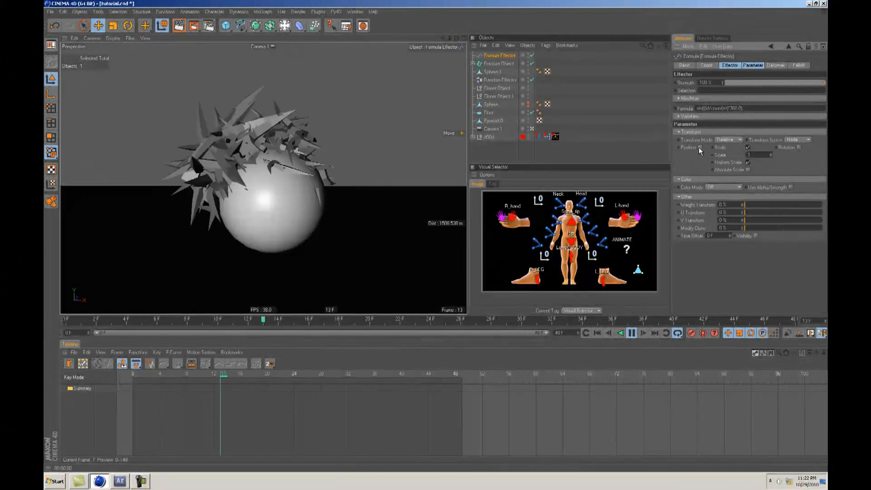
{"action": "left_click", "coordinate": [747, 147]}
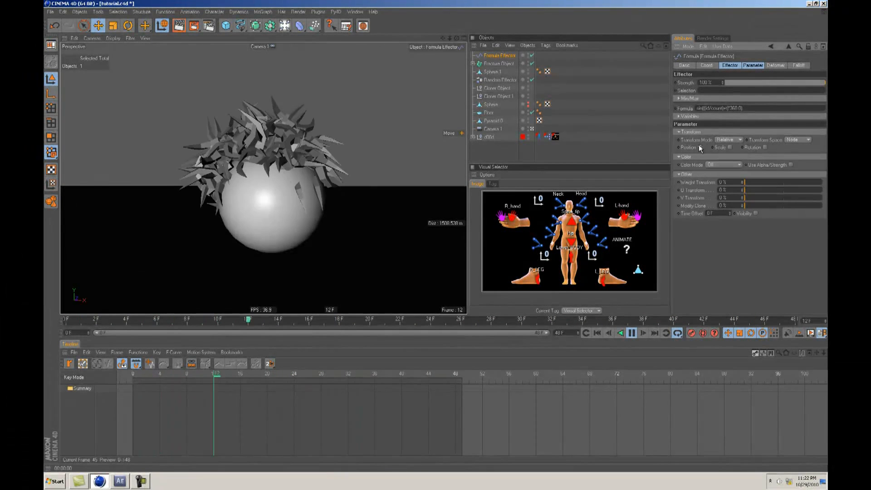
Step: Re-enable the Formula effector's position transform with offsets of 2 m on X, Y and Z
{"action": "left_click", "coordinate": [699, 148]}
{"action": "left_click_drag", "start_coordinate": [714, 156], "coordinate": [625, 145]}
{"action": "type", "text": "2"}
{"action": "key", "text": "Tab"}
{"action": "type", "text": "2"}
{"action": "key", "text": "Tab"}
{"action": "type", "text": "2"}
{"action": "key", "text": "Return"}
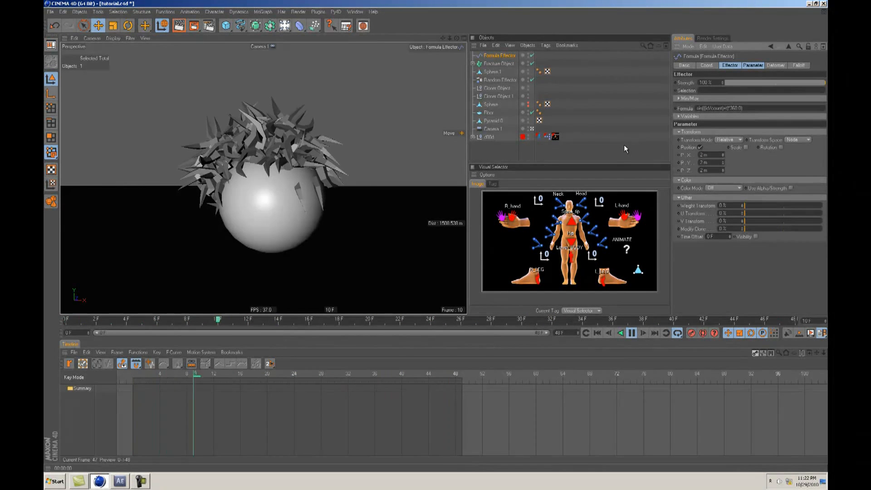
Step: Enable the Formula effector's scale transform with a value of 0.1, leaving rotation off
{"action": "left_click", "coordinate": [746, 148]}
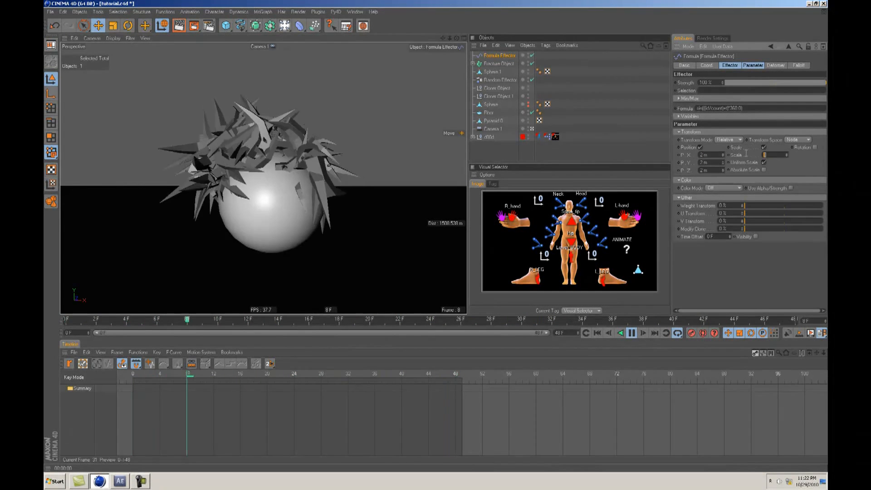
{"action": "type", "text": "0.1"}
{"action": "key", "text": "Return"}
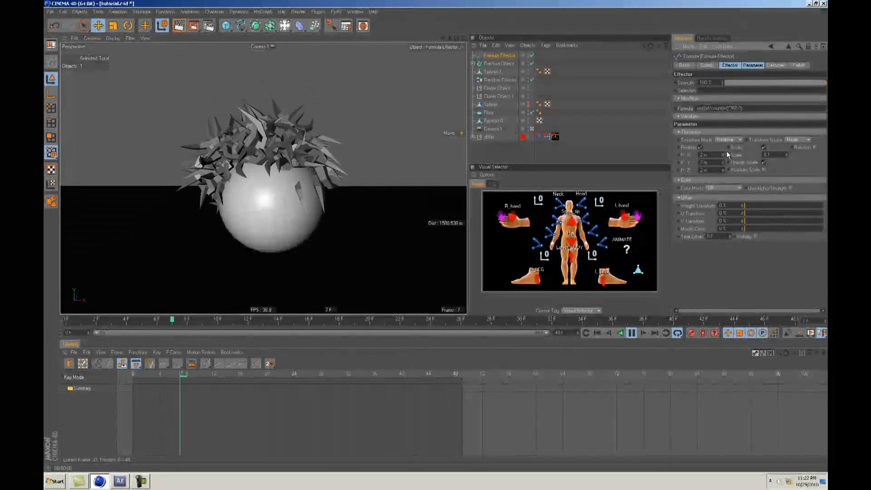
{"action": "left_click", "coordinate": [814, 148]}
{"action": "left_click", "coordinate": [815, 148]}
Step: Examine the moving strands up close and compare them with the finished doll's hair
{"action": "left_click_drag", "start_coordinate": [263, 127], "coordinate": [279, 159], "text": "alt"}
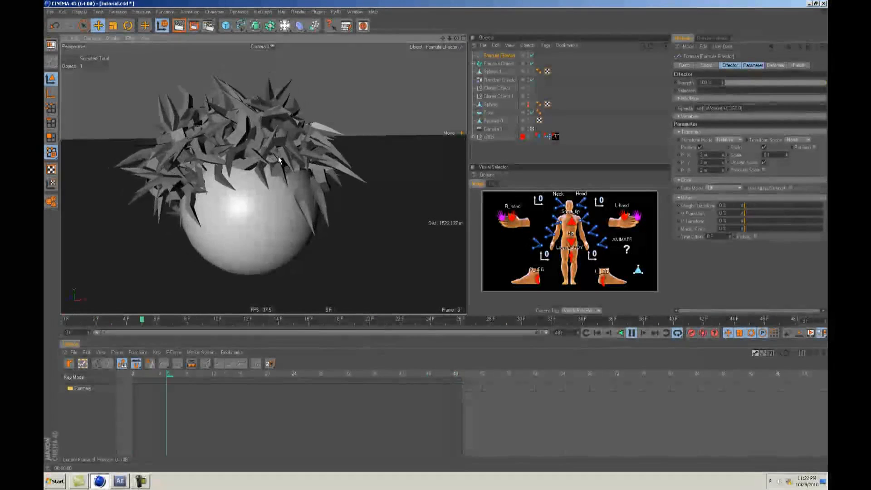
{"action": "right_click_drag", "start_coordinate": [279, 156], "coordinate": [432, 235], "text": "alt"}
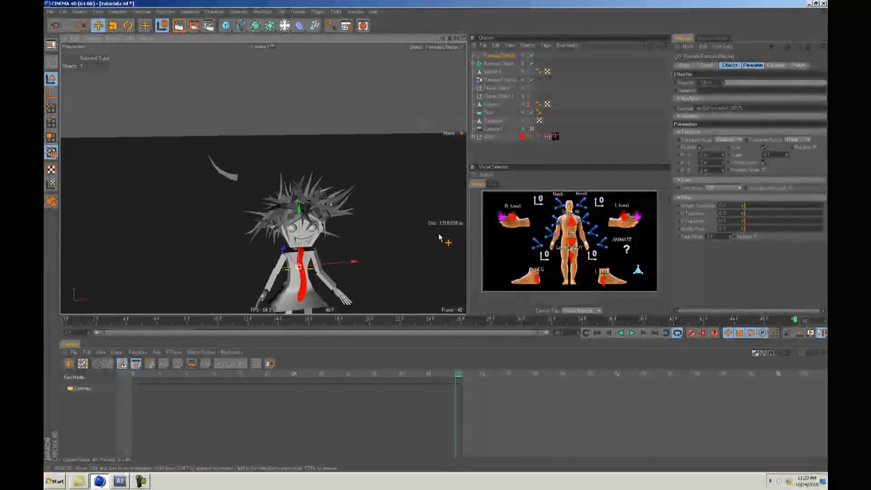
{"action": "scroll", "coordinate": [436, 235], "scroll_direction": "up", "scroll_amount": 5}
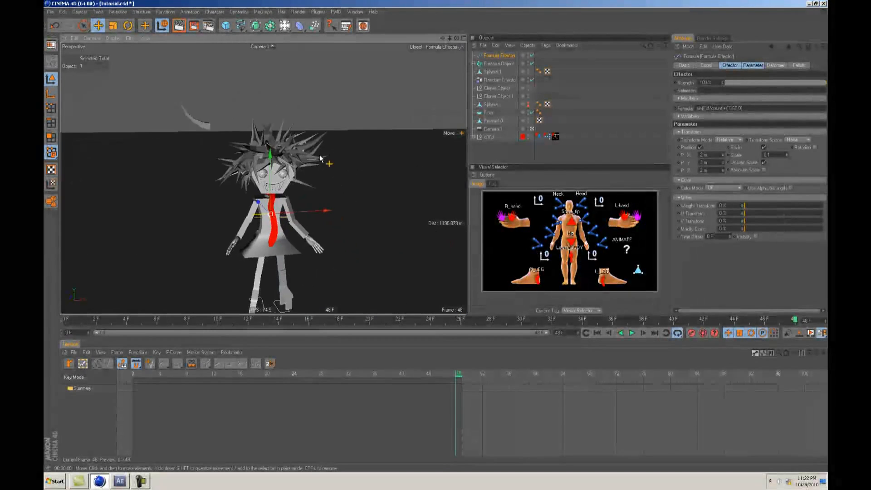
{"action": "left_click", "coordinate": [178, 25]}
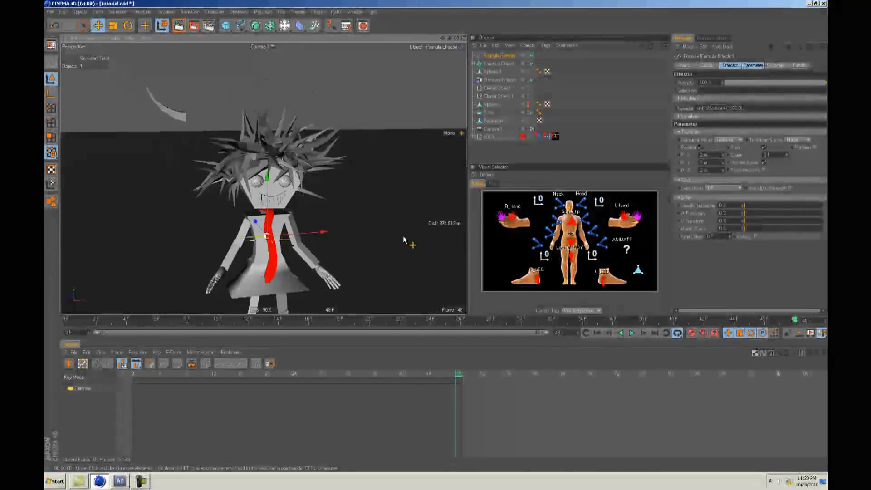
{"action": "scroll", "coordinate": [436, 236], "scroll_direction": "down", "scroll_amount": 5}
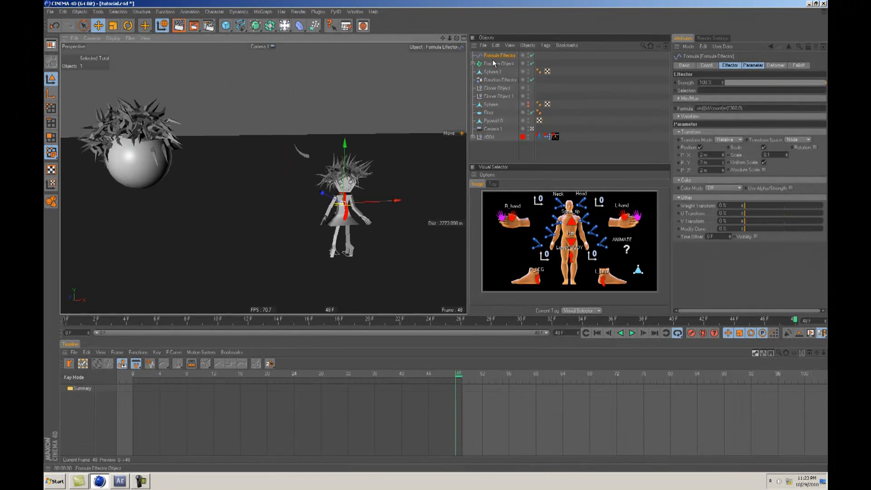
Step: Delete the Formula effector, Fracture object, stand-in head sphere, Random effector and both emptied Cloner groups
{"action": "left_click", "coordinate": [492, 63], "text": "shift"}
{"action": "left_click", "coordinate": [492, 72], "text": "shift"}
{"action": "key", "text": "Delete"}
{"action": "left_click", "coordinate": [494, 55]}
{"action": "key", "text": "Delete"}
{"action": "key", "text": "Delete"}
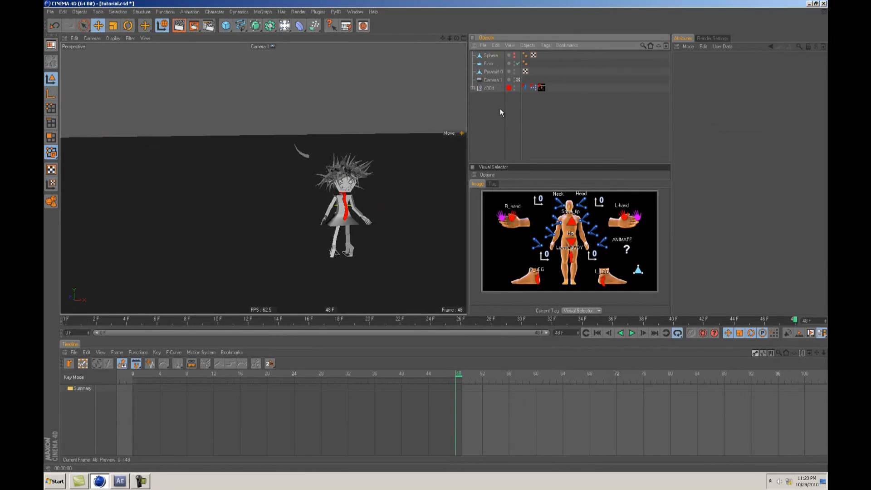
Step: Delete the remaining hidden Sphere and the single pyramid strand, keeping the floor, camera and doll rig
{"action": "left_click", "coordinate": [489, 56]}
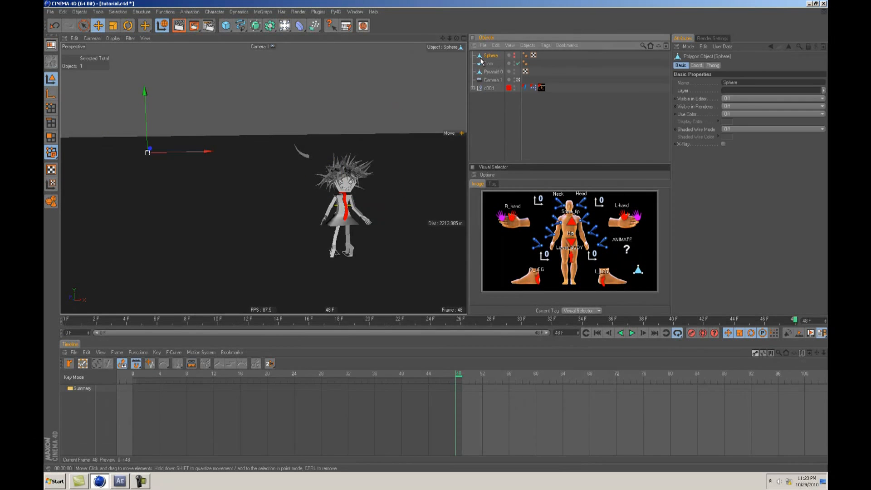
{"action": "key", "text": "Delete"}
{"action": "left_click", "coordinate": [490, 63]}
{"action": "key", "text": "Delete"}
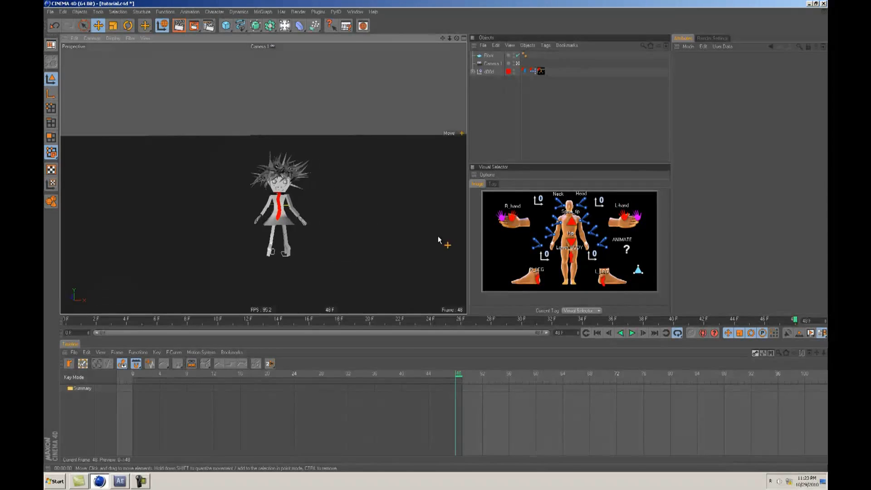
Step: Frame the whole doll, select its R_hand control, and return the animation to frame 0
{"action": "scroll", "coordinate": [445, 240], "scroll_direction": "up", "scroll_amount": 6}
{"action": "scroll", "coordinate": [436, 236], "scroll_direction": "up", "scroll_amount": 4}
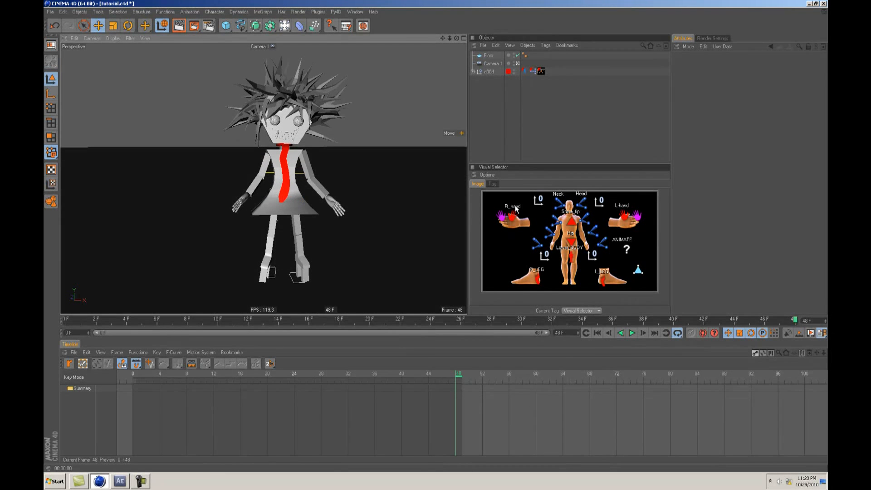
{"action": "left_click", "coordinate": [515, 208]}
{"action": "scroll", "coordinate": [435, 235], "scroll_direction": "down", "scroll_amount": 3}
{"action": "scroll", "coordinate": [438, 235], "scroll_direction": "up", "scroll_amount": 3}
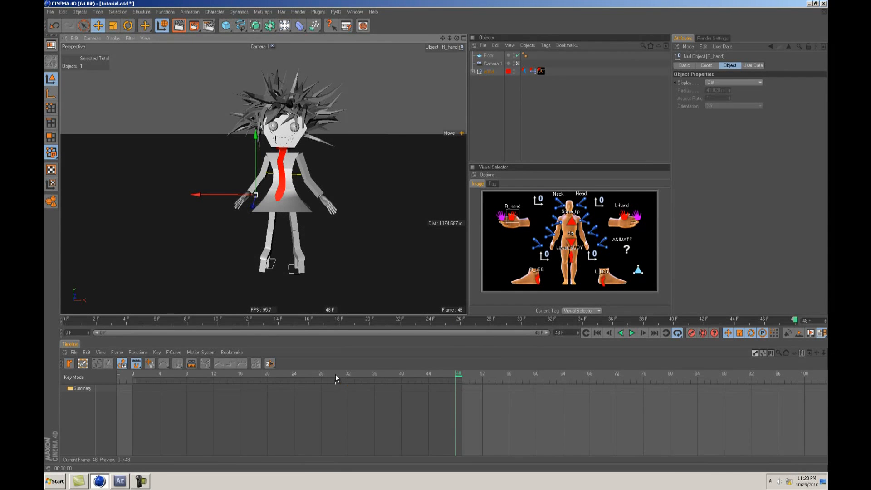
{"action": "left_click_drag", "start_coordinate": [335, 375], "coordinate": [68, 377]}
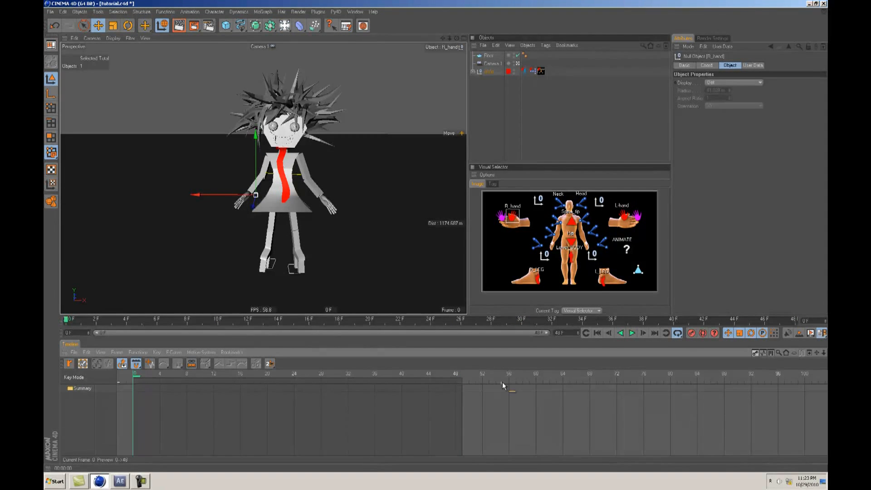
{"action": "scroll", "coordinate": [437, 370], "scroll_direction": "up", "scroll_amount": 4}
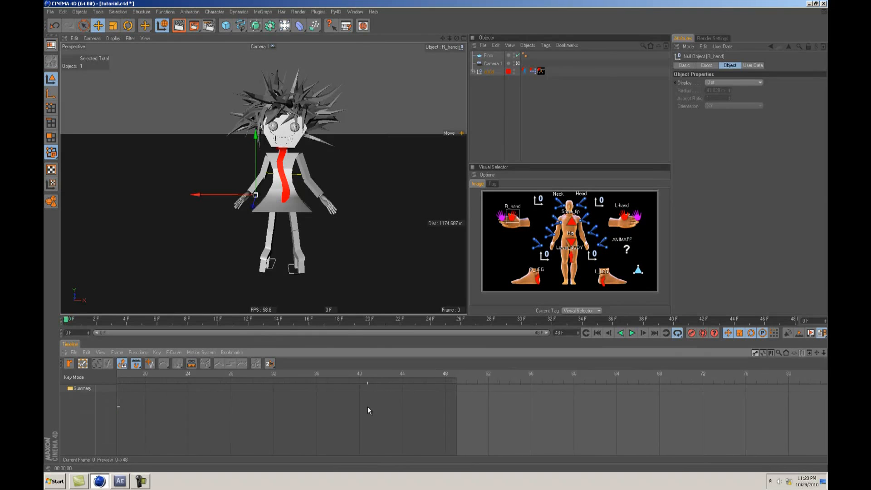
Step: Select the Lower_BODY controller of the character rig and turn on autokeying
{"action": "scroll", "coordinate": [437, 369], "scroll_direction": "up", "scroll_amount": 3}
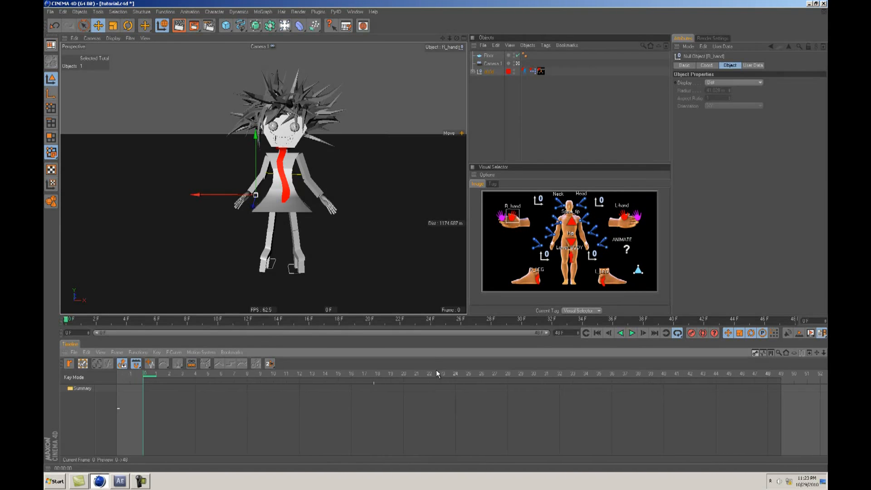
{"action": "left_click", "coordinate": [574, 254]}
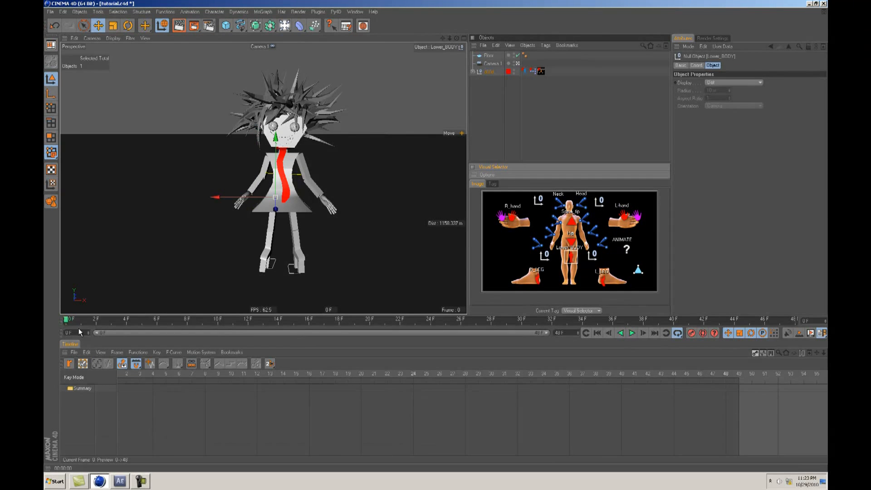
{"action": "key", "text": "F8"}
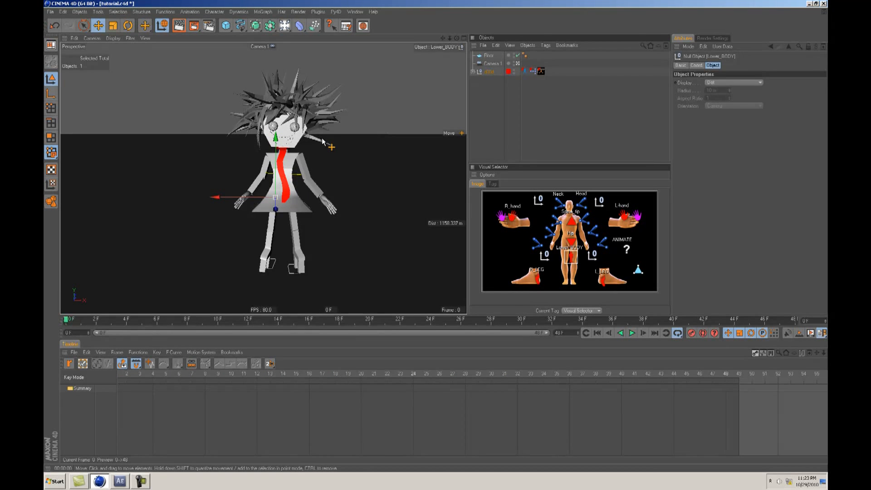
{"action": "mouse_move", "coordinate": [426, 235]}
{"action": "left_mouse_down", "text": "alt"}
{"action": "mouse_move", "coordinate": [449, 235]}
{"action": "mouse_move", "coordinate": [435, 236]}
{"action": "left_mouse_up", "text": "alt"}
{"action": "left_click_drag", "start_coordinate": [335, 198], "coordinate": [435, 236]}
{"action": "left_click_drag", "start_coordinate": [271, 138], "coordinate": [436, 238]}
{"action": "left_click", "coordinate": [568, 223]}
{"action": "left_click_drag", "start_coordinate": [271, 85], "coordinate": [428, 240]}
{"action": "left_click", "coordinate": [574, 258]}
{"action": "left_click", "coordinate": [703, 333]}
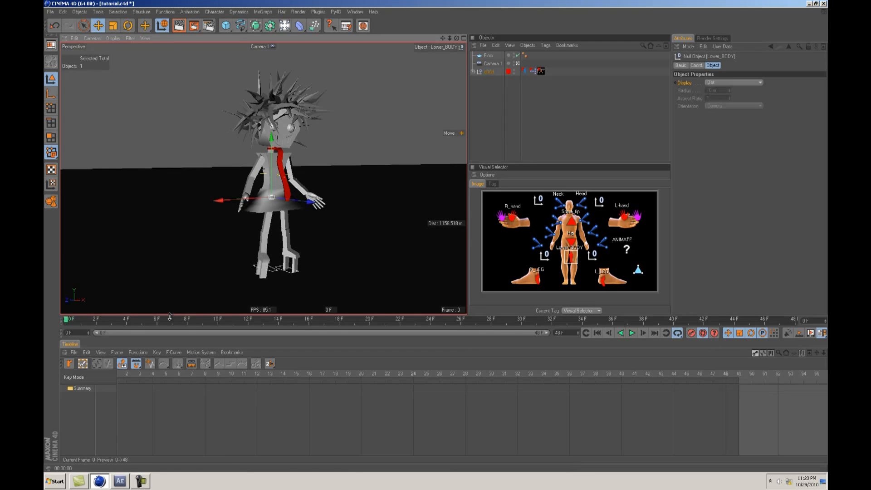
Step: Lower the Lower_BODY controller at frame 3 so the character's knees bend, keying the start of the crouch
{"action": "left_click_drag", "start_coordinate": [172, 303], "coordinate": [182, 279], "text": "alt"}
{"action": "mouse_move", "coordinate": [74, 321]}
{"action": "left_mouse_down"}
{"action": "mouse_move", "coordinate": [193, 321]}
{"action": "mouse_move", "coordinate": [43, 323]}
{"action": "mouse_move", "coordinate": [67, 324]}
{"action": "left_mouse_up"}
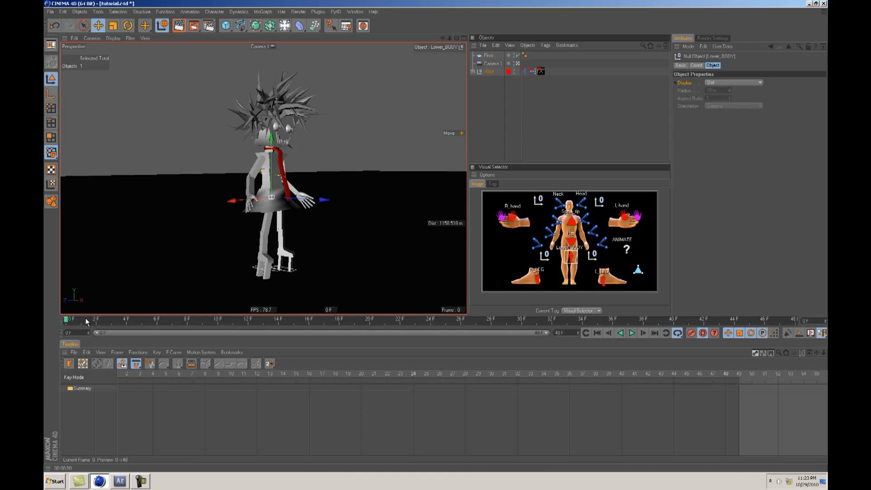
{"action": "left_click_drag", "start_coordinate": [88, 321], "coordinate": [324, 321]}
{"action": "left_click_drag", "start_coordinate": [434, 237], "coordinate": [434, 230], "text": "alt"}
{"action": "left_click_drag", "start_coordinate": [271, 156], "coordinate": [271, 79]}
{"action": "key", "text": "ctrl+z"}
{"action": "left_click_drag", "start_coordinate": [361, 431], "coordinate": [310, 378]}
{"action": "scroll", "coordinate": [404, 419], "scroll_direction": "down", "scroll_amount": 3}
{"action": "left_click_drag", "start_coordinate": [395, 388], "coordinate": [297, 375]}
{"action": "left_click", "coordinate": [285, 376]}
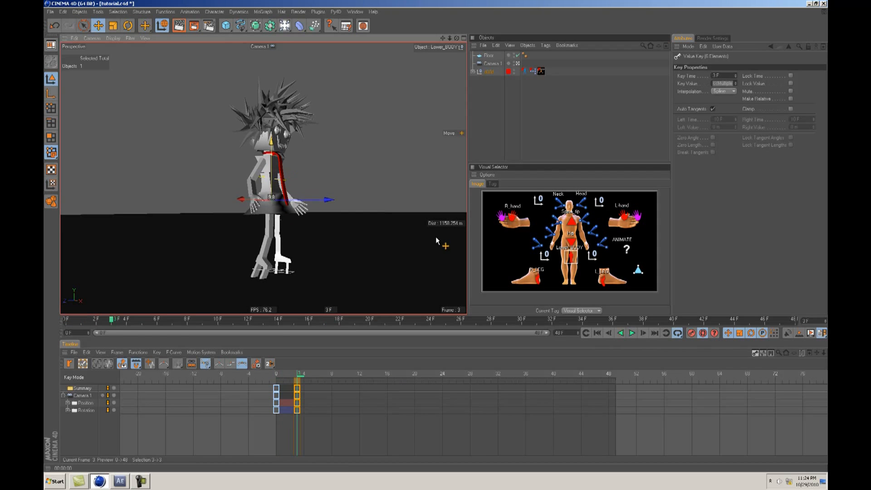
Step: Delete the keyframes recorded on Camera 1, leaving the Lower_BODY keys, and clear the selection
{"action": "left_click", "coordinate": [491, 64]}
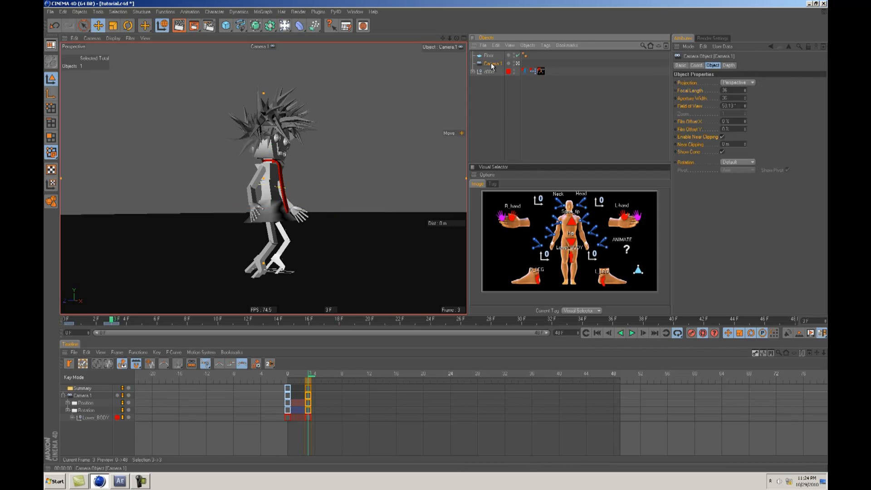
{"action": "key", "text": "Delete"}
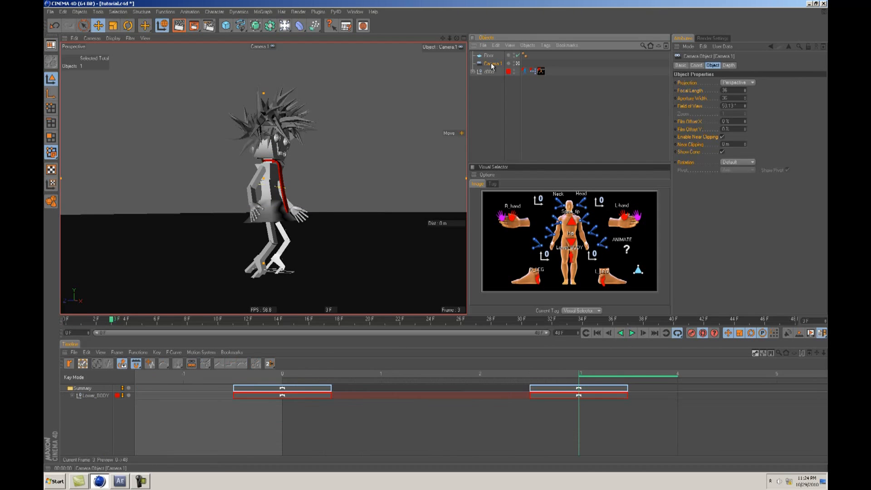
{"action": "left_click", "coordinate": [498, 114]}
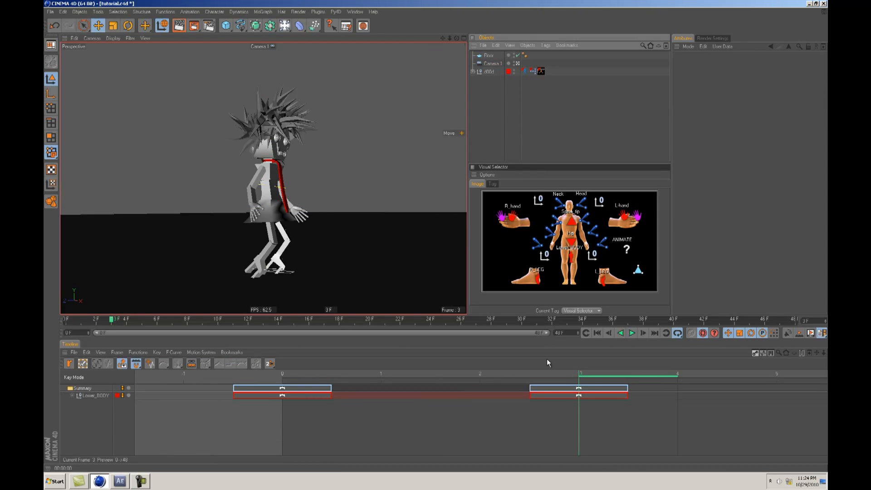
Step: Play back the short crouch animation and return to the first frame
{"action": "left_click", "coordinate": [597, 333]}
{"action": "left_click", "coordinate": [631, 333]}
{"action": "left_click", "coordinate": [597, 333]}
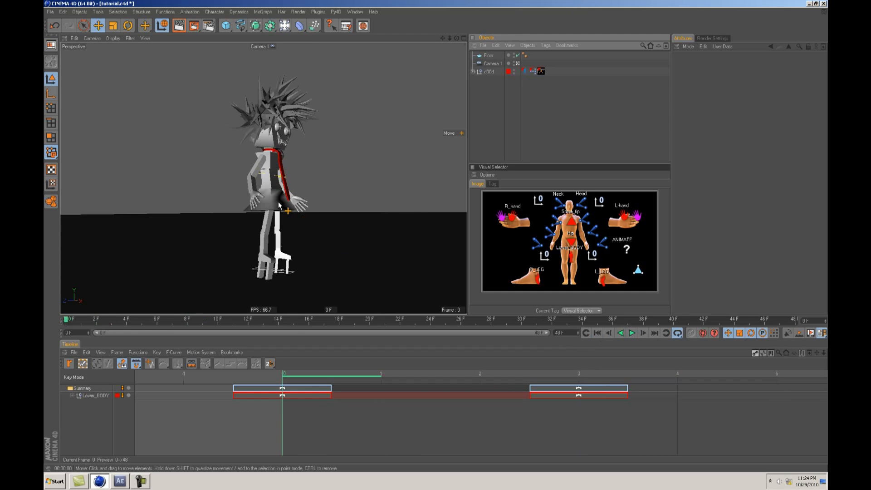
Step: Reselect the Lower_BODY controller and turn autokeying back on
{"action": "left_click", "coordinate": [279, 201]}
{"action": "left_click_drag", "start_coordinate": [251, 195], "coordinate": [445, 82], "text": "alt"}
{"action": "scroll", "coordinate": [436, 236], "scroll_direction": "up", "scroll_amount": 1}
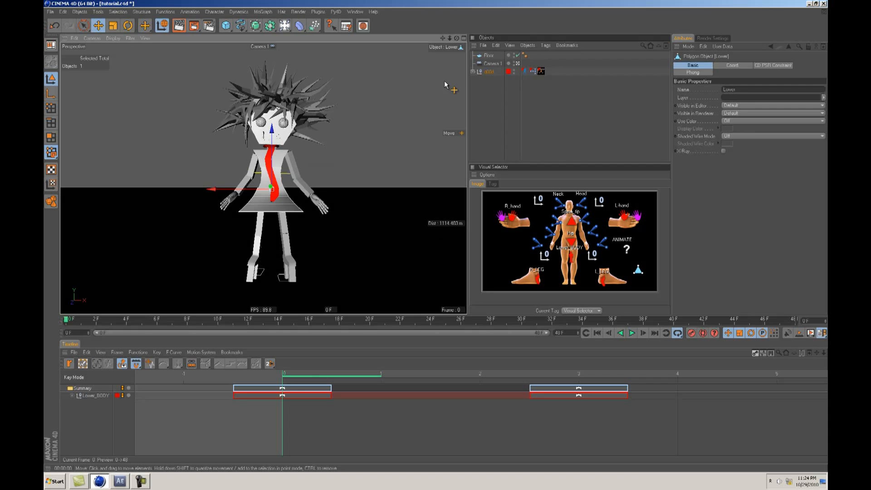
{"action": "left_click", "coordinate": [540, 71]}
{"action": "left_click", "coordinate": [580, 267]}
{"action": "left_click", "coordinate": [702, 334]}
Step: Move Lower_BODY further down at frame 5 to key a deeper crouch
{"action": "left_click", "coordinate": [282, 373]}
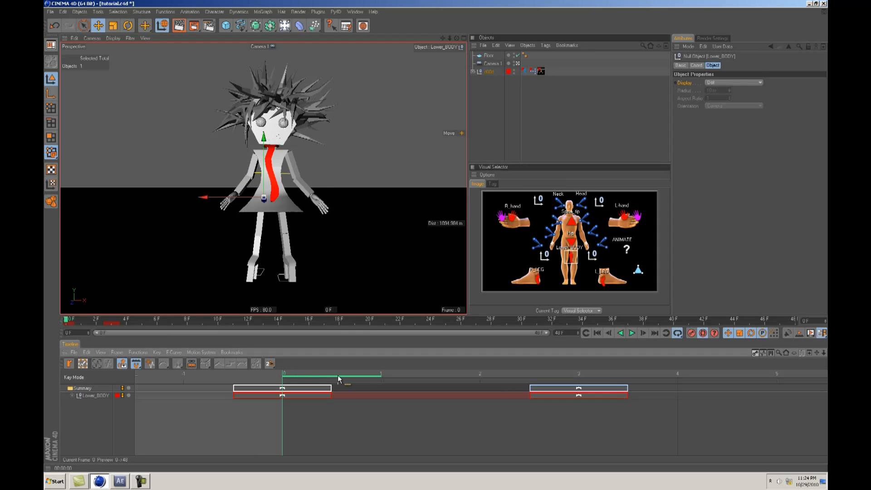
{"action": "left_click_drag", "start_coordinate": [295, 376], "coordinate": [740, 379]}
{"action": "right_click_drag", "start_coordinate": [637, 398], "coordinate": [406, 370], "text": "alt"}
{"action": "middle_click_drag", "start_coordinate": [637, 398], "coordinate": [415, 397], "text": "alt"}
{"action": "right_click_drag", "start_coordinate": [636, 398], "coordinate": [549, 397], "text": "alt"}
{"action": "middle_click_drag", "start_coordinate": [637, 398], "coordinate": [531, 397], "text": "alt"}
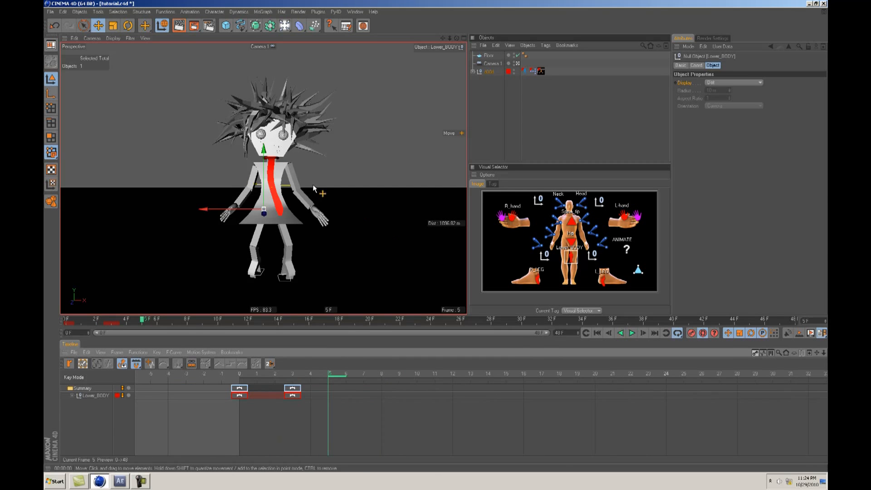
{"action": "left_click_drag", "start_coordinate": [264, 184], "coordinate": [295, 188]}
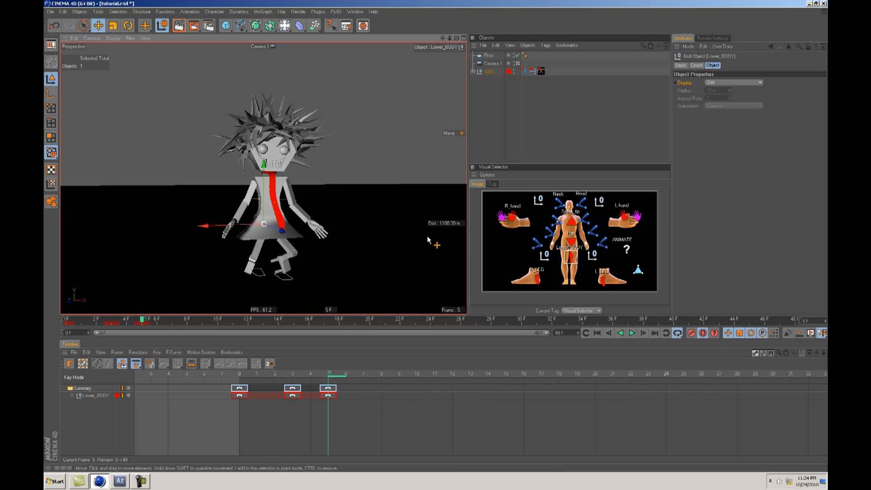
Step: Key the crouched Lower_BODY pose at frame 13 and play back the animation
{"action": "left_click_drag", "start_coordinate": [426, 236], "coordinate": [336, 187], "text": "alt"}
{"action": "left_click_drag", "start_coordinate": [314, 225], "coordinate": [297, 285]}
{"action": "left_click", "coordinate": [300, 374]}
{"action": "left_click_drag", "start_coordinate": [301, 373], "coordinate": [459, 386]}
{"action": "left_click_drag", "start_coordinate": [435, 232], "coordinate": [436, 236]}
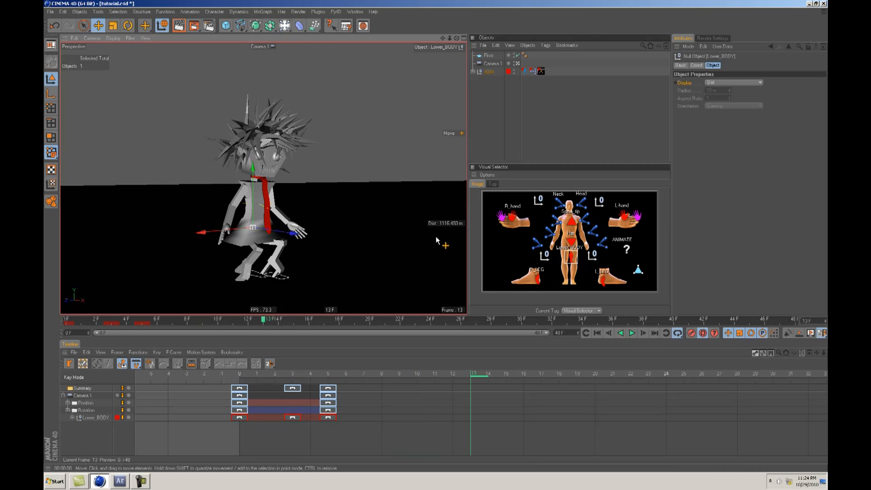
{"action": "key", "text": "r"}
{"action": "left_click_drag", "start_coordinate": [295, 217], "coordinate": [278, 206]}
{"action": "key", "text": "e"}
{"action": "key", "text": "F8"}
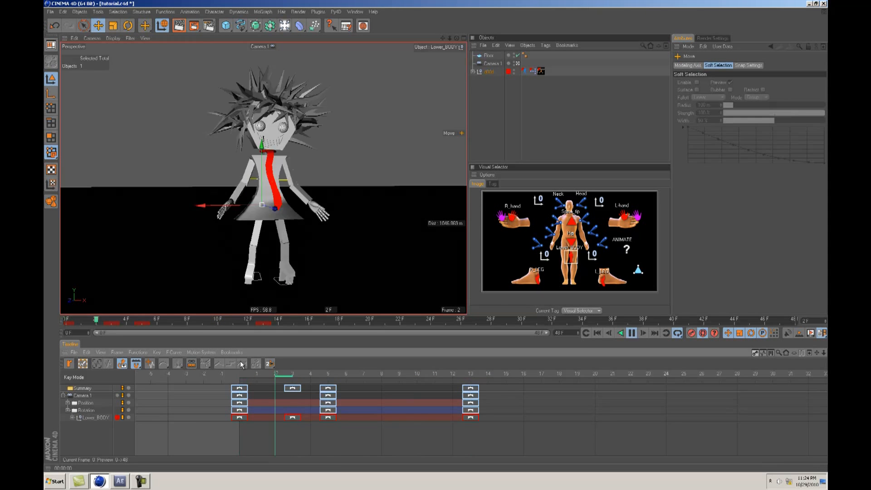
Step: Raise Lower_BODY high above the floor at frame 16, key the jump, and play it back
{"action": "left_click", "coordinate": [468, 374]}
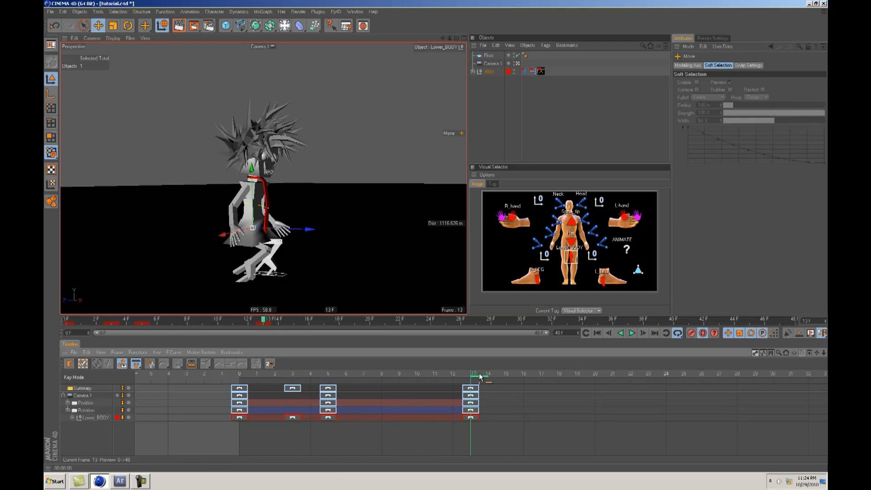
{"action": "key", "text": "g"}
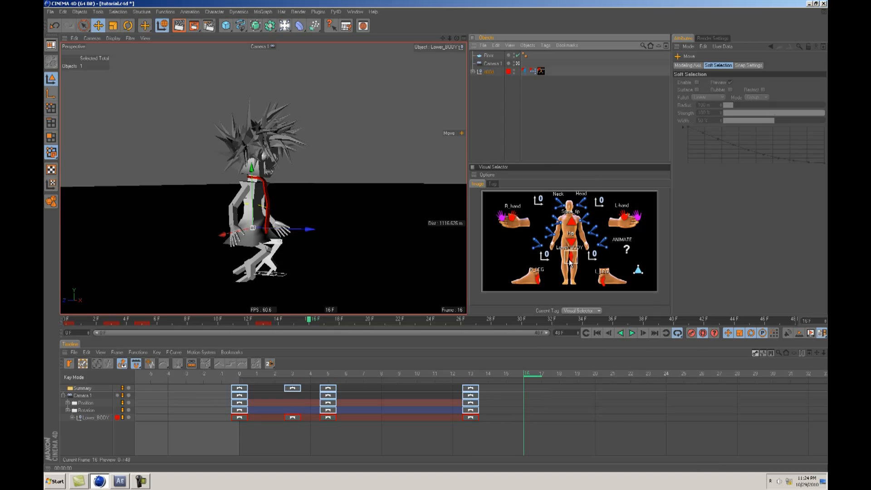
{"action": "left_click", "coordinate": [573, 223]}
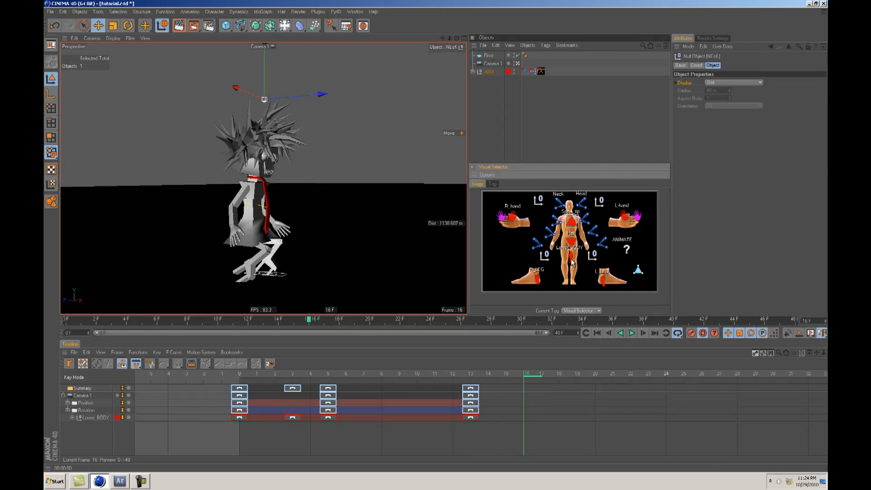
{"action": "left_click_drag", "start_coordinate": [253, 177], "coordinate": [251, 41]}
{"action": "key", "text": "F9"}
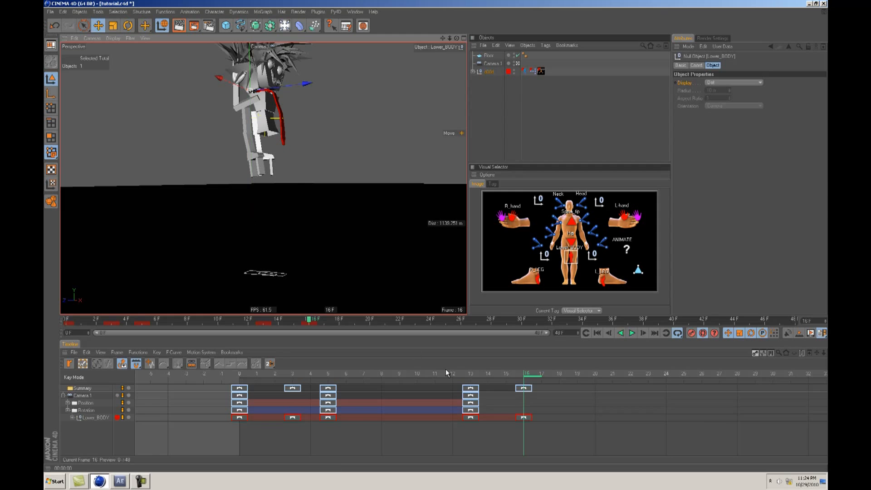
{"action": "key", "text": "F8"}
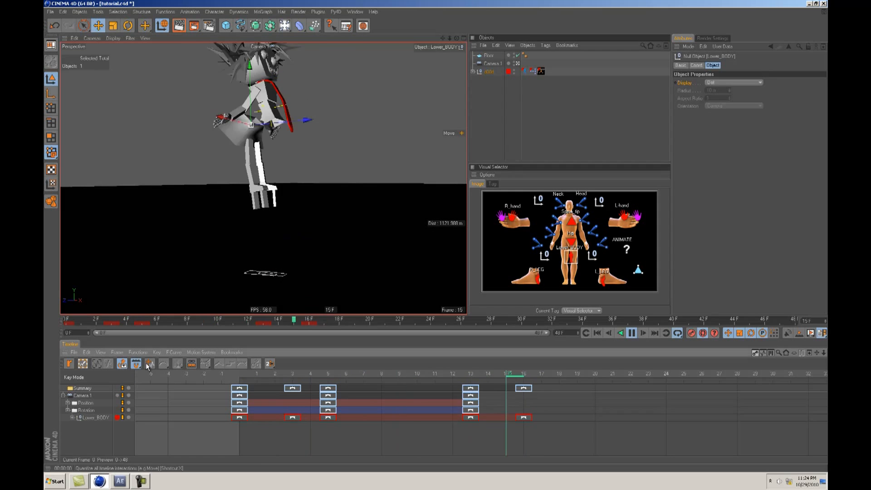
{"action": "key", "text": "F8"}
Step: Move the NEcK controller forward at frame 7 so the head and torso lean during the crouch
{"action": "mouse_move", "coordinate": [483, 372]}
{"action": "left_mouse_down"}
{"action": "mouse_move", "coordinate": [239, 372]}
{"action": "mouse_move", "coordinate": [363, 379]}
{"action": "left_mouse_up"}
{"action": "left_click", "coordinate": [575, 226]}
{"action": "mouse_move", "coordinate": [274, 132]}
{"action": "left_mouse_down", "text": "alt"}
{"action": "mouse_move", "coordinate": [292, 105]}
{"action": "mouse_move", "coordinate": [346, 91]}
{"action": "left_mouse_up", "text": "alt"}
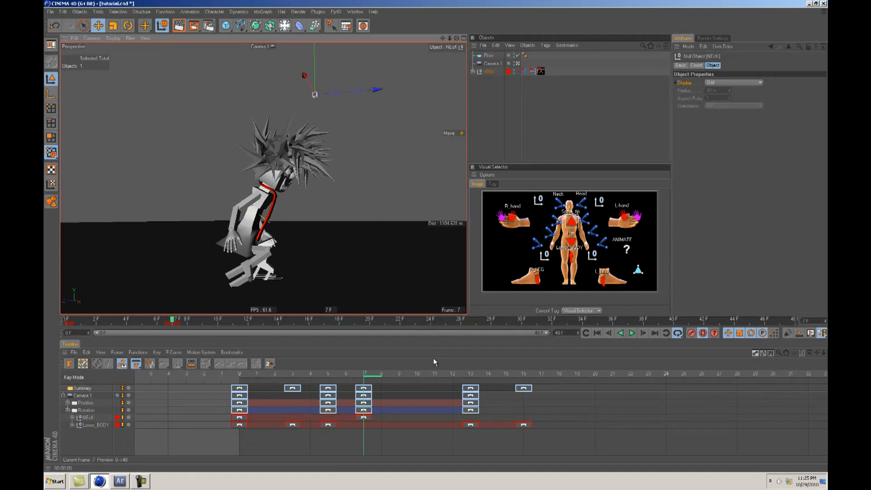
Step: Reposition the NEcK controller at frame 18 to key it during the jump, and play back the animation
{"action": "mouse_move", "coordinate": [355, 384]}
{"action": "left_mouse_down"}
{"action": "mouse_move", "coordinate": [212, 383]}
{"action": "mouse_move", "coordinate": [375, 374]}
{"action": "mouse_move", "coordinate": [368, 378]}
{"action": "mouse_move", "coordinate": [560, 381]}
{"action": "left_mouse_up"}
{"action": "middle_click_drag", "start_coordinate": [322, 174], "coordinate": [299, 94], "text": "alt"}
{"action": "left_click_drag", "start_coordinate": [334, 128], "coordinate": [433, 236]}
{"action": "left_click_drag", "start_coordinate": [372, 153], "coordinate": [436, 235], "text": "alt"}
{"action": "left_click", "coordinate": [632, 333]}
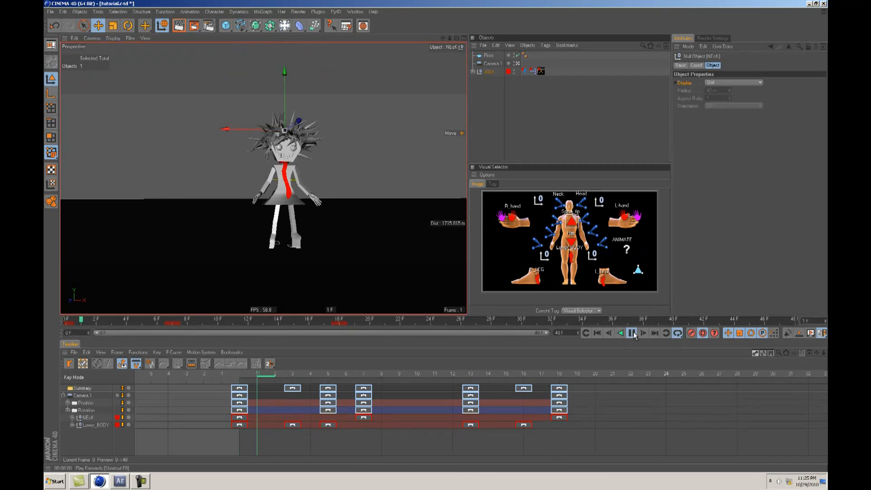
Step: Move the R_hip.Solver and L_hip.Solver controllers at frame 7 to key the knee directions in the crouch
{"action": "left_click_drag", "start_coordinate": [357, 328], "coordinate": [172, 318]}
{"action": "left_click", "coordinate": [543, 257]}
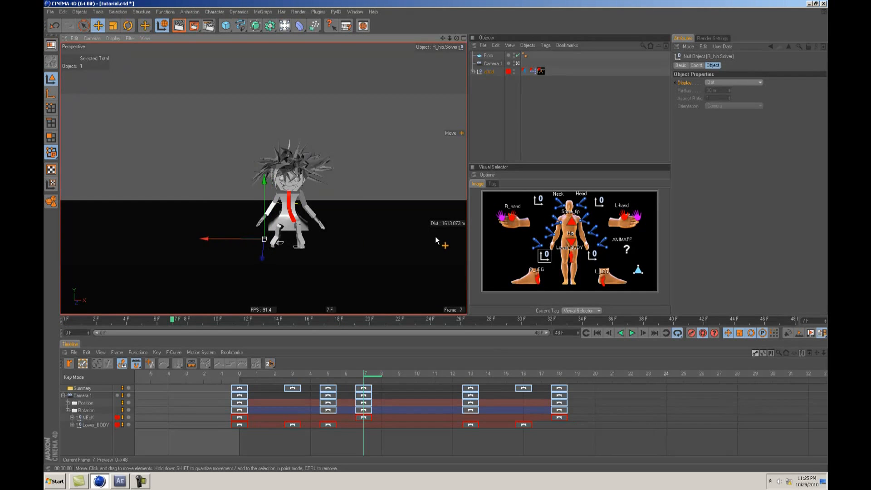
{"action": "left_click", "coordinate": [592, 255]}
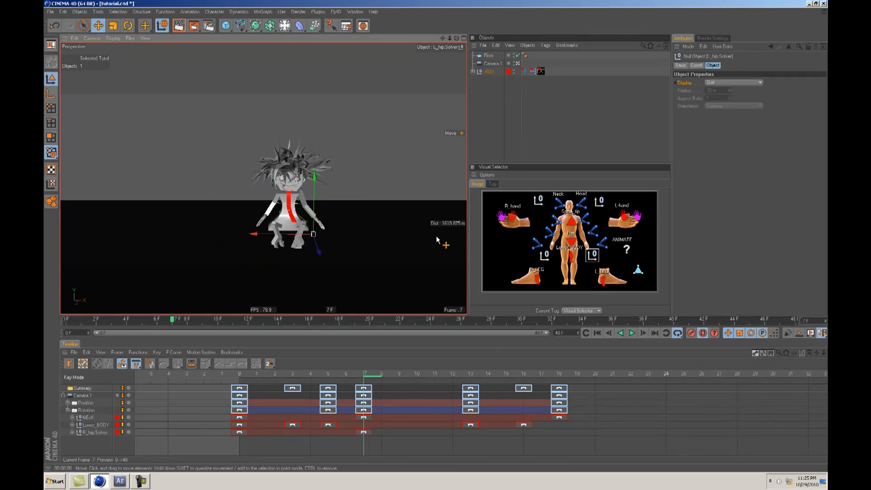
{"action": "left_click_drag", "start_coordinate": [436, 235], "coordinate": [440, 237]}
Step: Adjust the R_hip.Solver controller at frame 10 to key the right knee, and play back the result
{"action": "left_click_drag", "start_coordinate": [161, 323], "coordinate": [213, 321]}
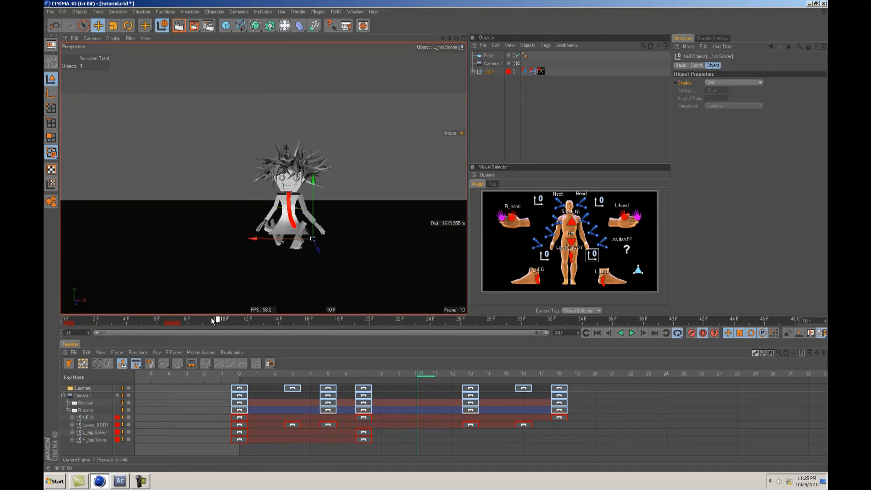
{"action": "left_click", "coordinate": [546, 256]}
{"action": "left_click_drag", "start_coordinate": [435, 235], "coordinate": [435, 258]}
{"action": "key", "text": "F8"}
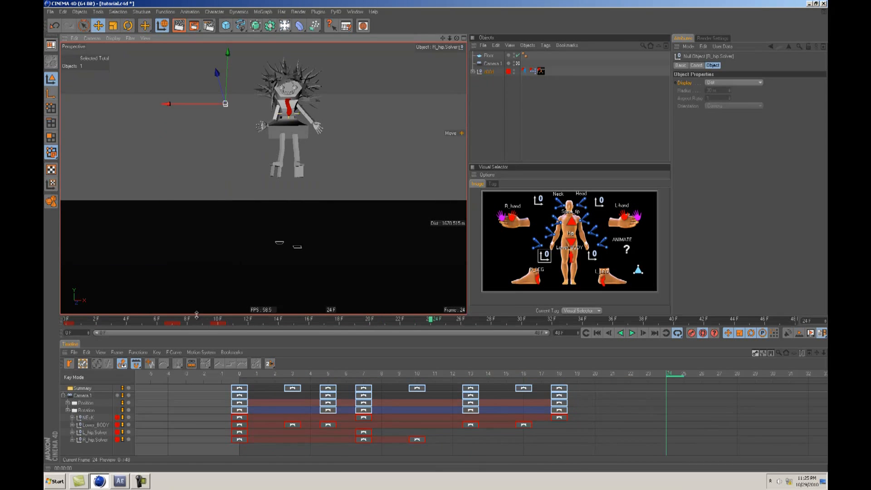
{"action": "key", "text": "F8"}
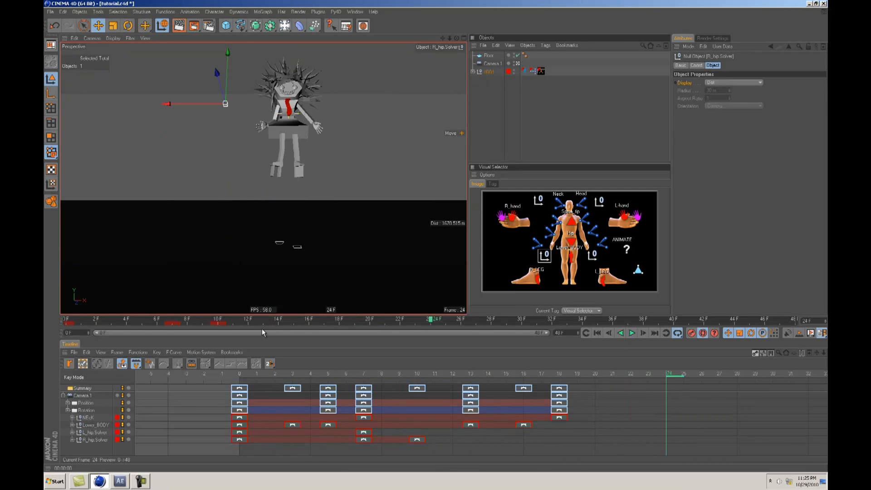
Step: Pose the R_hand and L-hand controllers low beside the crouched body and key them at frame 10
{"action": "left_click_drag", "start_coordinate": [222, 323], "coordinate": [47, 319]}
{"action": "mouse_move", "coordinate": [424, 235]}
{"action": "left_mouse_down", "text": "alt"}
{"action": "mouse_move", "coordinate": [445, 234]}
{"action": "mouse_move", "coordinate": [436, 235]}
{"action": "left_mouse_up", "text": "alt"}
{"action": "left_click", "coordinate": [513, 216]}
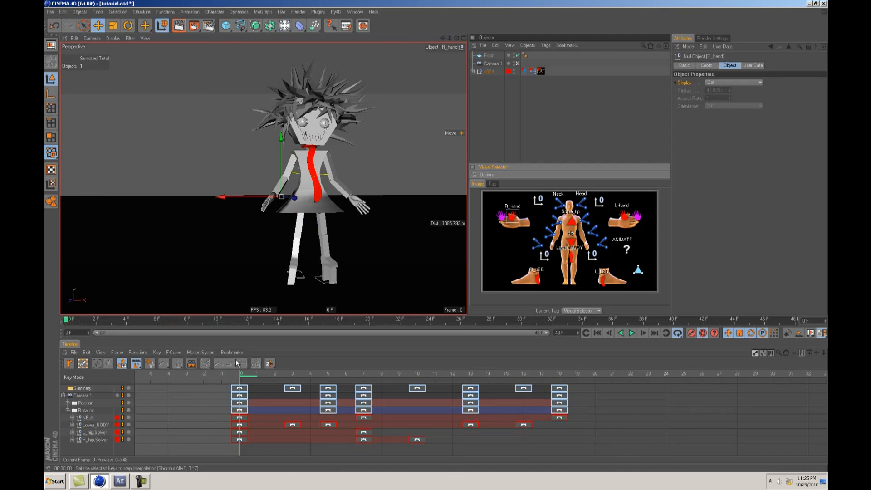
{"action": "left_click_drag", "start_coordinate": [246, 374], "coordinate": [189, 381]}
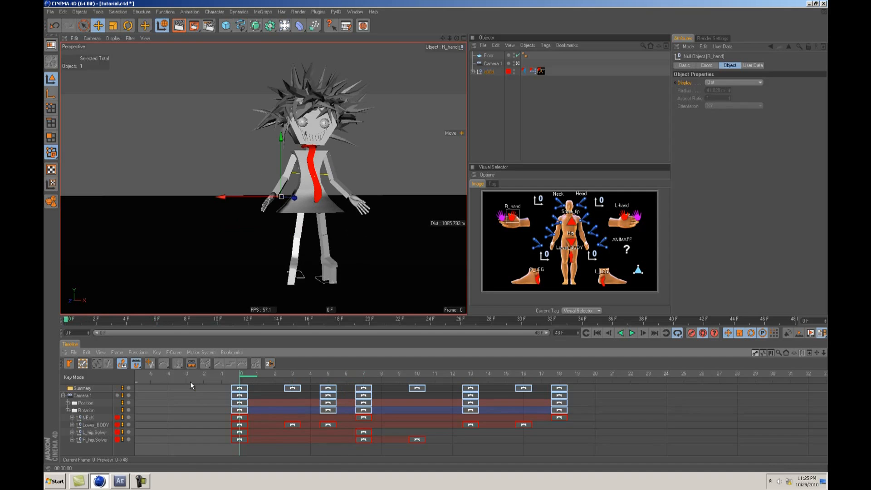
{"action": "left_click_drag", "start_coordinate": [242, 373], "coordinate": [424, 374]}
{"action": "left_click_drag", "start_coordinate": [428, 236], "coordinate": [433, 238], "text": "alt"}
{"action": "left_click_drag", "start_coordinate": [357, 291], "coordinate": [436, 236], "text": "alt"}
{"action": "left_click_drag", "start_coordinate": [351, 296], "coordinate": [434, 238], "text": "alt"}
{"action": "left_click", "coordinate": [617, 222]}
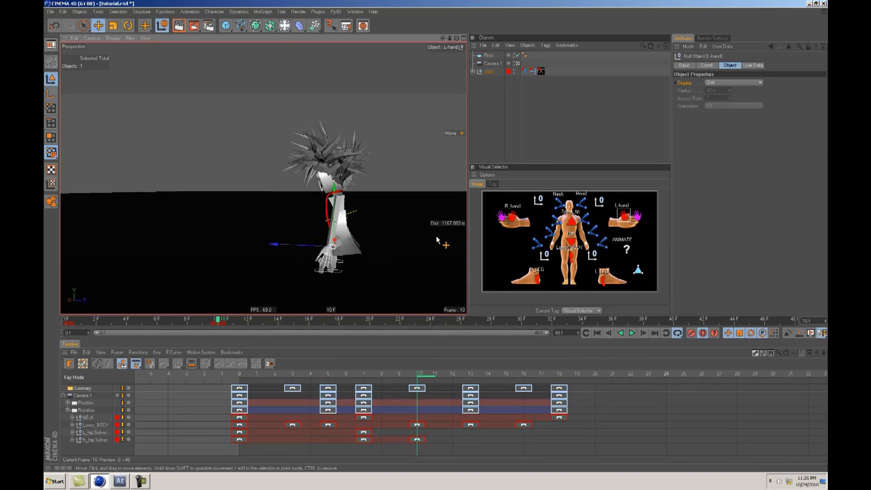
{"action": "left_click_drag", "start_coordinate": [374, 259], "coordinate": [435, 236], "text": "alt"}
Step: Raise the L-hand controller out to the side at frame 4 and the R_hand controller at frame 5
{"action": "mouse_move", "coordinate": [399, 373]}
{"action": "left_mouse_down"}
{"action": "mouse_move", "coordinate": [219, 379]}
{"action": "mouse_move", "coordinate": [306, 374]}
{"action": "left_mouse_up"}
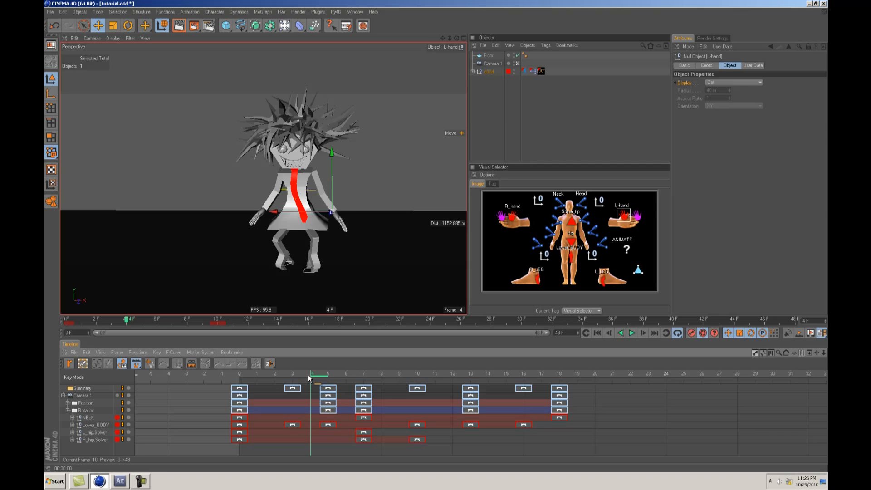
{"action": "left_click", "coordinate": [504, 220]}
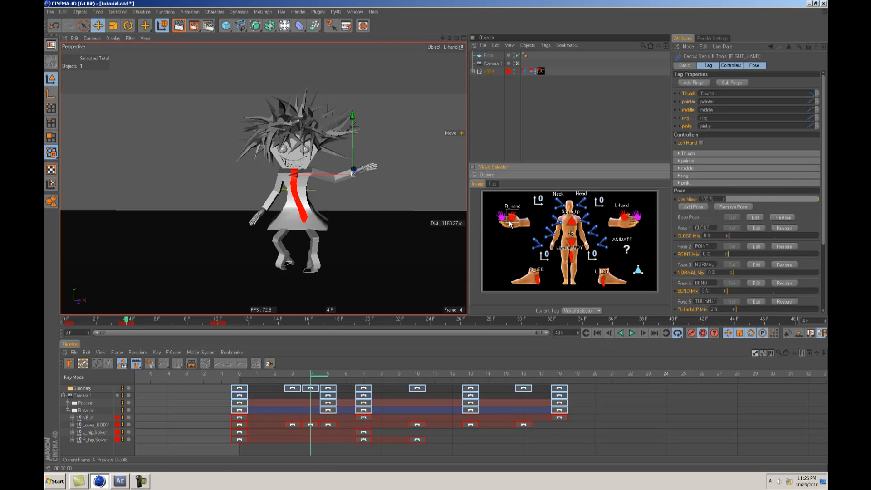
{"action": "left_click", "coordinate": [329, 376]}
{"action": "mouse_move", "coordinate": [339, 378]}
{"action": "left_mouse_down"}
{"action": "mouse_move", "coordinate": [229, 381]}
{"action": "mouse_move", "coordinate": [471, 377]}
{"action": "mouse_move", "coordinate": [342, 372]}
{"action": "mouse_move", "coordinate": [419, 369]}
{"action": "mouse_move", "coordinate": [467, 368]}
{"action": "mouse_move", "coordinate": [340, 379]}
{"action": "left_mouse_up"}
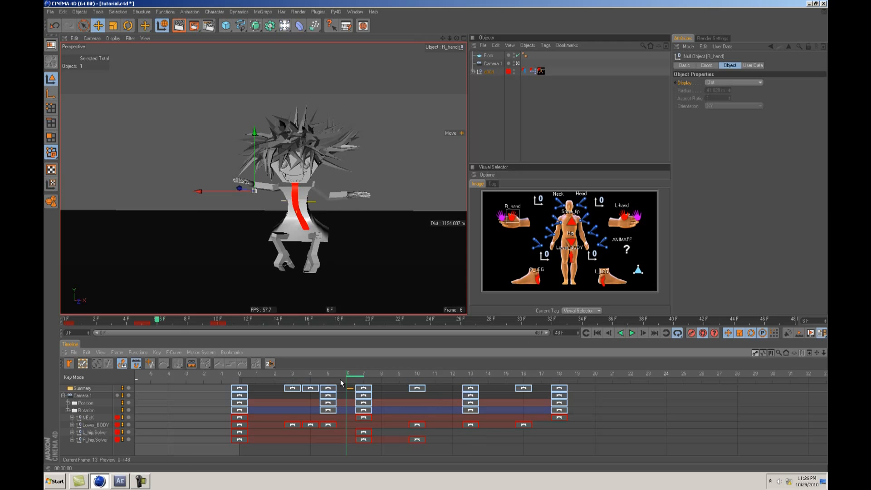
{"action": "left_click", "coordinate": [513, 220]}
{"action": "left_click_drag", "start_coordinate": [350, 378], "coordinate": [412, 380]}
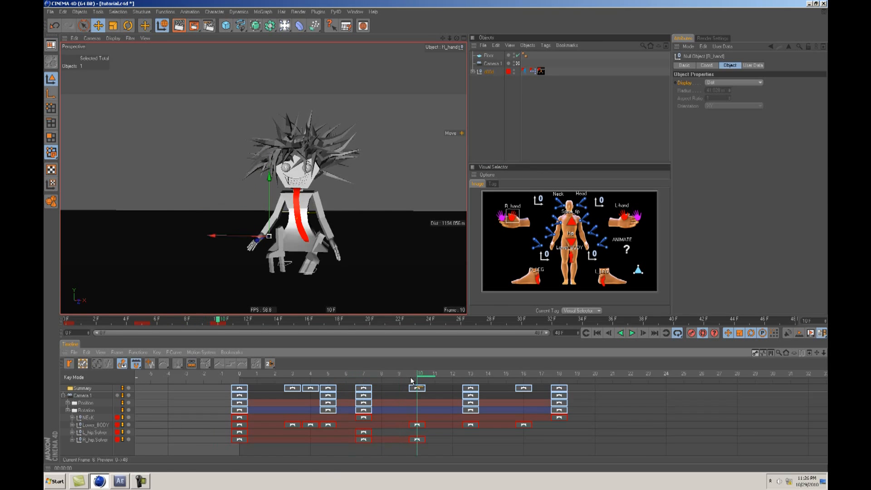
Step: Lower the L-hand and R_hand controllers beside the body and key them at frame 14, and play back the result
{"action": "left_click", "coordinate": [624, 213]}
{"action": "mouse_move", "coordinate": [418, 375]}
{"action": "left_mouse_down"}
{"action": "mouse_move", "coordinate": [200, 383]}
{"action": "mouse_move", "coordinate": [564, 376]}
{"action": "mouse_move", "coordinate": [336, 378]}
{"action": "mouse_move", "coordinate": [419, 384]}
{"action": "left_mouse_up"}
{"action": "key", "text": "g"}
{"action": "key", "text": "g"}
{"action": "key", "text": "g"}
{"action": "key", "text": "g"}
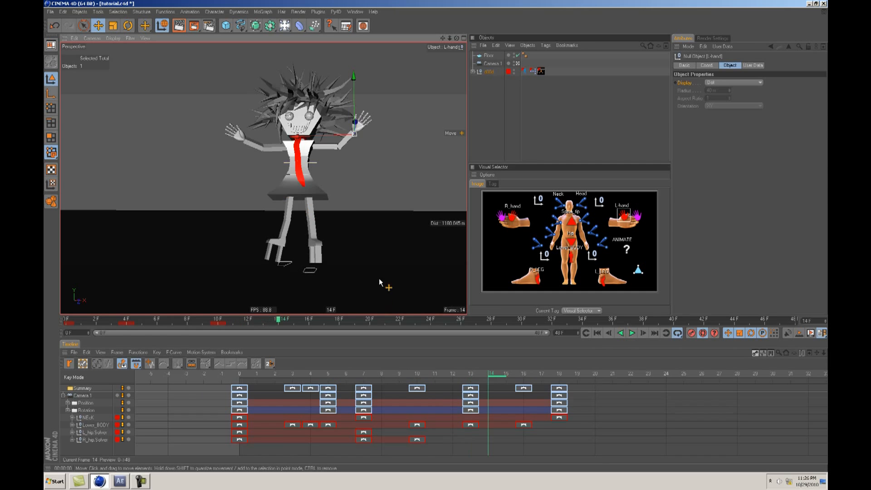
{"action": "left_click", "coordinate": [513, 216]}
{"action": "left_click_drag", "start_coordinate": [360, 202], "coordinate": [439, 236]}
{"action": "left_click_drag", "start_coordinate": [496, 375], "coordinate": [147, 388]}
{"action": "key", "text": "F8"}
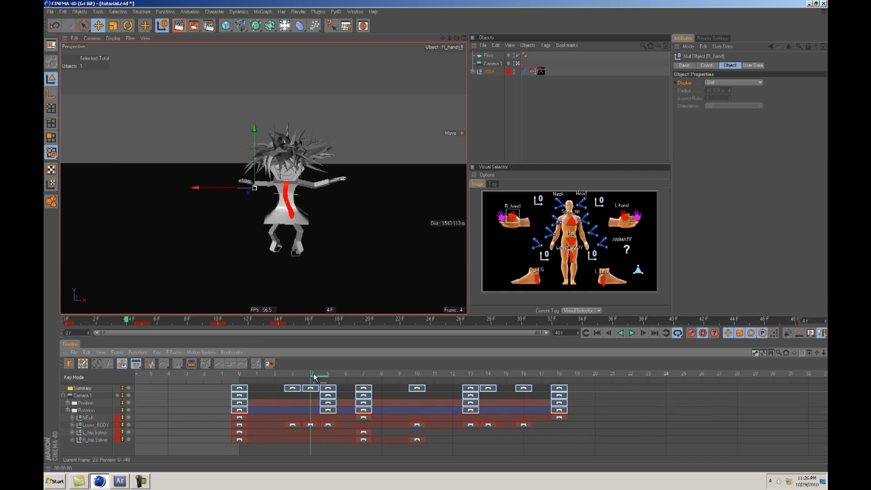
{"action": "left_click_drag", "start_coordinate": [212, 378], "coordinate": [209, 378]}
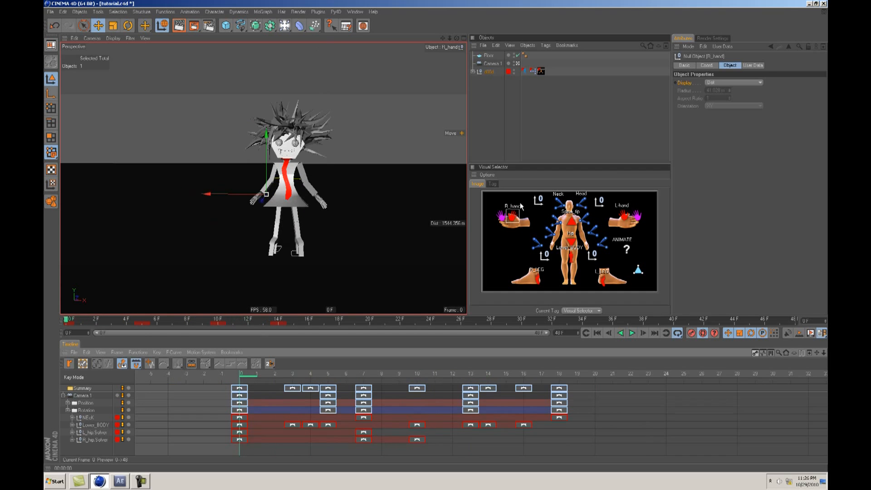
Step: Key the Neck controller at frame 0 and rotate it to key a head tilt at frame 2
{"action": "left_click", "coordinate": [557, 203]}
{"action": "left_click_drag", "start_coordinate": [421, 236], "coordinate": [434, 236], "text": "alt"}
{"action": "right_click_drag", "start_coordinate": [434, 236], "coordinate": [436, 236], "text": "alt"}
{"action": "left_click_drag", "start_coordinate": [437, 235], "coordinate": [313, 295], "text": "alt"}
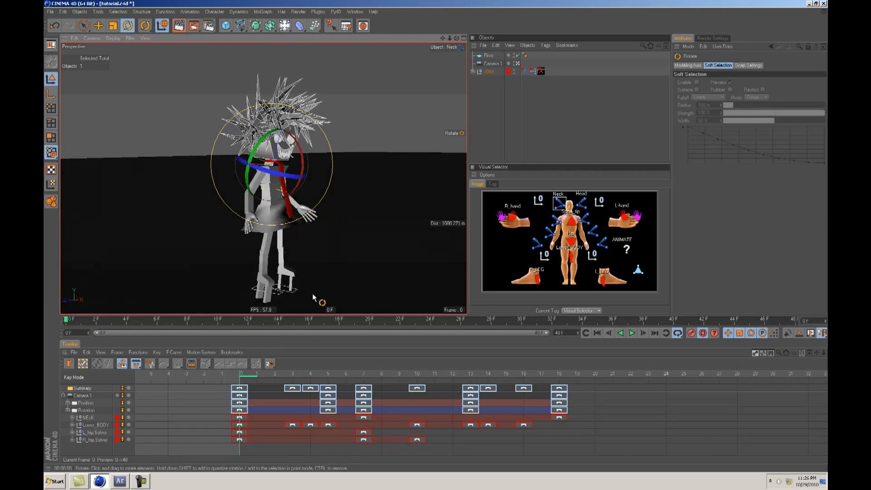
{"action": "left_click_drag", "start_coordinate": [247, 372], "coordinate": [273, 382]}
{"action": "left_click_drag", "start_coordinate": [312, 166], "coordinate": [336, 230]}
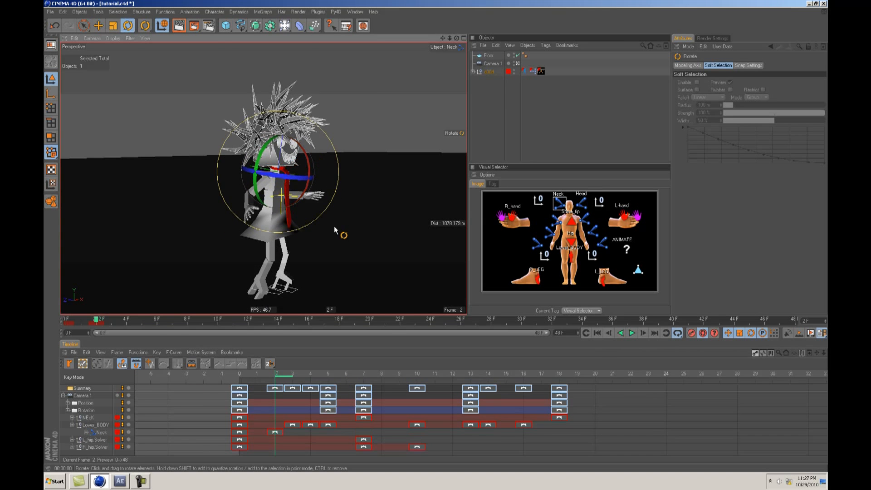
Step: Locate the tie in the object hierarchy and move it from Top body to become a child of the neck object
{"action": "left_click_drag", "start_coordinate": [282, 382], "coordinate": [230, 381]}
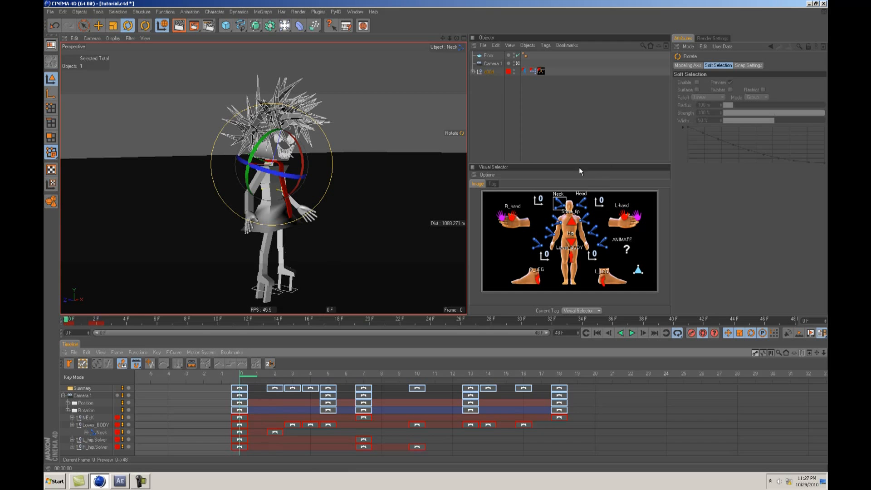
{"action": "left_click", "coordinate": [474, 71]}
{"action": "scroll", "coordinate": [530, 85], "scroll_direction": "down", "scroll_amount": 8}
{"action": "key", "text": "e"}
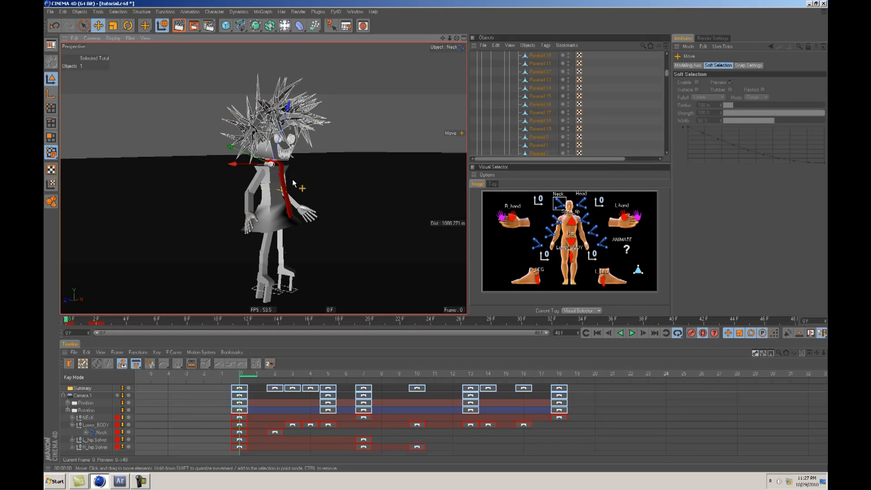
{"action": "left_click", "coordinate": [286, 185]}
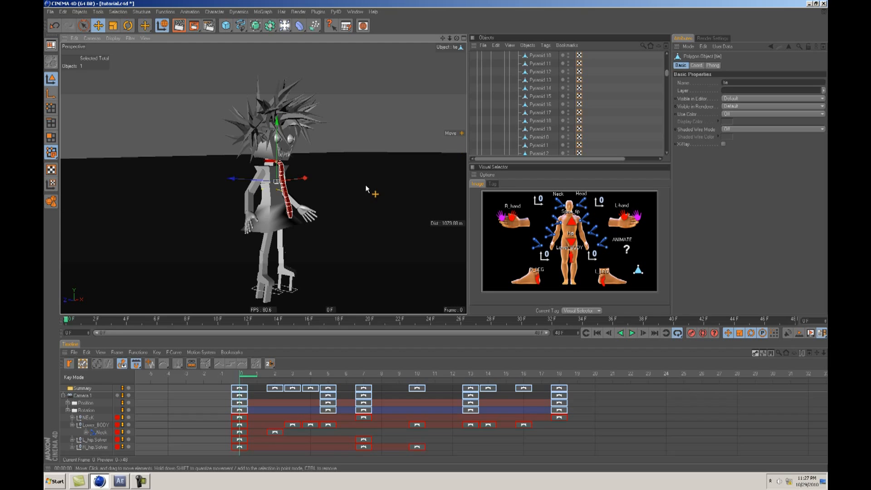
{"action": "key", "text": "s"}
{"action": "scroll", "coordinate": [503, 149], "scroll_direction": "down", "scroll_amount": 2}
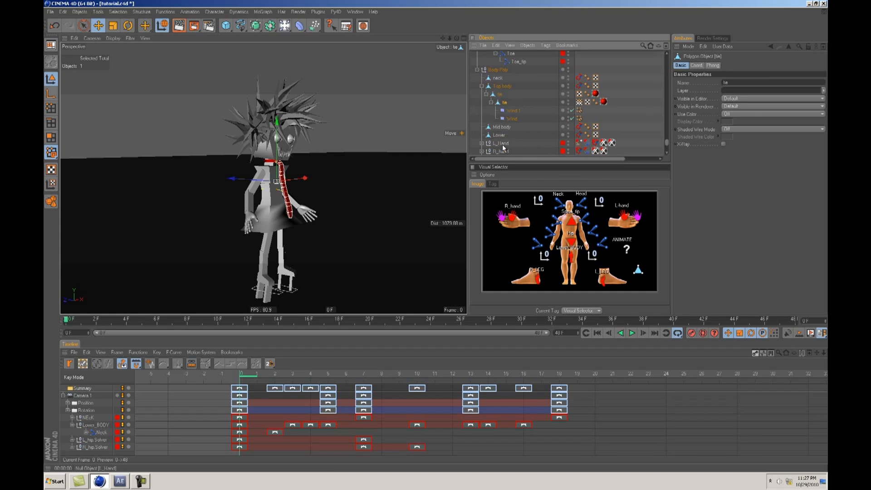
{"action": "left_click_drag", "start_coordinate": [497, 95], "coordinate": [502, 90]}
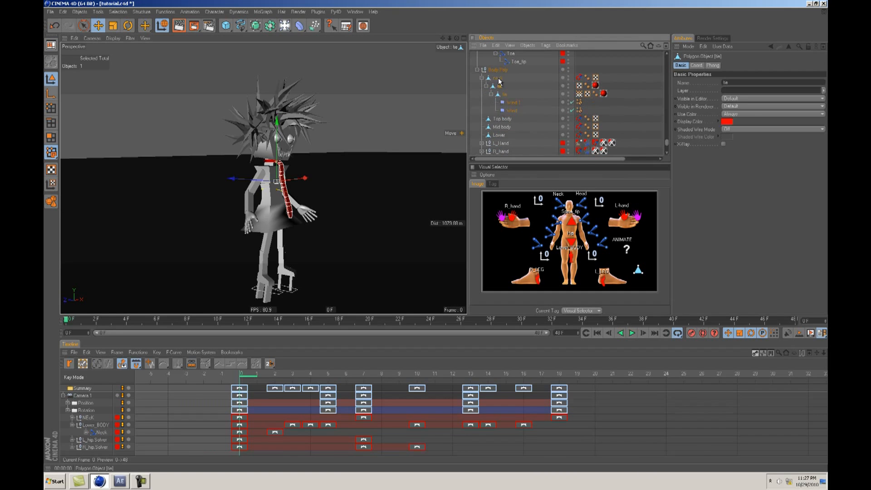
{"action": "left_click", "coordinate": [523, 90]}
Step: Rotate the Neck controller and key its tilt at frames 8, 14 and 19
{"action": "left_click", "coordinate": [551, 204]}
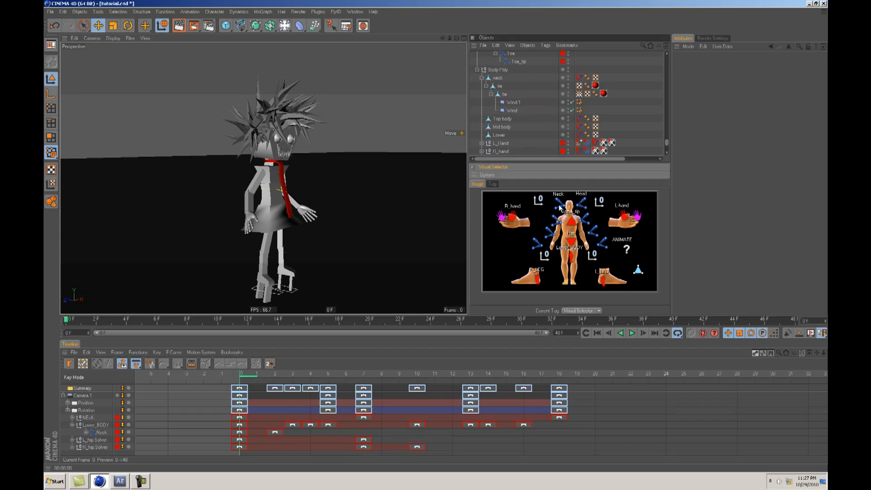
{"action": "left_click", "coordinate": [560, 205]}
{"action": "left_click", "coordinate": [702, 333]}
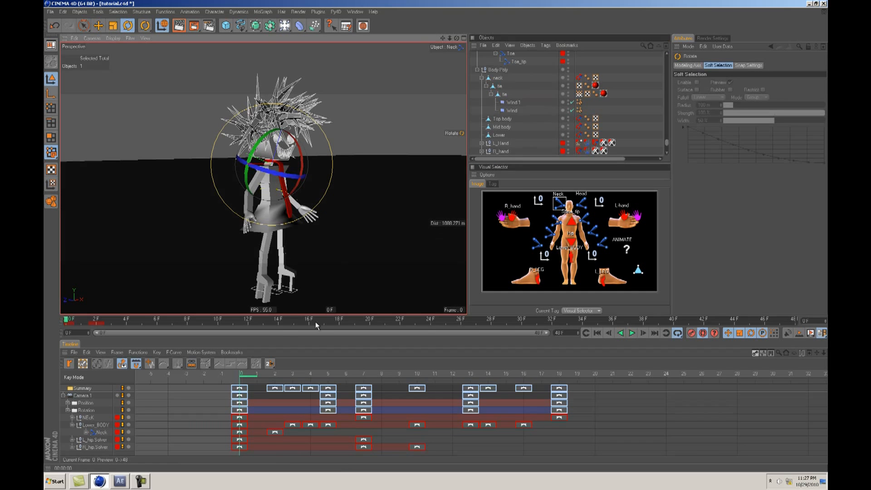
{"action": "mouse_move", "coordinate": [251, 375]}
{"action": "left_mouse_down"}
{"action": "mouse_move", "coordinate": [435, 386]}
{"action": "mouse_move", "coordinate": [382, 386]}
{"action": "left_mouse_up"}
{"action": "left_click_drag", "start_coordinate": [306, 205], "coordinate": [310, 217]}
{"action": "mouse_move", "coordinate": [391, 378]}
{"action": "left_mouse_down"}
{"action": "mouse_move", "coordinate": [461, 380]}
{"action": "mouse_move", "coordinate": [492, 391]}
{"action": "left_mouse_up"}
{"action": "left_click_drag", "start_coordinate": [284, 169], "coordinate": [287, 197]}
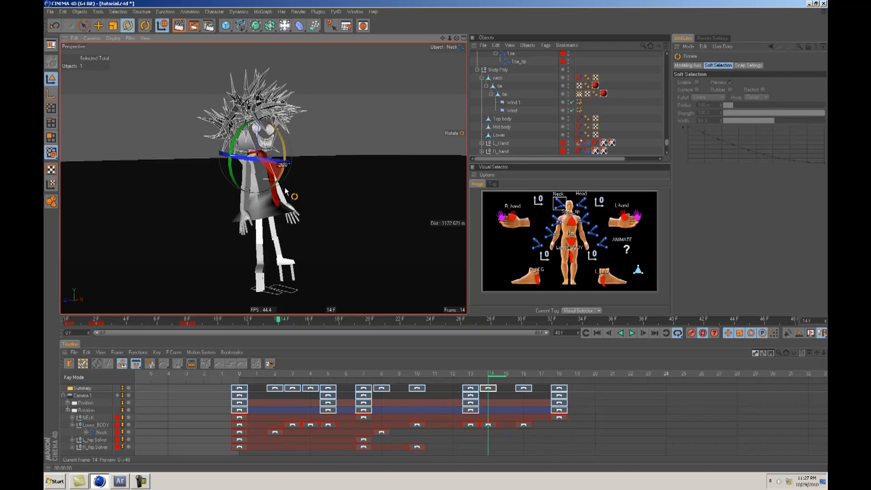
{"action": "left_click_drag", "start_coordinate": [492, 376], "coordinate": [571, 382]}
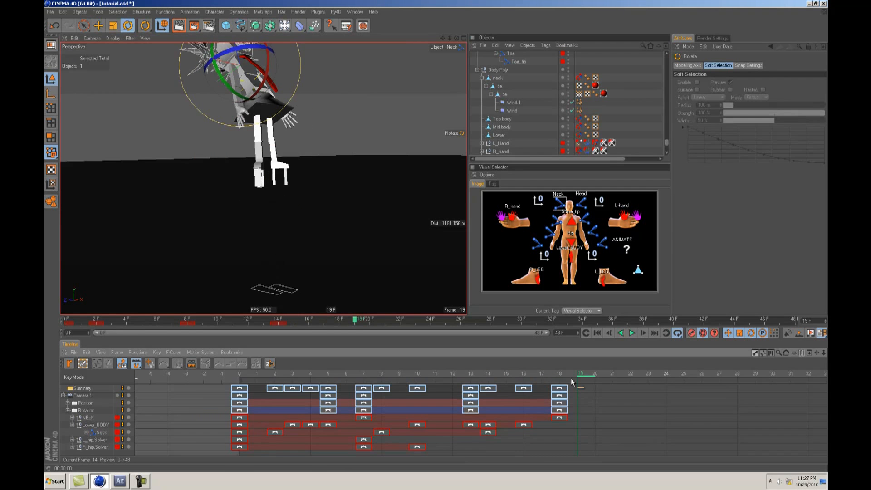
{"action": "left_click_drag", "start_coordinate": [308, 144], "coordinate": [302, 117]}
Step: Play back the jump from the start in side and front views, and enlarge the timeline area
{"action": "left_click_drag", "start_coordinate": [529, 372], "coordinate": [204, 405]}
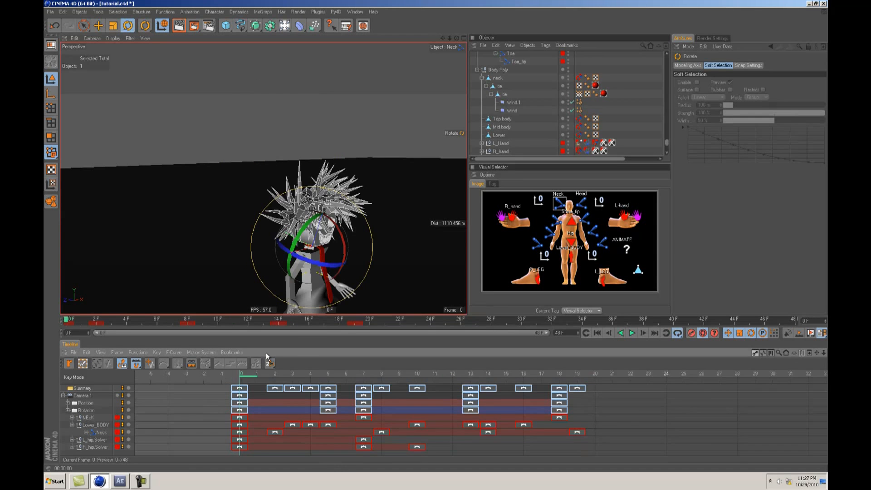
{"action": "key", "text": "F8"}
{"action": "key", "text": "F8"}
{"action": "left_click", "coordinate": [380, 144]}
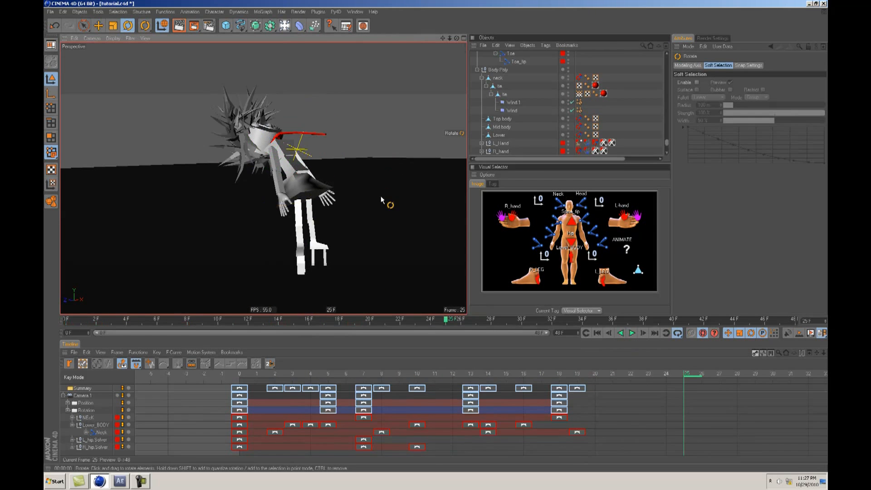
{"action": "left_click_drag", "start_coordinate": [415, 319], "coordinate": [42, 319]}
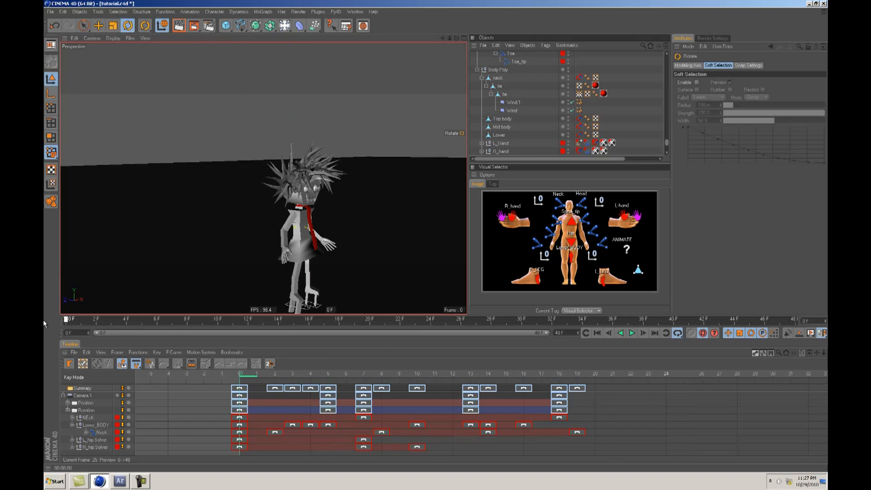
{"action": "key", "text": "F8"}
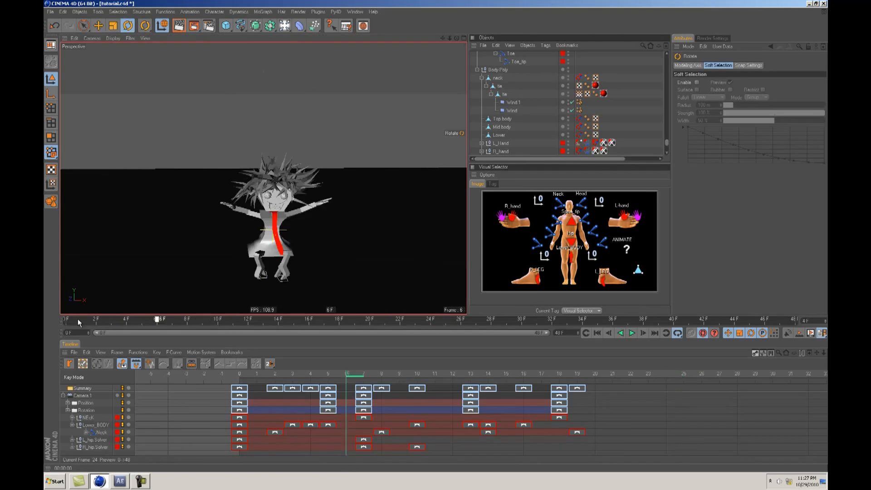
{"action": "key", "text": "F8"}
{"action": "mouse_move", "coordinate": [146, 321]}
{"action": "left_mouse_down"}
{"action": "mouse_move", "coordinate": [44, 321]}
{"action": "mouse_move", "coordinate": [354, 321]}
{"action": "mouse_move", "coordinate": [44, 330]}
{"action": "left_mouse_up"}
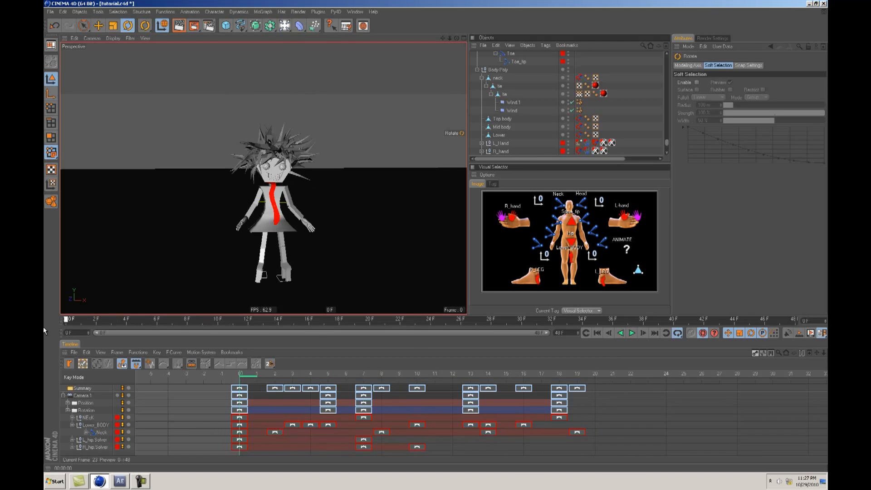
{"action": "left_click_drag", "start_coordinate": [311, 316], "coordinate": [273, 259]}
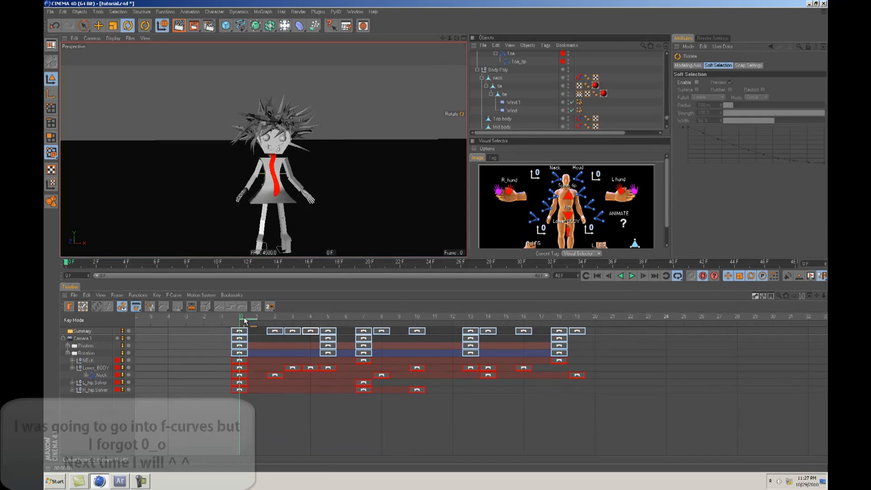
{"action": "key", "text": "F8"}
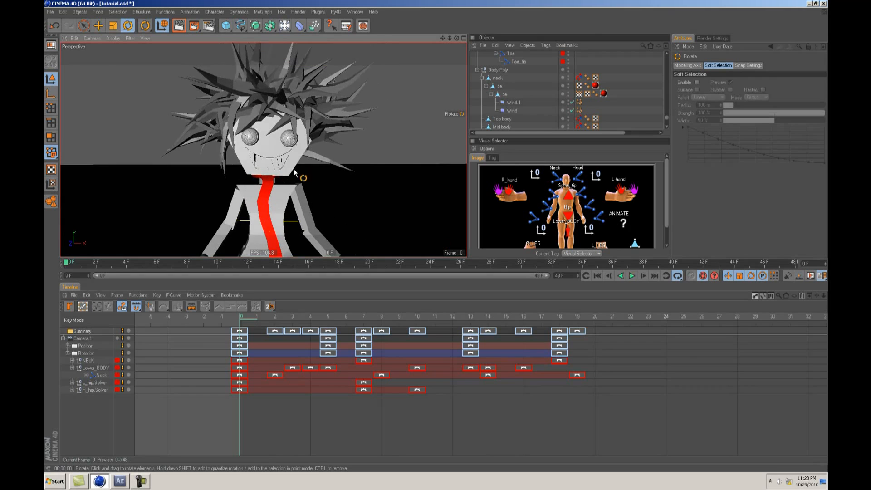
Step: Select the Head object through the visual selector and set the viewport display to Lines
{"action": "left_click", "coordinate": [635, 243]}
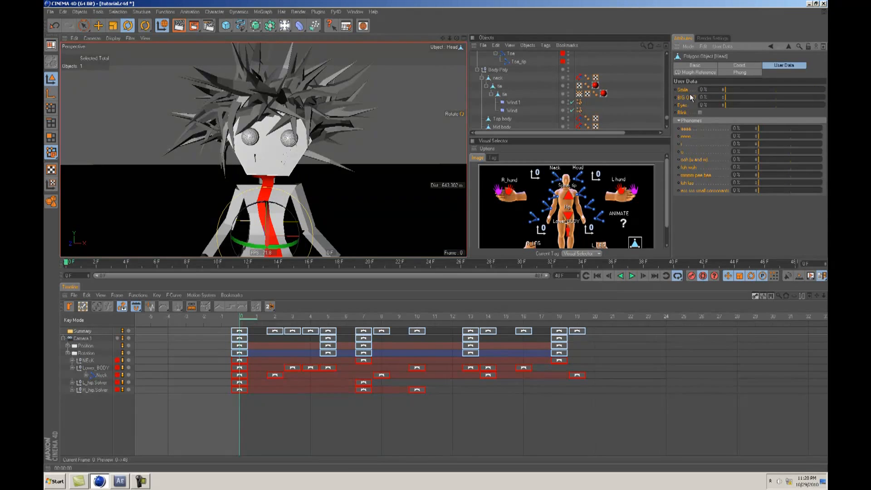
{"action": "left_click", "coordinate": [127, 38]}
{"action": "mouse_move", "coordinate": [116, 39]}
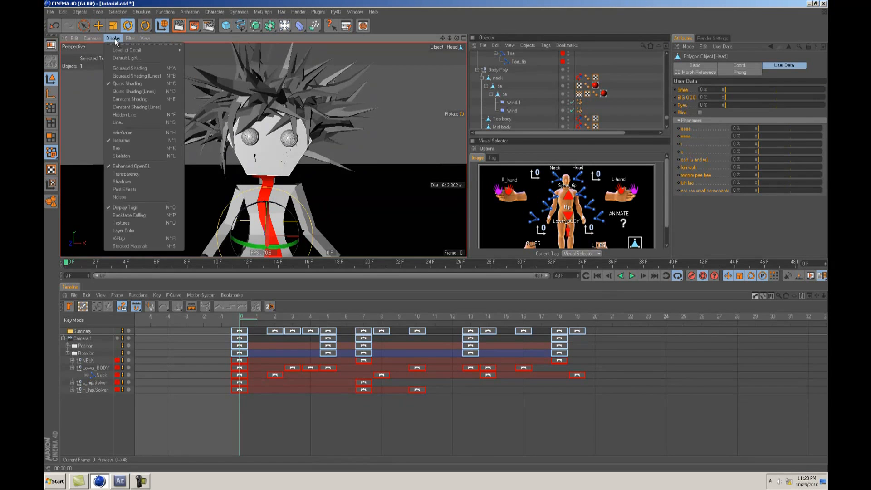
{"action": "left_click", "coordinate": [136, 123]}
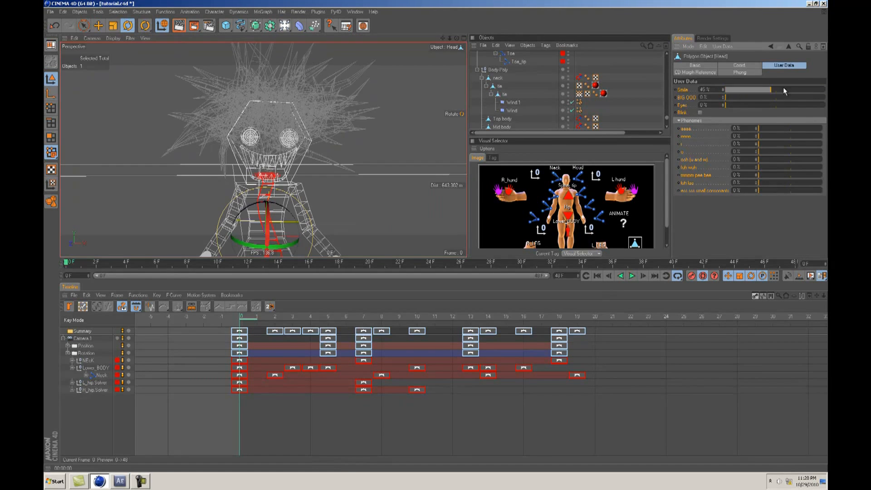
Step: Key the head's Smile value at 70% on frame 0 and at 0% on frame 11
{"action": "left_click_drag", "start_coordinate": [730, 104], "coordinate": [652, 105]}
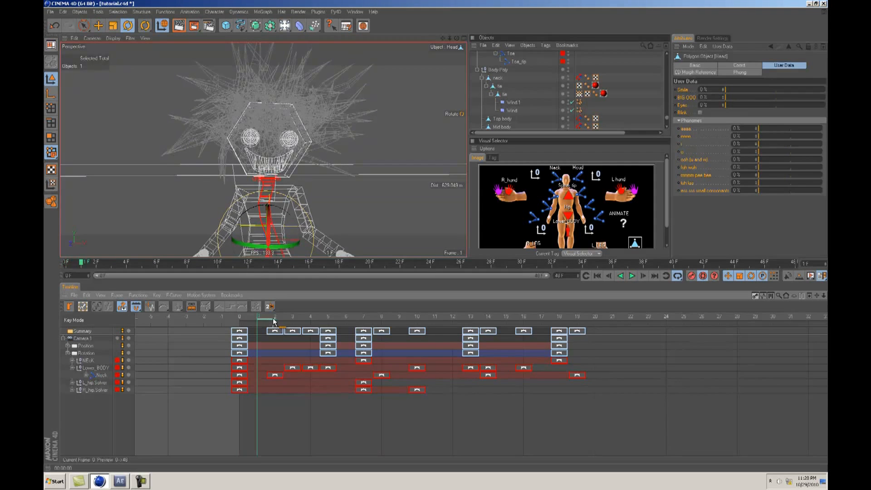
{"action": "left_click_drag", "start_coordinate": [749, 89], "coordinate": [794, 89]}
{"action": "left_click_drag", "start_coordinate": [251, 318], "coordinate": [433, 327]}
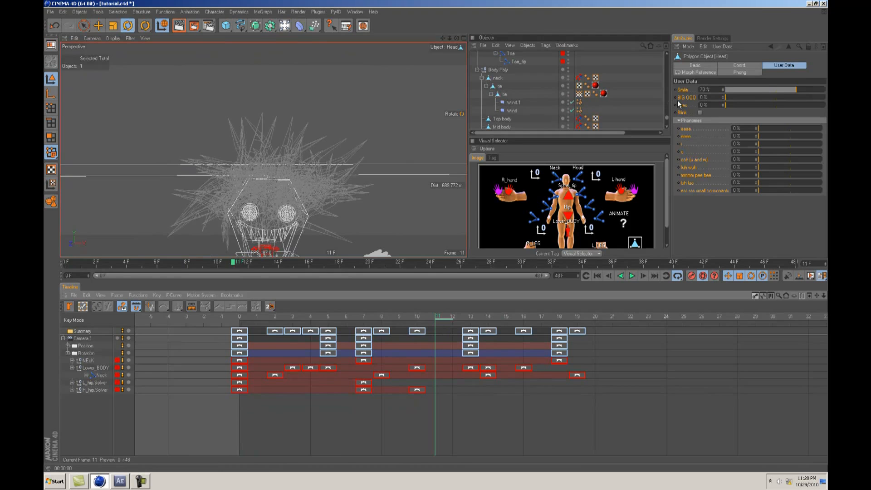
{"action": "left_click_drag", "start_coordinate": [745, 89], "coordinate": [659, 106]}
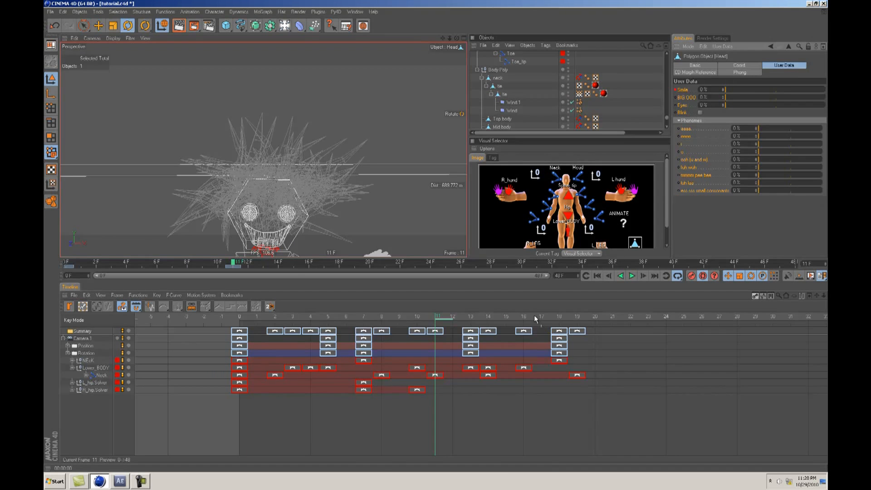
Step: Raise and key the head's Eyes value at frame 0, and key it at 0% on frame 12 and 100% on frame 15
{"action": "left_click_drag", "start_coordinate": [441, 320], "coordinate": [184, 338]}
{"action": "left_click_drag", "start_coordinate": [751, 104], "coordinate": [791, 115]}
{"action": "left_click_drag", "start_coordinate": [237, 322], "coordinate": [457, 324]}
{"action": "left_click_drag", "start_coordinate": [759, 107], "coordinate": [719, 108]}
{"action": "left_click_drag", "start_coordinate": [458, 321], "coordinate": [508, 321]}
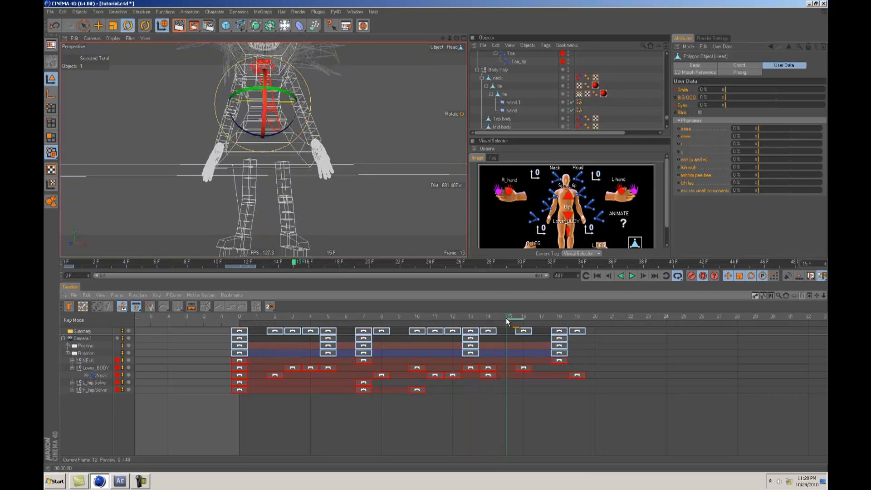
{"action": "left_click_drag", "start_coordinate": [726, 105], "coordinate": [823, 106]}
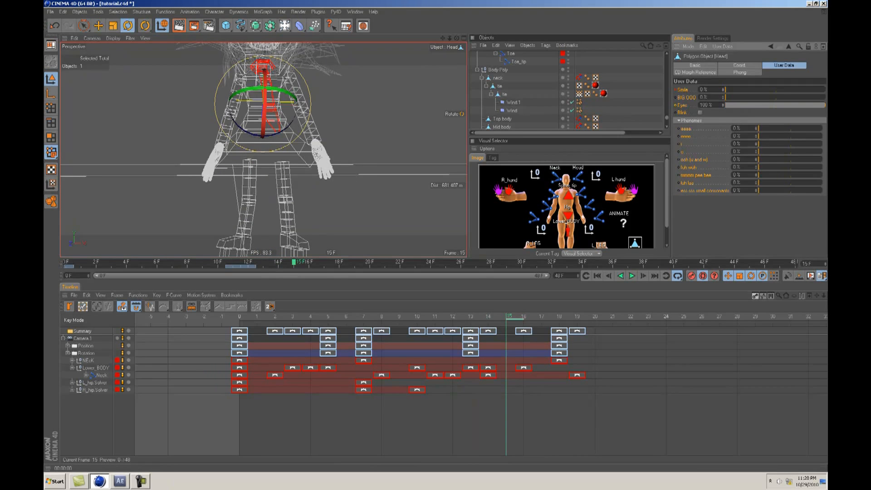
Step: Key the head's BIG OOO value at 100% on frame 17, and return the viewport display to Quick Shading
{"action": "left_click_drag", "start_coordinate": [520, 321], "coordinate": [548, 324]}
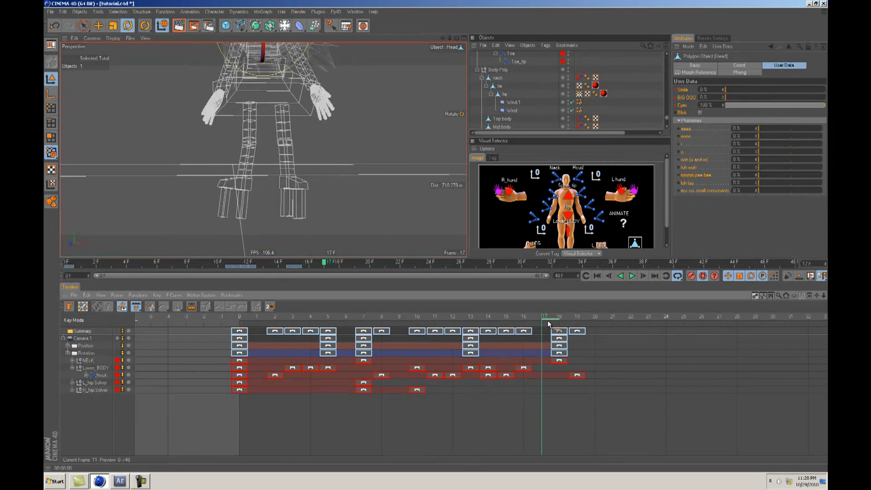
{"action": "left_click_drag", "start_coordinate": [725, 97], "coordinate": [823, 97]}
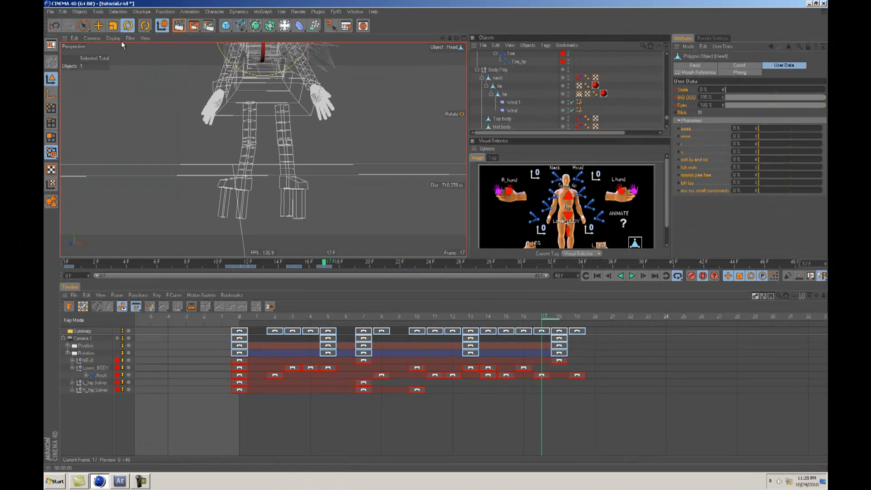
{"action": "left_click", "coordinate": [114, 39]}
{"action": "left_click", "coordinate": [128, 84]}
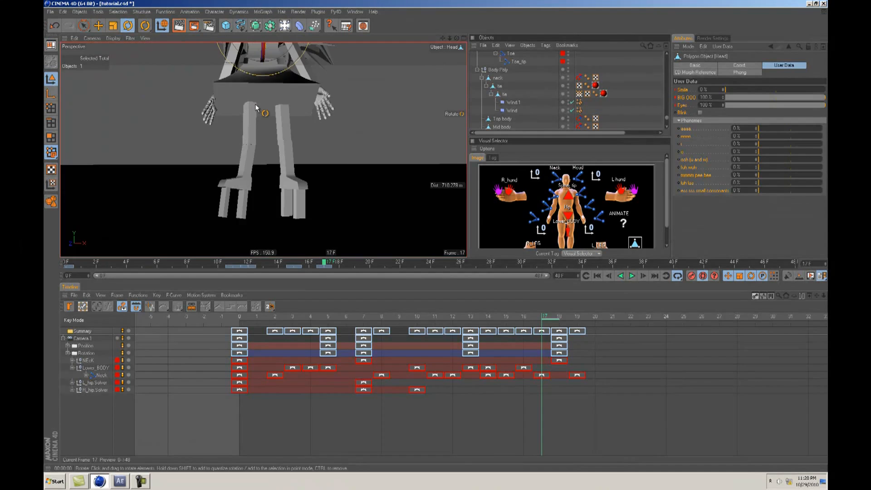
Step: Frame the whole character and play the animation from the start to review the facial expressions with the jump
{"action": "key", "text": "e"}
{"action": "left_click", "coordinate": [437, 236]}
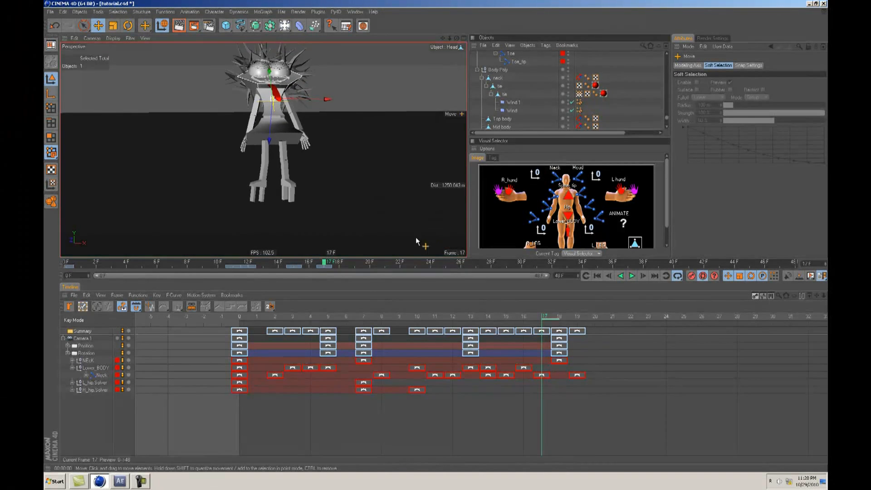
{"action": "left_click", "coordinate": [598, 276]}
{"action": "left_click", "coordinate": [632, 275]}
{"action": "left_click", "coordinate": [630, 278]}
{"action": "left_click", "coordinate": [620, 275]}
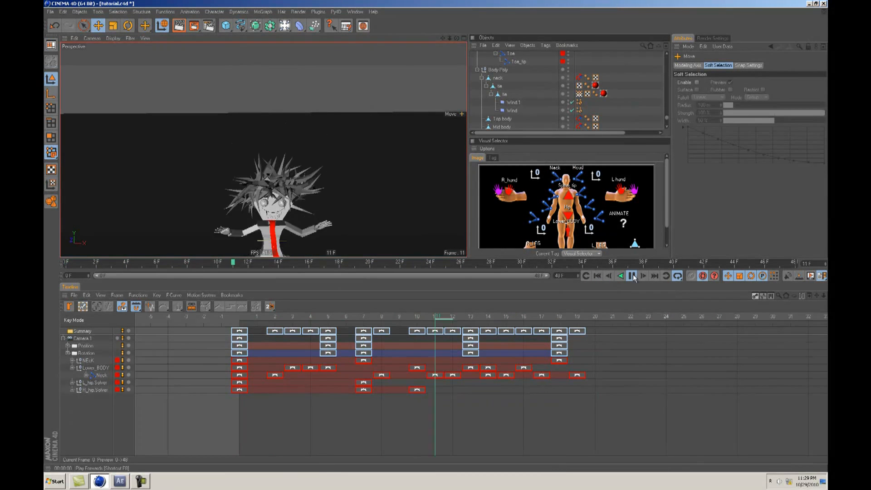
{"action": "left_click_drag", "start_coordinate": [204, 267], "coordinate": [44, 279]}
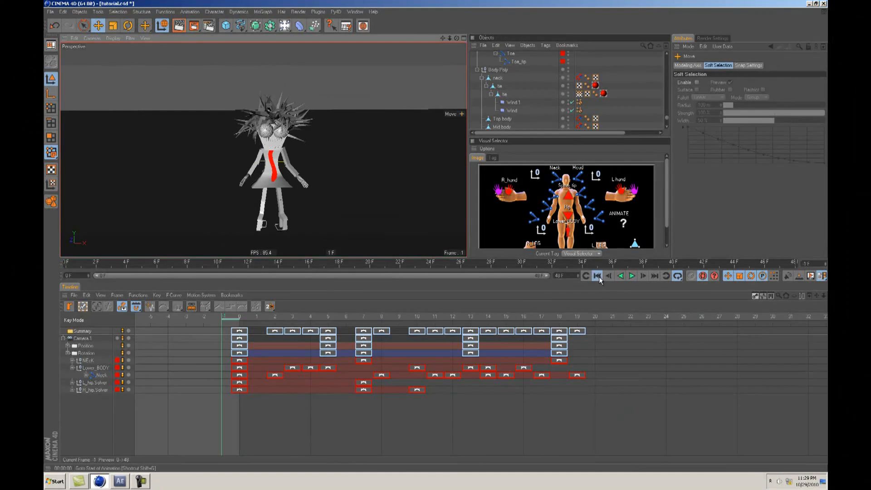
Step: Replay the jump animation from the first frame to check the body motion and facial expressions
{"action": "left_click", "coordinate": [631, 276]}
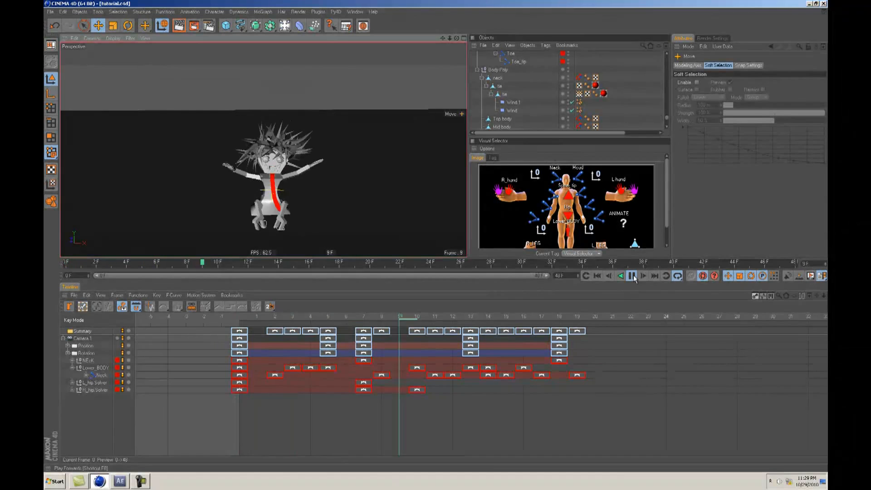
{"action": "left_click", "coordinate": [632, 276]}
{"action": "left_click", "coordinate": [597, 277]}
{"action": "left_click", "coordinate": [632, 276]}
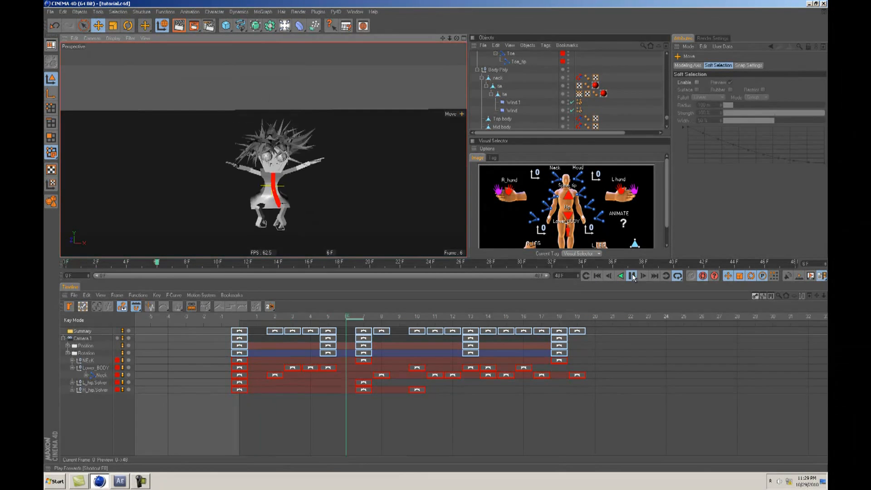
{"action": "left_click", "coordinate": [597, 277]}
Step: Collapse the character's object hierarchy and select its root object
{"action": "scroll", "coordinate": [508, 86], "scroll_direction": "down", "scroll_amount": 5}
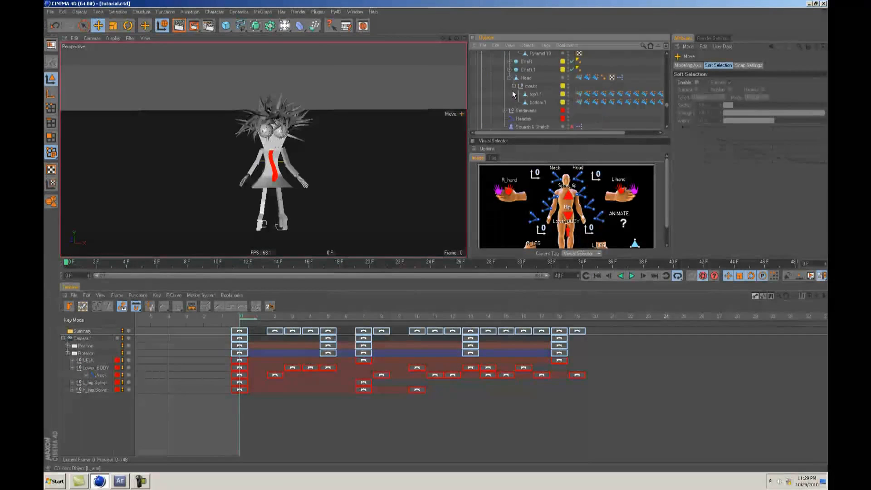
{"action": "scroll", "coordinate": [502, 93], "scroll_direction": "up", "scroll_amount": 5}
{"action": "left_click", "coordinate": [473, 72]}
{"action": "left_click", "coordinate": [487, 72]}
{"action": "left_click_drag", "start_coordinate": [338, 143], "coordinate": [429, 238], "text": "alt"}
{"action": "scroll", "coordinate": [331, 150], "scroll_direction": "down", "scroll_amount": 4}
{"action": "left_click_drag", "start_coordinate": [331, 150], "coordinate": [436, 240], "text": "alt"}
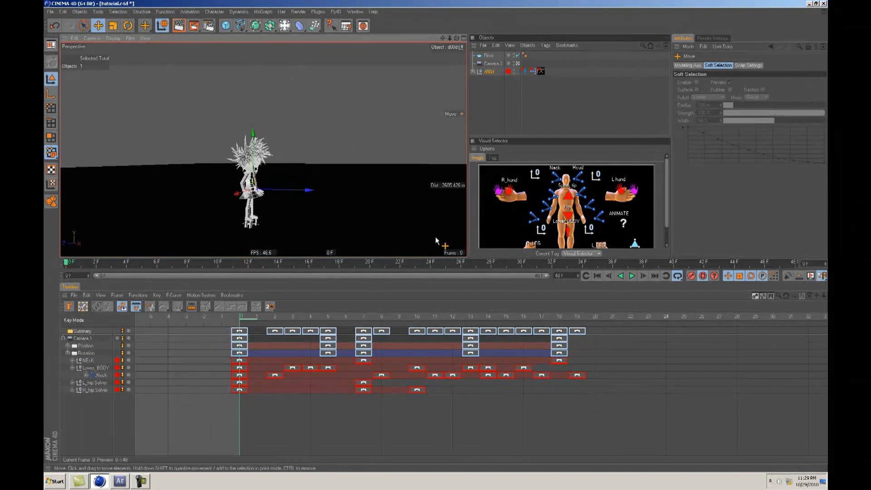
Step: At frame 22, raise the body off the ground and key the lower body, neck and hand controllers
{"action": "left_click_drag", "start_coordinate": [248, 321], "coordinate": [632, 316]}
{"action": "left_click_drag", "start_coordinate": [271, 131], "coordinate": [267, 161]}
{"action": "left_click", "coordinate": [519, 192]}
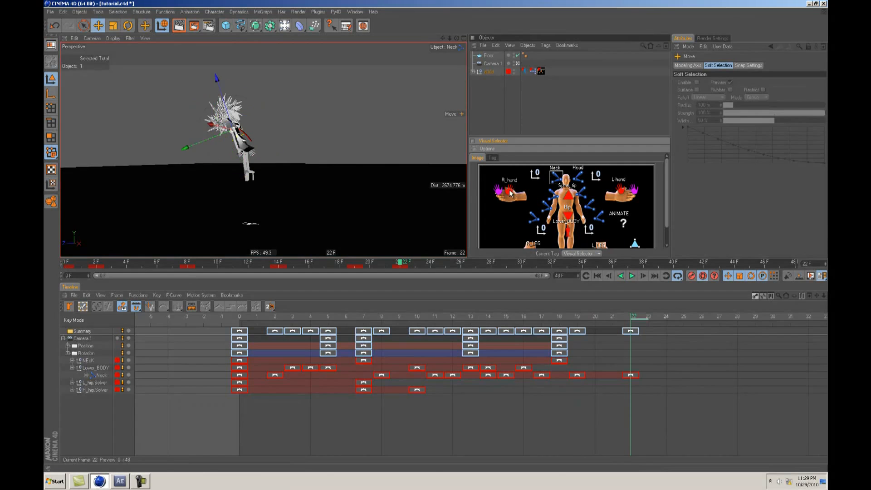
{"action": "key", "text": "e"}
{"action": "key", "text": "F9"}
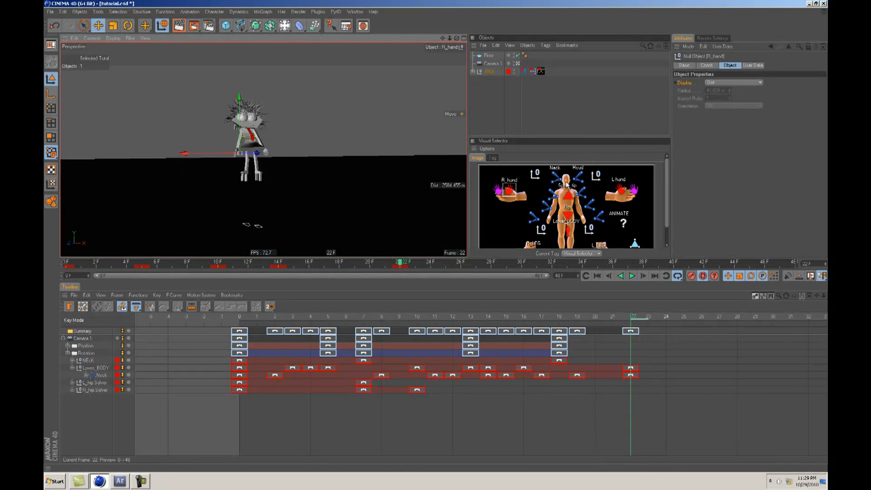
{"action": "left_click", "coordinate": [618, 192]}
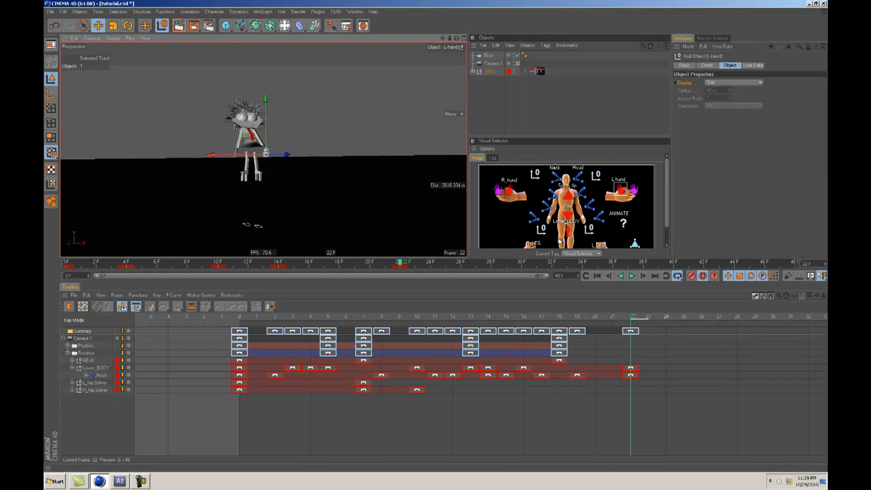
Step: Key both foot controllers at frame 22 and frame 0, and play the animation to check the feet
{"action": "left_click_drag", "start_coordinate": [531, 137], "coordinate": [531, 114]}
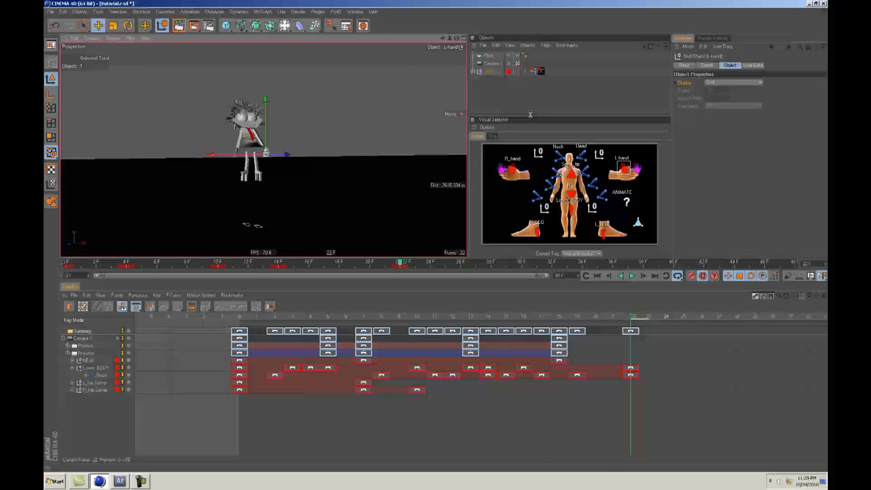
{"action": "left_click", "coordinate": [538, 230]}
{"action": "left_click_drag", "start_coordinate": [412, 210], "coordinate": [436, 235]}
{"action": "left_click_drag", "start_coordinate": [607, 316], "coordinate": [212, 325]}
{"action": "key", "text": "F8"}
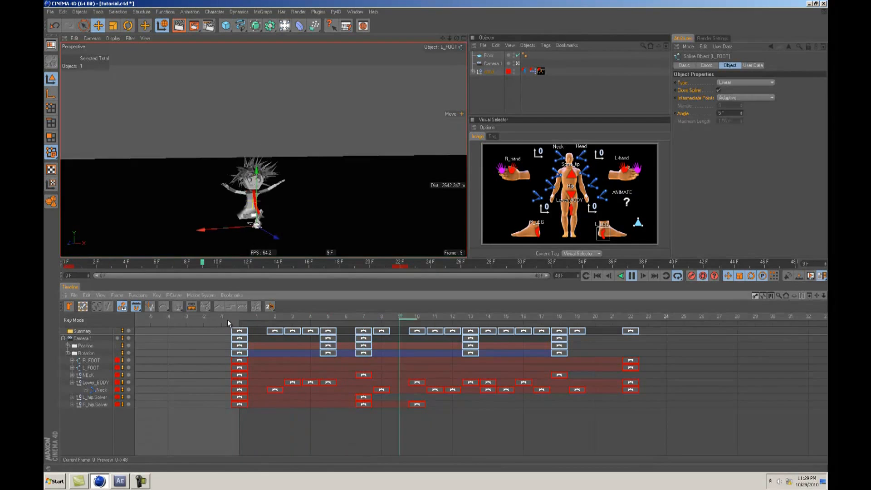
Step: Key the right and left foot controllers at frame 8
{"action": "left_click_drag", "start_coordinate": [295, 316], "coordinate": [382, 317]}
{"action": "left_click", "coordinate": [537, 230]}
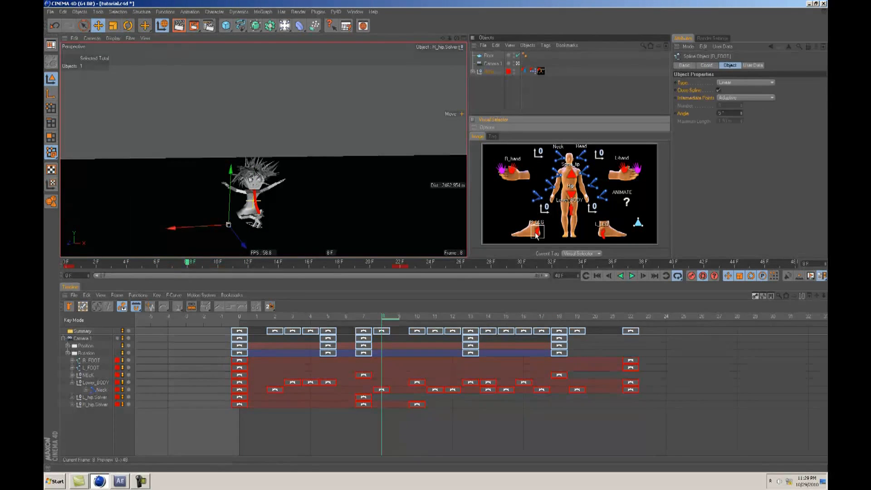
{"action": "key", "text": "F9"}
{"action": "left_click", "coordinate": [602, 232]}
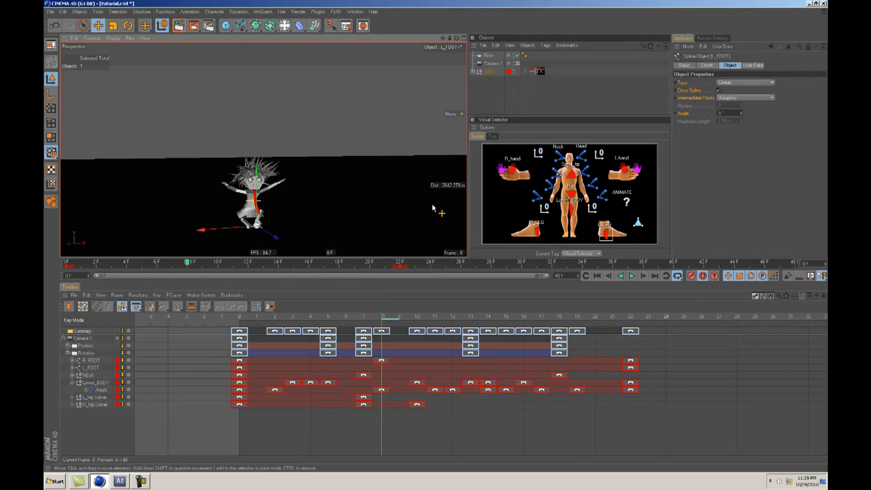
{"action": "key", "text": "F9"}
Step: Key the right foot controller at frame 10 and select the right hip solver
{"action": "left_click_drag", "start_coordinate": [393, 317], "coordinate": [435, 327]}
{"action": "left_click", "coordinate": [536, 231]}
{"action": "key", "text": "F9"}
{"action": "left_click", "coordinate": [544, 208]}
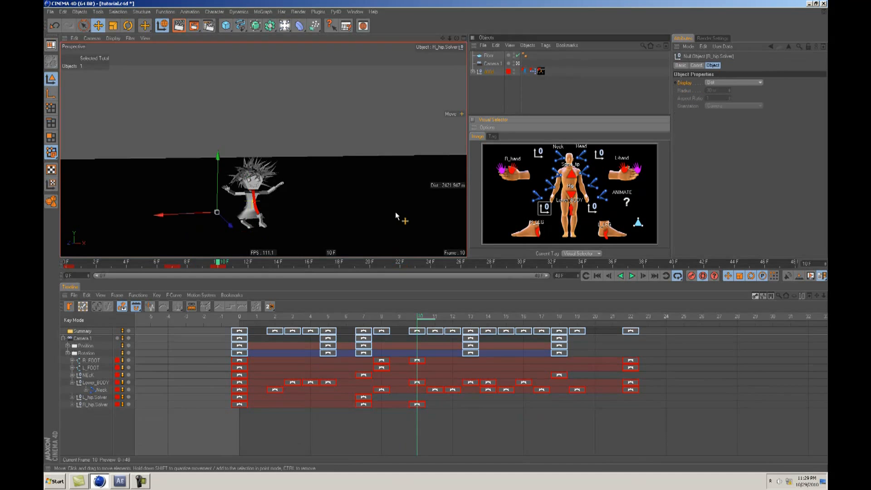
Step: Deselect the controllers and play the animation from frame 0 to review the crouch, foot motion and takeoff
{"action": "left_click_drag", "start_coordinate": [431, 238], "coordinate": [432, 239], "text": "alt"}
{"action": "left_click_drag", "start_coordinate": [425, 316], "coordinate": [184, 333]}
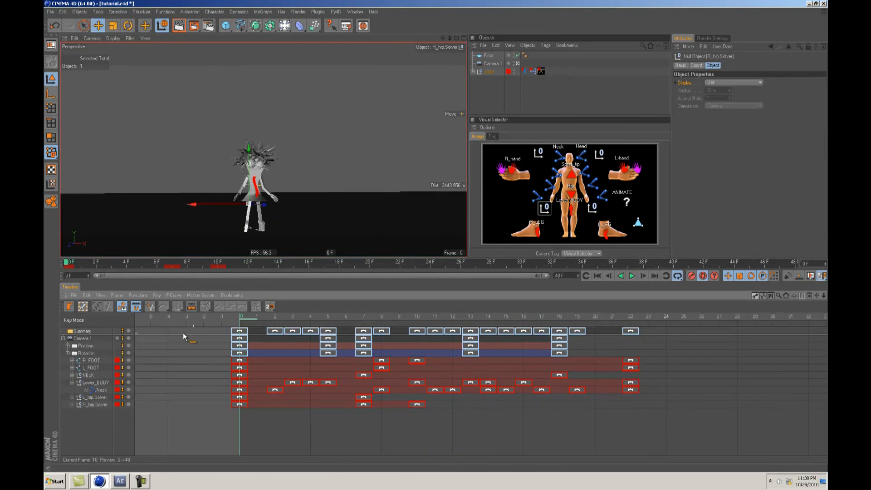
{"action": "left_click", "coordinate": [353, 176]}
{"action": "key", "text": "F8"}
{"action": "key", "text": "F8"}
{"action": "left_click_drag", "start_coordinate": [264, 263], "coordinate": [66, 262]}
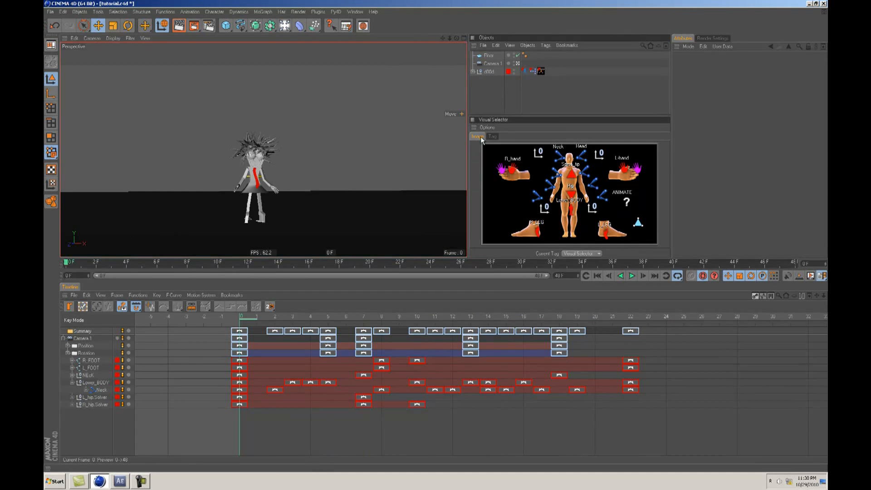
Step: Select the character's root object and record a key for it at frame 13
{"action": "left_click", "coordinate": [495, 72]}
{"action": "scroll", "coordinate": [368, 172], "scroll_direction": "down", "scroll_amount": 3}
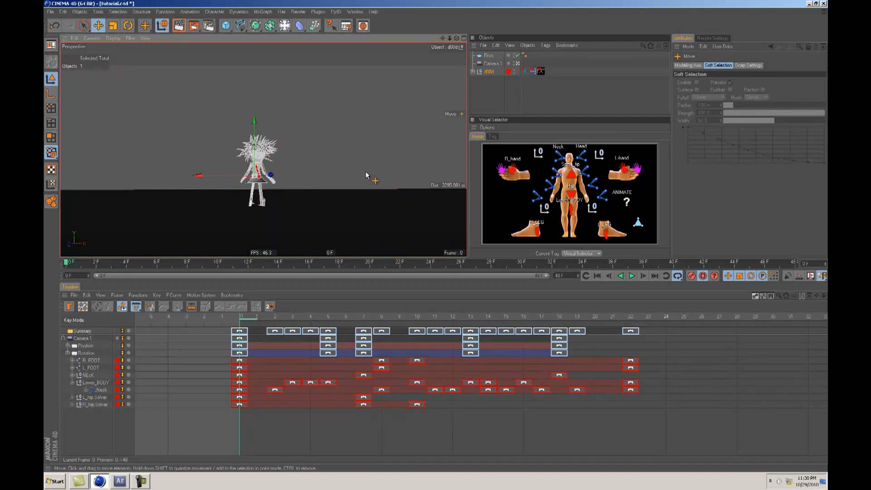
{"action": "middle_click_drag", "start_coordinate": [368, 170], "coordinate": [376, 162], "text": "alt"}
{"action": "left_click_drag", "start_coordinate": [377, 162], "coordinate": [429, 236], "text": "alt"}
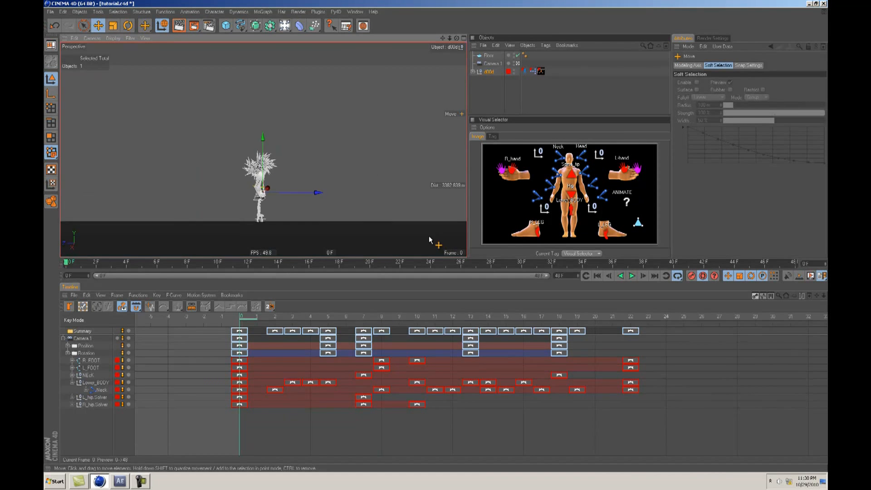
{"action": "left_click_drag", "start_coordinate": [251, 320], "coordinate": [493, 341]}
{"action": "left_click", "coordinate": [691, 277]}
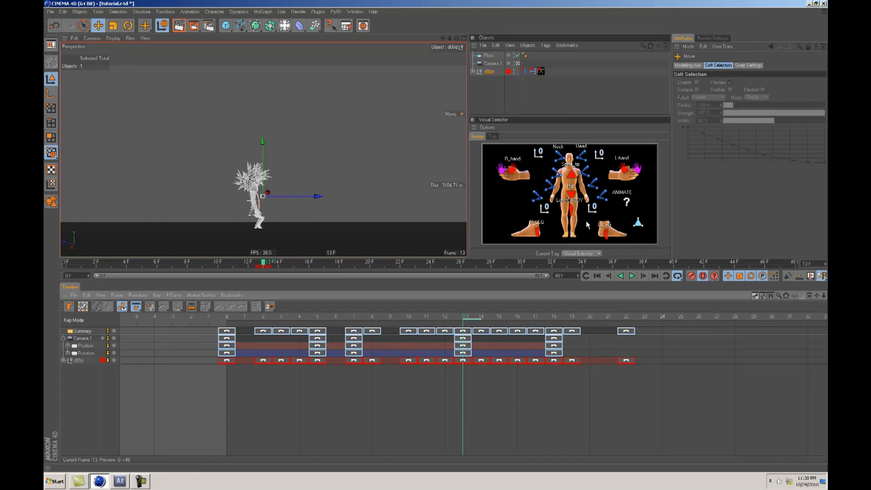
Step: Remove the scale and rotation animation from the root object's coordinates, keeping only its position keyed
{"action": "left_click", "coordinate": [488, 72]}
{"action": "left_click", "coordinate": [715, 66]}
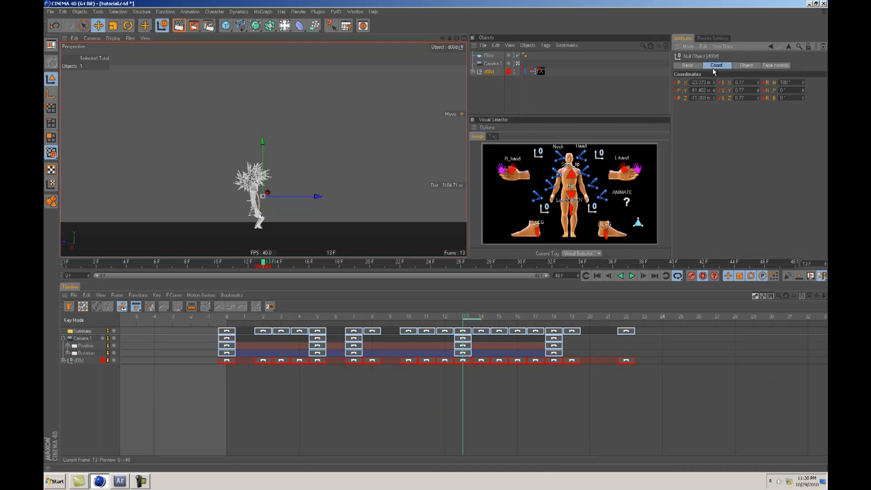
{"action": "left_click", "coordinate": [745, 65]}
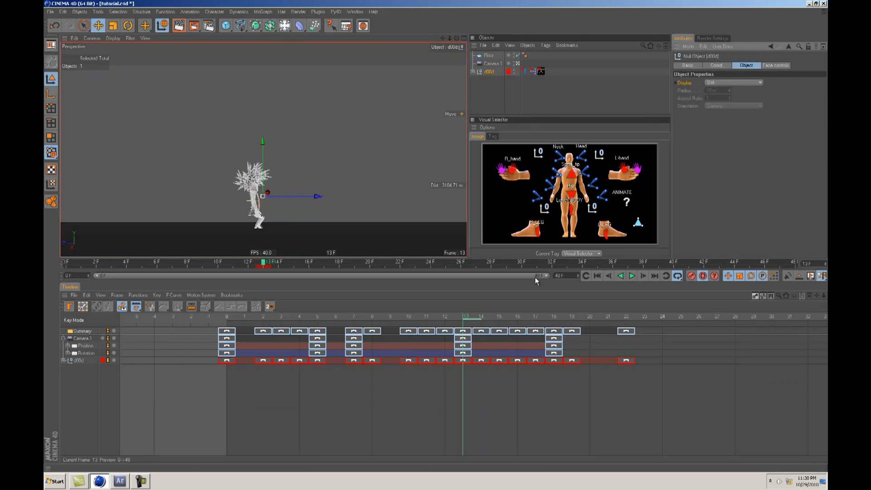
{"action": "left_click", "coordinate": [722, 65]}
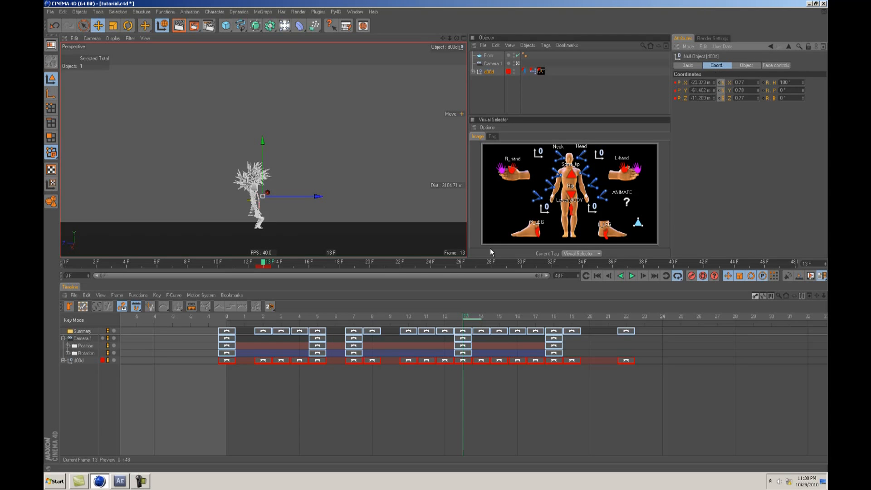
Step: Go to frame 34 and switch the viewport to the Left view
{"action": "left_click_drag", "start_coordinate": [469, 319], "coordinate": [828, 319]}
{"action": "scroll", "coordinate": [430, 315], "scroll_direction": "down", "scroll_amount": 4}
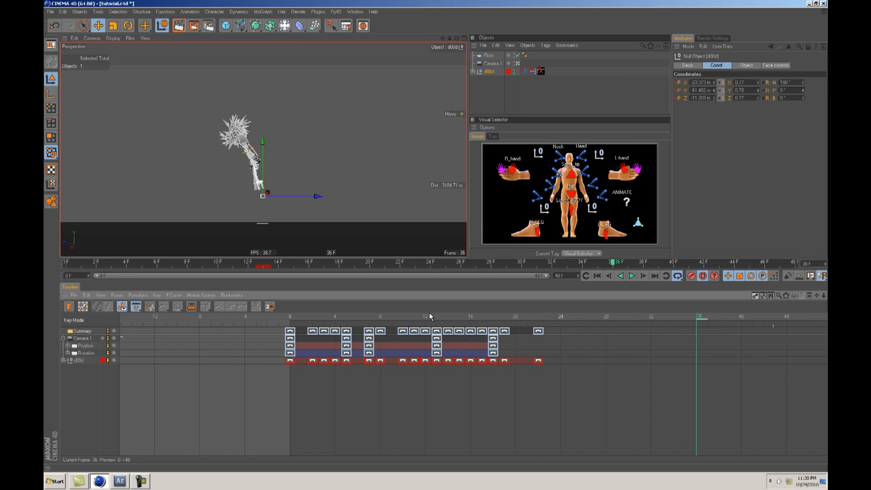
{"action": "left_click_drag", "start_coordinate": [620, 322], "coordinate": [600, 323]}
{"action": "key", "text": "F3"}
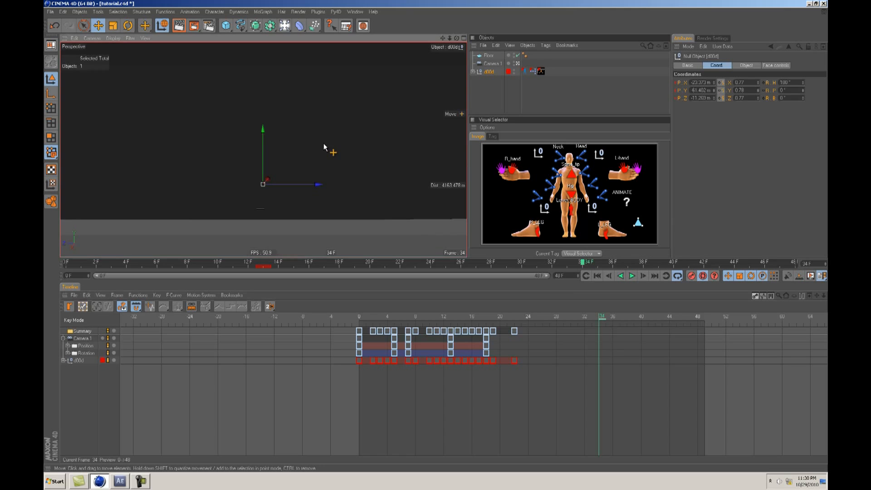
{"action": "key", "text": "F1"}
{"action": "key", "text": "F2"}
{"action": "key", "text": "F1"}
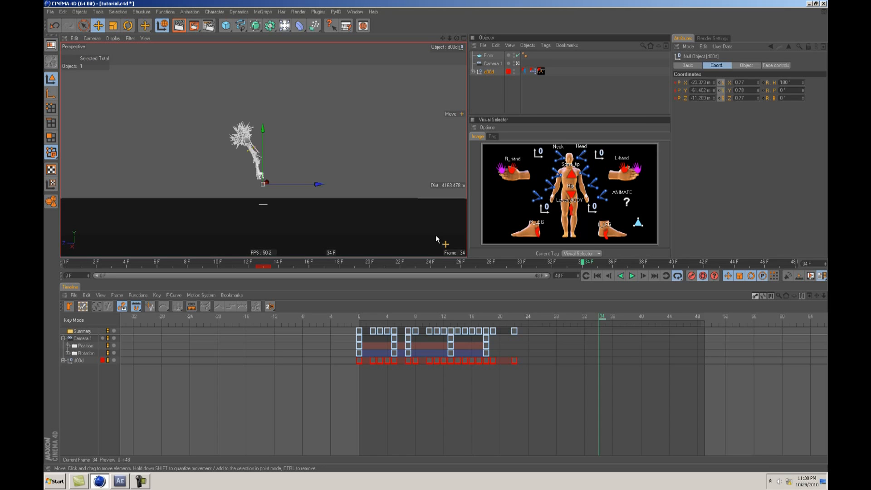
{"action": "key", "text": "F4"}
{"action": "scroll", "coordinate": [437, 241], "scroll_direction": "down", "scroll_amount": 2}
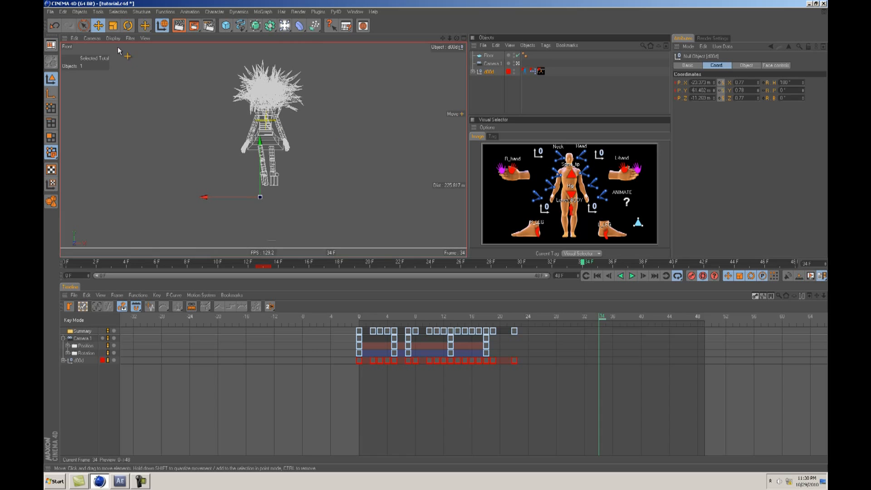
{"action": "left_click", "coordinate": [93, 38]}
{"action": "left_click", "coordinate": [94, 91]}
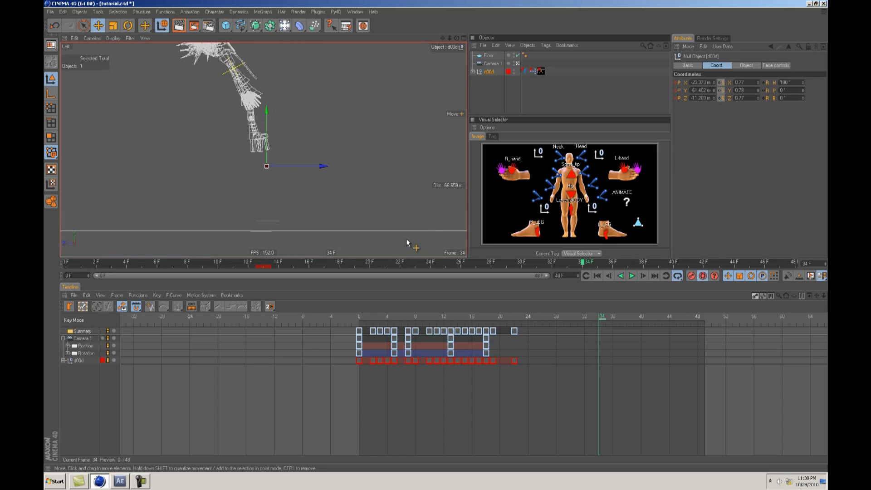
Step: Key the root object at frame 34 high above the floor, at about 2369 m in Y, shifted backward
{"action": "left_click_drag", "start_coordinate": [432, 232], "coordinate": [346, 127]}
{"action": "middle_click_drag", "start_coordinate": [350, 200], "coordinate": [434, 254], "text": "alt"}
{"action": "scroll", "coordinate": [432, 236], "scroll_direction": "down", "scroll_amount": 8}
{"action": "left_click_drag", "start_coordinate": [432, 237], "coordinate": [361, 220]}
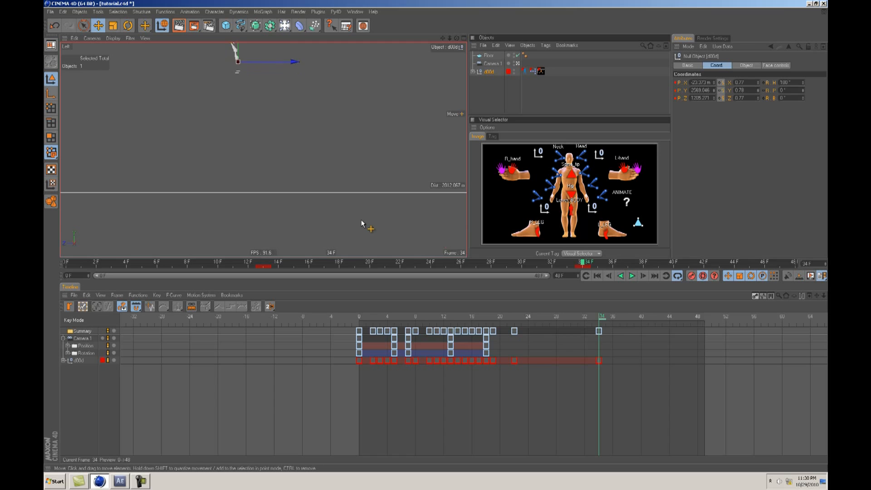
Step: Play the launch, shift the root's airborne key to frame 26, and play it again from around frame 18
{"action": "left_click", "coordinate": [460, 318]}
{"action": "key", "text": "F8"}
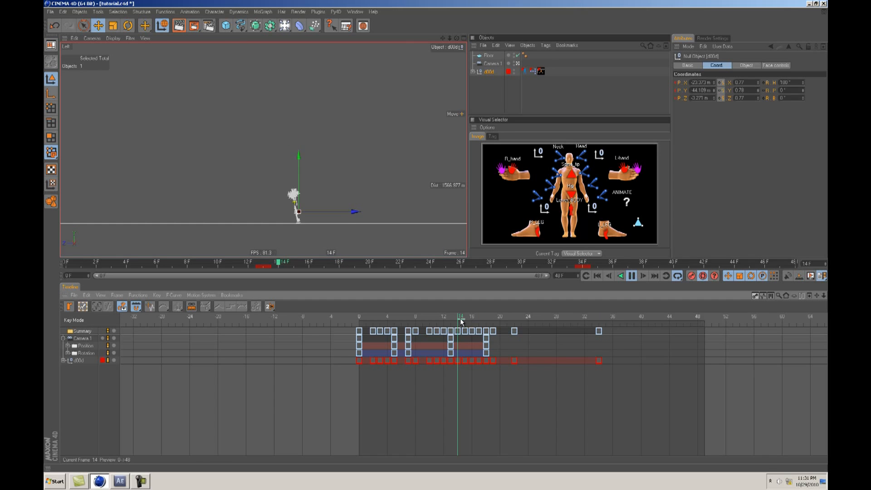
{"action": "key", "text": "F8"}
{"action": "left_click_drag", "start_coordinate": [595, 330], "coordinate": [542, 334]}
{"action": "left_click", "coordinate": [490, 316]}
{"action": "key", "text": "F8"}
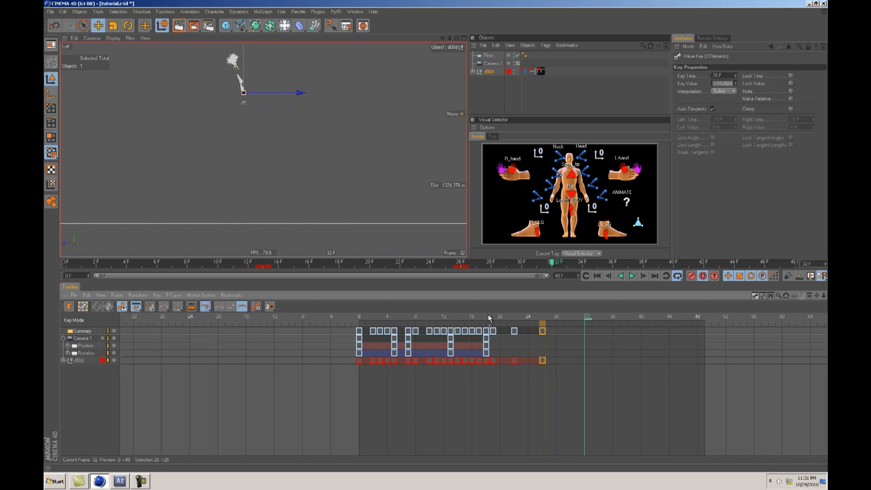
Step: Play the retimed launch from the start and return to frame 0
{"action": "left_click", "coordinate": [444, 314]}
{"action": "left_click_drag", "start_coordinate": [438, 316], "coordinate": [342, 321]}
{"action": "key", "text": "F8"}
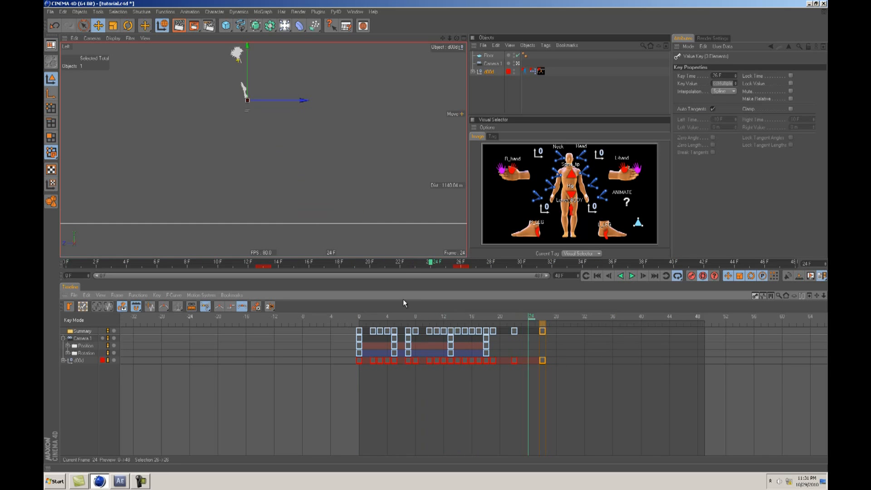
{"action": "left_click_drag", "start_coordinate": [402, 268], "coordinate": [64, 268]}
Step: Return to the perspective view and undo the root object's launch keys and the foot keys at frames 8 and 10
{"action": "key", "text": "F1"}
{"action": "scroll", "coordinate": [434, 236], "scroll_direction": "down", "scroll_amount": 5}
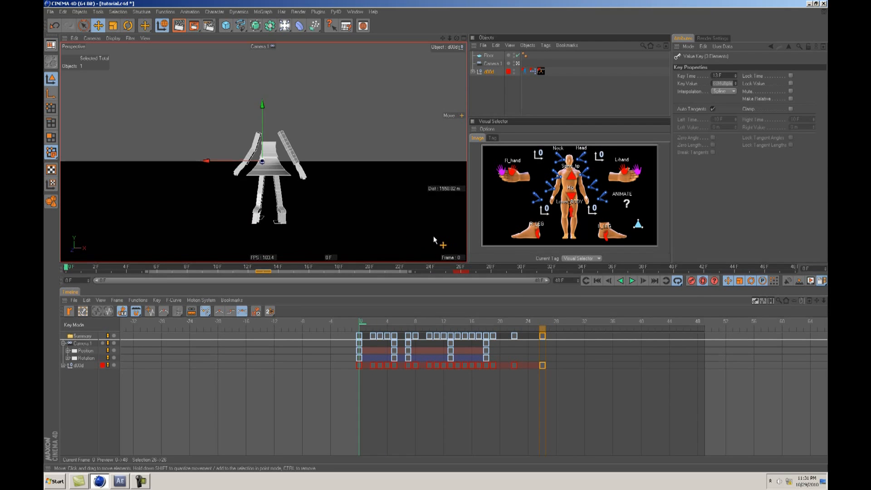
{"action": "middle_click_drag", "start_coordinate": [434, 235], "coordinate": [436, 257], "text": "alt"}
{"action": "key", "text": "ctrl+z"}
{"action": "key", "text": "ctrl+z"}
{"action": "key", "text": "ctrl+z"}
{"action": "key", "text": "ctrl+z"}
{"action": "key", "text": "ctrl+z"}
{"action": "key", "text": "ctrl+z"}
{"action": "key", "text": "ctrl+z"}
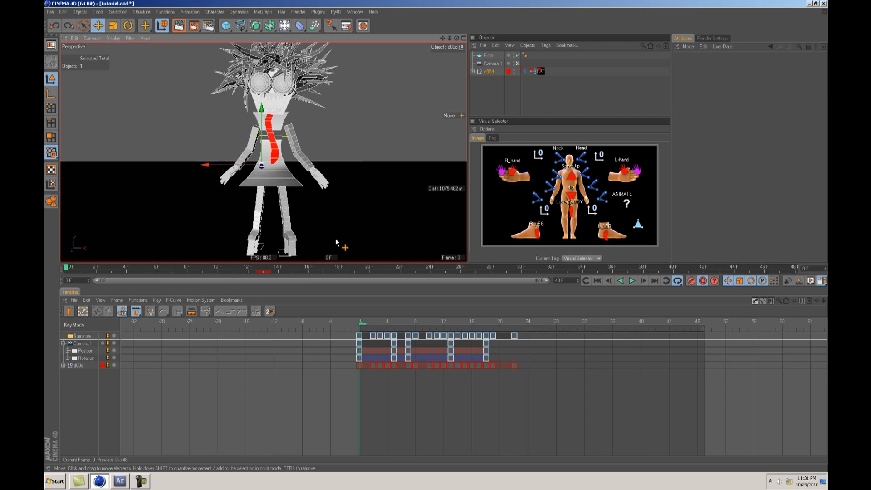
{"action": "key", "text": "ctrl+z"}
{"action": "key", "text": "ctrl+z"}
{"action": "key", "text": "ctrl+z"}
{"action": "key", "text": "ctrl+z"}
{"action": "key", "text": "ctrl+z"}
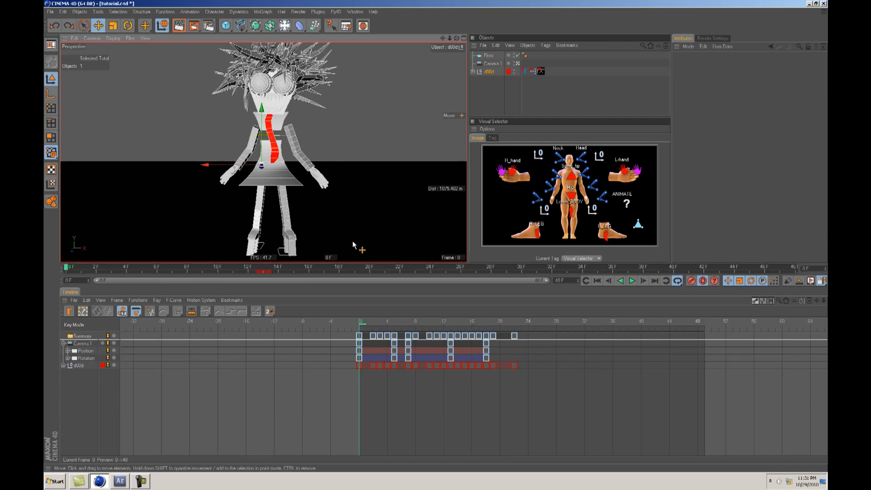
{"action": "key", "text": "ctrl+z"}
{"action": "key", "text": "ctrl+z"}
{"action": "key", "text": "ctrl+z"}
{"action": "key", "text": "ctrl+z"}
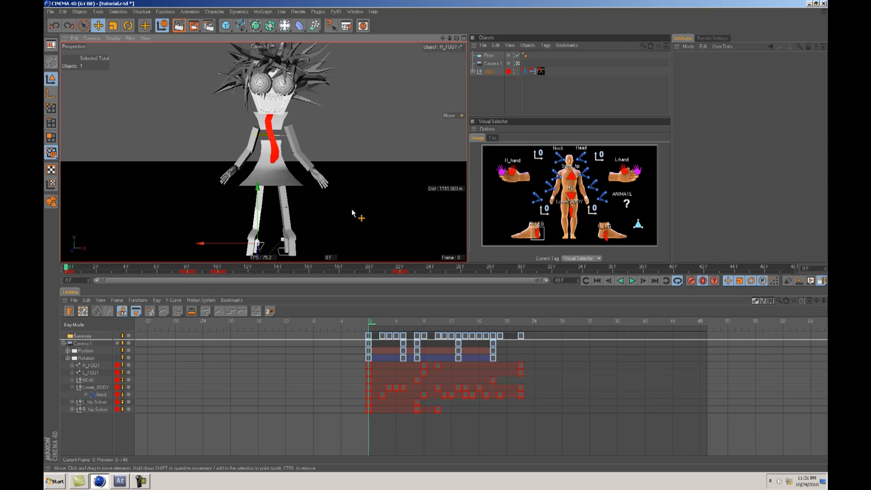
{"action": "key", "text": "ctrl+z"}
{"action": "key", "text": "ctrl+z"}
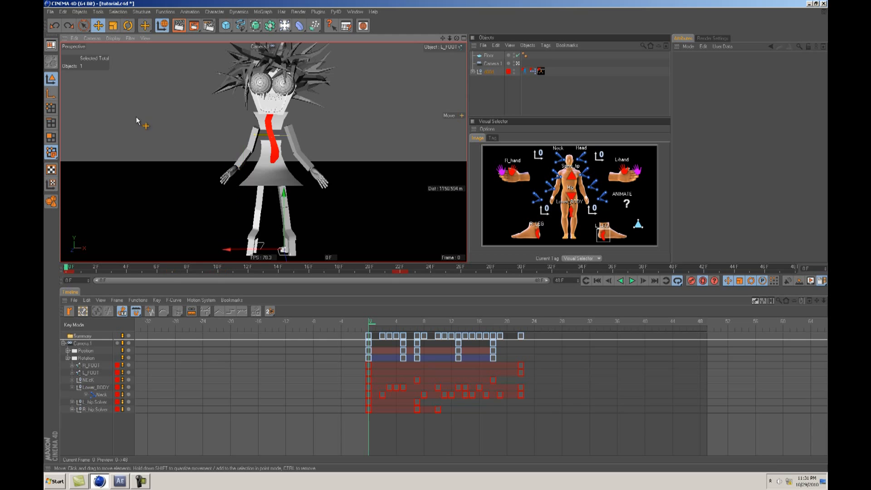
Step: Rotate the upper-body and neck controllers at frame 0 to adjust the starting pose
{"action": "left_click_drag", "start_coordinate": [434, 236], "coordinate": [437, 236], "text": "alt"}
{"action": "left_click", "coordinate": [576, 179]}
{"action": "left_click_drag", "start_coordinate": [345, 72], "coordinate": [323, 75]}
{"action": "left_click", "coordinate": [559, 162]}
{"action": "left_click_drag", "start_coordinate": [298, 103], "coordinate": [310, 105]}
{"action": "left_click_drag", "start_coordinate": [449, 237], "coordinate": [451, 237], "text": "alt"}
{"action": "key", "text": "e"}
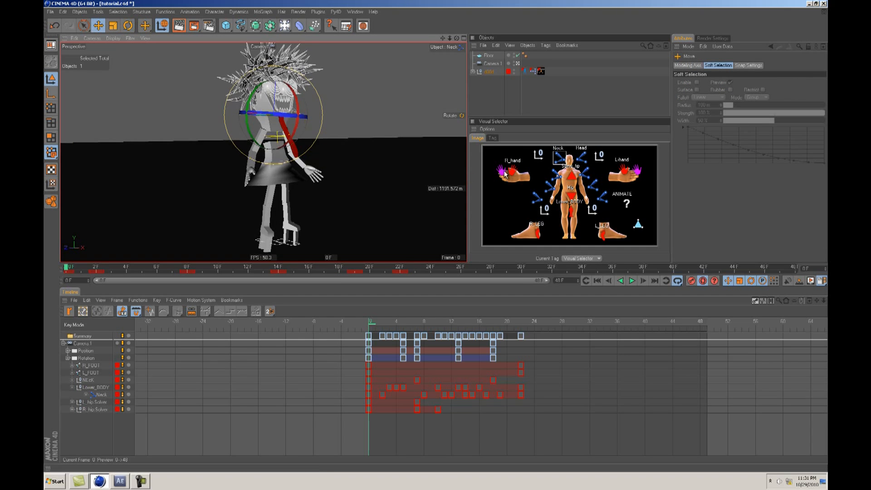
Step: Reframe the character through Camera 1, select the NEcK controller, and scrub from frame 0 to frame 21 to inspect the pose
{"action": "left_click", "coordinate": [270, 132]}
{"action": "mouse_move", "coordinate": [317, 152]}
{"action": "left_mouse_down", "text": "alt"}
{"action": "mouse_move", "coordinate": [326, 164]}
{"action": "mouse_move", "coordinate": [315, 159]}
{"action": "left_mouse_up", "text": "alt"}
{"action": "left_click", "coordinate": [571, 180]}
{"action": "right_click_drag", "start_coordinate": [315, 159], "coordinate": [304, 159], "text": "alt"}
{"action": "left_click_drag", "start_coordinate": [315, 159], "coordinate": [318, 165], "text": "alt"}
{"action": "left_click_drag", "start_coordinate": [370, 323], "coordinate": [513, 336]}
{"action": "left_click_drag", "start_coordinate": [435, 236], "coordinate": [434, 236], "text": "alt"}
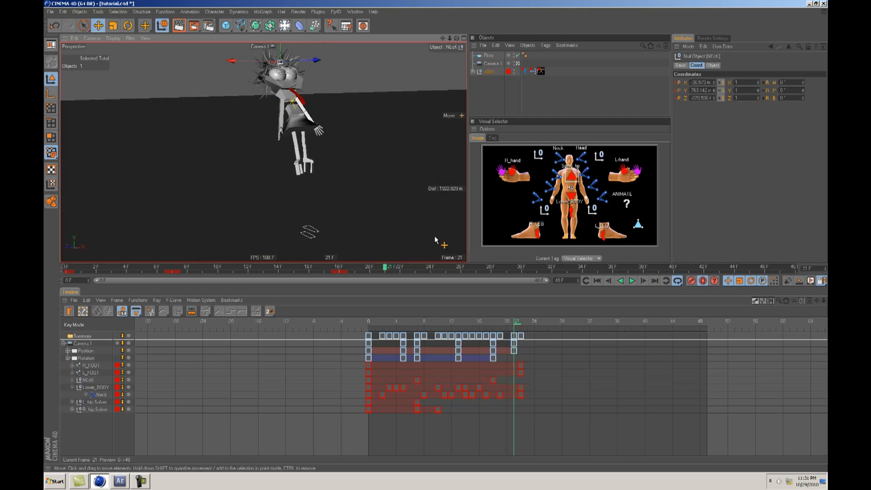
Step: Record a position key for the d00d root object at frame 16
{"action": "left_click", "coordinate": [64, 15]}
{"action": "left_click", "coordinate": [64, 14]}
{"action": "left_click", "coordinate": [490, 74]}
{"action": "key", "text": "F2"}
{"action": "key", "text": "F3"}
{"action": "left_click_drag", "start_coordinate": [505, 320], "coordinate": [484, 324]}
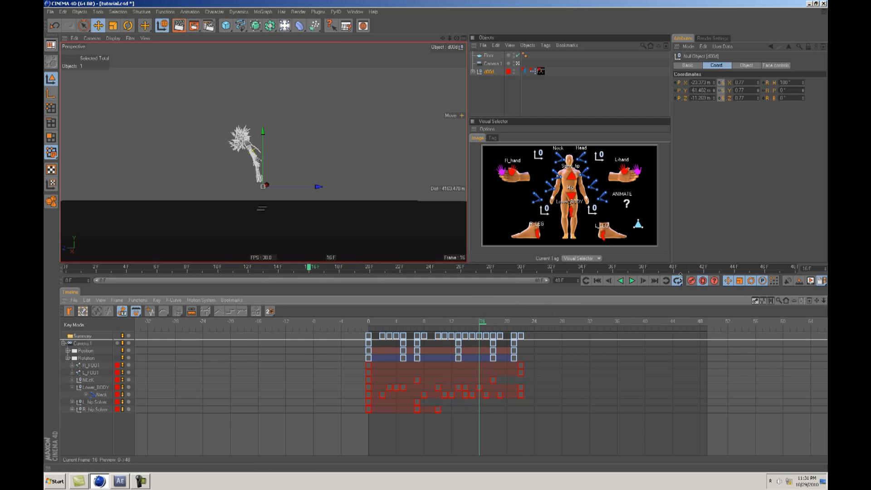
{"action": "left_click", "coordinate": [691, 281]}
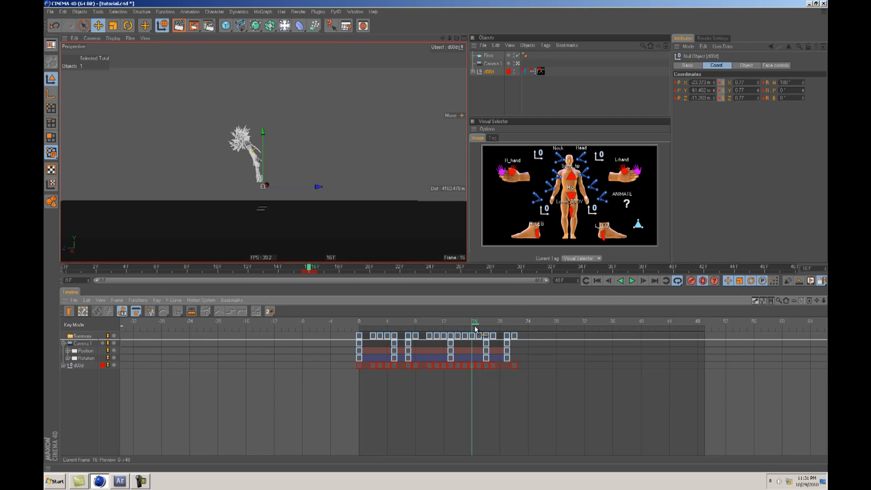
Step: Raise the d00d root object at frame 27 to about 1181 m in Y, keying the airborne position
{"action": "left_click", "coordinate": [489, 72]}
{"action": "left_click_drag", "start_coordinate": [477, 326], "coordinate": [564, 342]}
{"action": "left_click_drag", "start_coordinate": [358, 173], "coordinate": [441, 235]}
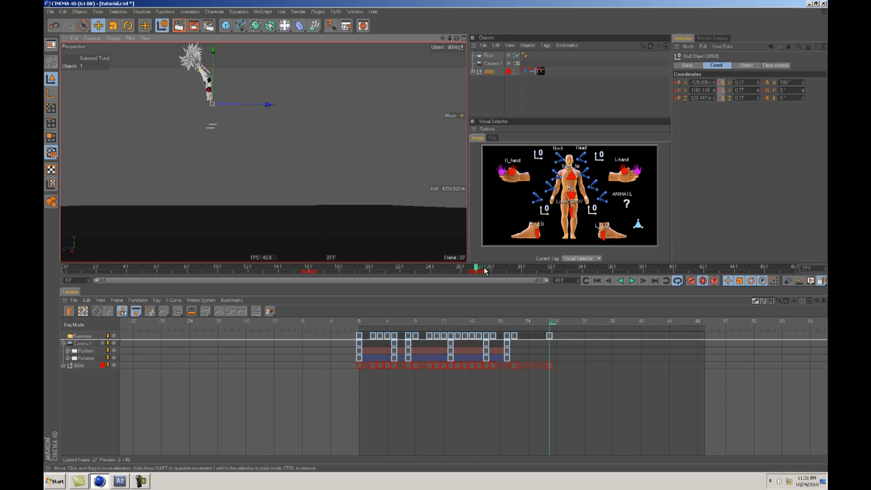
Step: Play the jump to check the root object's rise between frames 16 and 27
{"action": "left_click", "coordinate": [498, 318]}
{"action": "key", "text": "F8"}
{"action": "key", "text": "F8"}
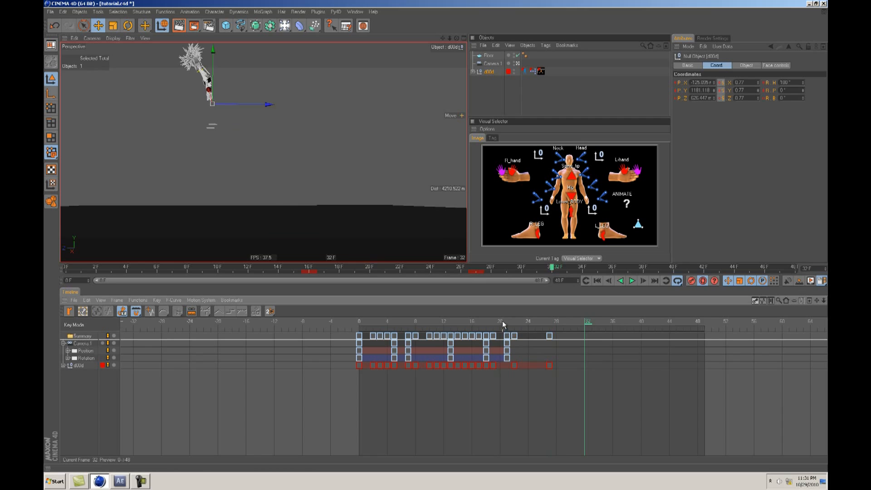
{"action": "left_click", "coordinate": [362, 321]}
{"action": "key", "text": "F8"}
{"action": "key", "text": "F8"}
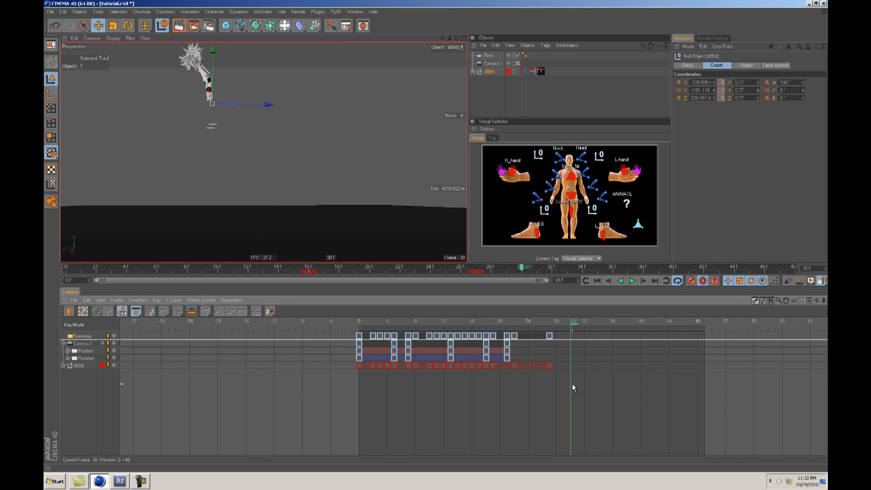
Step: Move the root object's airborne key from frame 27 to frame 23 to speed up the launch
{"action": "double_click", "coordinate": [83, 368]}
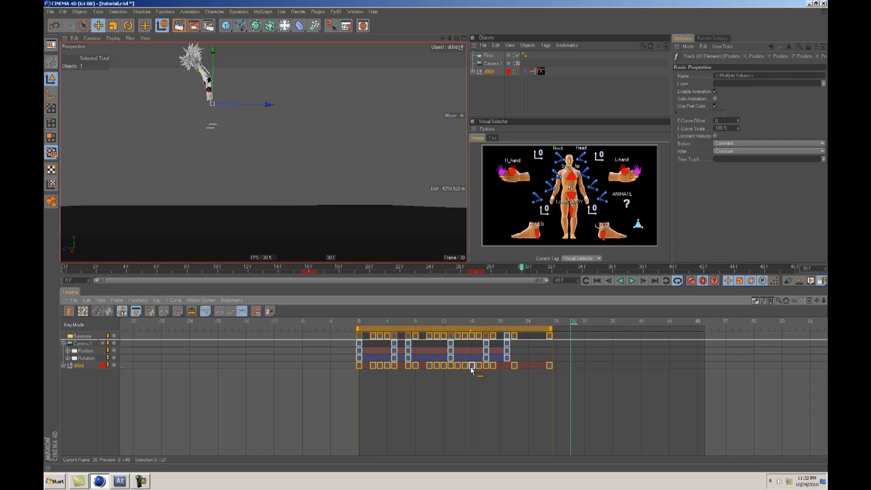
{"action": "left_click", "coordinate": [491, 366]}
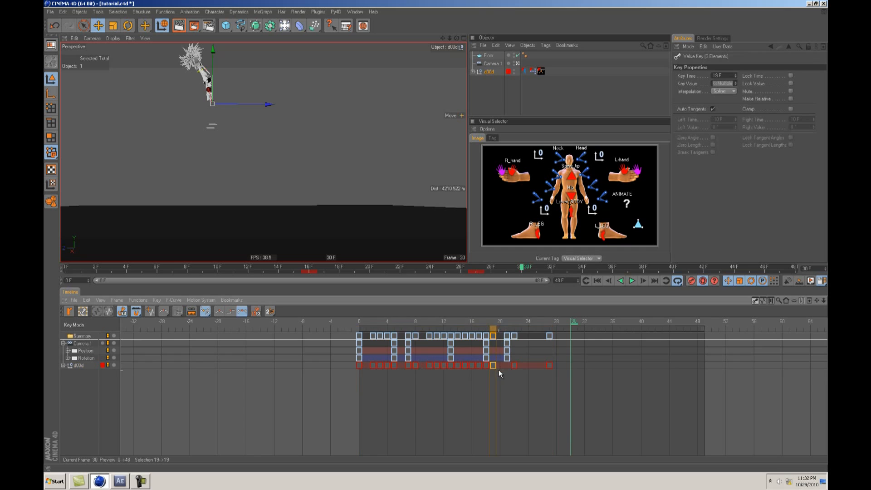
{"action": "left_click_drag", "start_coordinate": [571, 390], "coordinate": [518, 342]}
{"action": "left_click", "coordinate": [565, 380]}
{"action": "left_click", "coordinate": [535, 336]}
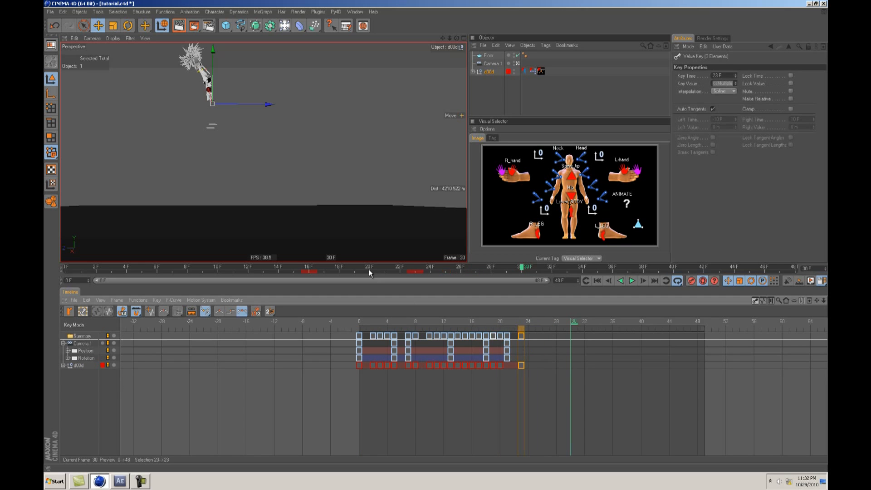
Step: Play the faster launch from the start and step back to frame 20 to inspect the airborne pose
{"action": "left_click", "coordinate": [597, 282]}
{"action": "key", "text": "F8"}
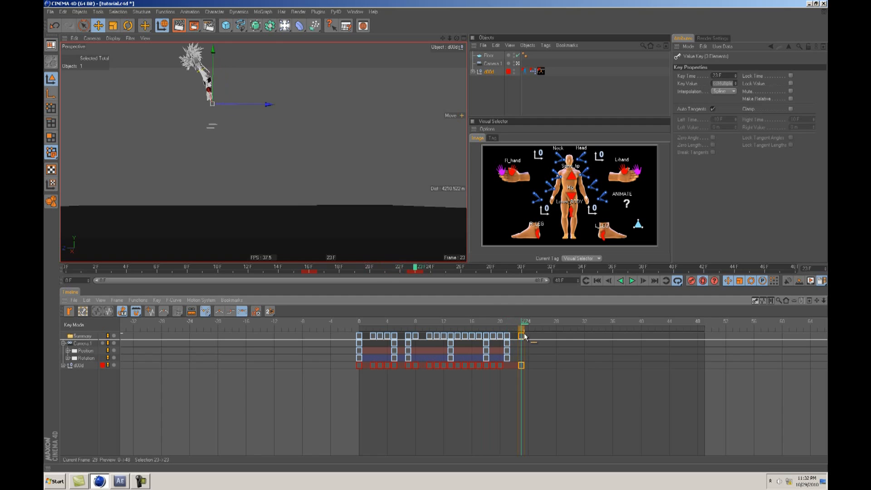
{"action": "mouse_move", "coordinate": [510, 337]}
{"action": "left_mouse_down"}
{"action": "mouse_move", "coordinate": [519, 337]}
{"action": "mouse_move", "coordinate": [501, 337]}
{"action": "left_mouse_up"}
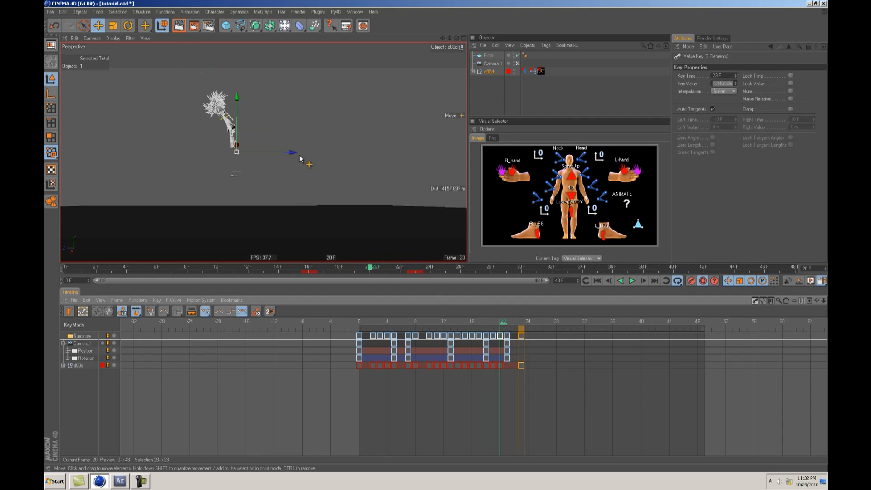
{"action": "left_click", "coordinate": [324, 159]}
{"action": "left_click", "coordinate": [324, 159]}
Step: Replay the jump from a different viewing angle and scrub forward to frame 20
{"action": "left_click_drag", "start_coordinate": [323, 163], "coordinate": [441, 237], "text": "alt"}
{"action": "right_click_drag", "start_coordinate": [258, 166], "coordinate": [431, 236], "text": "alt"}
{"action": "left_click_drag", "start_coordinate": [325, 267], "coordinate": [53, 260]}
{"action": "key", "text": "F8"}
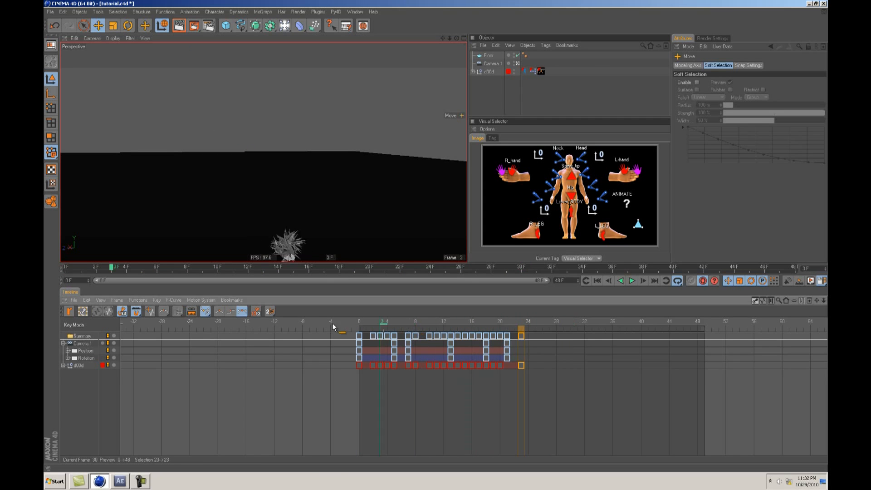
{"action": "key", "text": "F8"}
{"action": "left_click_drag", "start_coordinate": [391, 323], "coordinate": [501, 324]}
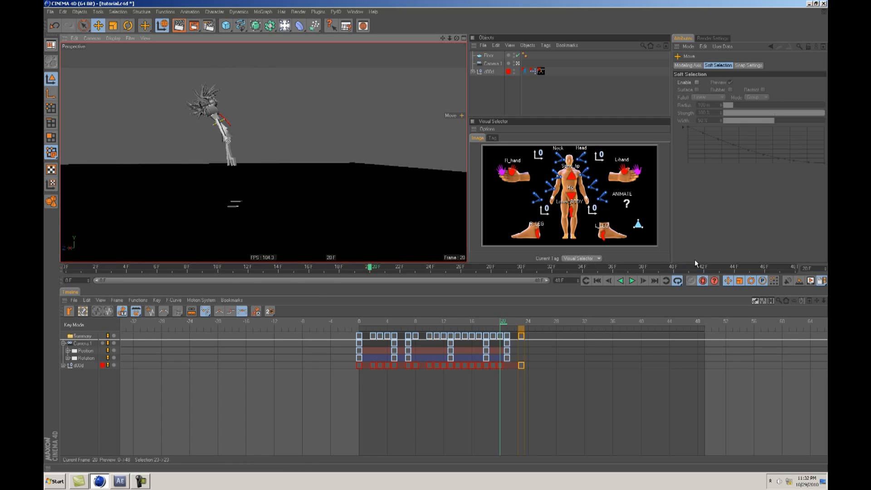
Step: Add a MoGraph Fracture object to the scene and return to frame 0 with the whole character in view
{"action": "left_click", "coordinate": [257, 13]}
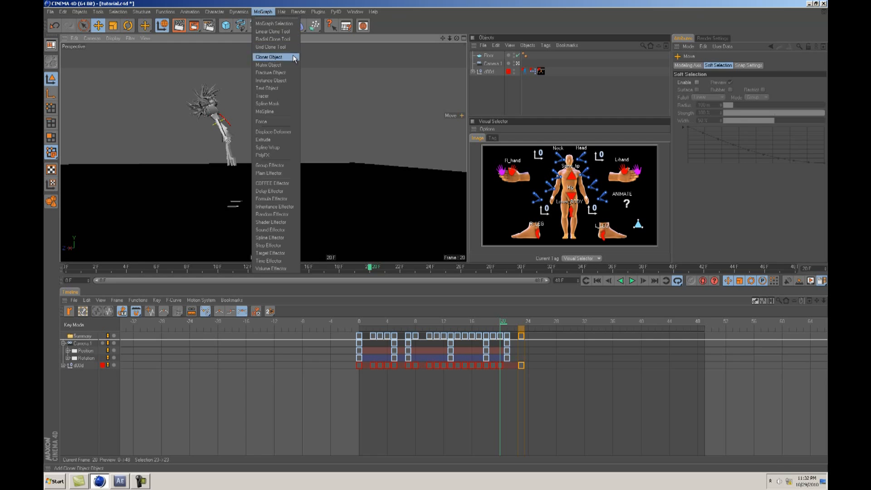
{"action": "left_click", "coordinate": [285, 72]}
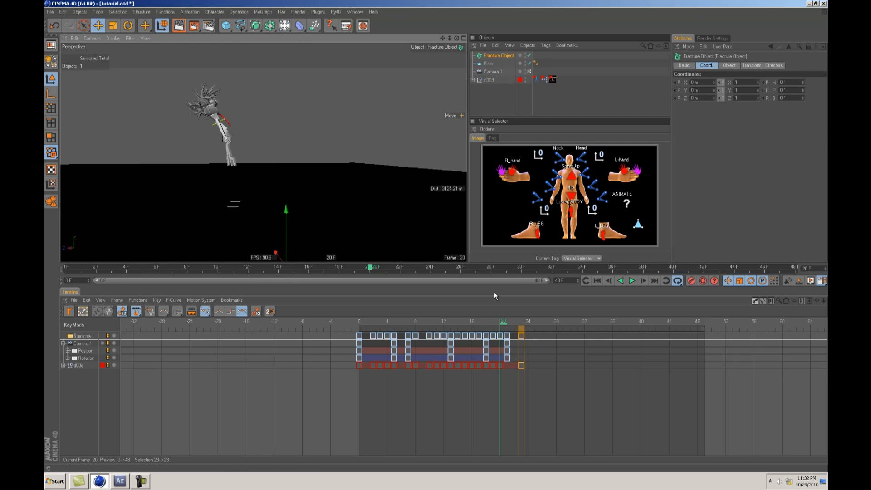
{"action": "left_click_drag", "start_coordinate": [490, 321], "coordinate": [360, 323]}
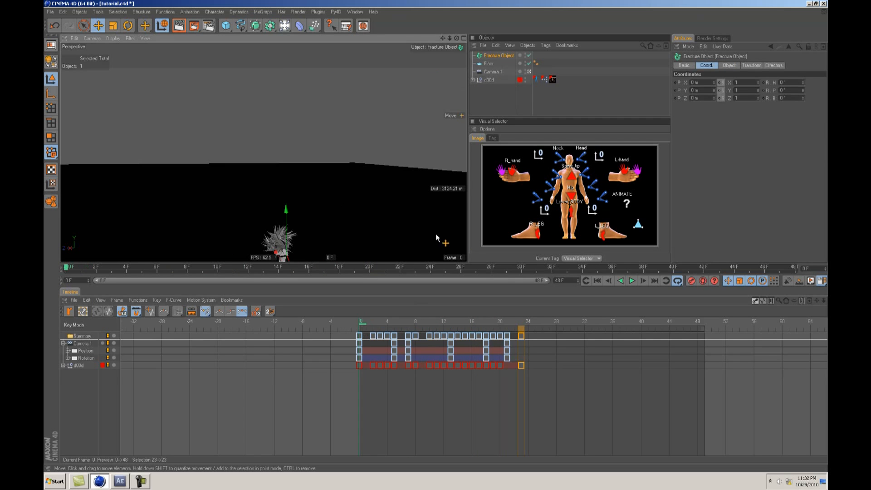
{"action": "left_click_drag", "start_coordinate": [277, 139], "coordinate": [435, 236], "text": "alt"}
{"action": "middle_click_drag", "start_coordinate": [306, 173], "coordinate": [303, 170], "text": "alt"}
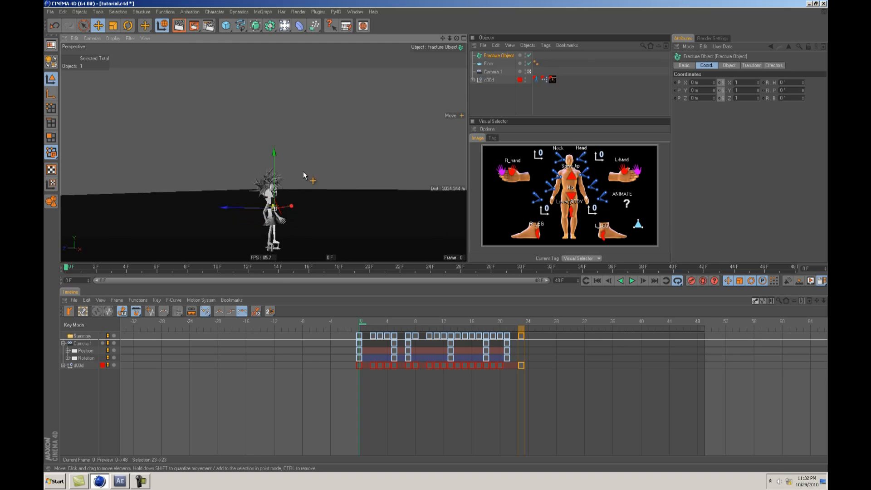
{"action": "left_click_drag", "start_coordinate": [303, 171], "coordinate": [303, 164], "text": "alt"}
Step: Nest the Fracture object inside the d00d root with Body Poly as its child, and scrub to test the animation
{"action": "left_click", "coordinate": [473, 80]}
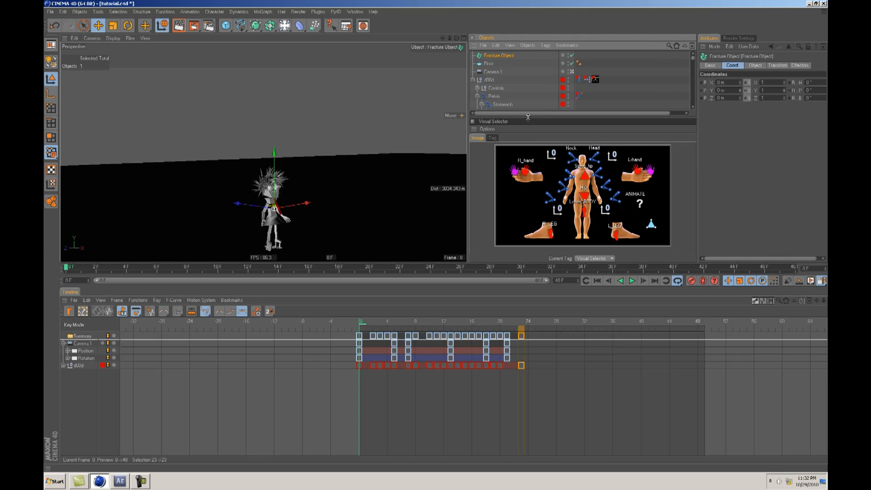
{"action": "left_click_drag", "start_coordinate": [528, 118], "coordinate": [526, 142]}
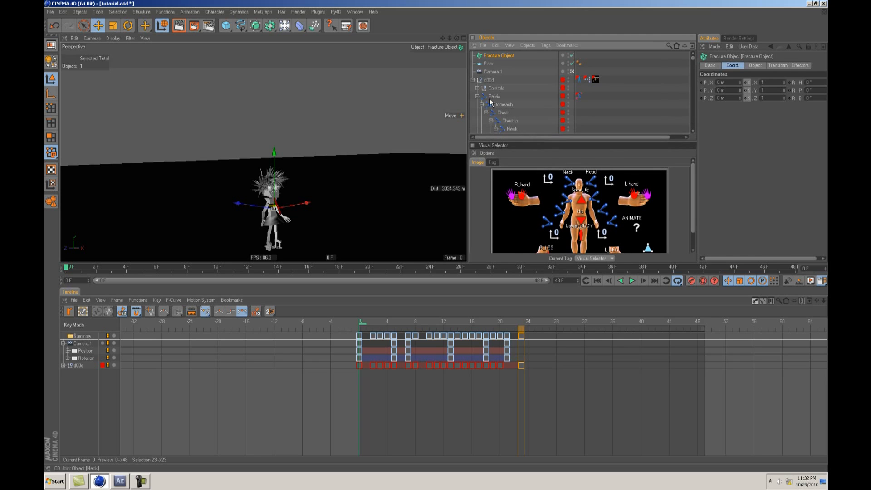
{"action": "left_click", "coordinate": [477, 97]}
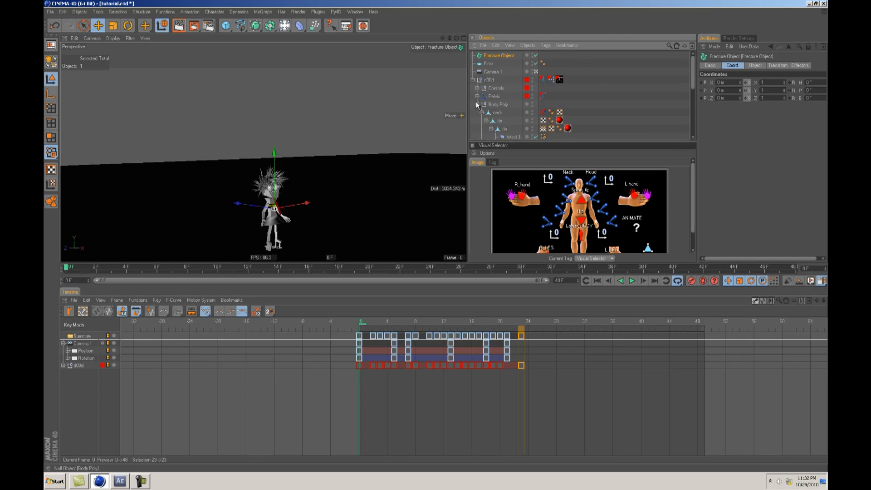
{"action": "mouse_move", "coordinate": [492, 101]}
{"action": "left_mouse_down"}
{"action": "mouse_move", "coordinate": [497, 106]}
{"action": "mouse_move", "coordinate": [498, 96]}
{"action": "left_mouse_up"}
{"action": "mouse_move", "coordinate": [383, 319]}
{"action": "left_mouse_down"}
{"action": "mouse_move", "coordinate": [508, 320]}
{"action": "mouse_move", "coordinate": [358, 334]}
{"action": "left_mouse_up"}
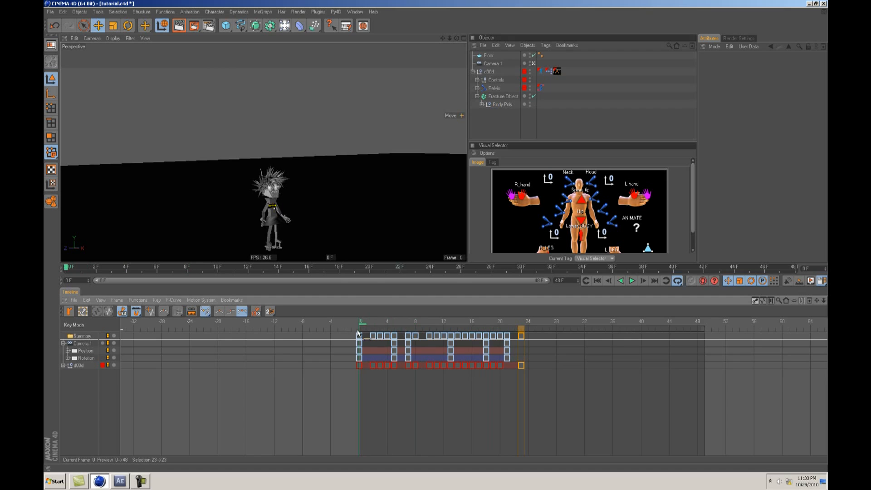
Step: Set the Fracture object's mode to Explode Segments
{"action": "left_click", "coordinate": [501, 97]}
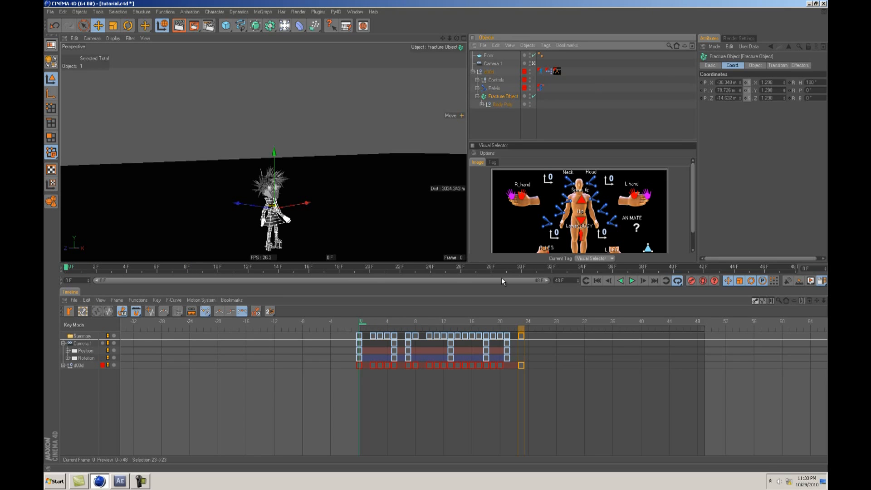
{"action": "left_click", "coordinate": [756, 66]}
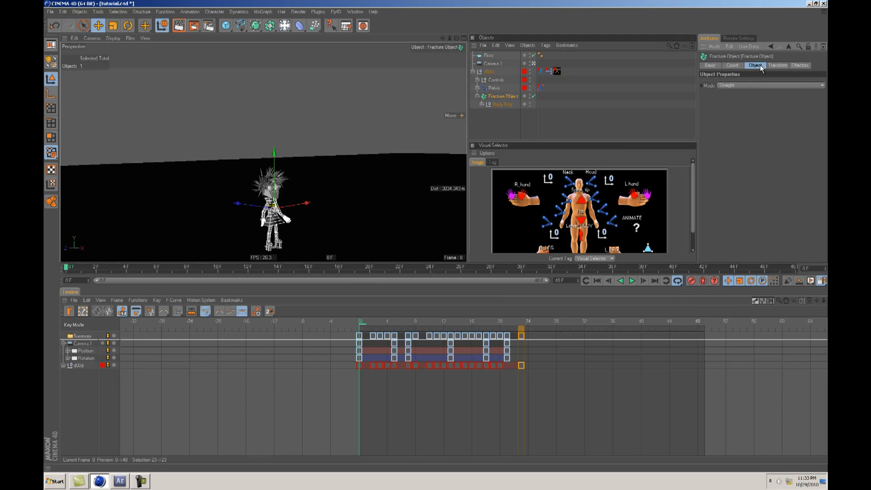
{"action": "left_click", "coordinate": [738, 85]}
{"action": "left_click", "coordinate": [734, 99]}
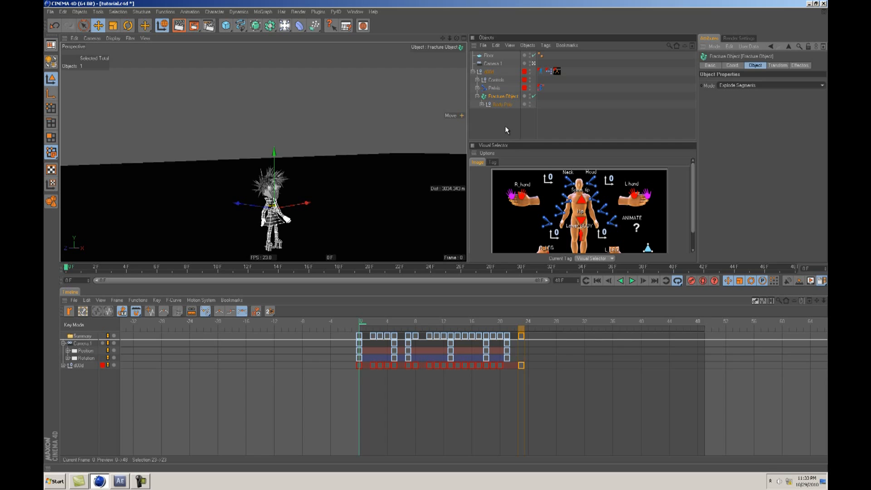
Step: Scrub through the jump in side and perspective views to check the fractured body, returning to frame 0
{"action": "left_click", "coordinate": [505, 129]}
{"action": "left_click_drag", "start_coordinate": [366, 322], "coordinate": [343, 334]}
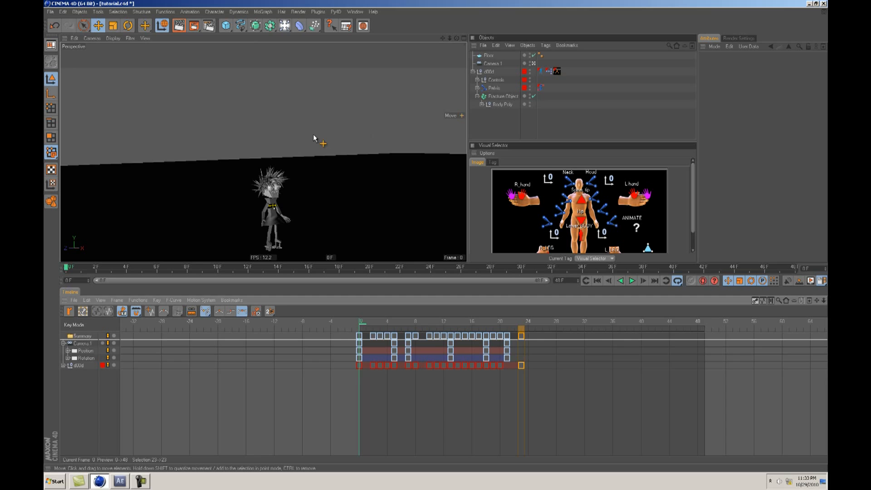
{"action": "scroll", "coordinate": [200, 143], "scroll_direction": "up", "scroll_amount": 1}
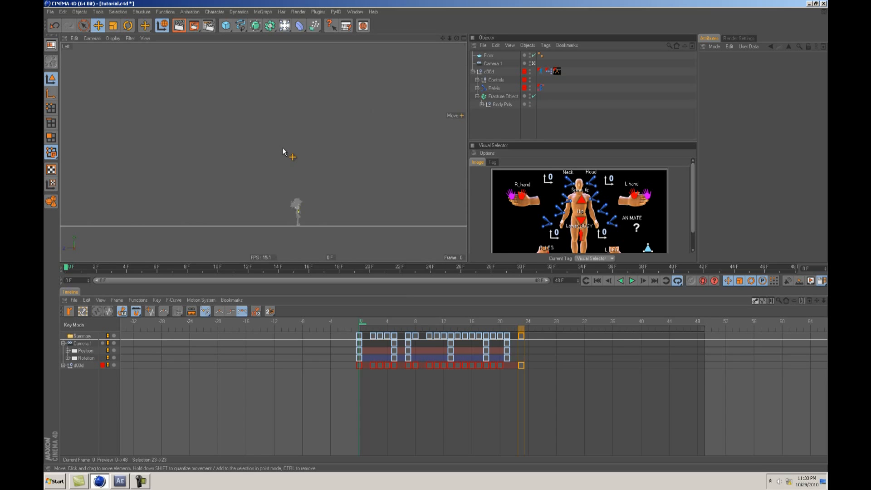
{"action": "left_click_drag", "start_coordinate": [359, 323], "coordinate": [506, 333]}
{"action": "left_click_drag", "start_coordinate": [312, 167], "coordinate": [296, 132], "text": "alt"}
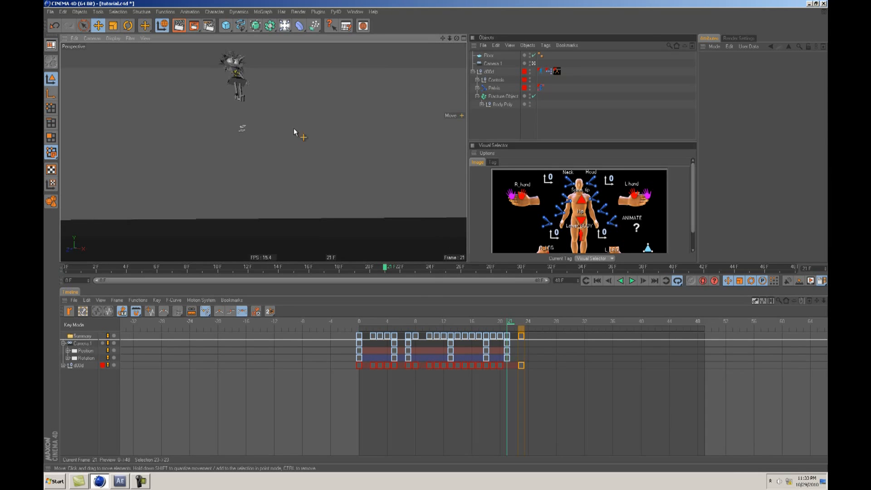
{"action": "left_click_drag", "start_coordinate": [318, 199], "coordinate": [66, 267], "text": "alt"}
Step: Delete the position and rotation animation tracks from Camera 1
{"action": "left_click", "coordinate": [492, 64]}
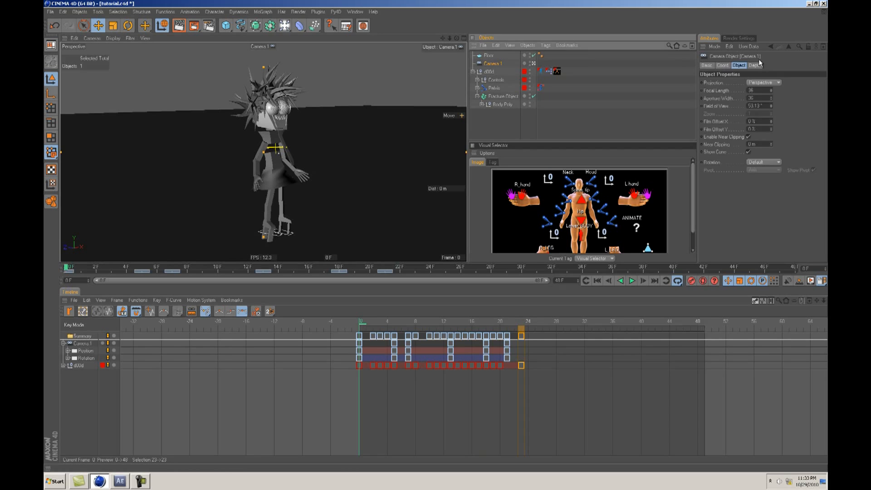
{"action": "left_click", "coordinate": [728, 65]}
{"action": "left_click", "coordinate": [702, 83], "text": "ctrl+shift"}
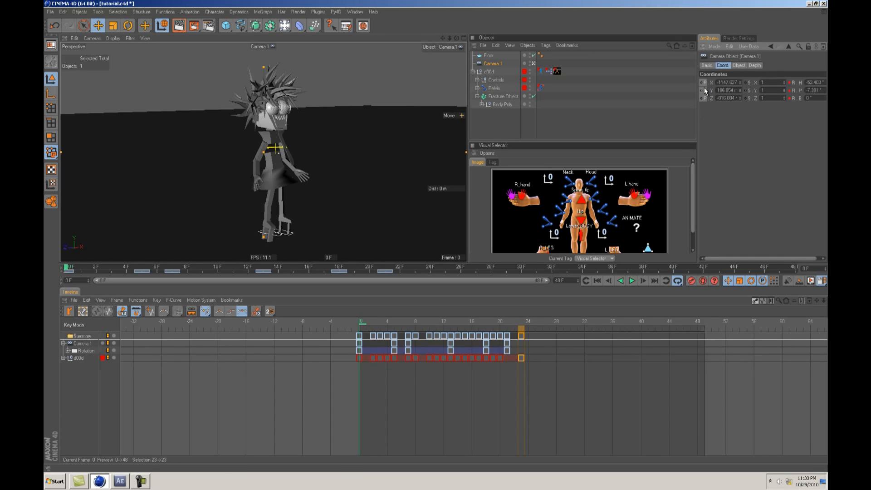
{"action": "left_click", "coordinate": [791, 86], "text": "ctrl+shift"}
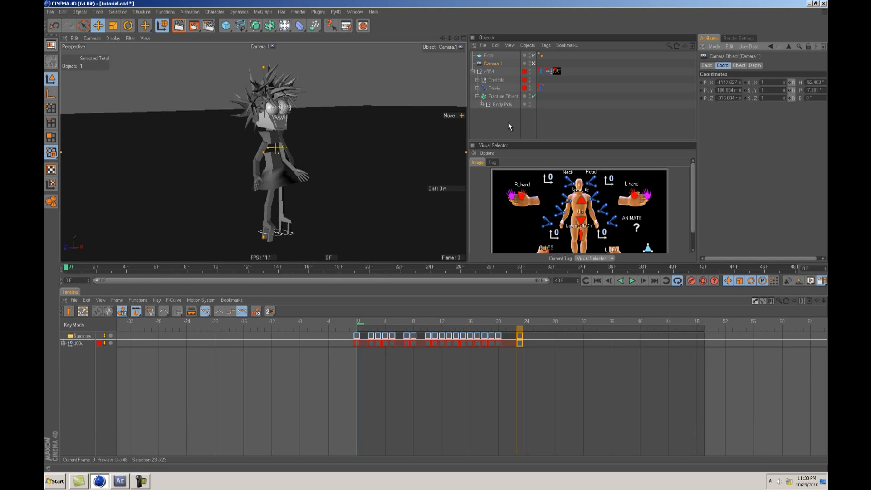
Step: Set Camera 1's focal length to 10 and move the camera in toward the character
{"action": "left_click", "coordinate": [738, 65]}
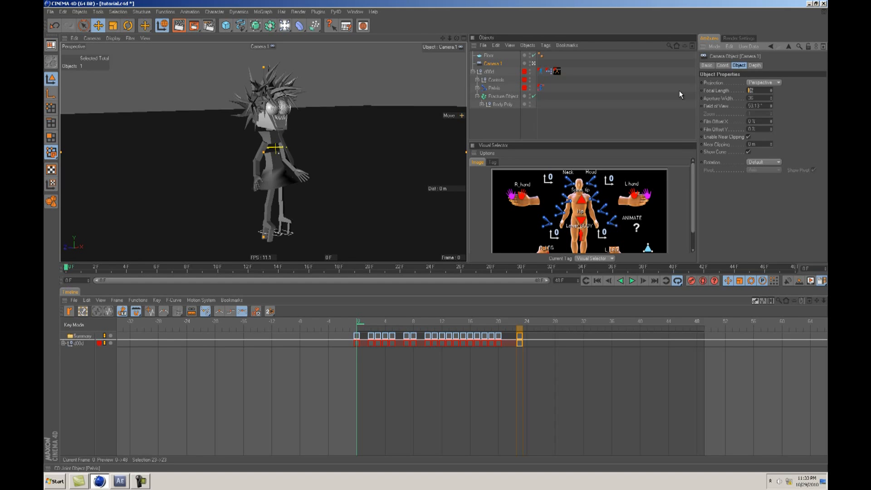
{"action": "type", "text": "10"}
{"action": "key", "text": "Return"}
{"action": "right_click_drag", "start_coordinate": [303, 181], "coordinate": [327, 173], "text": "alt"}
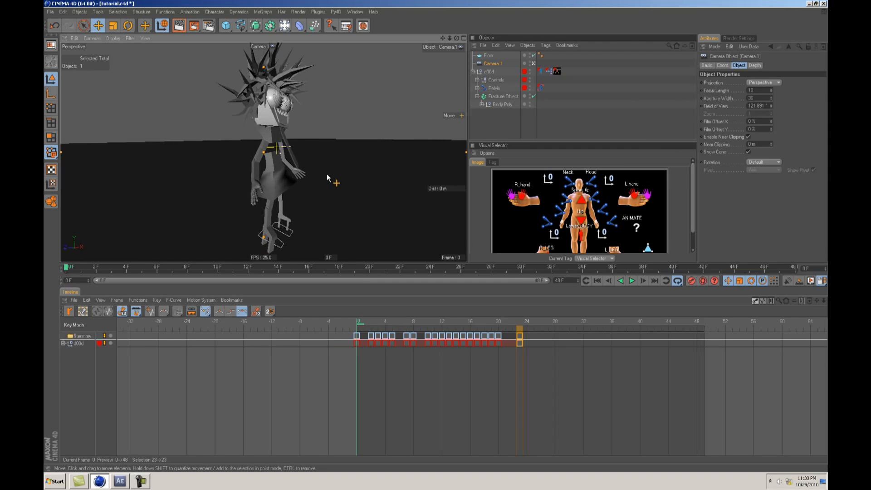
Step: Reframe Camera 1 as a close, front-facing shot of the character and scrub the opening frames to check it
{"action": "left_click", "coordinate": [291, 187]}
{"action": "left_click_drag", "start_coordinate": [292, 186], "coordinate": [435, 236], "text": "alt"}
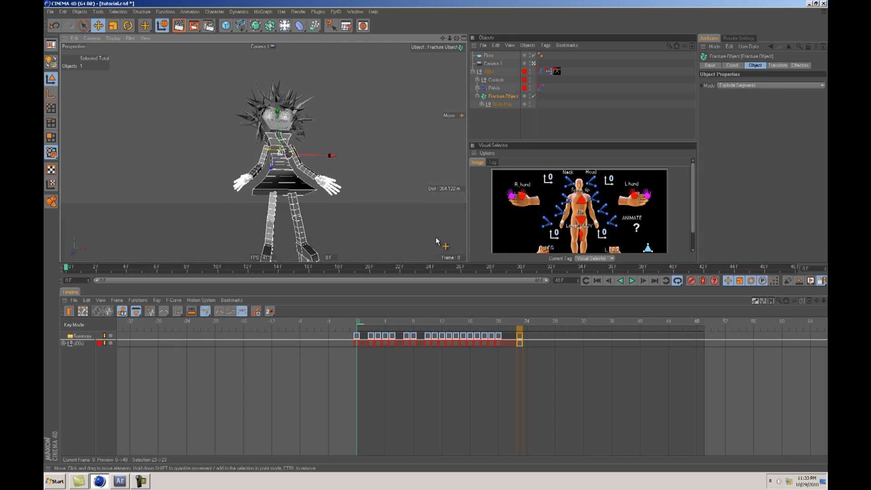
{"action": "left_click_drag", "start_coordinate": [369, 323], "coordinate": [282, 331]}
{"action": "left_click_drag", "start_coordinate": [351, 204], "coordinate": [390, 249], "text": "alt"}
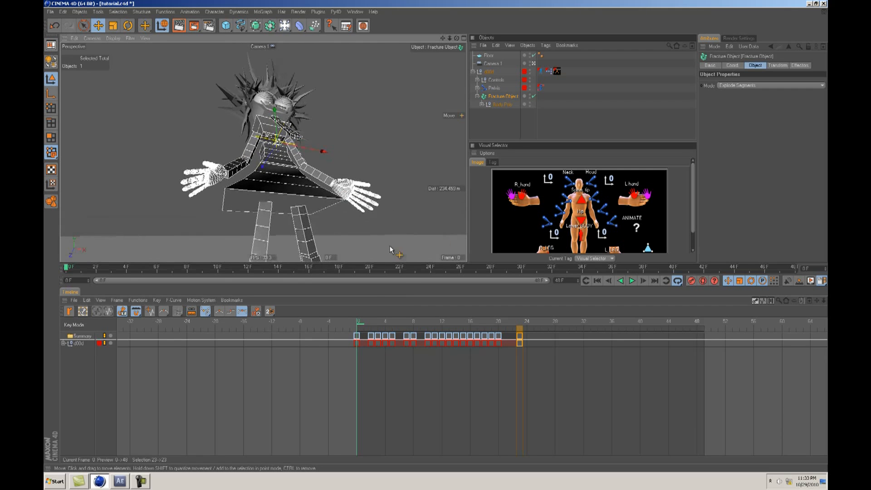
{"action": "left_click_drag", "start_coordinate": [362, 321], "coordinate": [302, 323]}
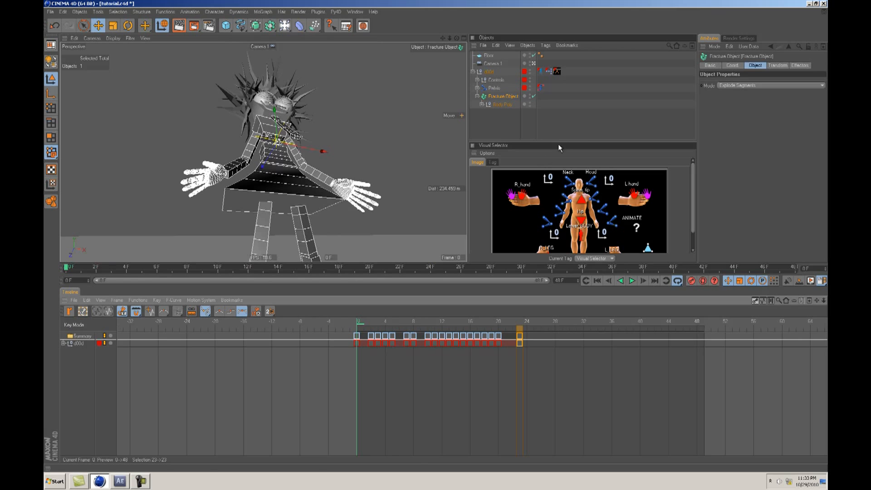
{"action": "left_click", "coordinate": [497, 127]}
{"action": "left_click_drag", "start_coordinate": [371, 323], "coordinate": [337, 335]}
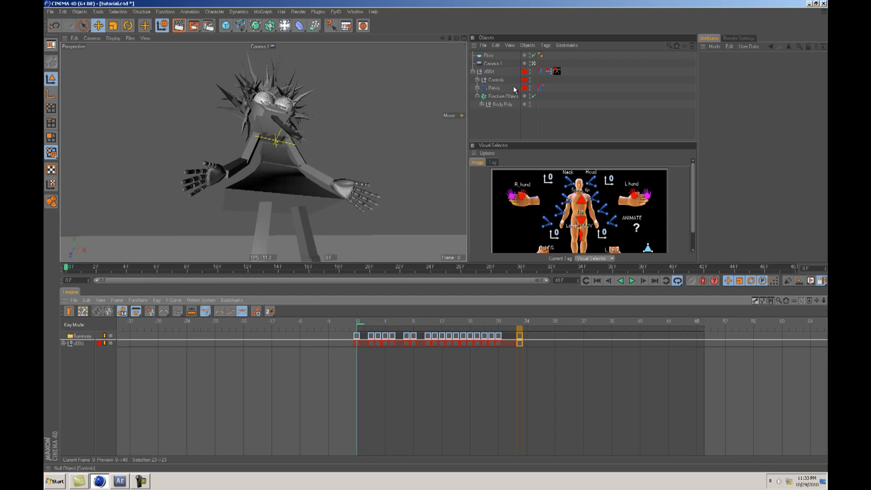
{"action": "left_click", "coordinate": [502, 95]}
{"action": "left_click", "coordinate": [499, 120]}
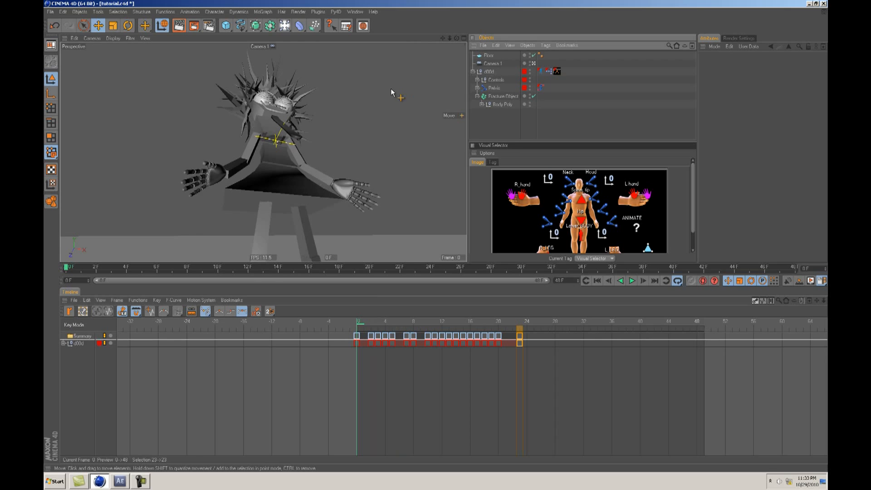
Step: Add a MoGraph Force object to the scene and set its strength to -33
{"action": "left_click", "coordinate": [262, 12]}
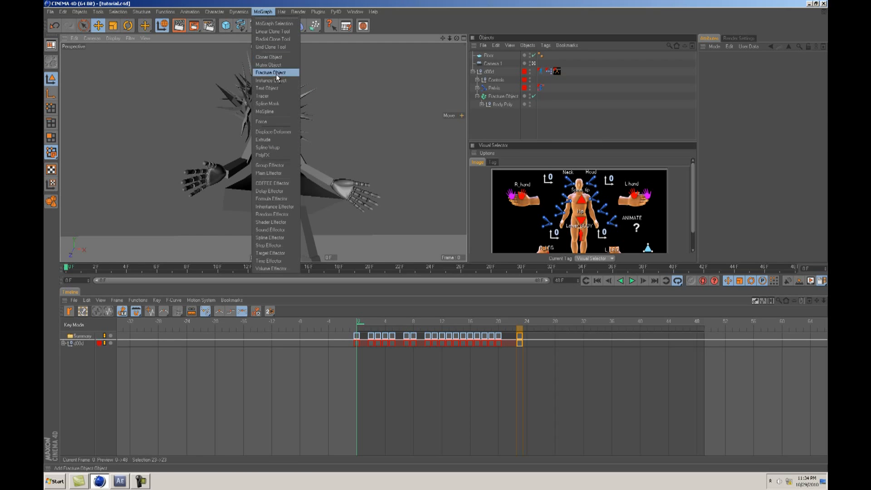
{"action": "left_click", "coordinate": [267, 121]}
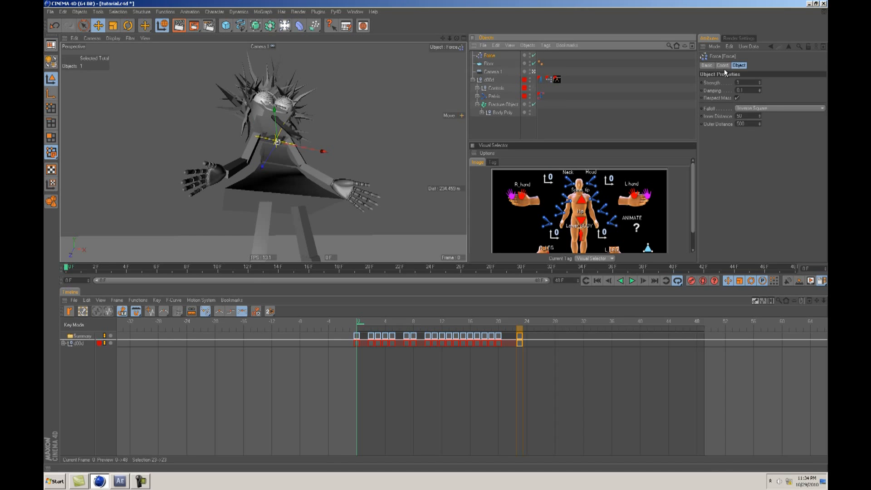
{"action": "left_click_drag", "start_coordinate": [744, 82], "coordinate": [717, 83]}
{"action": "type", "text": "-33"}
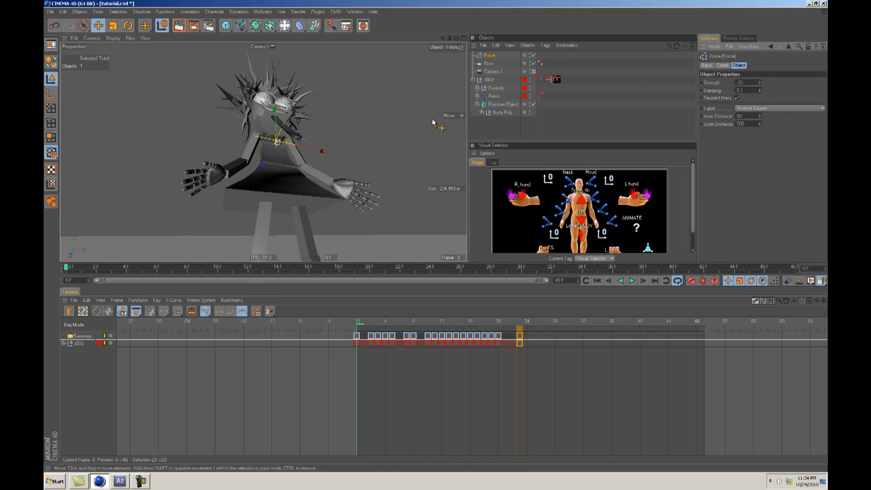
{"action": "left_click", "coordinate": [490, 126]}
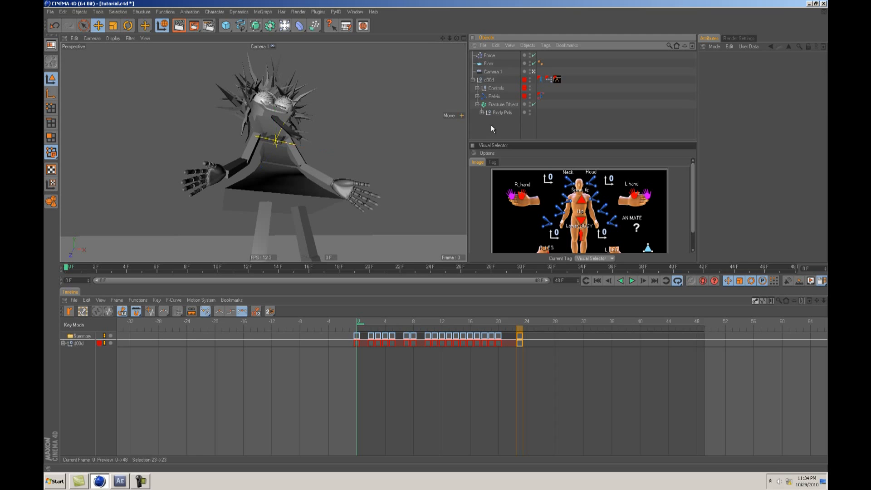
{"action": "left_click", "coordinate": [490, 56]}
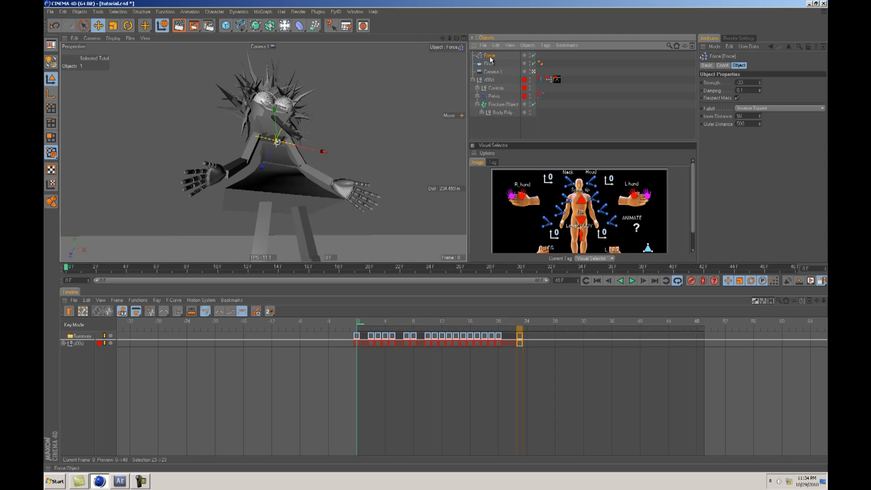
{"action": "left_click", "coordinate": [499, 124]}
{"action": "left_click", "coordinate": [486, 57]}
{"action": "left_click", "coordinate": [492, 126]}
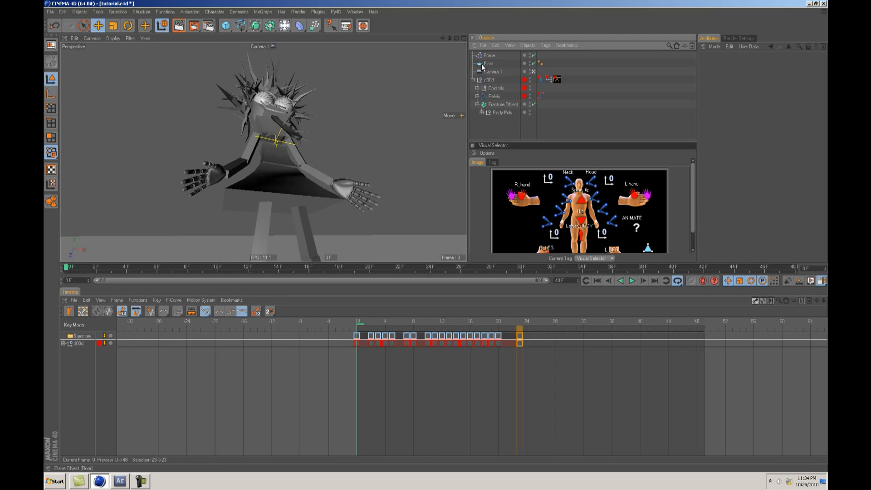
{"action": "left_click", "coordinate": [486, 56]}
{"action": "left_click", "coordinate": [487, 129]}
Step: At frame 21, add a MoGraph Rigid Body tag to the Fracture Object
{"action": "mouse_move", "coordinate": [411, 325]}
{"action": "left_mouse_down"}
{"action": "mouse_move", "coordinate": [521, 325]}
{"action": "mouse_move", "coordinate": [508, 331]}
{"action": "left_mouse_up"}
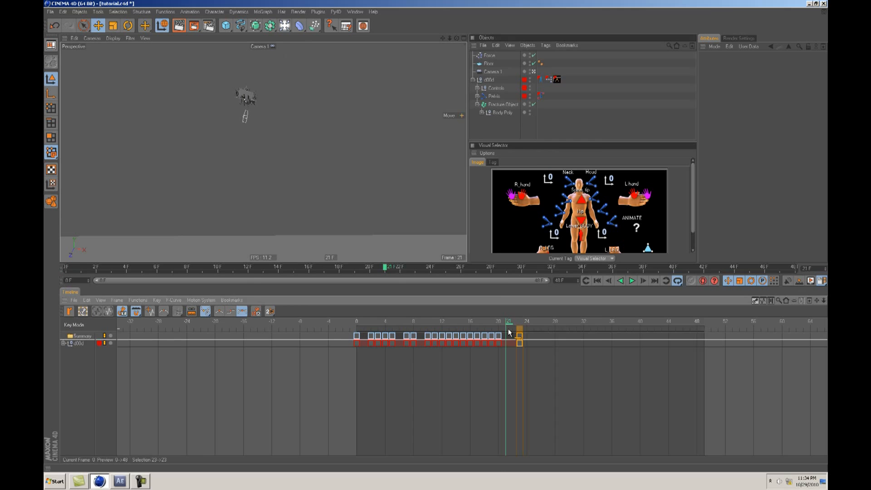
{"action": "right_click", "coordinate": [499, 105]}
{"action": "mouse_move", "coordinate": [529, 159]}
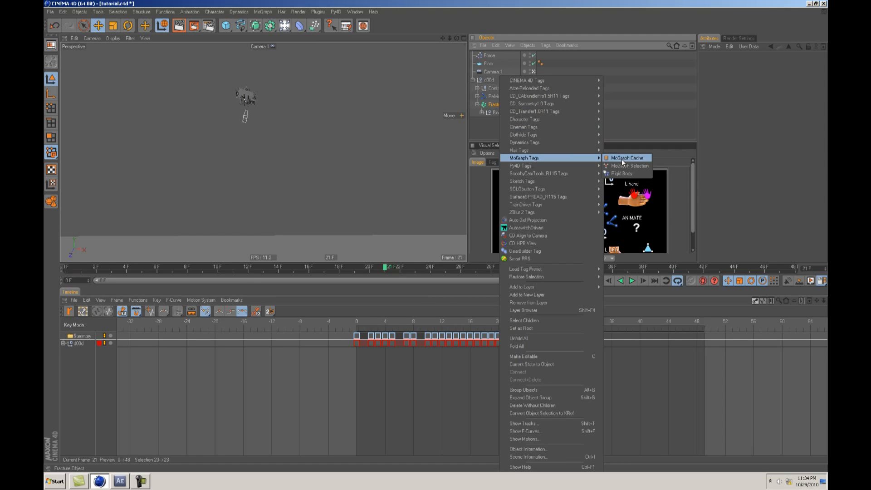
{"action": "left_click", "coordinate": [621, 173]}
Step: Keyframe the Rigid Body tag's Enabled option off at frame 21 and on at frame 22
{"action": "left_click", "coordinate": [750, 83]}
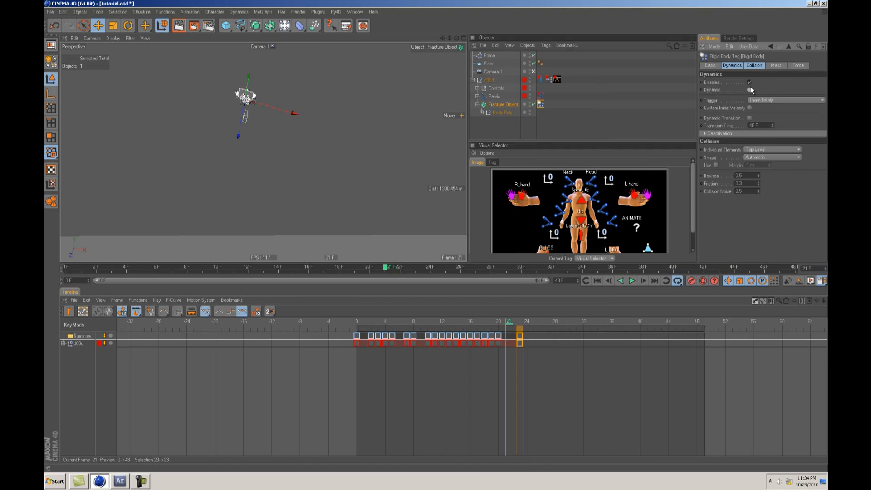
{"action": "left_click", "coordinate": [713, 82]}
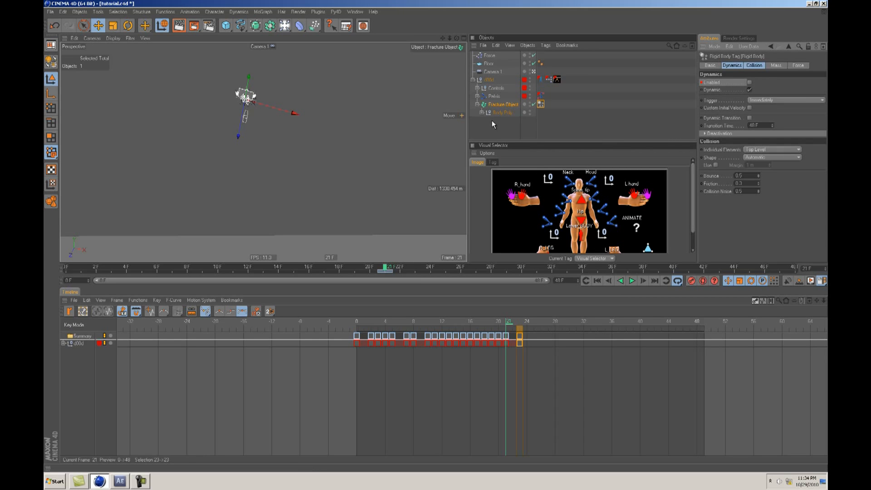
{"action": "key", "text": "g"}
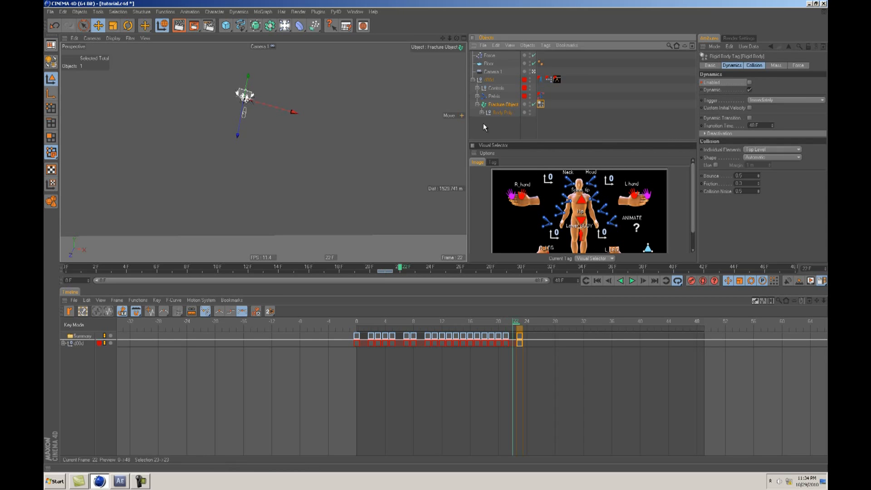
{"action": "left_click", "coordinate": [749, 83]}
Step: Play the animation from frame 0 to check how the fractured body bursts apart in mid-air
{"action": "left_click_drag", "start_coordinate": [505, 322], "coordinate": [356, 323]}
{"action": "left_click", "coordinate": [396, 157]}
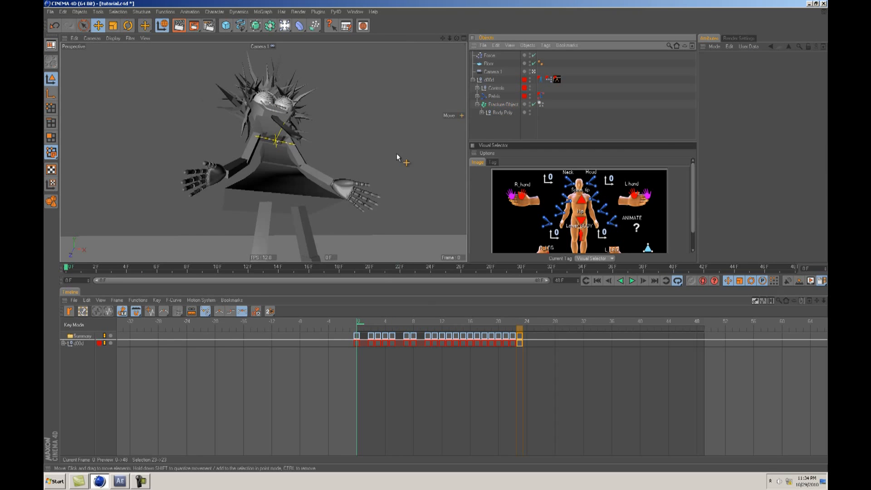
{"action": "key", "text": "F8"}
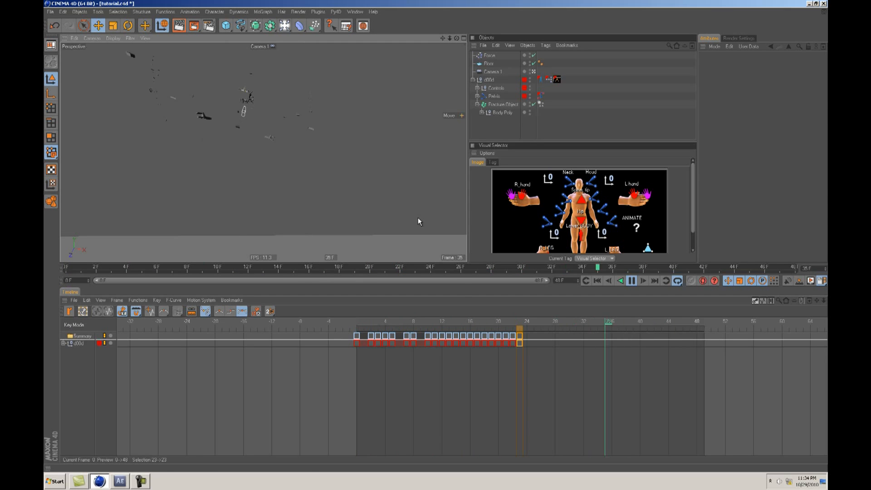
{"action": "key", "text": "F8"}
Step: Scrub through the explosion from other viewing angles, returning to frame 0 with the standing character in view
{"action": "left_click_drag", "start_coordinate": [477, 322], "coordinate": [338, 304]}
{"action": "left_click_drag", "start_coordinate": [383, 322], "coordinate": [535, 322]}
{"action": "left_click_drag", "start_coordinate": [437, 241], "coordinate": [406, 266], "text": "alt"}
{"action": "left_click_drag", "start_coordinate": [371, 319], "coordinate": [614, 324]}
{"action": "left_click_drag", "start_coordinate": [436, 237], "coordinate": [267, 148], "text": "alt"}
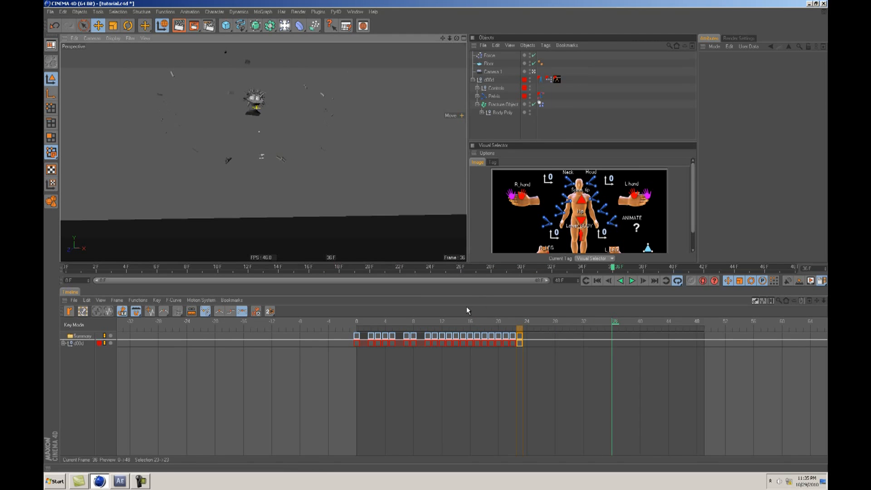
{"action": "left_click_drag", "start_coordinate": [449, 321], "coordinate": [246, 322]}
{"action": "middle_click_drag", "start_coordinate": [436, 236], "coordinate": [308, 207], "text": "alt"}
{"action": "left_click_drag", "start_coordinate": [309, 208], "coordinate": [470, 236], "text": "alt"}
{"action": "right_click_drag", "start_coordinate": [470, 237], "coordinate": [530, 236], "text": "alt"}
{"action": "left_click_drag", "start_coordinate": [249, 181], "coordinate": [438, 237], "text": "alt"}
{"action": "middle_click_drag", "start_coordinate": [437, 236], "coordinate": [436, 235], "text": "alt"}
{"action": "right_click_drag", "start_coordinate": [436, 235], "coordinate": [435, 236], "text": "alt"}
{"action": "left_click_drag", "start_coordinate": [434, 236], "coordinate": [434, 235], "text": "alt"}
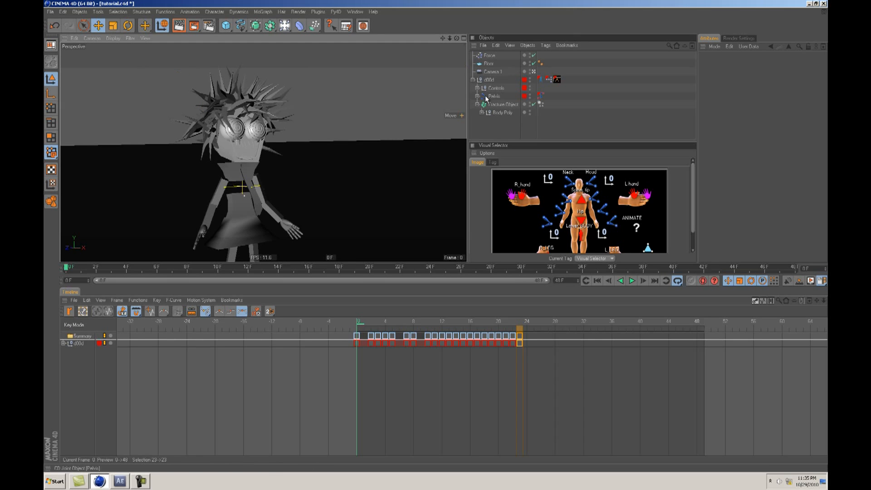
Step: Delete the animated character rig and merge the kiddo1 file into the scene
{"action": "left_click", "coordinate": [491, 81]}
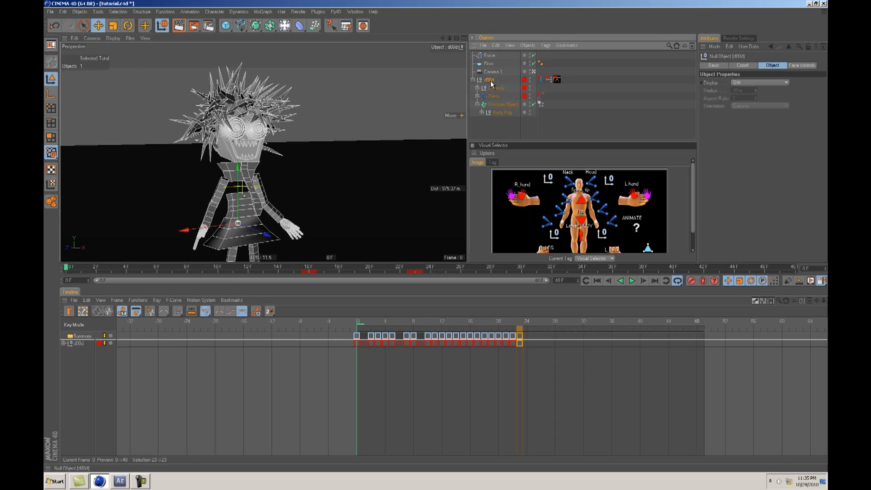
{"action": "key", "text": "Delete"}
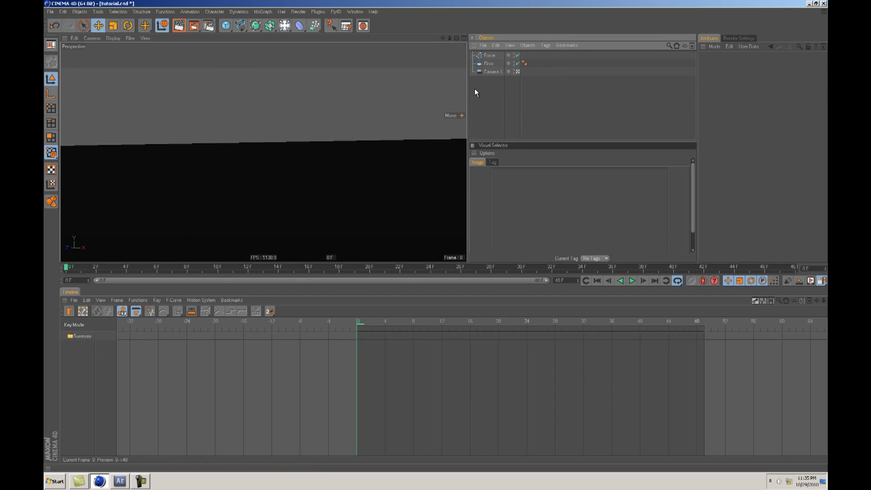
{"action": "left_click", "coordinate": [482, 45]}
{"action": "left_click", "coordinate": [483, 57]}
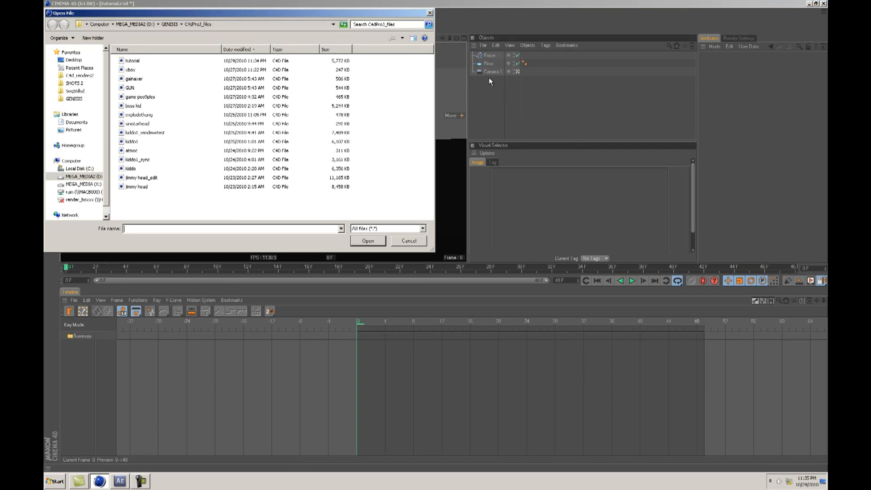
{"action": "left_click", "coordinate": [135, 142]}
{"action": "left_click", "coordinate": [368, 241]}
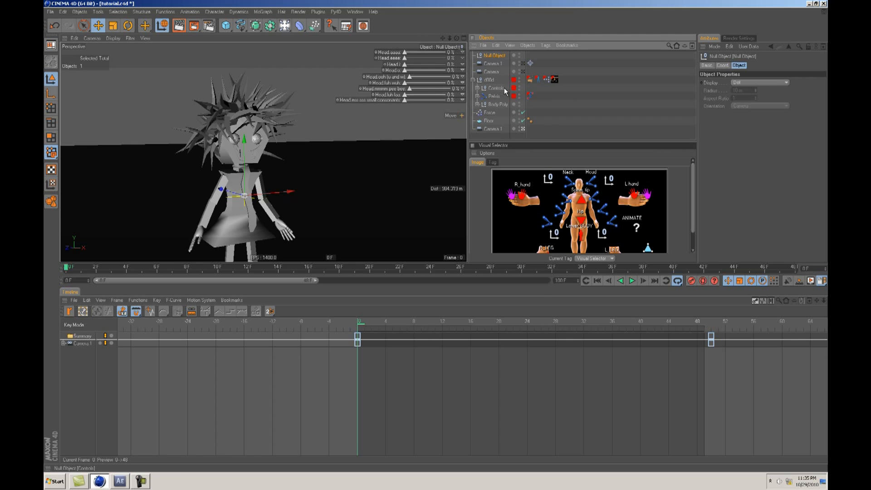
Step: Clean up the merged scene by deleting the imported null object, both imported cameras and the Force object
{"action": "key", "text": "Delete"}
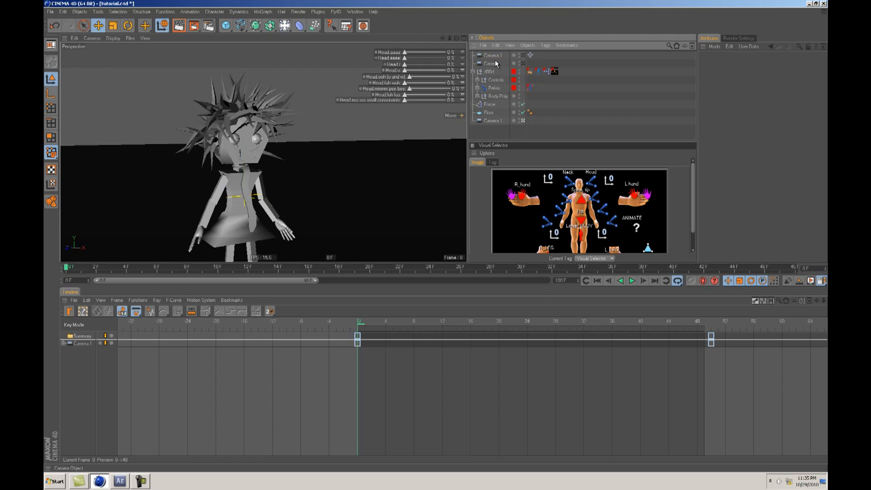
{"action": "left_click", "coordinate": [494, 61]}
{"action": "left_click", "coordinate": [492, 57], "text": "shift"}
{"action": "key", "text": "Delete"}
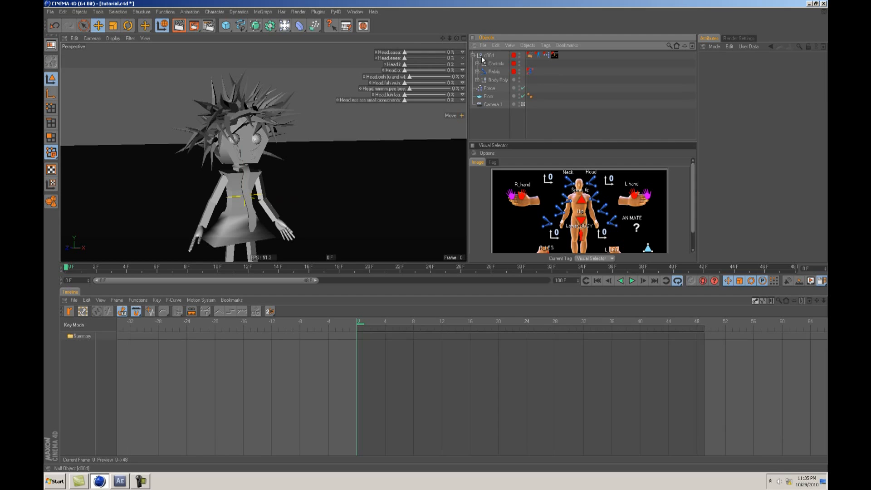
{"action": "left_click", "coordinate": [473, 55]}
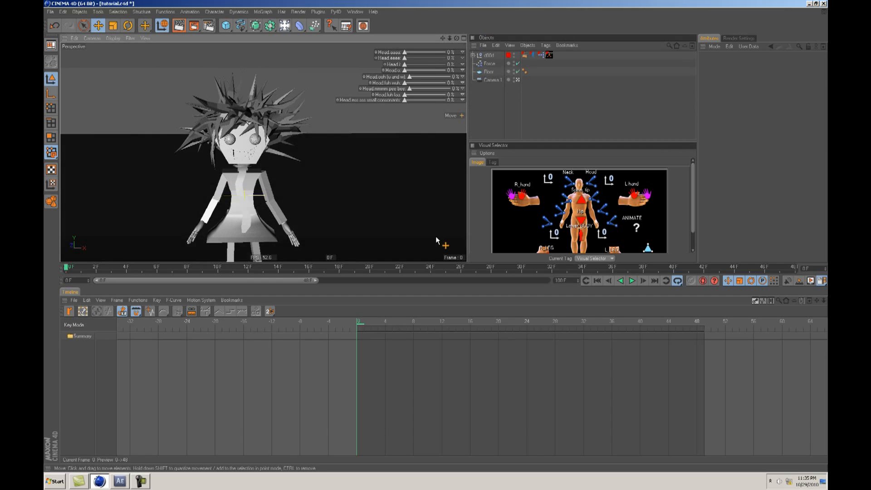
{"action": "left_click", "coordinate": [488, 64]}
{"action": "key", "text": "Delete"}
Step: Enlarge the perspective view, frame the character from the front and render a preview
{"action": "left_click_drag", "start_coordinate": [696, 121], "coordinate": [724, 121]}
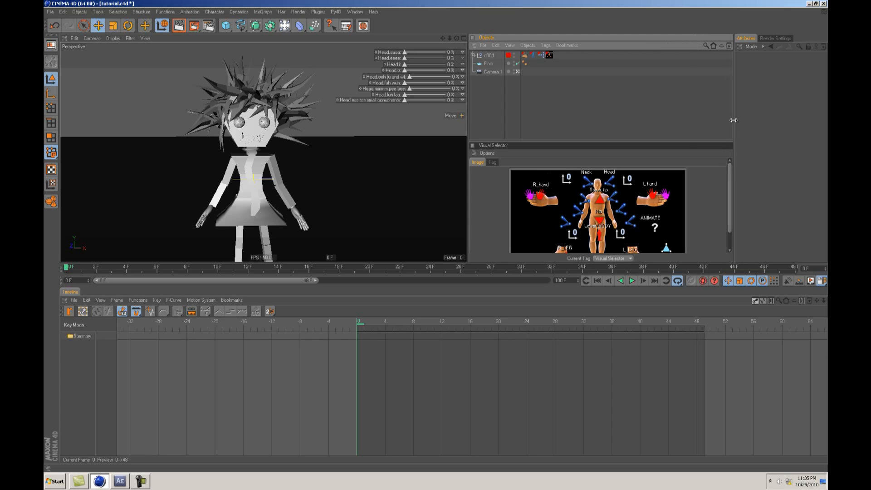
{"action": "left_click_drag", "start_coordinate": [470, 121], "coordinate": [517, 122]}
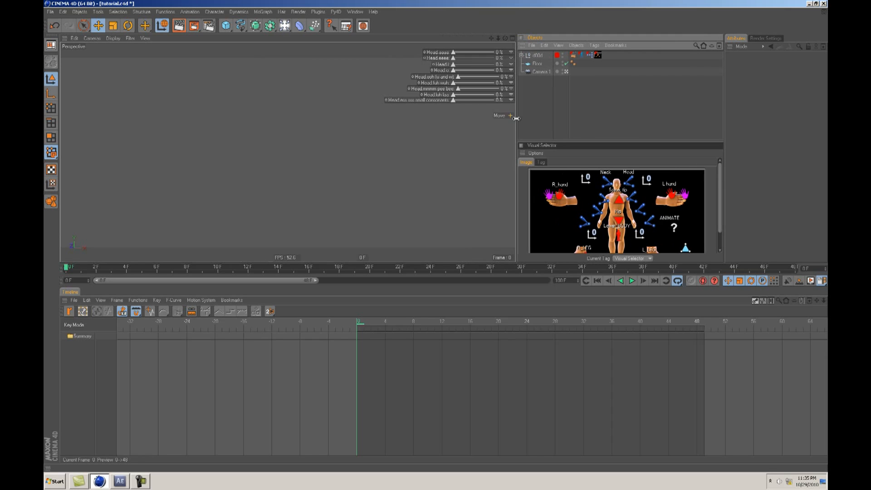
{"action": "right_click_drag", "start_coordinate": [387, 237], "coordinate": [328, 157], "text": "alt"}
{"action": "left_click_drag", "start_coordinate": [329, 163], "coordinate": [329, 158], "text": "alt"}
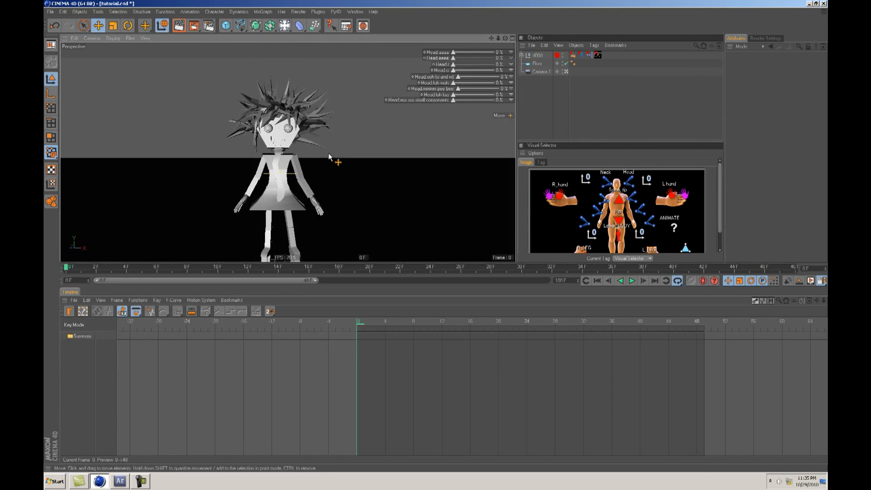
{"action": "middle_click_drag", "start_coordinate": [329, 157], "coordinate": [329, 142], "text": "alt"}
{"action": "left_click", "coordinate": [180, 28]}
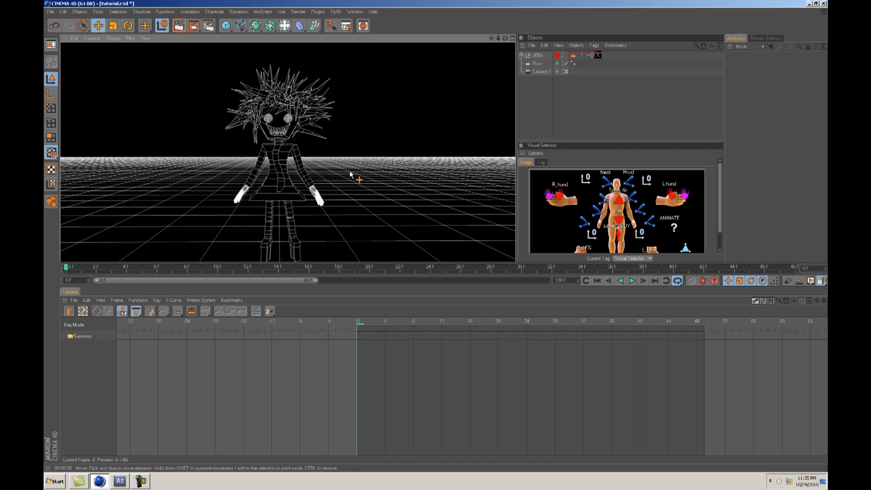
Step: Add a MoGraph Cloner object and set its mode to Radial
{"action": "left_click_drag", "start_coordinate": [436, 233], "coordinate": [432, 233], "text": "alt"}
{"action": "right_click_drag", "start_coordinate": [432, 233], "coordinate": [433, 234], "text": "alt"}
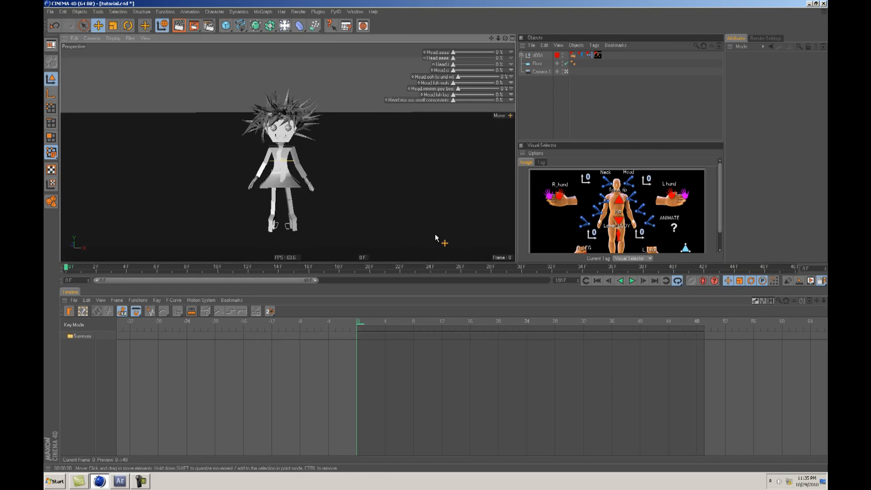
{"action": "left_click_drag", "start_coordinate": [433, 235], "coordinate": [432, 227], "text": "alt"}
{"action": "left_click", "coordinate": [263, 12]}
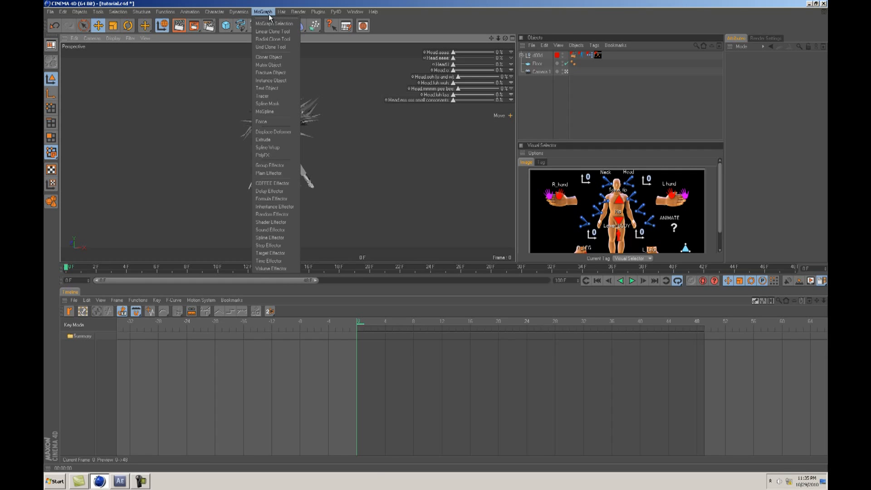
{"action": "left_click", "coordinate": [272, 56]}
{"action": "left_click_drag", "start_coordinate": [362, 131], "coordinate": [386, 128], "text": "alt"}
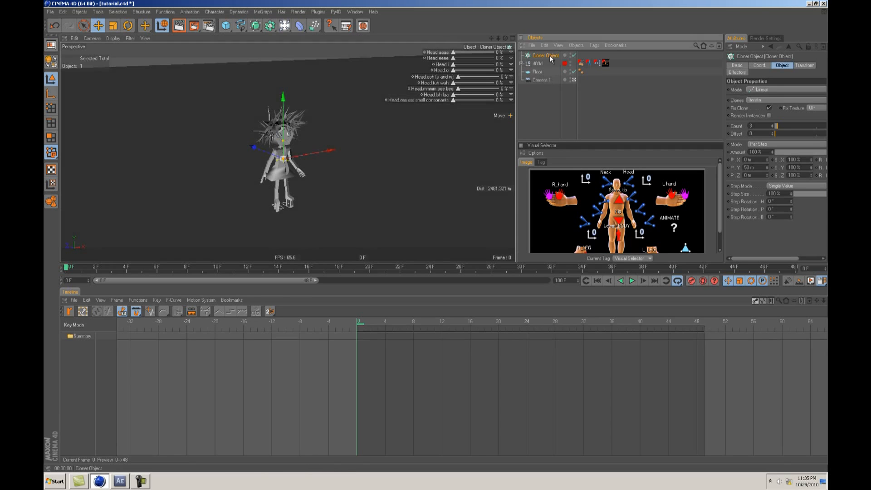
{"action": "left_click", "coordinate": [771, 90]}
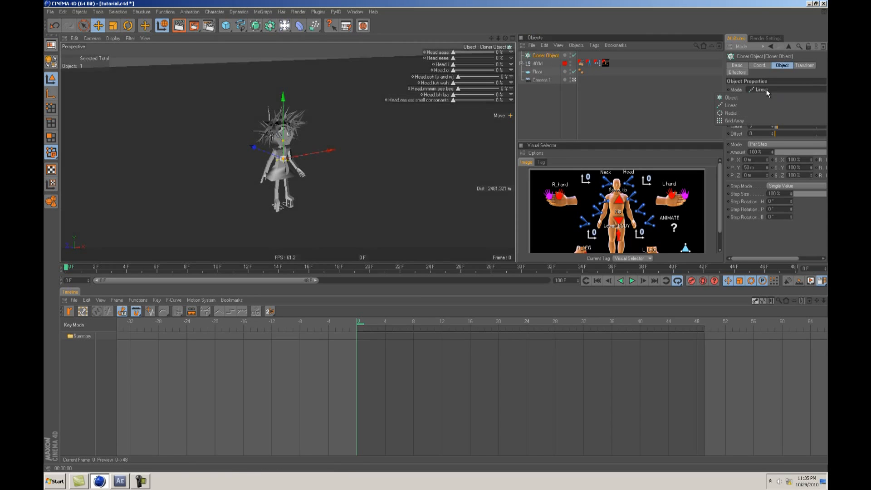
{"action": "left_click", "coordinate": [733, 113]}
{"action": "left_click_drag", "start_coordinate": [722, 108], "coordinate": [672, 109]}
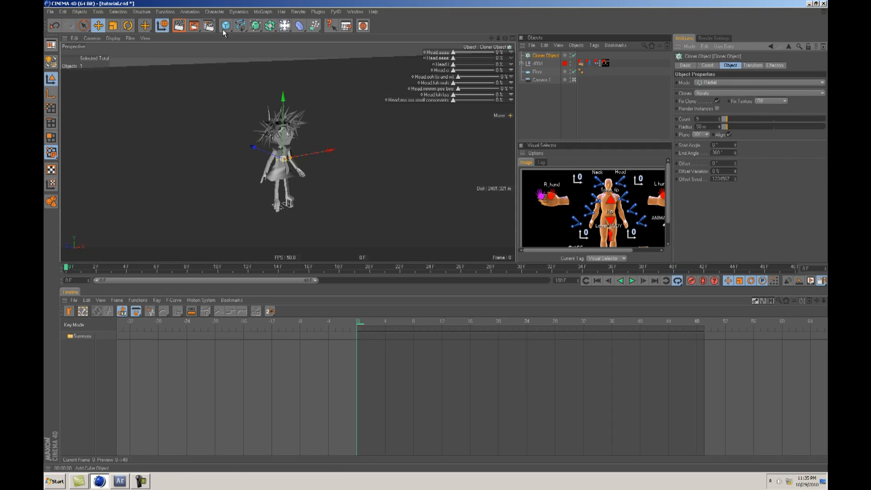
Step: Add a cube around the character and stretch its height to about 536 m
{"action": "left_click_drag", "start_coordinate": [223, 28], "coordinate": [252, 32]}
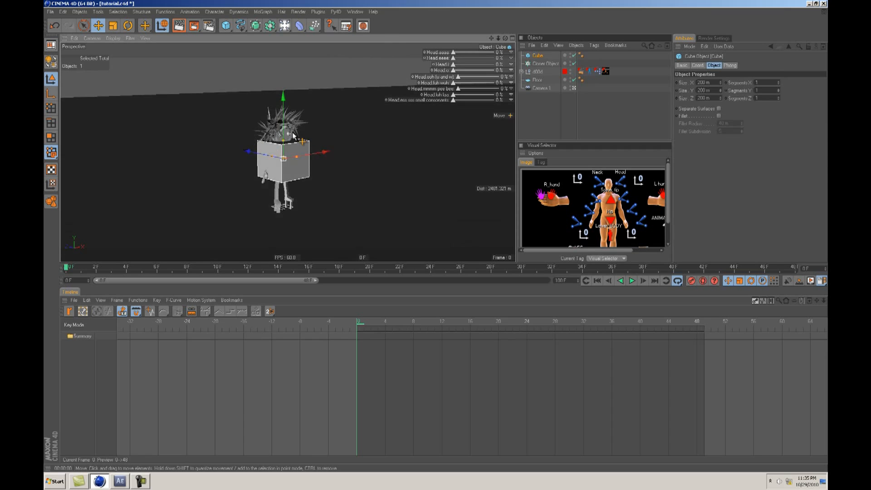
{"action": "left_click_drag", "start_coordinate": [283, 140], "coordinate": [283, 109]}
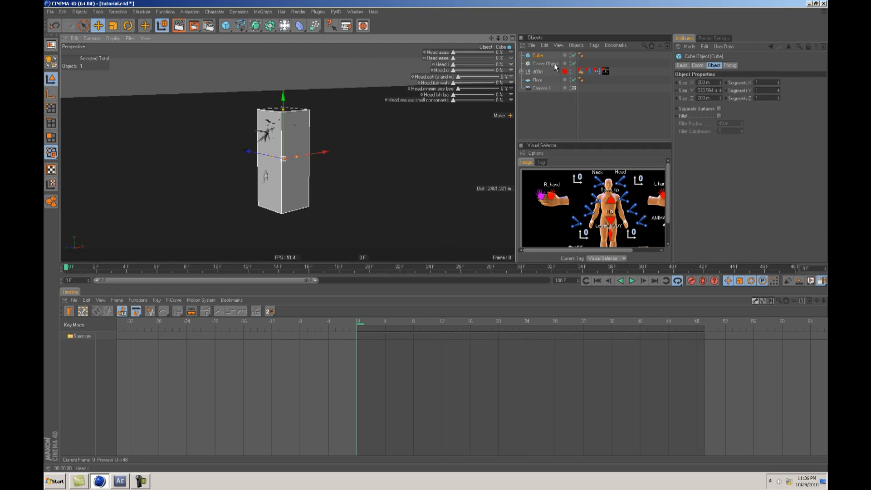
Step: Set the cube's Y segments to 3 and make the cube a child of the Cloner object
{"action": "left_click", "coordinate": [779, 89]}
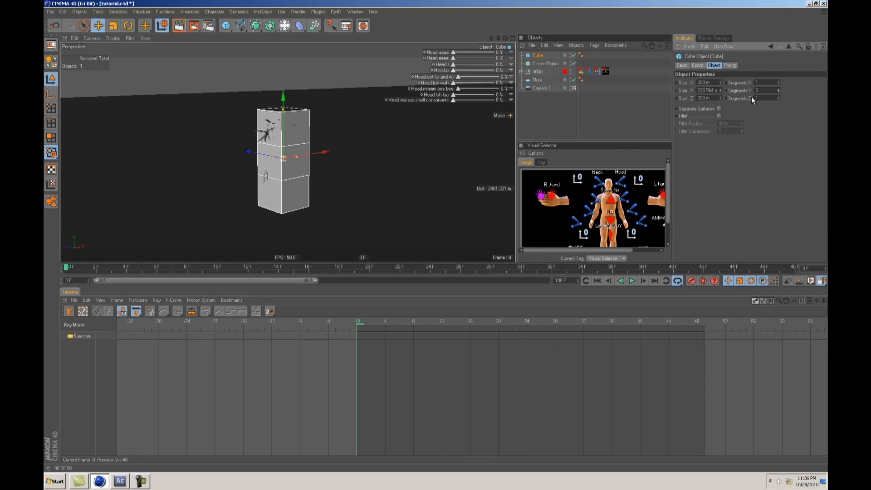
{"action": "left_click", "coordinate": [595, 120]}
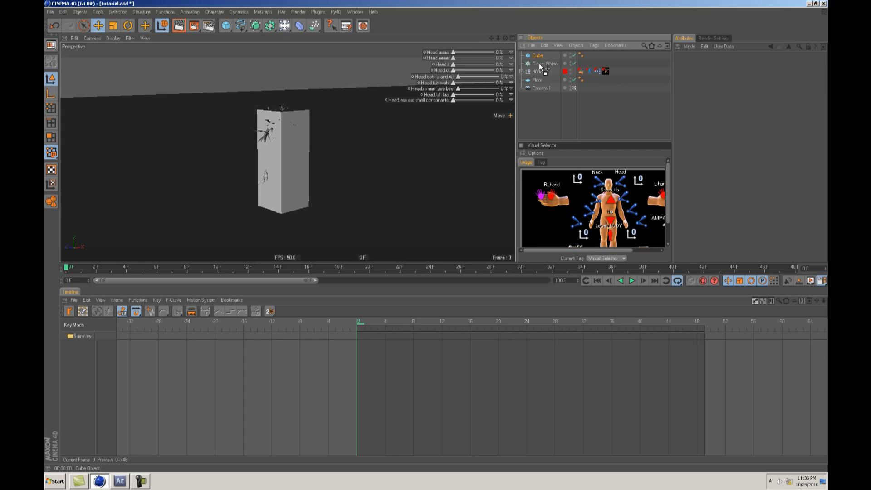
{"action": "left_click_drag", "start_coordinate": [539, 63], "coordinate": [539, 63]}
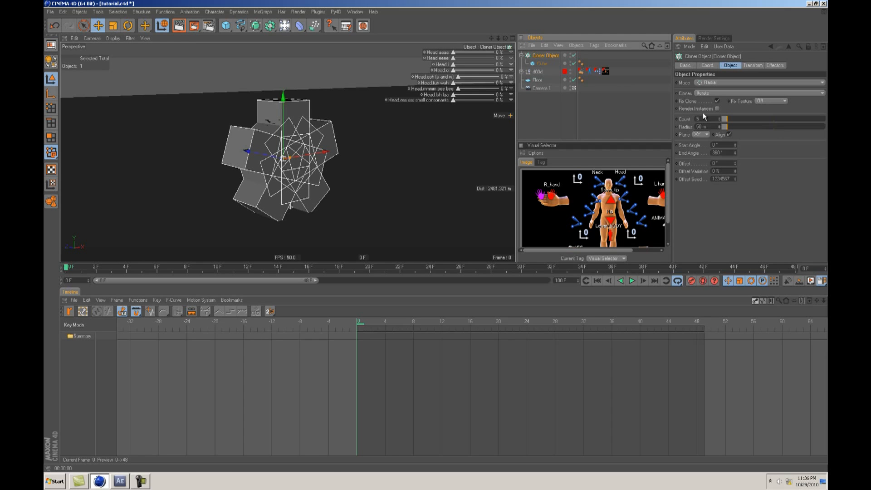
Step: Set the Cloner's plane to XZ and widen its radius to about 2505 m around the character
{"action": "left_click", "coordinate": [705, 133]}
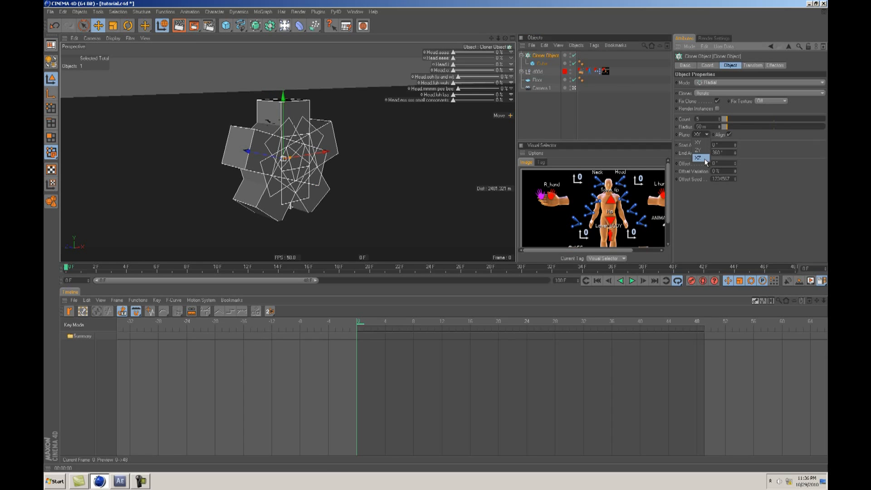
{"action": "left_click", "coordinate": [693, 159]}
{"action": "left_click_drag", "start_coordinate": [293, 161], "coordinate": [437, 237]}
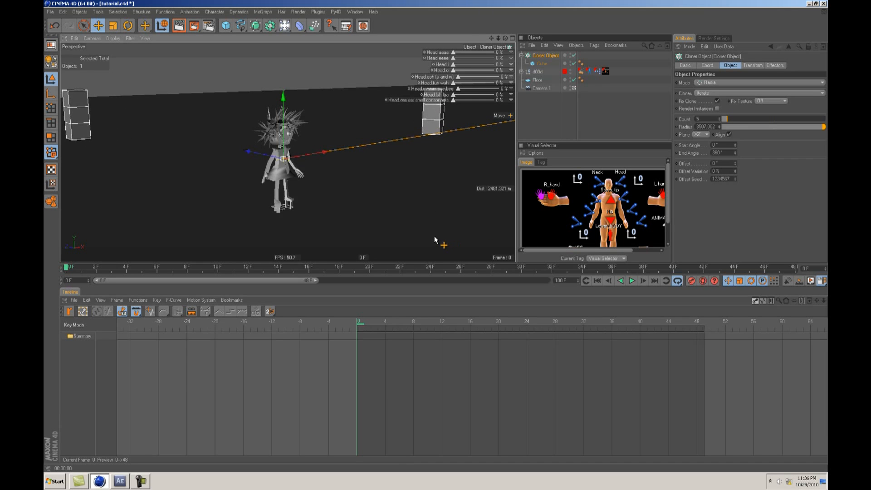
{"action": "mouse_move", "coordinate": [435, 239]}
{"action": "left_mouse_down", "text": "alt"}
{"action": "mouse_move", "coordinate": [297, 130]}
{"action": "mouse_move", "coordinate": [435, 236]}
{"action": "left_mouse_up", "text": "alt"}
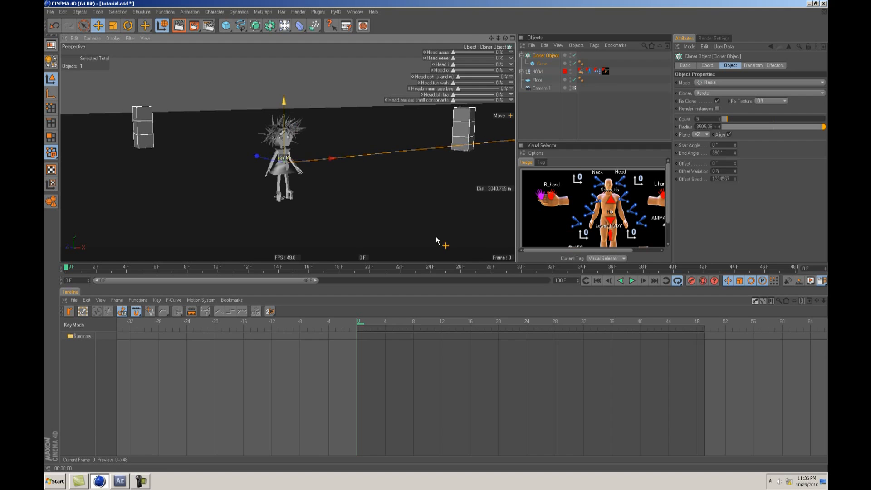
Step: Scale the cloned cube up uniformly to about 901 m wide and 2413 m tall
{"action": "left_click", "coordinate": [541, 64]}
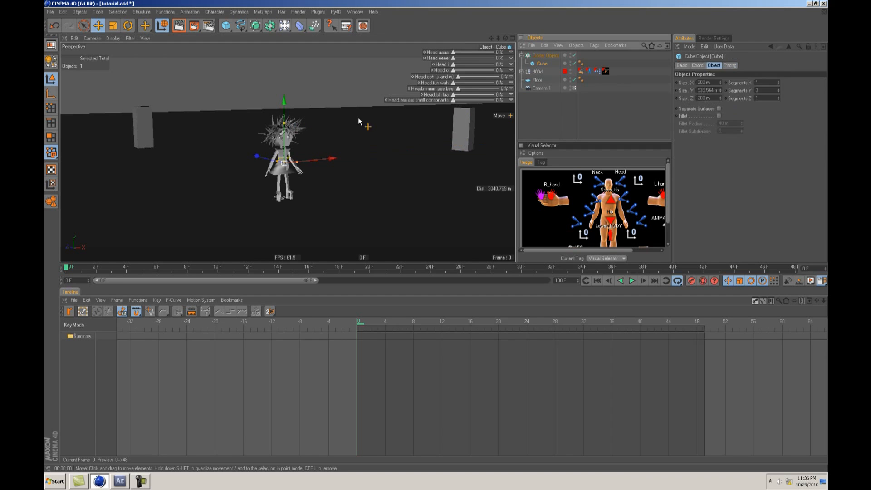
{"action": "key", "text": "t"}
{"action": "left_click_drag", "start_coordinate": [322, 145], "coordinate": [444, 229]}
{"action": "key", "text": "e"}
{"action": "left_click_drag", "start_coordinate": [212, 179], "coordinate": [436, 236], "text": "alt"}
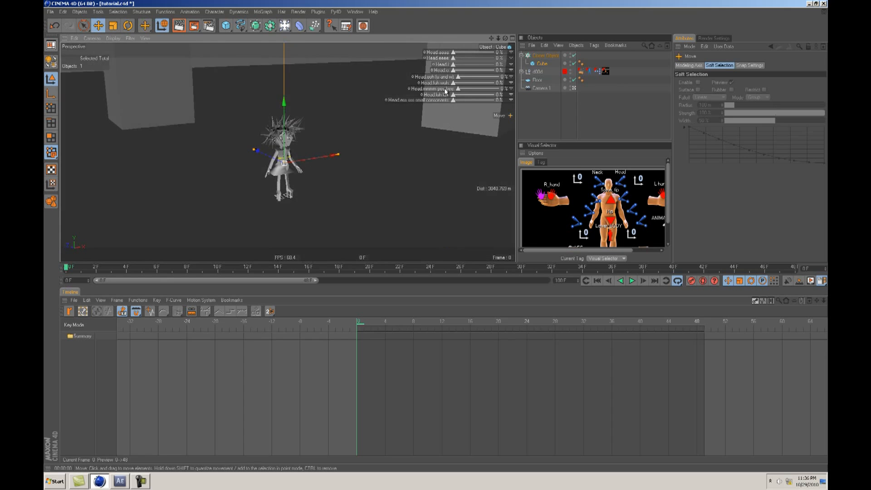
Step: Raise the Cloner's count to 15 and frame the character closely inside the ring of blocks
{"action": "left_click", "coordinate": [541, 55]}
{"action": "left_click_drag", "start_coordinate": [733, 119], "coordinate": [737, 118]}
{"action": "right_click_drag", "start_coordinate": [441, 233], "coordinate": [439, 236], "text": "alt"}
{"action": "left_click_drag", "start_coordinate": [439, 236], "coordinate": [499, 140], "text": "alt"}
{"action": "left_click", "coordinate": [538, 131]}
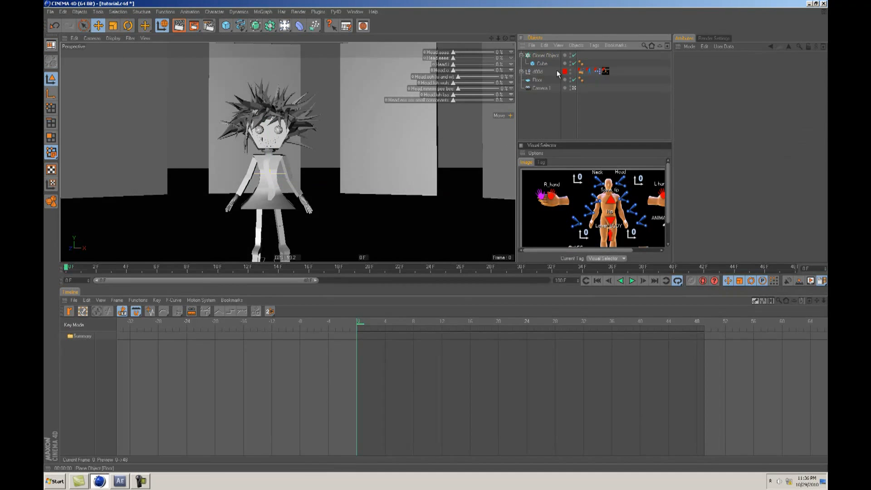
{"action": "left_click_drag", "start_coordinate": [318, 145], "coordinate": [438, 235], "text": "alt"}
Step: Add a MoGraph Formula Effector to the Cloner object
{"action": "left_click", "coordinate": [547, 57]}
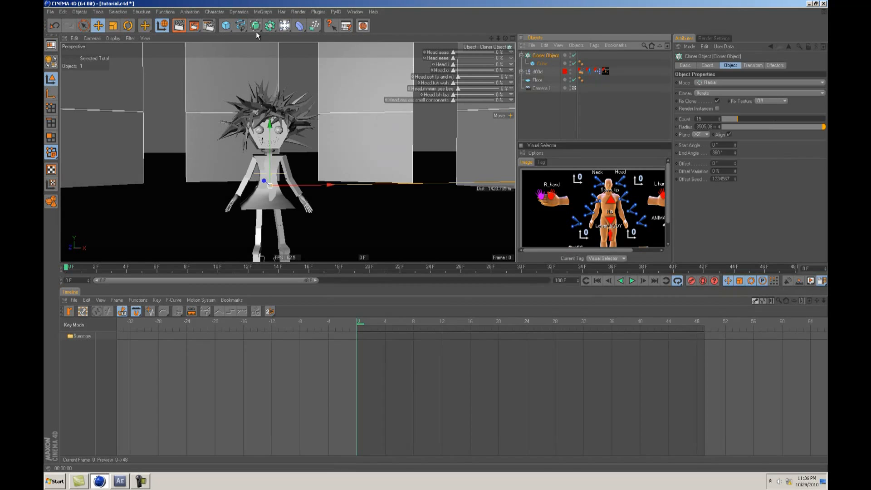
{"action": "left_click", "coordinate": [264, 12]}
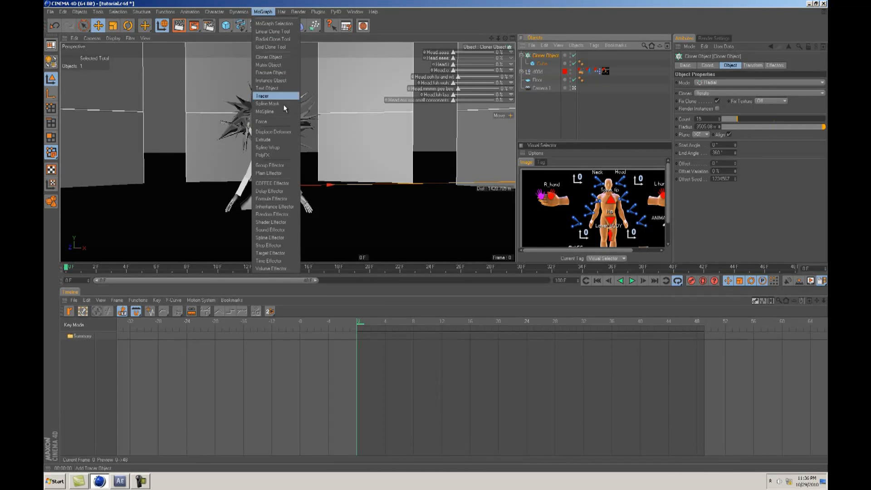
{"action": "left_click", "coordinate": [279, 199]}
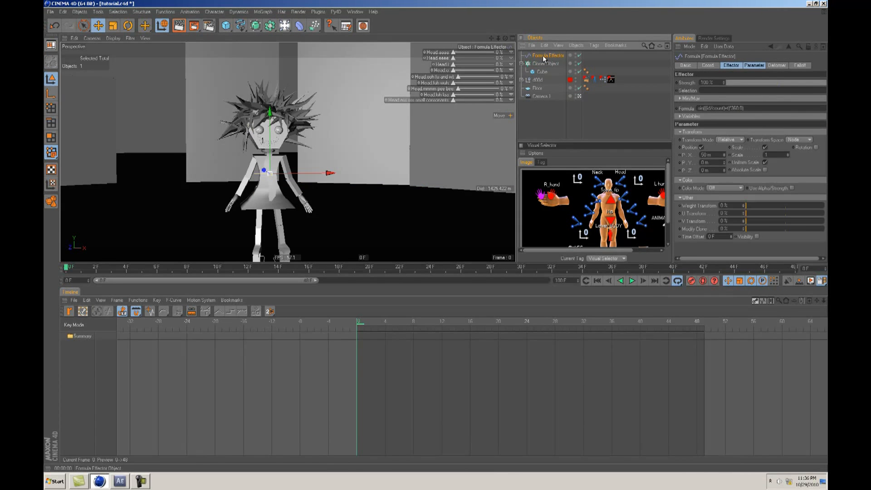
Step: Turn off the Formula Effector's scale, set its position to X 0 m and Y 50 m, and play the animation
{"action": "left_click", "coordinate": [764, 147]}
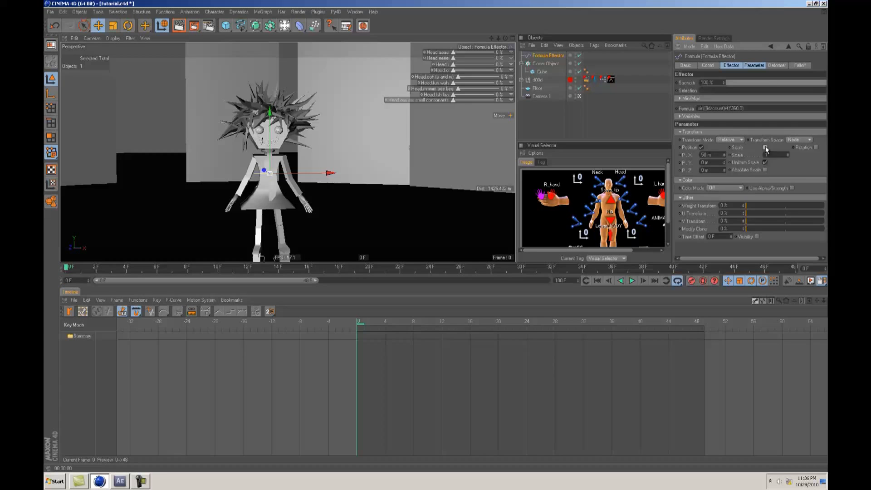
{"action": "double_click", "coordinate": [706, 155]}
{"action": "type", "text": "0"}
{"action": "key", "text": "Tab"}
{"action": "type", "text": "50"}
{"action": "key", "text": "Return"}
{"action": "key", "text": "F8"}
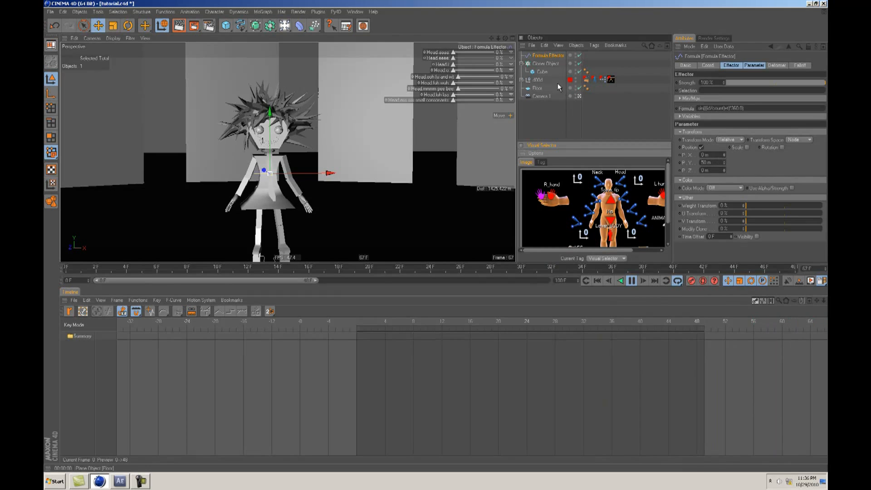
Step: Examine the Cloner's assigned effectors, object and transform settings while the animation plays
{"action": "left_click", "coordinate": [543, 63]}
{"action": "left_click", "coordinate": [774, 64]}
{"action": "left_click", "coordinate": [558, 113]}
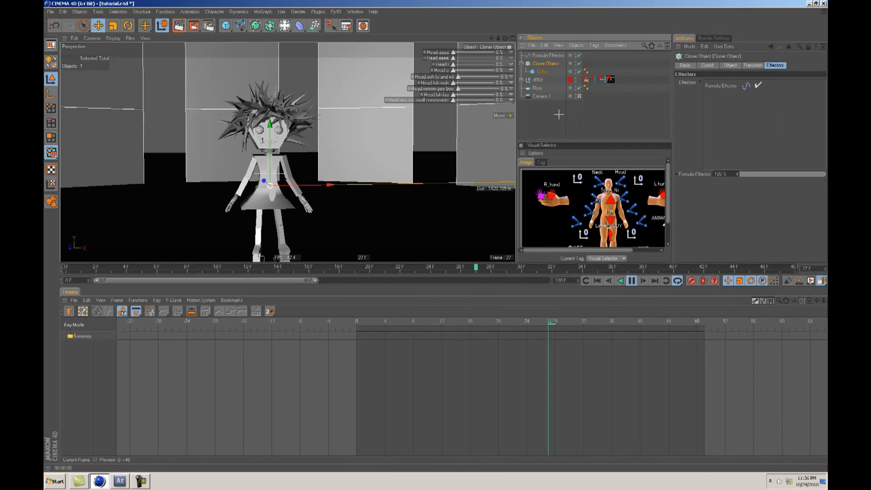
{"action": "left_click", "coordinate": [549, 55]}
{"action": "left_click", "coordinate": [547, 62]}
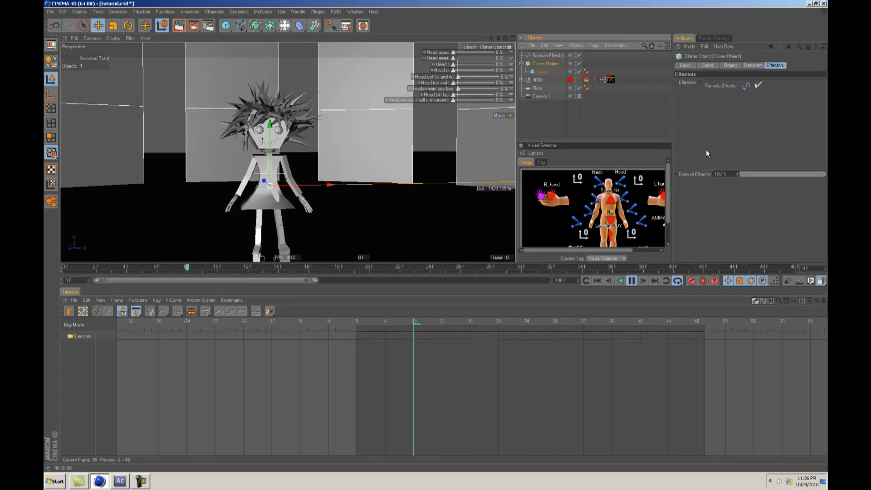
{"action": "left_click", "coordinate": [730, 65]}
{"action": "left_click", "coordinate": [712, 67]}
{"action": "left_click", "coordinate": [732, 67]}
{"action": "left_click", "coordinate": [747, 66]}
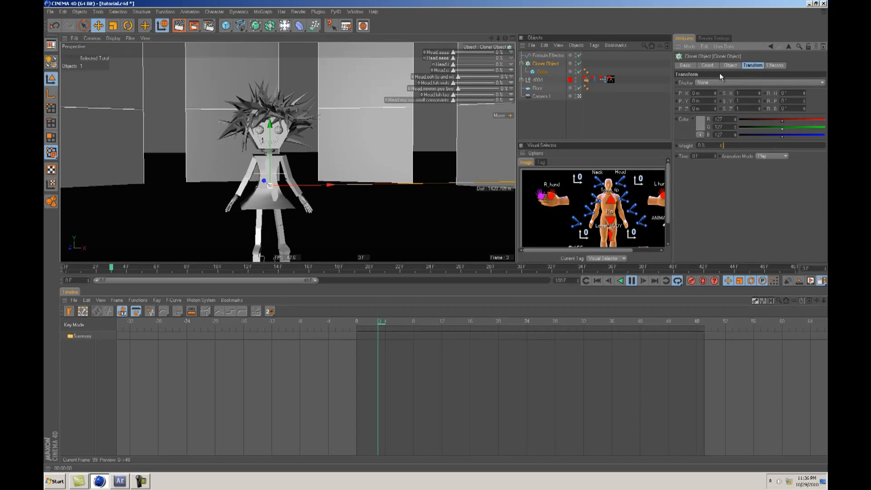
{"action": "left_click", "coordinate": [730, 66]}
{"action": "left_click", "coordinate": [775, 65]}
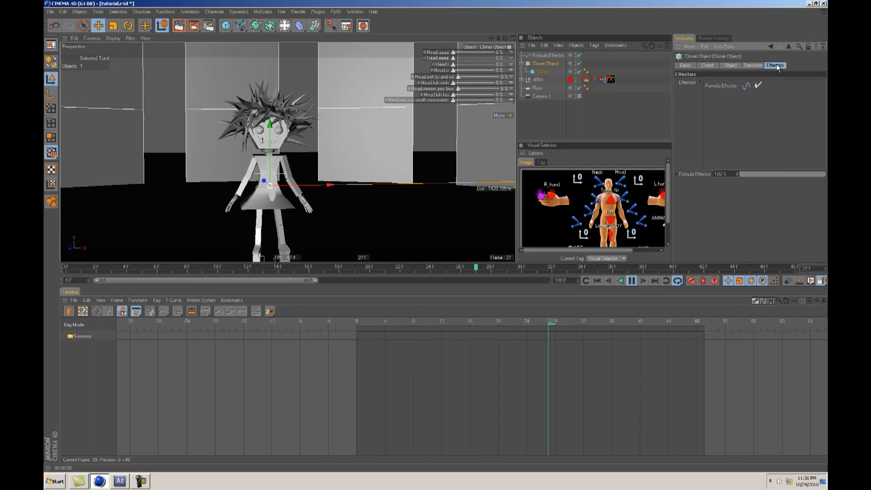
Step: Set the Formula Effector's Y position to 500 m and watch the blocks move from farther back
{"action": "left_click", "coordinate": [543, 55]}
{"action": "double_click", "coordinate": [706, 113]}
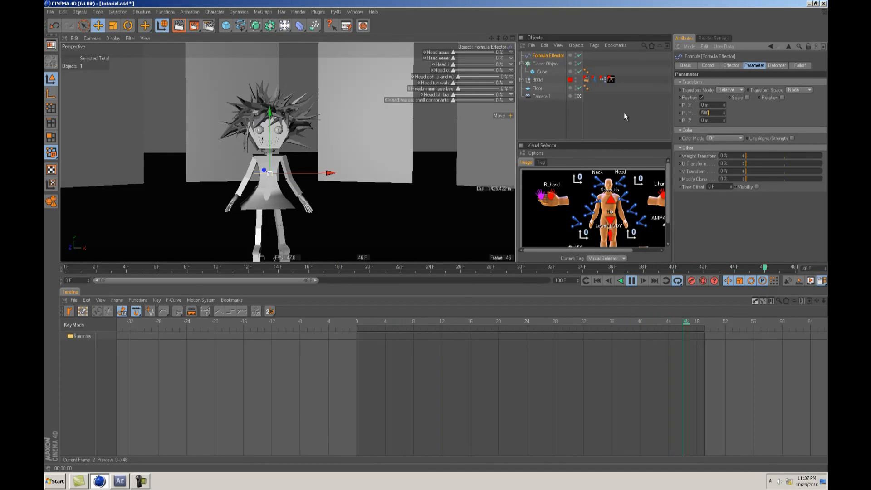
{"action": "type", "text": "500"}
{"action": "key", "text": "Return"}
{"action": "right_click_drag", "start_coordinate": [438, 156], "coordinate": [434, 247], "text": "alt"}
{"action": "right_click_drag", "start_coordinate": [410, 155], "coordinate": [445, 238], "text": "alt"}
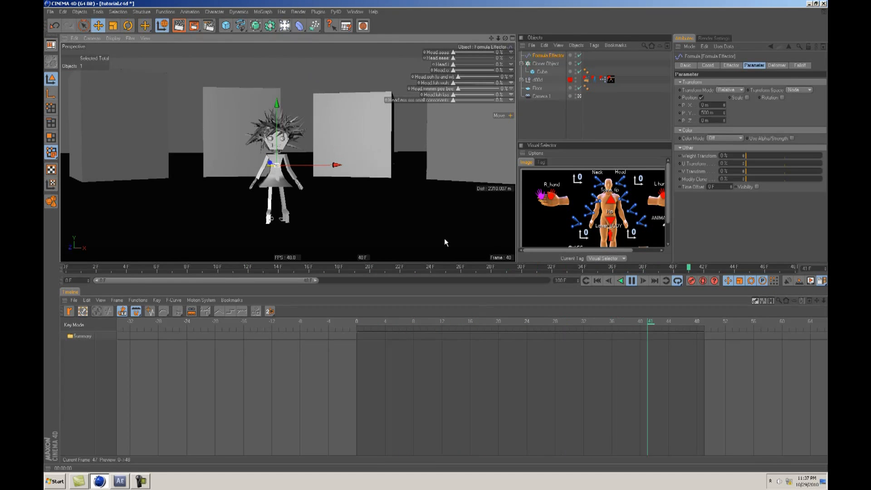
Step: Raise the Cloner object vertically above the floor and stop playback
{"action": "left_click", "coordinate": [542, 64]}
{"action": "left_click_drag", "start_coordinate": [278, 105], "coordinate": [277, 24]}
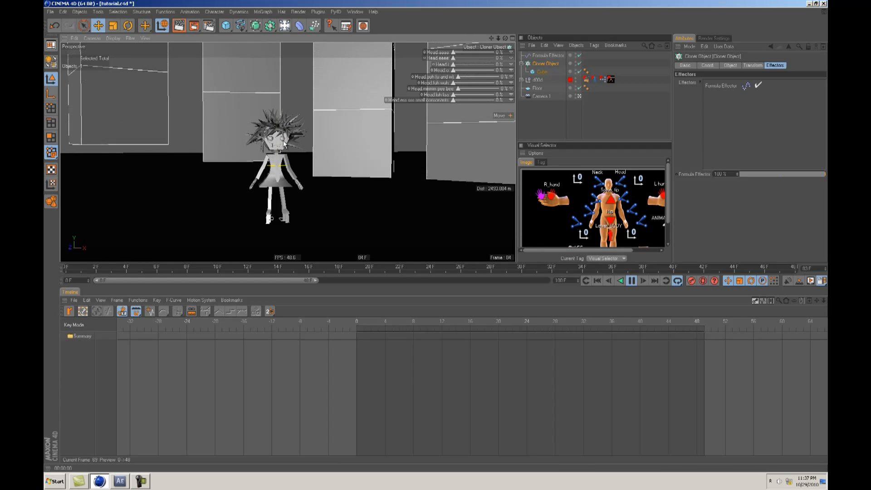
{"action": "key", "text": "F8"}
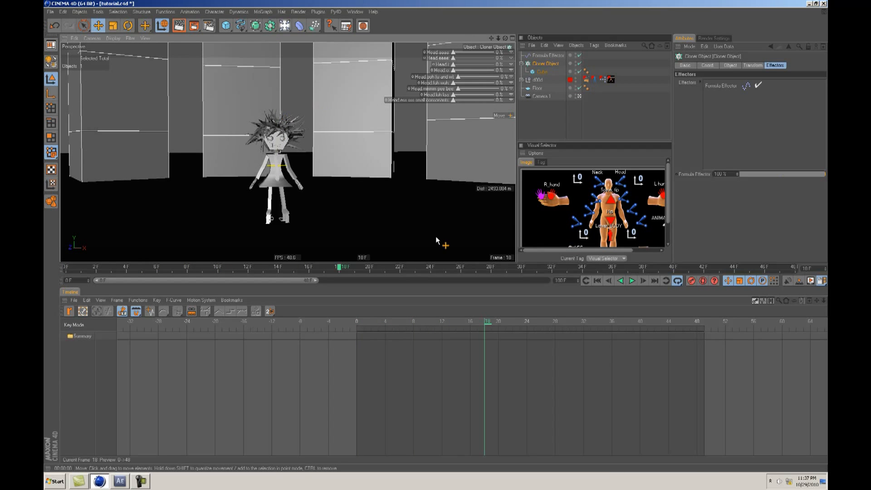
Step: Shorten the cloned cube's height to about 1720 m and play the animation
{"action": "left_click", "coordinate": [542, 71]}
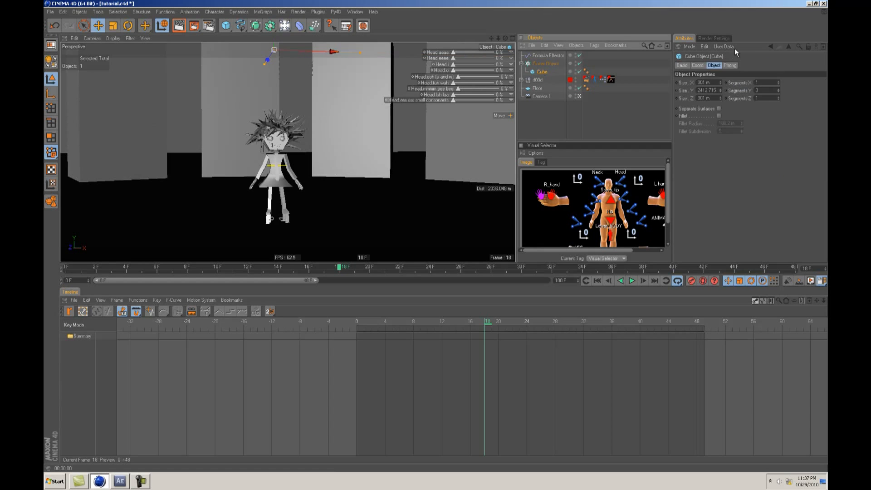
{"action": "left_click_drag", "start_coordinate": [720, 91], "coordinate": [720, 93]}
{"action": "key", "text": "F8"}
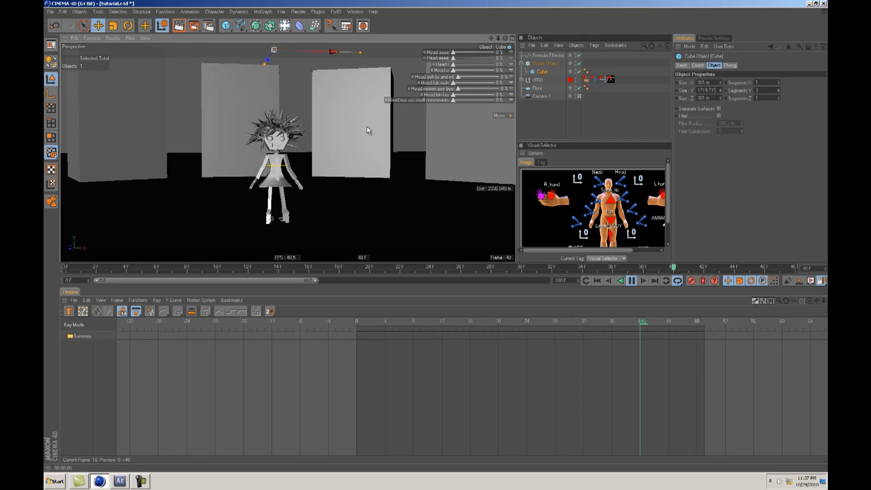
Step: Try the Lines display in the perspective view and switch back to Quick Shading
{"action": "left_click", "coordinate": [130, 38]}
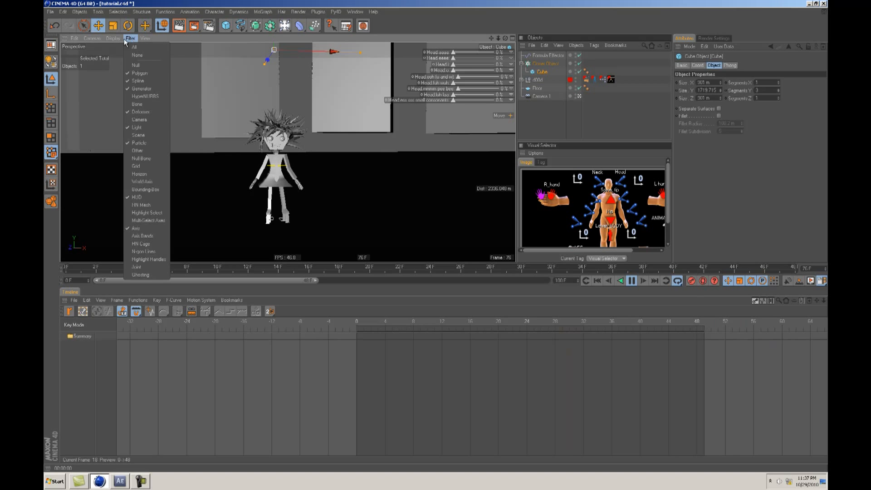
{"action": "left_click", "coordinate": [129, 121]}
{"action": "left_click_drag", "start_coordinate": [388, 132], "coordinate": [436, 238], "text": "alt"}
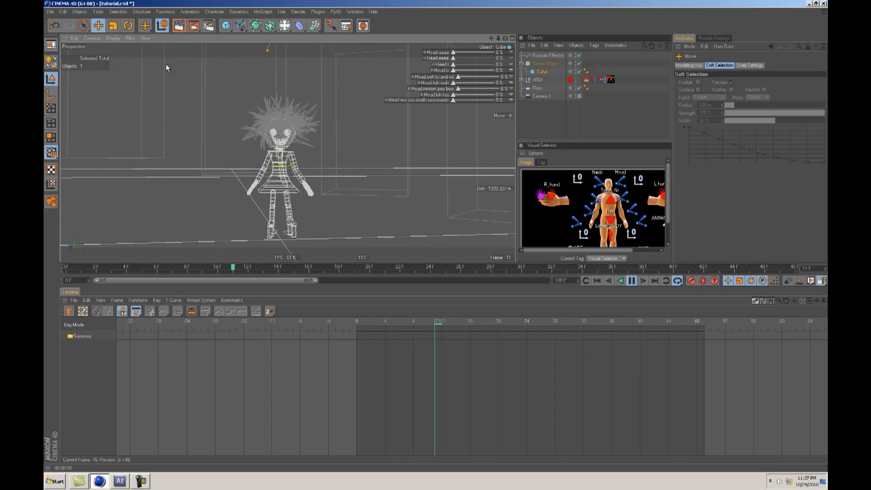
{"action": "key", "text": "F8"}
{"action": "left_click", "coordinate": [113, 38]}
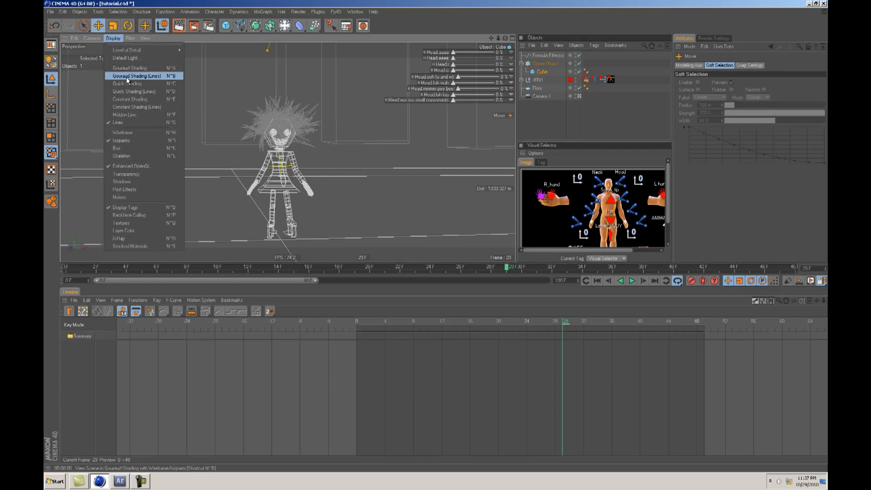
{"action": "left_click", "coordinate": [129, 83]}
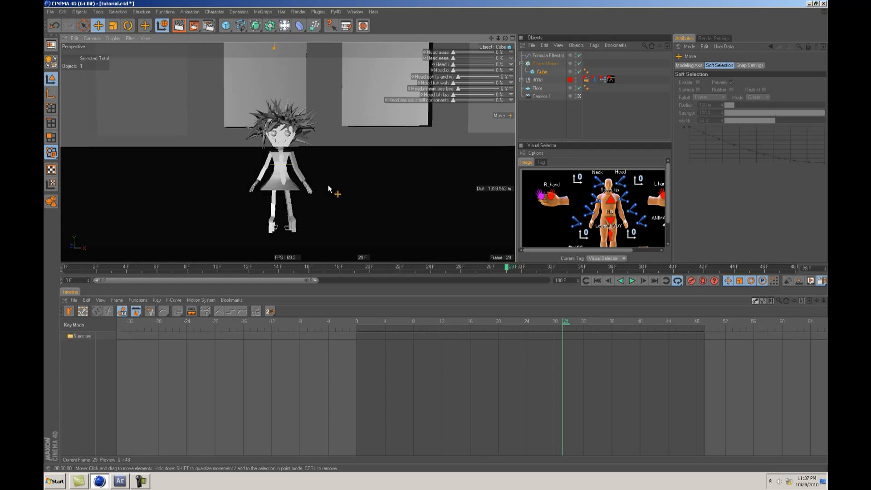
Step: Set the project's end frame to 48
{"action": "left_click", "coordinate": [635, 281]}
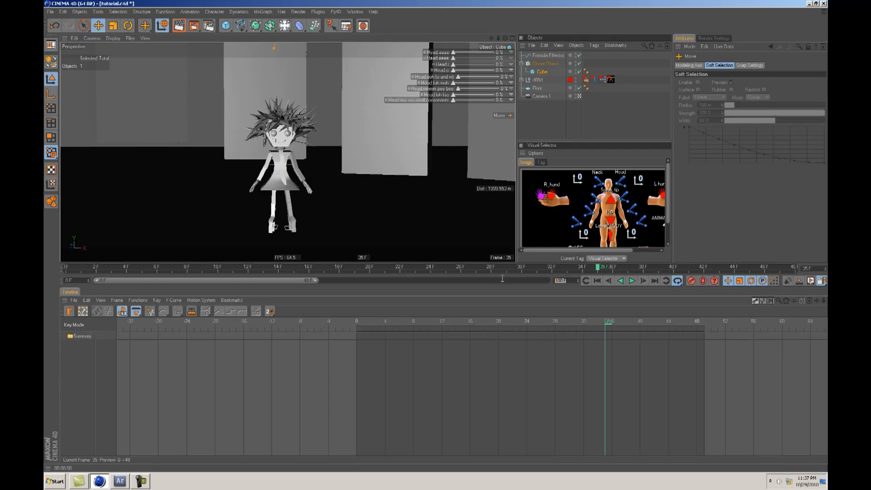
{"action": "key", "text": "Return"}
{"action": "left_click_drag", "start_coordinate": [238, 149], "coordinate": [436, 234], "text": "alt"}
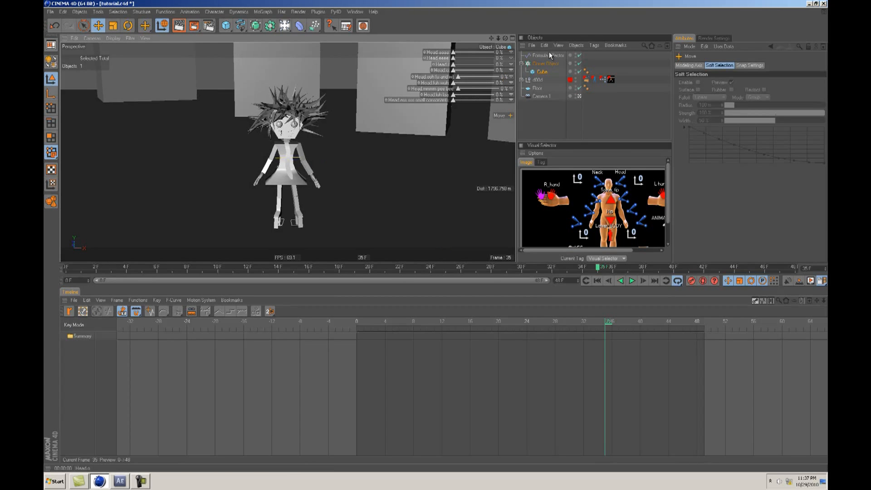
Step: Examine the character against the raised blocks from several angles, ending on a closer view of her
{"action": "left_click", "coordinate": [544, 63]}
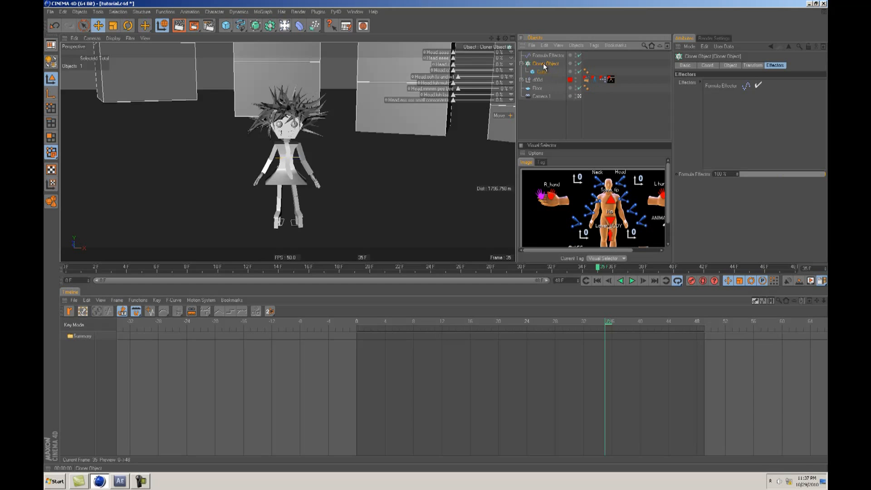
{"action": "mouse_move", "coordinate": [319, 151]}
{"action": "left_mouse_down", "text": "alt"}
{"action": "mouse_move", "coordinate": [435, 236]}
{"action": "mouse_move", "coordinate": [319, 151]}
{"action": "left_mouse_up", "text": "alt"}
{"action": "right_click_drag", "start_coordinate": [320, 150], "coordinate": [431, 235], "text": "alt"}
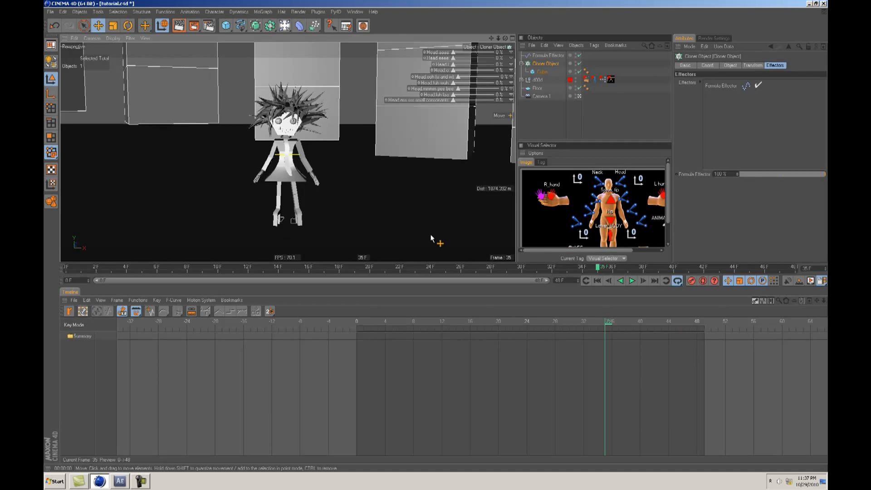
{"action": "left_click_drag", "start_coordinate": [316, 159], "coordinate": [435, 236], "text": "alt"}
{"action": "right_click_drag", "start_coordinate": [435, 236], "coordinate": [437, 237], "text": "alt"}
{"action": "left_click_drag", "start_coordinate": [437, 236], "coordinate": [436, 236], "text": "alt"}
{"action": "left_click_drag", "start_coordinate": [366, 149], "coordinate": [427, 236], "text": "alt"}
Step: Expand the character's root object in the hierarchy and delete its Compositing tag
{"action": "left_click", "coordinate": [542, 101]}
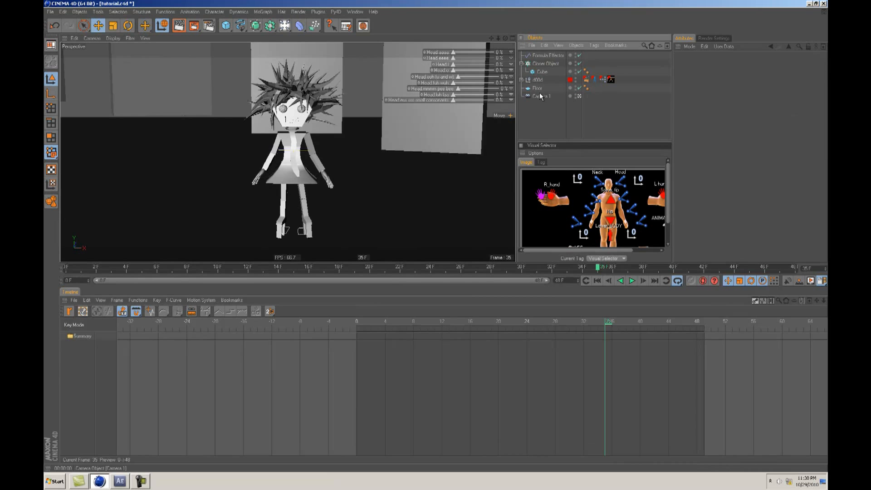
{"action": "left_click", "coordinate": [522, 79]}
{"action": "left_click", "coordinate": [585, 80]}
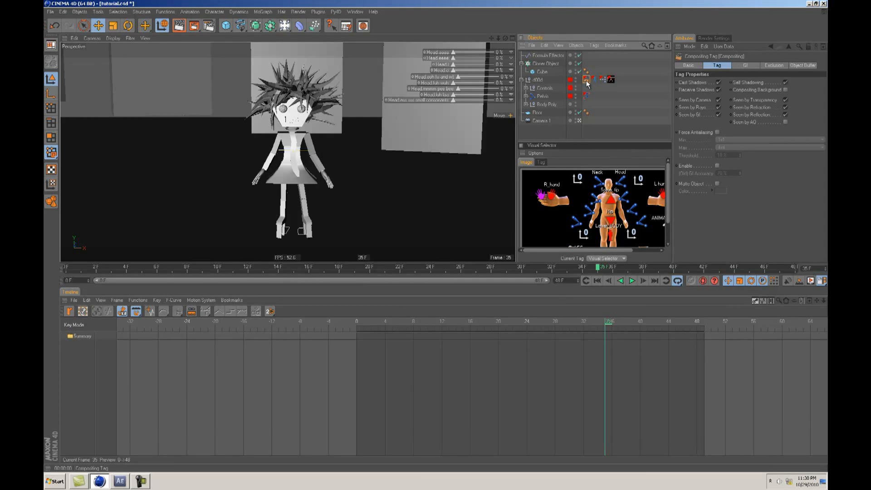
{"action": "key", "text": "Delete"}
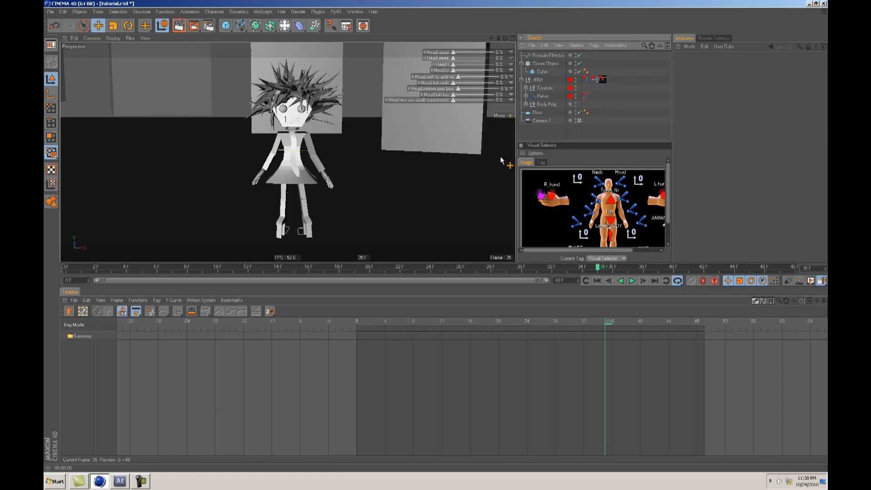
Step: Render the perspective view from different angles to preview the character's cel-rendered line look
{"action": "scroll", "coordinate": [426, 241], "scroll_direction": "down", "scroll_amount": 1}
{"action": "left_click", "coordinate": [183, 28]}
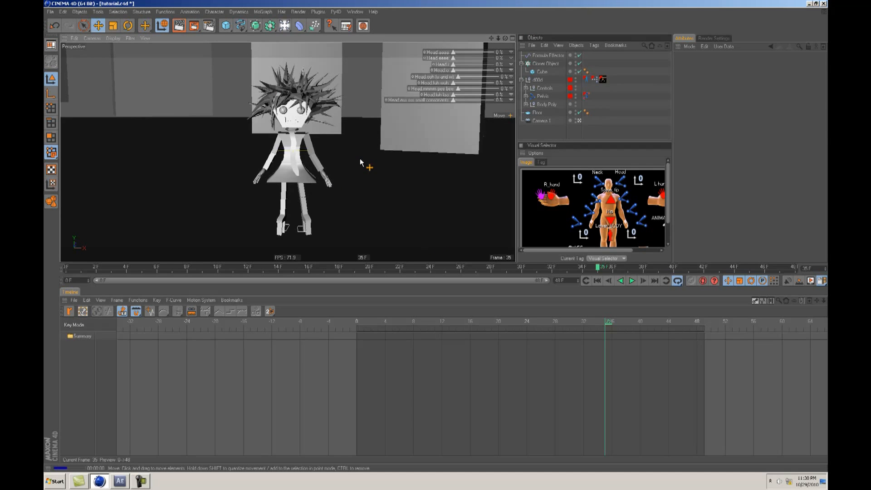
{"action": "left_click", "coordinate": [437, 238]}
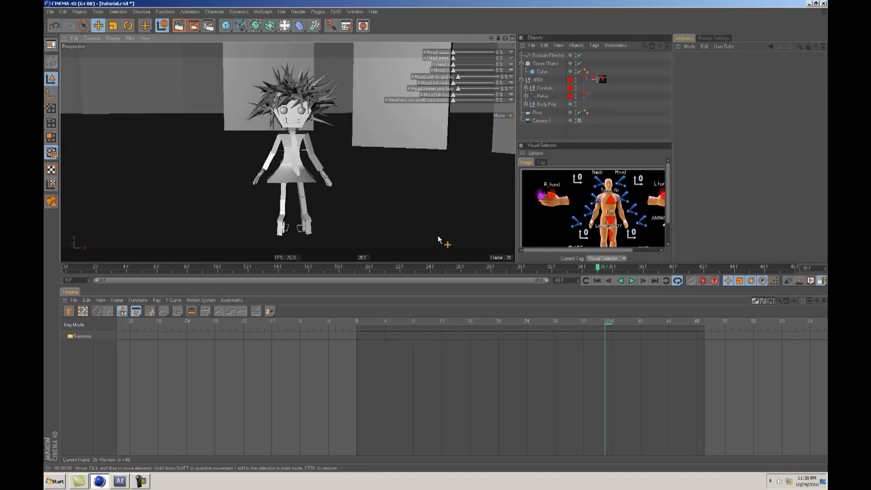
{"action": "left_click", "coordinate": [179, 25]}
{"action": "left_click", "coordinate": [358, 169]}
Step: Try a red Edge Color for the Cel Renderer with a preview render and return it to white
{"action": "left_click", "coordinate": [725, 39]}
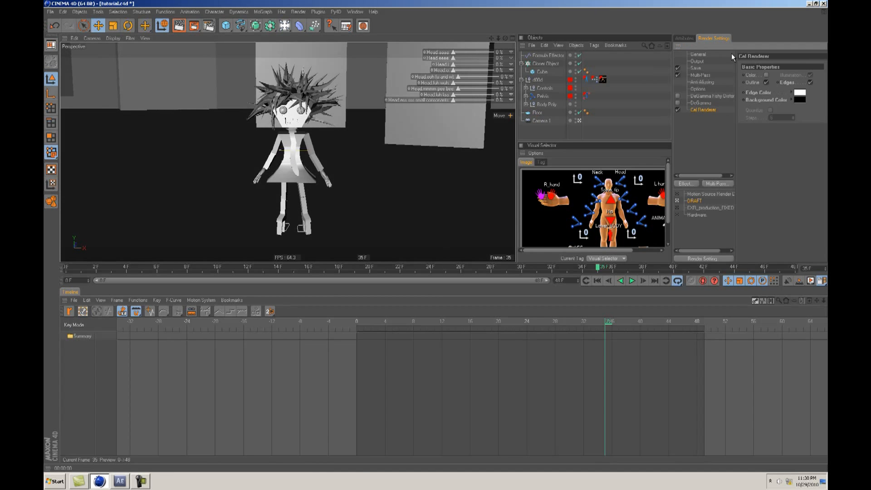
{"action": "left_click", "coordinate": [799, 94]}
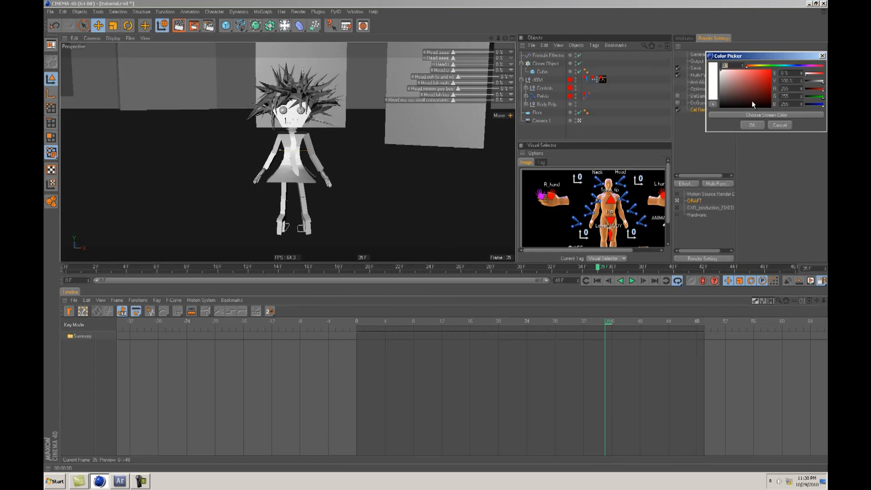
{"action": "left_click", "coordinate": [752, 126]}
{"action": "left_click", "coordinate": [178, 25]}
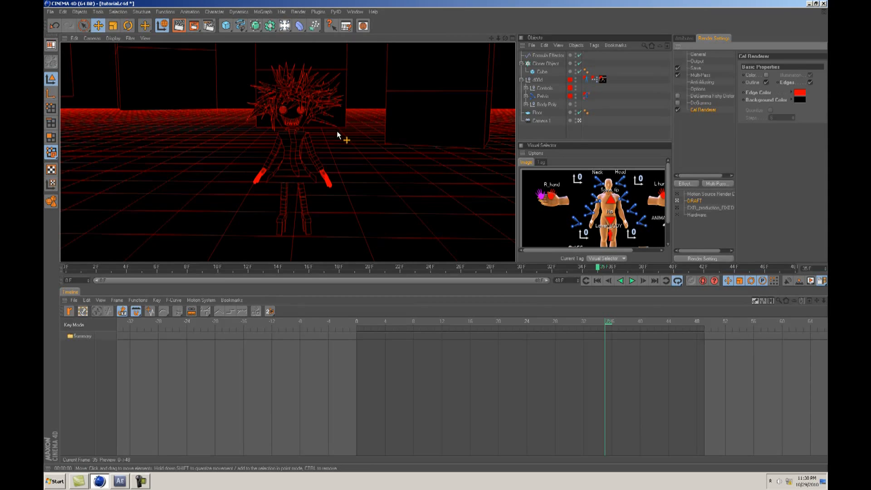
{"action": "scroll", "coordinate": [437, 240], "scroll_direction": "down", "scroll_amount": 1}
{"action": "left_click", "coordinate": [797, 99]}
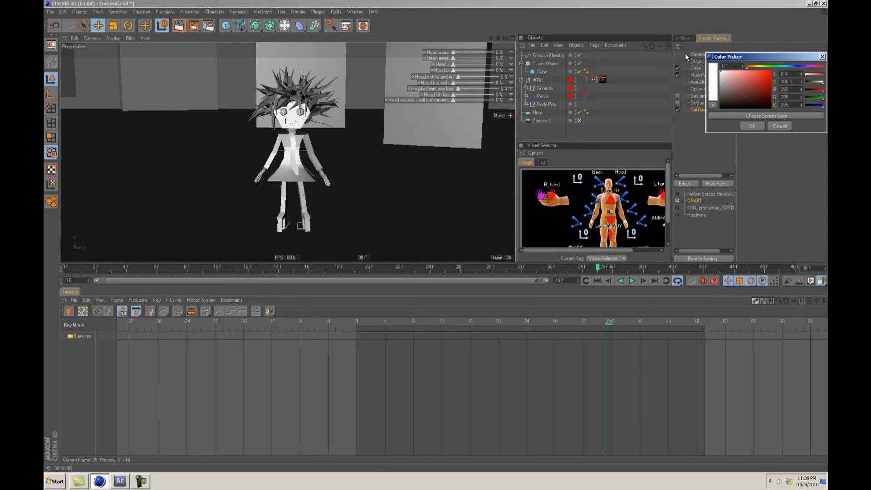
{"action": "left_click", "coordinate": [750, 126]}
Step: Try a red Background Color for the Cel Renderer with a preview render and return it to black
{"action": "left_click", "coordinate": [793, 102]}
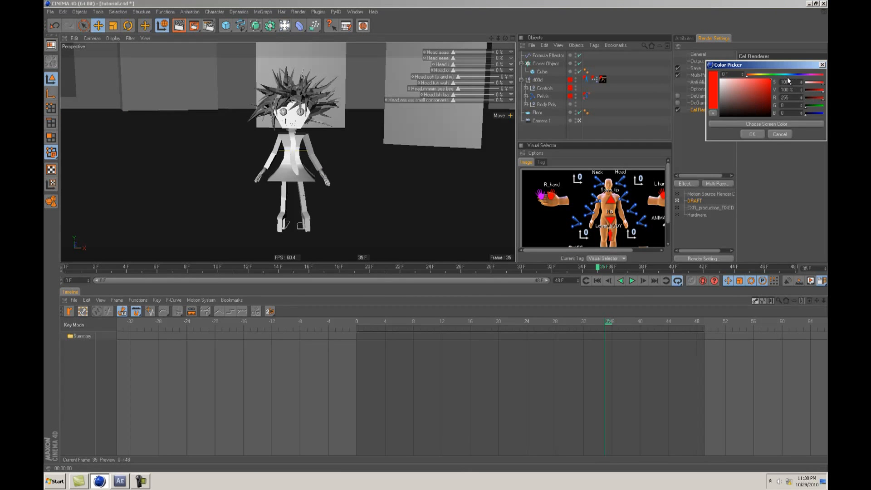
{"action": "left_click", "coordinate": [753, 134]}
{"action": "left_click", "coordinate": [180, 26]}
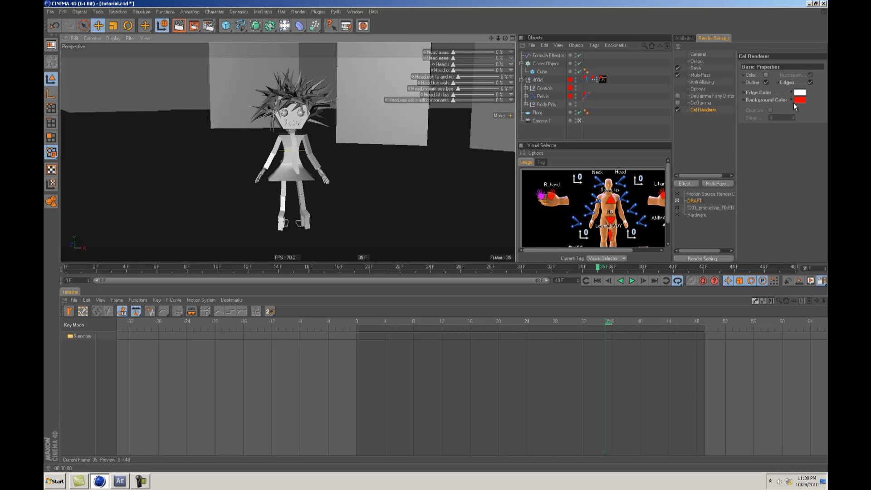
{"action": "left_click", "coordinate": [793, 102]}
{"action": "left_click", "coordinate": [755, 134]}
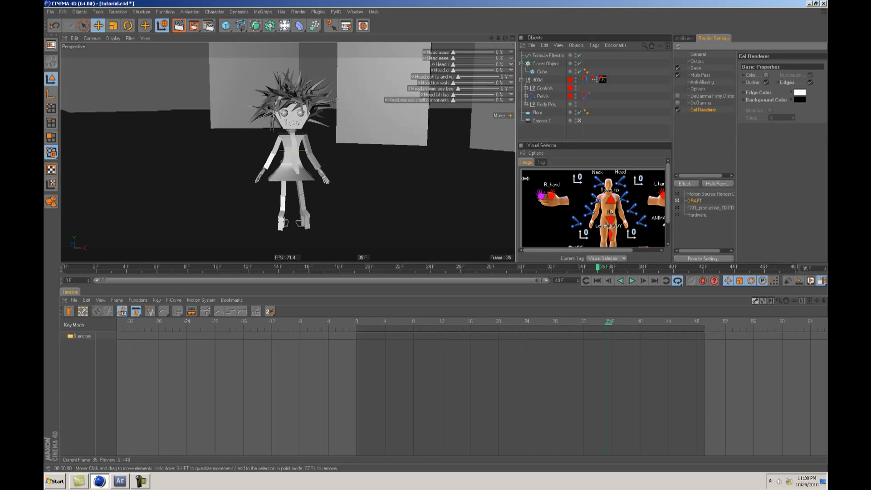
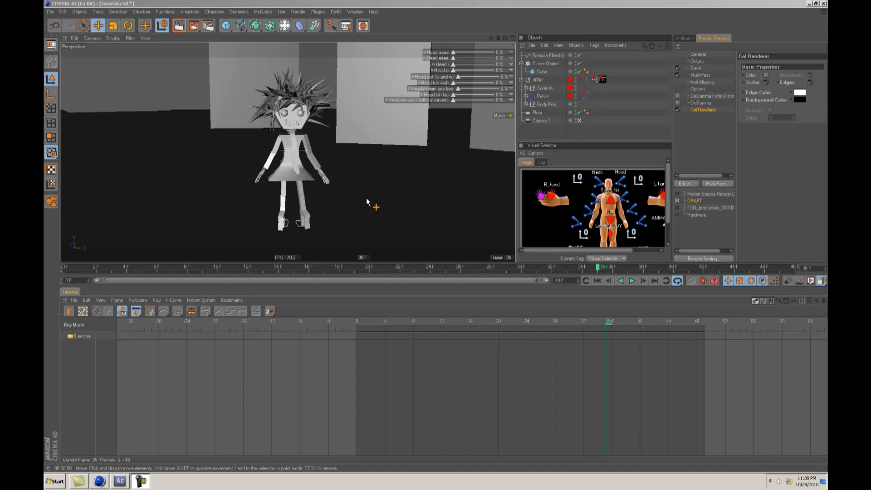
Step: Render the view with white edges on black and look at the character from another angle
{"action": "left_click", "coordinate": [182, 27]}
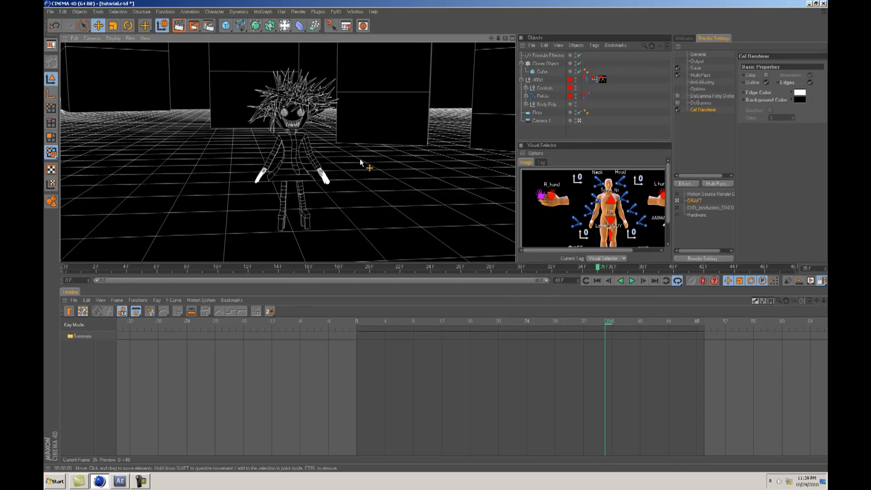
{"action": "left_click", "coordinate": [436, 236]}
{"action": "middle_click_drag", "start_coordinate": [437, 235], "coordinate": [333, 158], "text": "alt"}
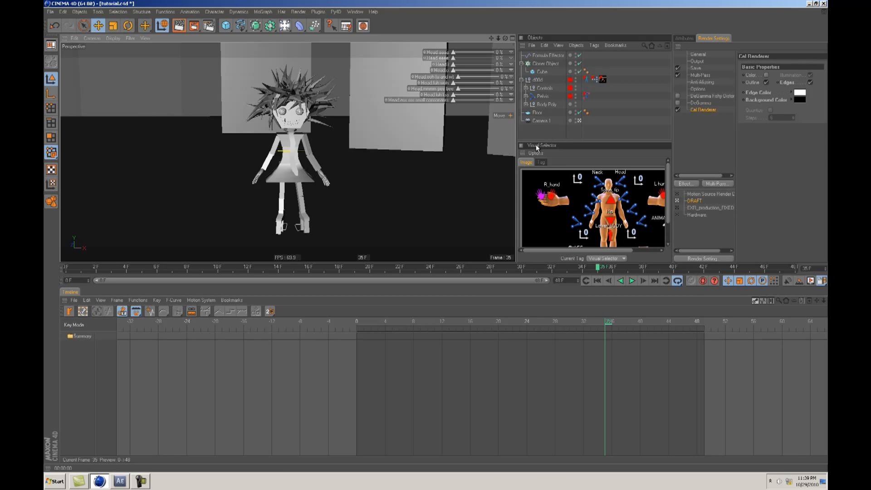
Step: Collapse the Visual Selector to enlarge the object list and expand the Body Poly group
{"action": "left_click", "coordinate": [521, 146]}
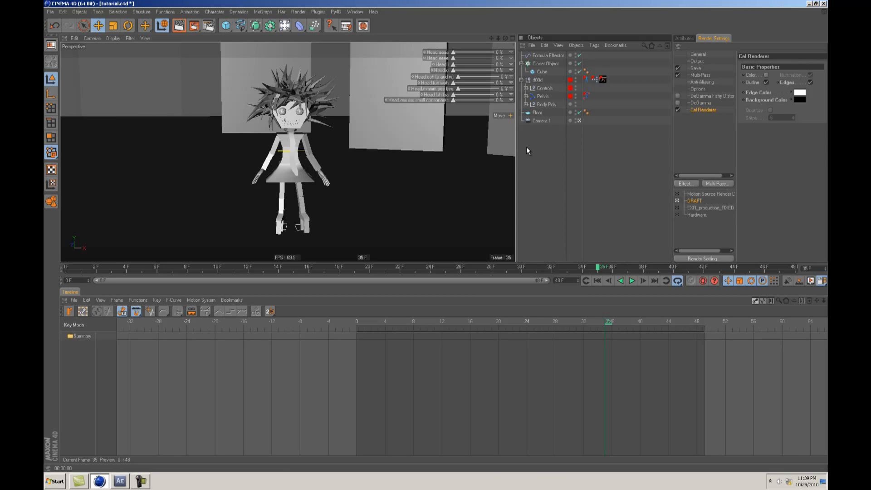
{"action": "left_click", "coordinate": [526, 105]}
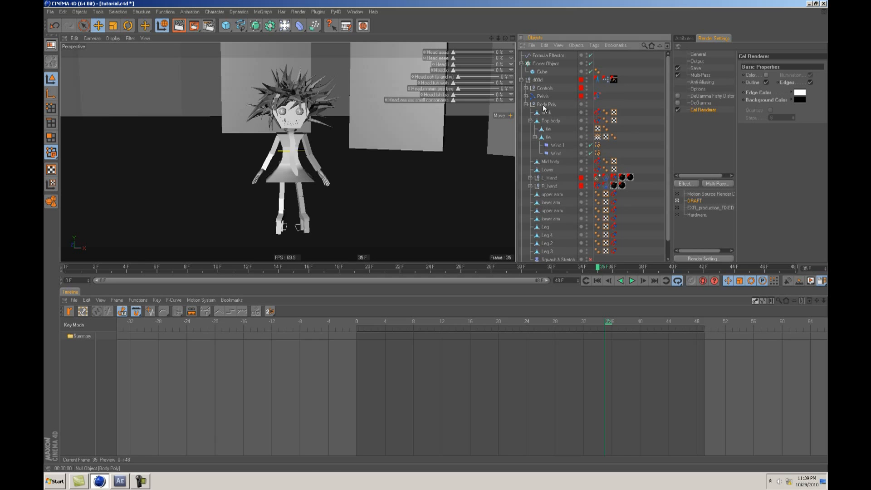
{"action": "left_click", "coordinate": [545, 105]}
{"action": "left_click", "coordinate": [568, 174]}
{"action": "scroll", "coordinate": [567, 174], "scroll_direction": "down", "scroll_amount": 1}
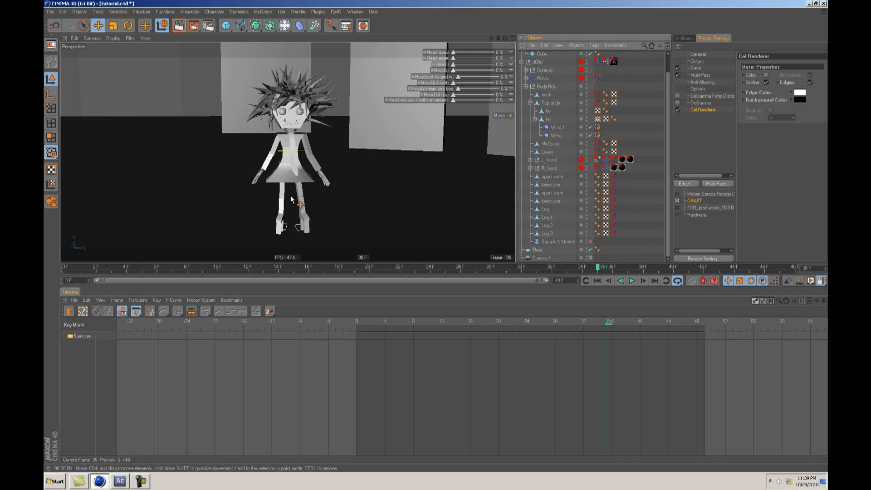
Step: Select the character's Head mesh in the viewport and locate it in the object hierarchy
{"action": "scroll", "coordinate": [447, 241], "scroll_direction": "up", "scroll_amount": 5}
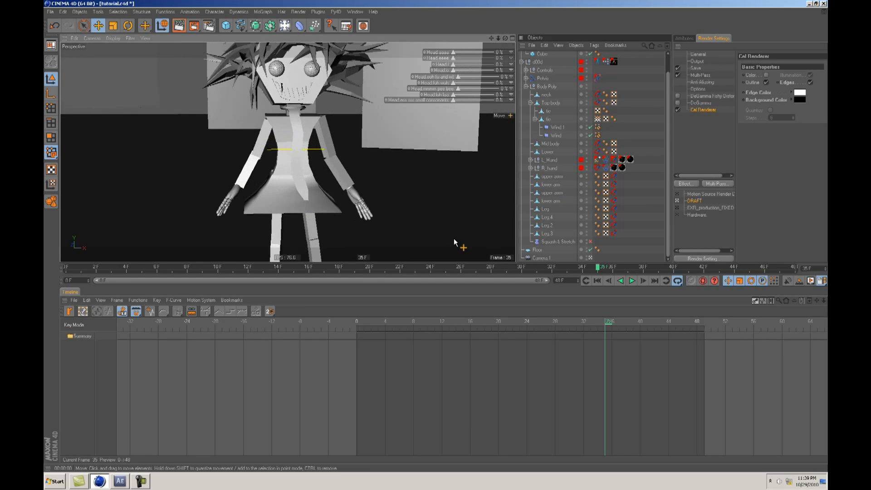
{"action": "scroll", "coordinate": [436, 241], "scroll_direction": "up", "scroll_amount": 2}
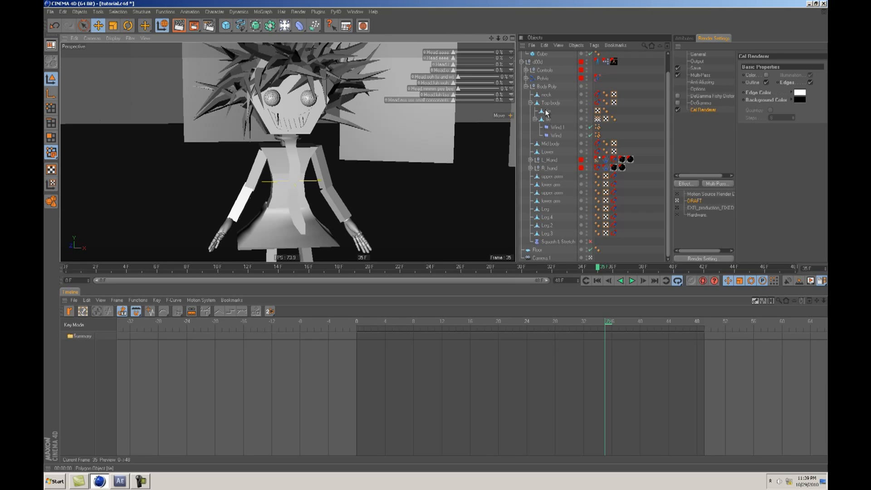
{"action": "left_click", "coordinate": [294, 115]}
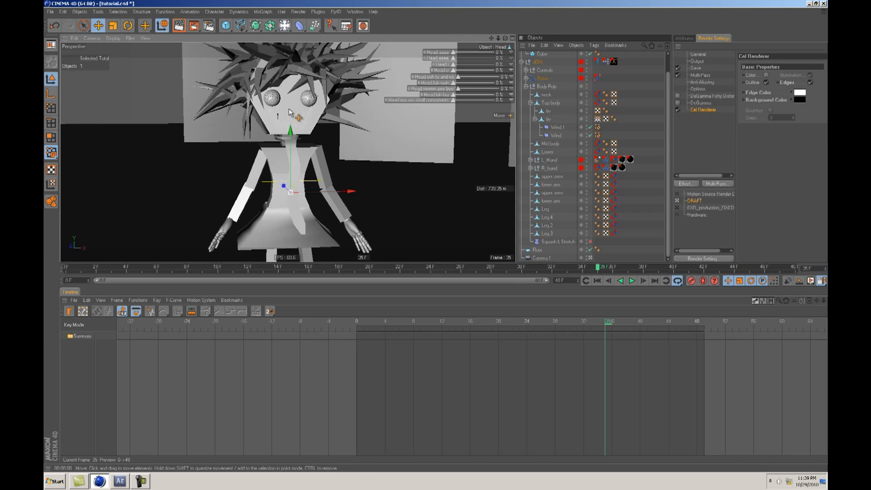
{"action": "scroll", "coordinate": [574, 170], "scroll_direction": "up", "scroll_amount": 1}
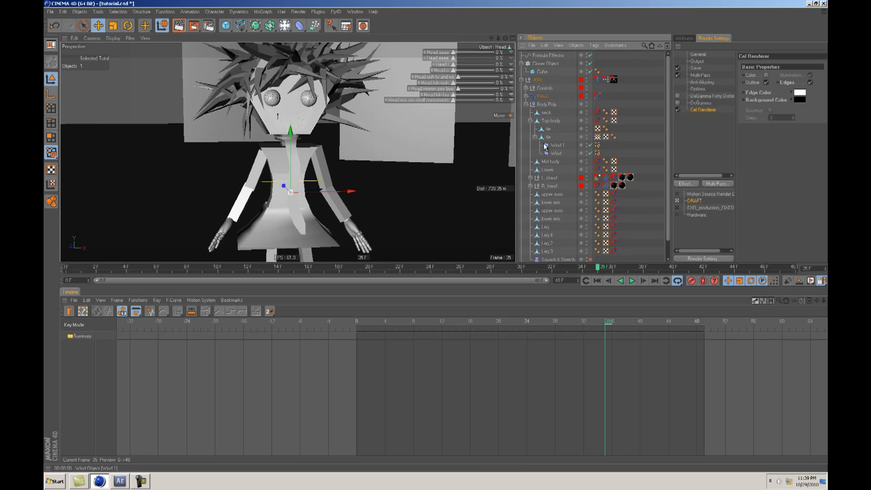
{"action": "key", "text": "s"}
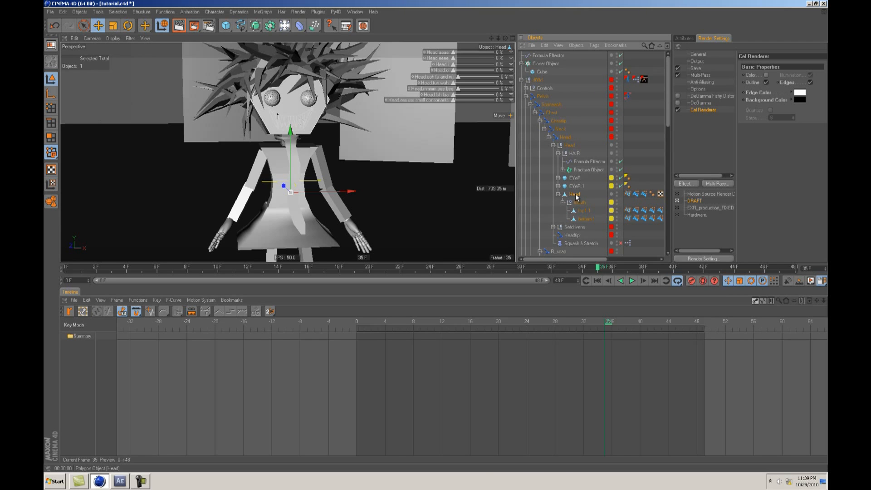
Step: Render a close preview of the character's head and upper body
{"action": "left_click_drag", "start_coordinate": [425, 164], "coordinate": [438, 236], "text": "alt"}
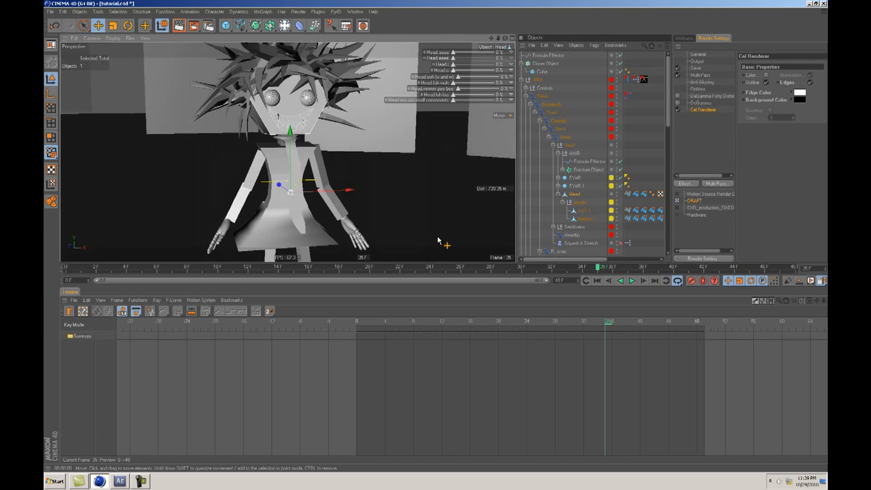
{"action": "left_click", "coordinate": [178, 26]}
{"action": "left_click_drag", "start_coordinate": [406, 166], "coordinate": [430, 172], "text": "alt"}
Step: Widen the object list so the tags of the Head and its mouth parts have more room
{"action": "left_click_drag", "start_coordinate": [672, 175], "coordinate": [710, 174]}
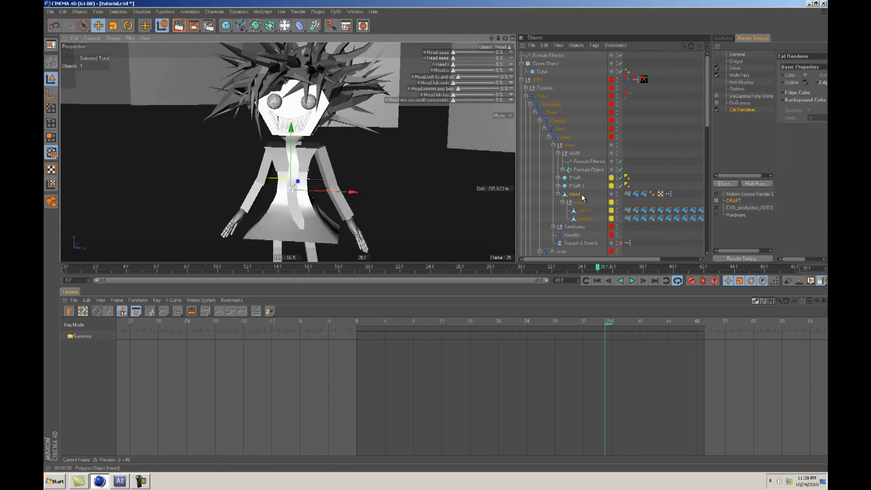
{"action": "left_click", "coordinate": [558, 186]}
{"action": "left_click", "coordinate": [558, 186]}
{"action": "left_click", "coordinate": [559, 187]}
{"action": "left_click", "coordinate": [558, 186]}
Step: Split the selected face polygons of the Head mesh into a separate object and return to Model mode
{"action": "left_click_drag", "start_coordinate": [303, 113], "coordinate": [377, 121], "text": "alt"}
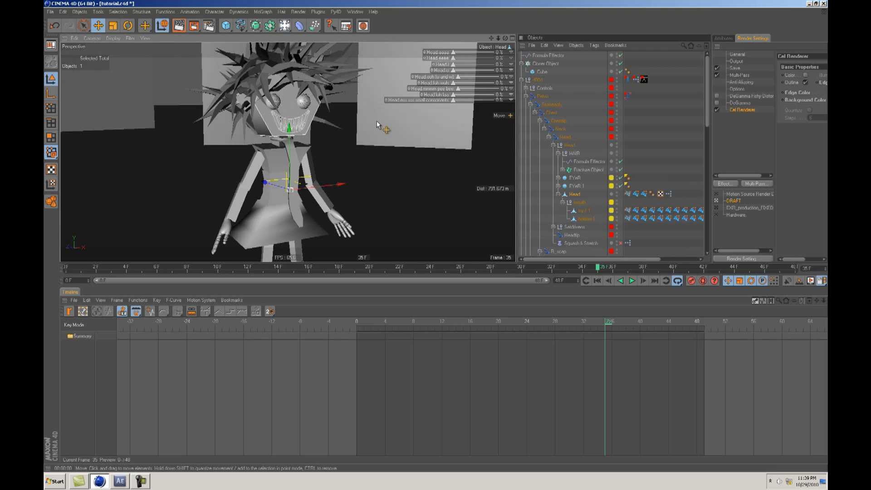
{"action": "left_click", "coordinate": [51, 137]}
{"action": "left_click_drag", "start_coordinate": [303, 118], "coordinate": [302, 115], "text": "alt"}
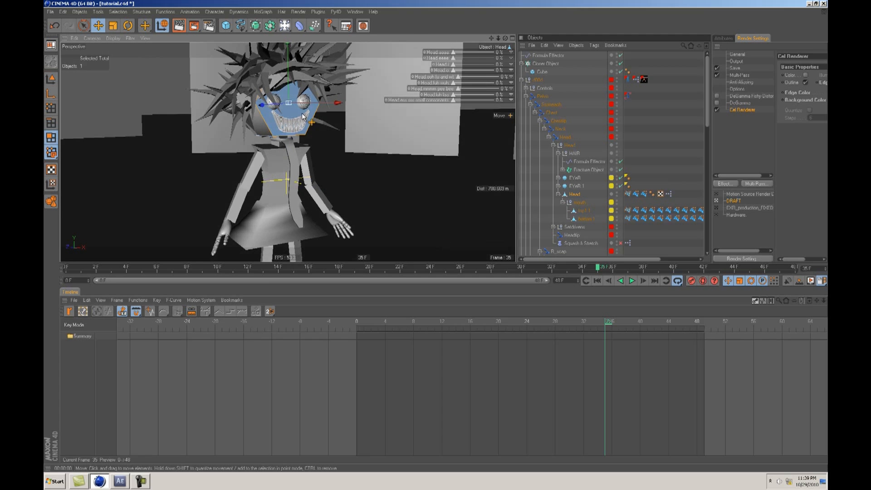
{"action": "key", "text": "v"}
{"action": "mouse_move", "coordinate": [270, 116]}
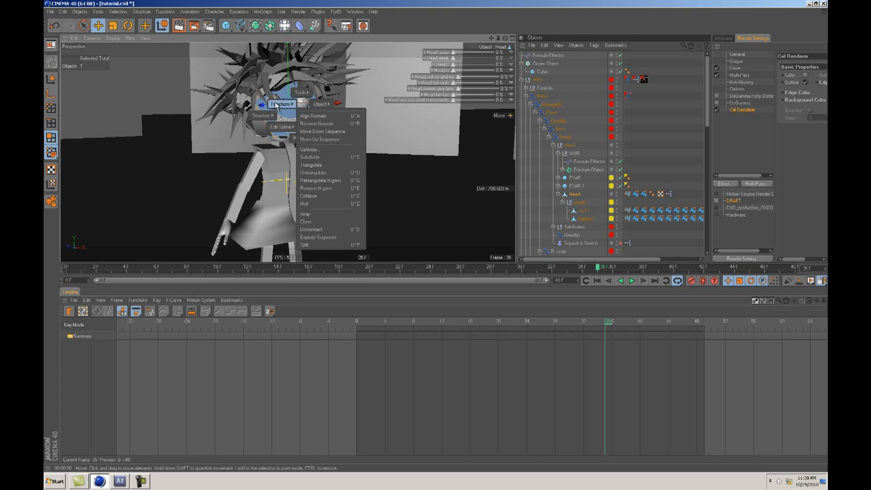
{"action": "left_click_drag", "start_coordinate": [437, 235], "coordinate": [436, 236], "text": "alt"}
{"action": "left_click_drag", "start_coordinate": [295, 128], "coordinate": [294, 127], "text": "alt"}
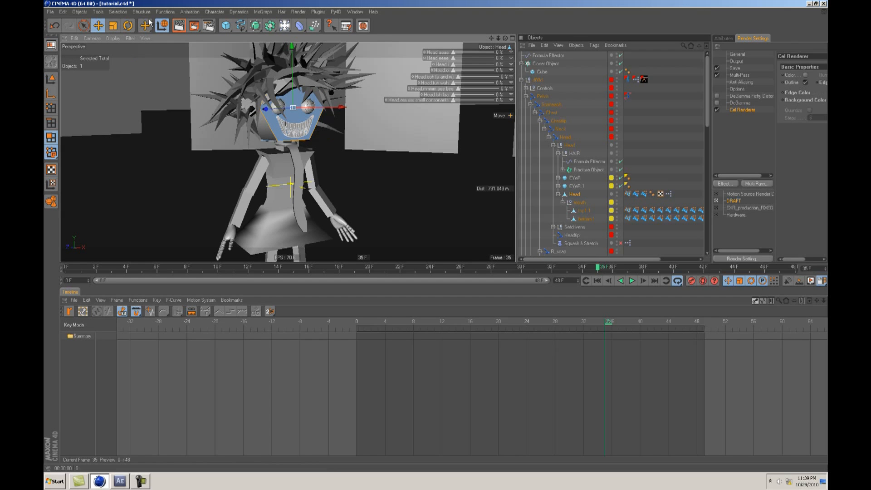
{"action": "left_click", "coordinate": [165, 12]}
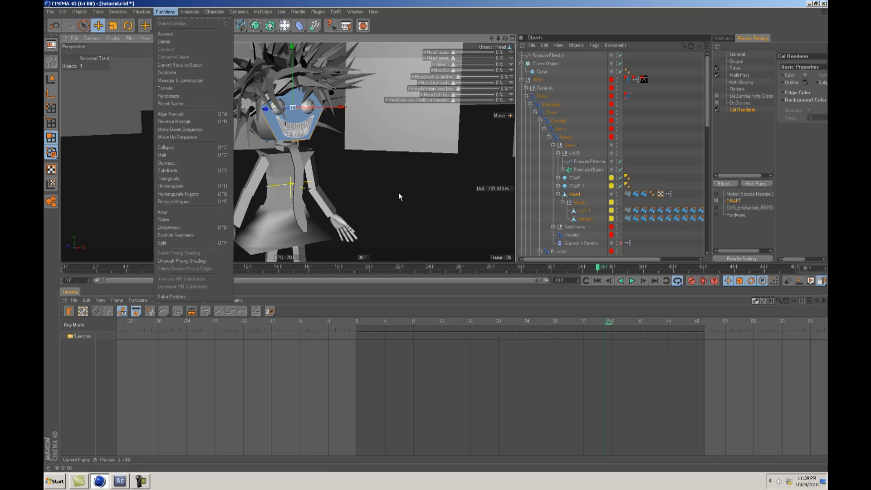
{"action": "left_click", "coordinate": [191, 244]}
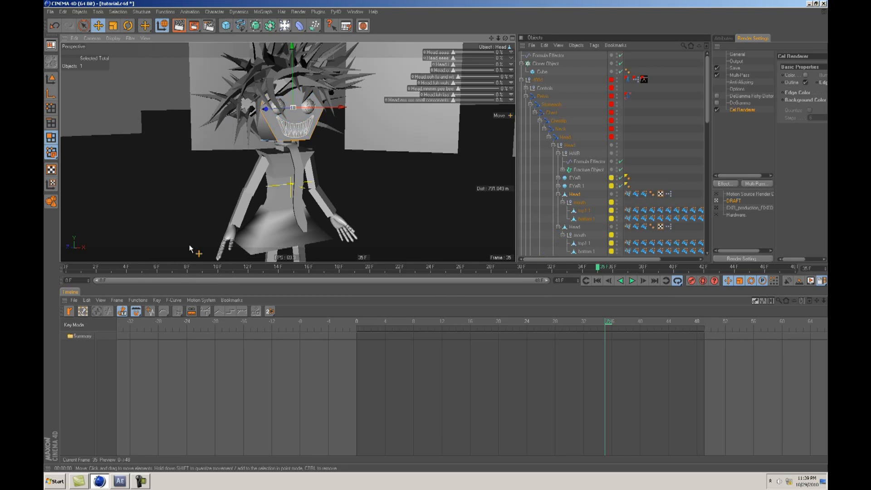
{"action": "left_click", "coordinate": [50, 78]}
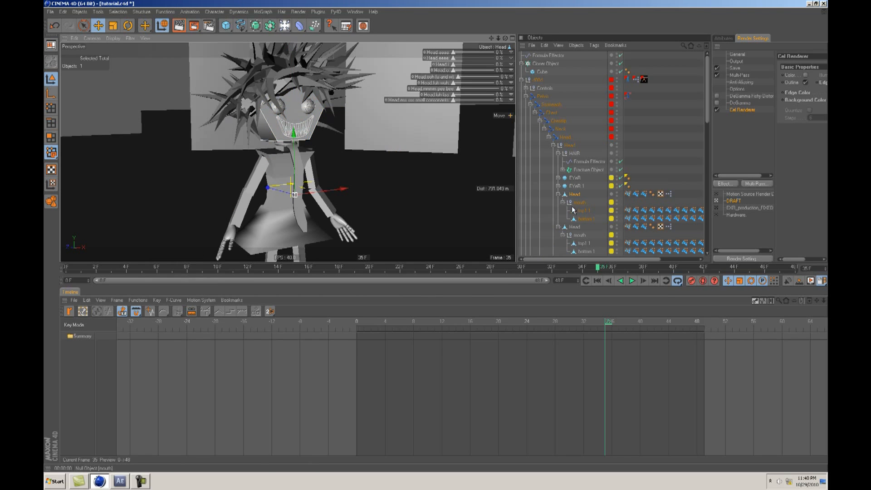
Step: Delete the duplicated mouth group from under the split-off Head object
{"action": "left_click", "coordinate": [577, 228]}
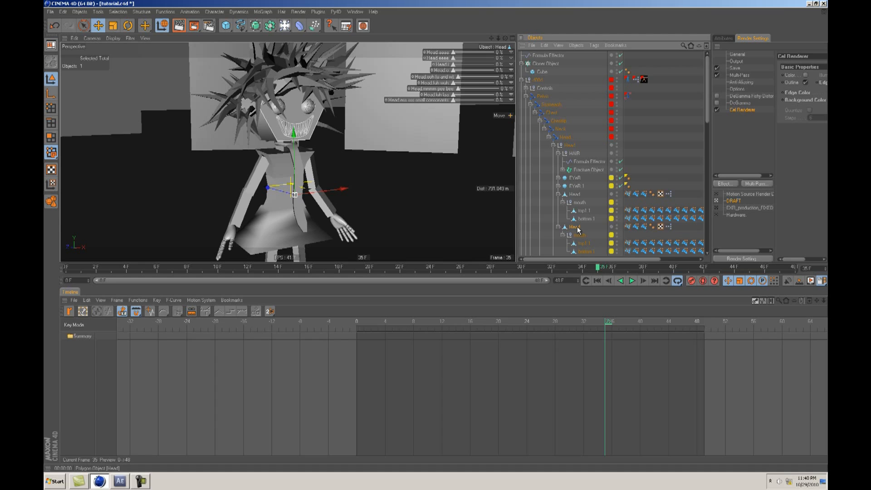
{"action": "scroll", "coordinate": [587, 237], "scroll_direction": "down", "scroll_amount": 2}
{"action": "left_click", "coordinate": [579, 186]}
{"action": "key", "text": "Delete"}
Step: Delete the morph tags from the split-off Head object
{"action": "left_click", "coordinate": [574, 178]}
{"action": "left_click_drag", "start_coordinate": [651, 188], "coordinate": [626, 180]}
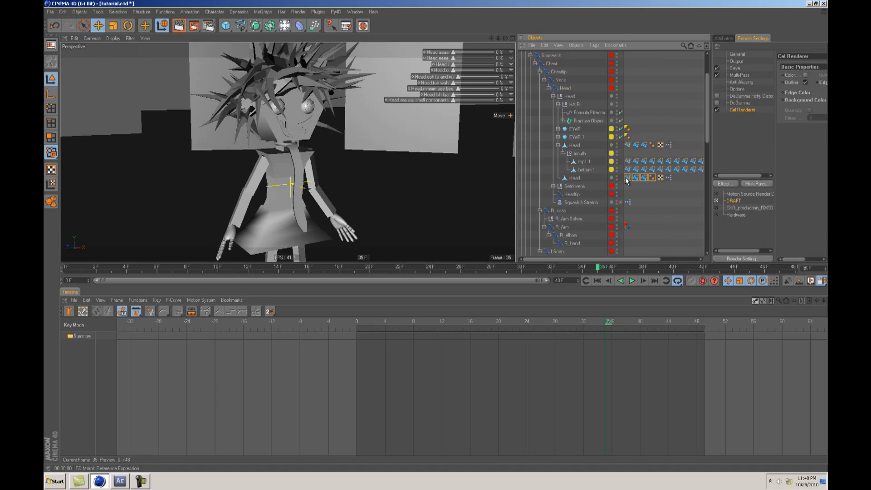
{"action": "left_click", "coordinate": [638, 190]}
{"action": "key", "text": "Delete"}
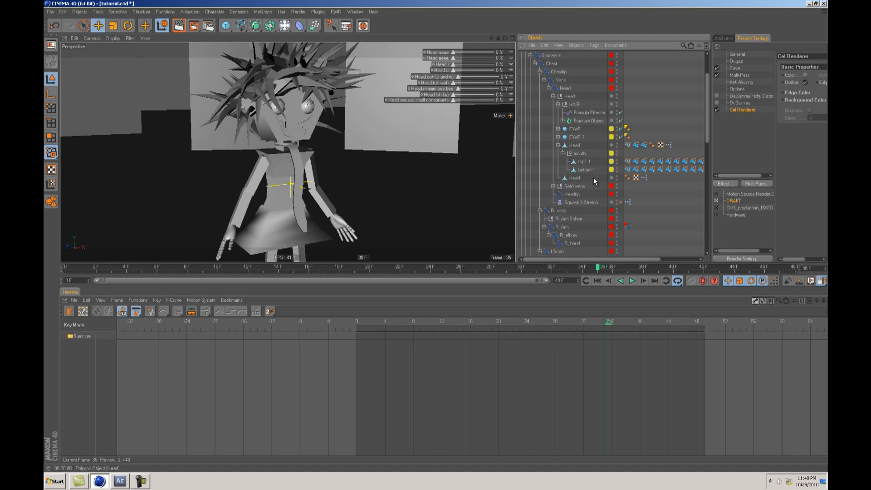
Step: Move the split-off Head object above the original Head in the hierarchy and rename it FACE
{"action": "left_click", "coordinate": [578, 180]}
{"action": "left_click_drag", "start_coordinate": [591, 142], "coordinate": [574, 145]}
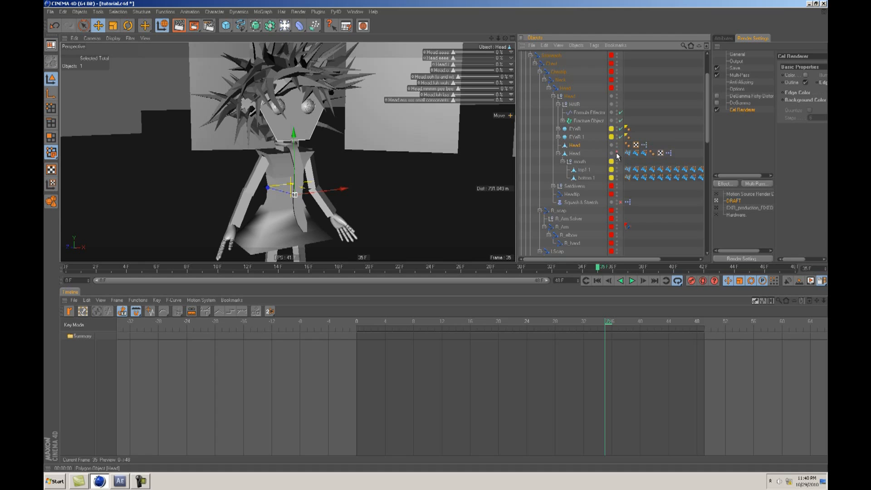
{"action": "double_click", "coordinate": [575, 145]}
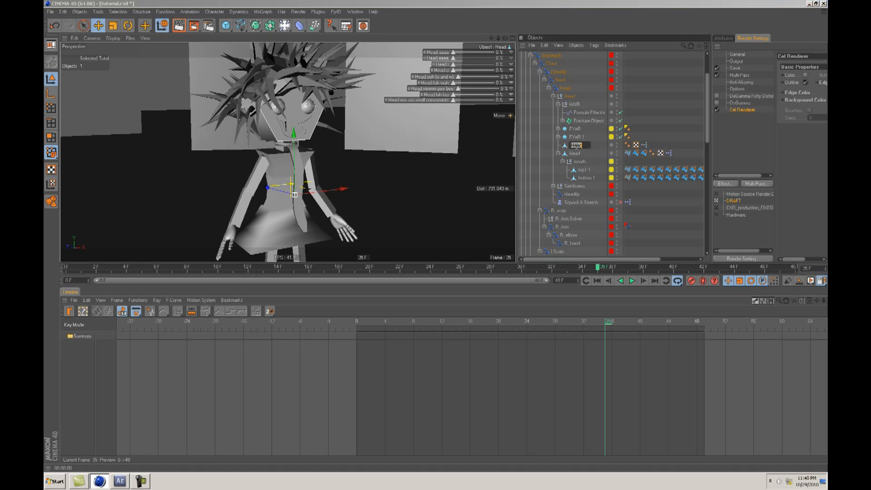
{"action": "key", "text": "Return"}
{"action": "left_click", "coordinate": [585, 146]}
Step: Examine the character among the surrounding blocks from several angles, ending on a distant raised view
{"action": "left_click_drag", "start_coordinate": [413, 151], "coordinate": [372, 157], "text": "alt"}
{"action": "right_click_drag", "start_coordinate": [372, 157], "coordinate": [435, 239], "text": "alt"}
{"action": "left_click_drag", "start_coordinate": [371, 158], "coordinate": [436, 235], "text": "alt"}
{"action": "right_click_drag", "start_coordinate": [435, 236], "coordinate": [400, 158], "text": "alt"}
{"action": "left_click_drag", "start_coordinate": [400, 158], "coordinate": [393, 161], "text": "alt"}
{"action": "right_click_drag", "start_coordinate": [392, 161], "coordinate": [436, 235], "text": "alt"}
{"action": "left_click_drag", "start_coordinate": [436, 235], "coordinate": [418, 181], "text": "alt"}
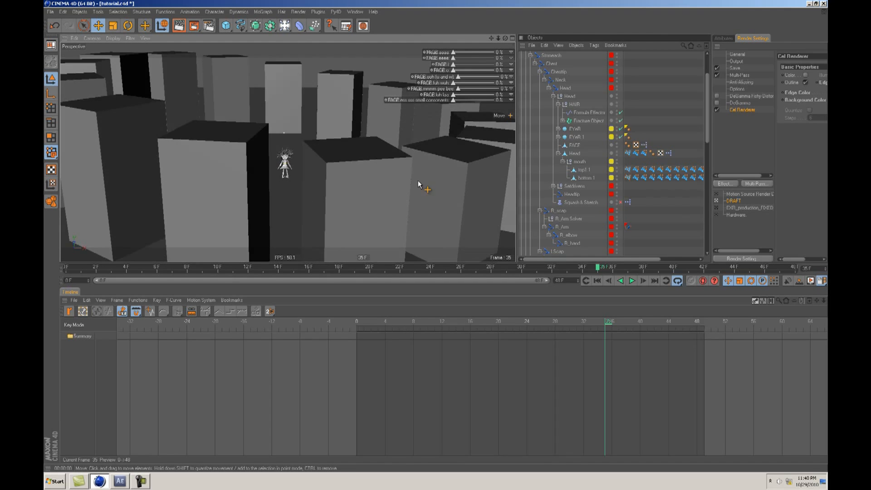
Step: Play the animation briefly and examine the character's upper body up close from the front
{"action": "left_click", "coordinate": [632, 281]}
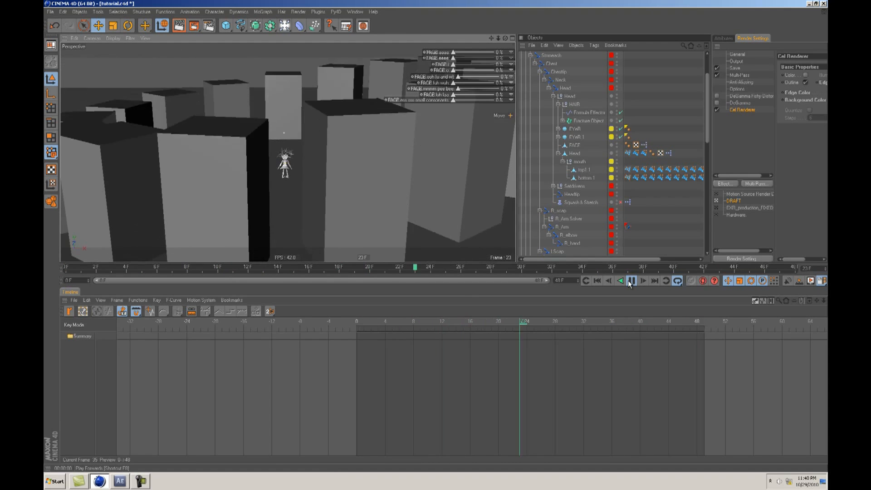
{"action": "left_click", "coordinate": [630, 281]}
{"action": "right_click_drag", "start_coordinate": [369, 203], "coordinate": [160, 157], "text": "alt"}
{"action": "left_click_drag", "start_coordinate": [159, 157], "coordinate": [423, 235], "text": "alt"}
{"action": "right_click_drag", "start_coordinate": [424, 236], "coordinate": [432, 236], "text": "alt"}
{"action": "left_click_drag", "start_coordinate": [433, 236], "coordinate": [293, 159], "text": "alt"}
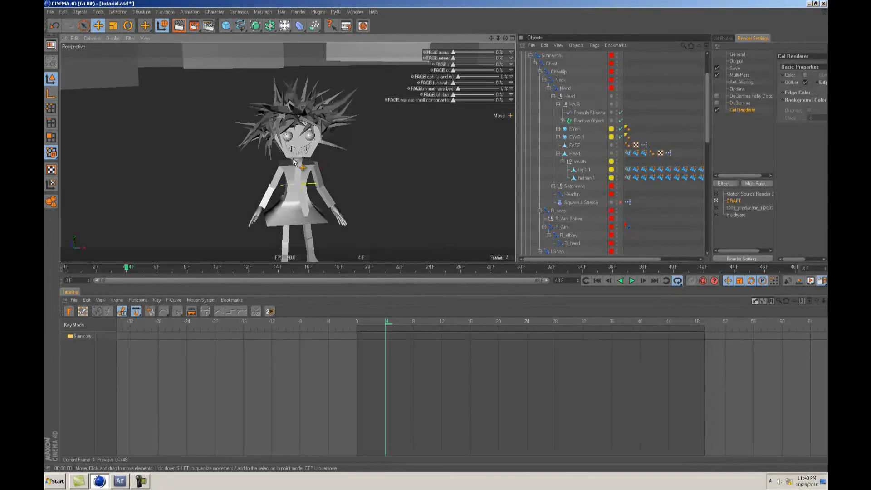
{"action": "right_click_drag", "start_coordinate": [293, 162], "coordinate": [437, 237], "text": "alt"}
{"action": "left_click_drag", "start_coordinate": [437, 237], "coordinate": [289, 165], "text": "alt"}
{"action": "right_click_drag", "start_coordinate": [289, 164], "coordinate": [429, 236], "text": "alt"}
{"action": "left_click_drag", "start_coordinate": [429, 236], "coordinate": [293, 162], "text": "alt"}
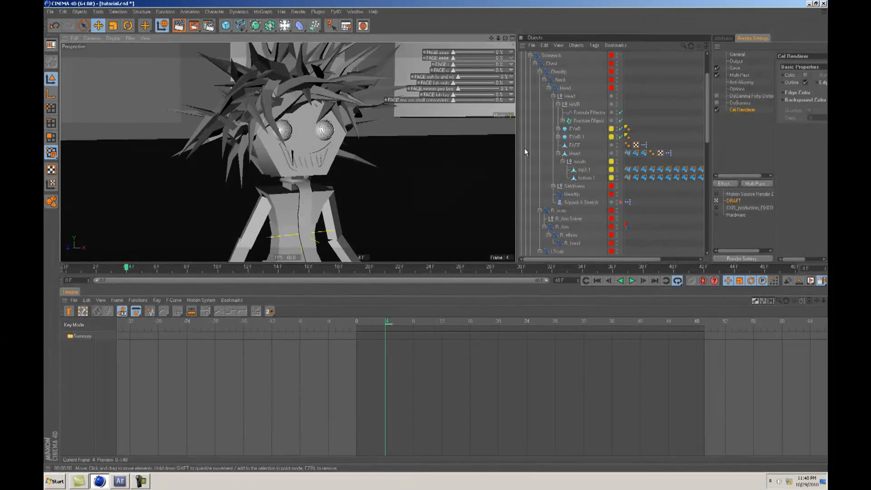
Step: Add a Compositing tag to the FACE object
{"action": "left_click", "coordinate": [574, 145]}
{"action": "right_click", "coordinate": [577, 146]}
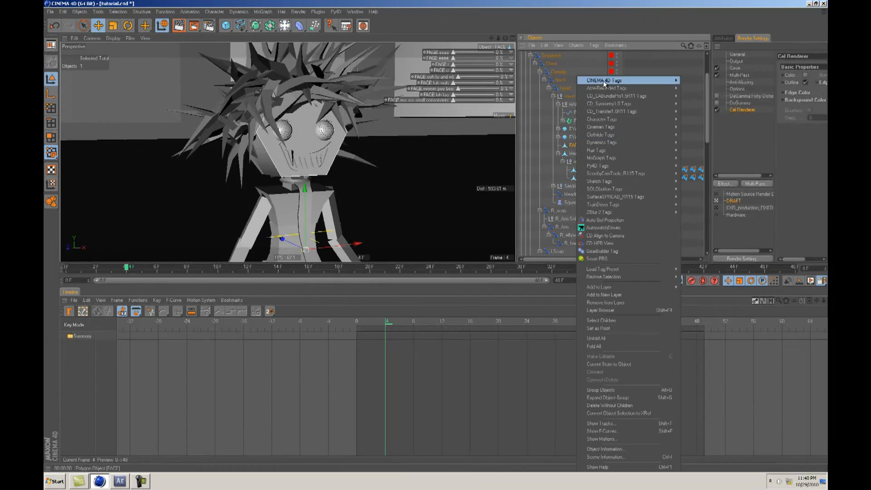
{"action": "mouse_move", "coordinate": [603, 80]}
{"action": "left_click", "coordinate": [704, 118]}
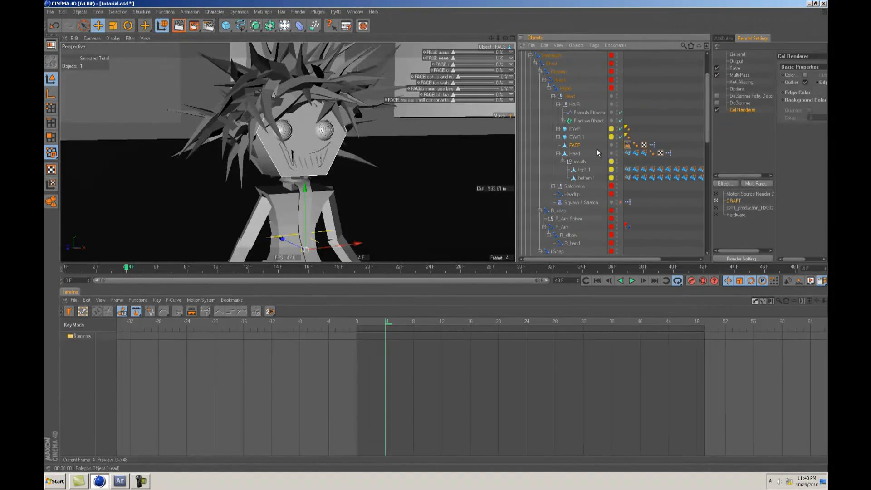
Step: Widen the object list and attributes area, and enable object buffer 1 in the FACE object's Compositing tag
{"action": "left_click_drag", "start_coordinate": [712, 124], "coordinate": [669, 133]}
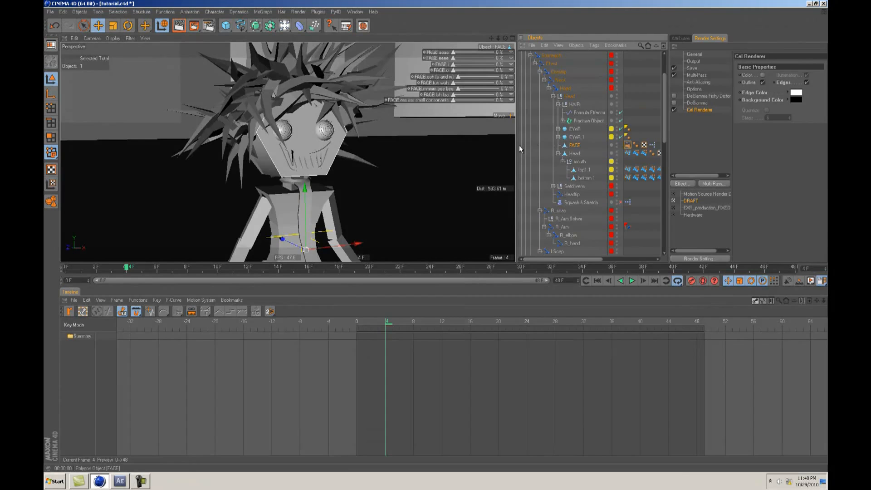
{"action": "left_click_drag", "start_coordinate": [515, 149], "coordinate": [394, 150]}
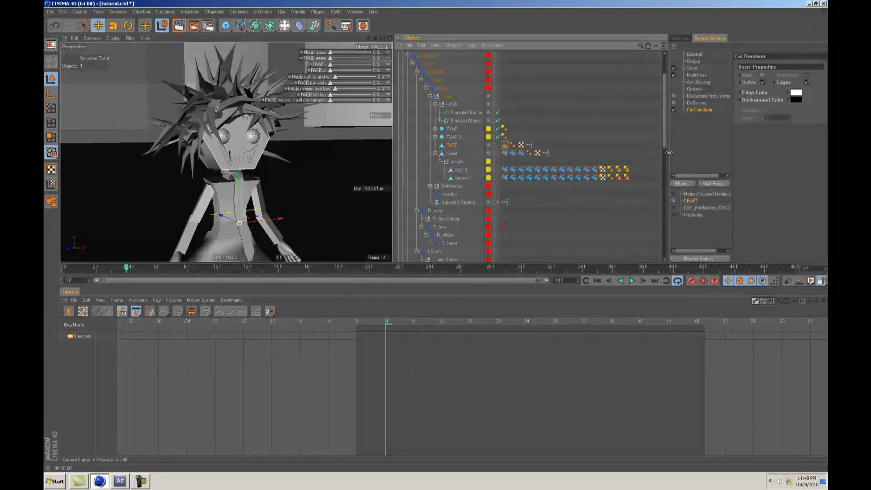
{"action": "left_click_drag", "start_coordinate": [670, 153], "coordinate": [583, 163]}
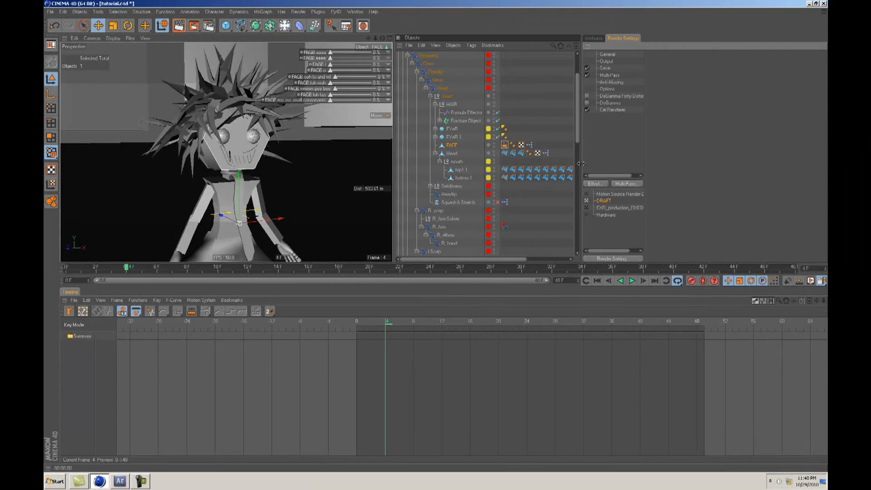
{"action": "left_click", "coordinate": [505, 145]}
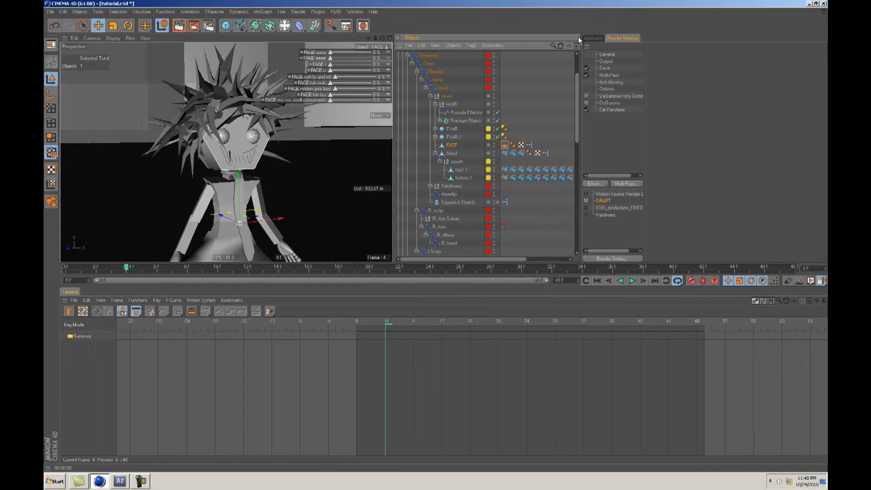
{"action": "left_click", "coordinate": [593, 38]}
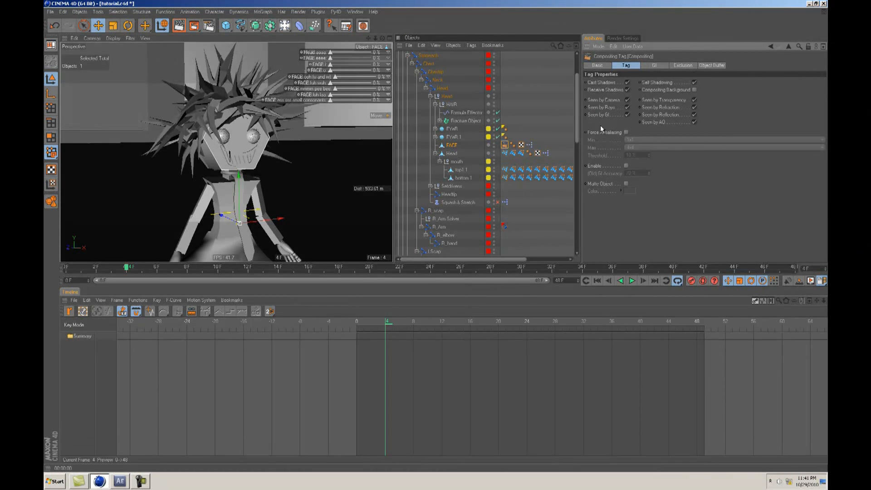
{"action": "left_click", "coordinate": [710, 66]}
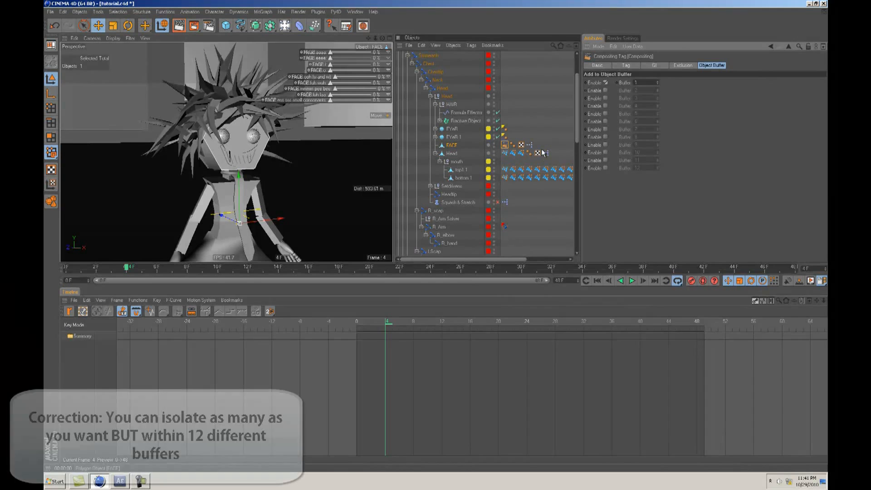
Step: Add a Compositing tag to the tie object under Top body and enable object buffer 2 in it
{"action": "left_click_drag", "start_coordinate": [287, 170], "coordinate": [393, 235], "text": "alt"}
{"action": "scroll", "coordinate": [467, 181], "scroll_direction": "down", "scroll_amount": 8}
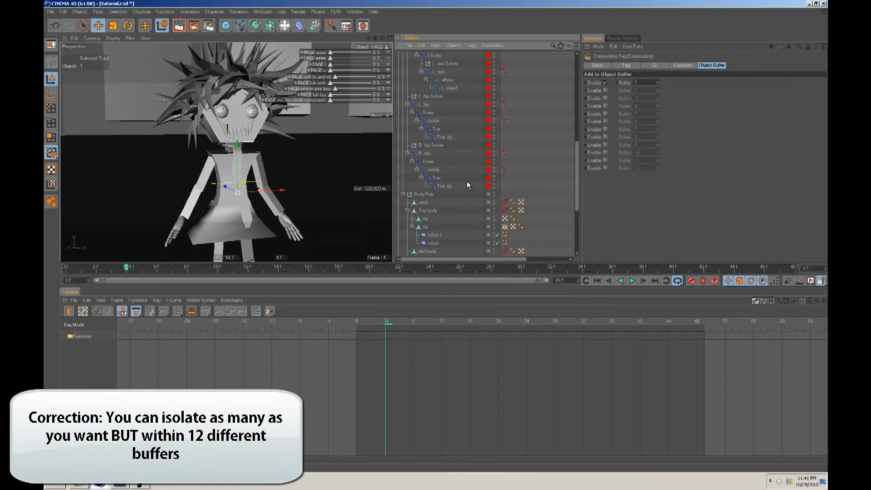
{"action": "left_click", "coordinate": [428, 228]}
{"action": "right_click", "coordinate": [428, 227]}
{"action": "mouse_move", "coordinate": [459, 82]}
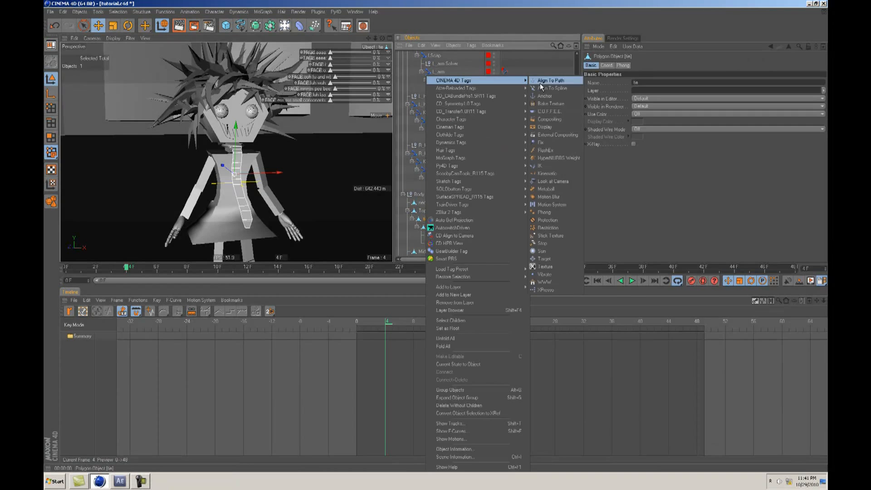
{"action": "left_click", "coordinate": [543, 118]}
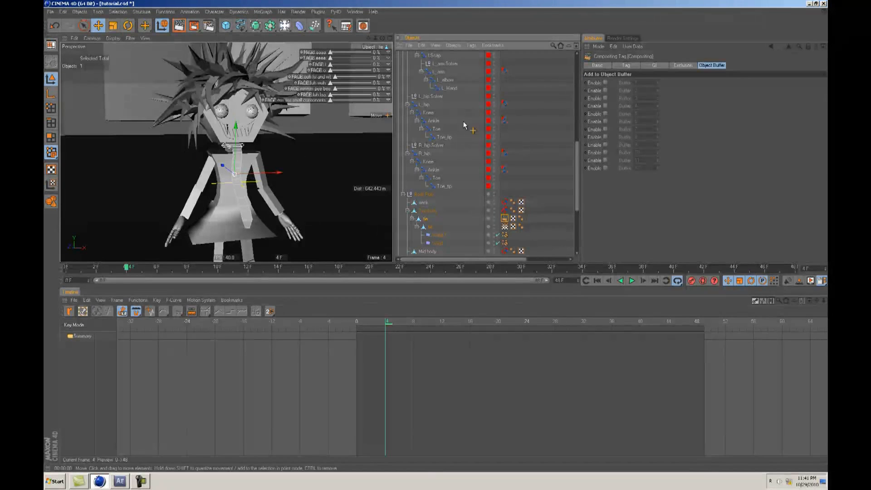
{"action": "left_click", "coordinate": [605, 91]}
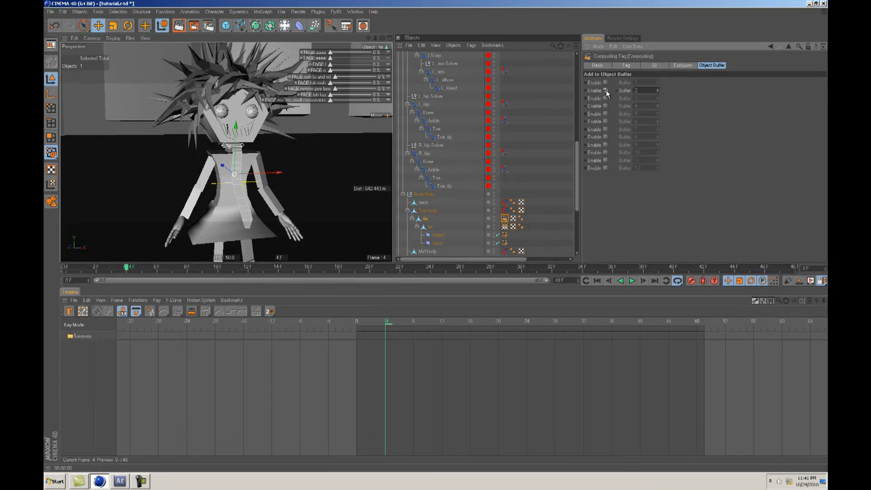
Step: Add Compositing tags to both L_Hand and R_hand and enable object buffer 1 in them
{"action": "scroll", "coordinate": [468, 176], "scroll_direction": "down", "scroll_amount": 4}
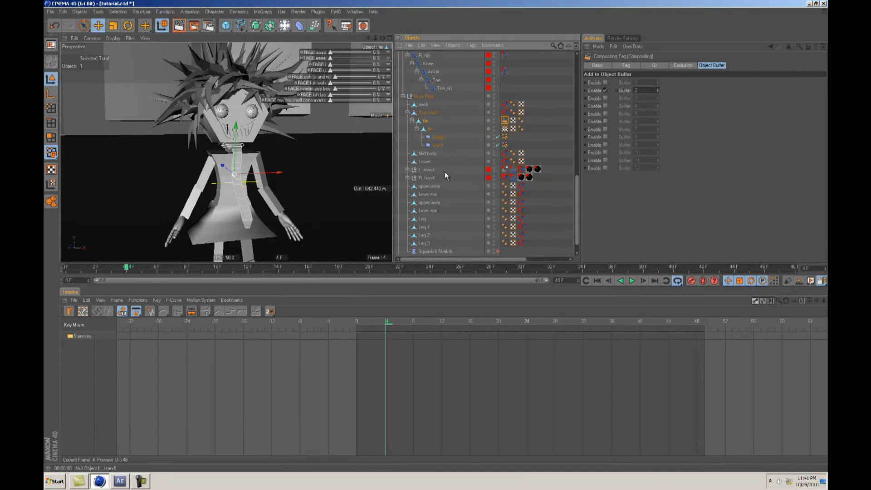
{"action": "left_click", "coordinate": [428, 170]}
{"action": "left_click", "coordinate": [427, 178], "text": "shift"}
{"action": "right_click", "coordinate": [427, 172]}
{"action": "mouse_move", "coordinate": [450, 87]}
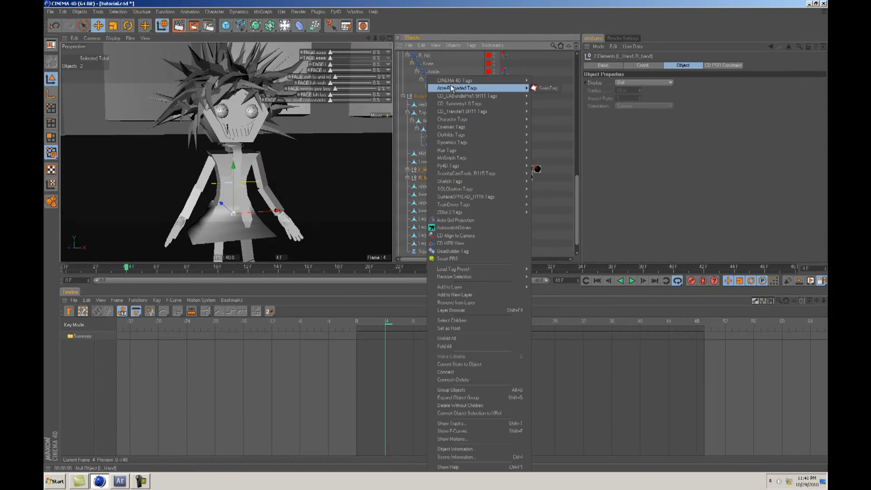
{"action": "mouse_move", "coordinate": [480, 80]}
{"action": "left_click", "coordinate": [560, 119]}
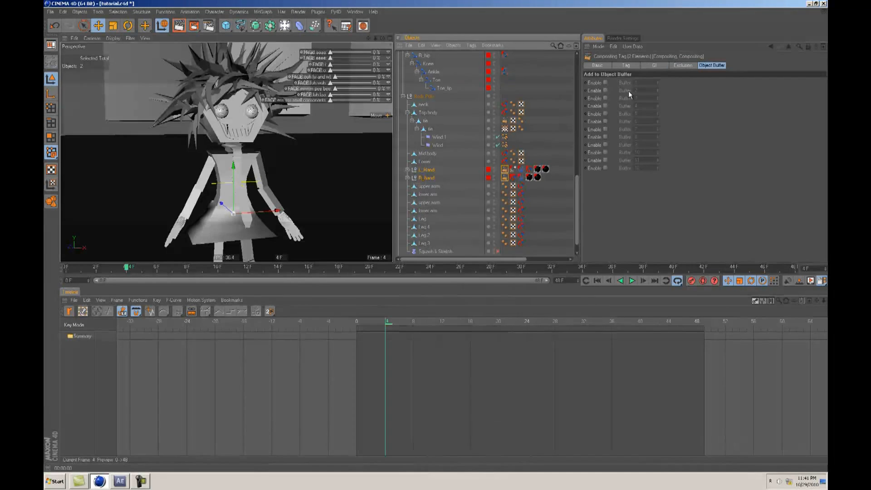
{"action": "left_click", "coordinate": [605, 83]}
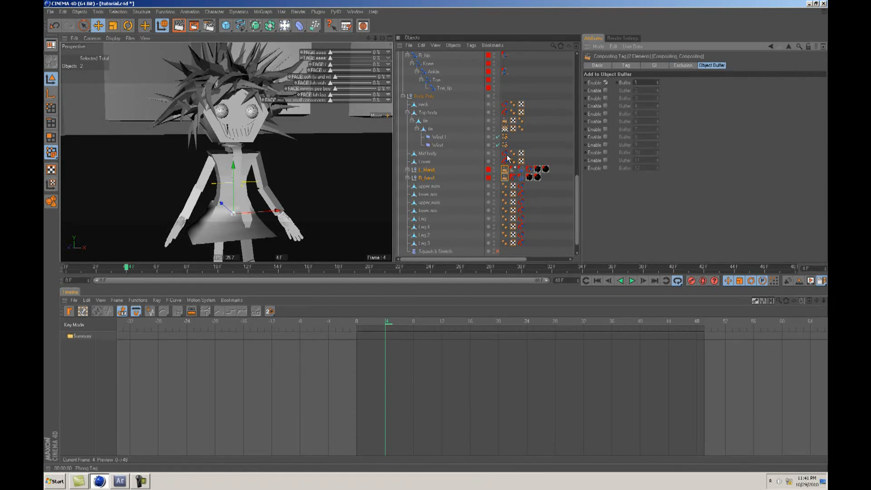
Step: Collapse the character's hierarchy and add a Compositing tag to its root null
{"action": "scroll", "coordinate": [509, 158], "scroll_direction": "down", "scroll_amount": 1}
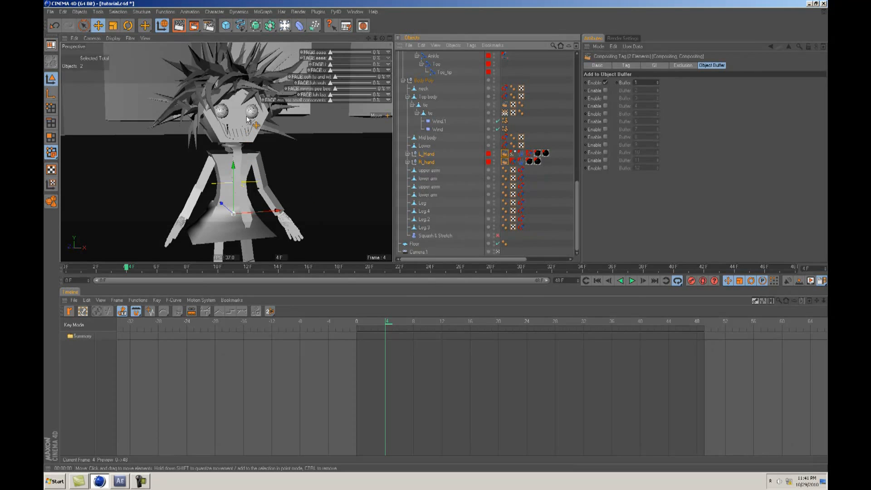
{"action": "left_click_drag", "start_coordinate": [375, 38], "coordinate": [389, 227]}
{"action": "scroll", "coordinate": [477, 141], "scroll_direction": "up", "scroll_amount": 8}
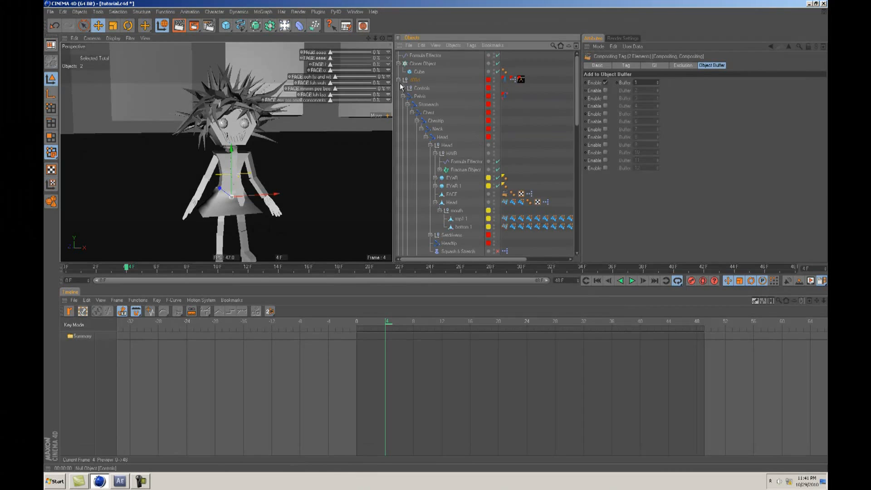
{"action": "left_click", "coordinate": [398, 80]}
{"action": "left_click", "coordinate": [428, 133]}
{"action": "left_click", "coordinate": [398, 79]}
{"action": "left_click", "coordinate": [398, 80]}
{"action": "right_click", "coordinate": [414, 80]}
{"action": "mouse_move", "coordinate": [428, 80]}
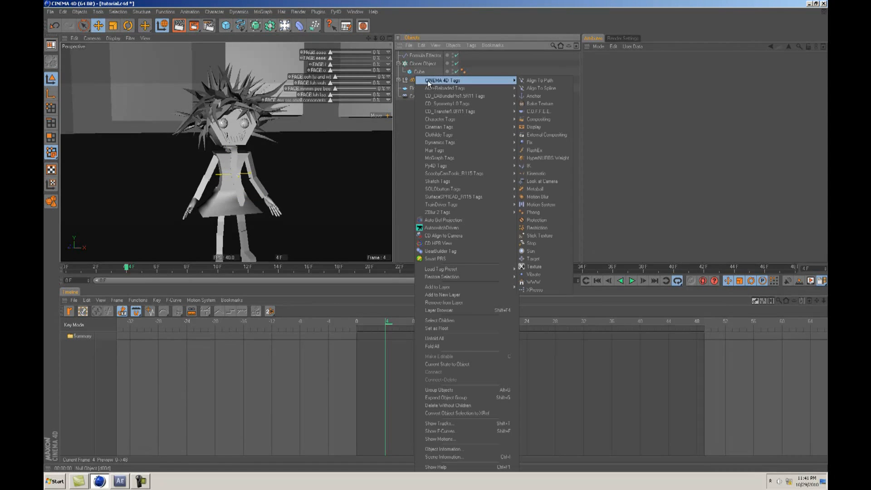
{"action": "left_click", "coordinate": [526, 119]}
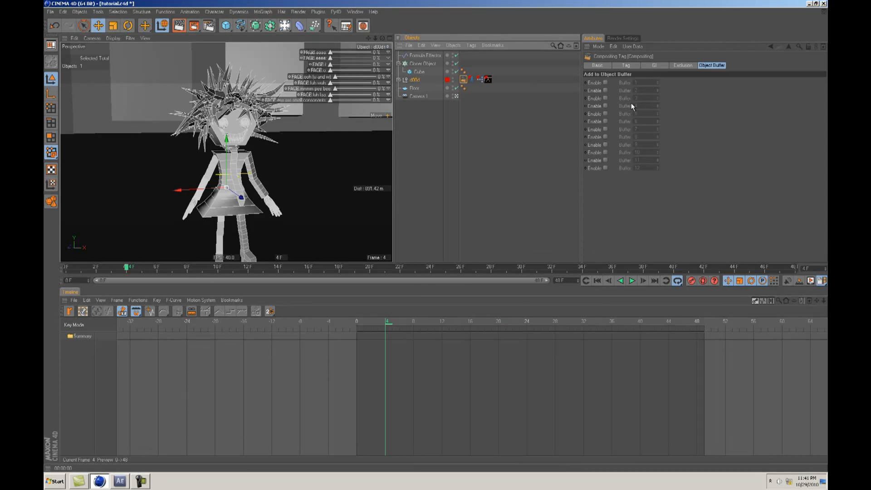
{"action": "left_click", "coordinate": [426, 154]}
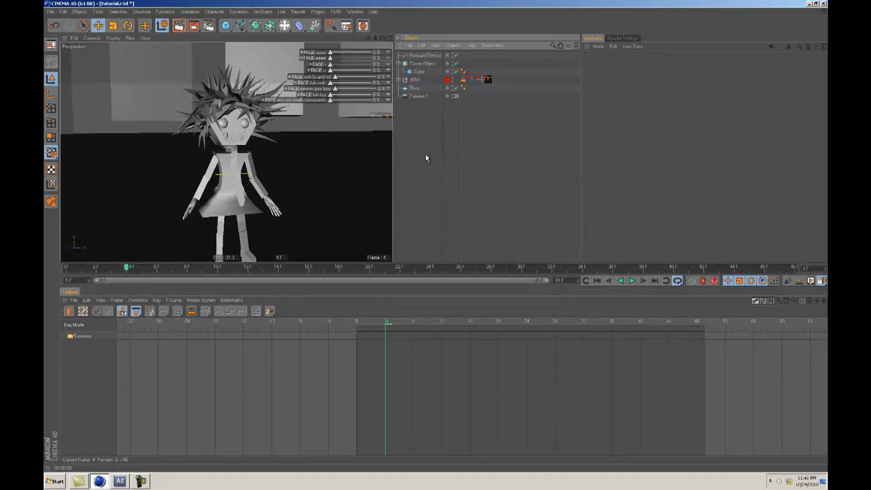
Step: Add a Compositing tag to the Cloner Object that holds the blocks
{"action": "left_click", "coordinate": [419, 64]}
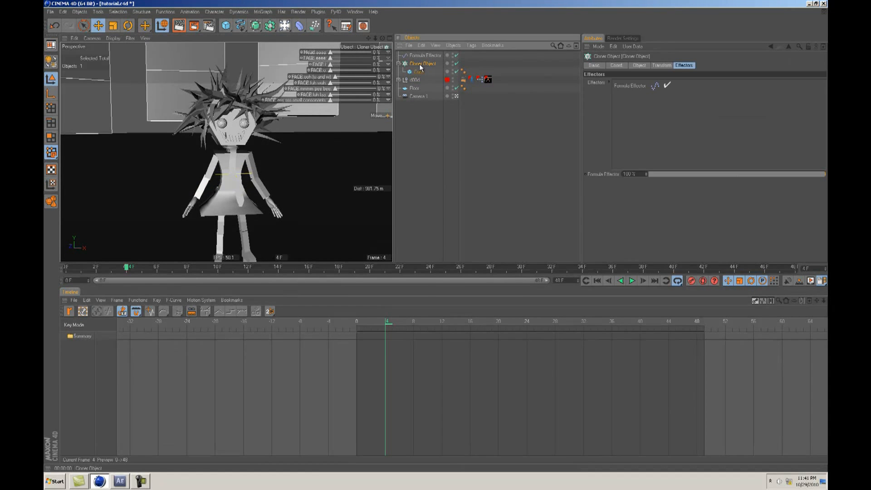
{"action": "right_click", "coordinate": [419, 64]}
{"action": "mouse_move", "coordinate": [454, 69]}
{"action": "left_click", "coordinate": [539, 106]}
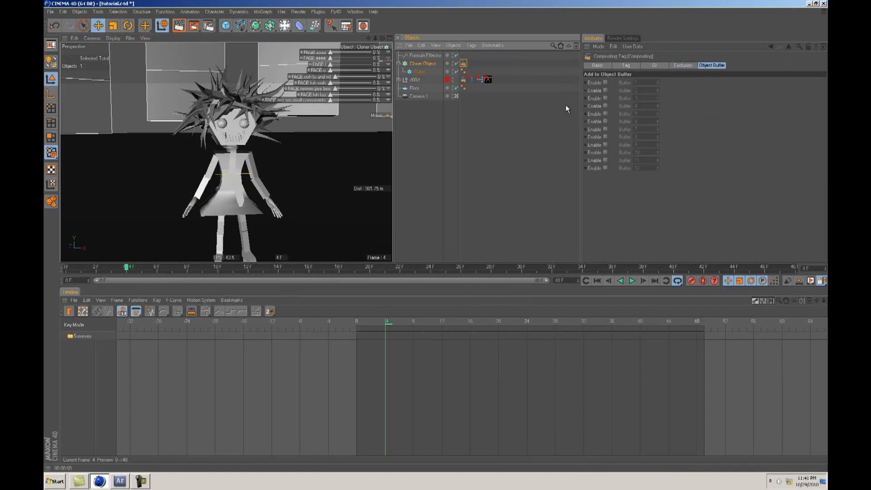
{"action": "left_click", "coordinate": [421, 140]}
Step: Return the timeline to frame 0 and switch the viewport to look through Camera 1
{"action": "left_click_drag", "start_coordinate": [394, 239], "coordinate": [282, 154], "text": "alt"}
{"action": "right_click_drag", "start_coordinate": [282, 154], "coordinate": [393, 236], "text": "alt"}
{"action": "left_click_drag", "start_coordinate": [393, 237], "coordinate": [395, 240], "text": "alt"}
{"action": "middle_click_drag", "start_coordinate": [395, 240], "coordinate": [392, 236], "text": "alt"}
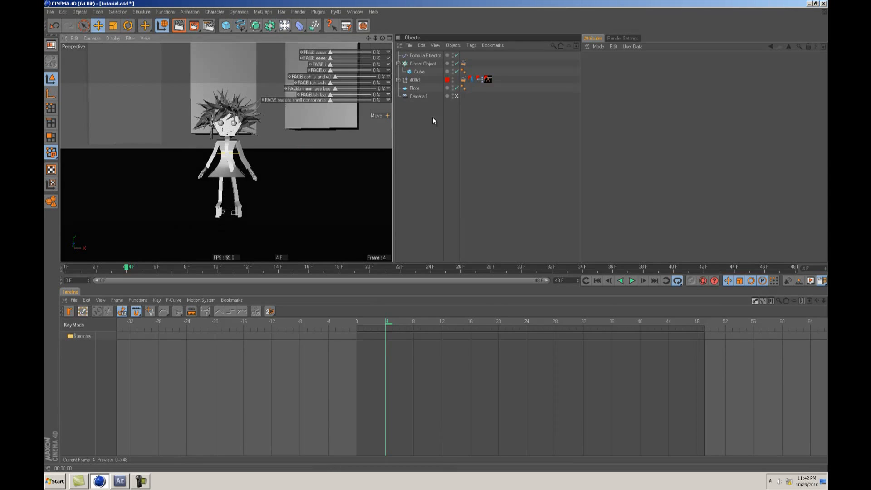
{"action": "left_click", "coordinate": [419, 96]}
{"action": "key", "text": "F8"}
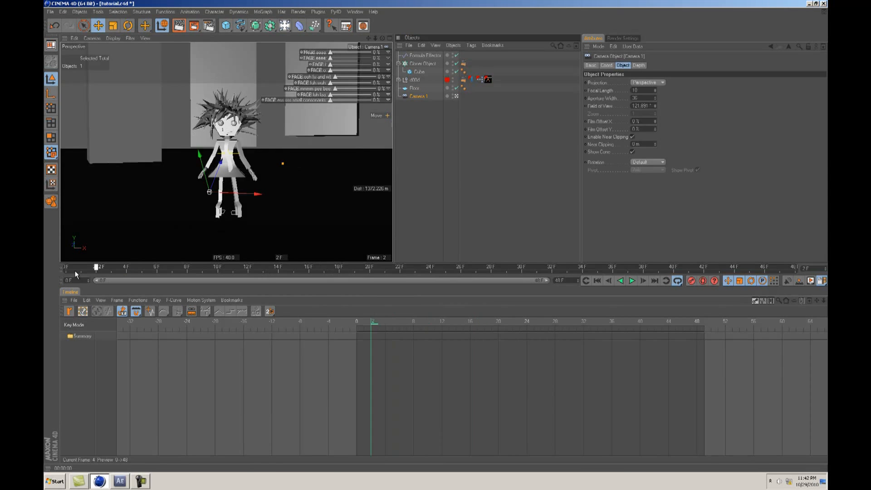
{"action": "key", "text": "shift+f"}
{"action": "right_click_drag", "start_coordinate": [275, 141], "coordinate": [393, 239], "text": "alt"}
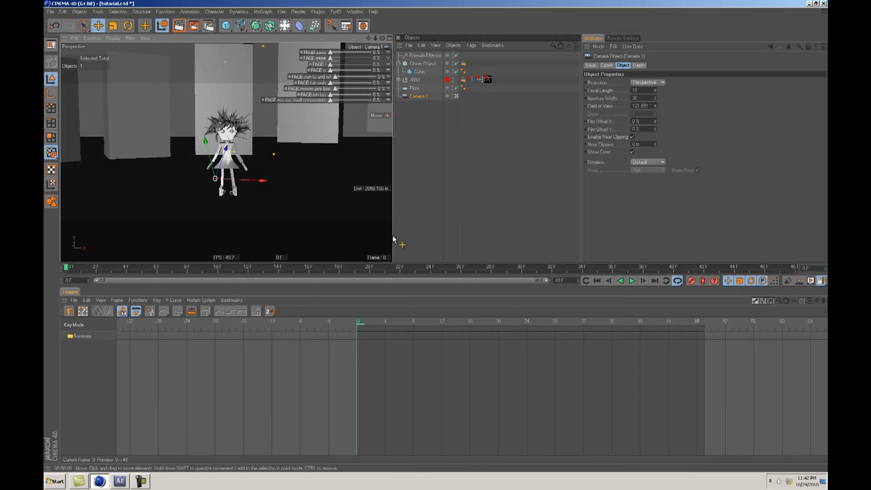
{"action": "double_click", "coordinate": [406, 96]}
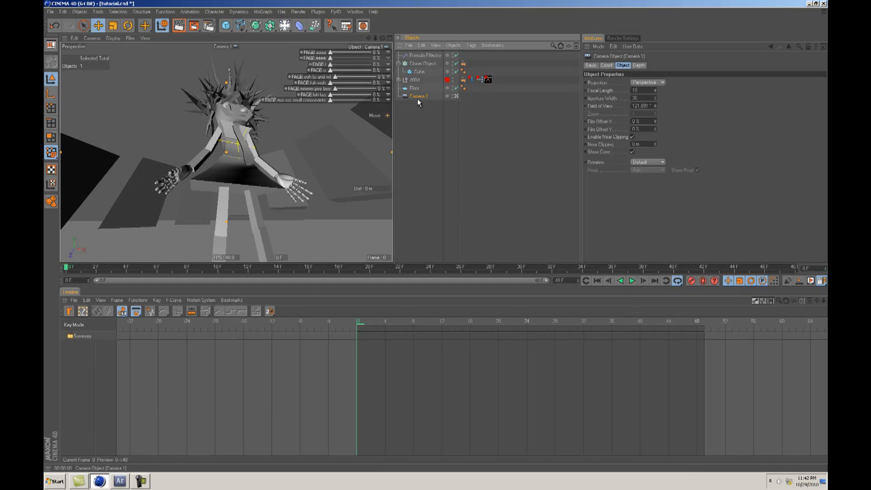
Step: Frame the full character among the blocks with Camera 1 and record its position, scale and rotation keyframes at frame 0
{"action": "left_click_drag", "start_coordinate": [285, 211], "coordinate": [379, 240], "text": "alt"}
{"action": "right_click_drag", "start_coordinate": [379, 240], "coordinate": [393, 240], "text": "alt"}
{"action": "left_click_drag", "start_coordinate": [394, 240], "coordinate": [392, 241], "text": "alt"}
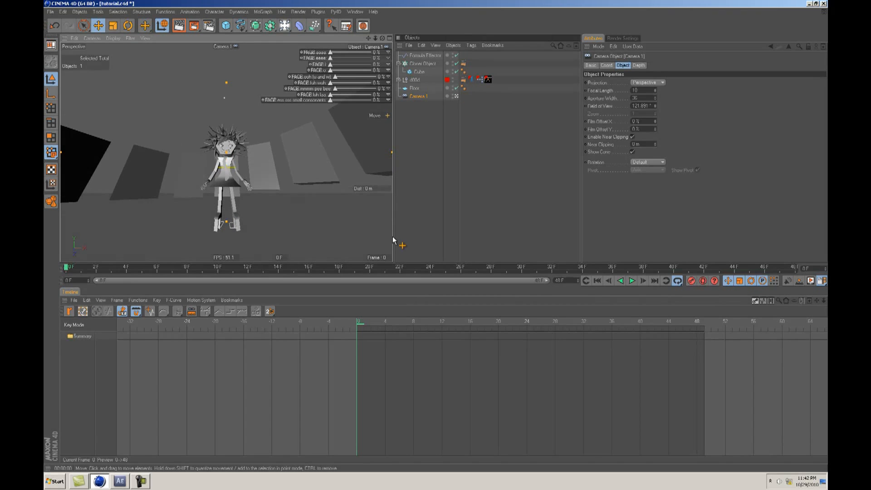
{"action": "left_click", "coordinate": [414, 80]}
{"action": "left_click_drag", "start_coordinate": [223, 150], "coordinate": [393, 237]}
{"action": "mouse_move", "coordinate": [264, 161]}
{"action": "left_mouse_down", "text": "alt"}
{"action": "mouse_move", "coordinate": [392, 239]}
{"action": "mouse_move", "coordinate": [264, 161]}
{"action": "left_mouse_up", "text": "alt"}
{"action": "right_click_drag", "start_coordinate": [264, 161], "coordinate": [393, 237], "text": "alt"}
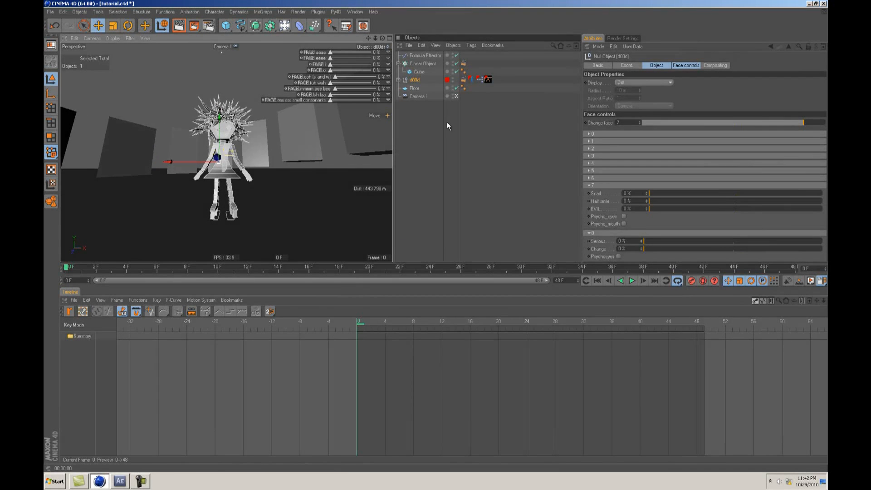
{"action": "left_click", "coordinate": [418, 96]}
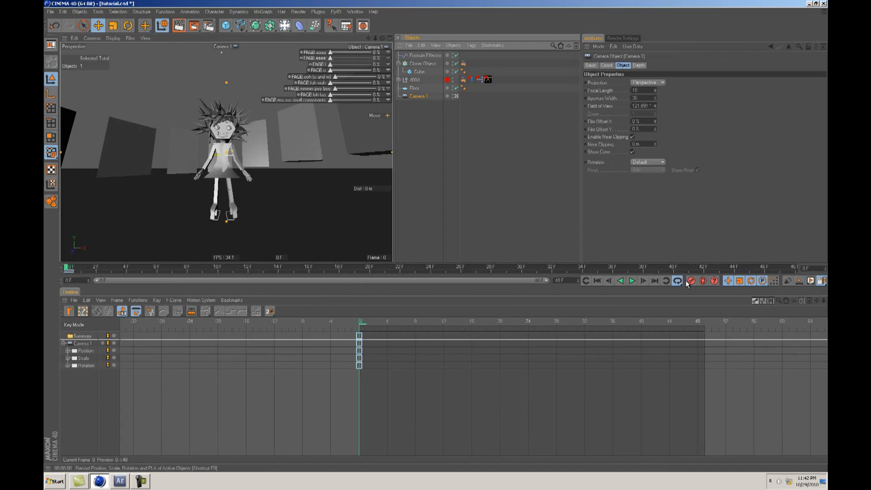
Step: Move Camera 1 in close on the character's upper body at frame 48, record a keyframe, and scrub back to frame 0
{"action": "left_click", "coordinate": [654, 281]}
{"action": "right_click_drag", "start_coordinate": [398, 236], "coordinate": [276, 182], "text": "alt"}
{"action": "mouse_move", "coordinate": [275, 182]}
{"action": "middle_mouse_down", "text": "alt"}
{"action": "mouse_move", "coordinate": [393, 237]}
{"action": "mouse_move", "coordinate": [273, 175]}
{"action": "middle_mouse_up", "text": "alt"}
{"action": "right_click_drag", "start_coordinate": [274, 175], "coordinate": [393, 238], "text": "alt"}
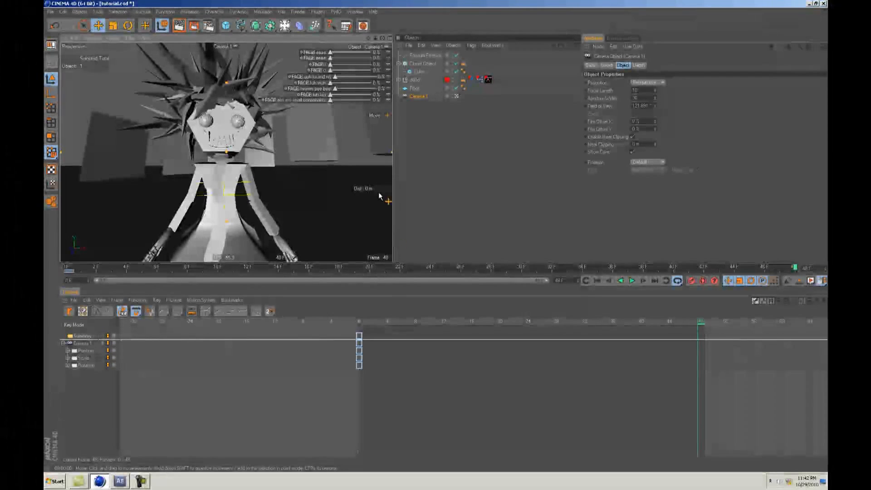
{"action": "key", "text": "F9"}
{"action": "left_click_drag", "start_coordinate": [640, 321], "coordinate": [306, 317]}
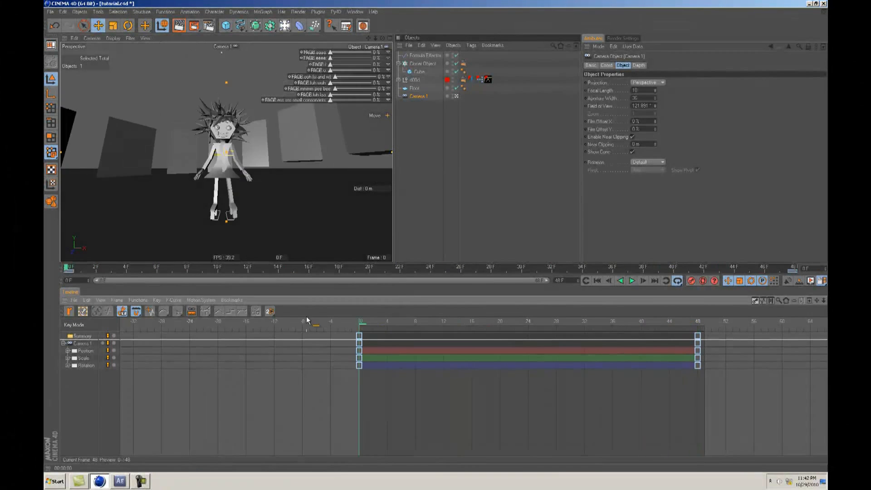
Step: Check the render output size and set the opacity of the viewport's tinted safe-frame border to 100%
{"action": "left_click", "coordinate": [621, 37]}
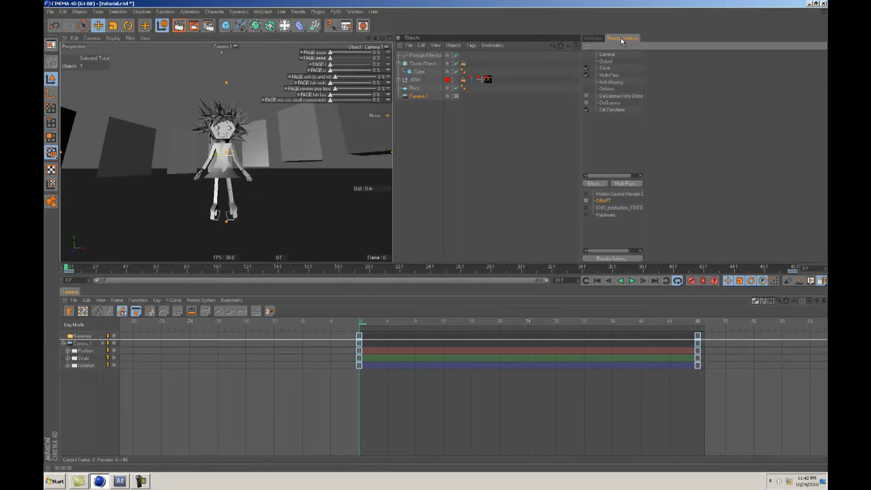
{"action": "left_click", "coordinate": [606, 62]}
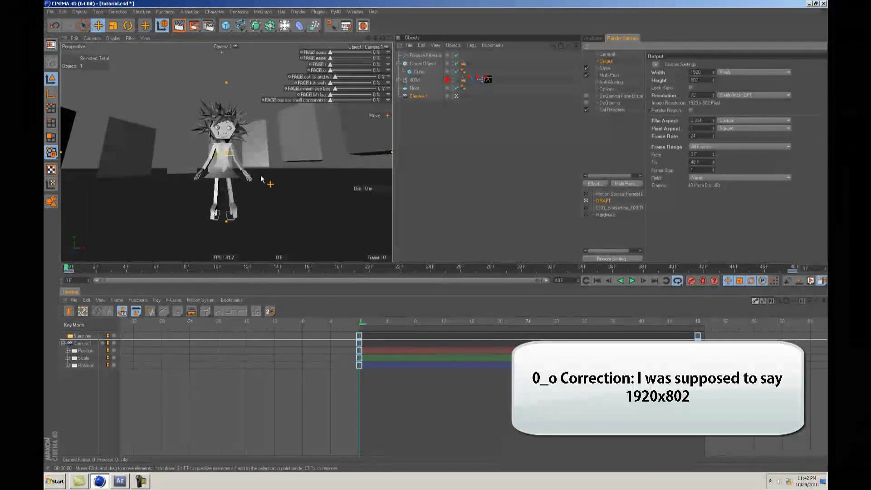
{"action": "left_click", "coordinate": [593, 38]}
{"action": "left_click", "coordinate": [642, 65]}
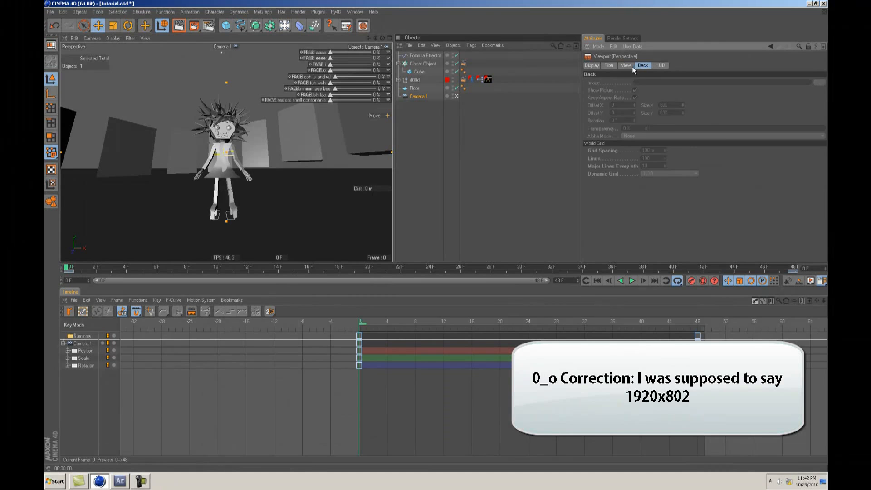
{"action": "left_click", "coordinate": [627, 65]}
{"action": "double_click", "coordinate": [732, 136]}
{"action": "type", "text": "100"}
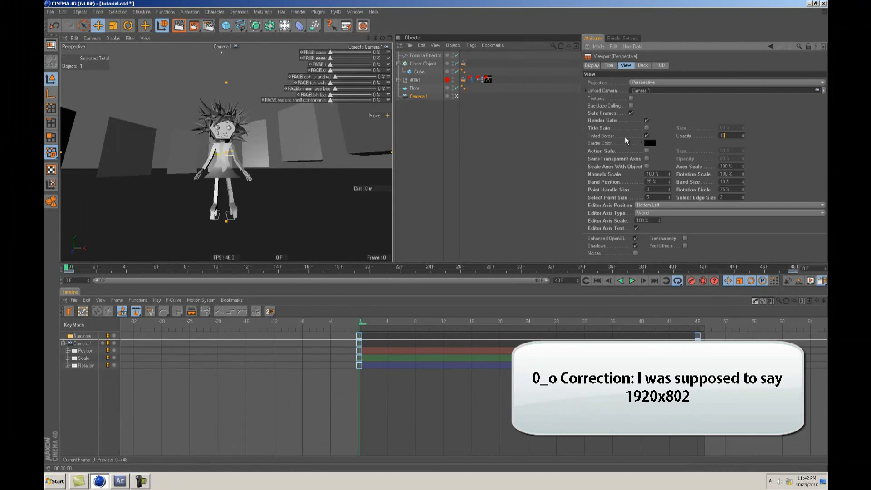
{"action": "key", "text": "Return"}
Step: Play the camera move, go to frame 29 and render a preview of the Camera 1 view
{"action": "key", "text": "F8"}
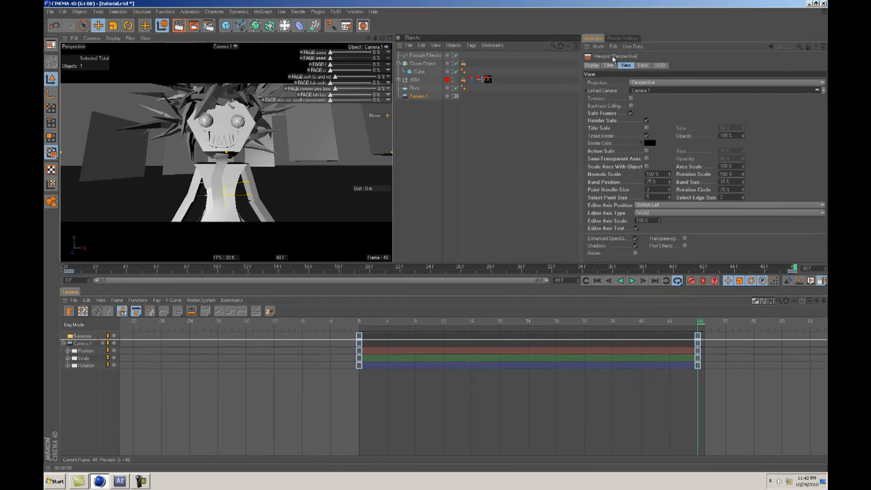
{"action": "left_click", "coordinate": [616, 39]}
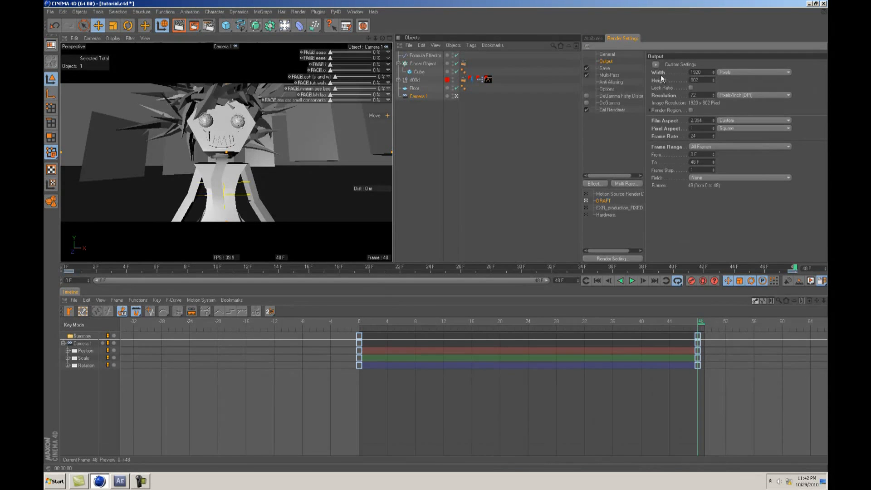
{"action": "key", "text": "ctrl+r"}
{"action": "left_click_drag", "start_coordinate": [439, 267], "coordinate": [506, 269]}
{"action": "left_click", "coordinate": [178, 25]}
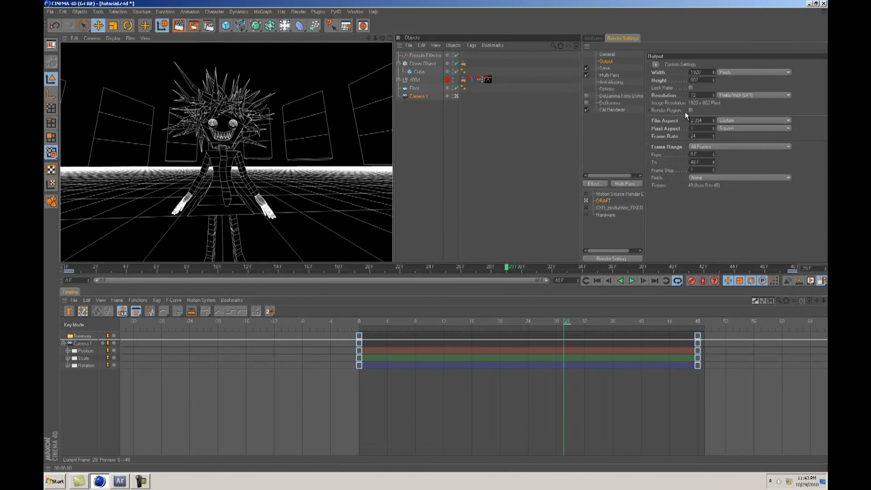
Step: Choose OpenEXR as the save format for the multi-pass image and check its format options
{"action": "left_click", "coordinate": [605, 75]}
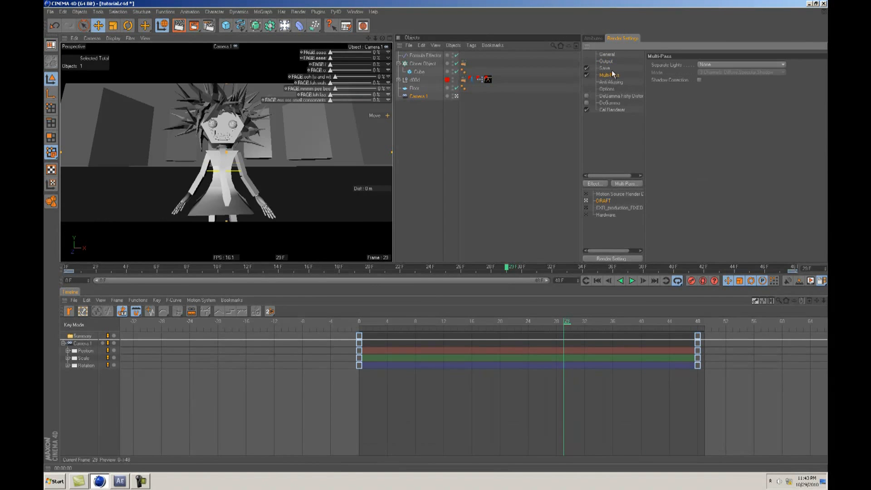
{"action": "left_click", "coordinate": [605, 68]}
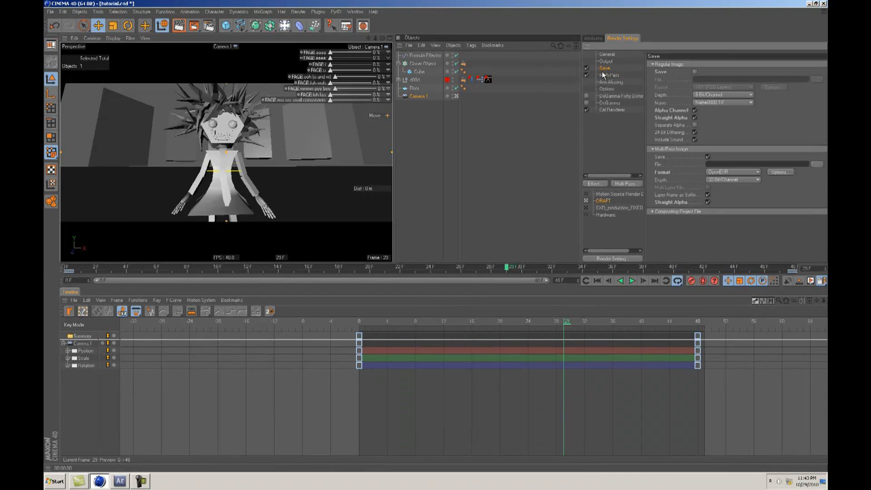
{"action": "left_click", "coordinate": [586, 74]}
{"action": "left_click", "coordinate": [724, 171]}
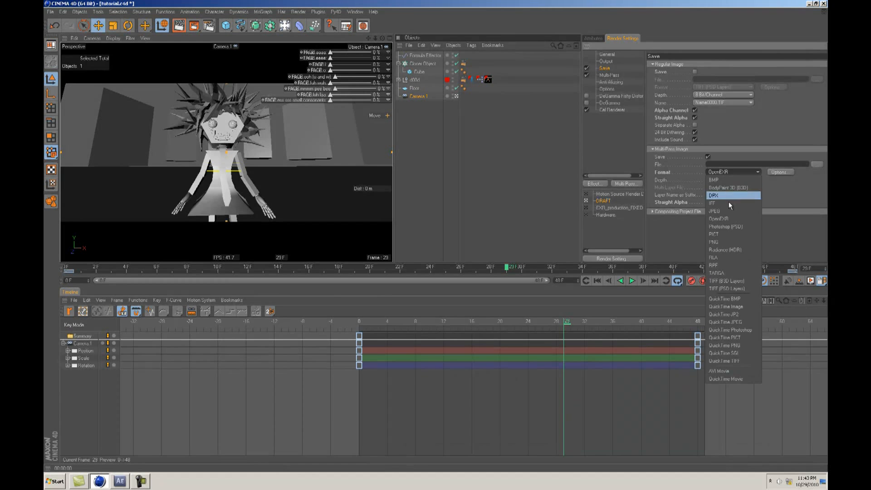
{"action": "left_click", "coordinate": [728, 218]}
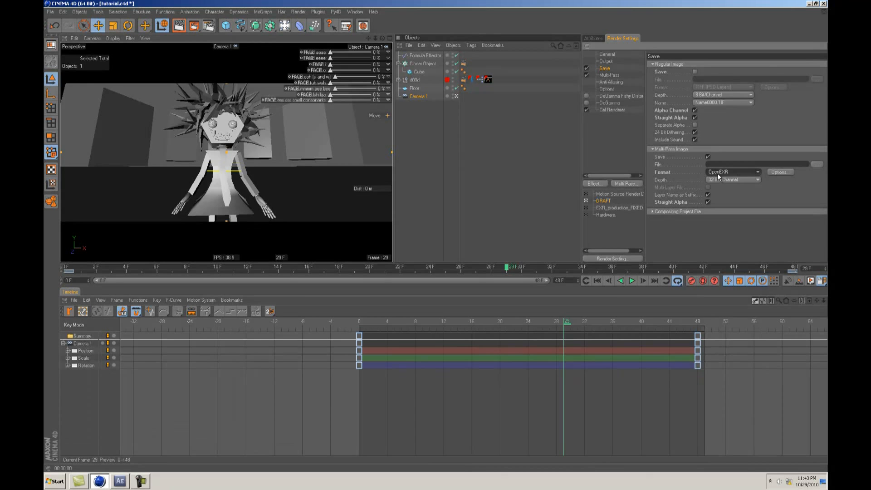
{"action": "left_click", "coordinate": [782, 173]}
{"action": "left_click", "coordinate": [774, 184]}
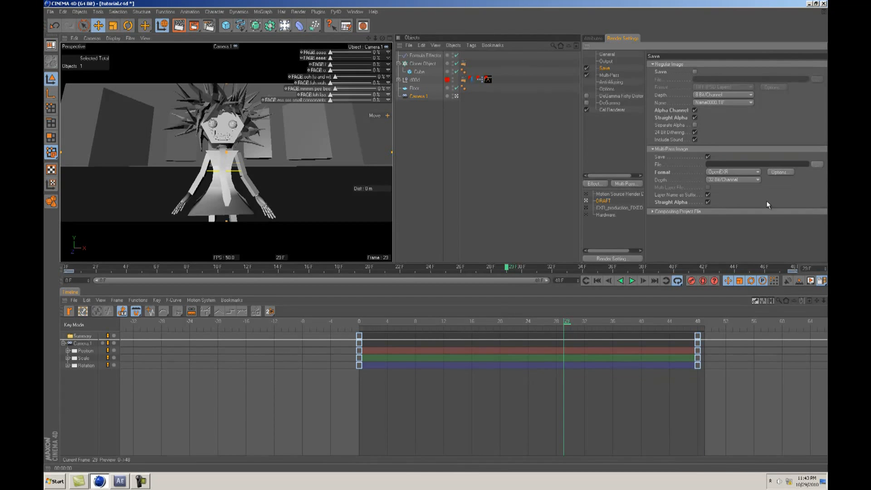
{"action": "left_click", "coordinate": [779, 174]}
{"action": "left_click", "coordinate": [760, 175]}
Step: Add an RGBA Image pass and an Object Buffer pass with group ID 1 to the multi-pass render output
{"action": "left_click", "coordinate": [609, 82]}
{"action": "left_click", "coordinate": [608, 75]}
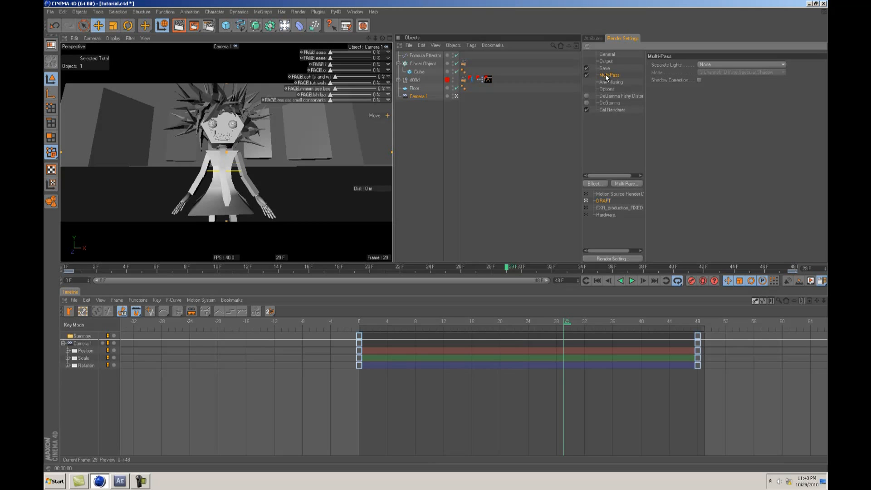
{"action": "left_click", "coordinate": [624, 184]}
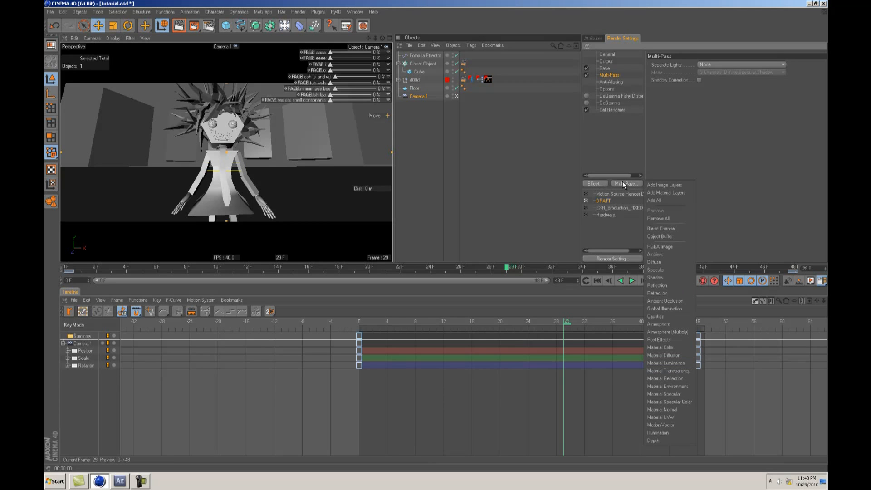
{"action": "left_click", "coordinate": [656, 248]}
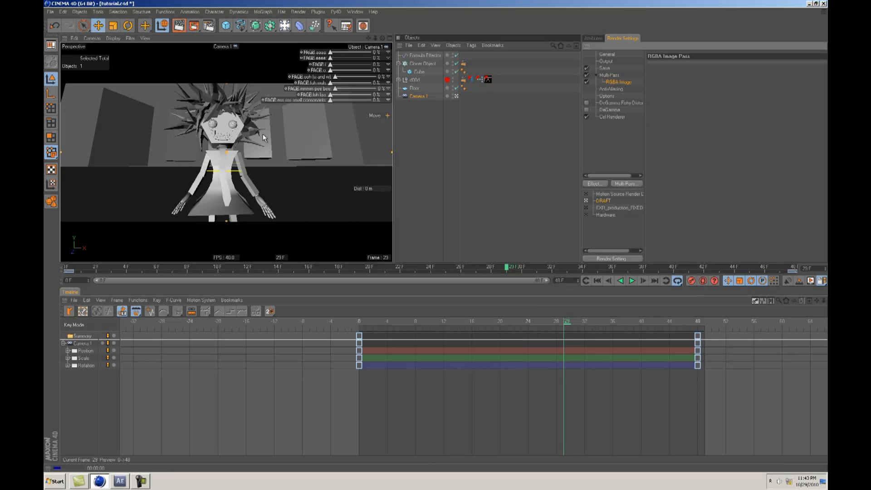
{"action": "key", "text": "ctrl+r"}
{"action": "left_click", "coordinate": [618, 85]}
{"action": "right_click", "coordinate": [617, 81]}
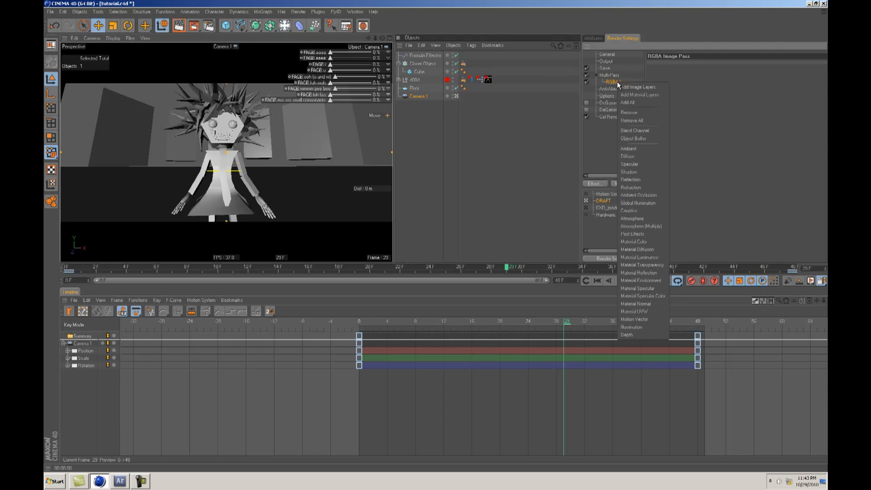
{"action": "left_click", "coordinate": [639, 138]}
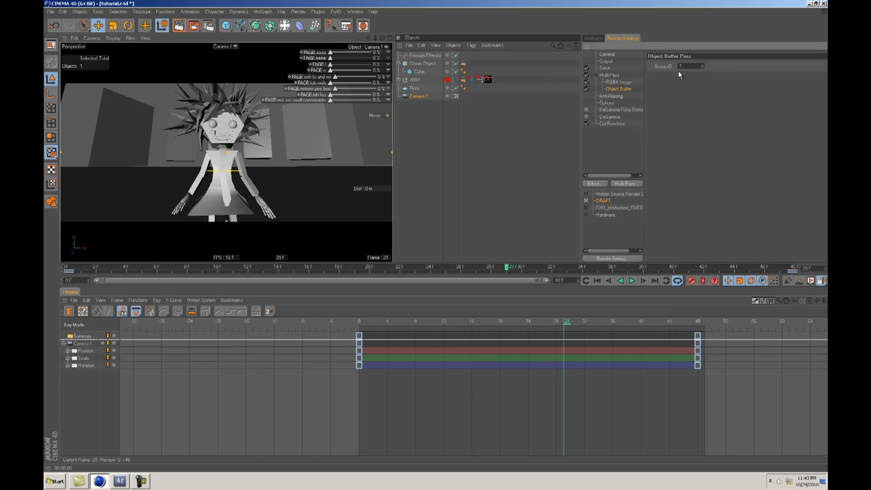
{"action": "right_click", "coordinate": [627, 80]}
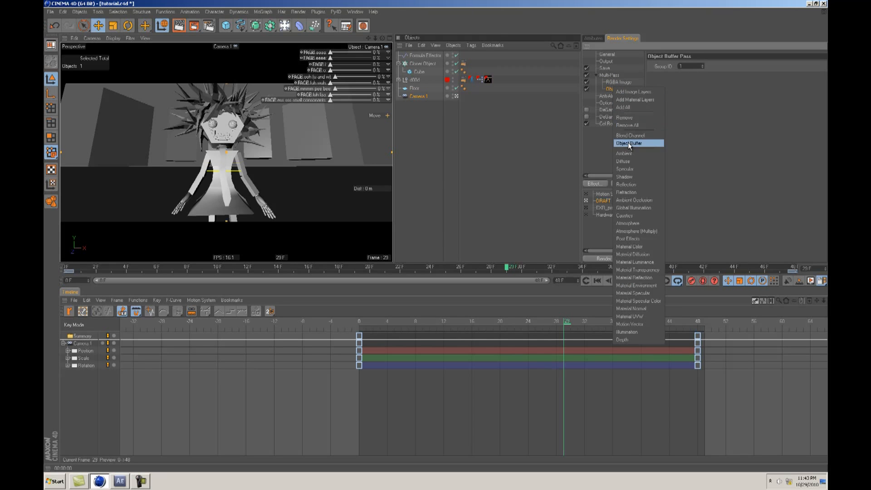
{"action": "left_click", "coordinate": [659, 142]}
{"action": "key", "text": "Delete"}
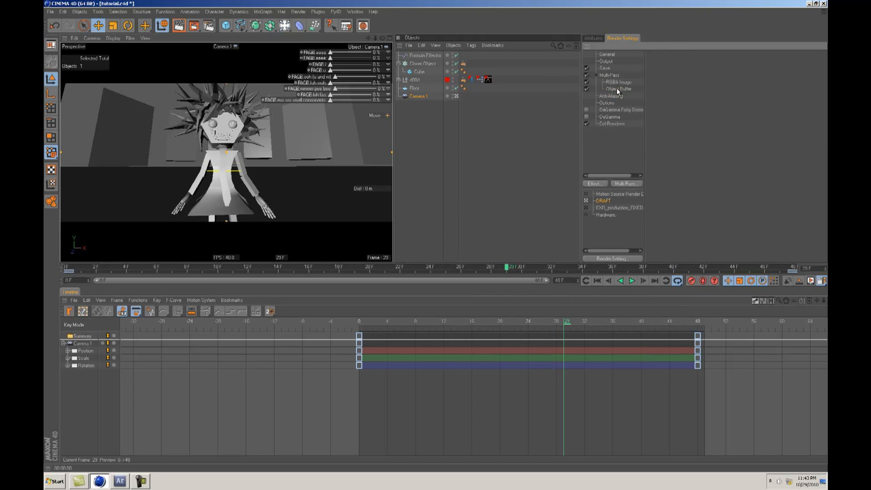
Step: Add three more Object Buffer passes to the multi-pass output with group IDs 2, 3 and 4
{"action": "right_click", "coordinate": [616, 88]}
{"action": "left_click", "coordinate": [634, 145]}
{"action": "left_click", "coordinate": [703, 65]}
{"action": "right_click", "coordinate": [621, 96]}
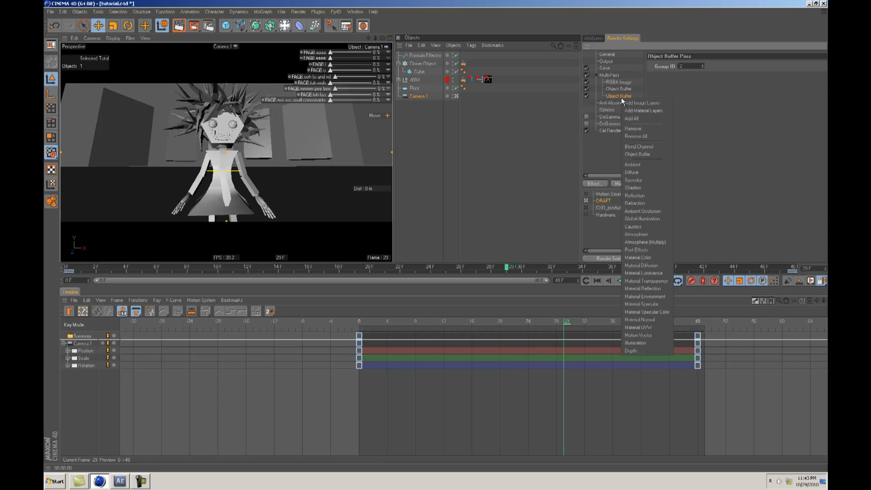
{"action": "left_click", "coordinate": [640, 155]}
{"action": "double_click", "coordinate": [704, 66]}
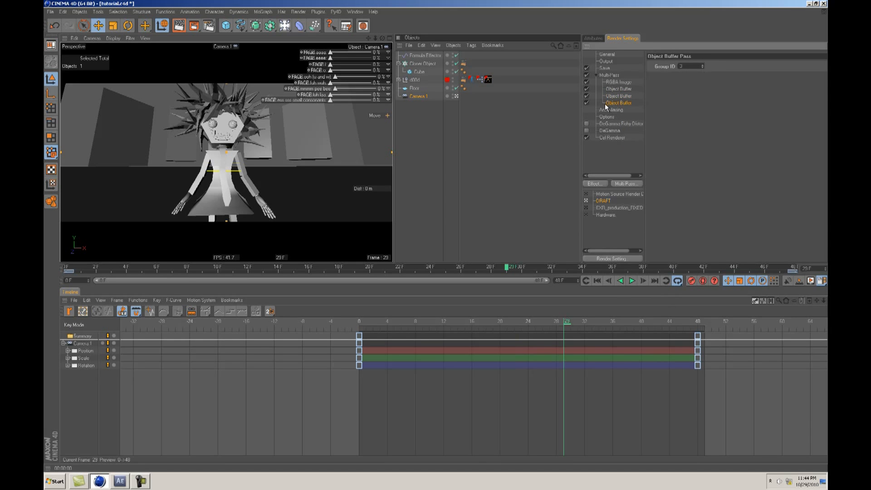
{"action": "right_click", "coordinate": [608, 103]}
{"action": "left_click", "coordinate": [625, 160]}
{"action": "triple_click", "coordinate": [703, 64]}
{"action": "left_click", "coordinate": [617, 82]}
{"action": "left_click", "coordinate": [617, 88]}
{"action": "left_click", "coordinate": [616, 96]}
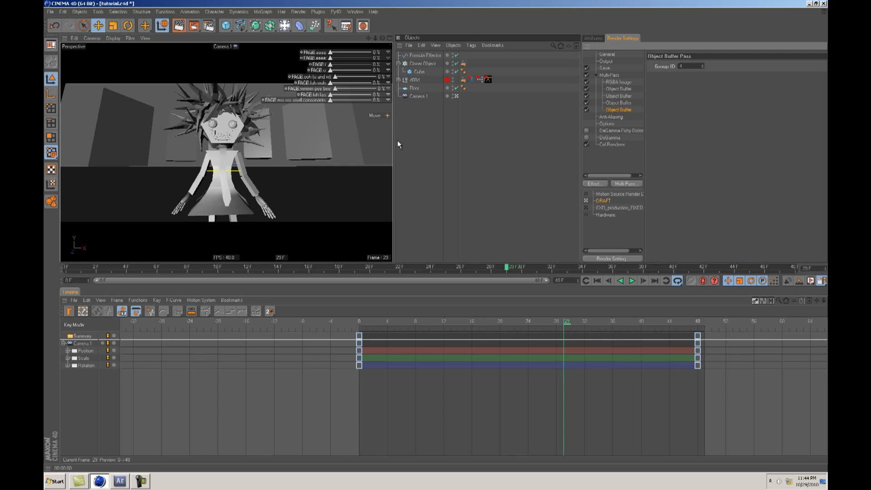
Step: Render a preview of the current view and examine the anti-aliasing render settings
{"action": "left_click", "coordinate": [422, 167]}
{"action": "left_click", "coordinate": [179, 26]}
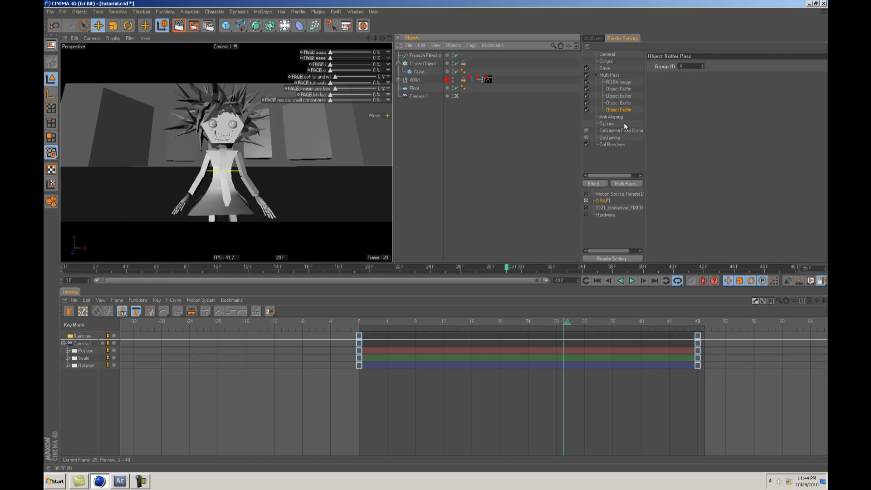
{"action": "left_click", "coordinate": [612, 117]}
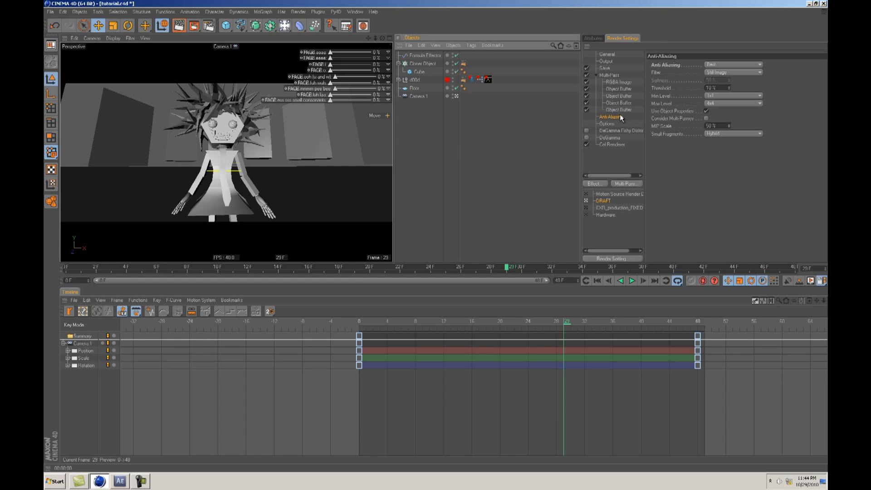
Step: Add a zBlur 2 plugin object to the scene and turn off Enable Blur in its render settings
{"action": "left_click", "coordinate": [320, 10]}
{"action": "left_click", "coordinate": [321, 9]}
{"action": "left_click", "coordinate": [317, 12]}
{"action": "left_click", "coordinate": [321, 12]}
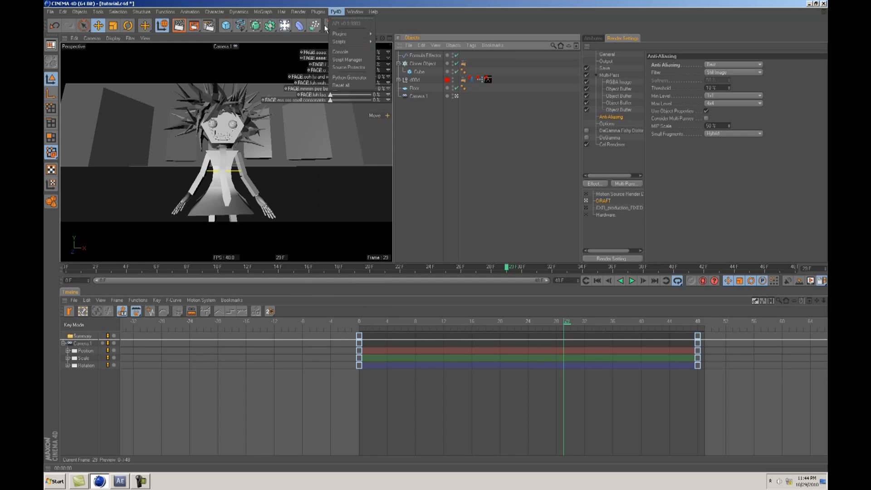
{"action": "left_click", "coordinate": [321, 12]}
{"action": "mouse_move", "coordinate": [339, 150]}
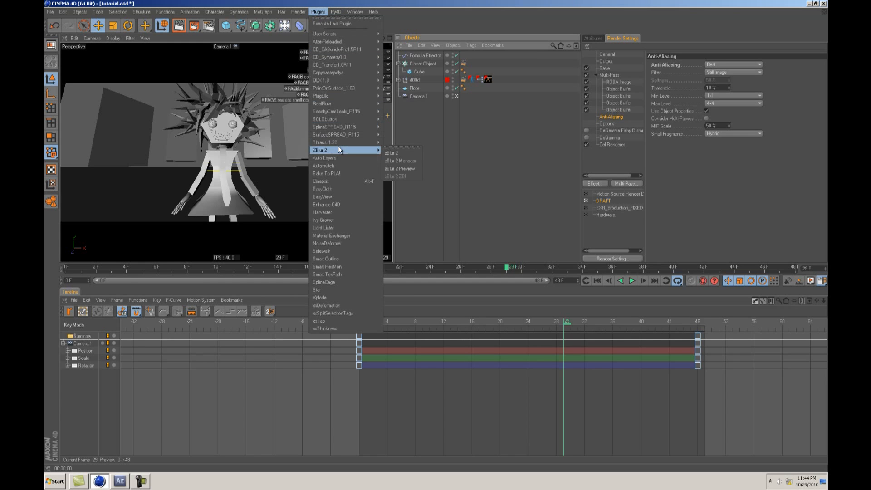
{"action": "left_click", "coordinate": [392, 153]}
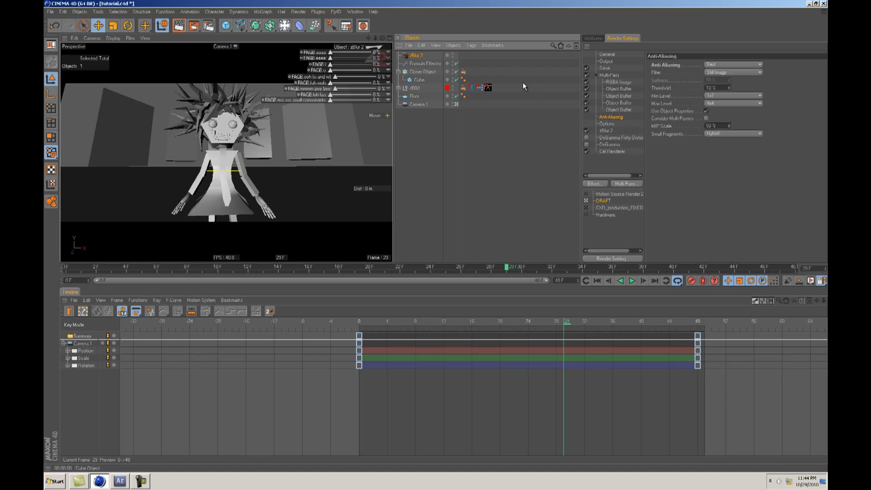
{"action": "left_click", "coordinate": [609, 130]}
{"action": "left_click", "coordinate": [717, 107]}
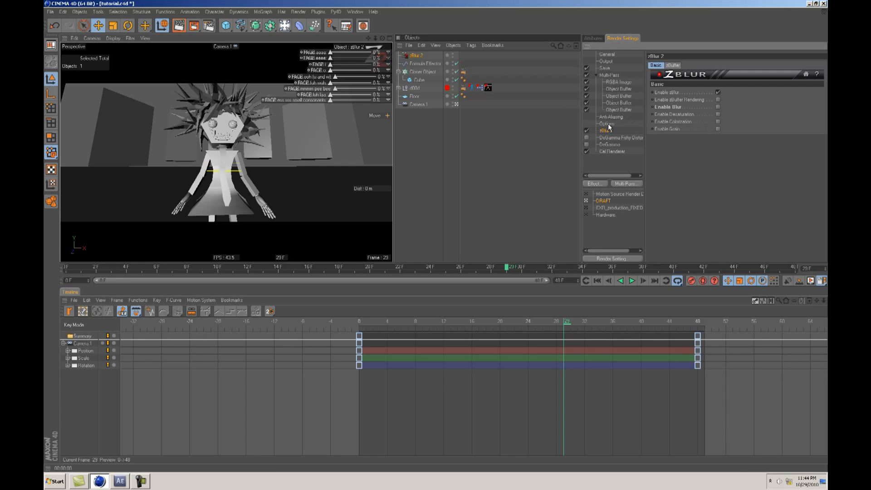
Step: Set the zBlur zBuffer depth to a start distance of 0 m and a length distance of 5000 m
{"action": "left_click", "coordinate": [673, 66]}
{"action": "left_click", "coordinate": [656, 65]}
{"action": "left_click", "coordinate": [673, 65]}
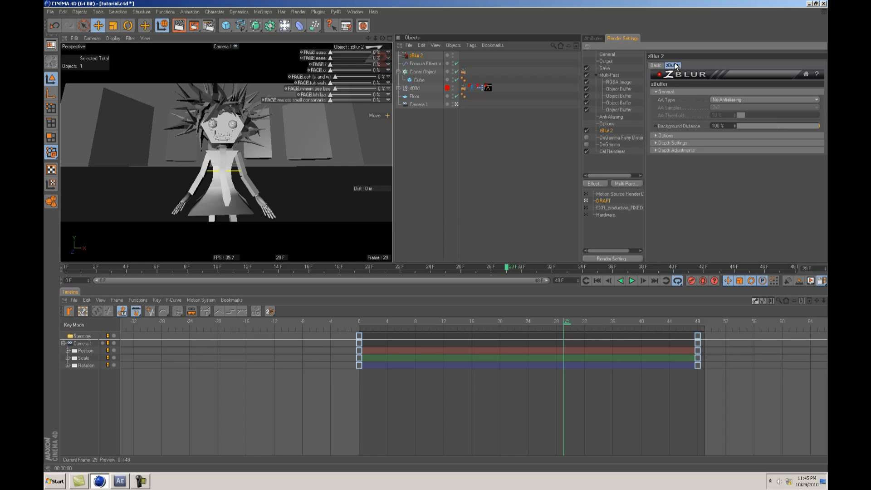
{"action": "left_click", "coordinate": [656, 143]}
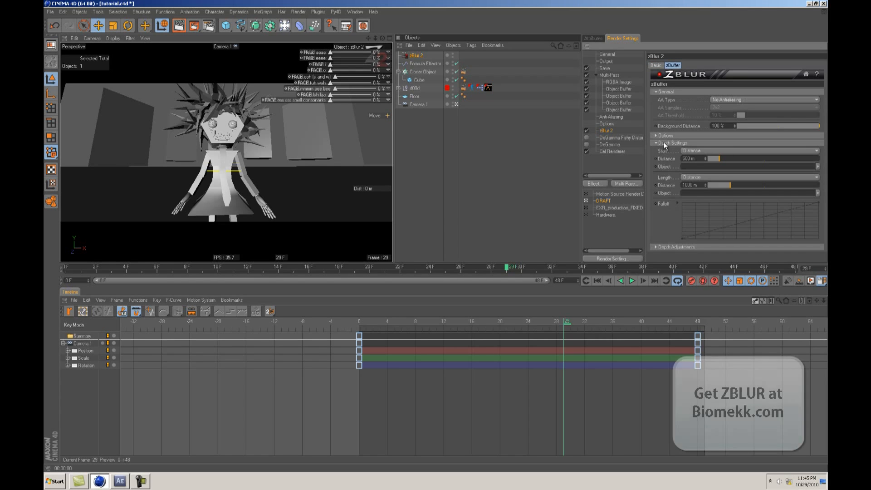
{"action": "left_click_drag", "start_coordinate": [757, 184], "coordinate": [819, 185]}
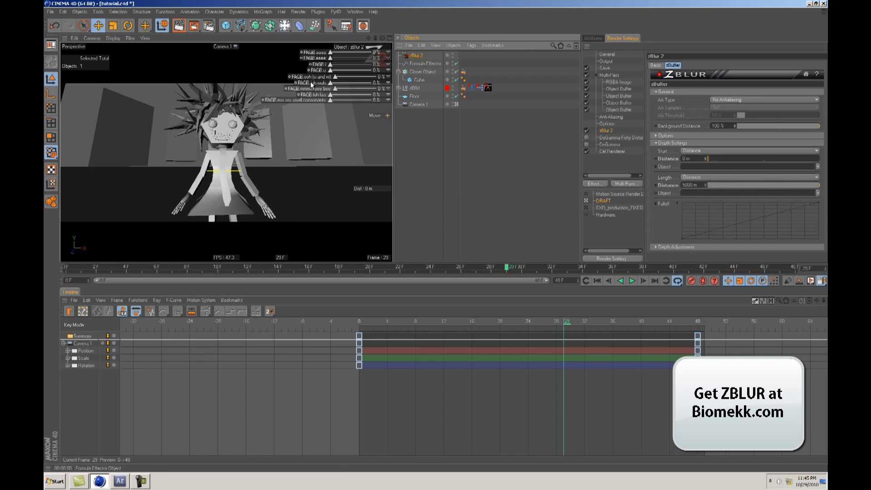
Step: Open the viewport's filter options for visible object types
{"action": "left_click", "coordinate": [134, 39]}
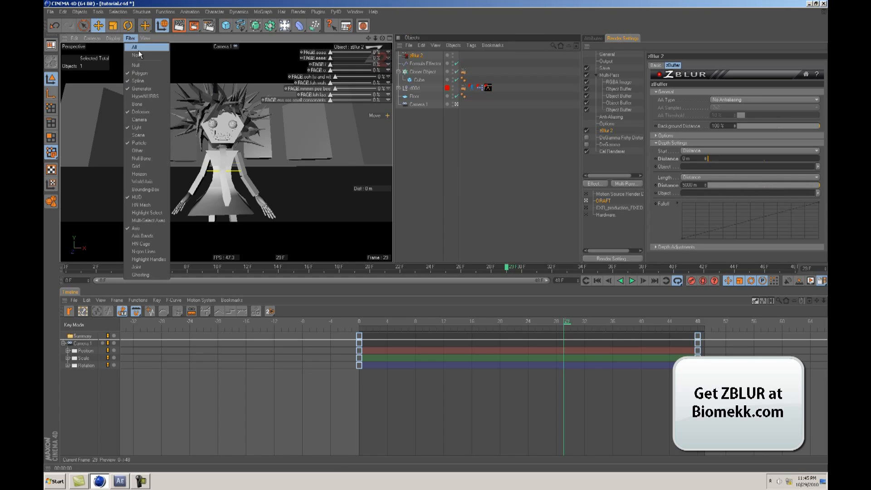
Step: Turn on the Other object category in the viewport filter and show the ring of cubes from the top view
{"action": "left_click", "coordinate": [145, 151]}
{"action": "key", "text": "F2"}
{"action": "mouse_move", "coordinate": [384, 237]}
{"action": "right_mouse_down", "text": "alt"}
{"action": "mouse_move", "coordinate": [413, 237]}
{"action": "mouse_move", "coordinate": [394, 243]}
{"action": "mouse_move", "coordinate": [394, 234]}
{"action": "mouse_move", "coordinate": [394, 242]}
{"action": "right_mouse_up", "text": "alt"}
Step: Try a Figure object between the character and the ring of cubes, check it through the camera, and delete it
{"action": "left_click_drag", "start_coordinate": [231, 28], "coordinate": [341, 77]}
{"action": "left_click_drag", "start_coordinate": [393, 236], "coordinate": [393, 238]}
{"action": "left_click_drag", "start_coordinate": [324, 177], "coordinate": [392, 240]}
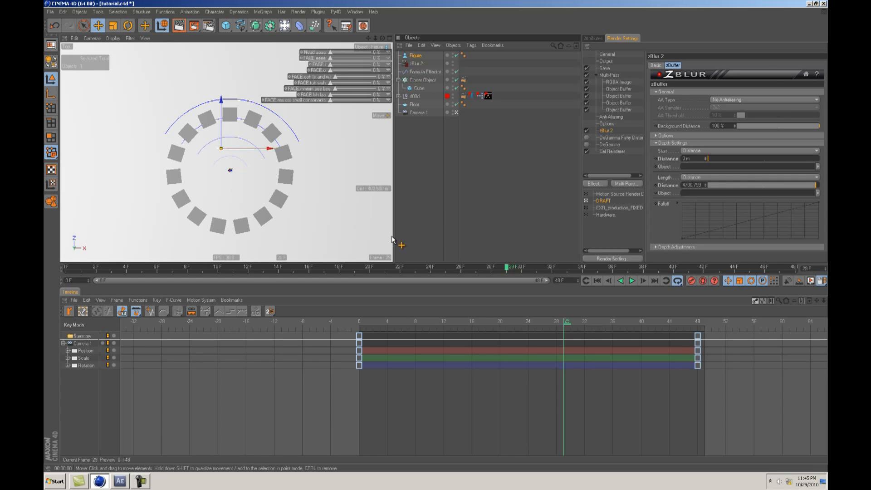
{"action": "key", "text": "F1"}
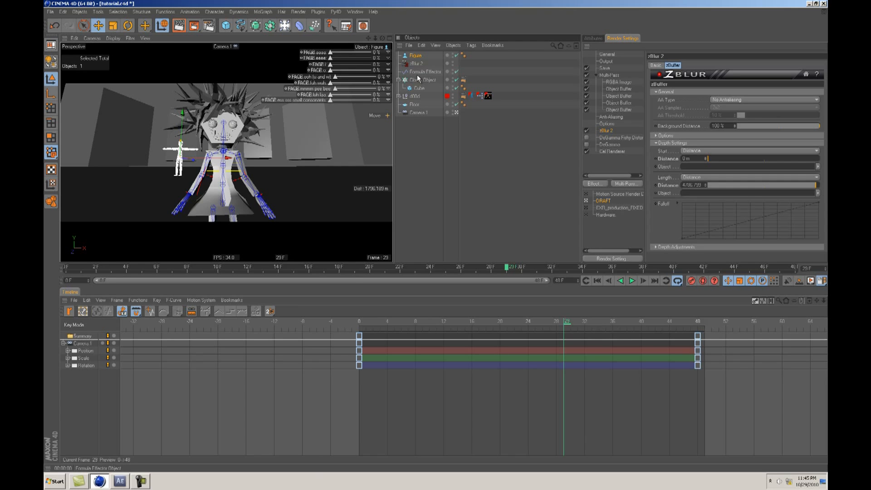
{"action": "key", "text": "Delete"}
Step: Stretch the zBlur 2 depth range past the ring of cubes to a length distance of about 4875 m
{"action": "key", "text": "F2"}
{"action": "left_click", "coordinate": [416, 56]}
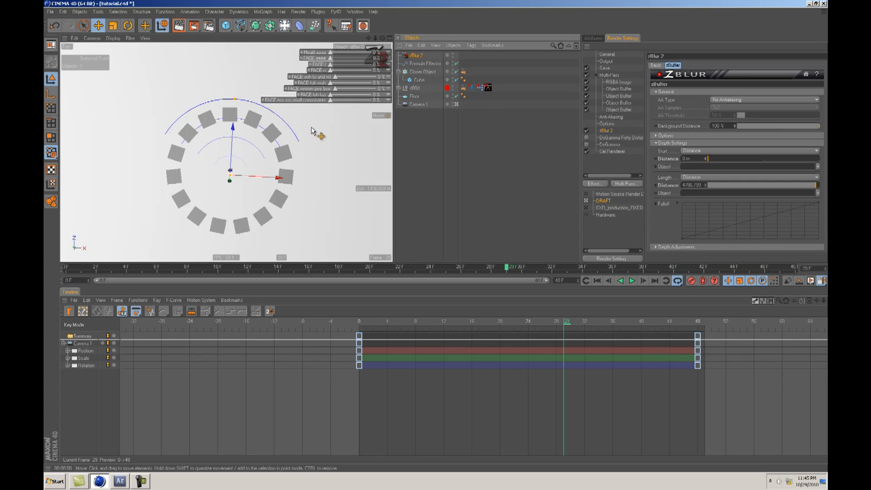
{"action": "mouse_move", "coordinate": [235, 99]}
{"action": "left_mouse_down"}
{"action": "mouse_move", "coordinate": [236, 58]}
{"action": "mouse_move", "coordinate": [231, 165]}
{"action": "mouse_move", "coordinate": [235, 100]}
{"action": "left_mouse_up"}
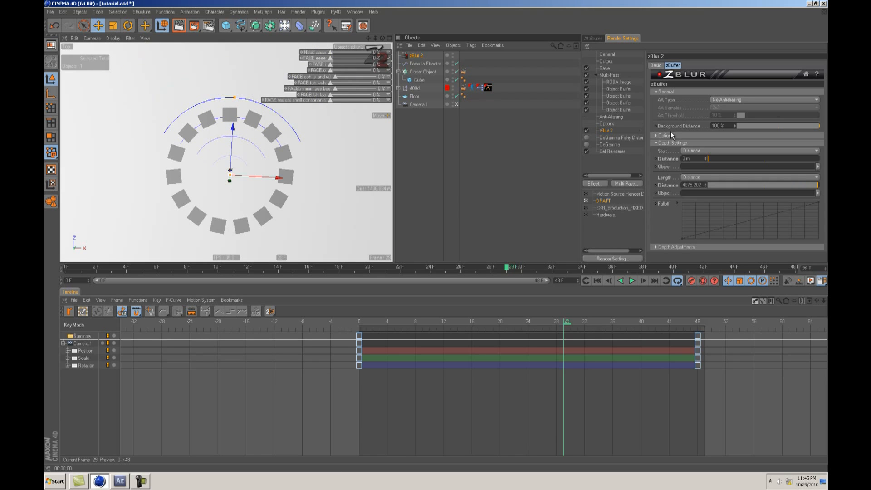
Step: Add a Post Effects pass to the Multi-Pass render settings and reopen the zBlur 2 settings
{"action": "right_click", "coordinate": [606, 75]}
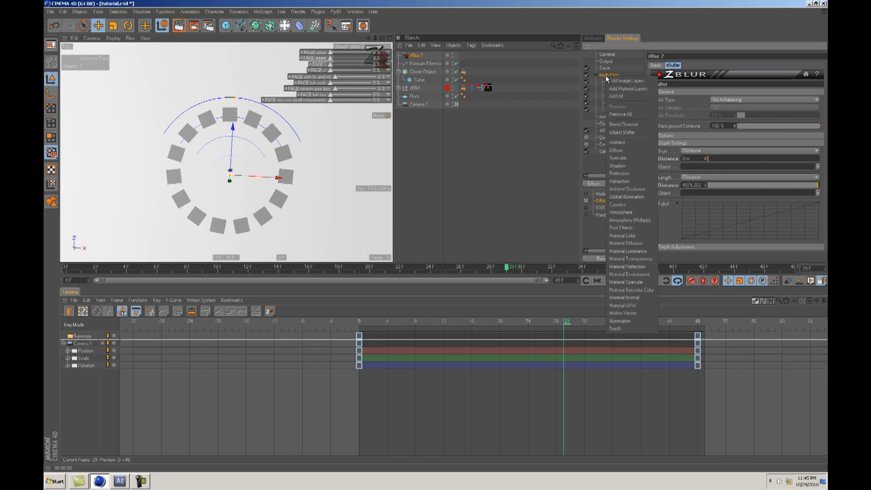
{"action": "left_click", "coordinate": [633, 228]}
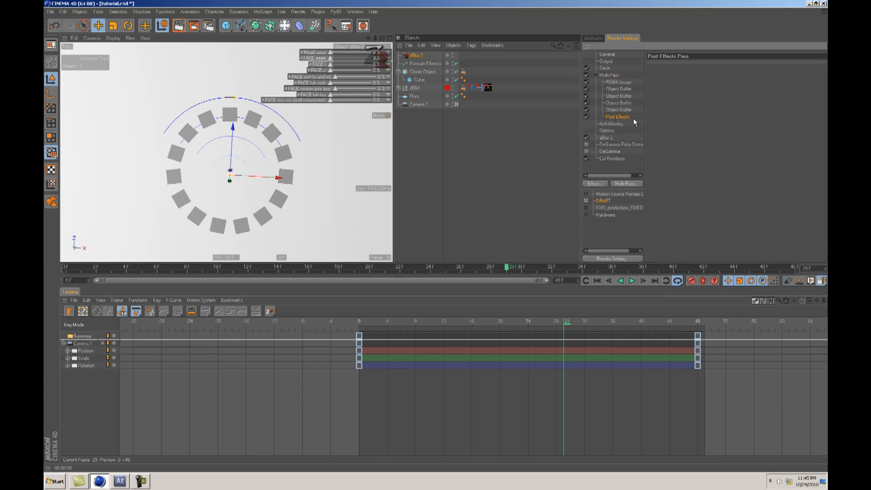
{"action": "left_click", "coordinate": [611, 137]}
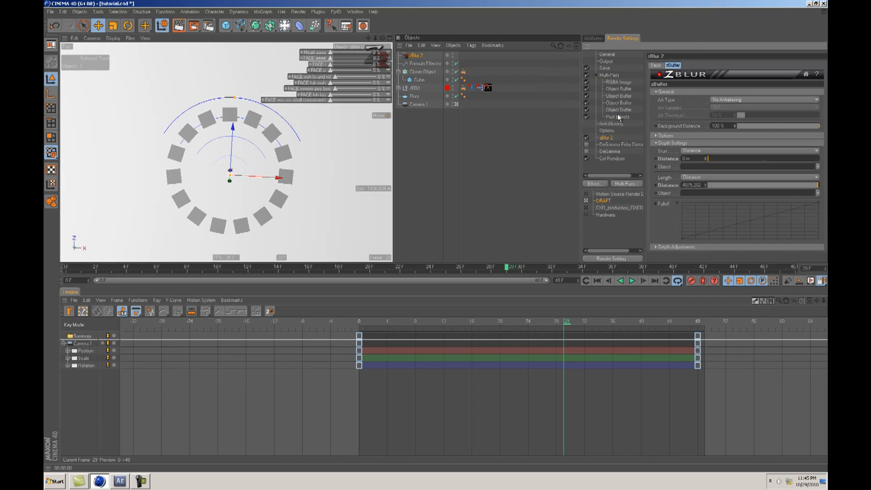
Step: Shorten the zBlur 2 depth length to about 4030 m in the top view so the range ends at the ring of cubes
{"action": "key", "text": "F1"}
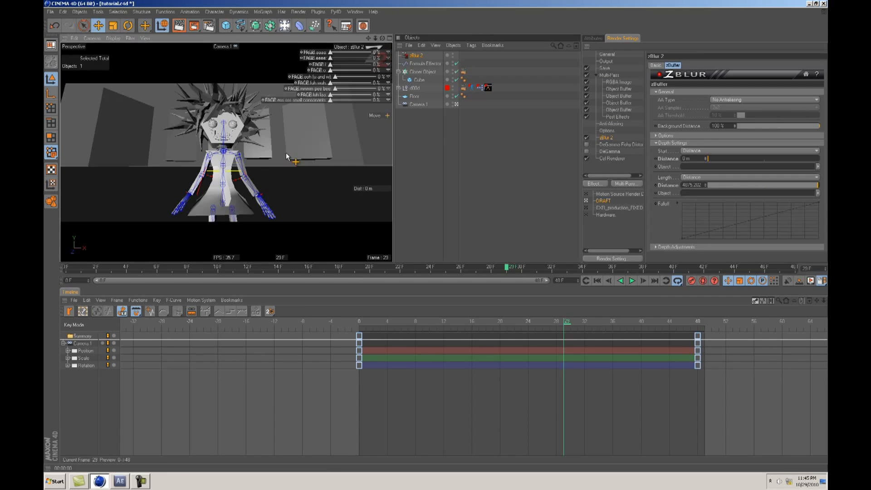
{"action": "key", "text": "F2"}
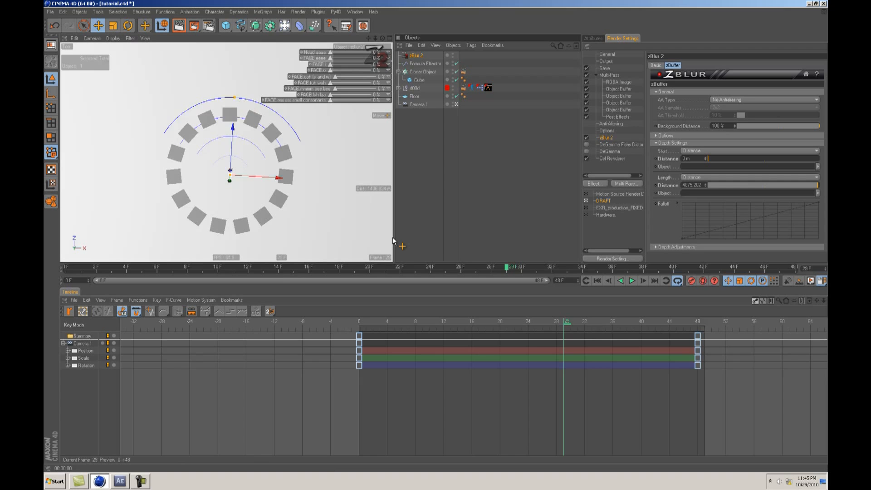
{"action": "left_click", "coordinate": [434, 83]}
Step: Duplicate the Cloner Object with its cube and open the copy's object properties
{"action": "left_click", "coordinate": [423, 71]}
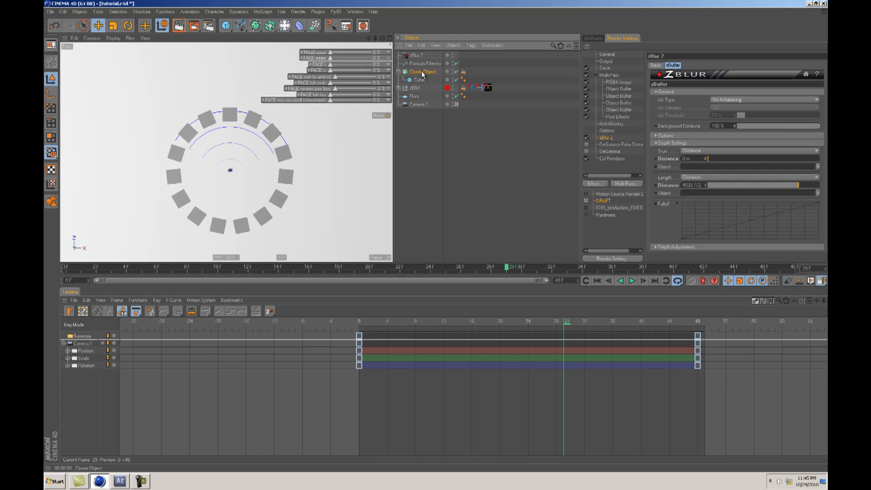
{"action": "key", "text": "ctrl+c"}
{"action": "key", "text": "ctrl+v"}
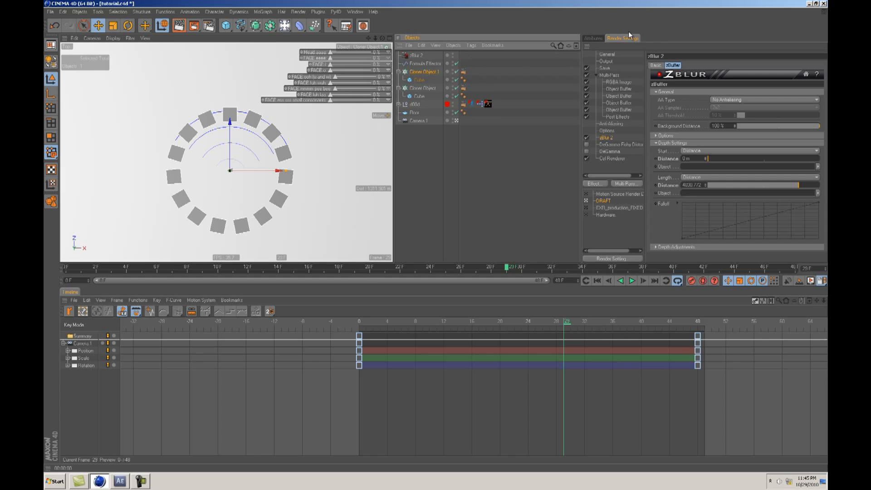
{"action": "left_click", "coordinate": [593, 38]}
{"action": "left_click", "coordinate": [648, 67]}
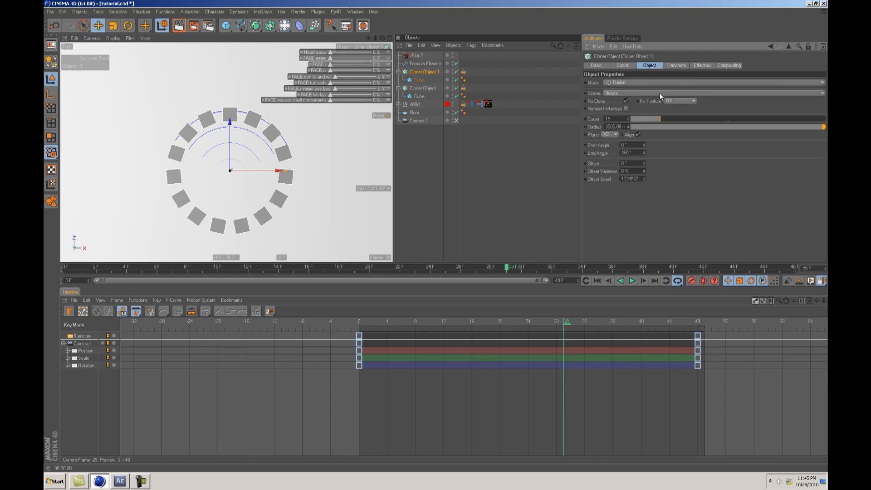
Step: Scale the duplicated cloner into a larger outer ring with a radius of about 7066 m and view it through the camera
{"action": "key", "text": "t"}
{"action": "left_click_drag", "start_coordinate": [202, 155], "coordinate": [394, 240]}
{"action": "right_click_drag", "start_coordinate": [386, 240], "coordinate": [174, 138], "text": "alt"}
{"action": "key", "text": "F1"}
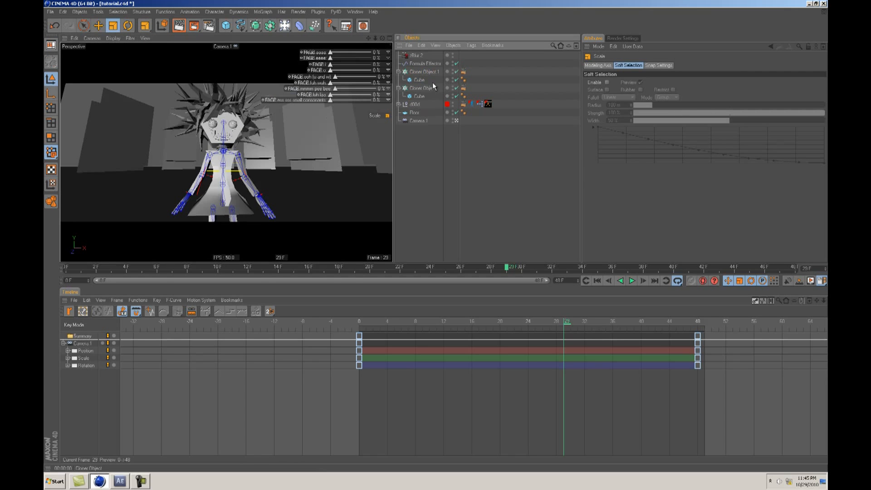
Step: Rotate the duplicated cloner's heading to about -12° so its cubes fill the gaps in the inner ring
{"action": "left_click", "coordinate": [419, 71]}
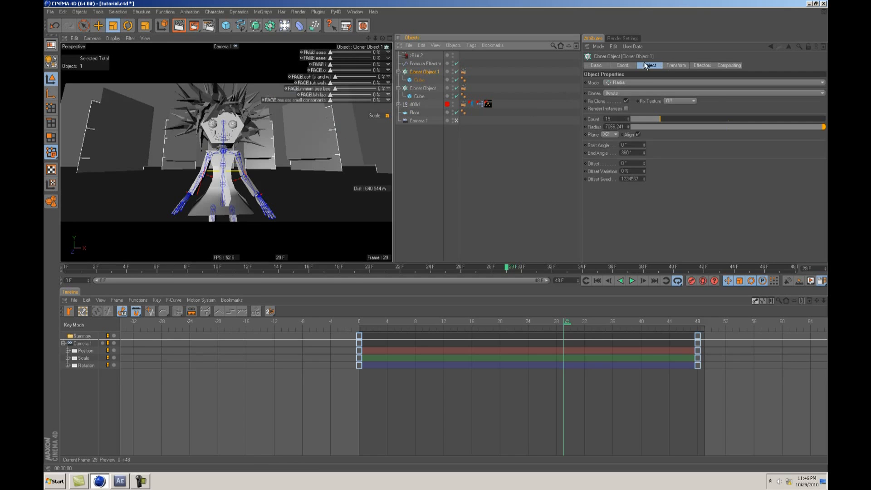
{"action": "left_click", "coordinate": [623, 66]}
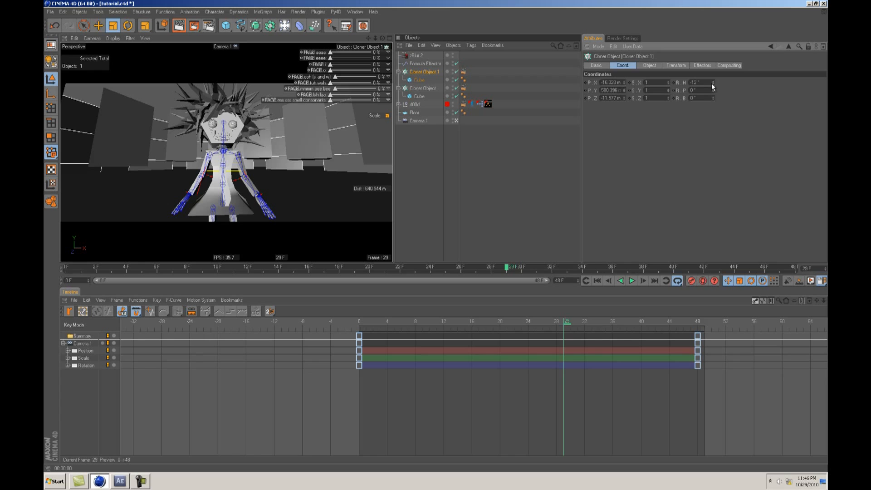
{"action": "left_click", "coordinate": [424, 189]}
Step: Play the camera animation, return to the first frame, and save the project
{"action": "left_click", "coordinate": [628, 282]}
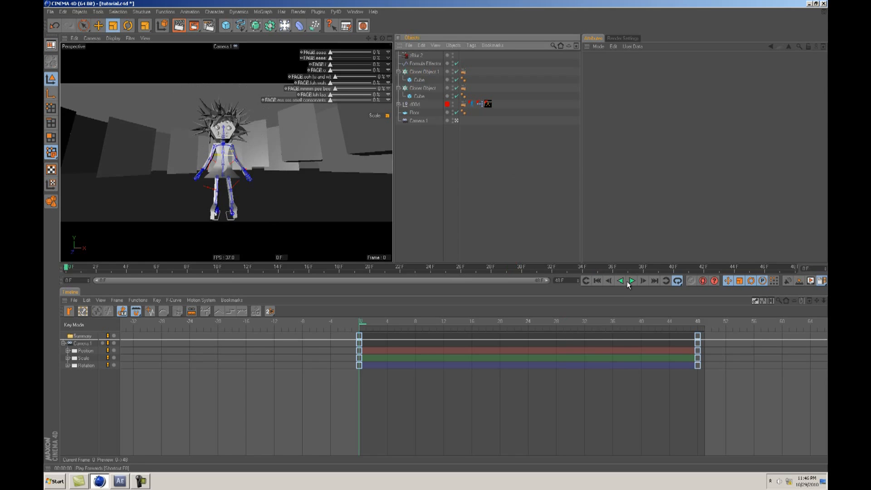
{"action": "left_click", "coordinate": [630, 282]}
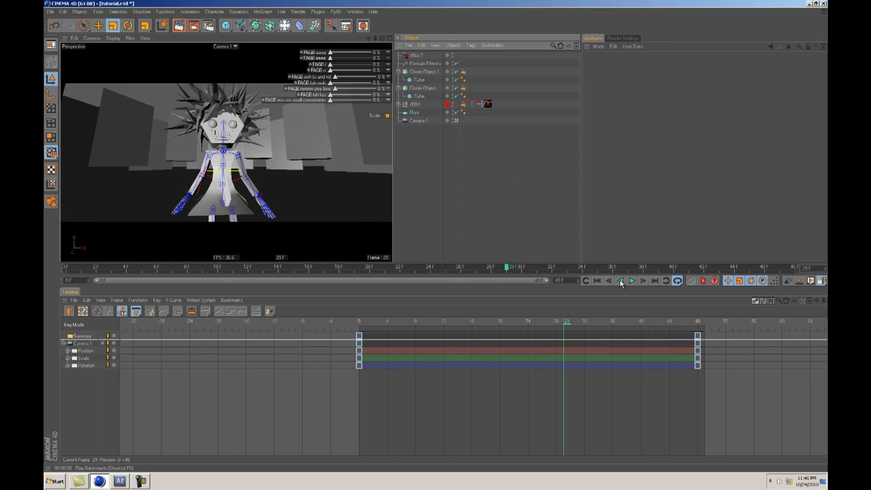
{"action": "left_click", "coordinate": [596, 279]}
{"action": "key", "text": "ctrl+s"}
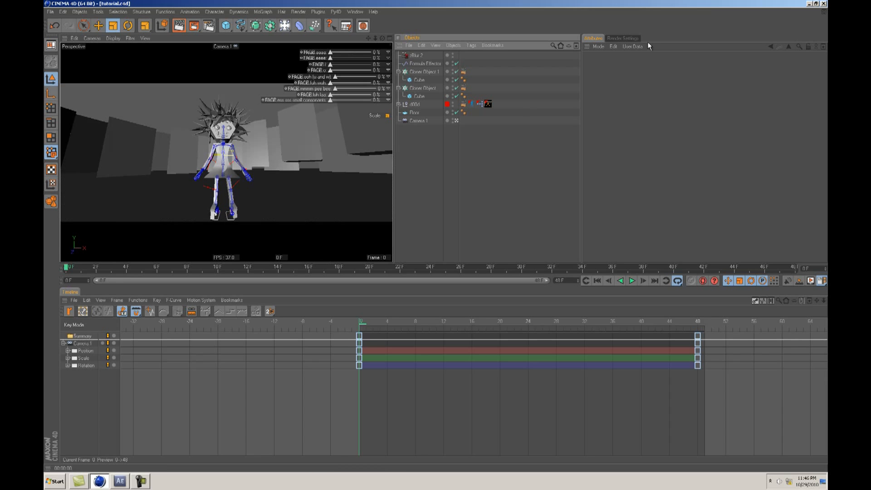
Step: Review the render settings for the Object Buffer and Post Effects passes, zBlur 2 and the Save options
{"action": "left_click", "coordinate": [619, 39]}
{"action": "left_click", "coordinate": [619, 96]}
{"action": "left_click", "coordinate": [617, 117]}
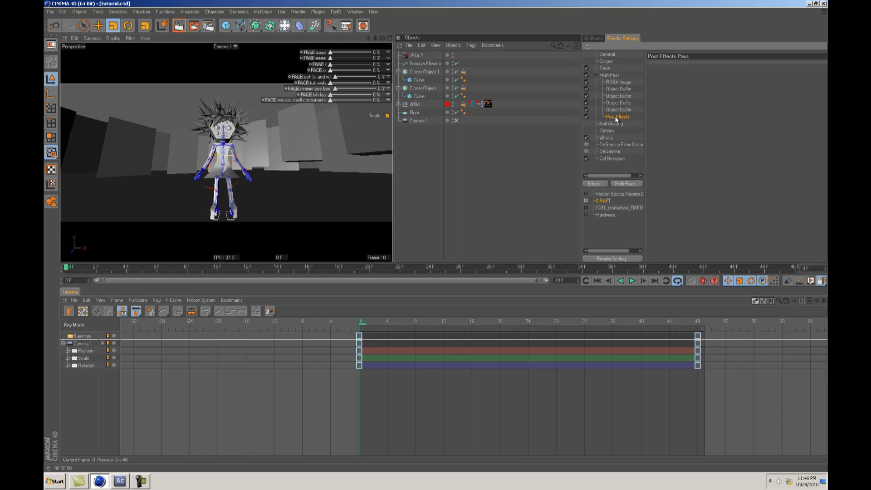
{"action": "left_click", "coordinate": [611, 137]}
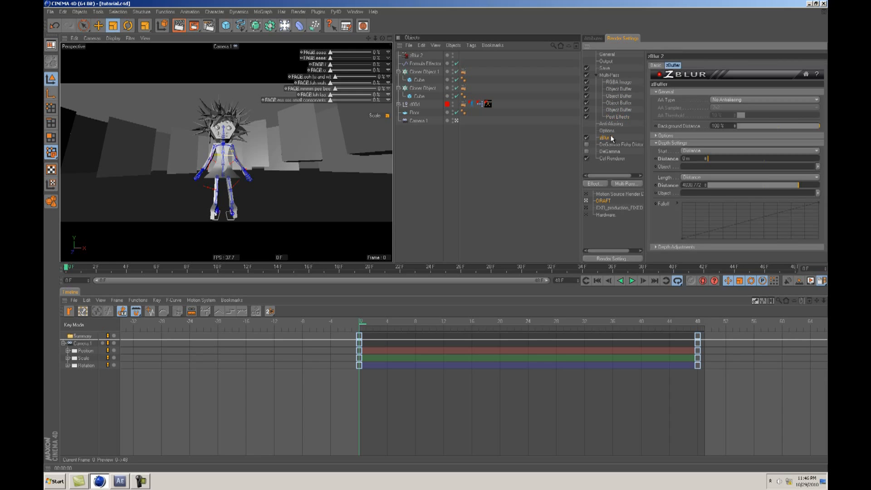
{"action": "left_click", "coordinate": [608, 68]}
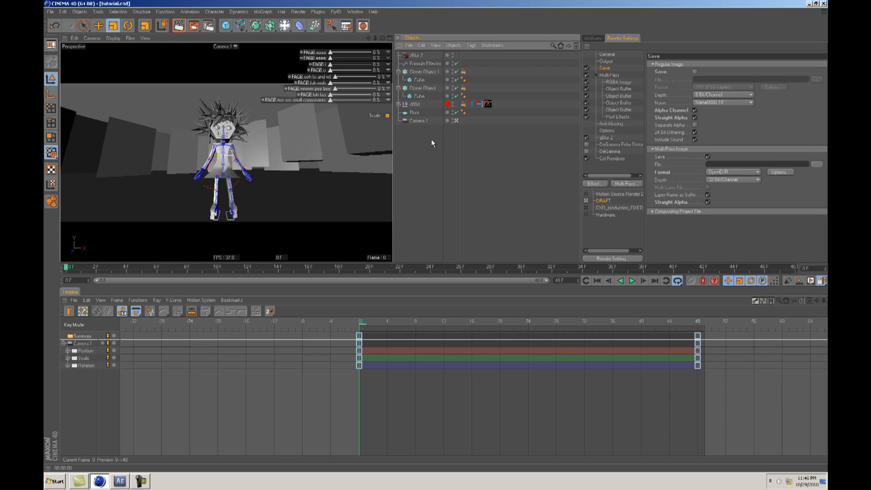
Step: Return to the object attributes with nothing selected and render the camera view as a preview
{"action": "left_click", "coordinate": [586, 39]}
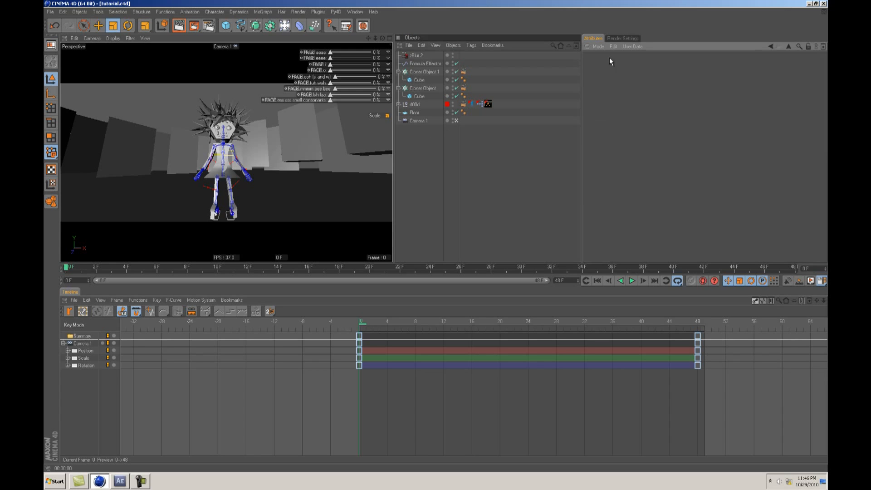
{"action": "left_click", "coordinate": [438, 148]}
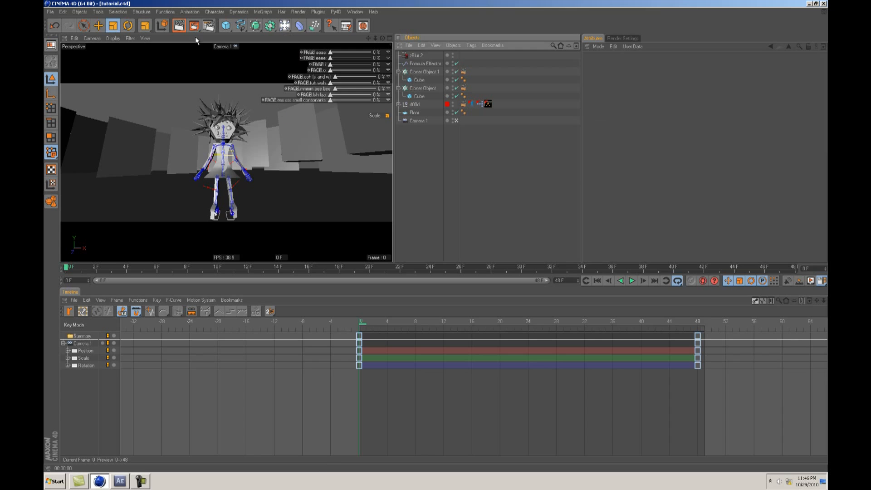
{"action": "left_click", "coordinate": [178, 26]}
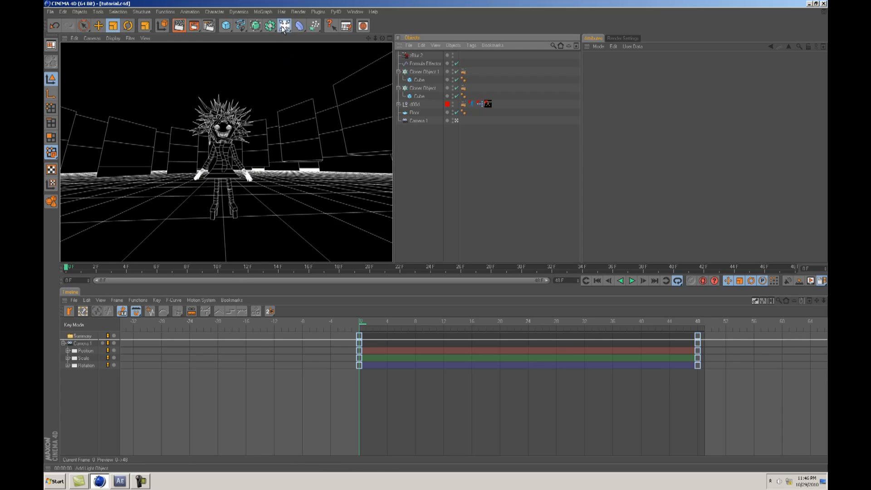
Step: Add a light and move it above and to the left of the character
{"action": "left_click", "coordinate": [285, 25]}
{"action": "key", "text": "e"}
{"action": "left_click_drag", "start_coordinate": [393, 241], "coordinate": [330, 192]}
{"action": "left_click_drag", "start_coordinate": [293, 109], "coordinate": [288, 108]}
Step: Change the light's type to Spot and render the view to preview it
{"action": "left_click", "coordinate": [414, 56]}
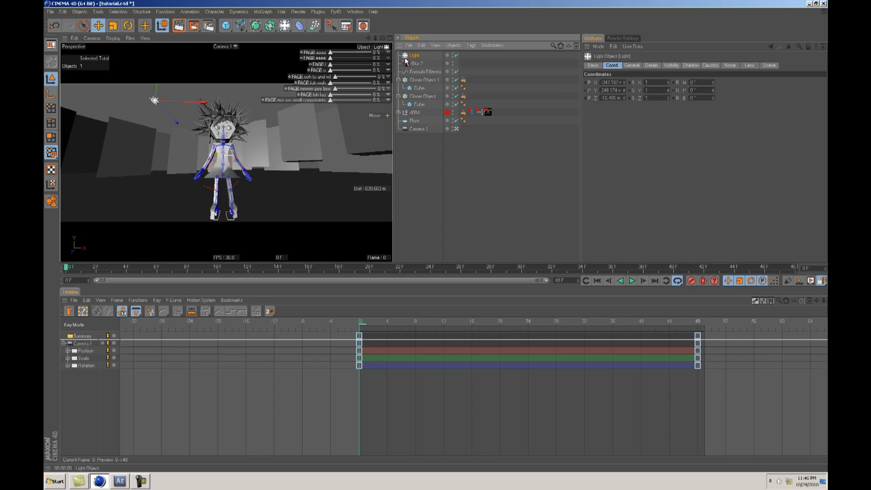
{"action": "left_click", "coordinate": [632, 65]}
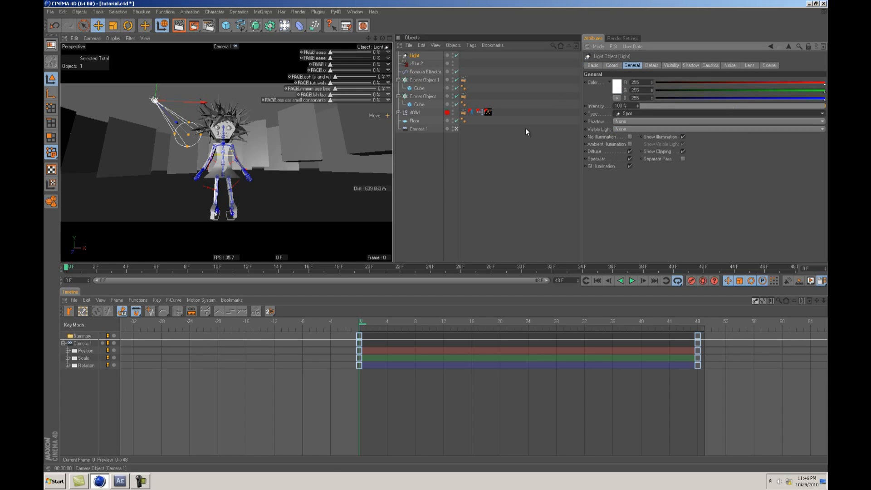
{"action": "left_click", "coordinate": [182, 30]}
{"action": "left_click", "coordinate": [444, 134]}
Step: Attach a Look at Camera tag to the spot light
{"action": "left_click", "coordinate": [414, 56]}
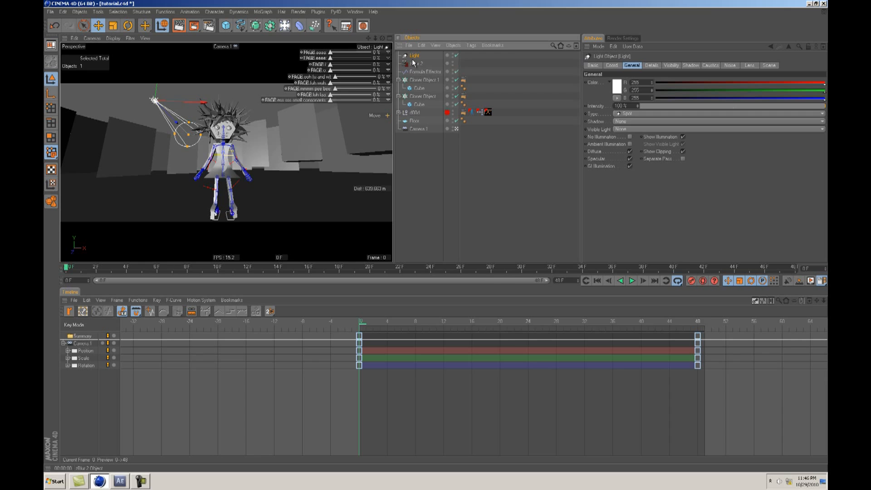
{"action": "right_click", "coordinate": [413, 56]}
{"action": "mouse_move", "coordinate": [467, 59]}
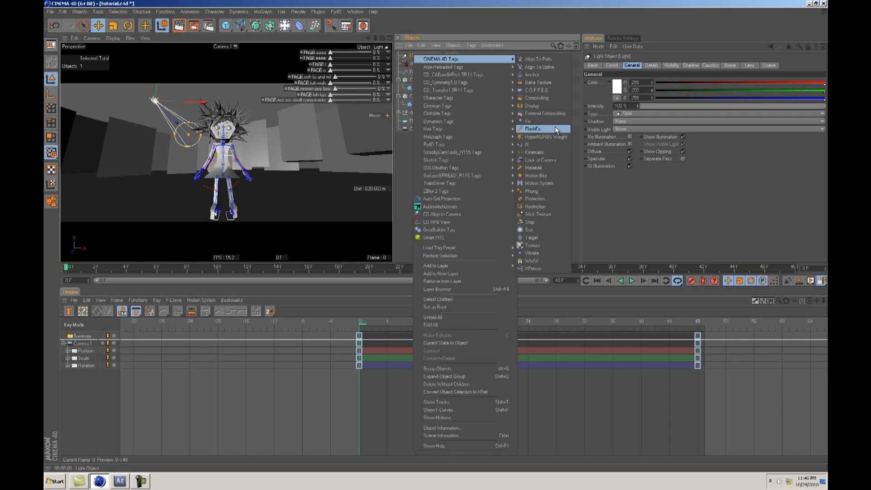
{"action": "left_click", "coordinate": [540, 160]}
{"action": "left_click", "coordinate": [436, 137]}
Step: Adjust the spot light's position beside the character and duplicate it, placing the copy on the character's opposite side
{"action": "left_click", "coordinate": [415, 55]}
{"action": "left_click_drag", "start_coordinate": [393, 238], "coordinate": [393, 240]}
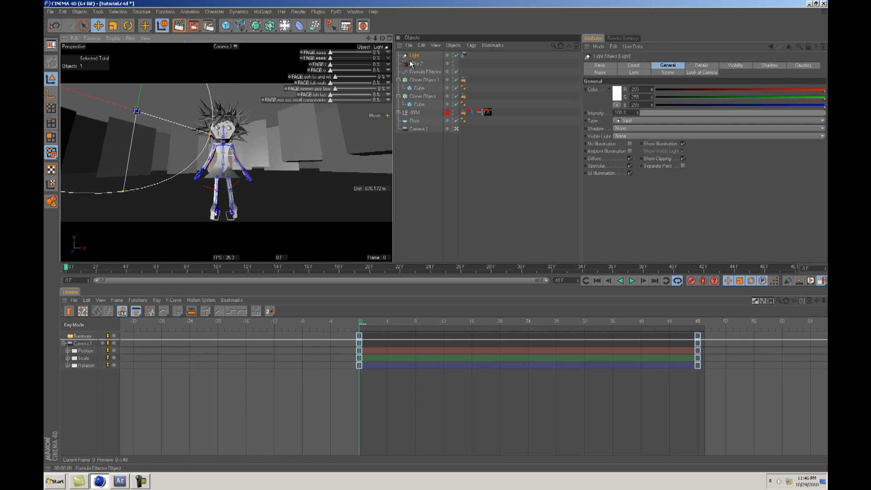
{"action": "left_click_drag", "start_coordinate": [413, 56], "coordinate": [414, 59], "text": "ctrl"}
{"action": "left_click_drag", "start_coordinate": [357, 242], "coordinate": [398, 241]}
Step: Play the animation to check both spot lights, return to the first frame, and save the project
{"action": "left_click", "coordinate": [630, 281]}
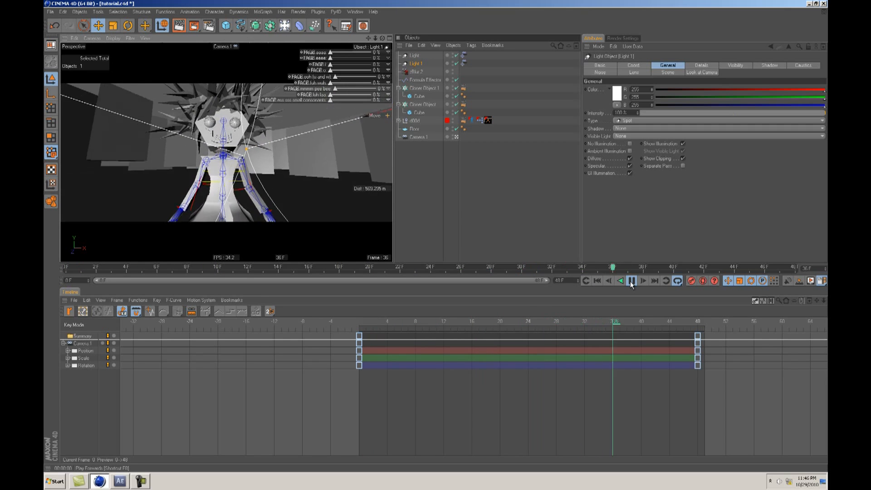
{"action": "left_click", "coordinate": [631, 281]}
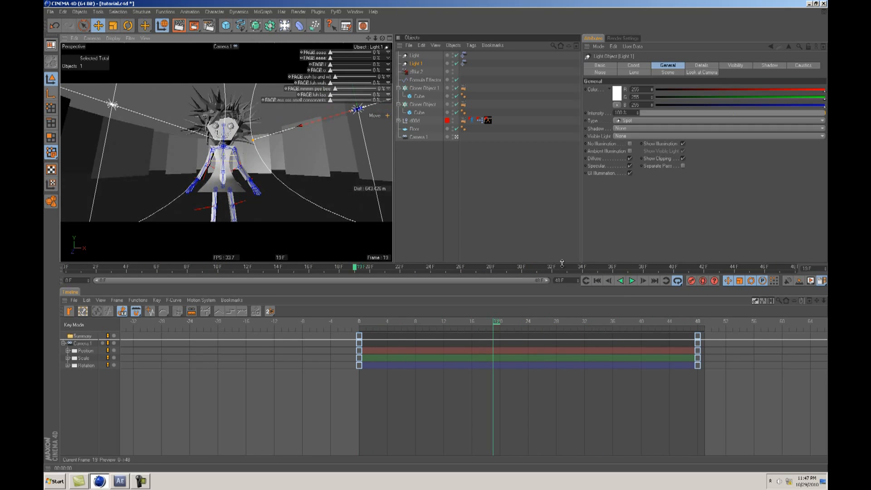
{"action": "left_click", "coordinate": [597, 280]}
{"action": "left_click", "coordinate": [631, 281]}
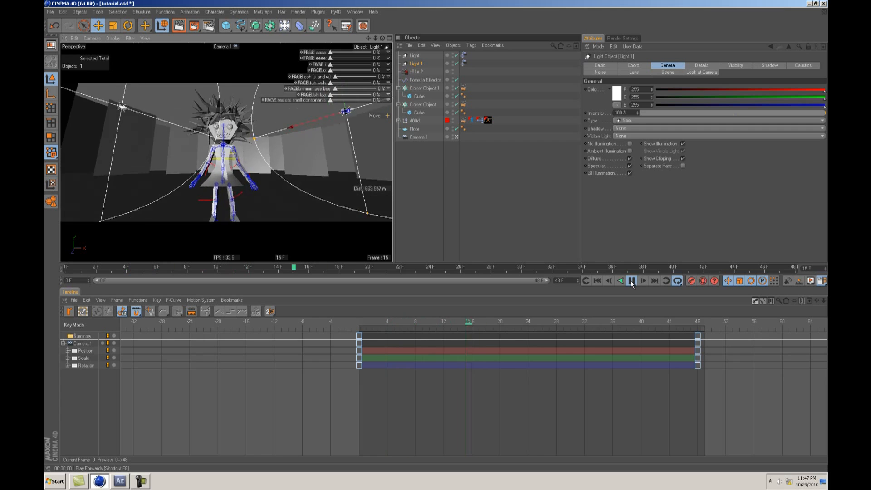
{"action": "left_click", "coordinate": [631, 281]}
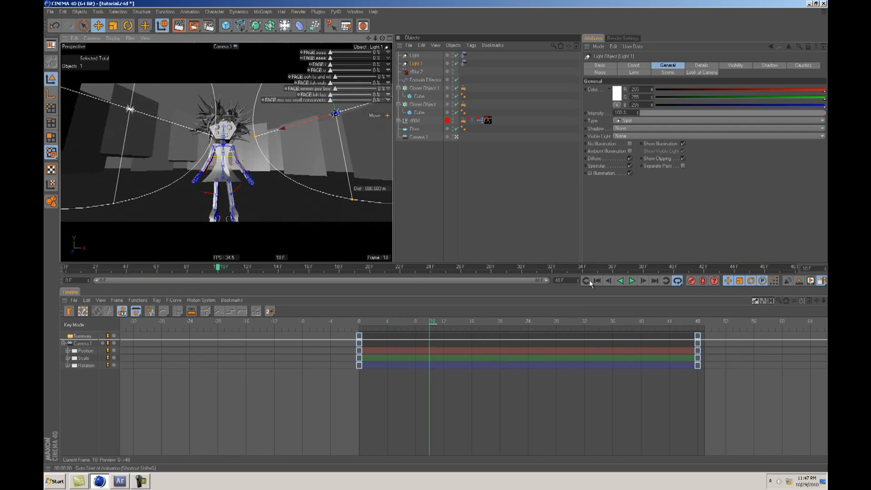
{"action": "left_click", "coordinate": [597, 281]}
{"action": "left_click", "coordinate": [443, 208]}
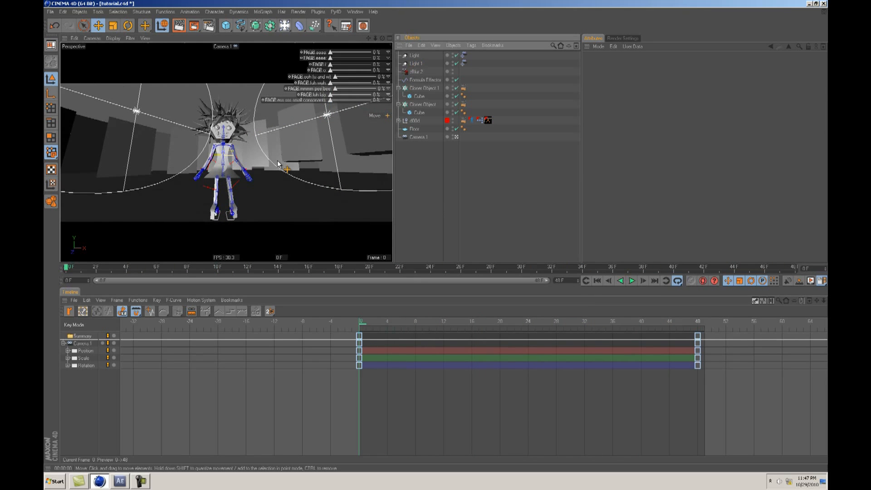
{"action": "key", "text": "ctrl+s"}
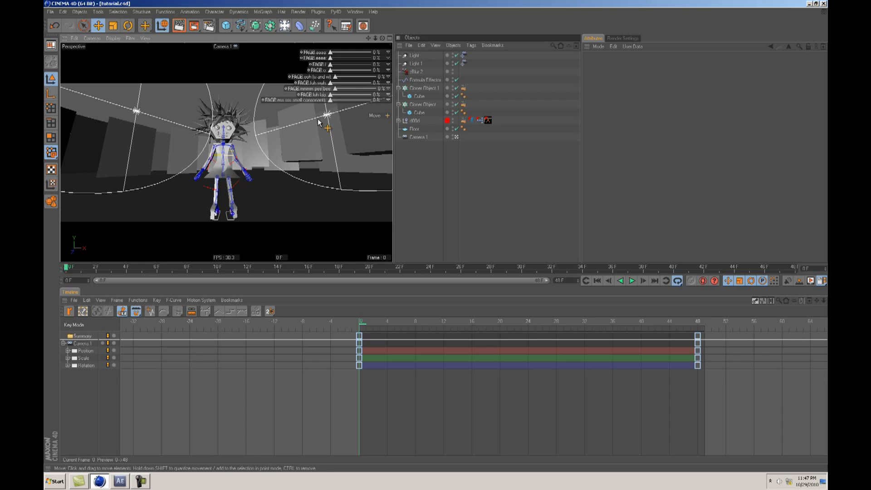
Step: Hide the Other object category in the viewport so the character's rig is not displayed, and save the project
{"action": "left_click", "coordinate": [130, 39]}
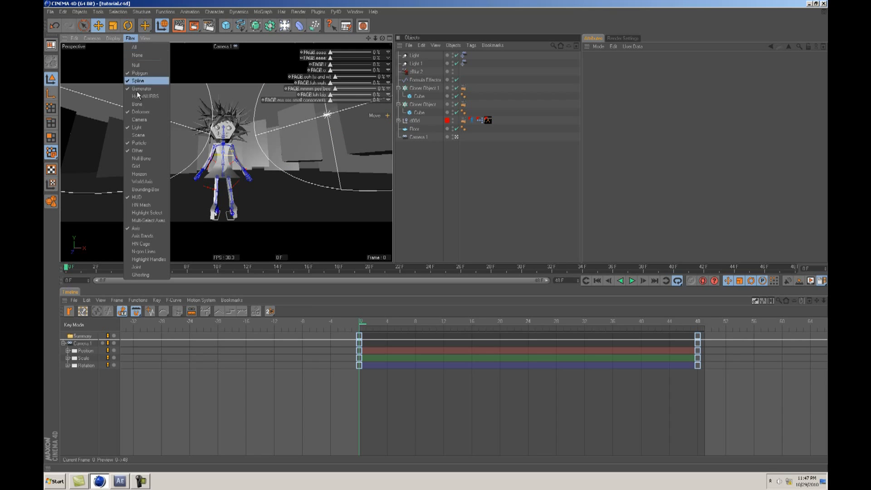
{"action": "left_click", "coordinate": [139, 150]}
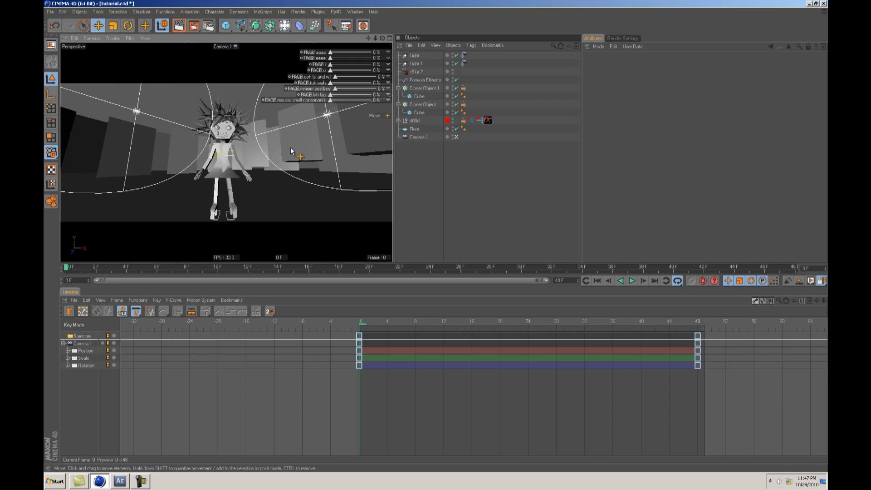
{"action": "key", "text": "ctrl+s"}
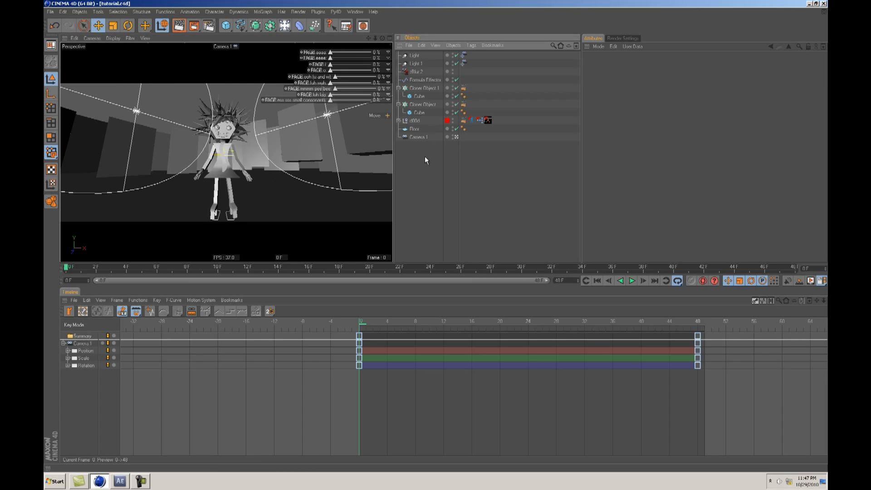
Step: Examine the compositing project file options in the render settings: saving, the After Effects target application and 3D data
{"action": "left_click", "coordinate": [414, 57]}
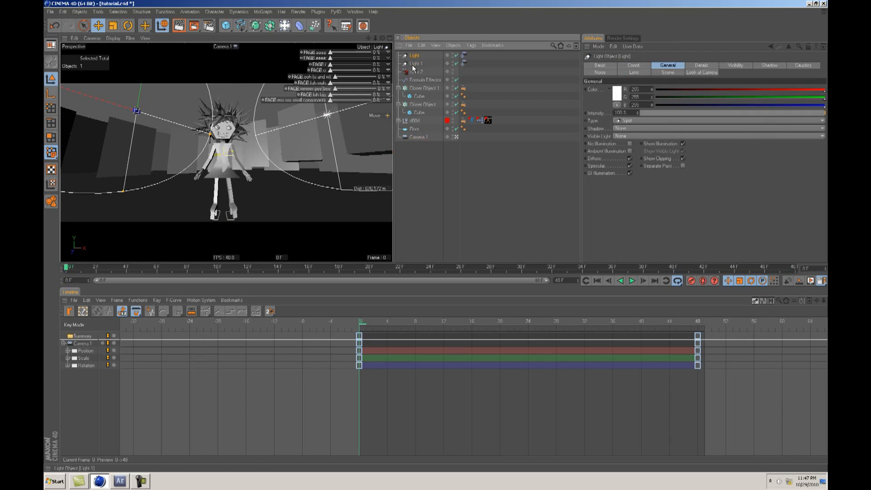
{"action": "left_click", "coordinate": [430, 185]}
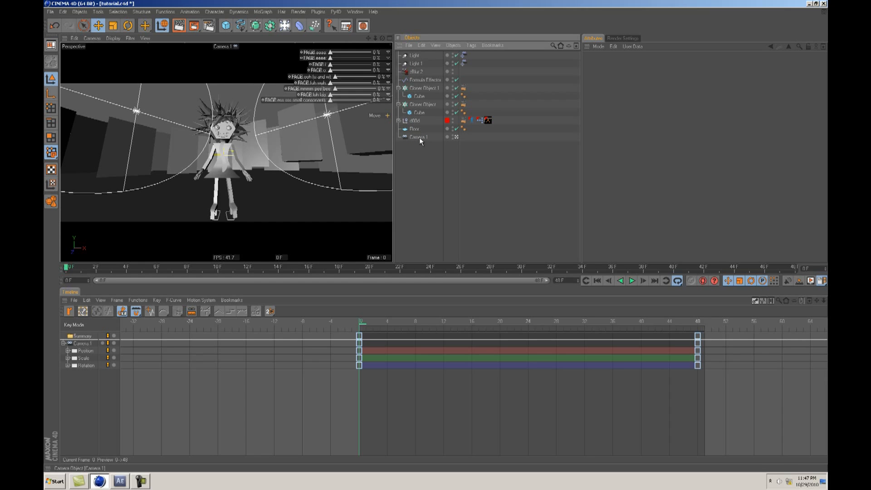
{"action": "left_click", "coordinate": [613, 38]}
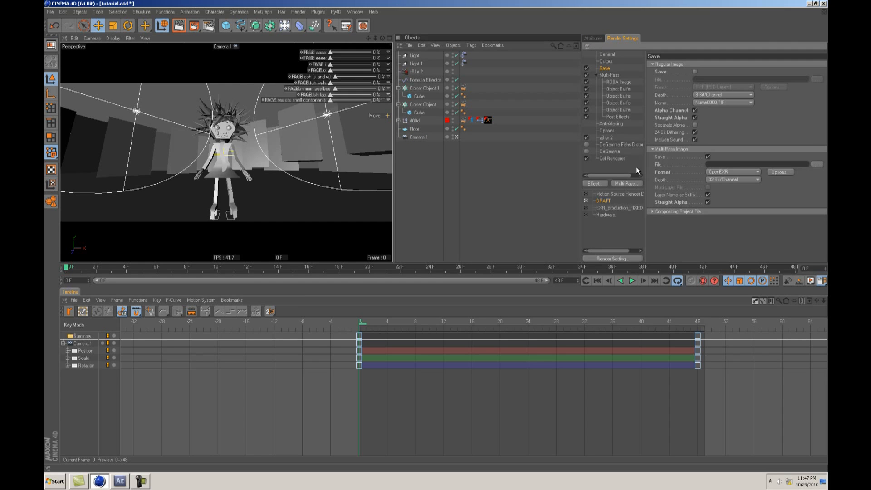
{"action": "left_click", "coordinate": [653, 212]}
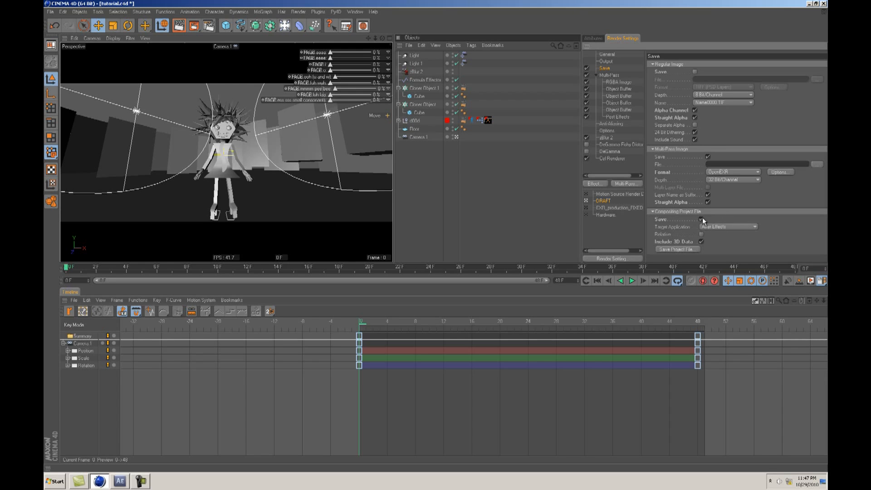
{"action": "left_click", "coordinate": [702, 242]}
Step: Add a plane to the scene and set its orientation to -Z
{"action": "left_click", "coordinate": [234, 28]}
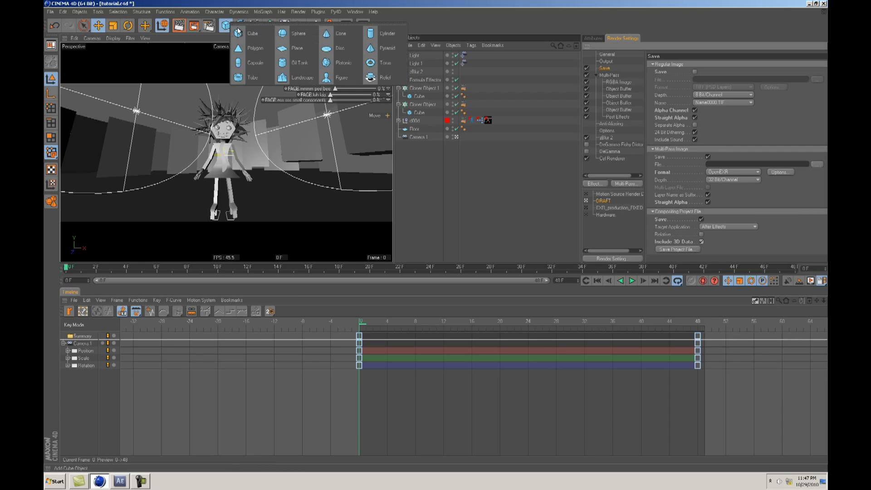
{"action": "left_click", "coordinate": [284, 48]}
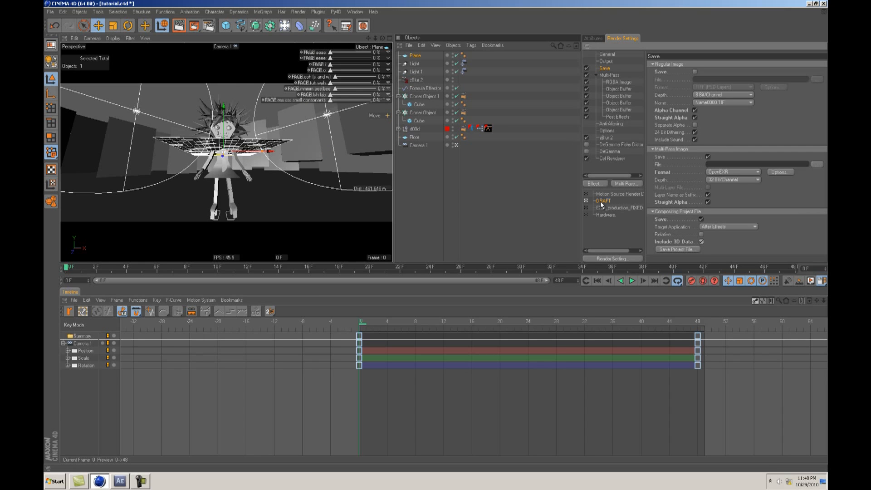
{"action": "left_click", "coordinate": [592, 38]}
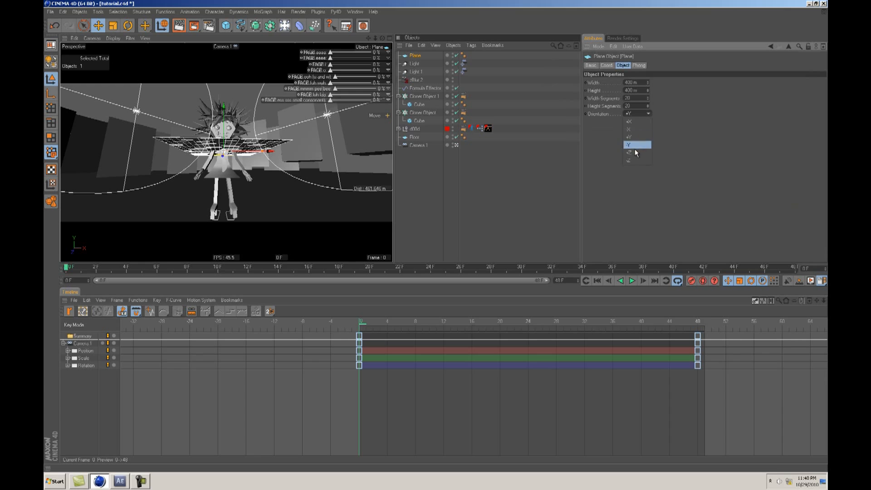
{"action": "left_click", "coordinate": [633, 161]}
Step: Enlarge the plane to about 2057 by 1168 m and place it behind the character at head height
{"action": "key", "text": "t"}
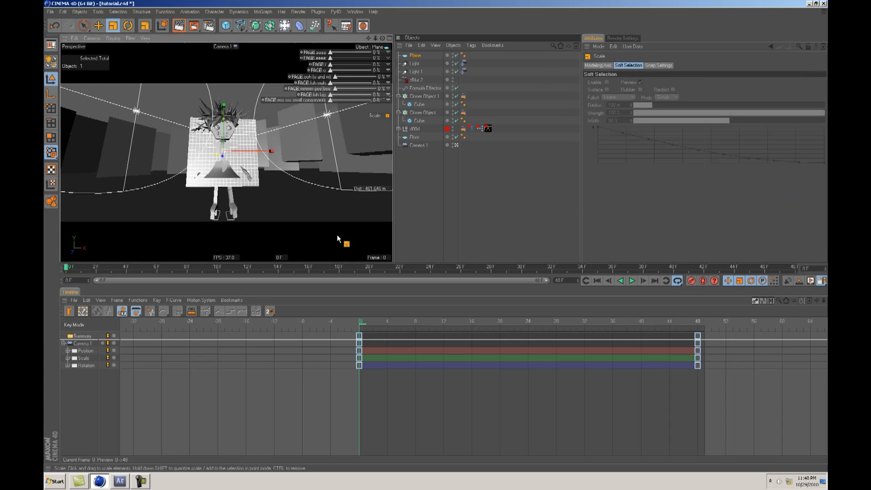
{"action": "key", "text": "e"}
{"action": "left_click_drag", "start_coordinate": [317, 189], "coordinate": [313, 166]}
{"action": "key", "text": "F2"}
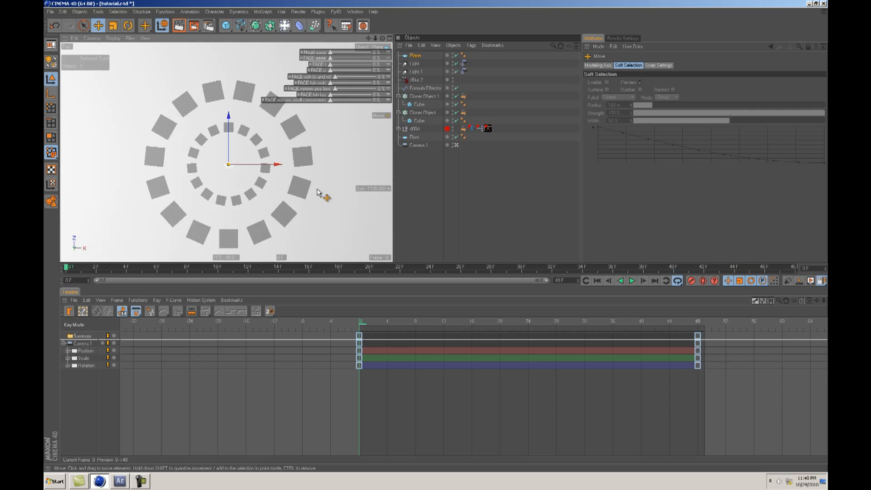
{"action": "key", "text": "F1"}
{"action": "left_click_drag", "start_coordinate": [317, 203], "coordinate": [393, 236]}
{"action": "left_click_drag", "start_coordinate": [220, 131], "coordinate": [393, 236]}
{"action": "left_click_drag", "start_coordinate": [258, 167], "coordinate": [394, 235]}
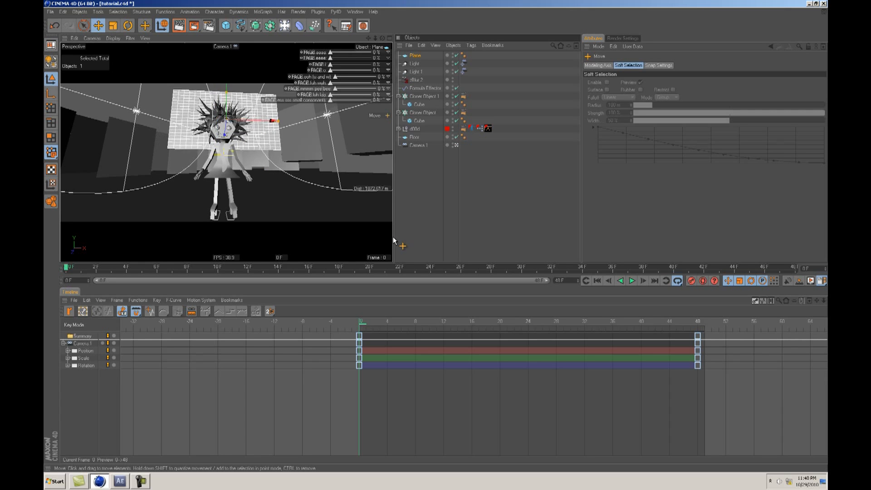
{"action": "key", "text": "F2"}
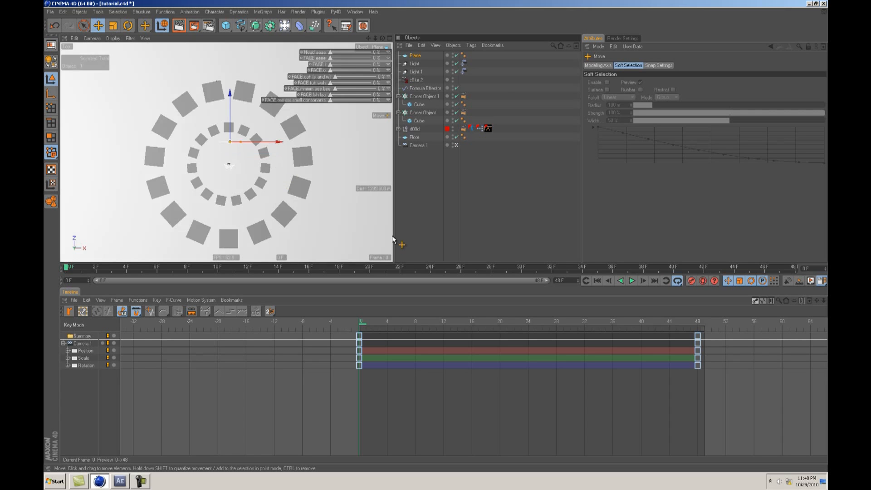
{"action": "key", "text": "F1"}
{"action": "left_click_drag", "start_coordinate": [394, 240], "coordinate": [393, 235]}
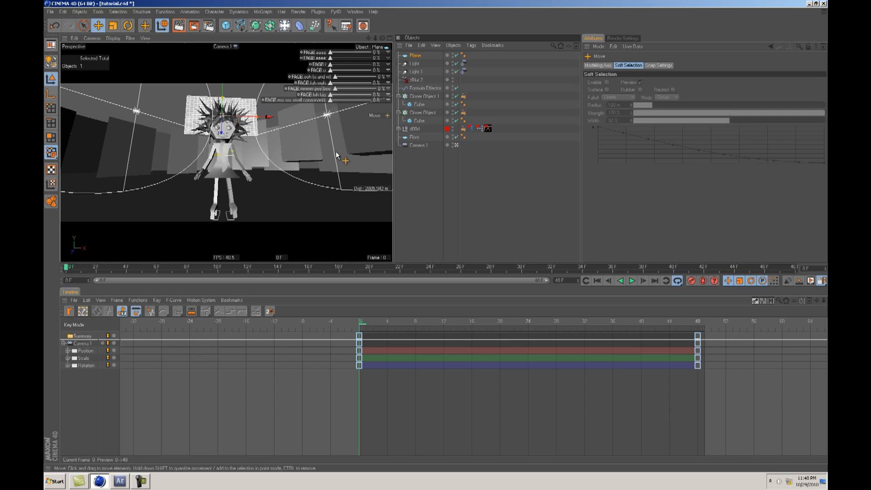
Step: Scrub the opening frames to check the plane's placement behind the character, with the plane both deselected and selected
{"action": "left_click", "coordinate": [417, 153]}
{"action": "mouse_move", "coordinate": [67, 267]}
{"action": "left_mouse_down"}
{"action": "mouse_move", "coordinate": [613, 267]}
{"action": "mouse_move", "coordinate": [66, 267]}
{"action": "left_mouse_up"}
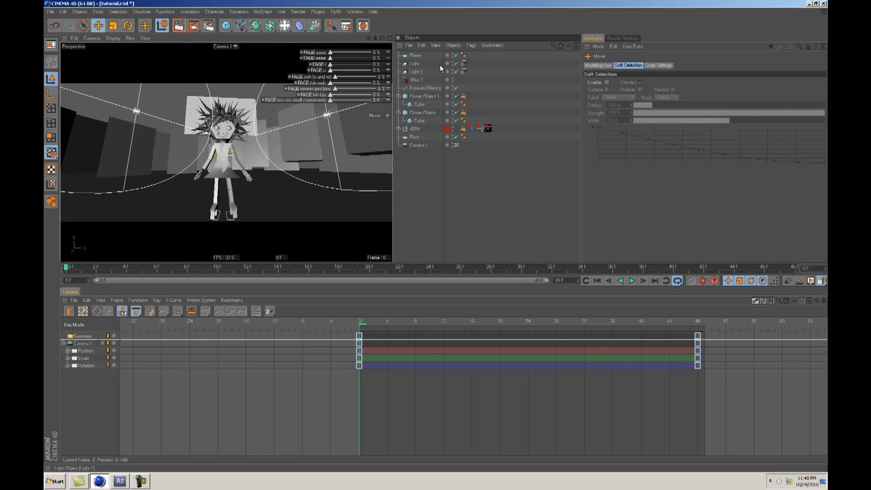
{"action": "left_click", "coordinate": [418, 57]}
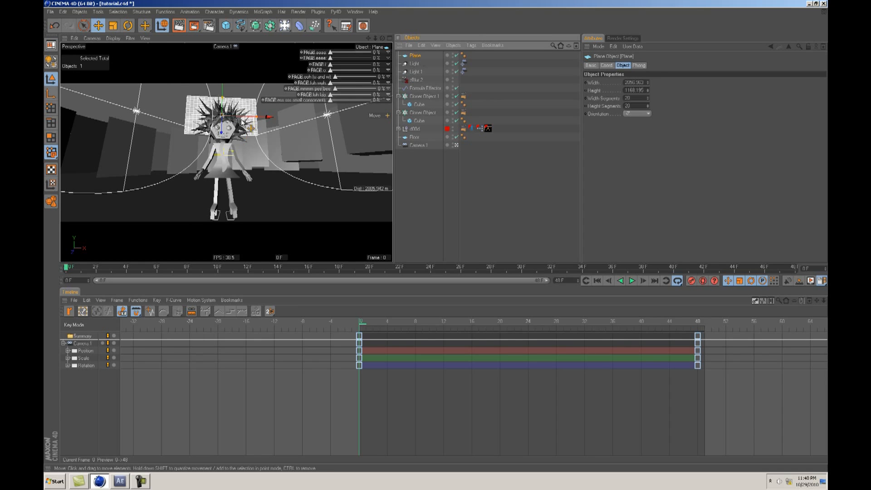
{"action": "mouse_move", "coordinate": [82, 268]}
{"action": "left_mouse_down"}
{"action": "mouse_move", "coordinate": [686, 268]}
{"action": "mouse_move", "coordinate": [66, 267]}
{"action": "left_mouse_up"}
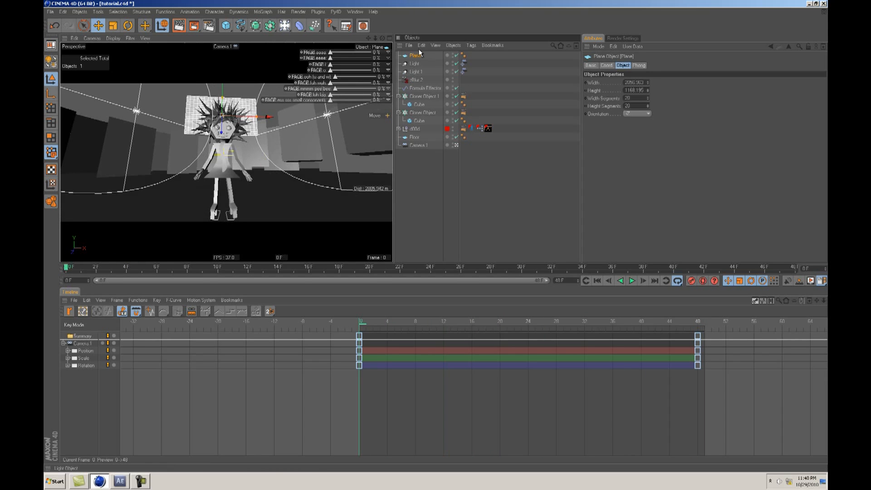
Step: Make the plane editable and attach a Compositing tag with object buffer 5 enabled
{"action": "left_click", "coordinate": [409, 56]}
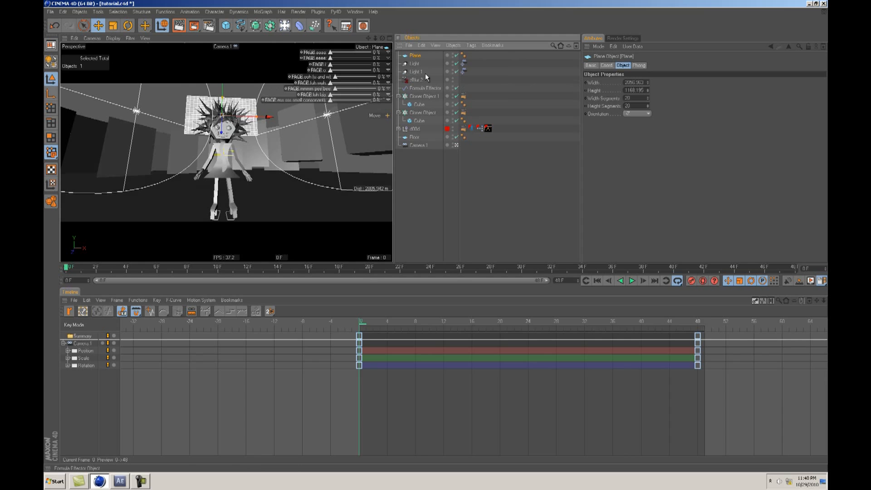
{"action": "key", "text": "c"}
{"action": "right_click", "coordinate": [424, 61]}
{"action": "mouse_move", "coordinate": [428, 61]}
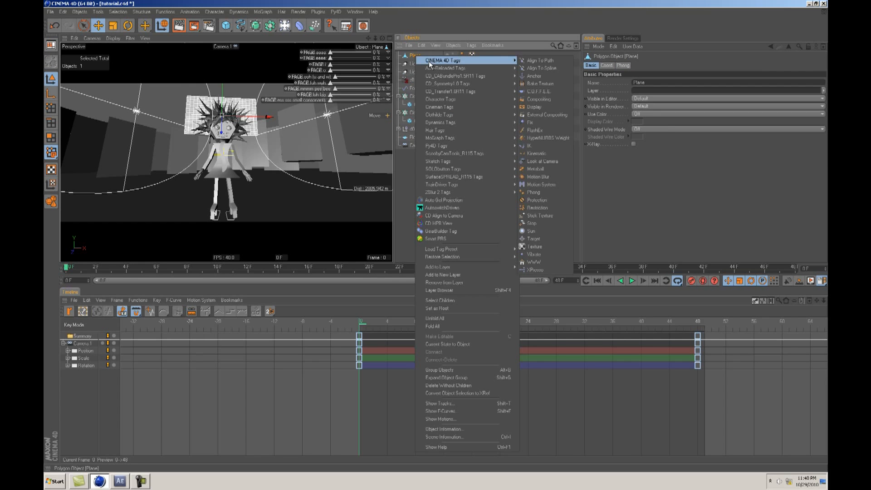
{"action": "left_click", "coordinate": [546, 99]}
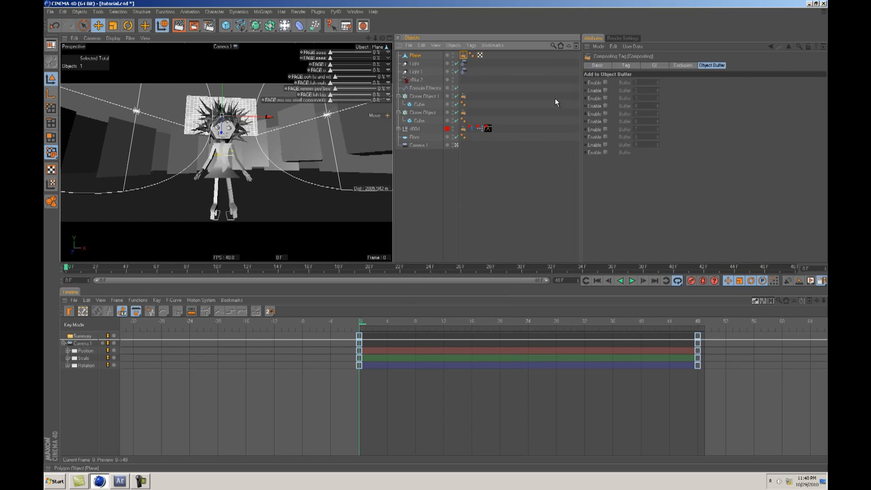
{"action": "left_click", "coordinate": [606, 113]}
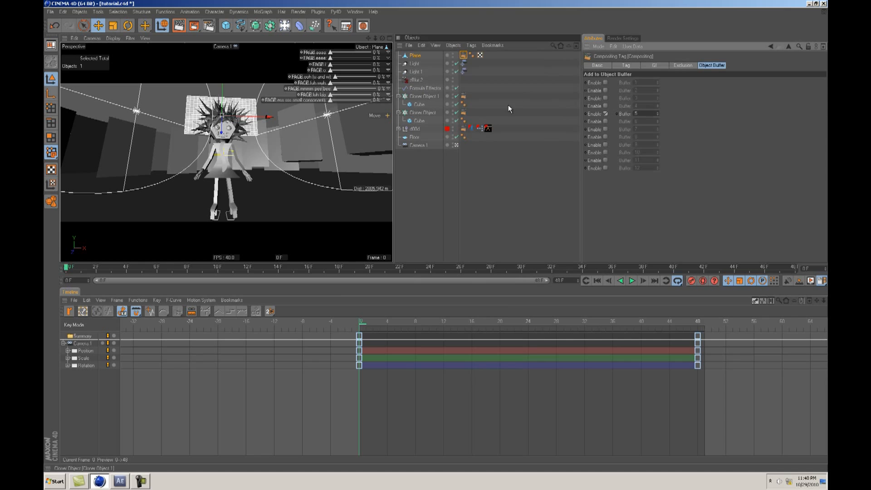
Step: Attach an External Compositing tag to the plane and enable its Solid option
{"action": "right_click", "coordinate": [411, 56]}
{"action": "left_click", "coordinate": [420, 53]}
{"action": "left_click", "coordinate": [463, 56]}
{"action": "right_click", "coordinate": [462, 56]}
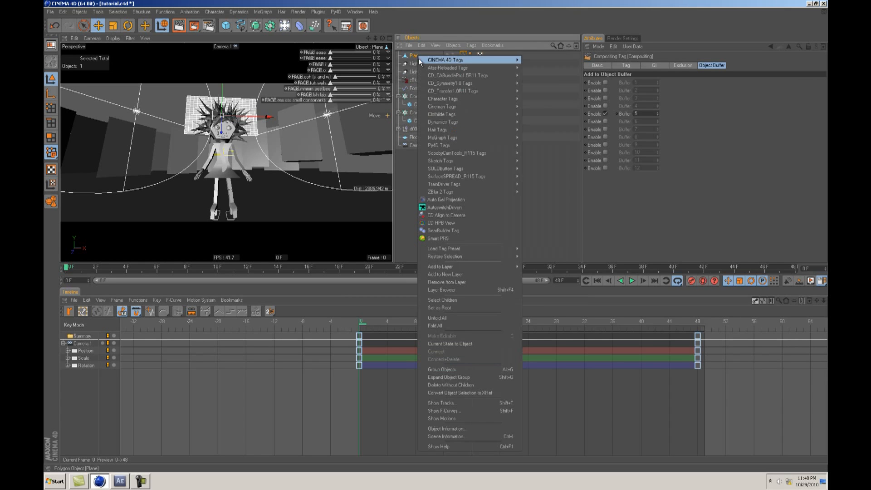
{"action": "mouse_move", "coordinate": [513, 67]}
{"action": "mouse_move", "coordinate": [480, 59]}
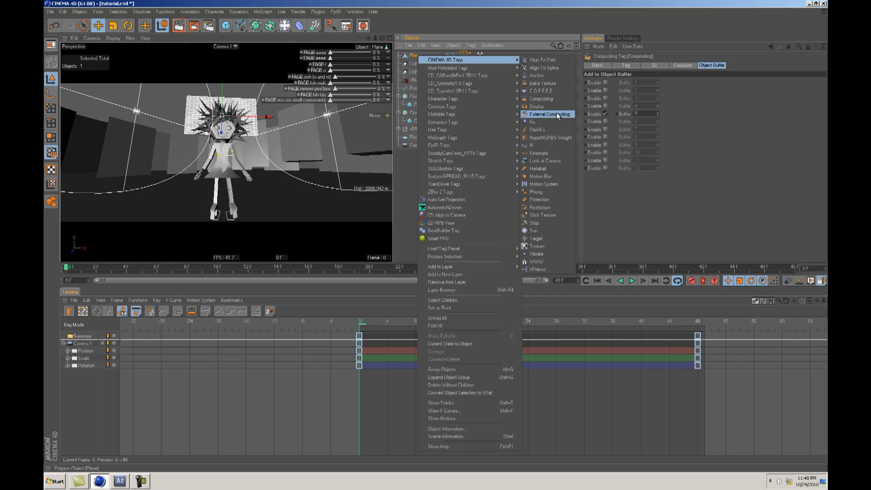
{"action": "left_click", "coordinate": [556, 114]}
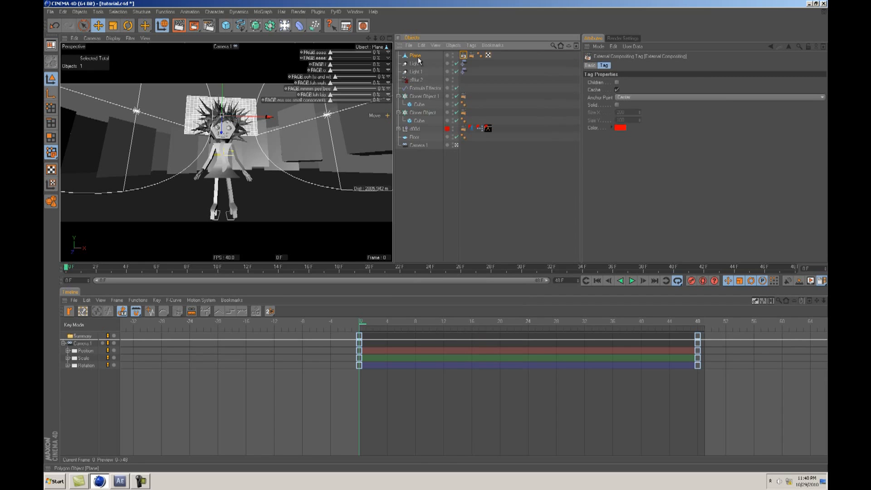
{"action": "left_click", "coordinate": [616, 105]}
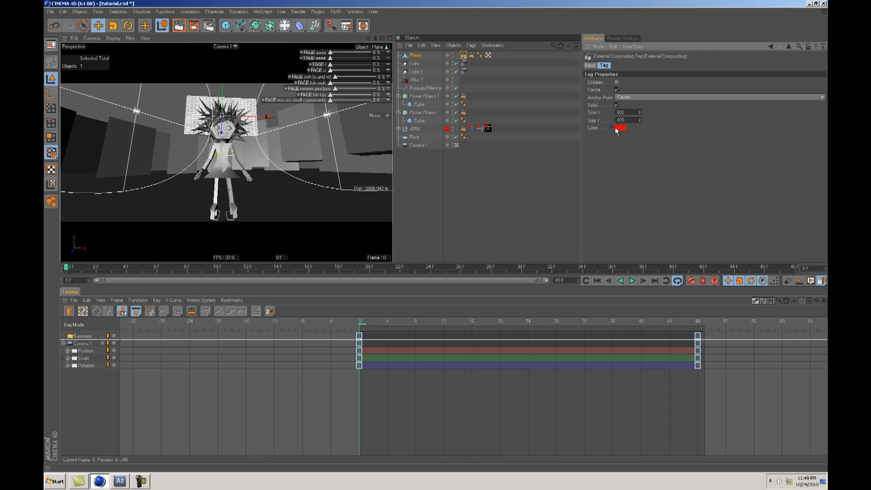
Step: Review the plane's coordinates, basic properties and External Compositing tag settings alongside the compositing project save settings
{"action": "left_click", "coordinate": [415, 55]}
{"action": "left_click", "coordinate": [646, 66]}
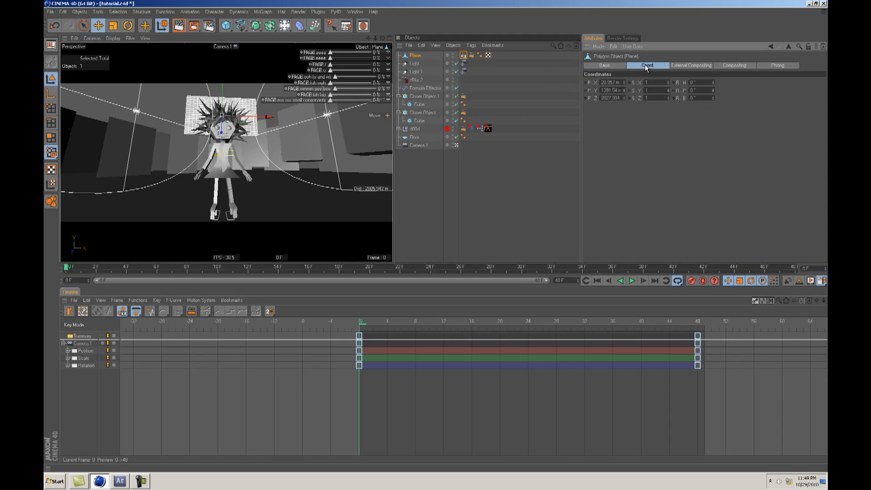
{"action": "left_click", "coordinate": [681, 67]}
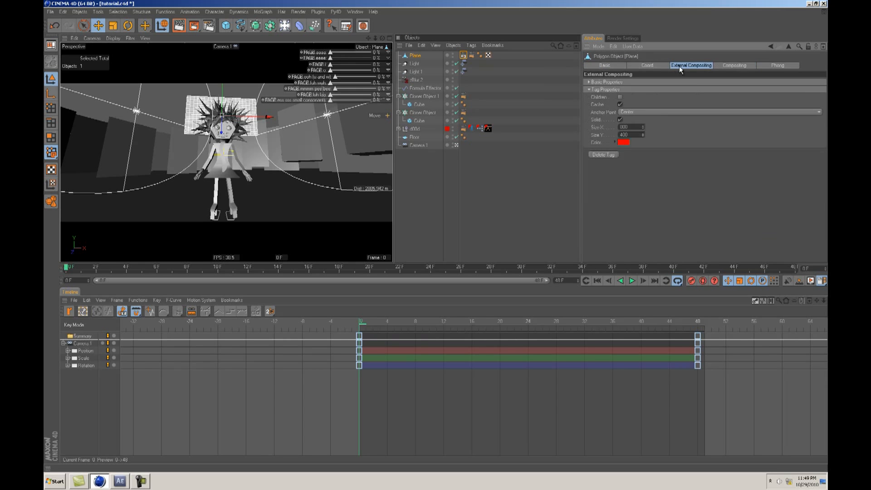
{"action": "left_click", "coordinate": [647, 66]}
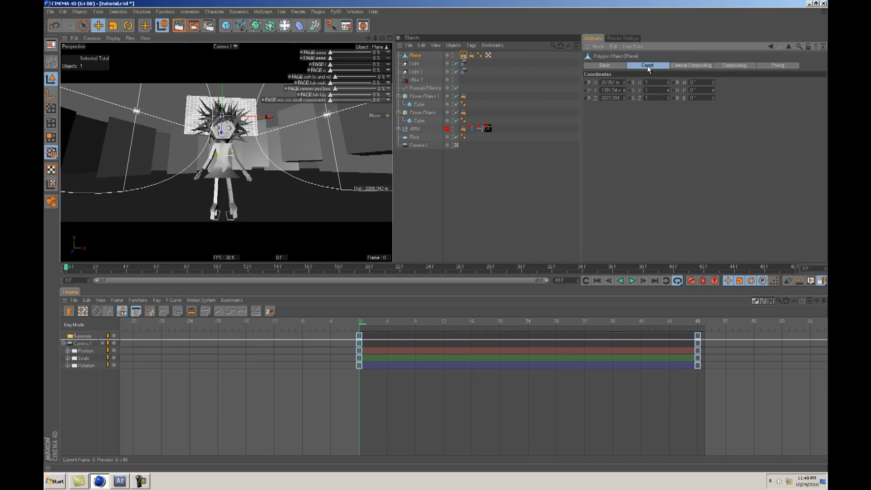
{"action": "left_click", "coordinate": [604, 65]}
{"action": "left_click", "coordinate": [408, 58]}
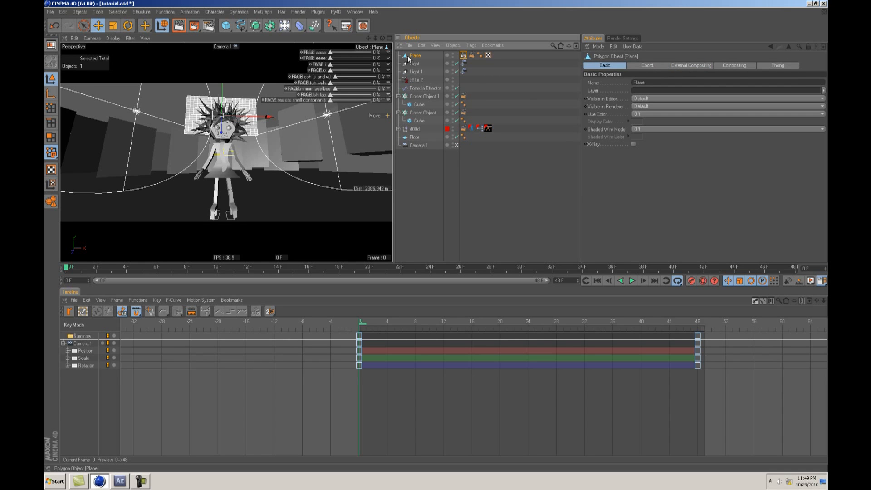
{"action": "left_click", "coordinate": [621, 39]}
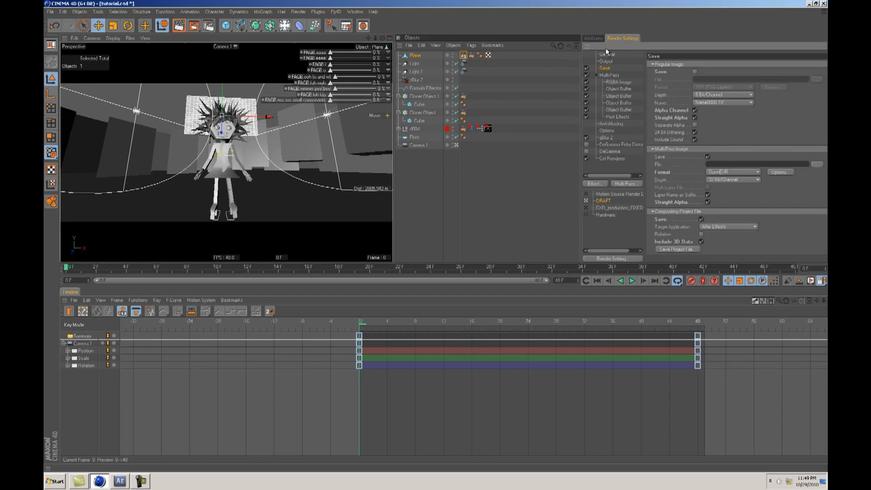
{"action": "left_click", "coordinate": [464, 54]}
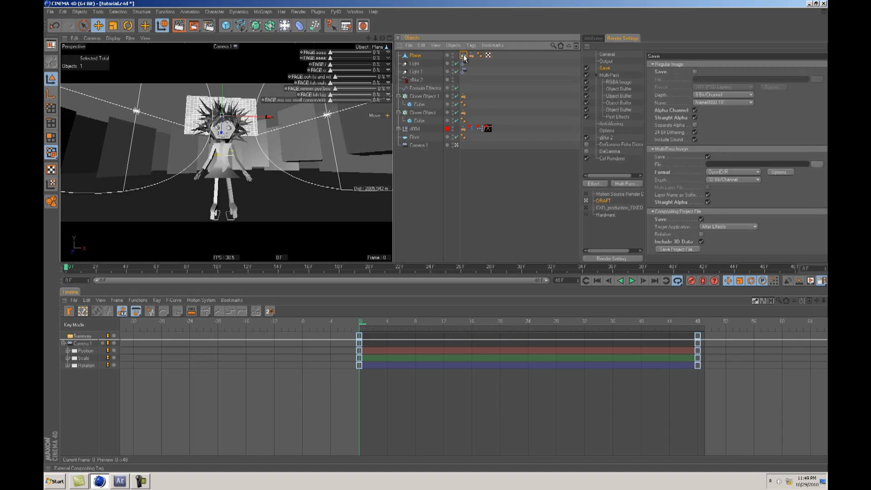
{"action": "left_click", "coordinate": [594, 39]}
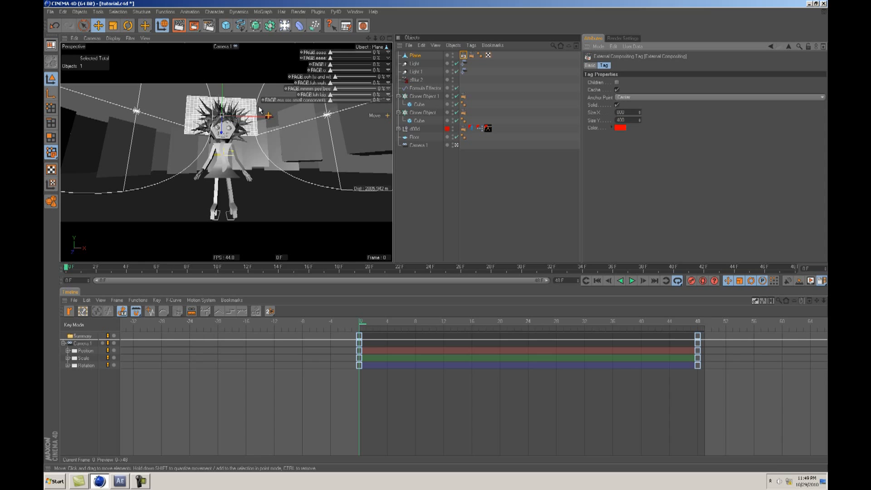
Step: Scrub the opening frames to check the plane during the camera move, return to the first frame and deselect the plane
{"action": "left_click", "coordinate": [520, 146]}
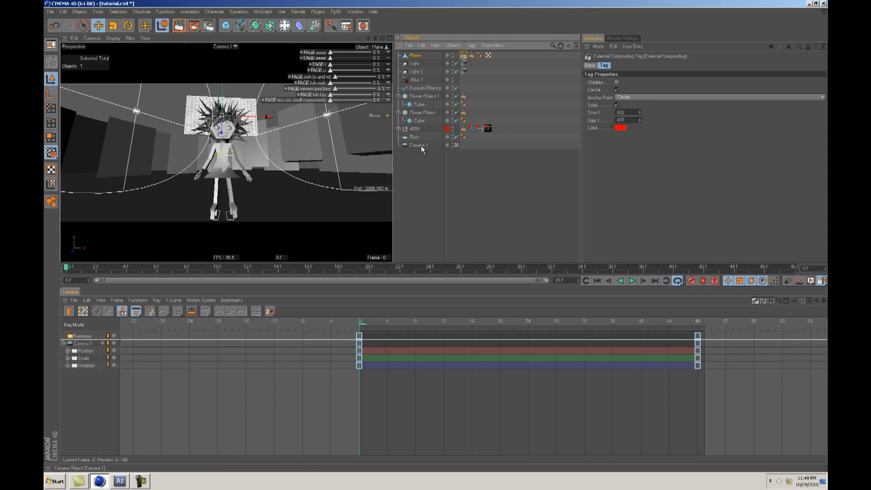
{"action": "left_click", "coordinate": [91, 268]}
{"action": "left_click_drag", "start_coordinate": [91, 268], "coordinate": [65, 285]}
{"action": "left_click", "coordinate": [440, 167]}
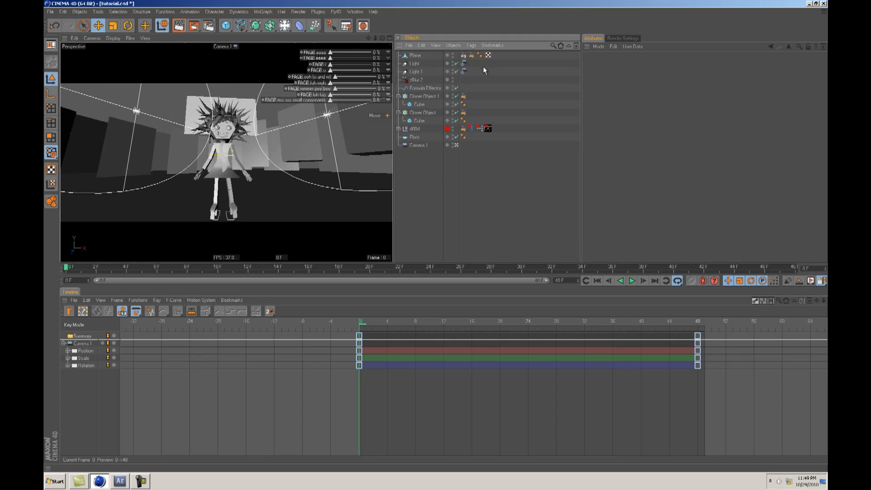
Step: Check the plane's object buffer tag and add a multi-pass Object Buffer with Group ID 5
{"action": "left_click", "coordinate": [472, 56]}
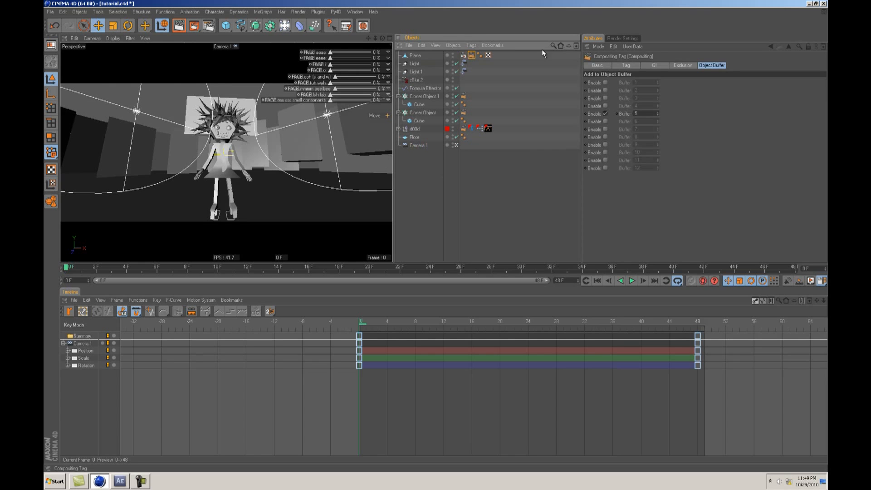
{"action": "left_click", "coordinate": [621, 38]}
{"action": "right_click", "coordinate": [620, 88]}
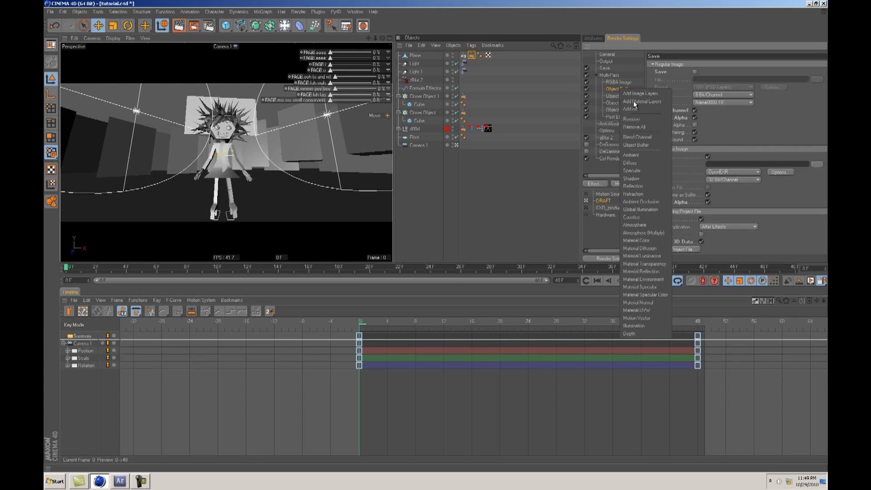
{"action": "left_click", "coordinate": [631, 143]}
{"action": "left_click", "coordinate": [702, 65]}
{"action": "left_click", "coordinate": [702, 65]}
{"action": "left_click", "coordinate": [702, 65]}
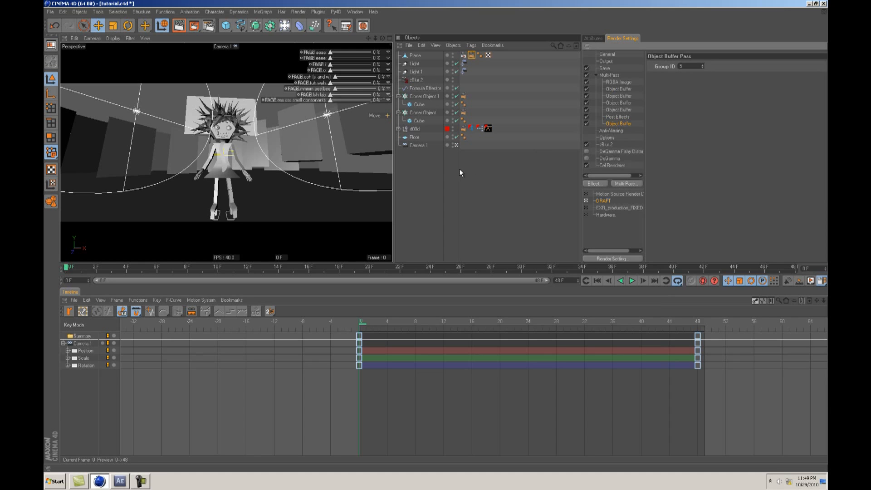
Step: Save the project and run a test render of the active view, dismissing it when checked
{"action": "key", "text": "ctrl+s"}
{"action": "left_click", "coordinate": [179, 26]}
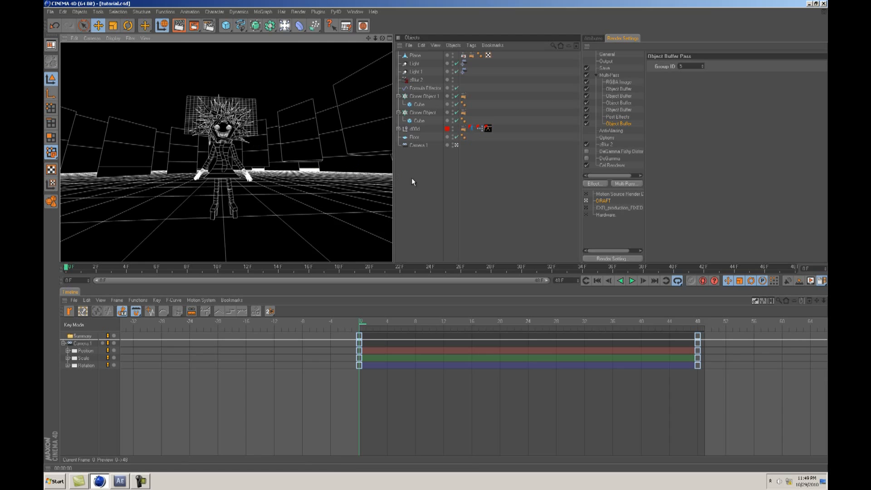
{"action": "left_click", "coordinate": [412, 178]}
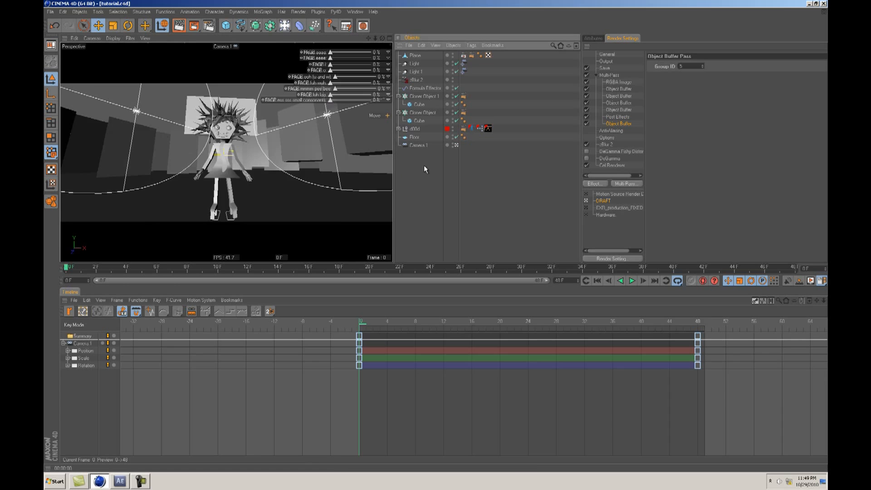
{"action": "left_click", "coordinate": [293, 179]}
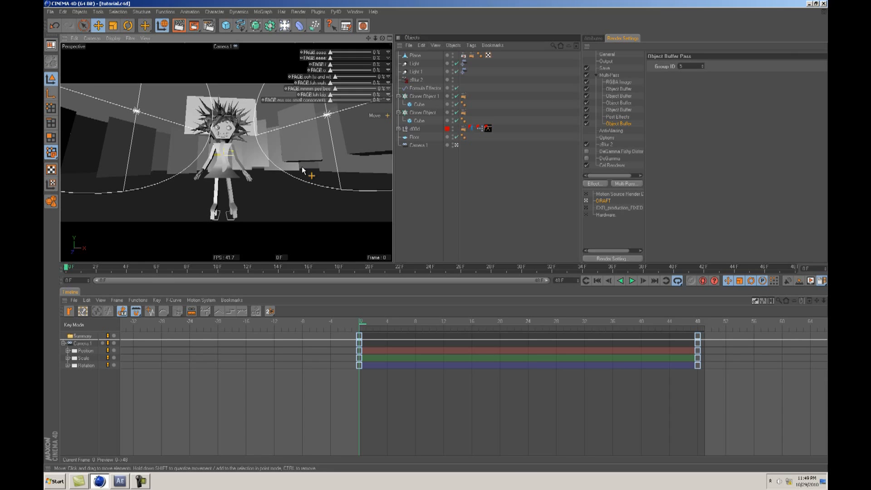
{"action": "left_click", "coordinate": [420, 169]}
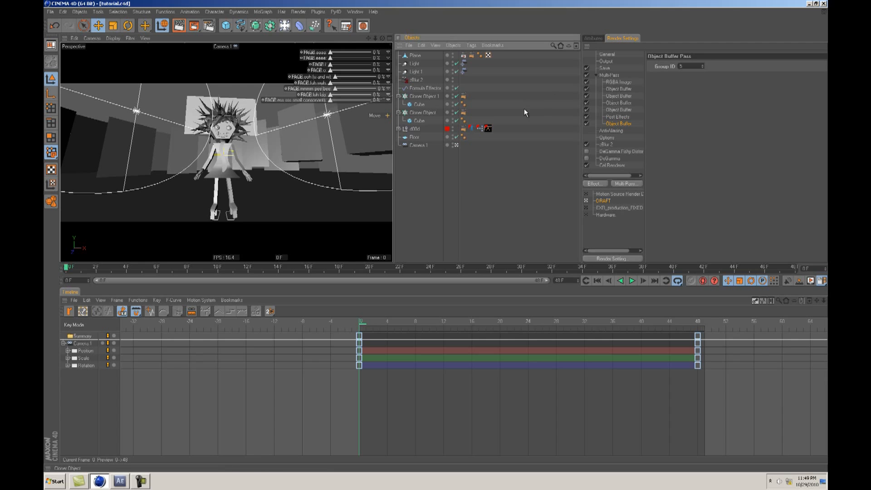
Step: Browse for the multi-pass image save location and create a folder named TUTORIAL inside 3d_Renders
{"action": "left_click", "coordinate": [604, 68]}
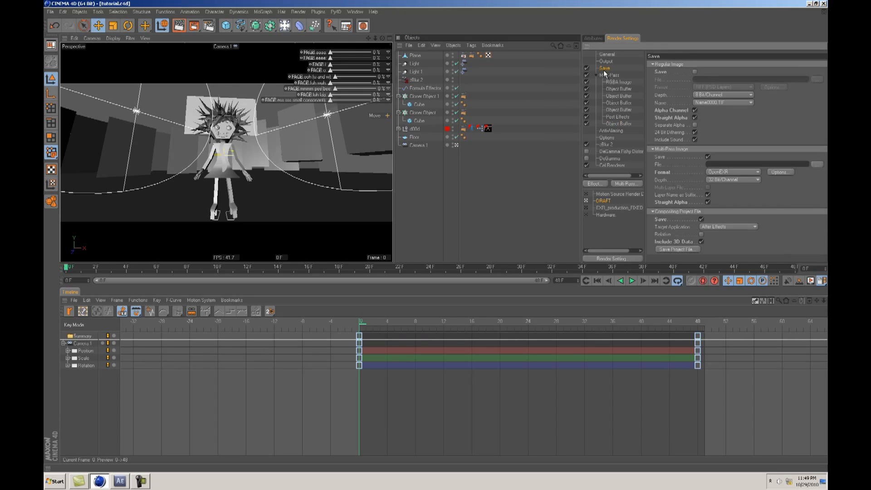
{"action": "left_click", "coordinate": [815, 165]}
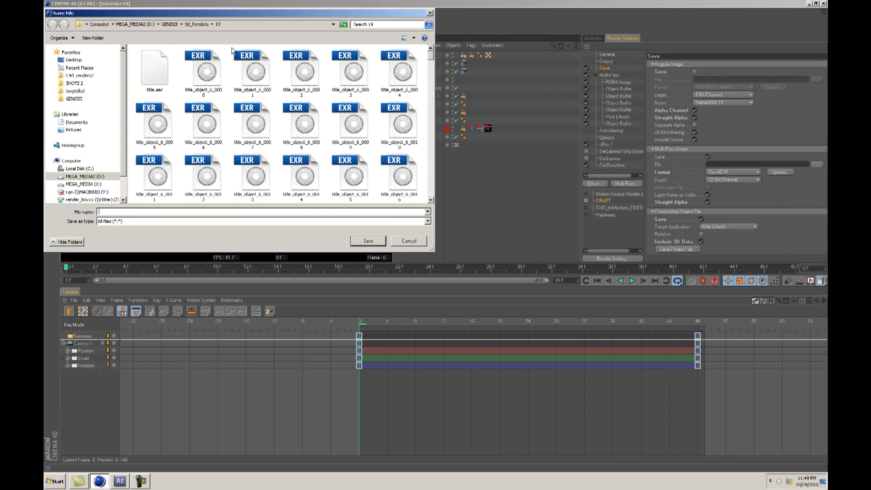
{"action": "left_click", "coordinate": [197, 24]}
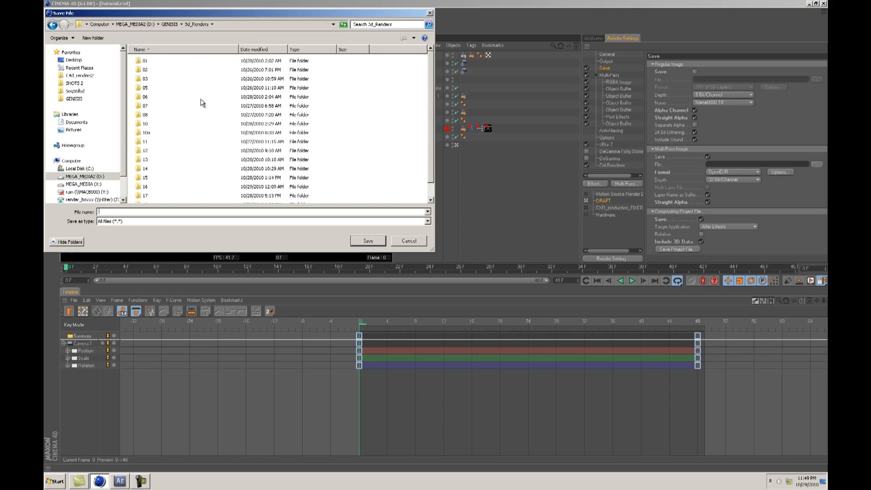
{"action": "right_click", "coordinate": [202, 102]}
{"action": "mouse_move", "coordinate": [226, 188]}
{"action": "left_click", "coordinate": [301, 183]}
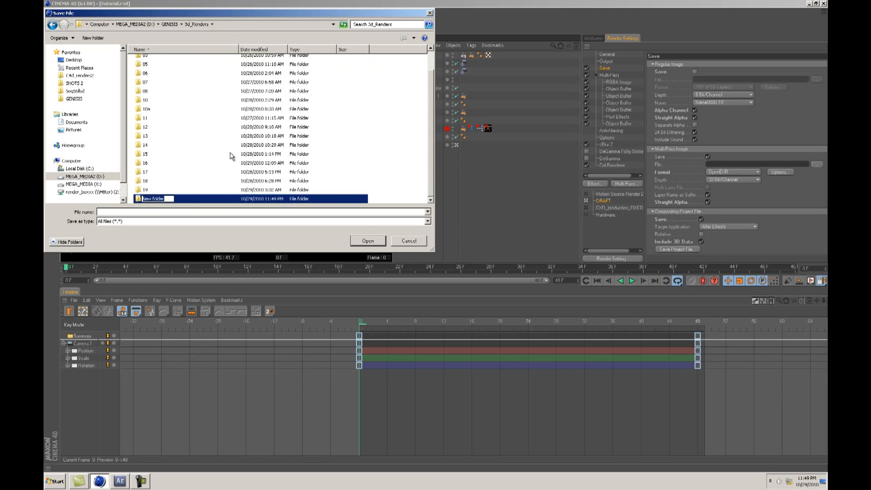
{"action": "type", "text": "TUTORIAL"}
Step: Set the multi-pass output file to Tester inside the TUTORIAL folder
{"action": "left_click", "coordinate": [139, 201]}
{"action": "double_click", "coordinate": [140, 200]}
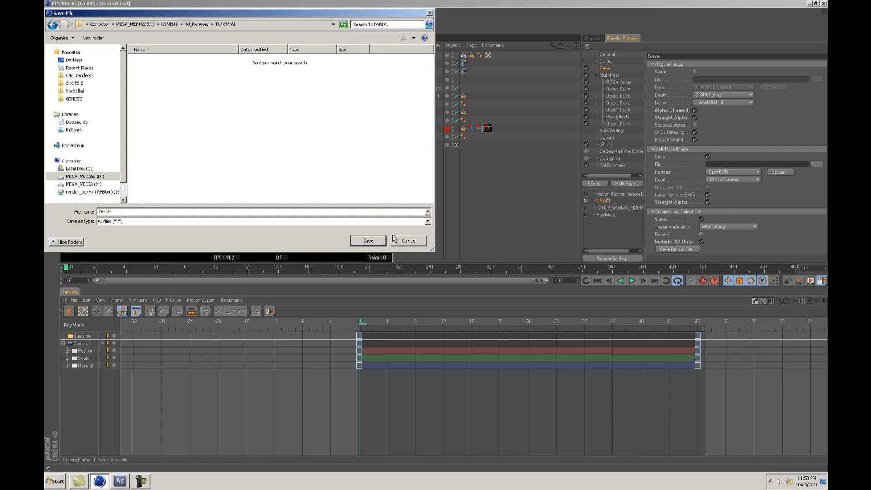
{"action": "key", "text": "Return"}
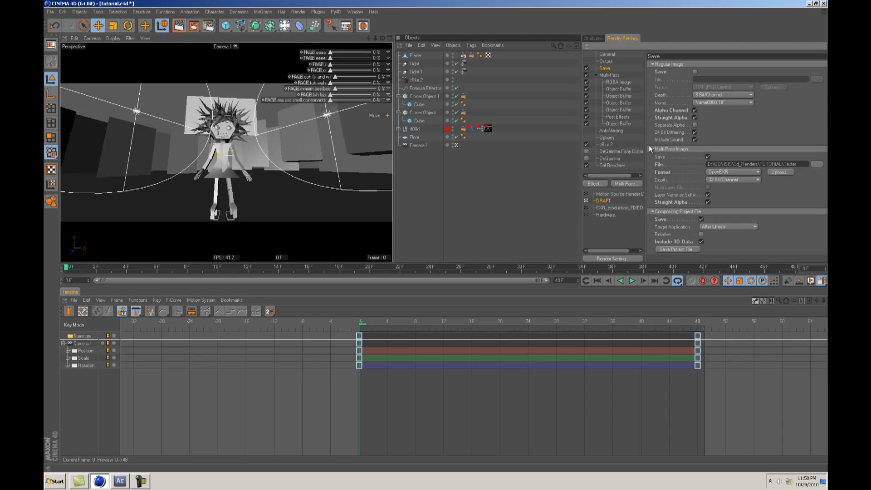
Step: Review the multi-pass object buffers and move the Group ID 5 buffer above the Post Effects pass
{"action": "left_click", "coordinate": [612, 76]}
{"action": "left_click", "coordinate": [619, 90]}
{"action": "left_click", "coordinate": [619, 110]}
{"action": "left_click", "coordinate": [619, 118]}
{"action": "left_click_drag", "start_coordinate": [616, 124], "coordinate": [618, 121]}
{"action": "left_click", "coordinate": [618, 109]}
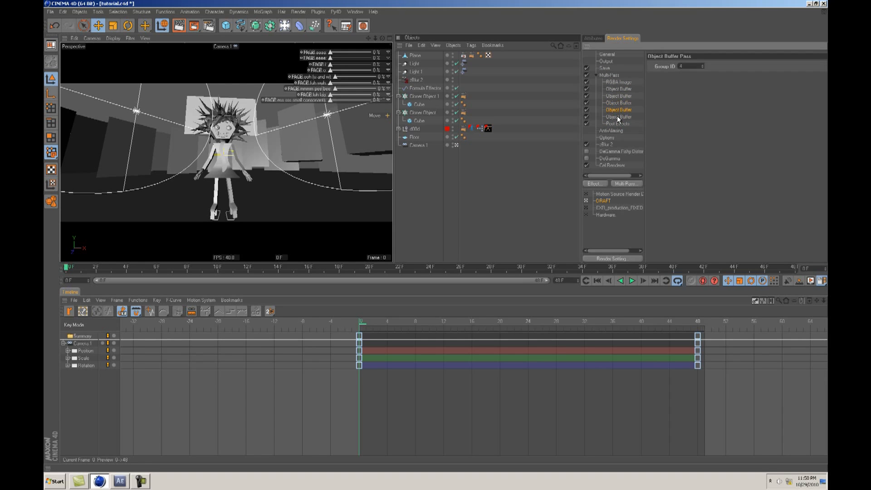
{"action": "left_click", "coordinate": [617, 121]}
Step: Set the anti-aliasing filter to Animation for the render
{"action": "left_click", "coordinate": [611, 132]}
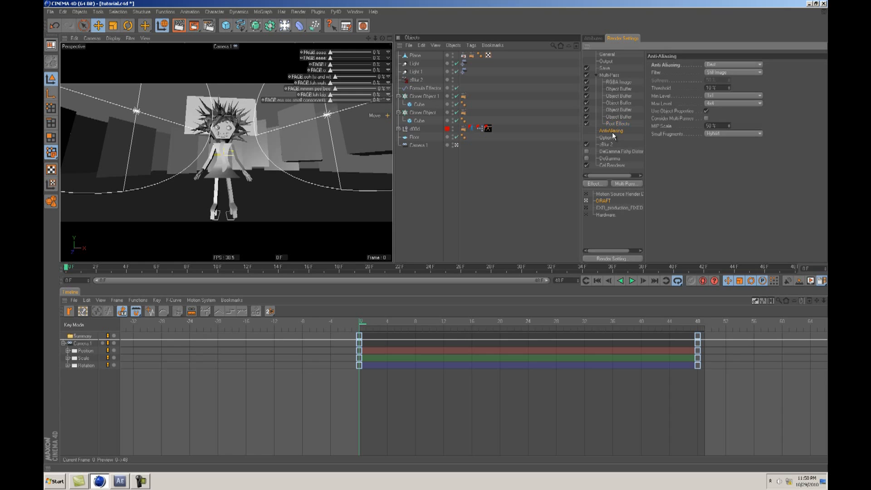
{"action": "left_click", "coordinate": [714, 71]}
{"action": "left_click", "coordinate": [722, 86]}
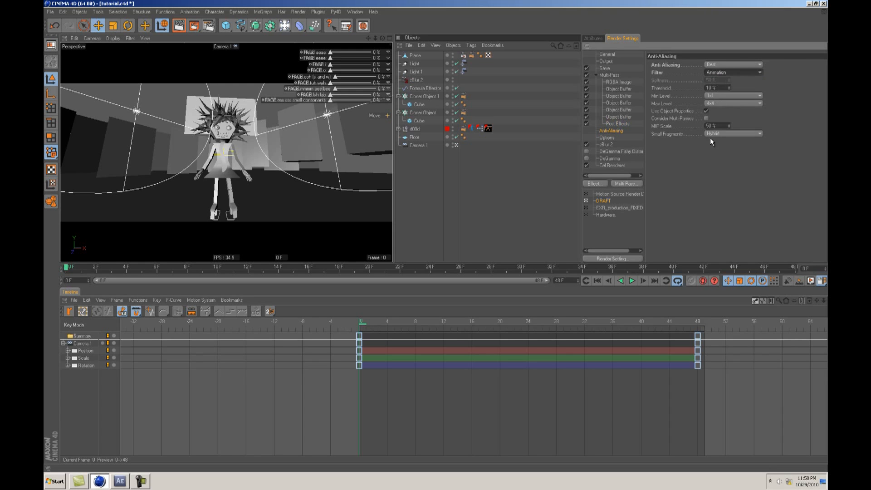
Step: Check the render options and zBlur 2 depth settings, and preview the depth pass with automatic refresh enabled
{"action": "left_click", "coordinate": [603, 138]}
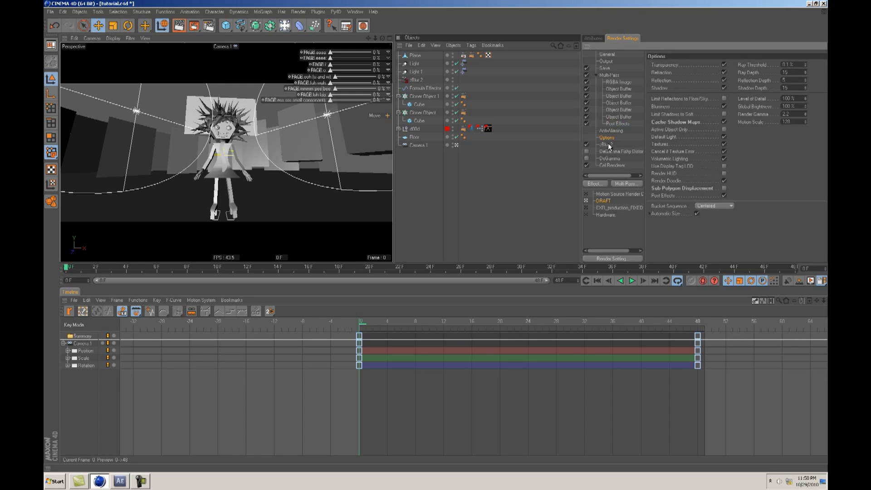
{"action": "left_click", "coordinate": [607, 144]}
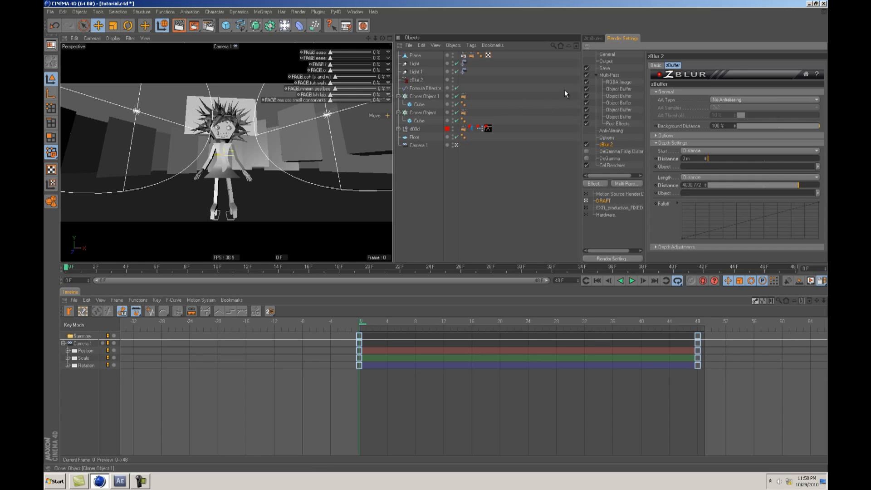
{"action": "left_click", "coordinate": [321, 12]}
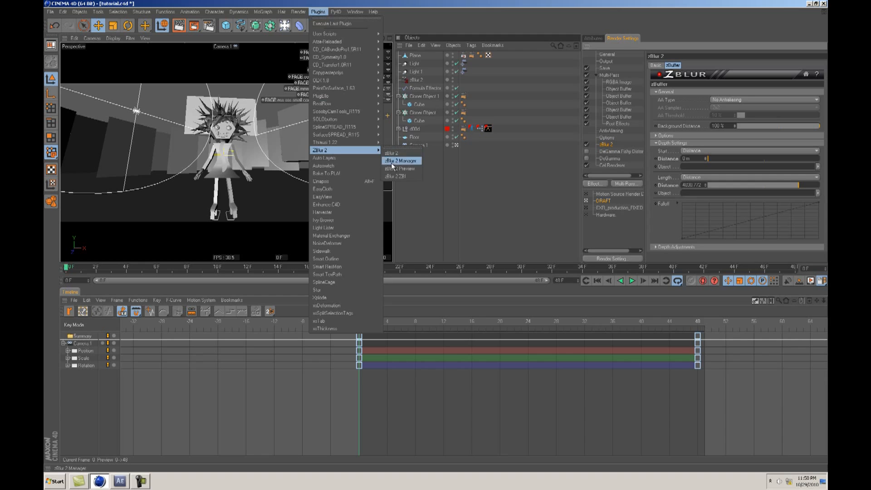
{"action": "left_click", "coordinate": [399, 165]}
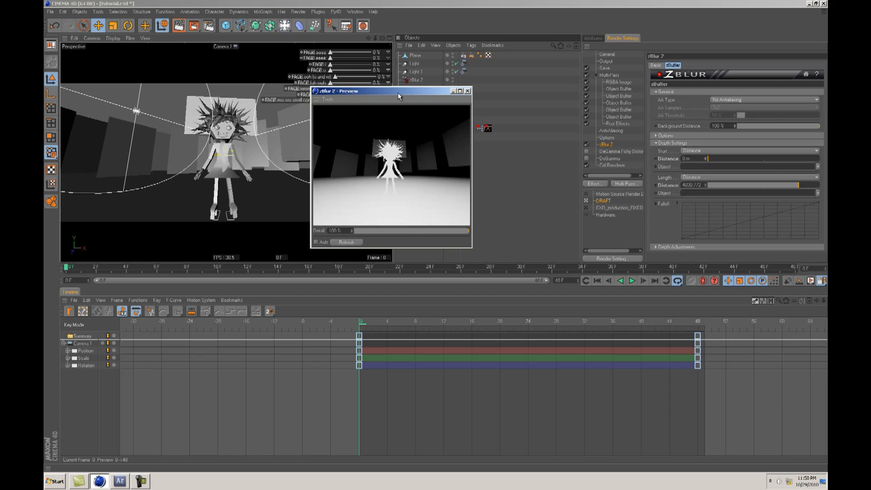
{"action": "left_click_drag", "start_coordinate": [389, 95], "coordinate": [437, 99]}
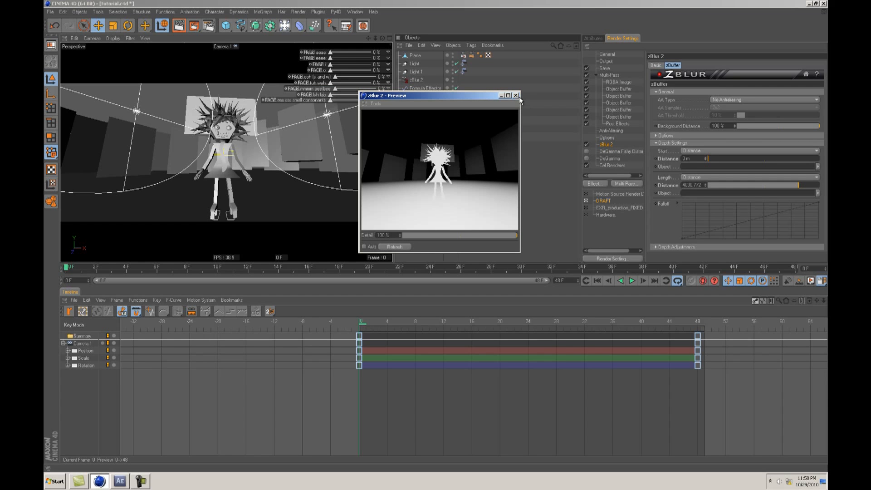
{"action": "left_click", "coordinate": [364, 246]}
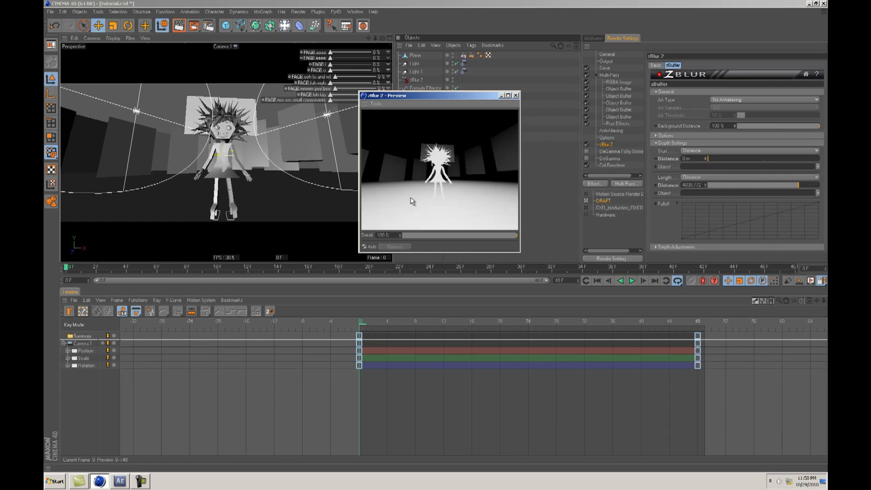
{"action": "left_click", "coordinate": [516, 95]}
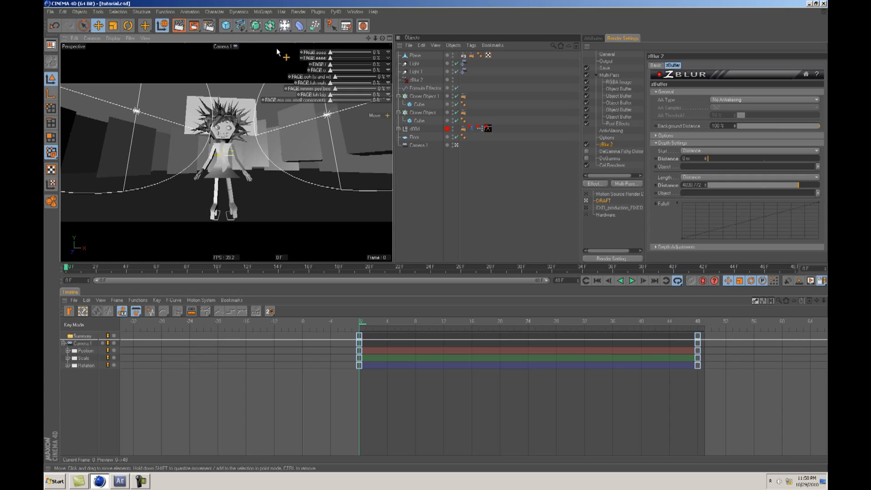
{"action": "left_click", "coordinate": [355, 11]}
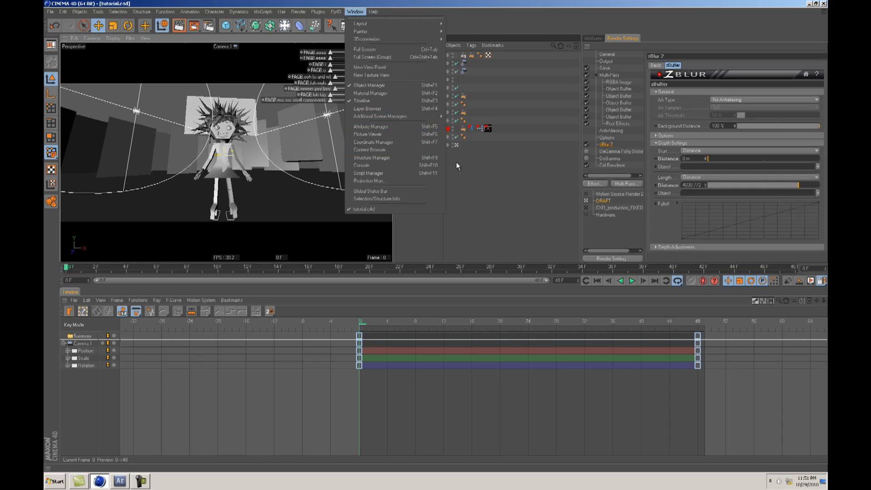
{"action": "left_click", "coordinate": [442, 228]}
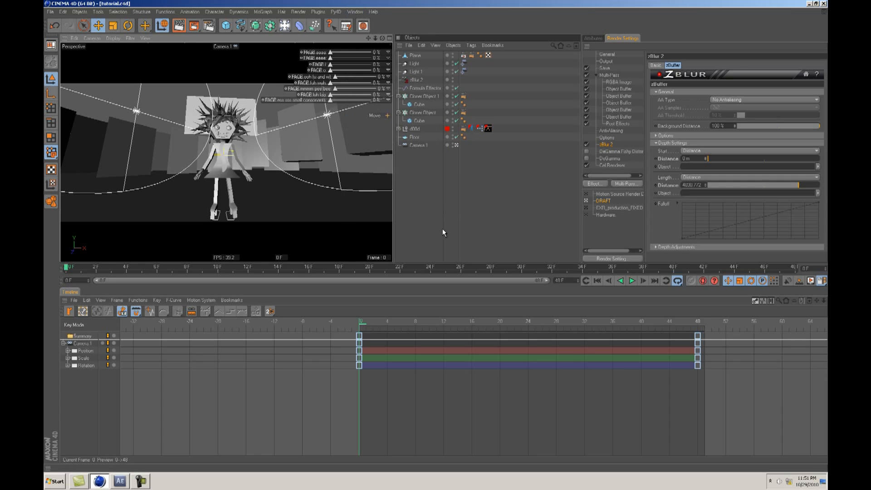
Step: Render the animation to the Picture Viewer and enlarge and reposition its window
{"action": "left_click", "coordinate": [195, 26]}
{"action": "left_click_drag", "start_coordinate": [227, 8], "coordinate": [385, 89]}
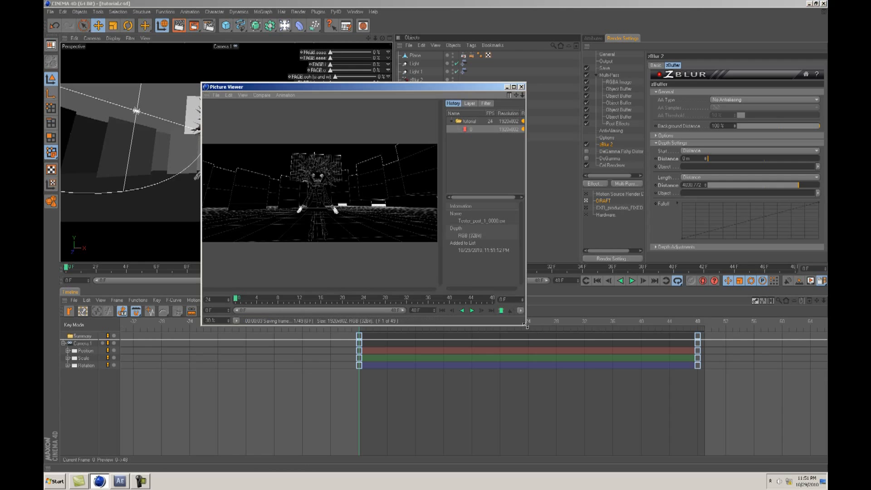
{"action": "left_click_drag", "start_coordinate": [526, 325], "coordinate": [689, 384]}
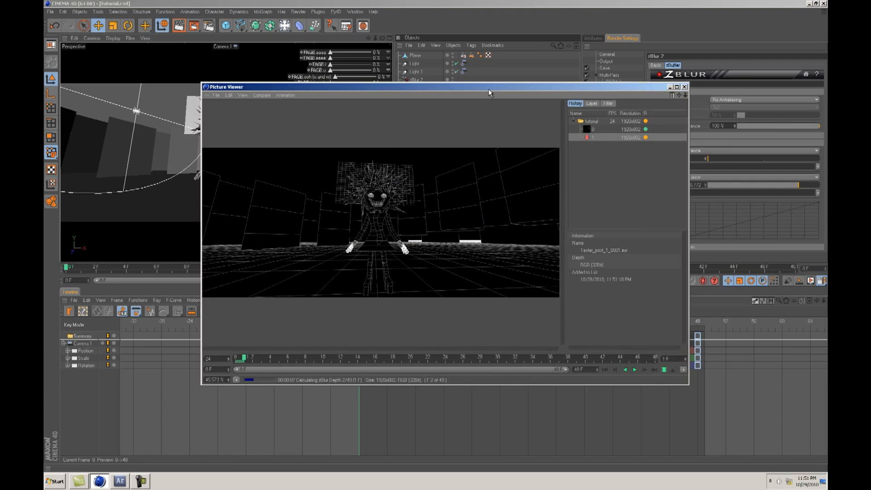
{"action": "left_click_drag", "start_coordinate": [474, 87], "coordinate": [460, 89]}
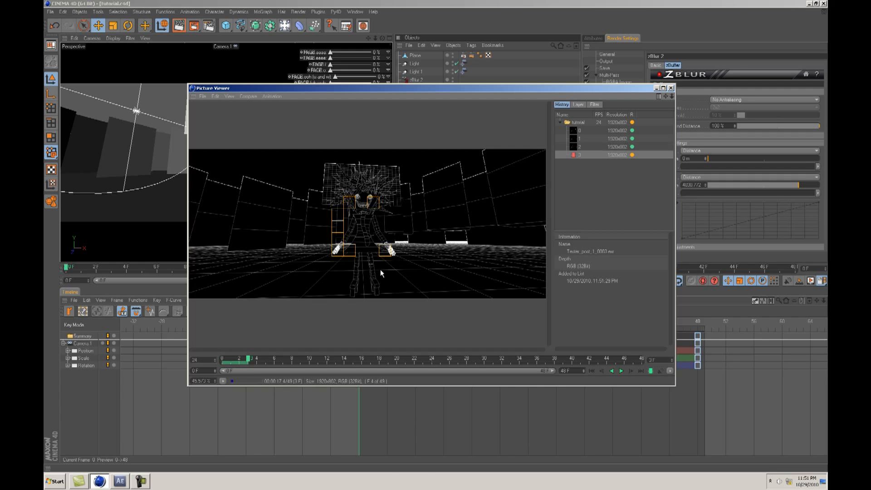
Step: Open Windows Task Manager beside the render and check the CPU usage
{"action": "right_click", "coordinate": [370, 485]}
{"action": "left_click", "coordinate": [386, 461]}
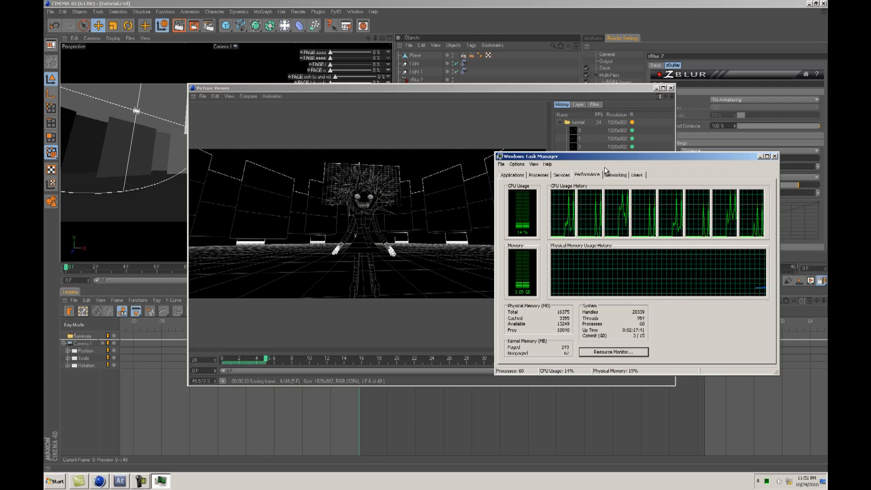
{"action": "left_click_drag", "start_coordinate": [605, 156], "coordinate": [594, 232]}
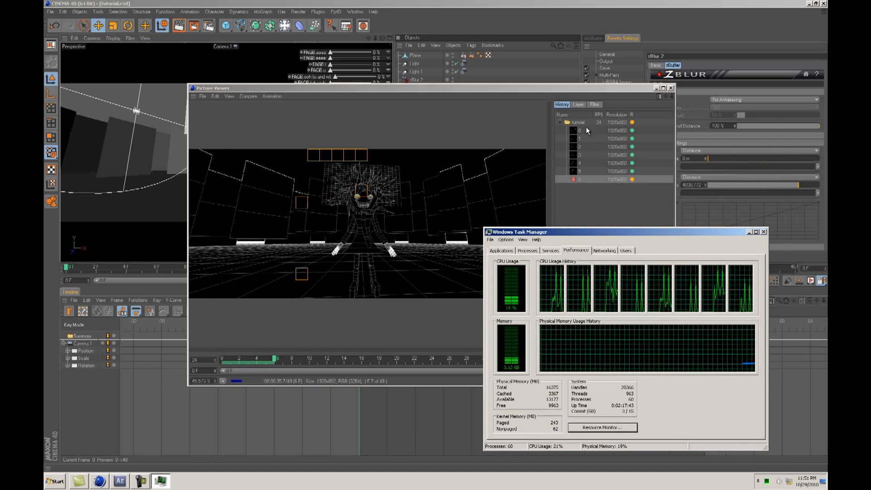
Step: Inspect rendered frame 0 in single-pass mode, stepping through the depth, background, alpha and Object Buffer 1 to 5 passes
{"action": "left_click", "coordinate": [585, 130]}
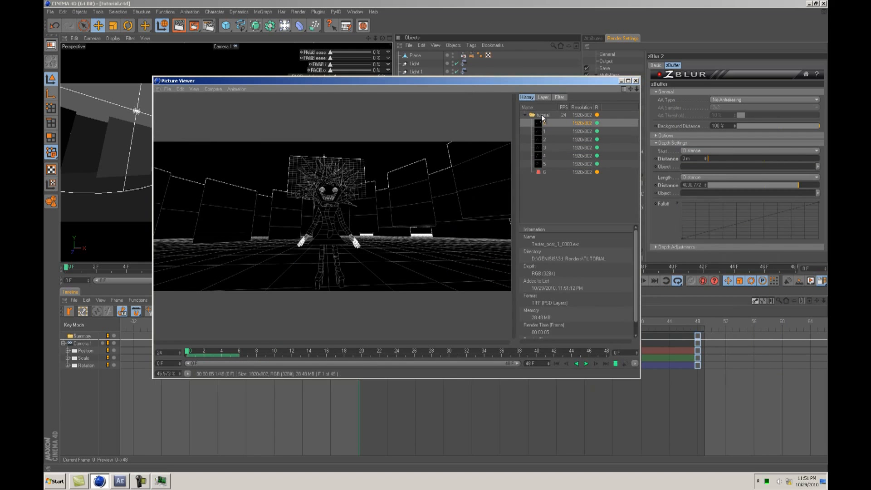
{"action": "left_click", "coordinate": [543, 98]}
{"action": "left_click", "coordinate": [542, 106]}
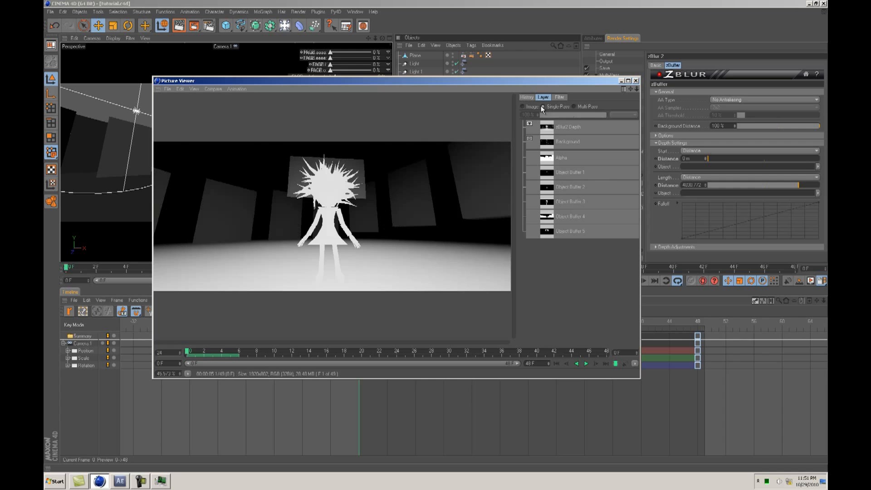
{"action": "left_click", "coordinate": [551, 130]}
{"action": "left_click", "coordinate": [551, 142]}
{"action": "left_click", "coordinate": [551, 157]}
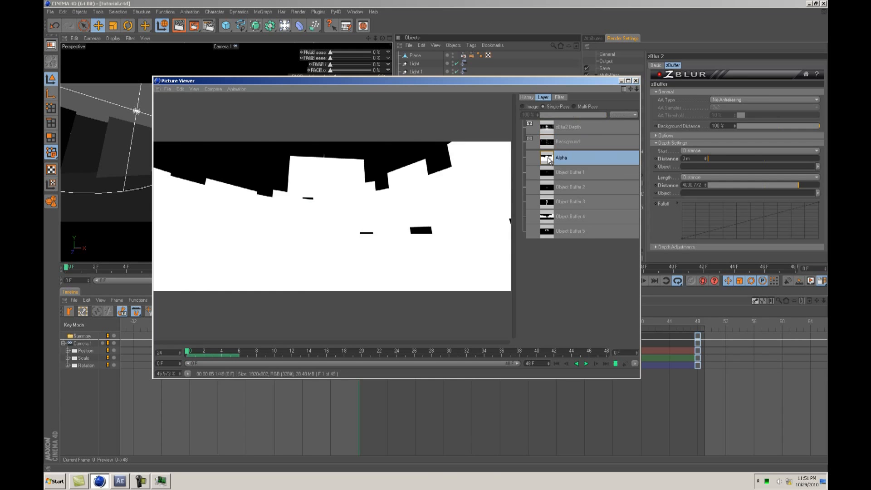
{"action": "left_click", "coordinate": [553, 173]}
{"action": "left_click", "coordinate": [554, 187]}
{"action": "left_click", "coordinate": [552, 201]}
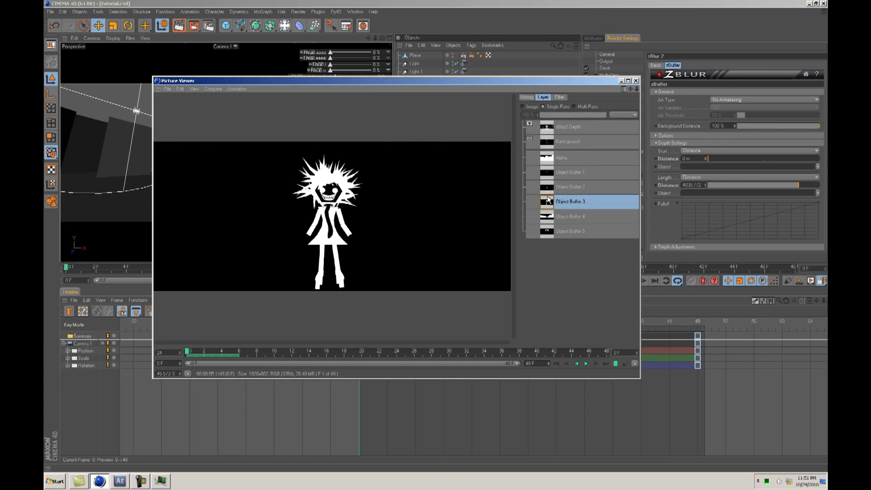
{"action": "left_click", "coordinate": [550, 216]}
{"action": "left_click", "coordinate": [551, 232]}
Step: Recheck the object buffers and alpha in reverse order, and return to the full image and render history
{"action": "left_click", "coordinate": [549, 216]}
{"action": "left_click", "coordinate": [549, 201]}
{"action": "left_click", "coordinate": [547, 187]}
{"action": "left_click", "coordinate": [547, 157]}
{"action": "left_click", "coordinate": [522, 107]}
{"action": "left_click", "coordinate": [526, 97]}
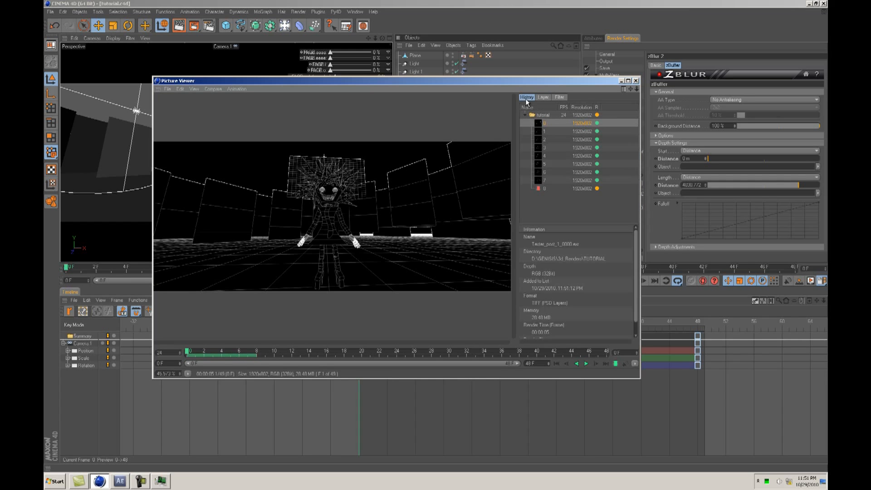
Step: Move the Picture Viewer window higher and switch to After Effects with the tutorial project
{"action": "left_click_drag", "start_coordinate": [492, 82], "coordinate": [503, 62]}
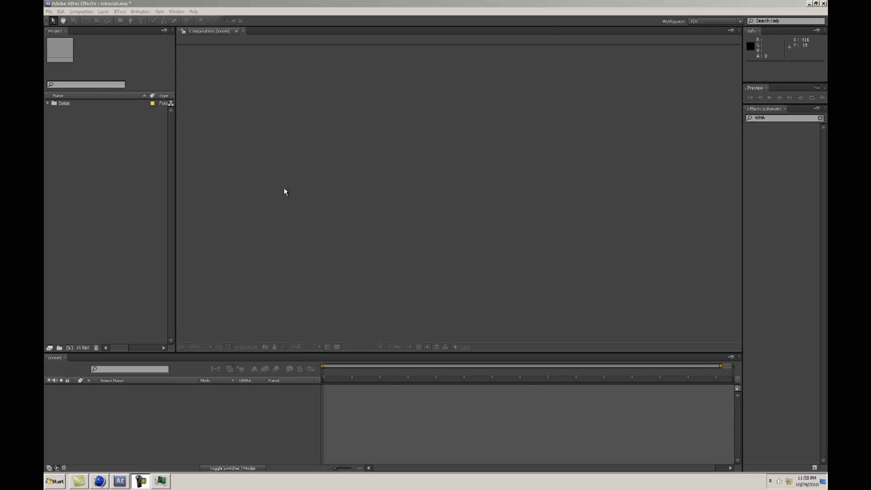
{"action": "left_click", "coordinate": [126, 169]}
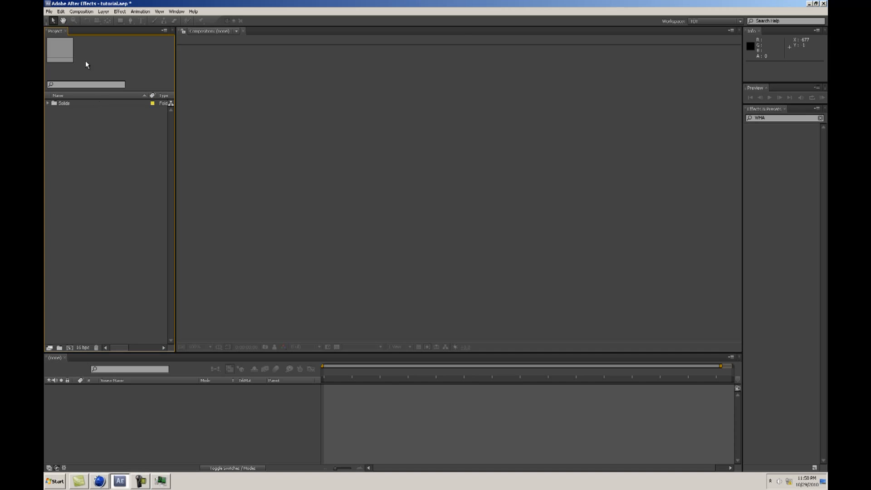
{"action": "left_click", "coordinate": [50, 12]}
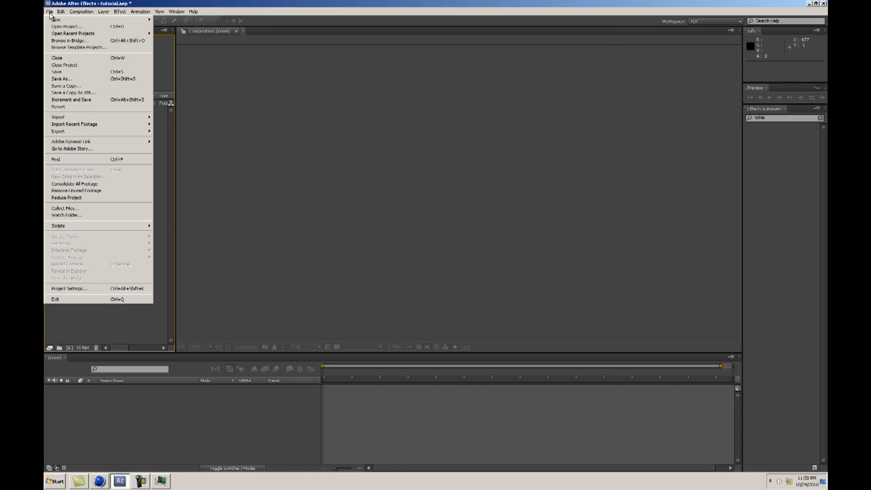
{"action": "mouse_move", "coordinate": [87, 118]}
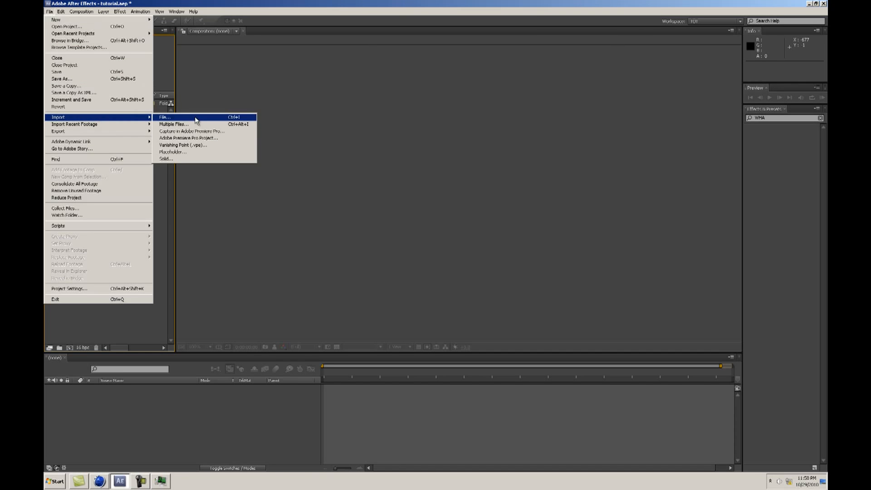
{"action": "left_click", "coordinate": [331, 109]}
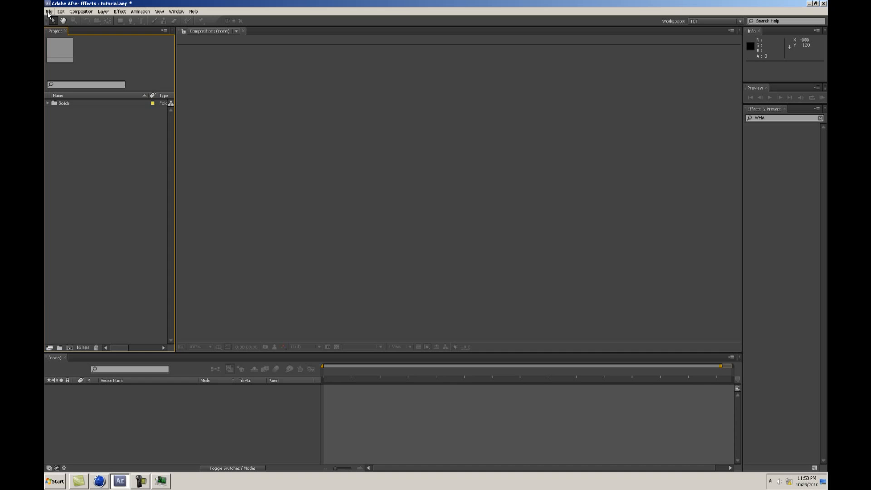
Step: Import the CINEMA 4D composition file Tester.aec from the TUTORIAL folder into the project
{"action": "left_click", "coordinate": [49, 13]}
{"action": "mouse_move", "coordinate": [78, 120]}
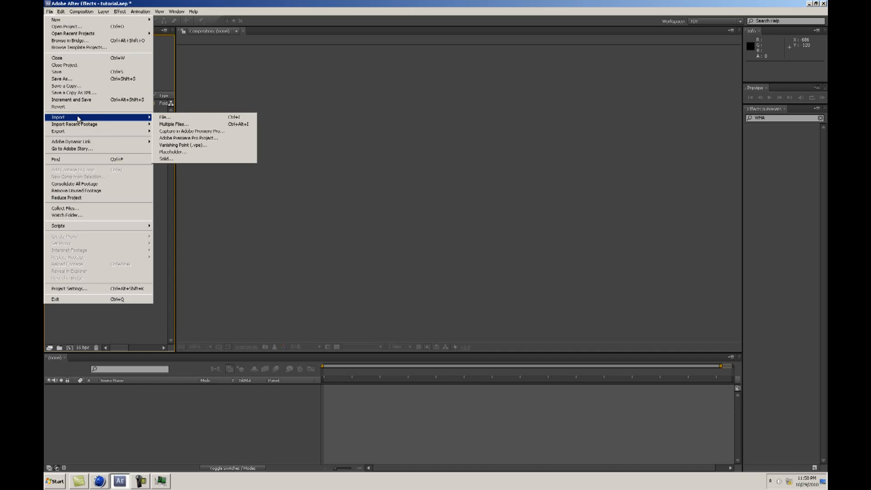
{"action": "left_click", "coordinate": [165, 117]}
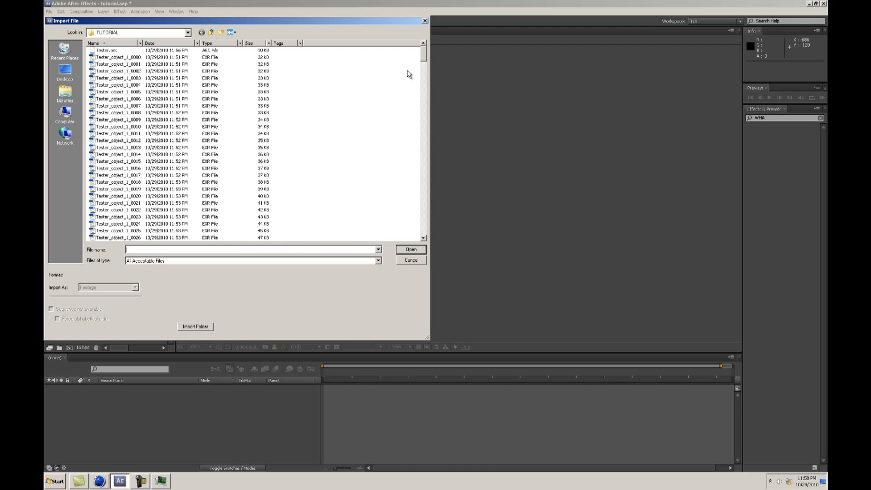
{"action": "left_click_drag", "start_coordinate": [425, 57], "coordinate": [404, 58]}
{"action": "left_click", "coordinate": [132, 58]}
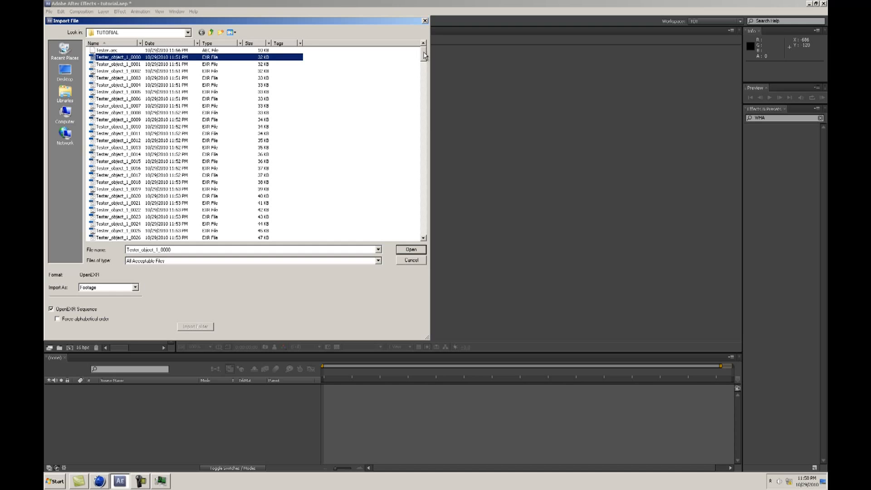
{"action": "mouse_move", "coordinate": [424, 59]}
{"action": "left_mouse_down"}
{"action": "mouse_move", "coordinate": [422, 258]}
{"action": "mouse_move", "coordinate": [418, 49]}
{"action": "left_mouse_up"}
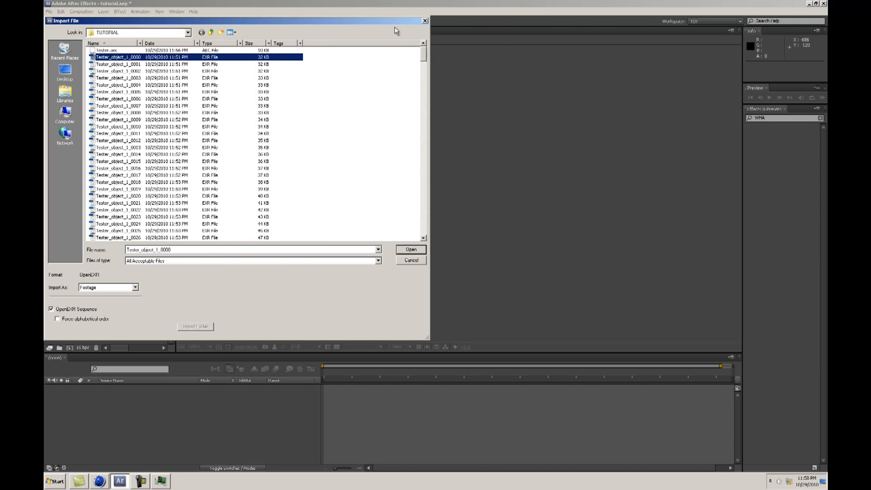
{"action": "left_click", "coordinate": [106, 51]}
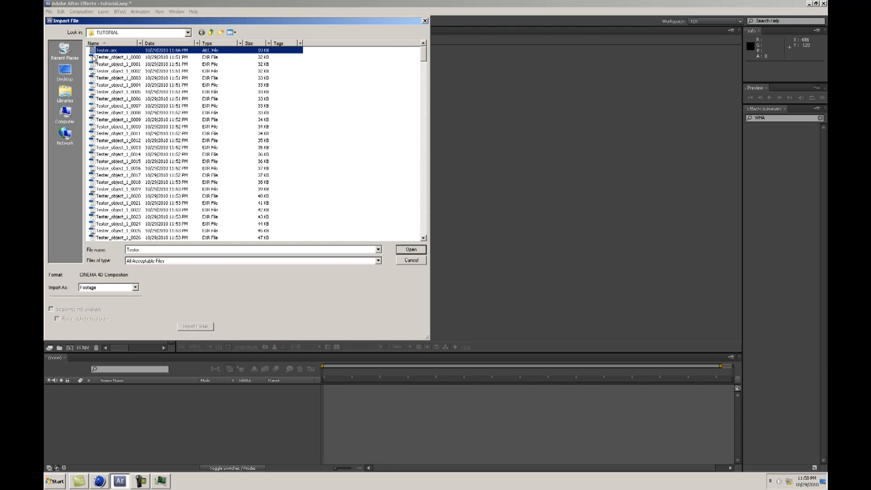
{"action": "left_click", "coordinate": [411, 250]}
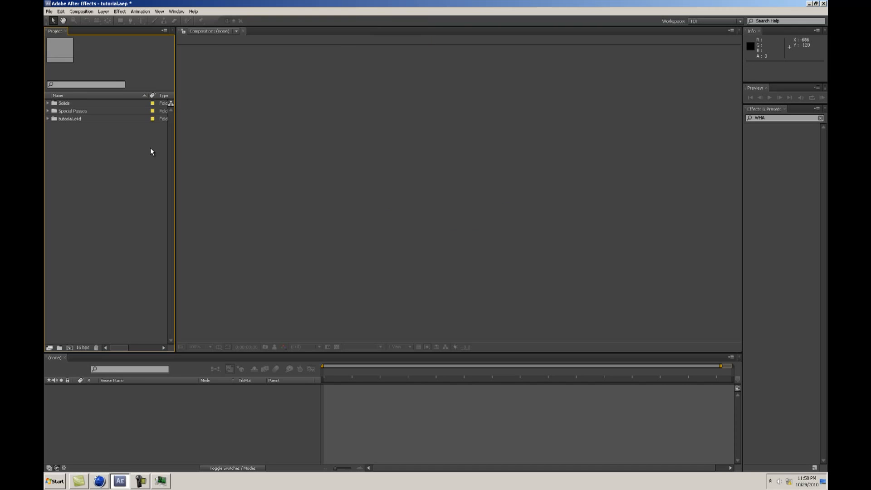
Step: Open the tutorial.c4d composition from its imported folder and hide the Tester_post_1 depth layer
{"action": "left_click", "coordinate": [47, 119]}
{"action": "double_click", "coordinate": [63, 134]}
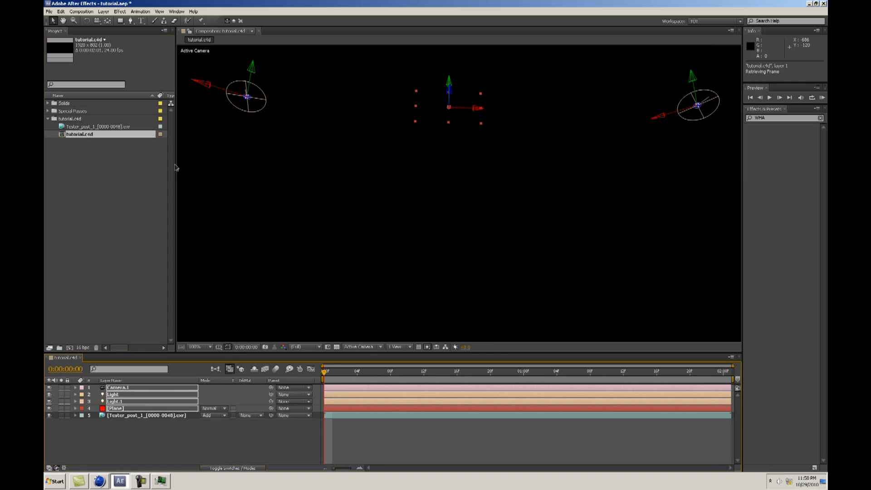
{"action": "left_click", "coordinate": [401, 435]}
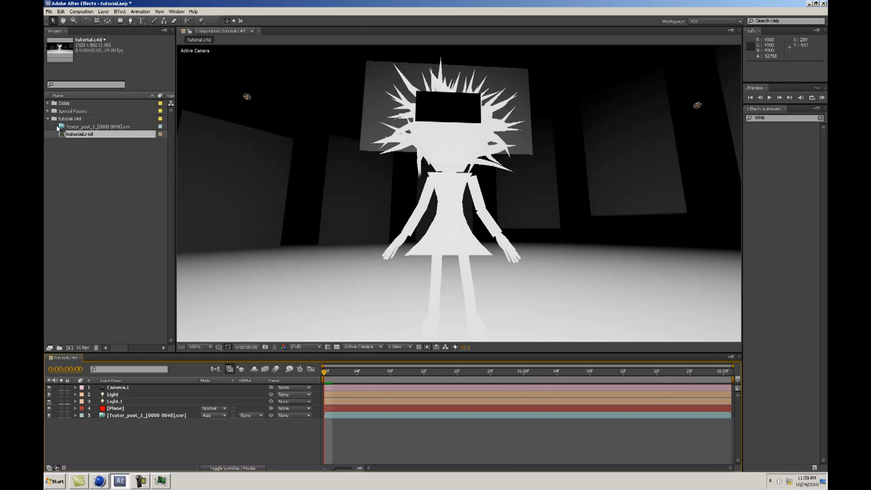
{"action": "left_click", "coordinate": [49, 415]}
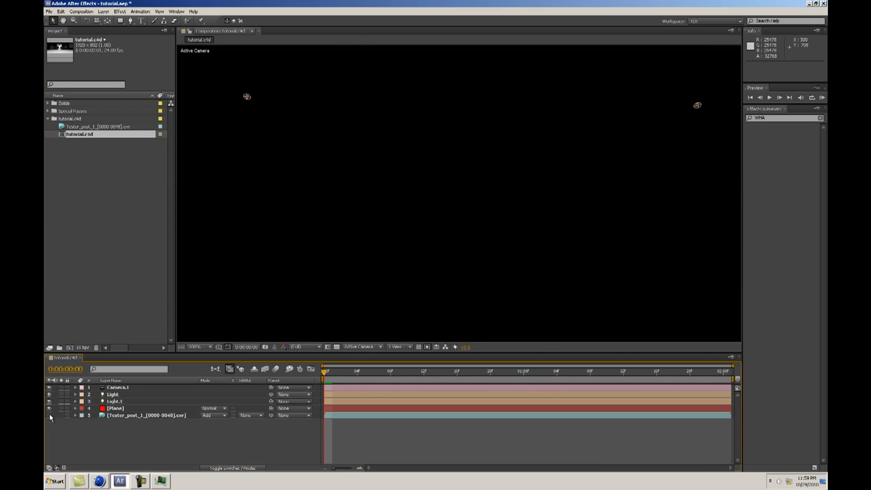
Step: Add the Tester_rgba and Tester_object_1 image sequences from the Special Passes folder to the top of the composition
{"action": "left_click", "coordinate": [47, 110]}
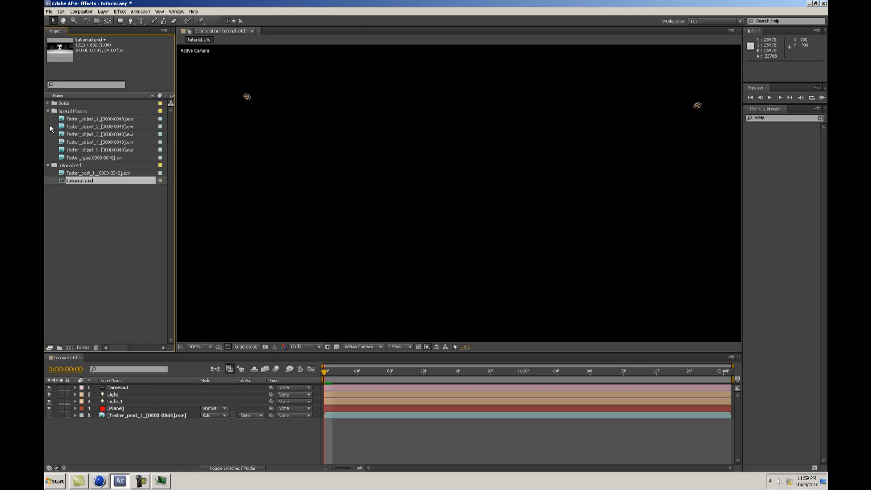
{"action": "left_click", "coordinate": [83, 158]}
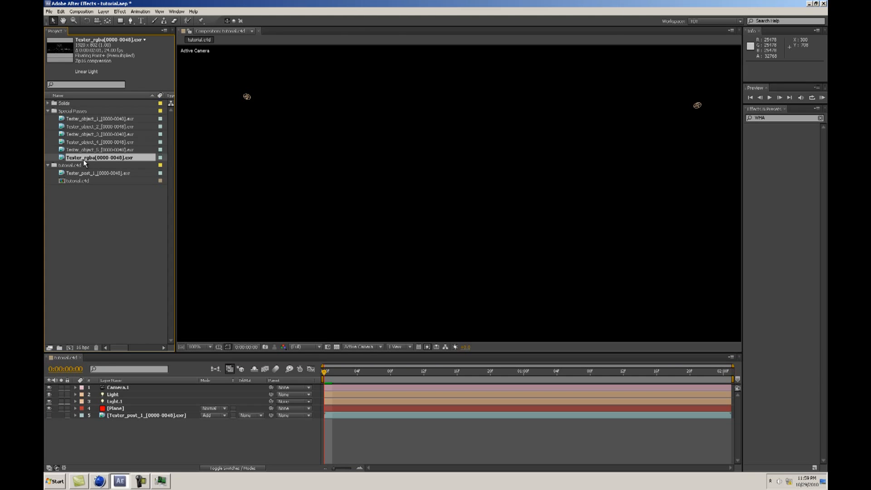
{"action": "key", "text": "ctrl+slash"}
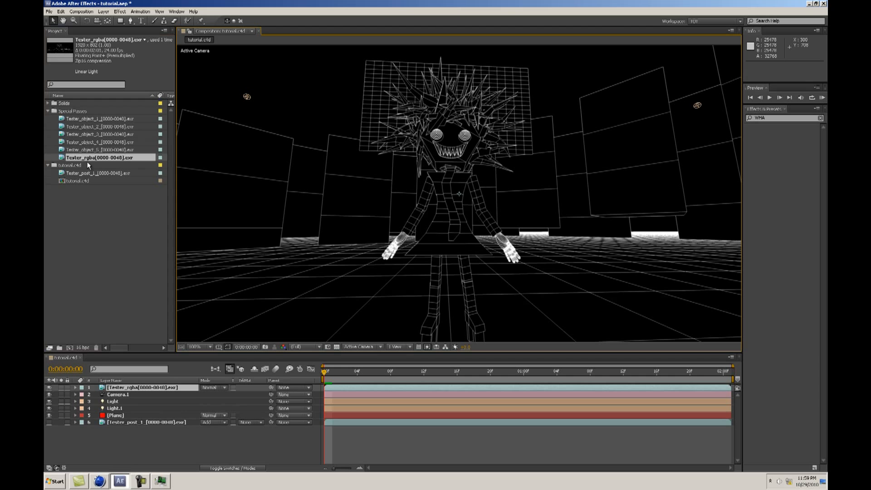
{"action": "left_click_drag", "start_coordinate": [362, 372], "coordinate": [295, 374]}
{"action": "left_click", "coordinate": [145, 442]}
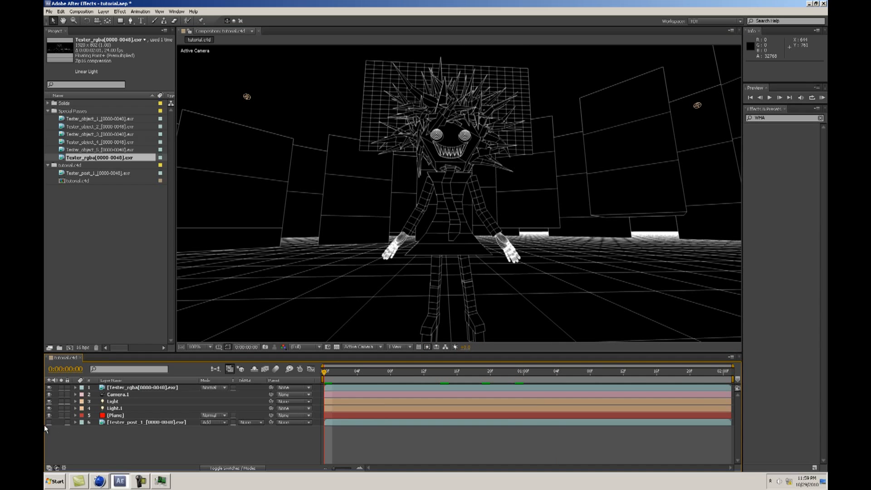
{"action": "left_click", "coordinate": [86, 119]}
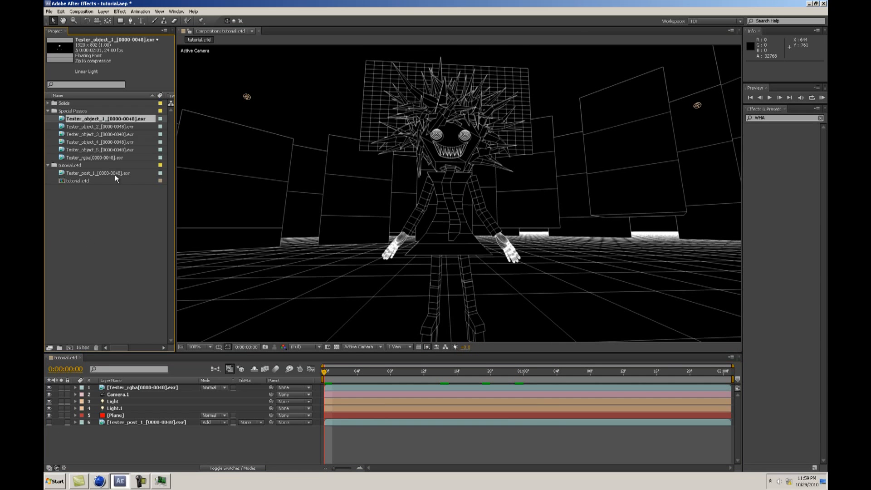
{"action": "key", "text": "ctrl+/"}
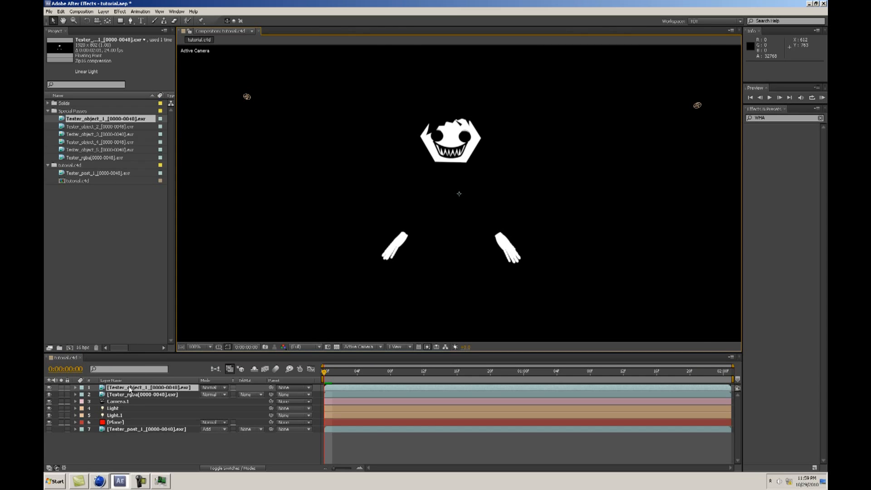
Step: Try the Add blending mode on the Tester_object_1 layer and return it to Normal
{"action": "left_click", "coordinate": [208, 387]}
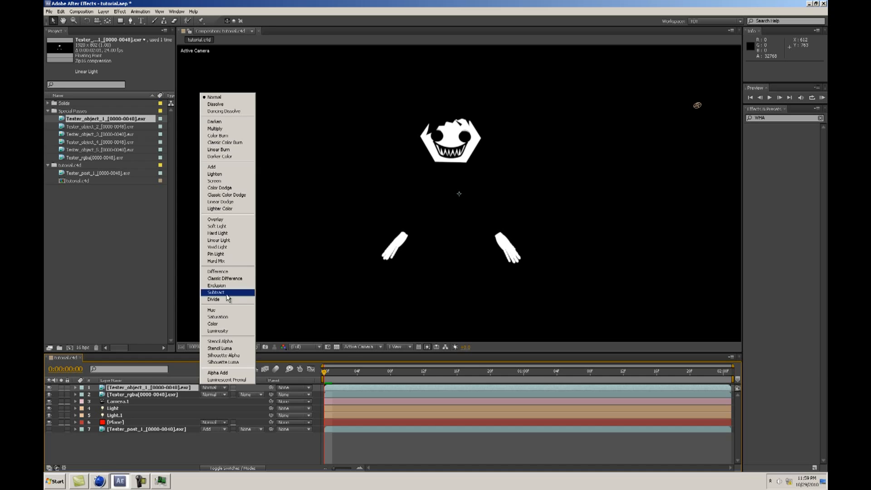
{"action": "left_click", "coordinate": [210, 167]}
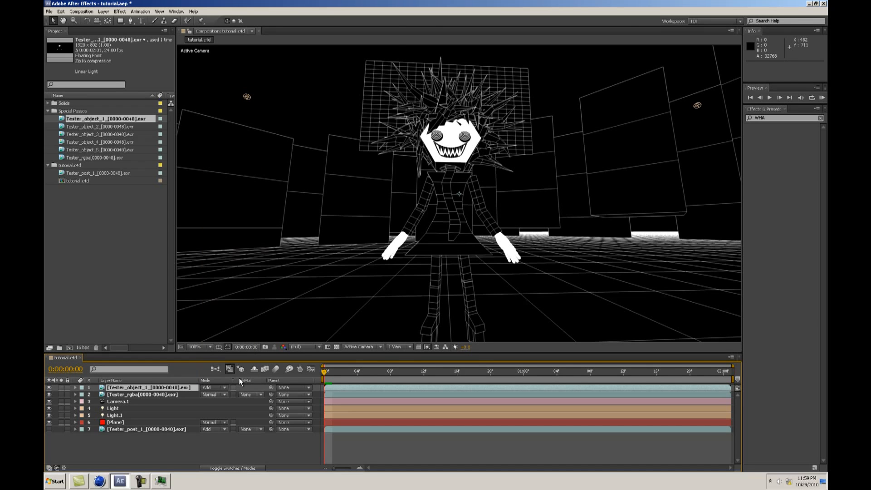
{"action": "left_click", "coordinate": [214, 387]}
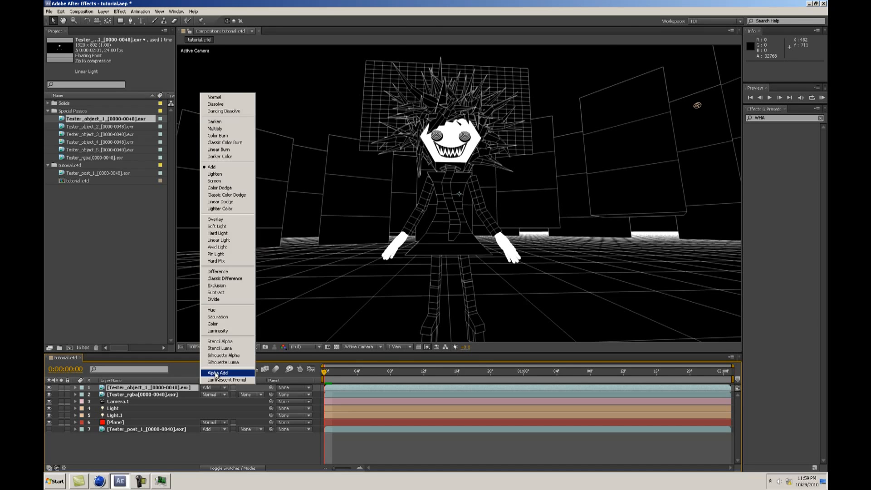
{"action": "left_click", "coordinate": [213, 98]}
Step: Create a white solid at composition size
{"action": "key", "text": "ctrl+y"}
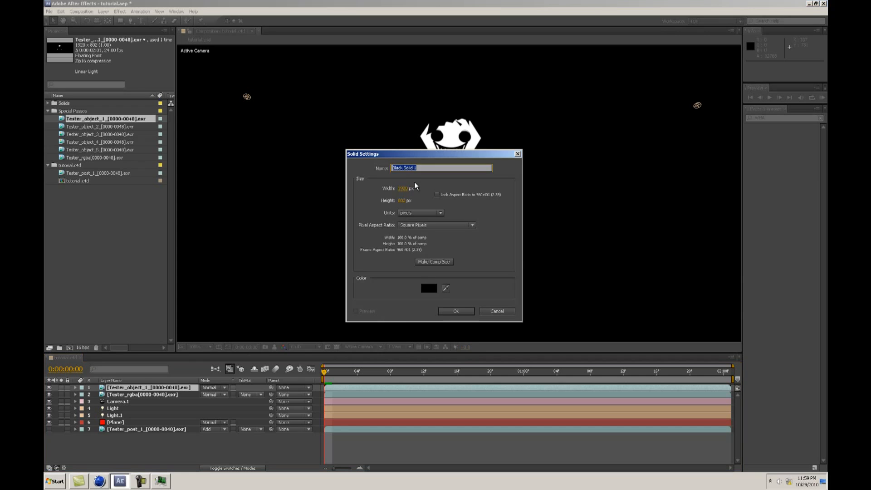
{"action": "left_click", "coordinate": [432, 289]}
{"action": "left_click", "coordinate": [612, 320]}
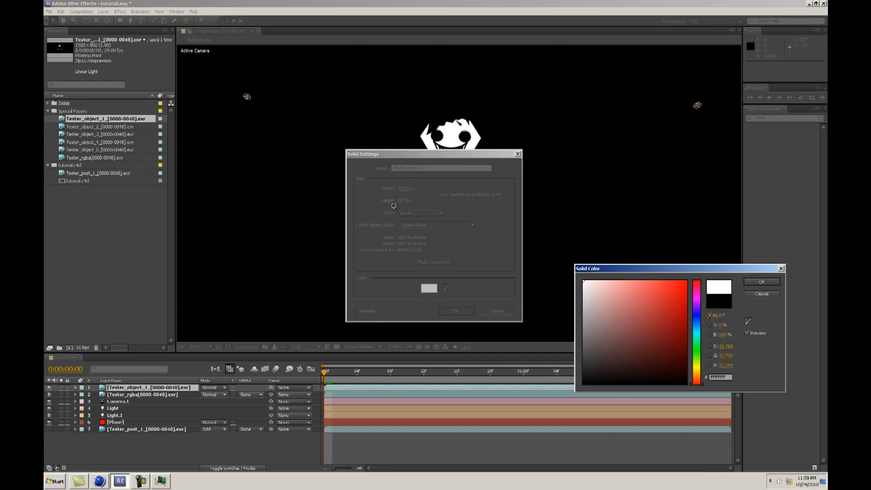
{"action": "left_click", "coordinate": [756, 281]}
{"action": "left_click", "coordinate": [455, 311]}
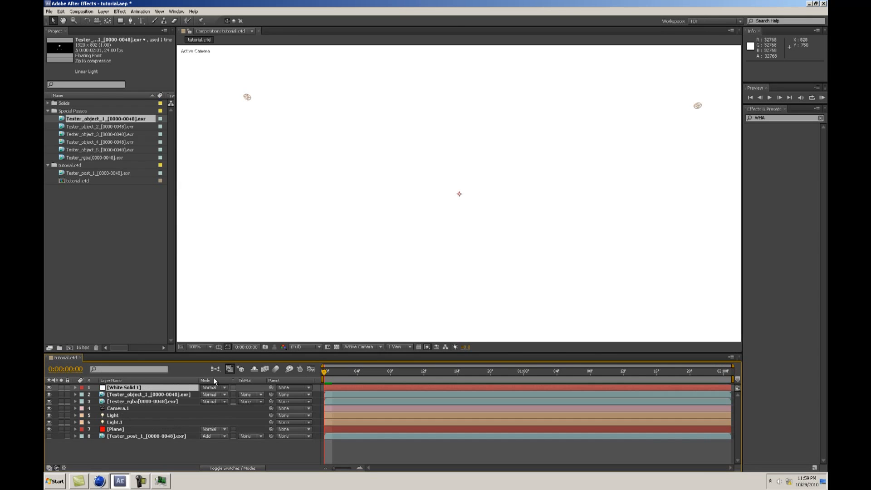
Step: Place the white solid directly below Tester_object_1, give it a luma track matte, and scrub the animation before returning to the start
{"action": "left_click_drag", "start_coordinate": [166, 388], "coordinate": [164, 394]}
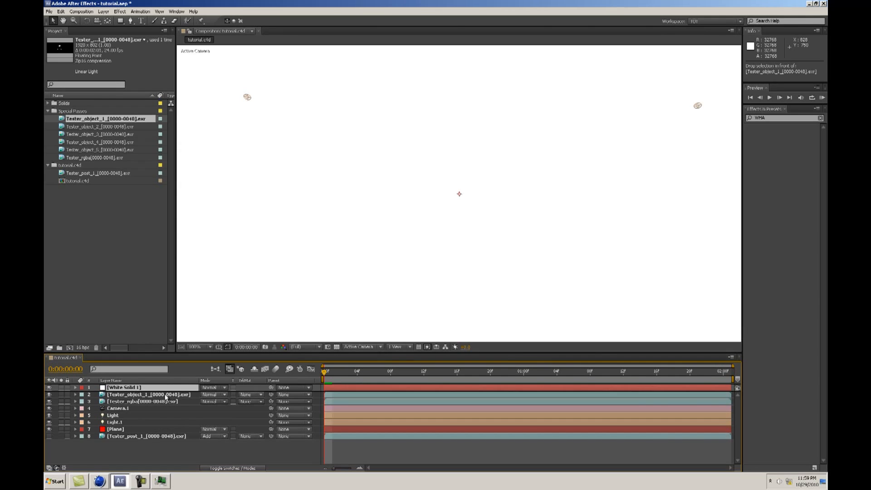
{"action": "left_click", "coordinate": [247, 394]}
{"action": "left_click", "coordinate": [251, 427]}
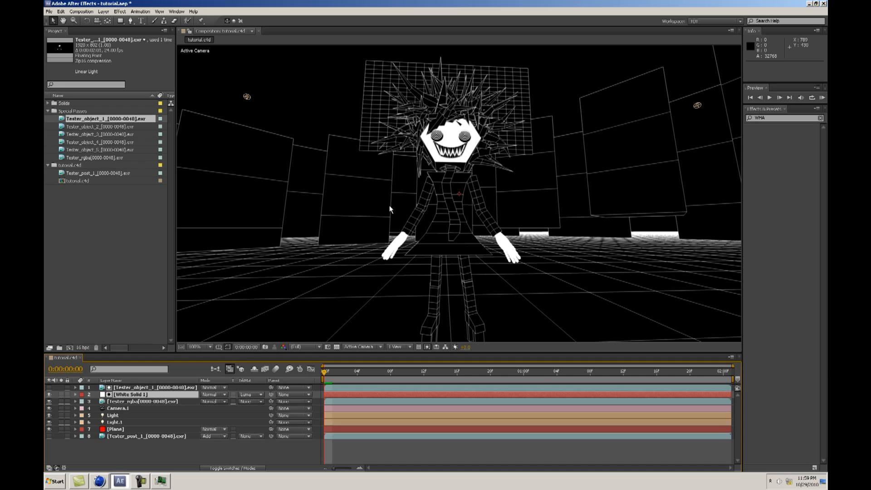
{"action": "left_click_drag", "start_coordinate": [539, 369], "coordinate": [632, 372]}
{"action": "key", "text": "Home"}
Step: Add the Tester_object_2 sequence to the composition and create a magenta solid with colour FF00FC
{"action": "left_click", "coordinate": [100, 127]}
{"action": "key", "text": "ctrl+slash"}
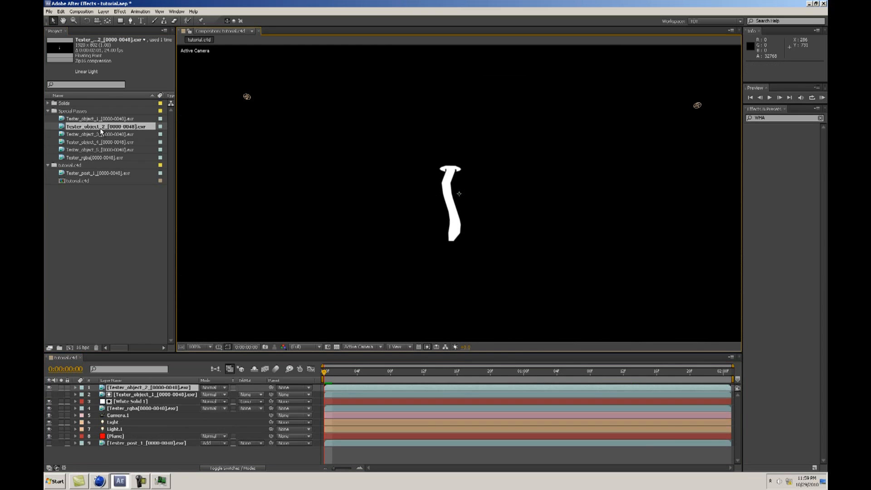
{"action": "key", "text": "ctrl+y"}
{"action": "left_click", "coordinate": [429, 288]}
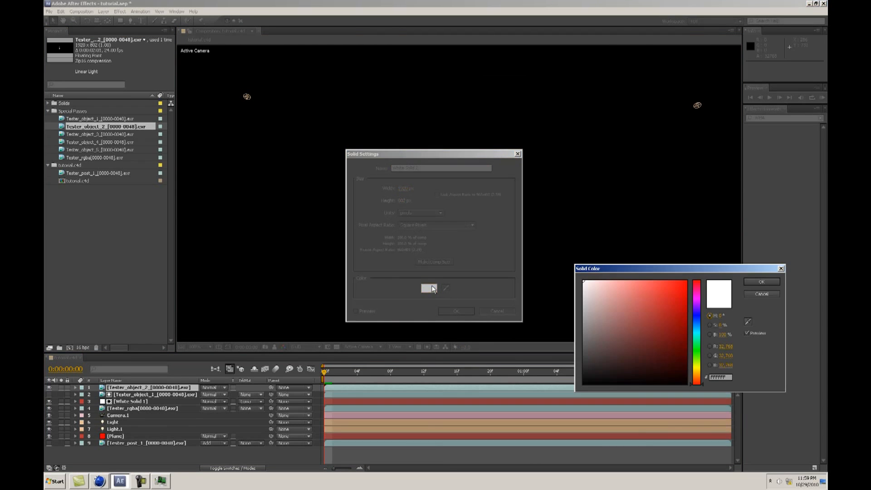
{"action": "left_click_drag", "start_coordinate": [659, 303], "coordinate": [706, 305]}
{"action": "left_click", "coordinate": [697, 298]}
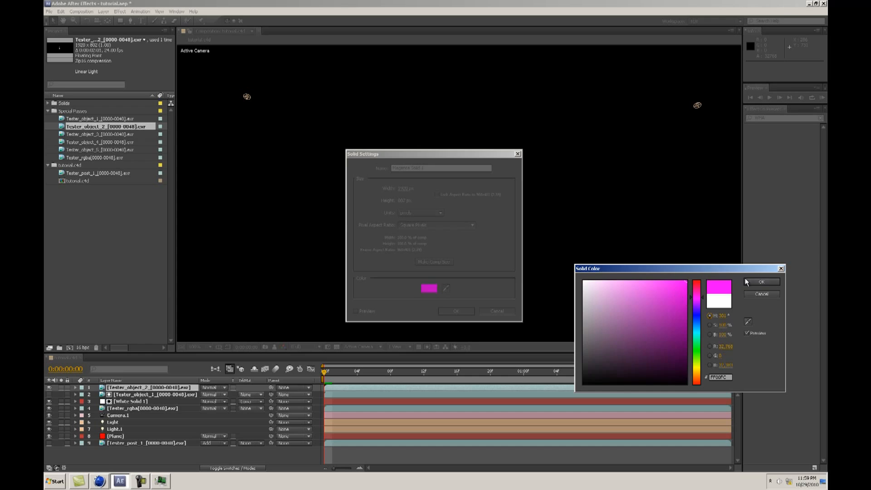
{"action": "left_click", "coordinate": [761, 282]}
{"action": "left_click", "coordinate": [456, 311]}
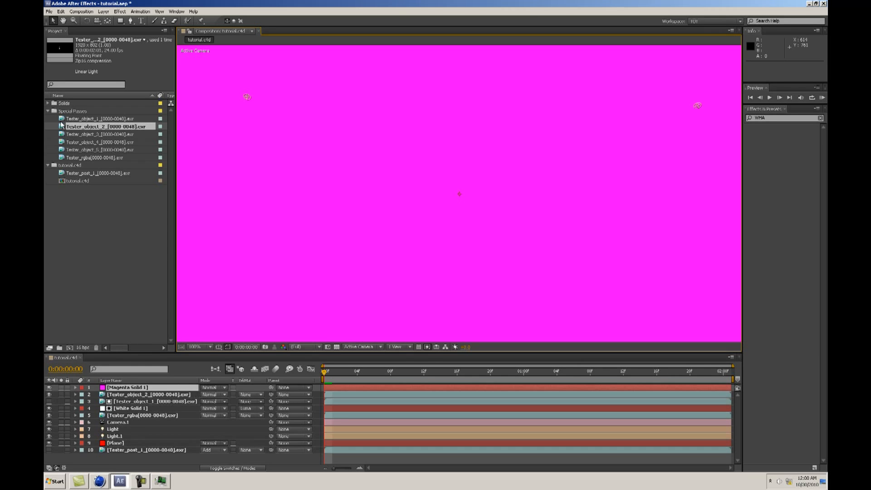
Step: Place the magenta solid directly below Tester_object_2 and give it a luma track matte
{"action": "left_click_drag", "start_coordinate": [80, 129], "coordinate": [128, 389]}
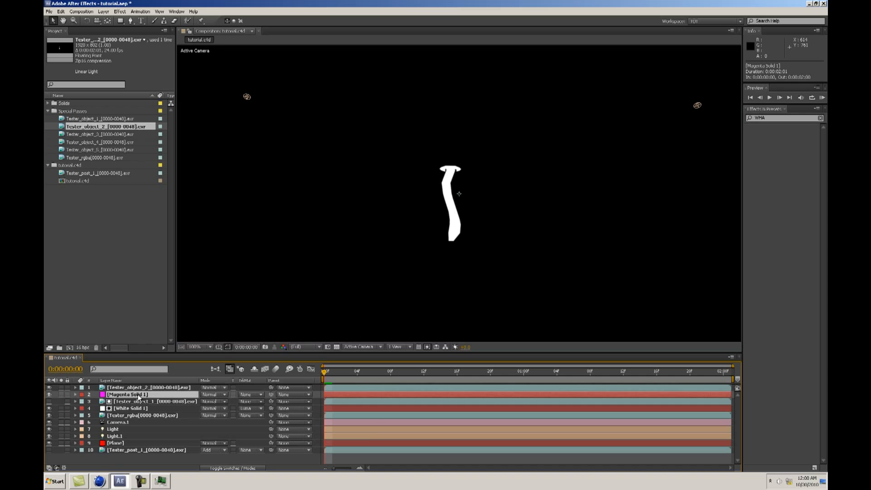
{"action": "left_click", "coordinate": [247, 395]}
{"action": "left_click", "coordinate": [258, 426]}
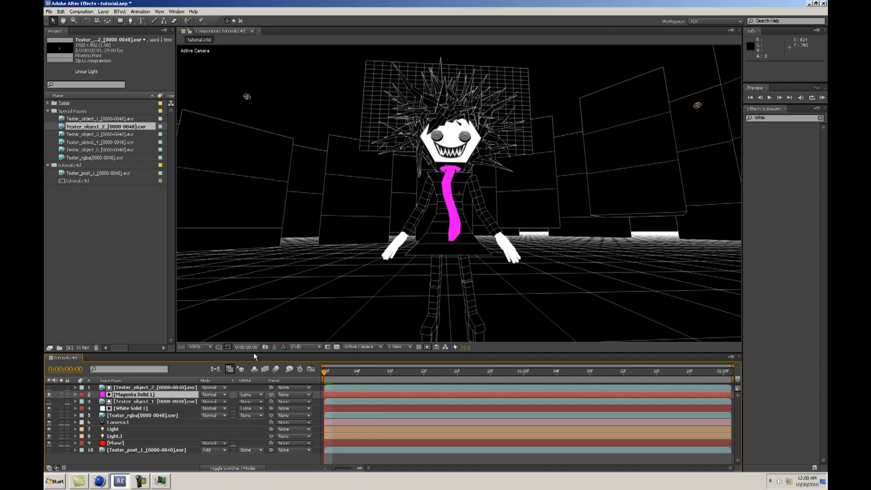
Step: Preview the remaining object buffer passes, add the Tester_object_4 sequence as the uppermost layer of the composition, and hide it
{"action": "left_click", "coordinate": [93, 135]}
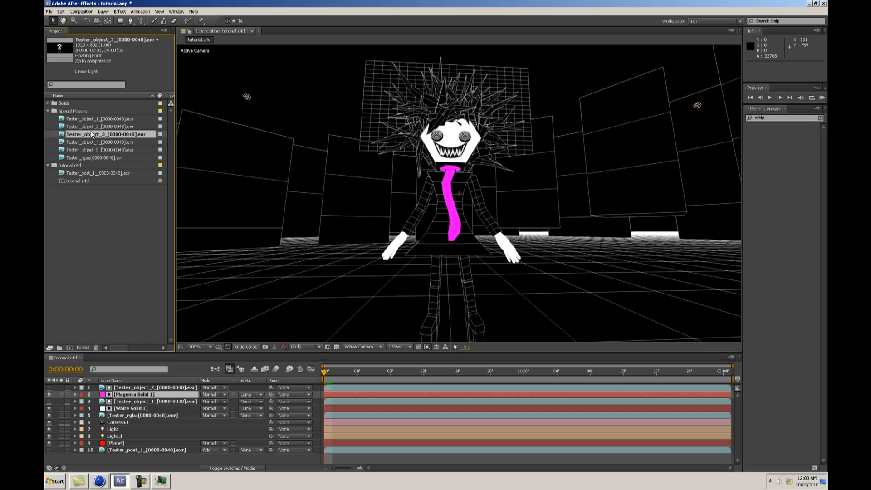
{"action": "left_click", "coordinate": [100, 142]}
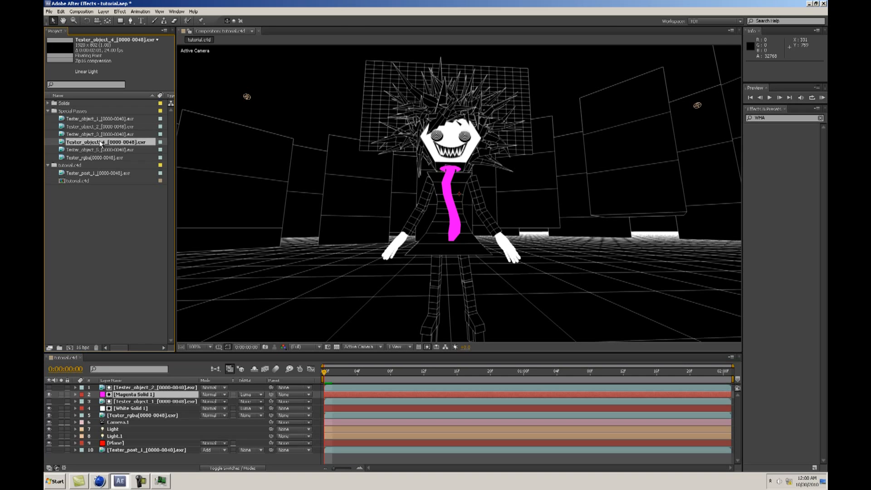
{"action": "left_click", "coordinate": [96, 148]}
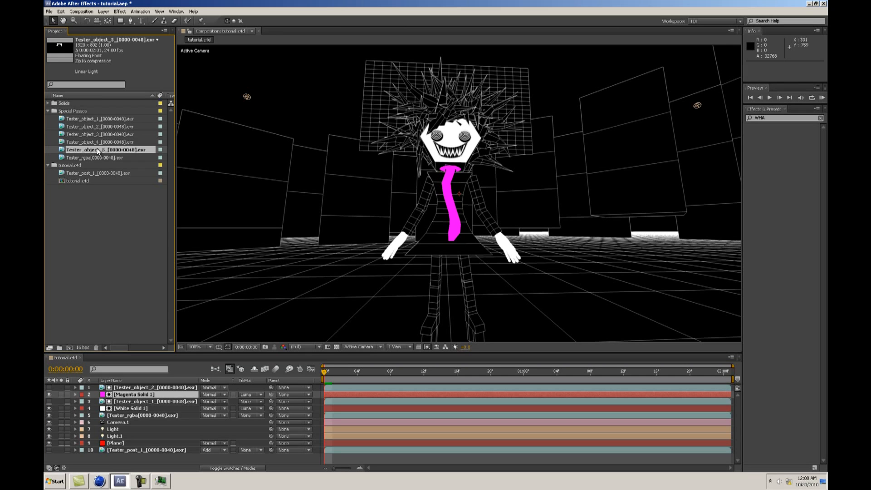
{"action": "left_click", "coordinate": [98, 156]}
{"action": "left_click", "coordinate": [97, 150]}
{"action": "left_click", "coordinate": [97, 142]}
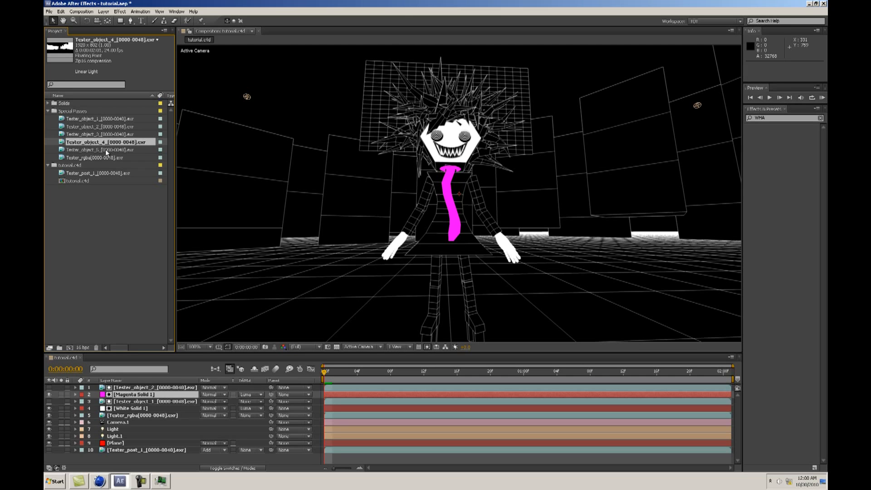
{"action": "key", "text": "ctrl+slash"}
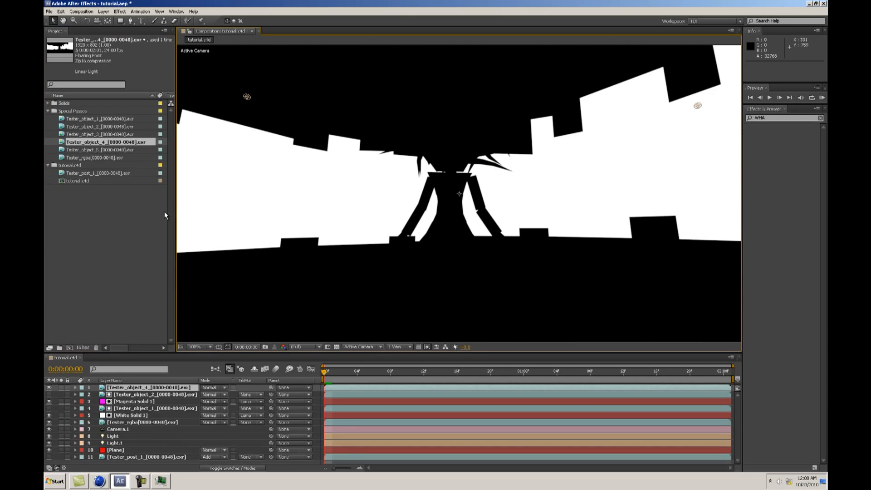
{"action": "left_click", "coordinate": [49, 387]}
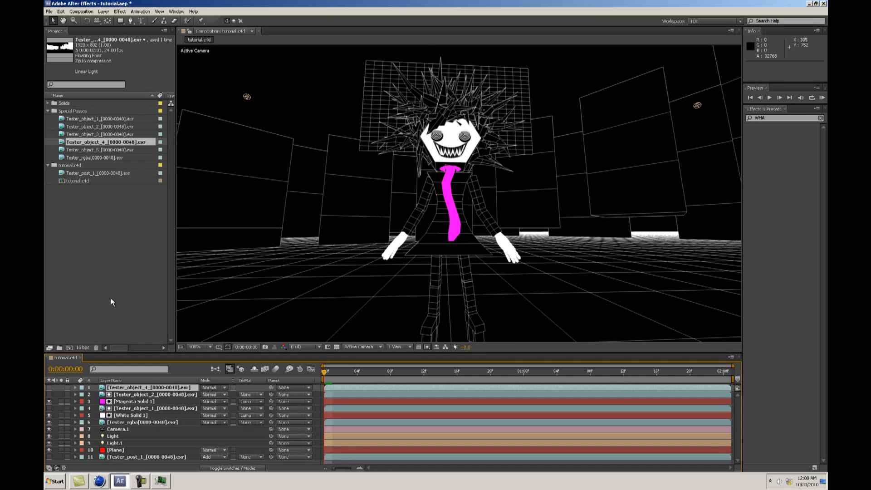
Step: Import the bonksadventure MP4 as footage from the Art_stock_vid folder inside GENISIS
{"action": "double_click", "coordinate": [104, 226]}
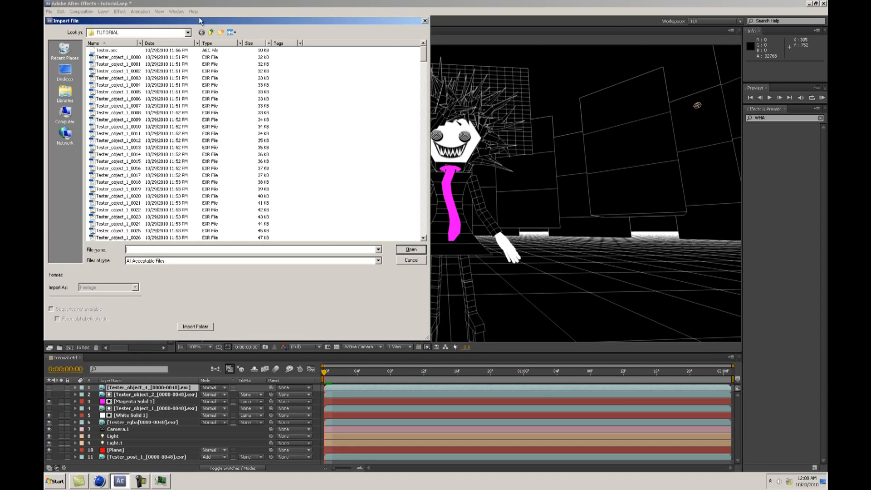
{"action": "left_click", "coordinate": [188, 34]}
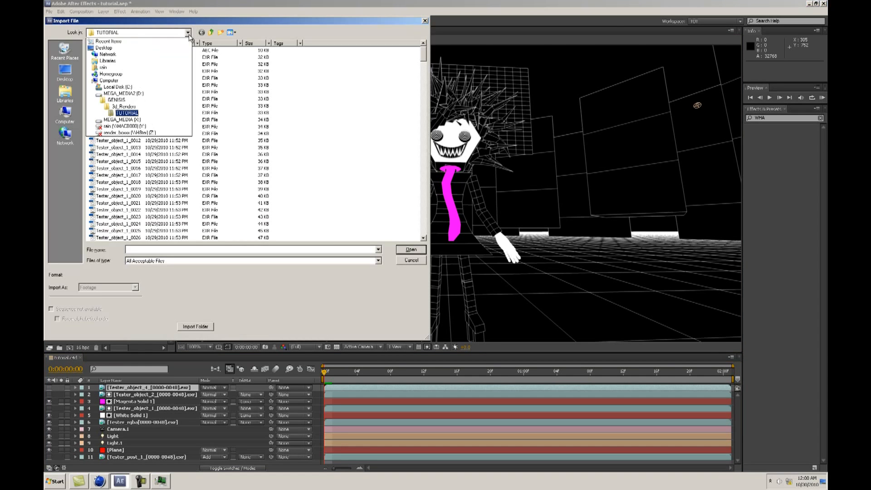
{"action": "left_click", "coordinate": [142, 99]}
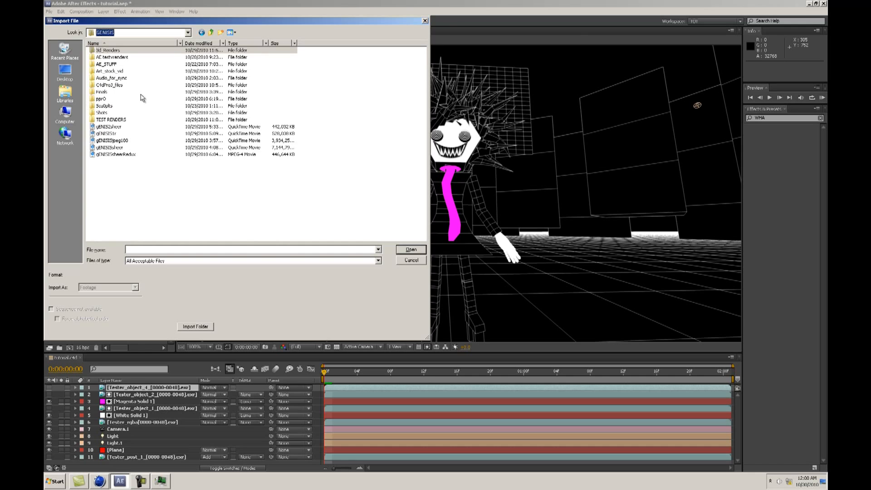
{"action": "double_click", "coordinate": [115, 71]}
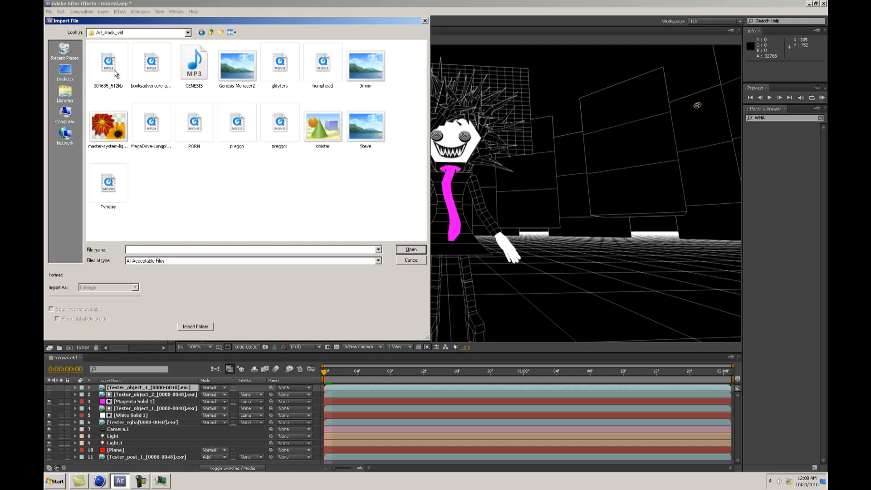
{"action": "left_click", "coordinate": [198, 134]}
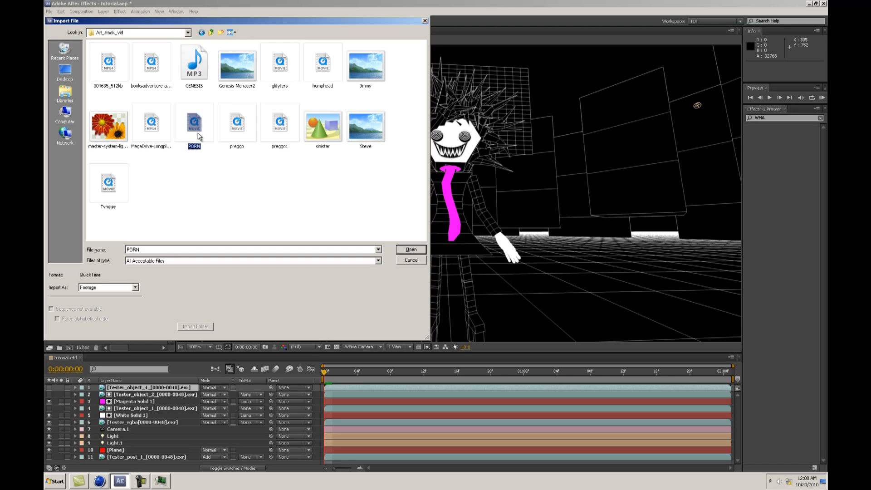
{"action": "left_click", "coordinate": [225, 179]}
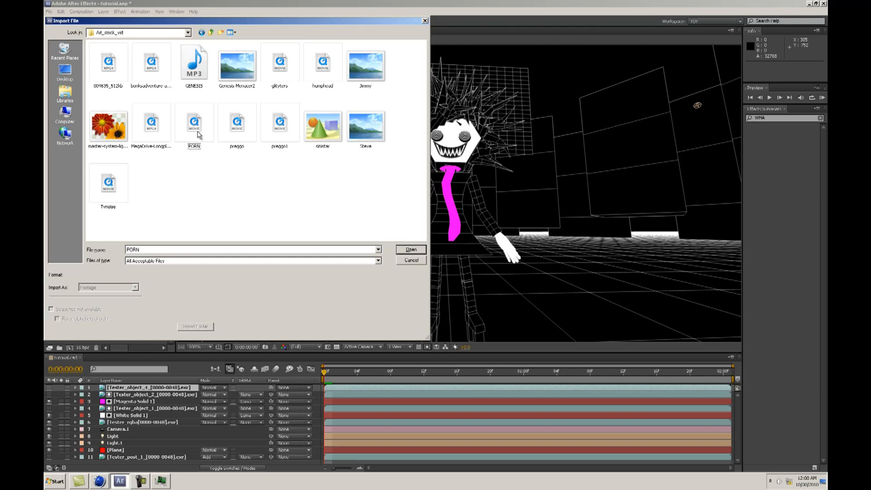
{"action": "left_click", "coordinate": [106, 193]}
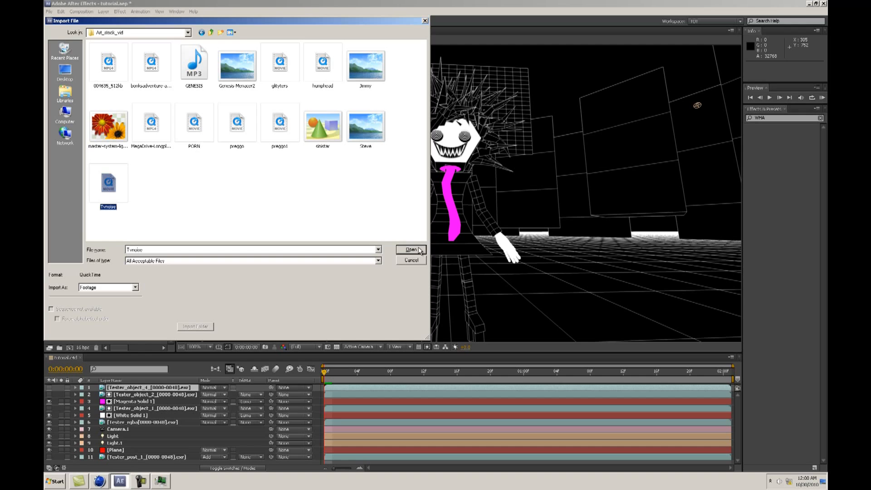
{"action": "left_click", "coordinate": [279, 203]}
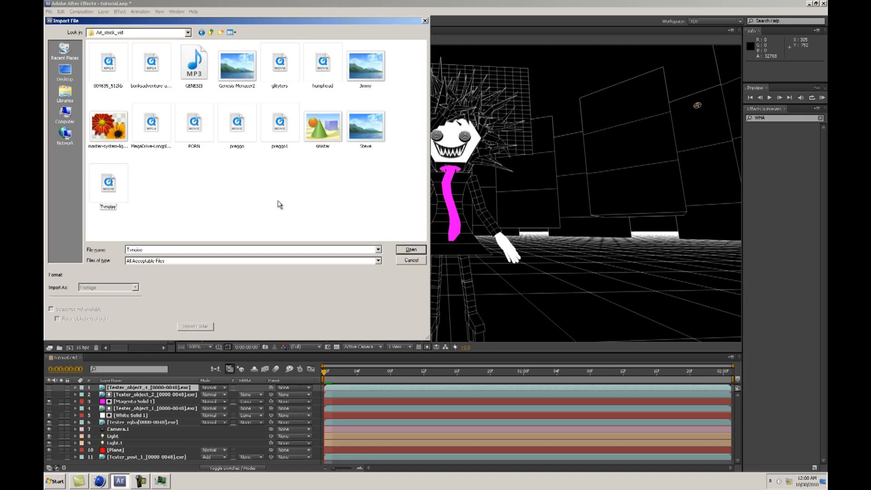
{"action": "left_click", "coordinate": [328, 75]}
{"action": "left_click", "coordinate": [276, 201]}
{"action": "left_click", "coordinate": [168, 82]}
{"action": "left_click", "coordinate": [411, 250]}
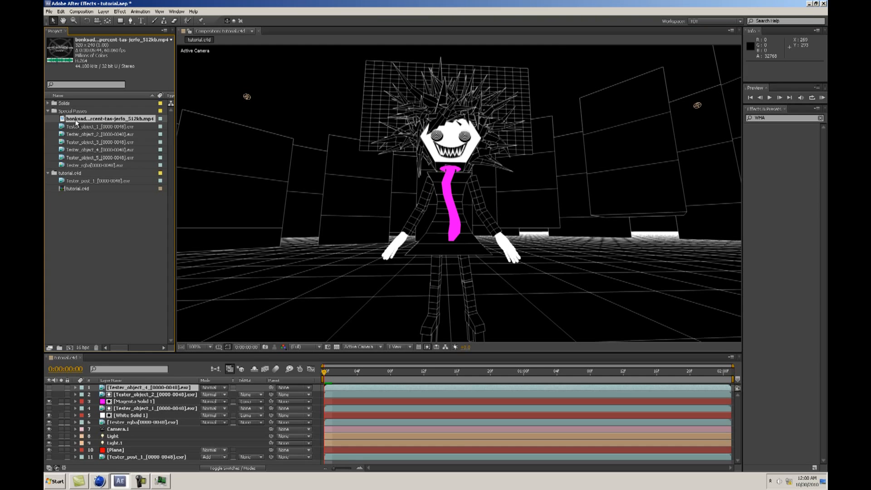
Step: Add the bonksadventure video to the composition and scale it up to about 483% so it covers the frame
{"action": "key", "text": "ctrl+slash"}
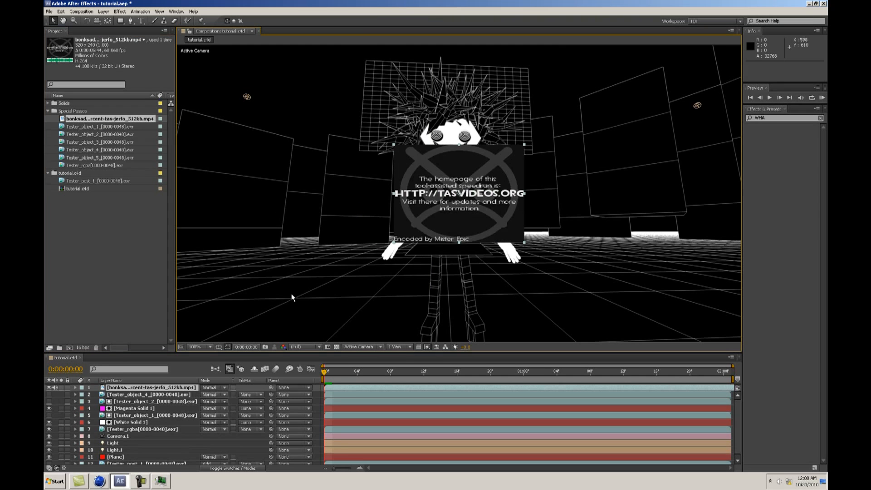
{"action": "key", "text": "s"}
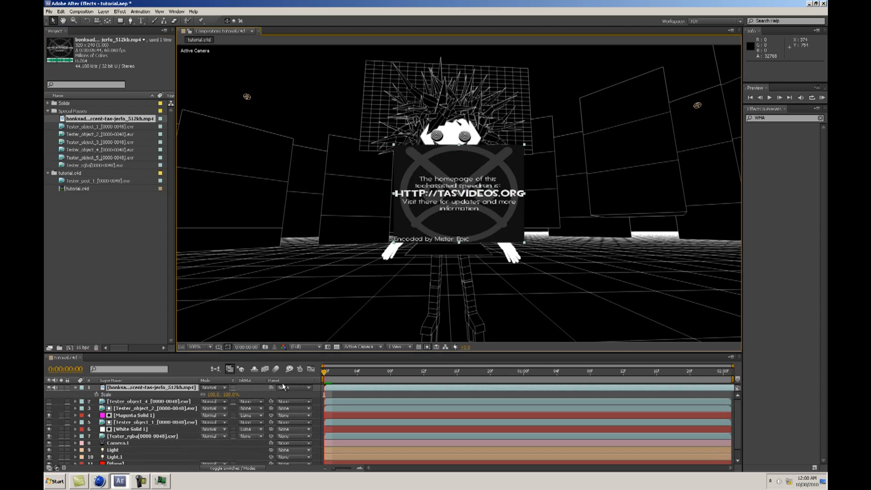
{"action": "left_click_drag", "start_coordinate": [211, 394], "coordinate": [388, 399]}
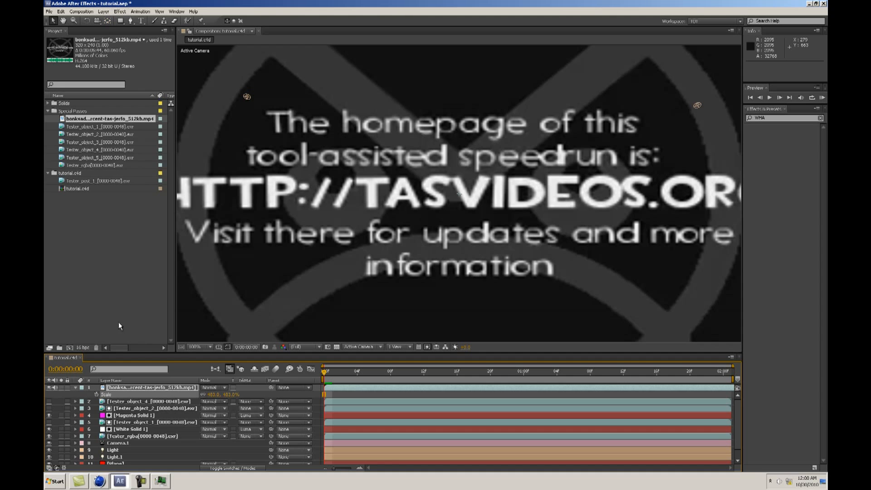
Step: Enable time remapping on the video layer, keyframe gameplay moments at the first frame and 0:00:02:00, and remove the extra keyframe between them
{"action": "right_click", "coordinate": [131, 387]}
{"action": "mouse_move", "coordinate": [198, 211]}
{"action": "left_click", "coordinate": [245, 211]}
{"action": "left_click_drag", "start_coordinate": [215, 395], "coordinate": [743, 383]}
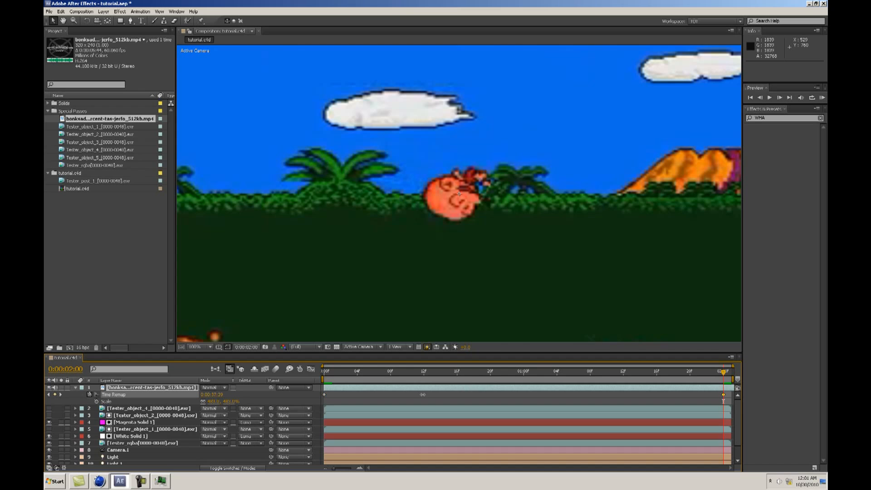
{"action": "left_click_drag", "start_coordinate": [422, 395], "coordinate": [428, 394]}
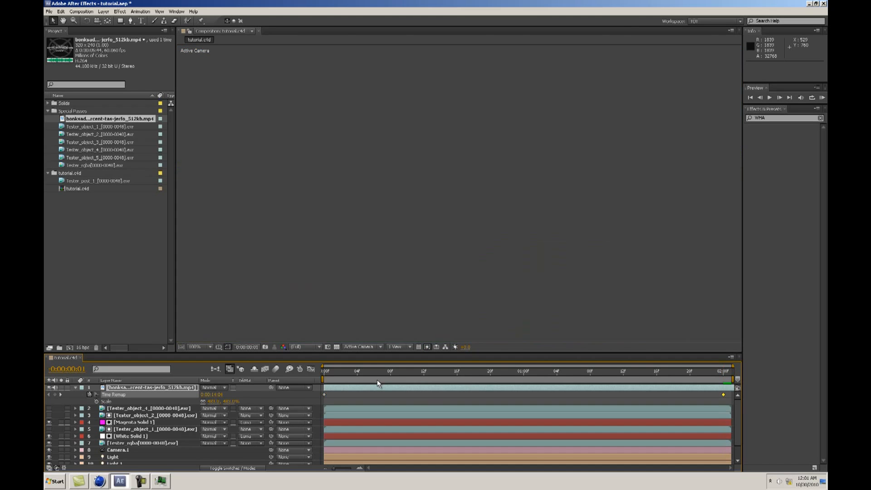
{"action": "left_click", "coordinate": [336, 371]}
{"action": "left_click_drag", "start_coordinate": [336, 371], "coordinate": [300, 373]}
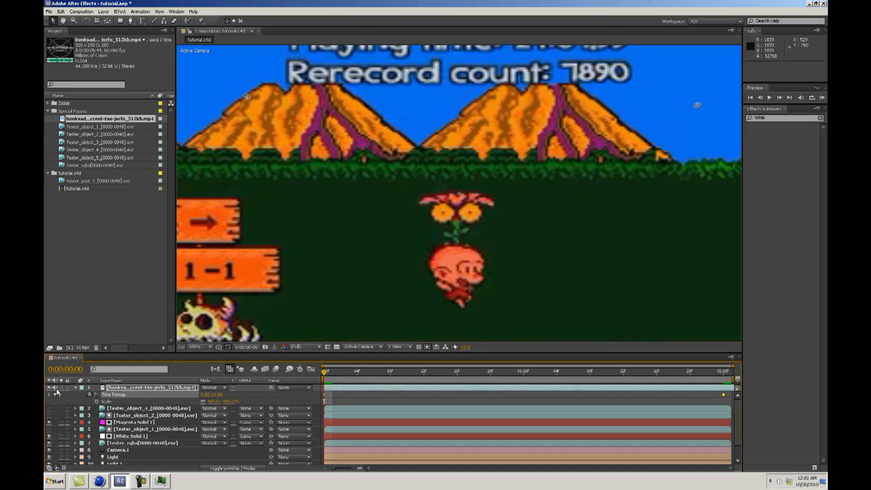
Step: Place the bonksadventure video directly below Tester_object_4 and give it a luma track matte
{"action": "left_click", "coordinate": [127, 388]}
{"action": "left_click_drag", "start_coordinate": [129, 404], "coordinate": [231, 412]}
{"action": "left_click", "coordinate": [246, 395]}
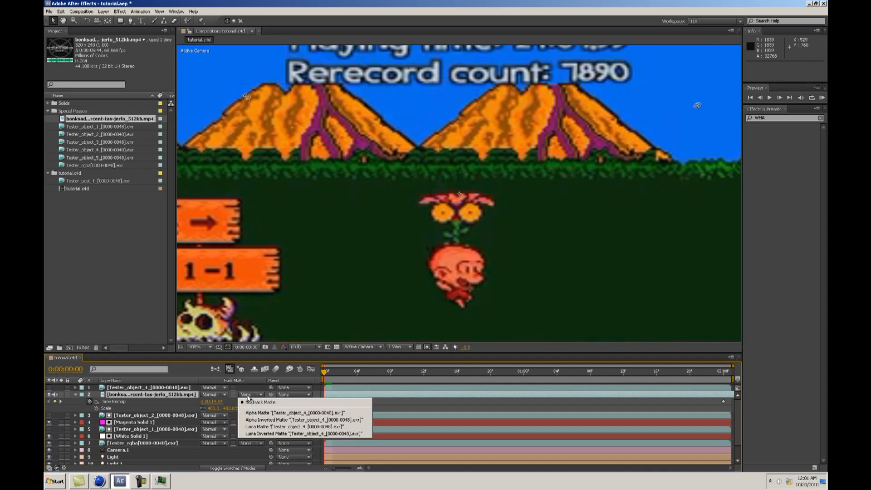
{"action": "left_click", "coordinate": [252, 429]}
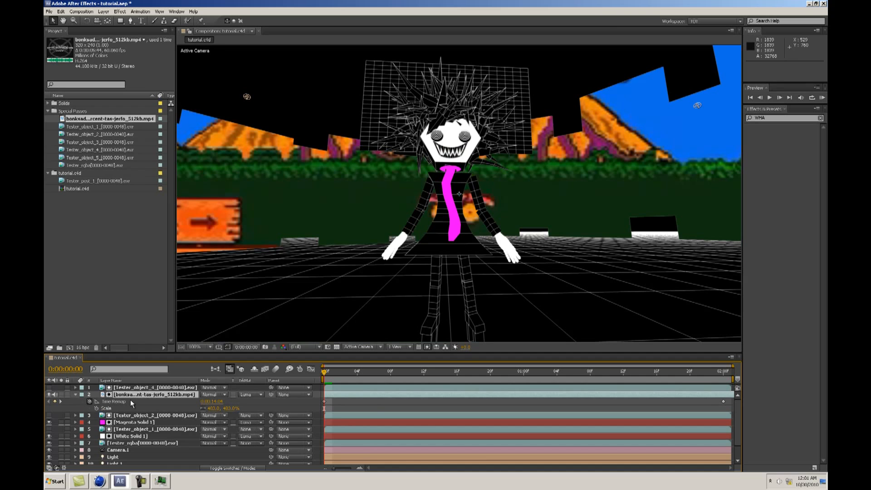
Step: Try Multiply on the video layer, set its blending mode to Add instead, and scrub the animation before returning to the start
{"action": "left_click", "coordinate": [216, 394]}
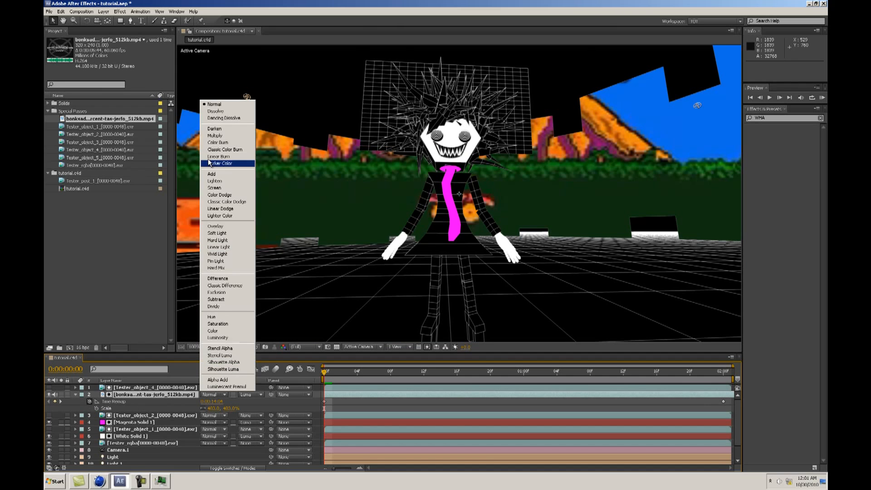
{"action": "left_click", "coordinate": [215, 135]}
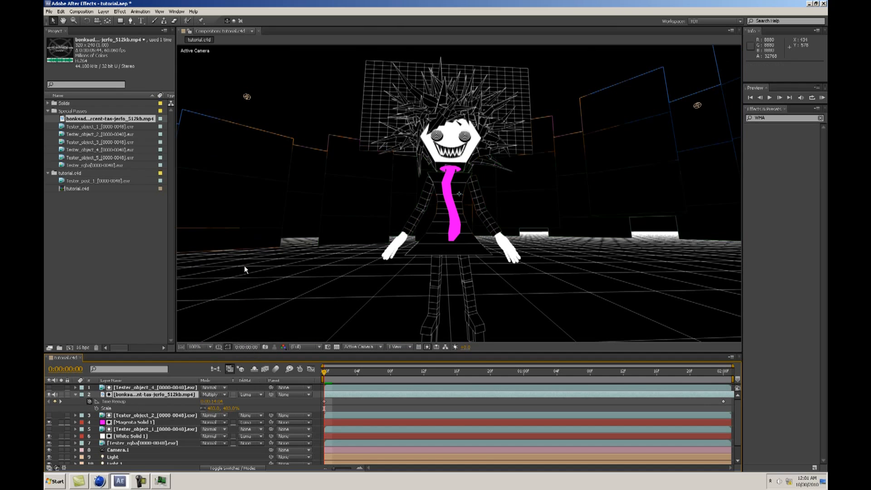
{"action": "left_click", "coordinate": [216, 394]}
{"action": "left_click", "coordinate": [234, 175]}
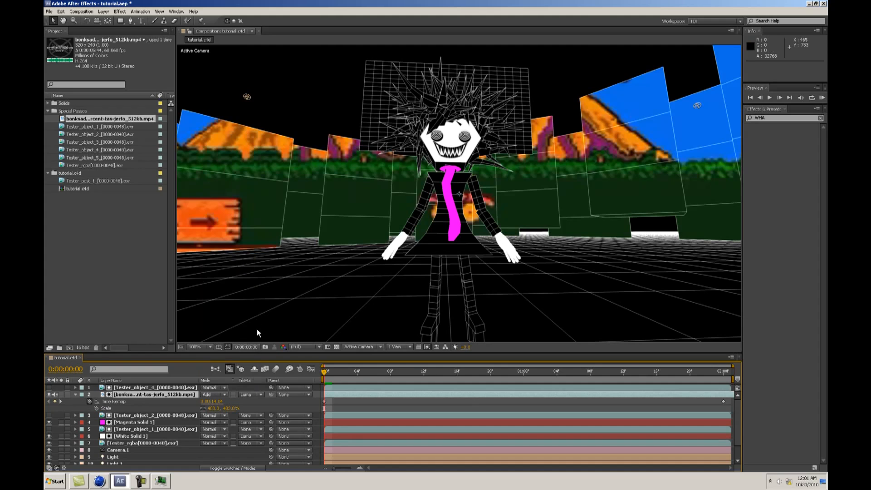
{"action": "left_click_drag", "start_coordinate": [362, 374], "coordinate": [605, 373]}
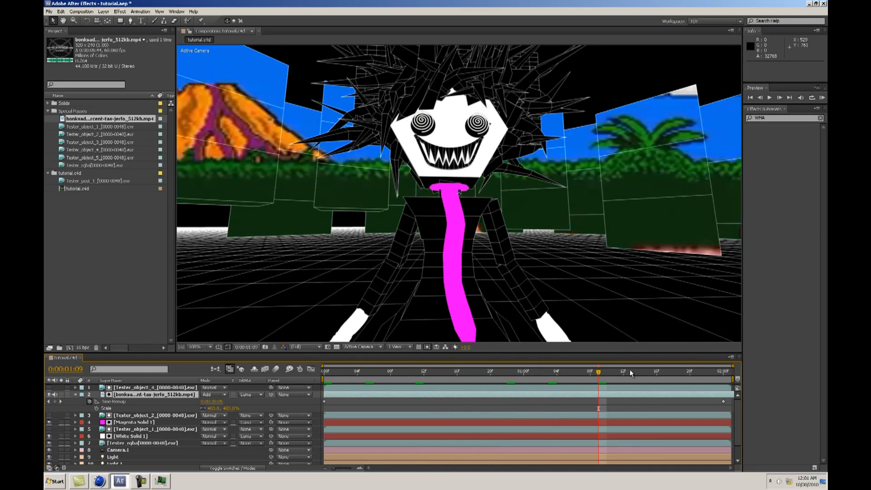
{"action": "key", "text": "Home"}
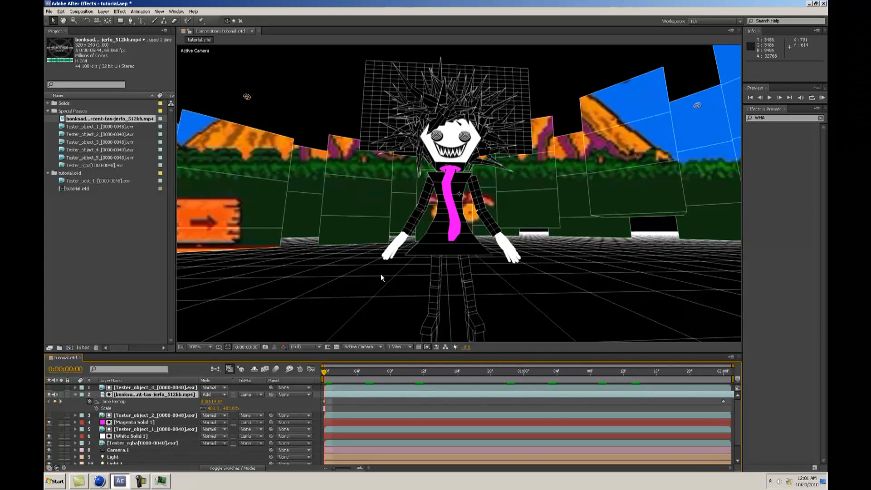
Step: Preview the Tester_object_5 pass, collapse the video layer's properties, and examine how the Plane layer follows the panel behind the character
{"action": "left_click", "coordinate": [110, 187]}
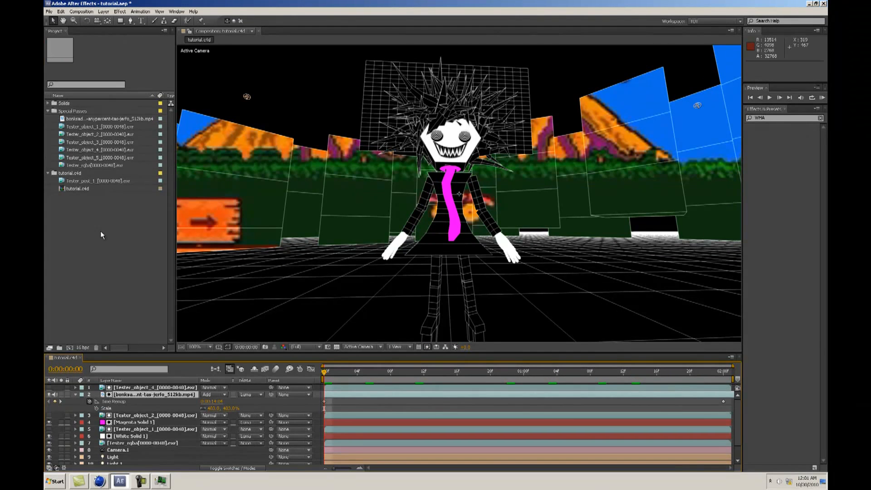
{"action": "left_click", "coordinate": [106, 159]}
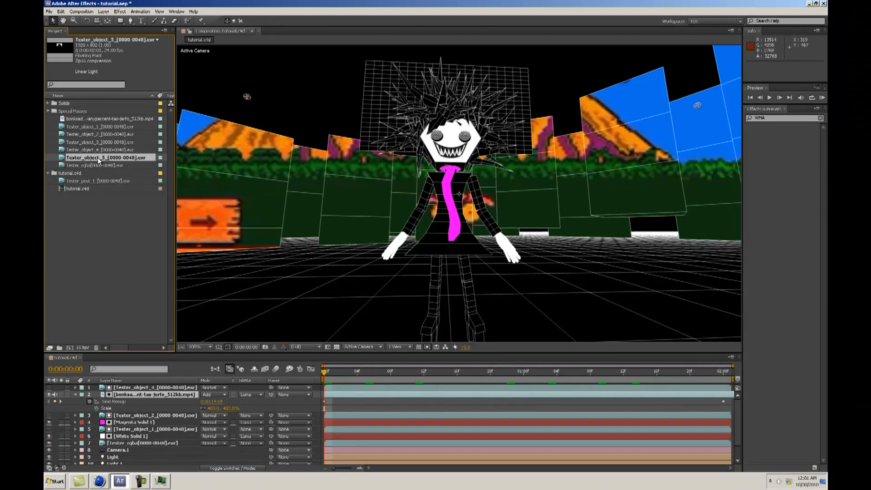
{"action": "left_click", "coordinate": [100, 151]}
{"action": "left_click", "coordinate": [97, 157]}
{"action": "left_click", "coordinate": [75, 395]}
{"action": "scroll", "coordinate": [169, 436], "scroll_direction": "down", "scroll_amount": 1}
{"action": "left_click", "coordinate": [112, 453]}
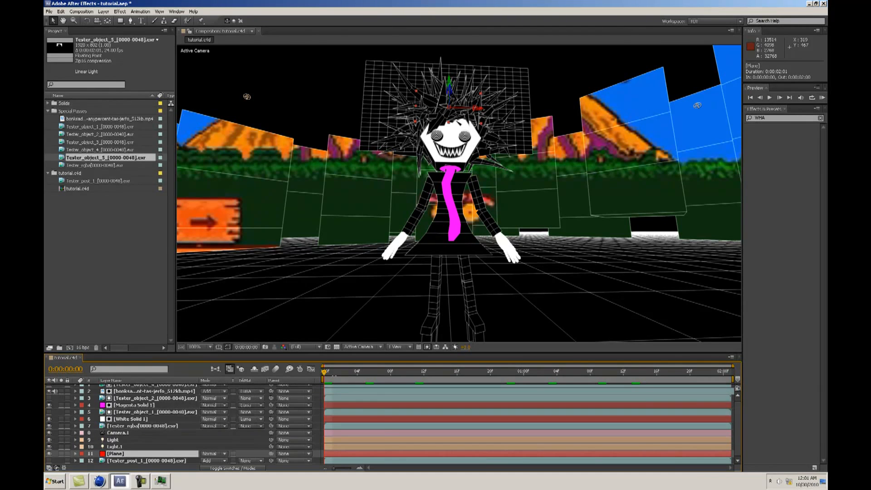
{"action": "left_click_drag", "start_coordinate": [385, 376], "coordinate": [418, 374]}
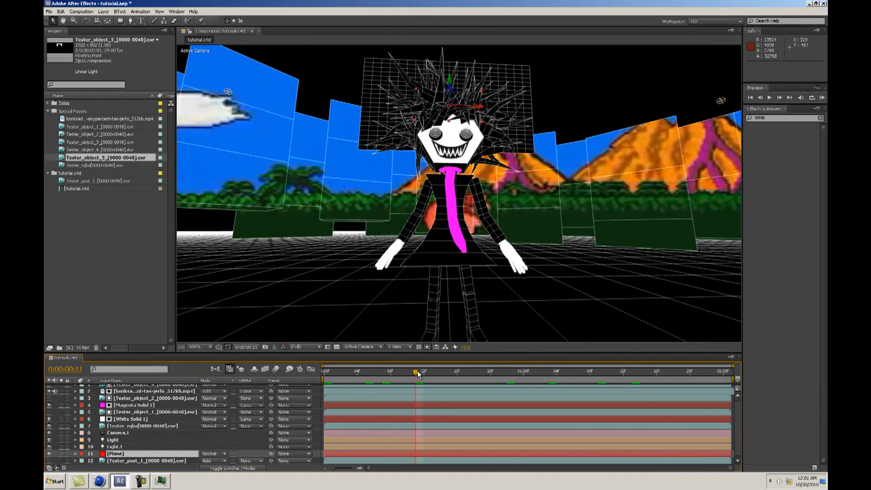
{"action": "key", "text": "Home"}
Step: Add the Tester_object_5 sequence to the composition as the uppermost layer
{"action": "left_click", "coordinate": [154, 231]}
{"action": "left_click", "coordinate": [90, 158]}
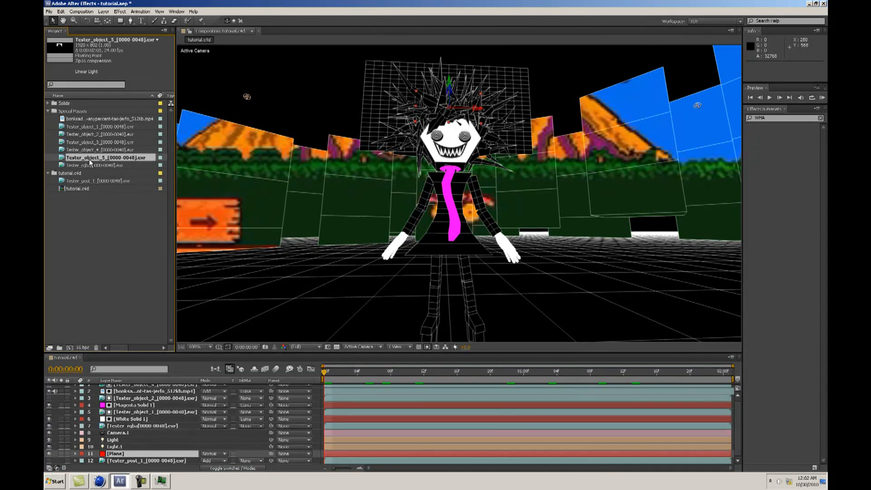
{"action": "key", "text": "ctrl+slash"}
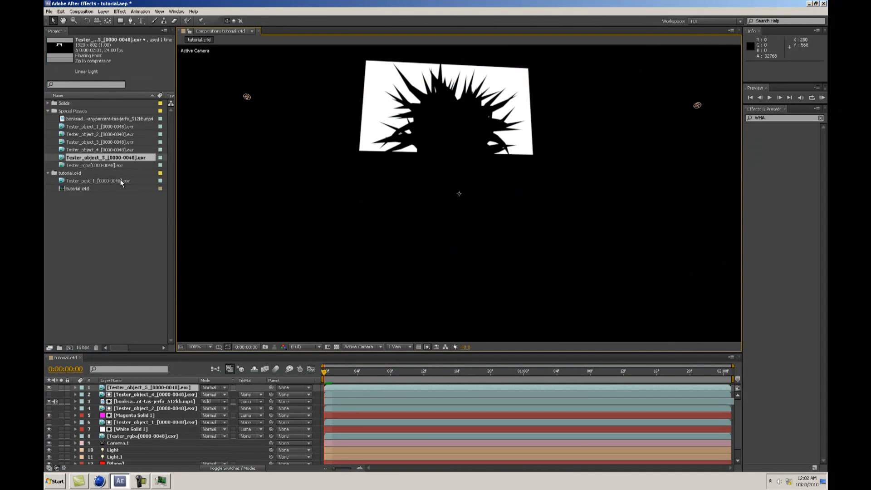
Step: Import the 004635_512kb video from the Art_stock_vid folder into the project
{"action": "key", "text": "ctrl+i"}
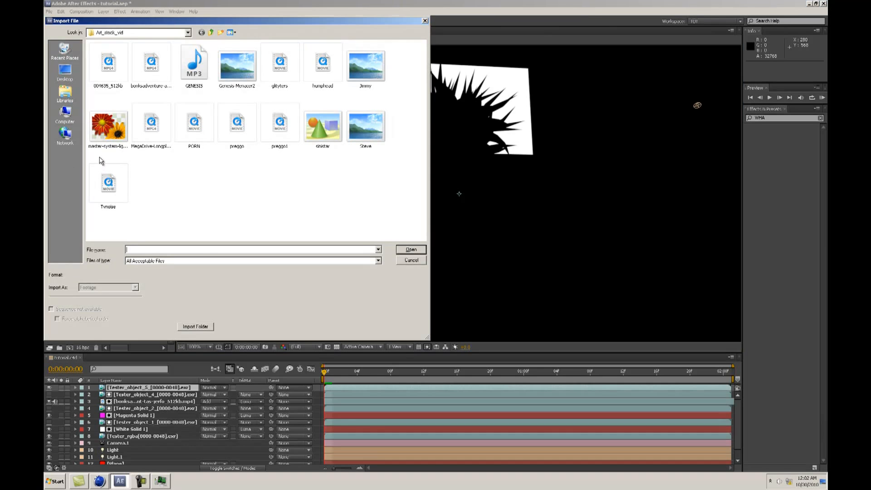
{"action": "left_click", "coordinate": [151, 126]}
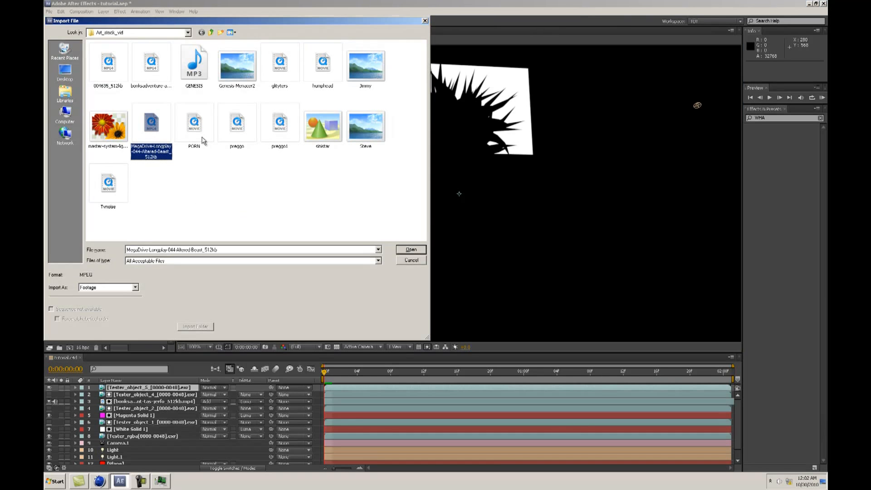
{"action": "left_click", "coordinate": [109, 69]}
{"action": "left_click", "coordinate": [407, 250]}
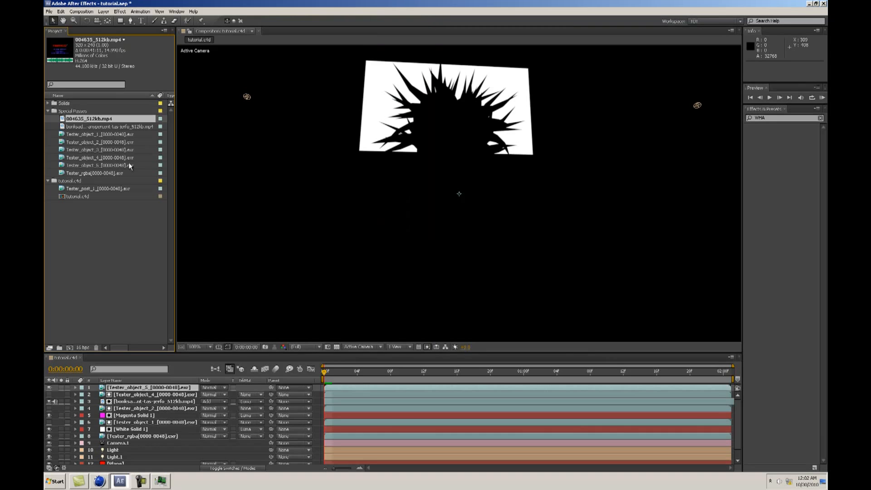
Step: Add the 004635_512kb.mp4 video as the uppermost layer and scale it to about 198%
{"action": "key", "text": "ctrl+slash"}
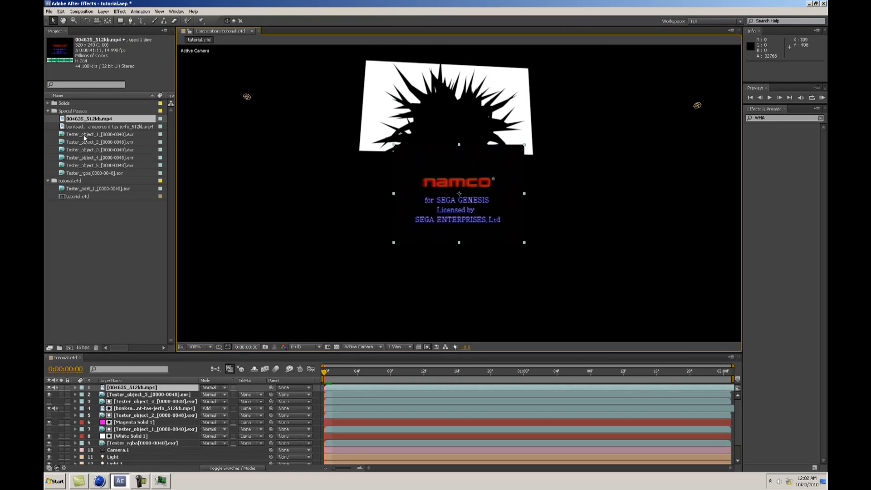
{"action": "key", "text": "s"}
{"action": "left_click_drag", "start_coordinate": [236, 392], "coordinate": [272, 392]}
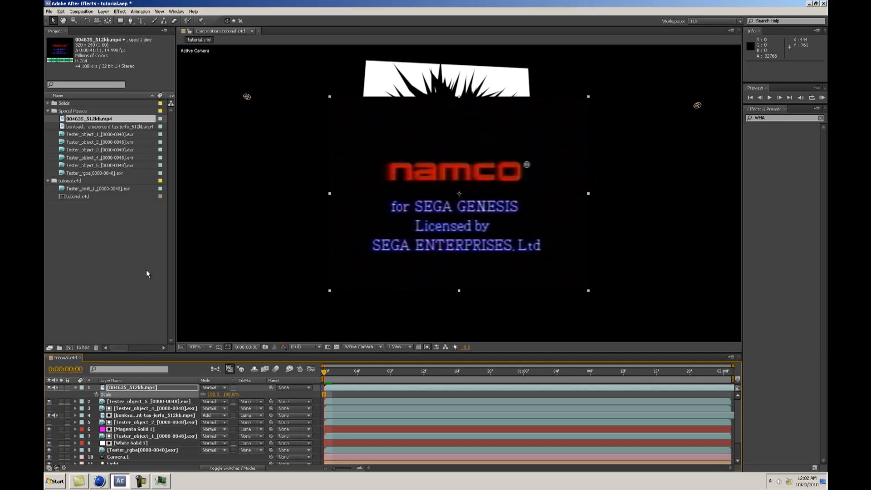
Step: Enable time remapping on the 004635_512kb.mp4 layer, shift its source time at 0:00:02:00 to a different part of the video, and return to the start
{"action": "right_click", "coordinate": [144, 388]}
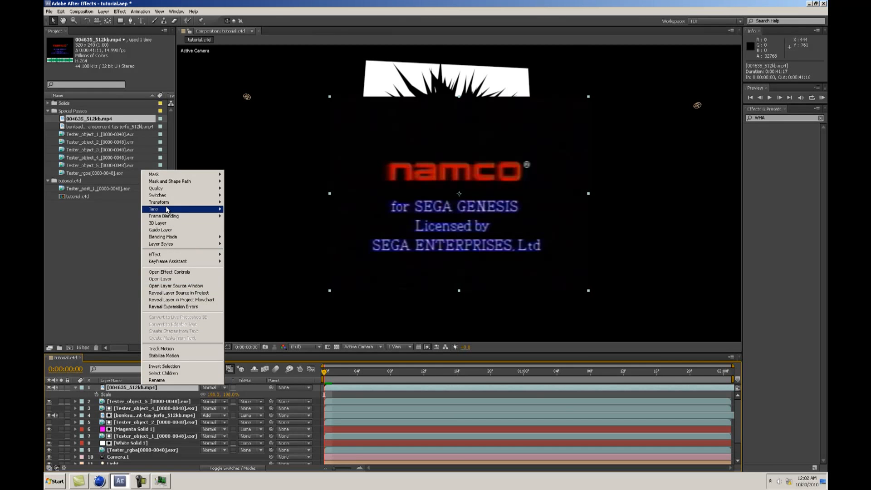
{"action": "mouse_move", "coordinate": [199, 209]}
{"action": "left_click", "coordinate": [255, 210]}
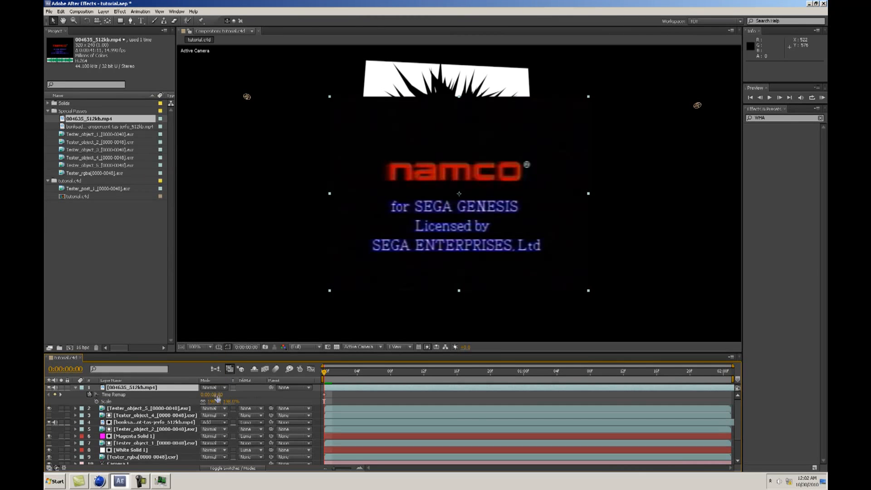
{"action": "left_click", "coordinate": [727, 372]}
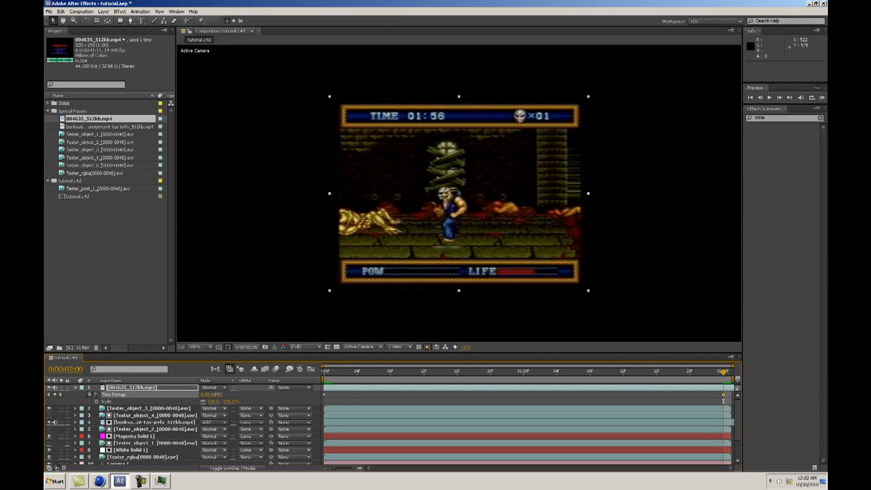
{"action": "left_click_drag", "start_coordinate": [217, 394], "coordinate": [288, 394]}
{"action": "key", "text": "Home"}
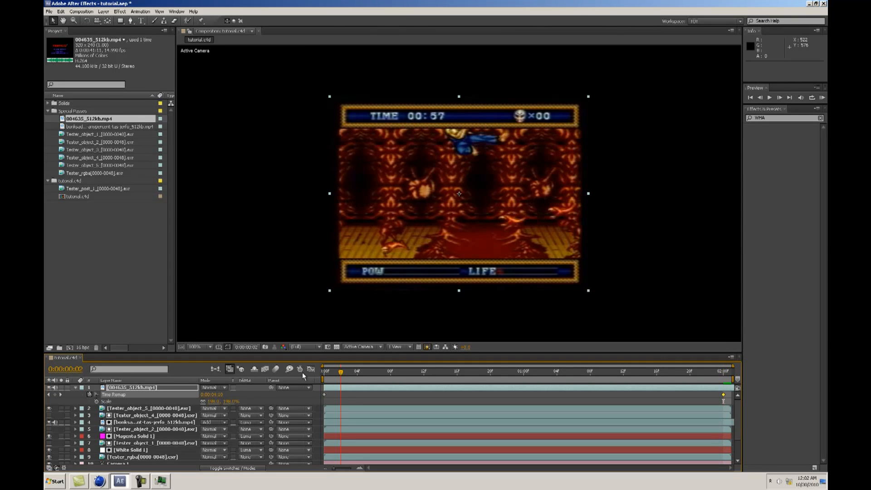
Step: Place the 004635_512kb.mp4 layer directly below Tester_object_5 and set its track matte to Luma Matte
{"action": "left_click", "coordinate": [76, 387]}
{"action": "left_click", "coordinate": [55, 408]}
{"action": "left_click_drag", "start_coordinate": [111, 389], "coordinate": [136, 399]}
{"action": "left_click", "coordinate": [245, 395]}
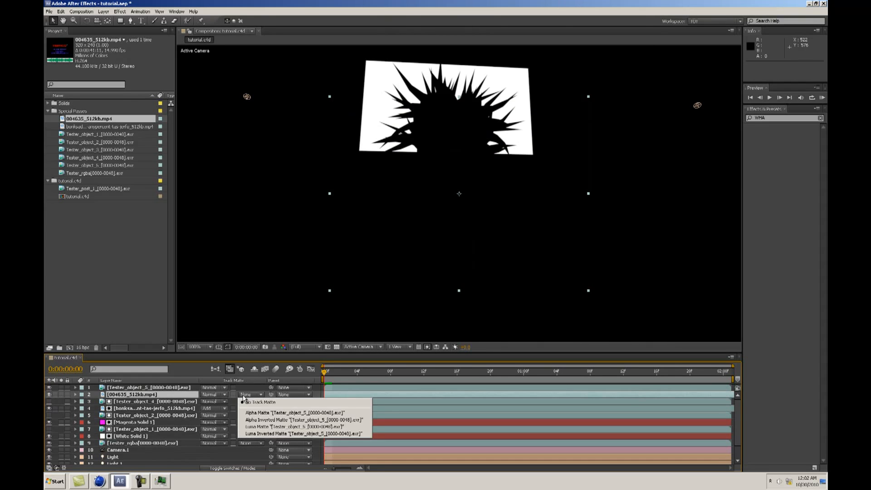
{"action": "left_click", "coordinate": [254, 423]}
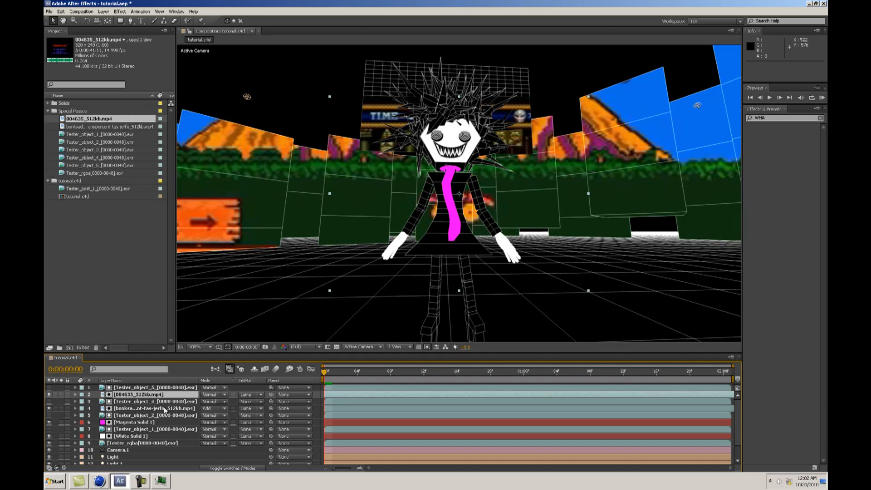
Step: Replace the source of the Plane layer with the 004635_512kb.mp4 footage
{"action": "left_click", "coordinate": [131, 398]}
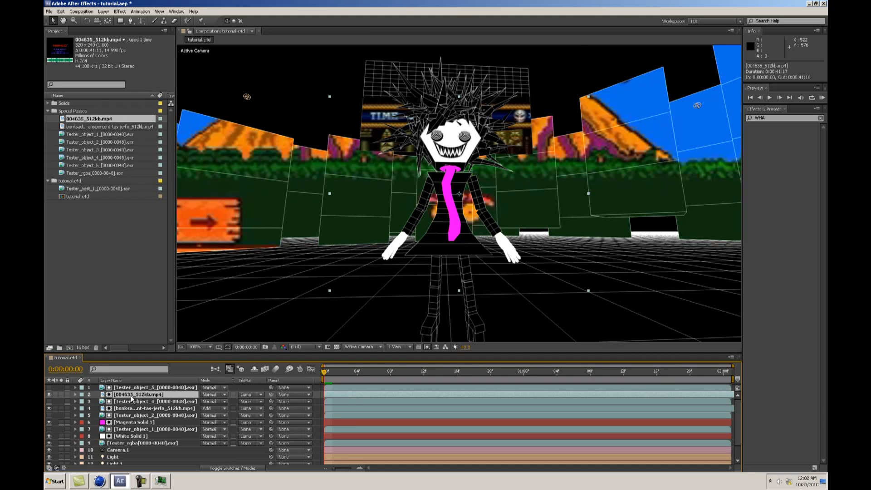
{"action": "left_click", "coordinate": [98, 236]}
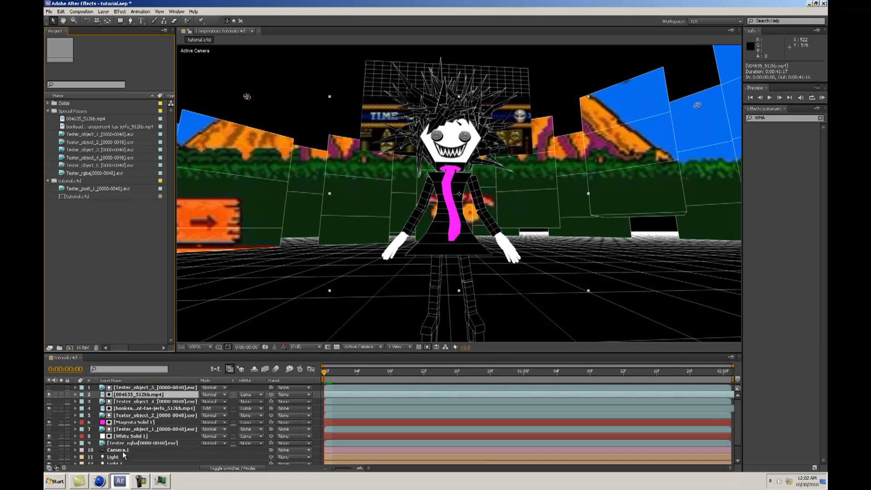
{"action": "left_click", "coordinate": [81, 118]}
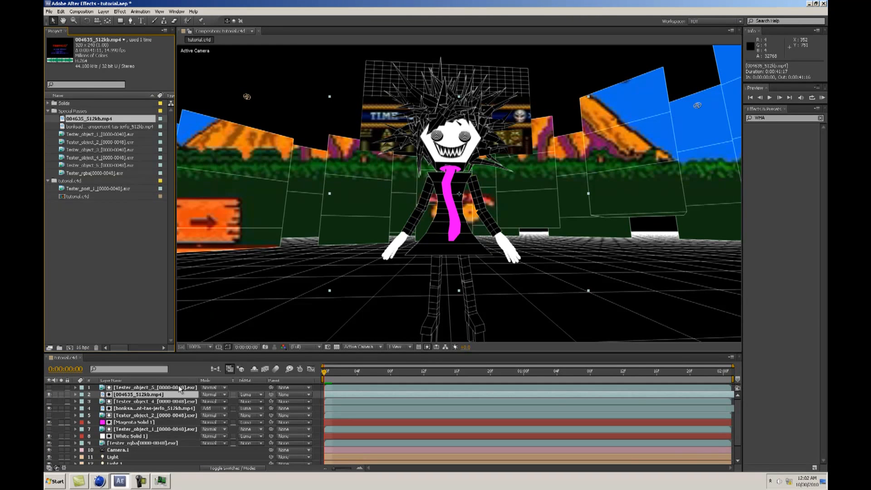
{"action": "scroll", "coordinate": [142, 430], "scroll_direction": "down", "scroll_amount": 1}
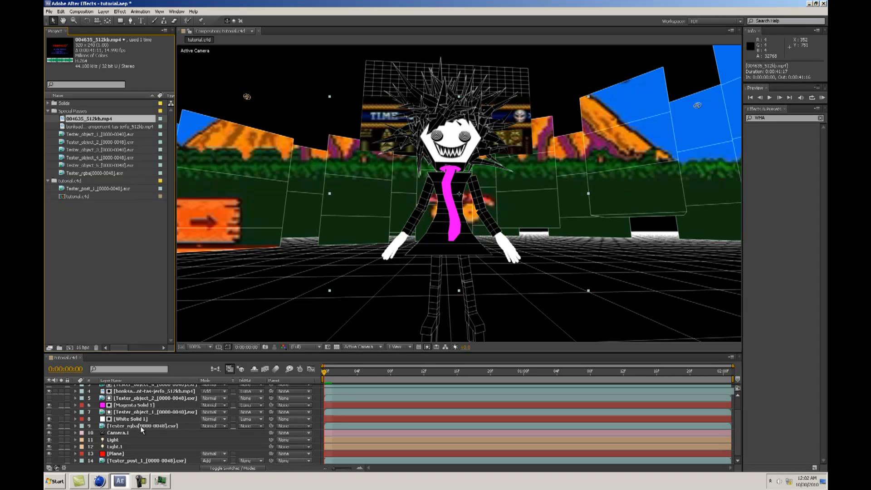
{"action": "left_click", "coordinate": [116, 454]}
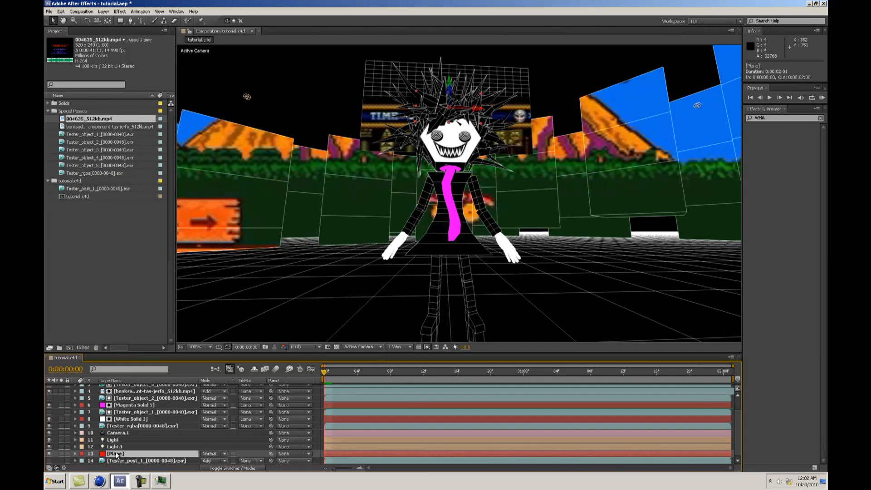
{"action": "left_click", "coordinate": [116, 447]}
{"action": "left_click", "coordinate": [118, 454]}
{"action": "left_click", "coordinate": [89, 120]}
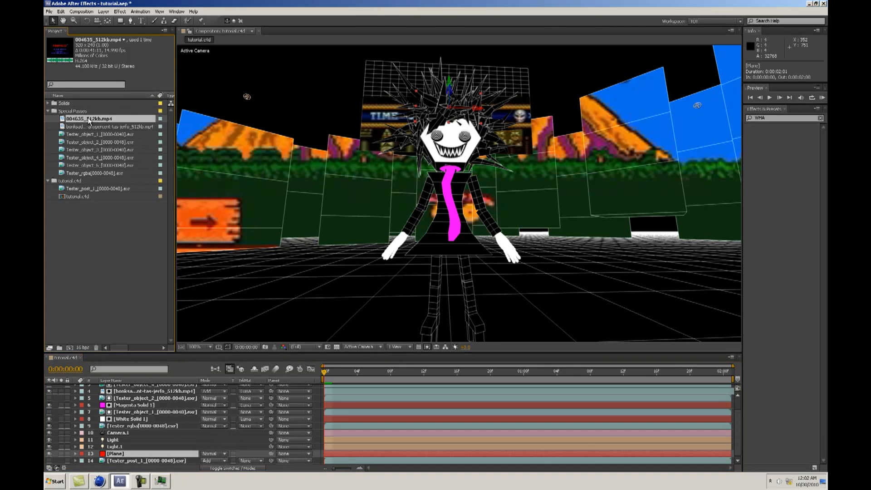
{"action": "left_click_drag", "start_coordinate": [89, 120], "coordinate": [125, 455], "text": "alt"}
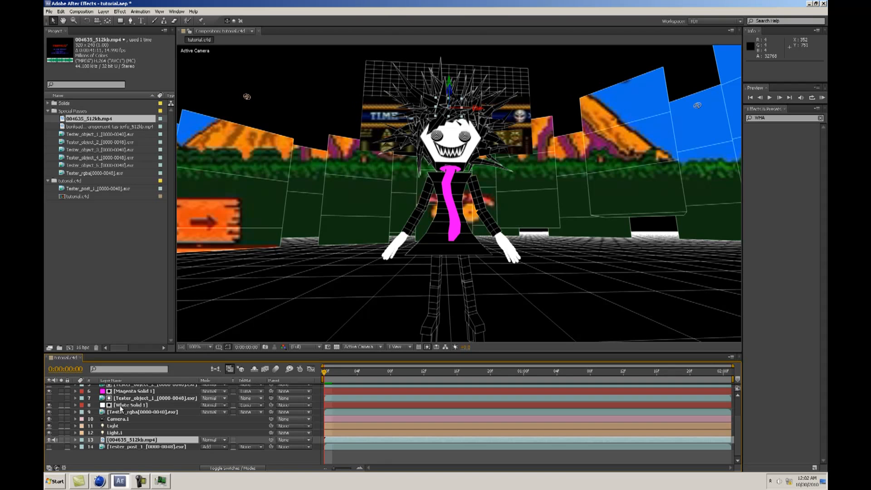
Step: Hide the upper 004635_512kb.mp4 layer and scale the replaced Plane layer to about 650%
{"action": "scroll", "coordinate": [121, 408], "scroll_direction": "up", "scroll_amount": 3}
{"action": "left_click", "coordinate": [49, 395]}
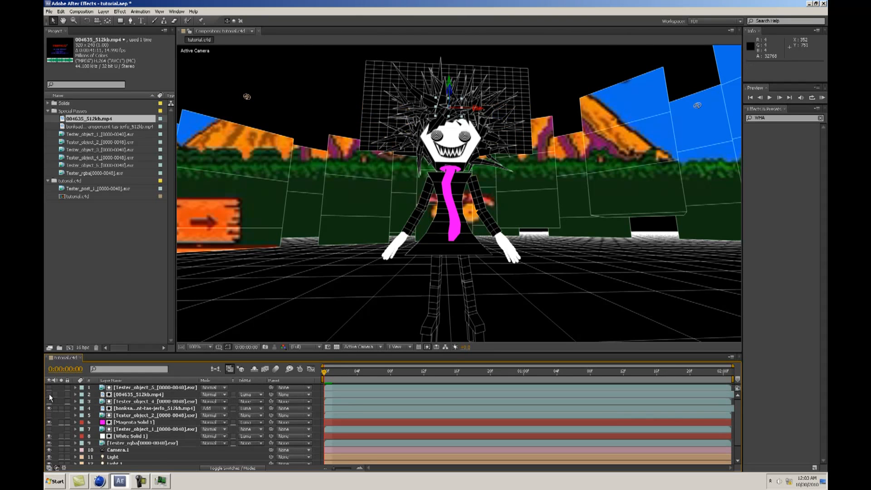
{"action": "left_click", "coordinate": [50, 395]}
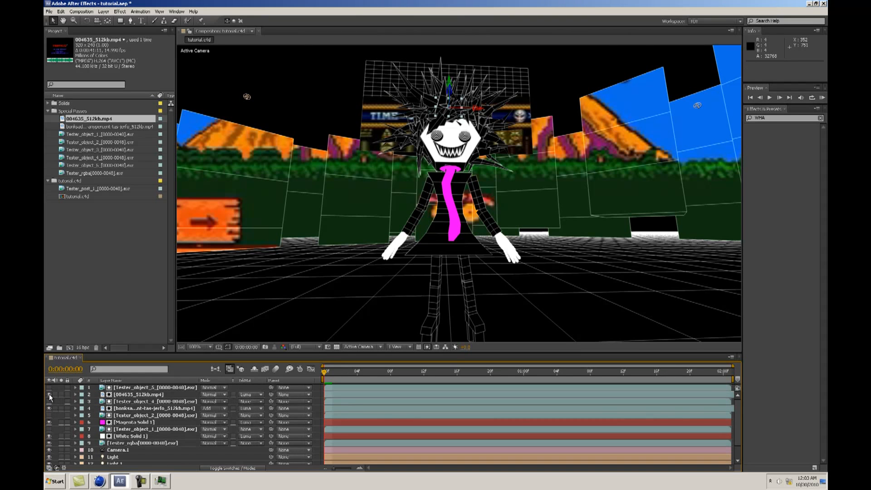
{"action": "left_click_drag", "start_coordinate": [108, 394], "coordinate": [146, 451]}
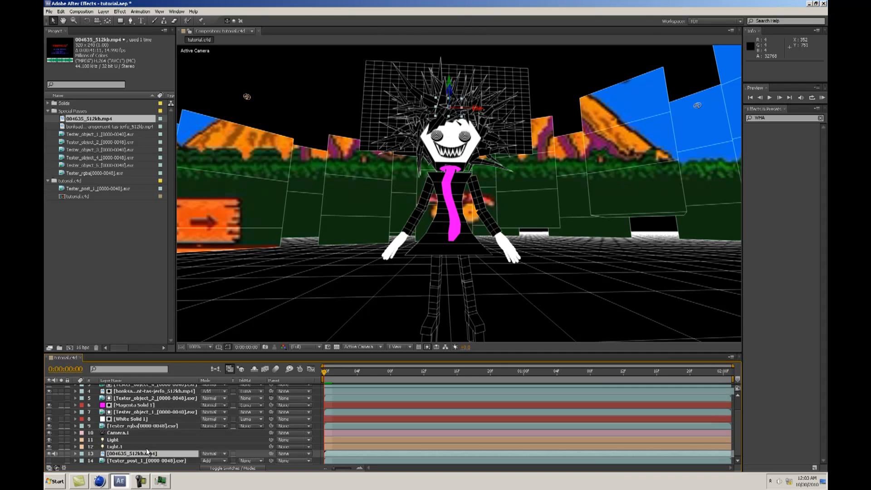
{"action": "key", "text": "s"}
{"action": "left_click_drag", "start_coordinate": [212, 460], "coordinate": [260, 460]}
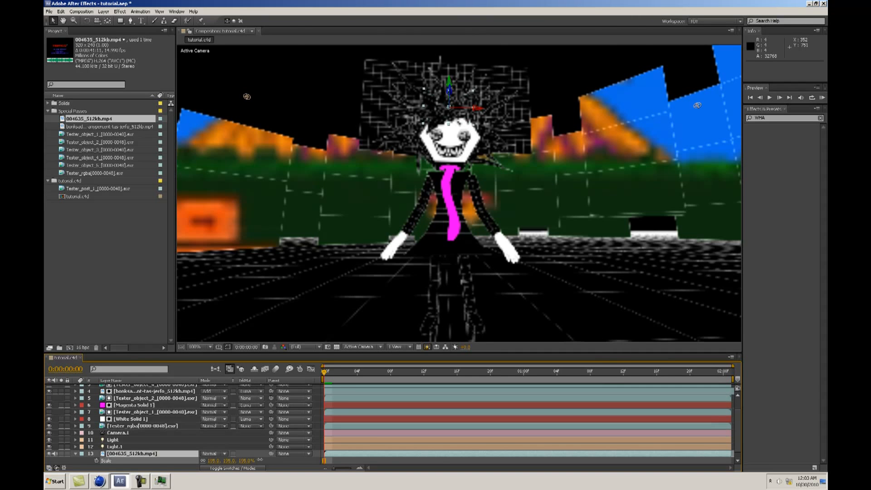
{"action": "left_click_drag", "start_coordinate": [441, 459], "coordinate": [441, 459]}
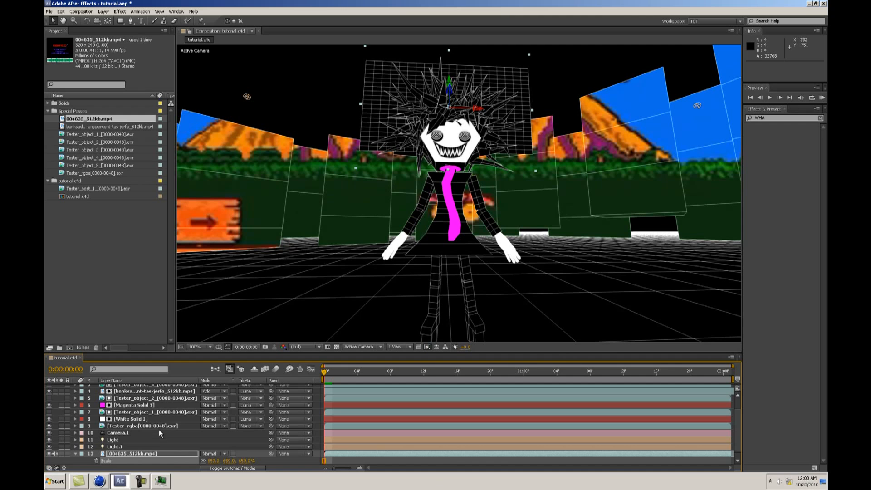
Step: Move the enlarged 3D video layer to the top of the stack, check it soloed, and turn off both light layers
{"action": "left_click", "coordinate": [134, 453]}
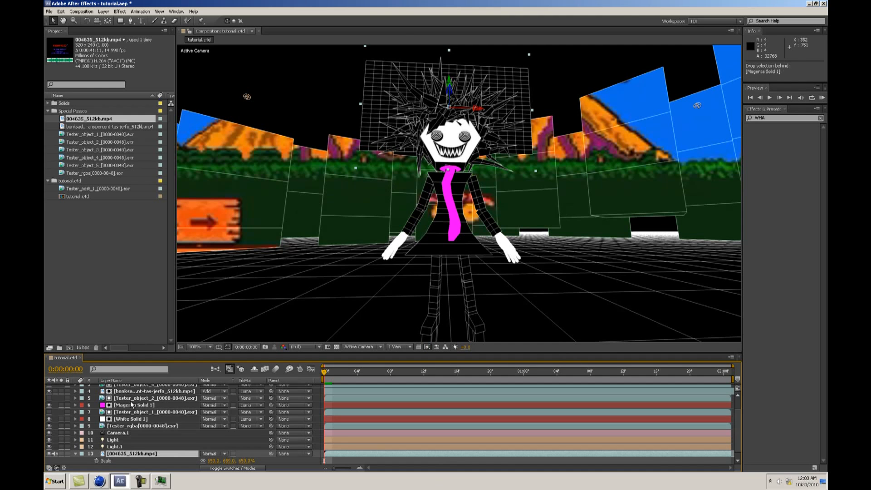
{"action": "left_click_drag", "start_coordinate": [130, 387], "coordinate": [130, 387]}
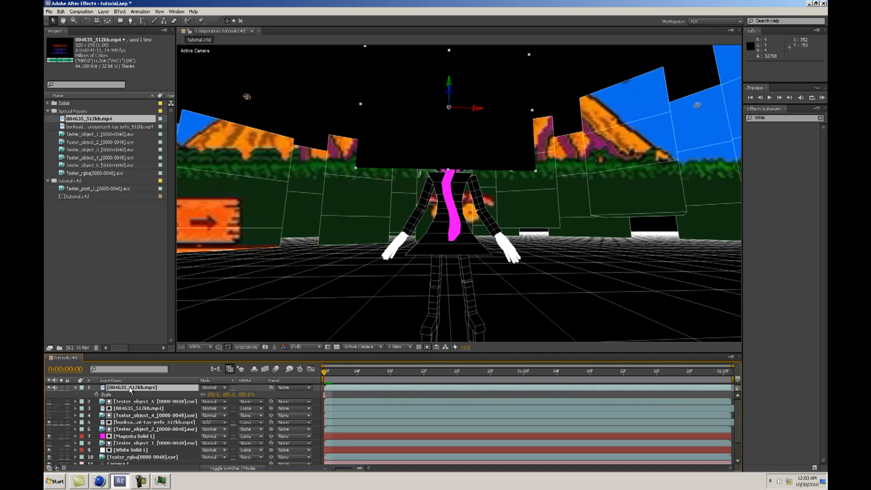
{"action": "left_click", "coordinate": [60, 387]}
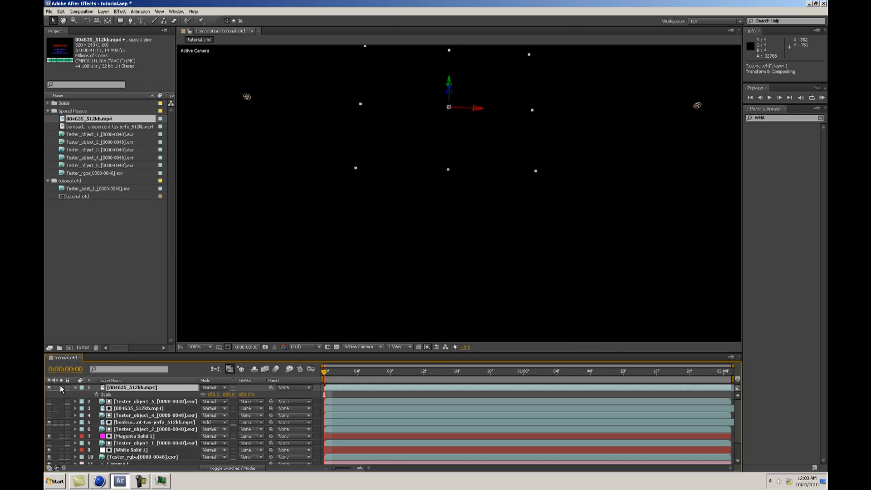
{"action": "left_click", "coordinate": [61, 387]}
{"action": "scroll", "coordinate": [141, 445], "scroll_direction": "down", "scroll_amount": 2}
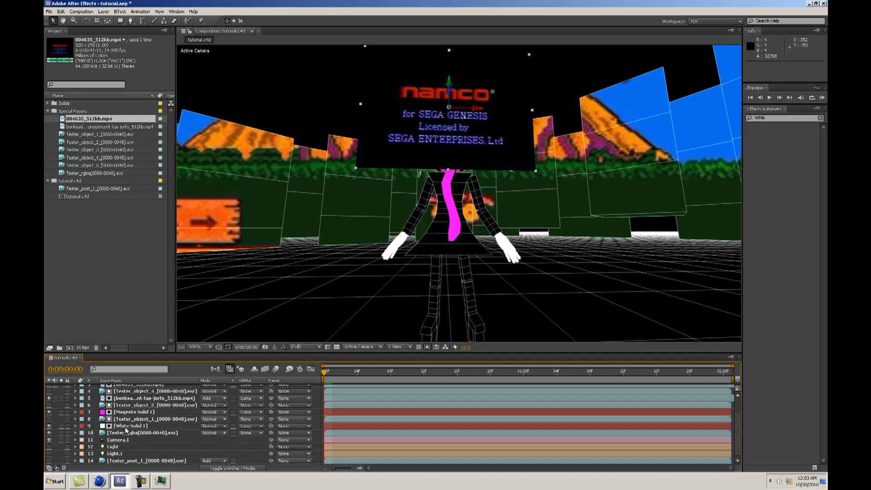
Step: Scrub the animation to check how the 3D video layer follows the panel, return to the start, and collapse the layer's properties
{"action": "key", "text": "s"}
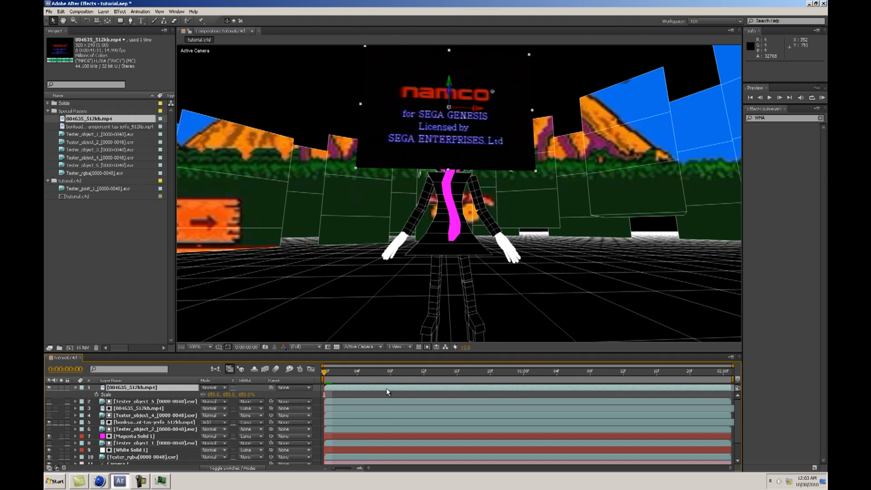
{"action": "left_click", "coordinate": [393, 370]}
{"action": "left_click_drag", "start_coordinate": [394, 372], "coordinate": [500, 372]}
{"action": "left_click", "coordinate": [573, 372]}
{"action": "key", "text": "Home"}
{"action": "left_click", "coordinate": [75, 387]}
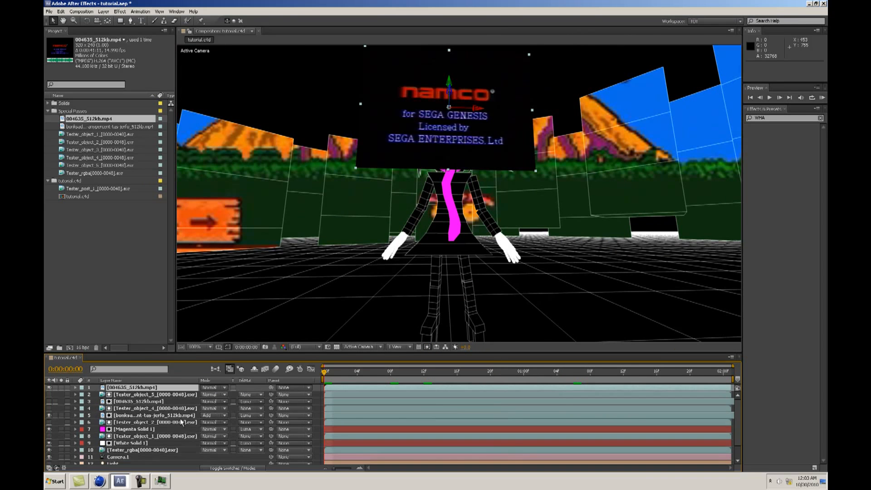
Step: Delete the hidden 004635_512kb.mp4 layer beneath Tester_object_5
{"action": "scroll", "coordinate": [140, 428], "scroll_direction": "down", "scroll_amount": 1}
{"action": "scroll", "coordinate": [135, 420], "scroll_direction": "up", "scroll_amount": 1}
{"action": "left_click", "coordinate": [131, 401]}
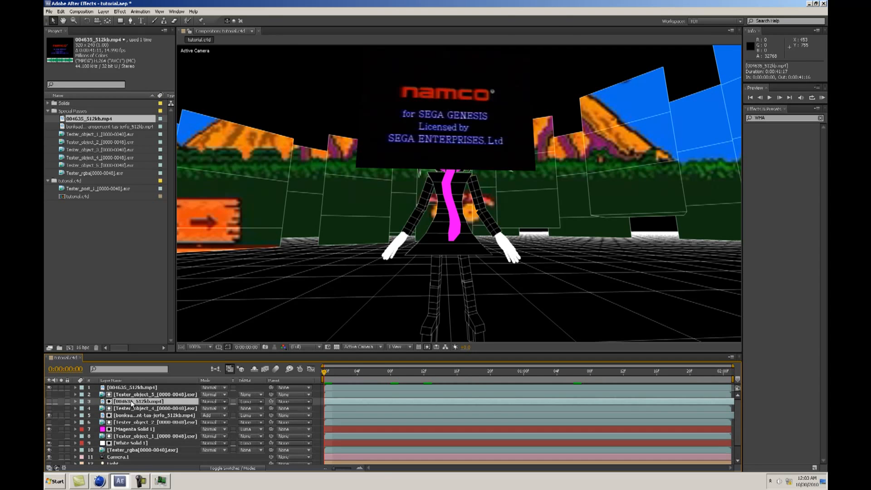
{"action": "key", "text": "Delete"}
Step: Move Tester_object_5 directly above the 3D video layer, apply it as the video's luma track matte, and scrub the animation
{"action": "left_click_drag", "start_coordinate": [131, 396], "coordinate": [132, 386]}
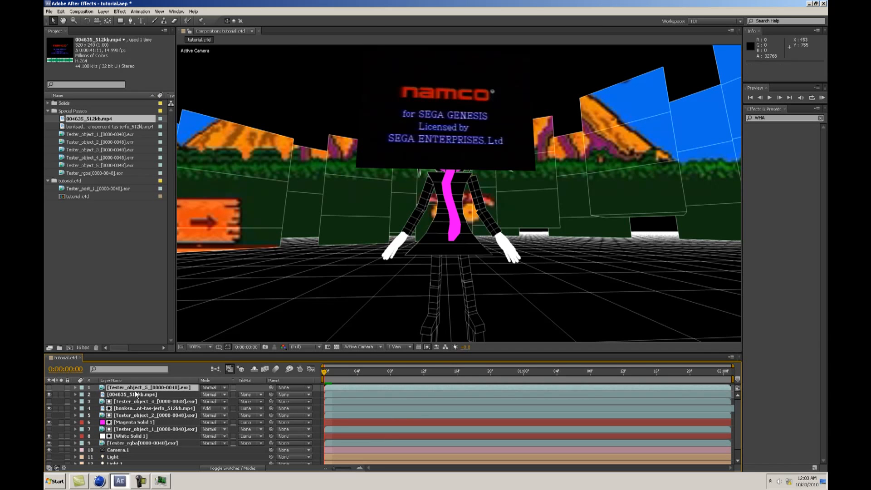
{"action": "left_click", "coordinate": [250, 394]}
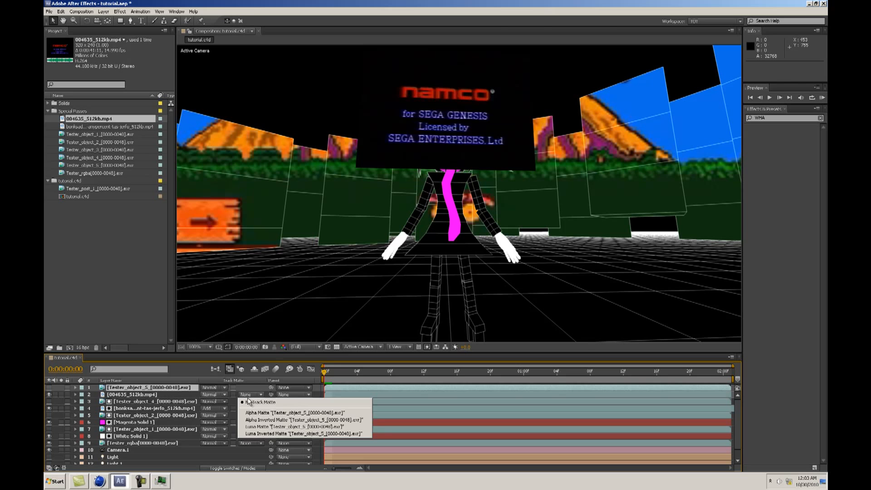
{"action": "left_click", "coordinate": [251, 426]}
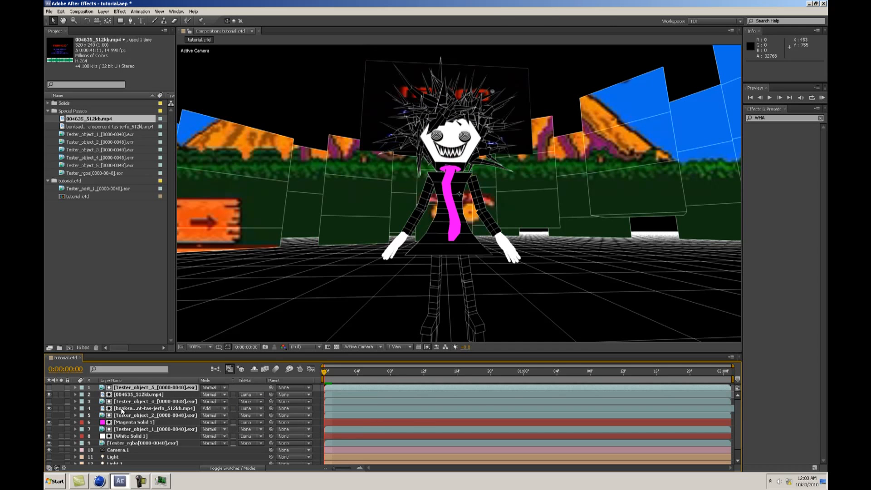
{"action": "left_click", "coordinate": [440, 370]}
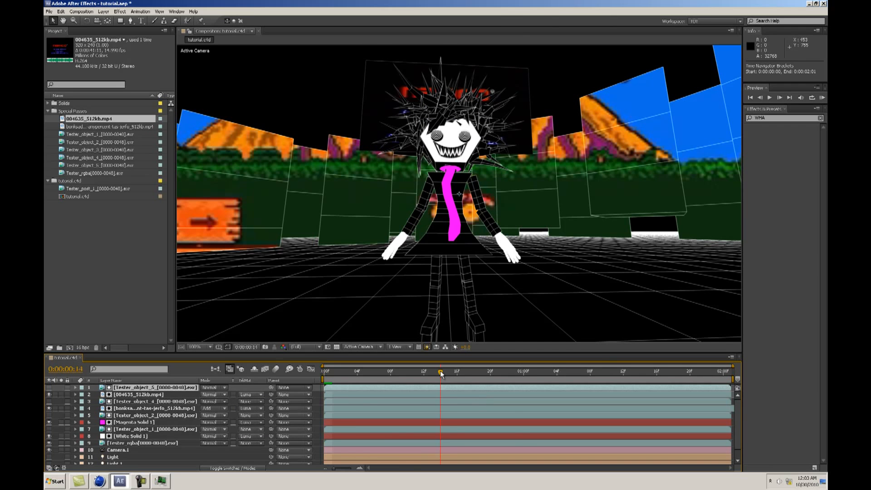
{"action": "left_click", "coordinate": [516, 372]}
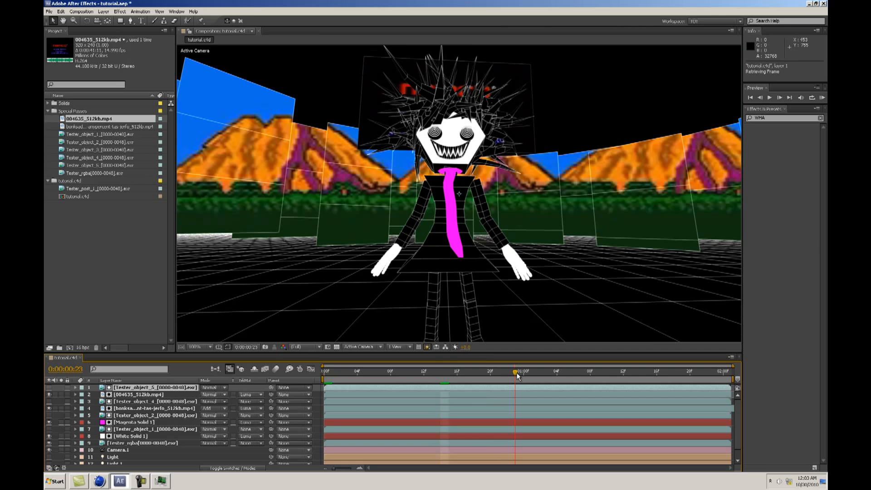
Step: Enable time remapping on the 004635_512kb.mp4 layer and change its Time Remap values at the end and start of the composition
{"action": "left_click", "coordinate": [165, 395]}
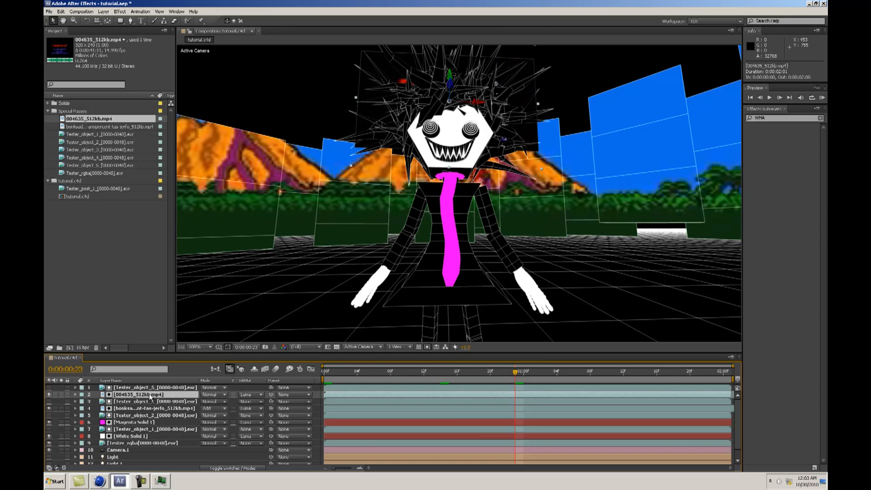
{"action": "right_click", "coordinate": [149, 395]}
{"action": "mouse_move", "coordinate": [162, 218]}
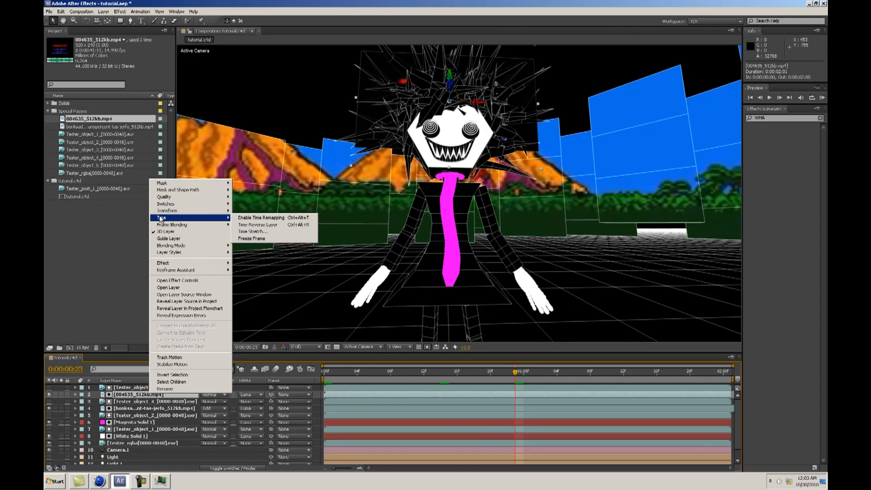
{"action": "left_click", "coordinate": [261, 217]}
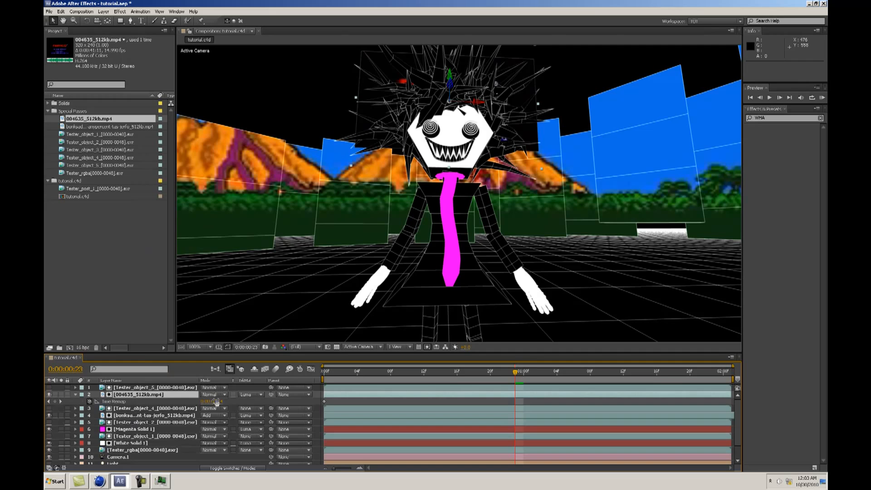
{"action": "left_click", "coordinate": [730, 373]}
{"action": "left_click_drag", "start_coordinate": [209, 402], "coordinate": [395, 403]}
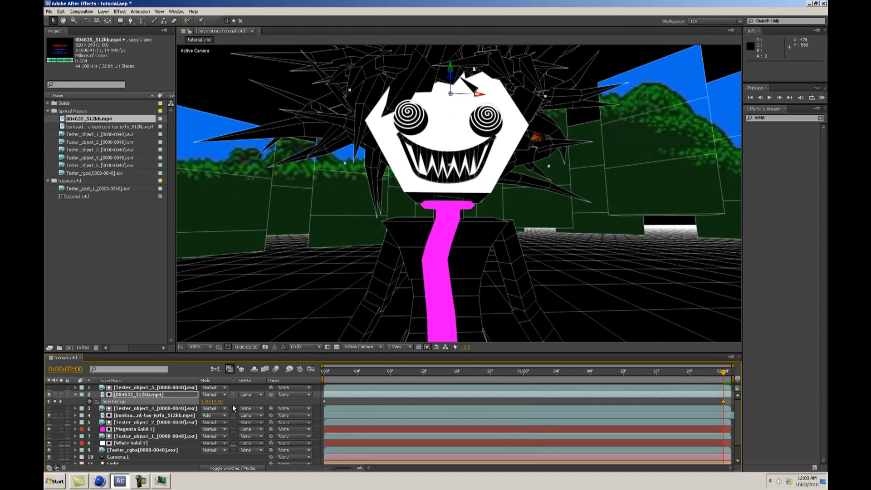
{"action": "left_click", "coordinate": [48, 401]}
{"action": "left_click_drag", "start_coordinate": [213, 401], "coordinate": [264, 403]}
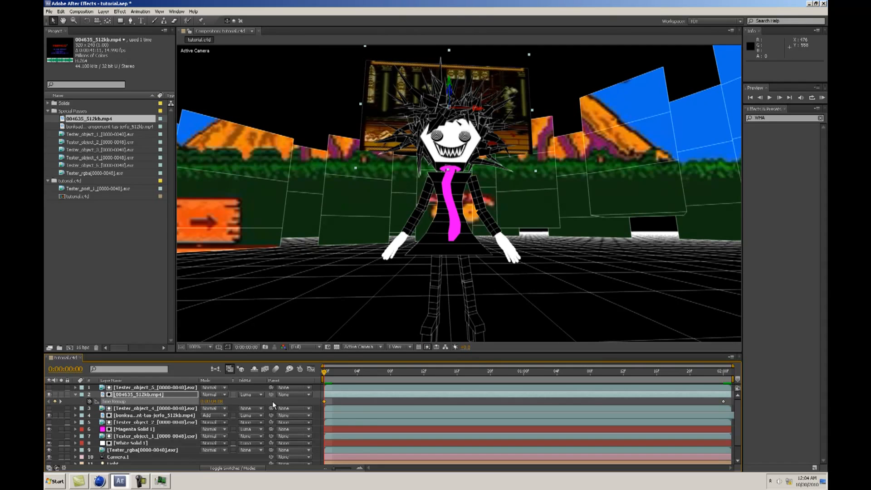
Step: Scrub the animation to check the time-remapped video, collapse its properties, and return to the first frame
{"action": "left_click", "coordinate": [356, 372]}
{"action": "left_click", "coordinate": [424, 372]}
{"action": "left_click", "coordinate": [546, 371]}
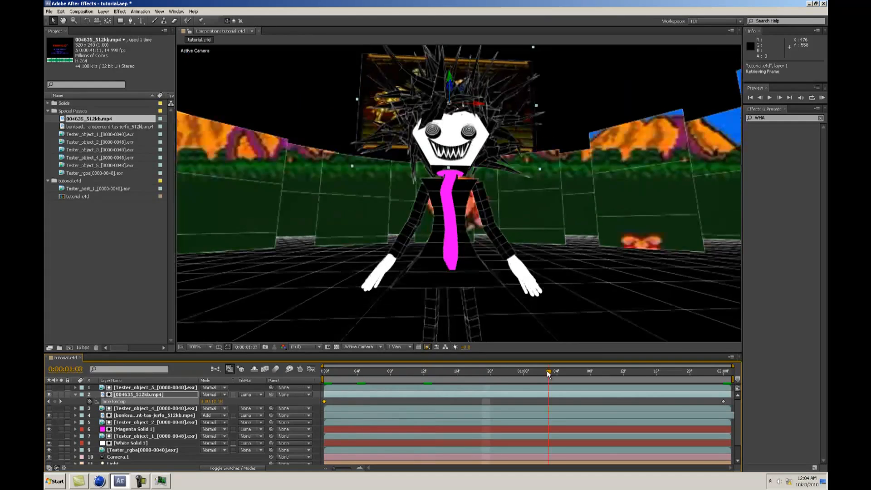
{"action": "left_click", "coordinate": [606, 372]}
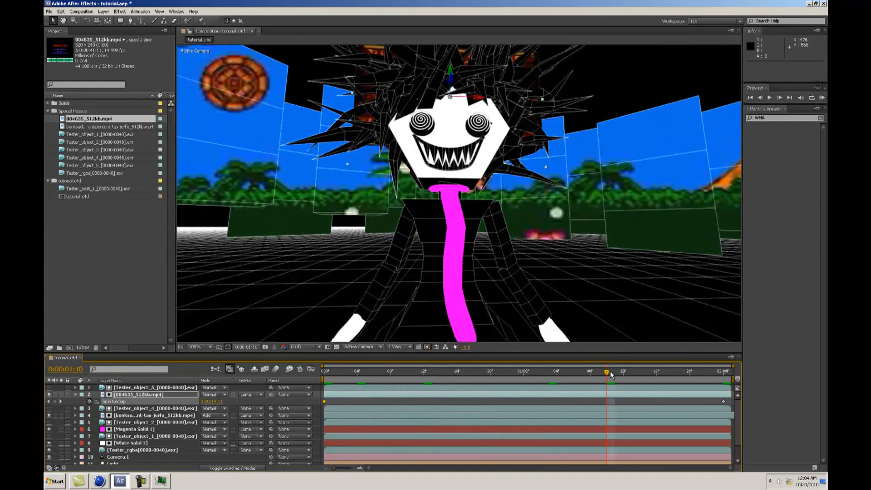
{"action": "key", "text": "Home"}
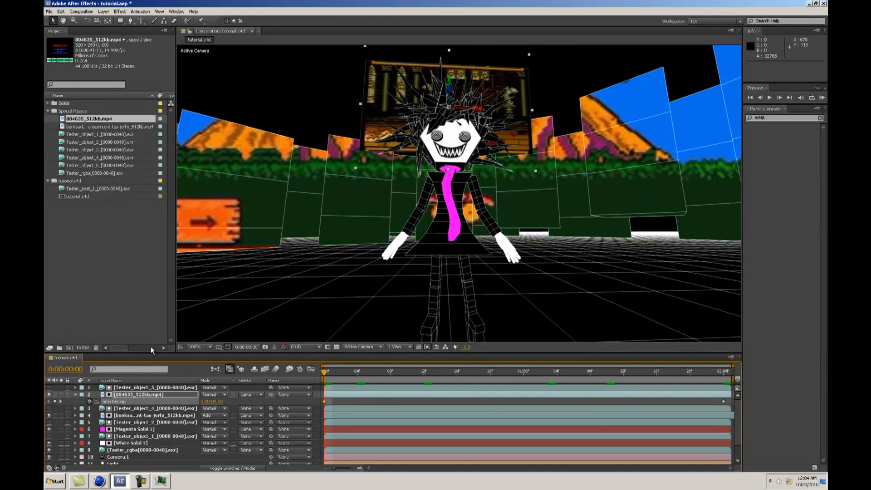
{"action": "left_click", "coordinate": [180, 455]}
{"action": "scroll", "coordinate": [152, 415], "scroll_direction": "down", "scroll_amount": 1}
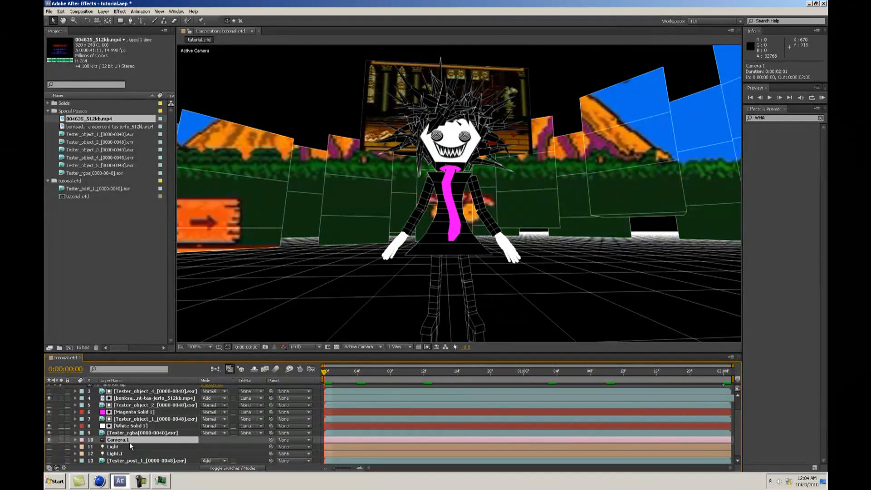
{"action": "scroll", "coordinate": [124, 436], "scroll_direction": "up", "scroll_amount": 1}
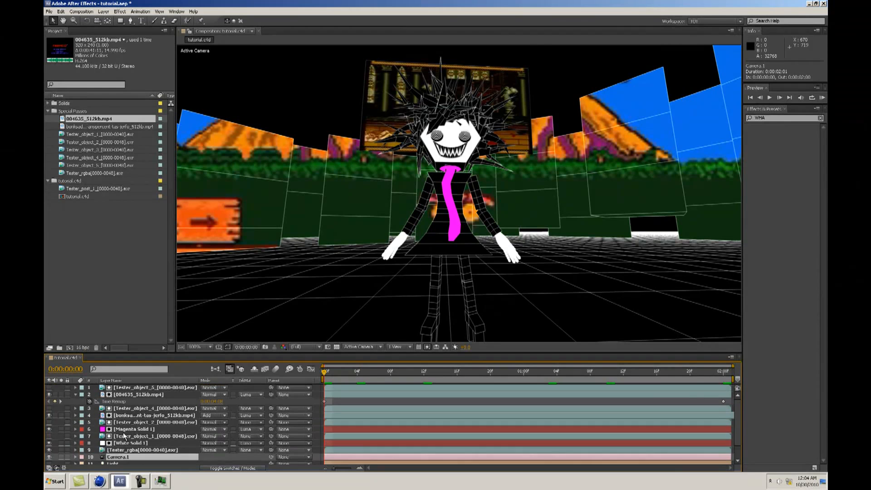
{"action": "left_click", "coordinate": [77, 394]}
{"action": "left_click_drag", "start_coordinate": [372, 371], "coordinate": [522, 373]}
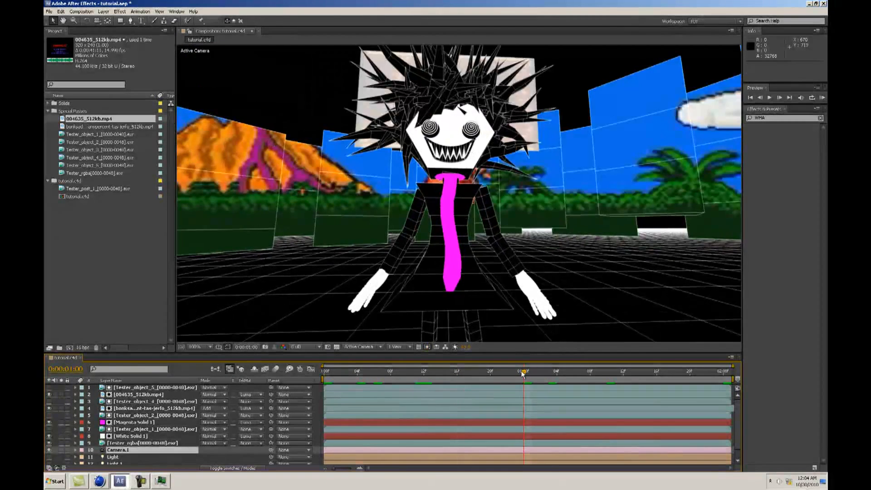
{"action": "key", "text": "Home"}
Step: Move the Tester_post_1 depth pass from the bottom of the layer stack to the top and keep it hidden
{"action": "left_click", "coordinate": [114, 205]}
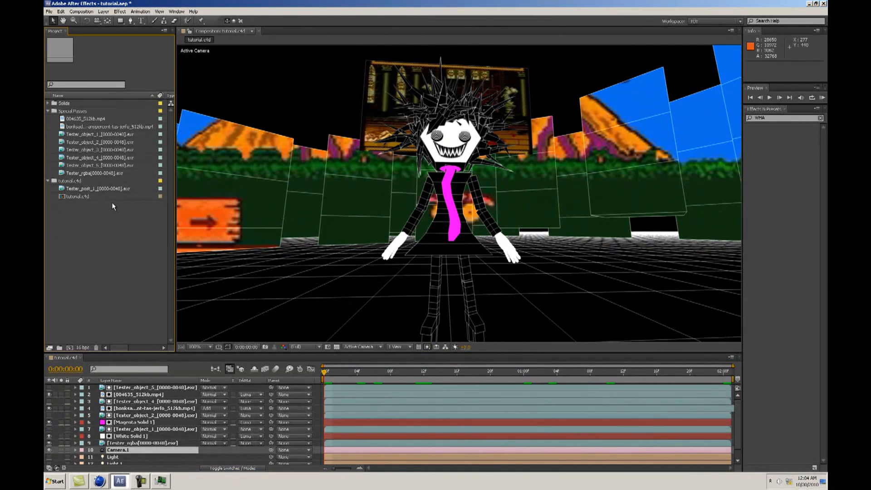
{"action": "left_click", "coordinate": [81, 173]}
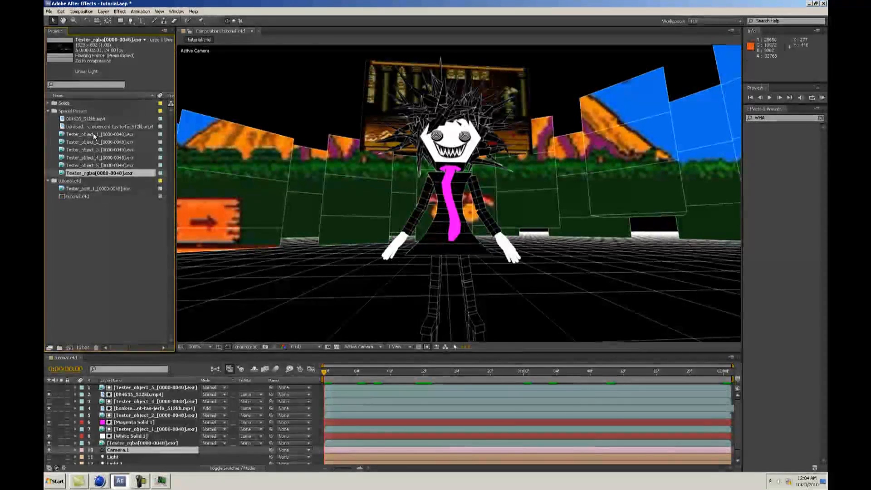
{"action": "left_click_drag", "start_coordinate": [76, 188], "coordinate": [155, 408]}
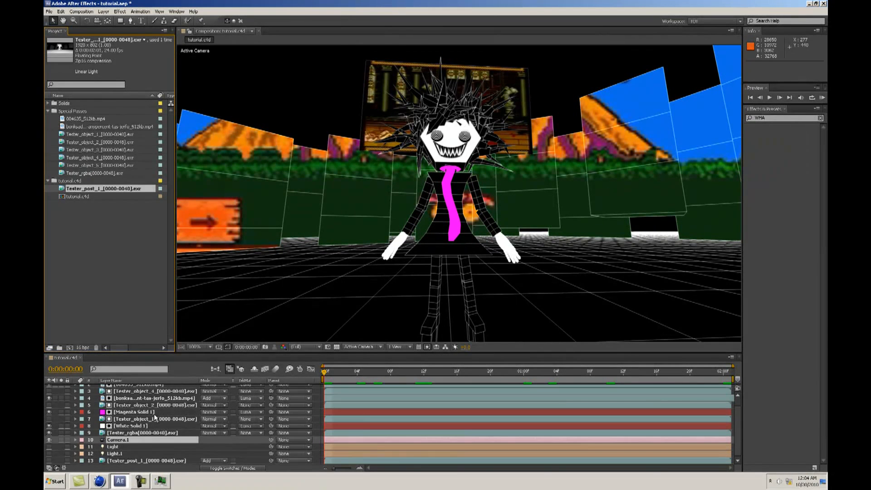
{"action": "left_click_drag", "start_coordinate": [139, 459], "coordinate": [141, 387]}
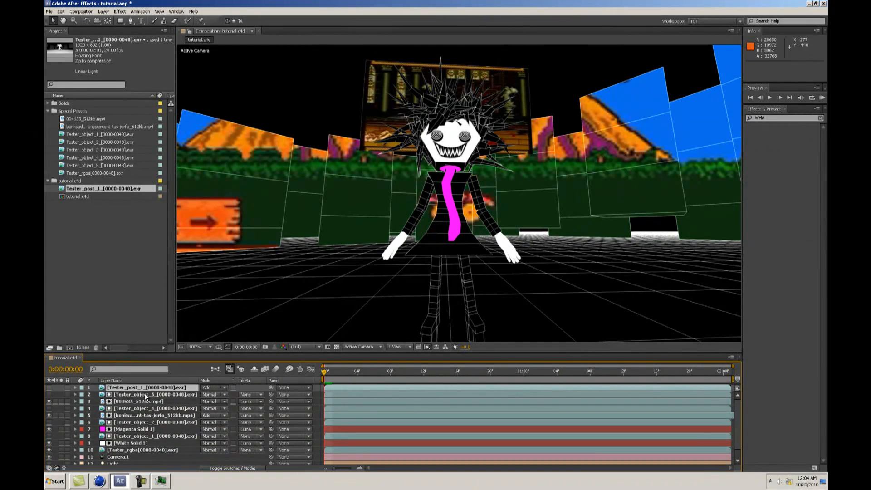
{"action": "left_click", "coordinate": [49, 387]}
{"action": "left_click", "coordinate": [49, 388]}
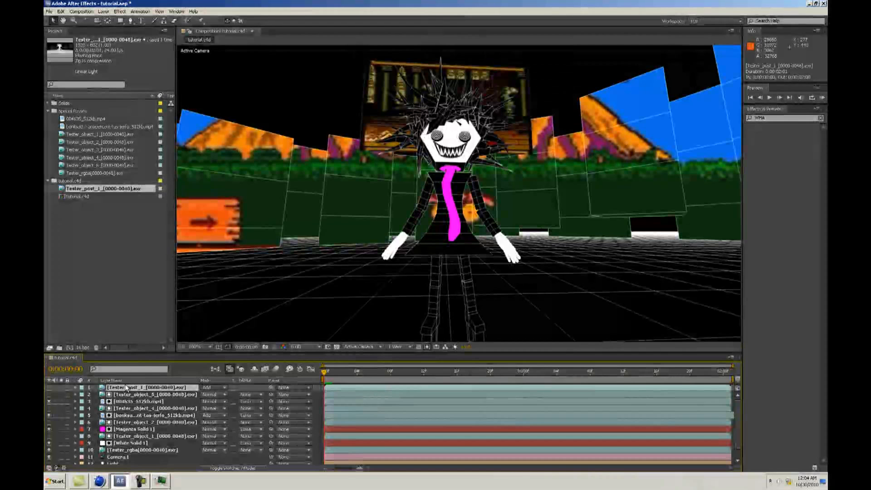
Step: Create a composition-sized pale gray-blue solid with hue 229°, saturation 10% and brightness 60%
{"action": "key", "text": "ctrl+y"}
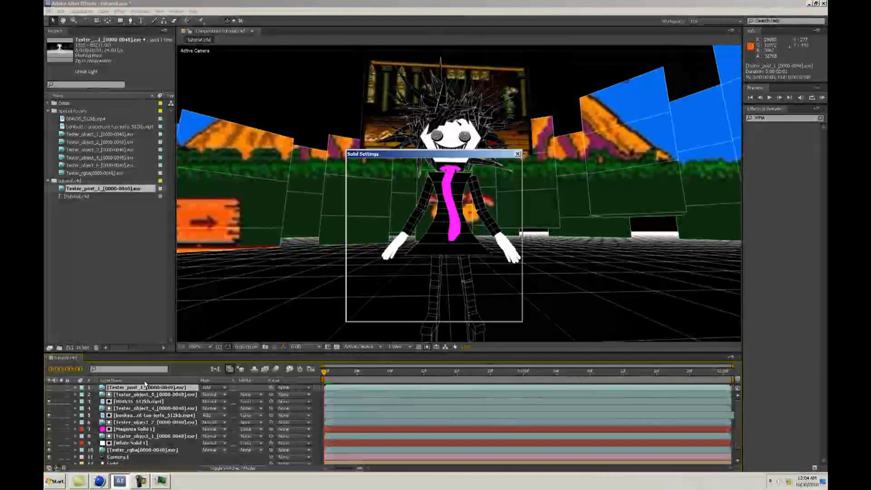
{"action": "left_click", "coordinate": [429, 288]}
{"action": "left_click_drag", "start_coordinate": [622, 301], "coordinate": [573, 319]}
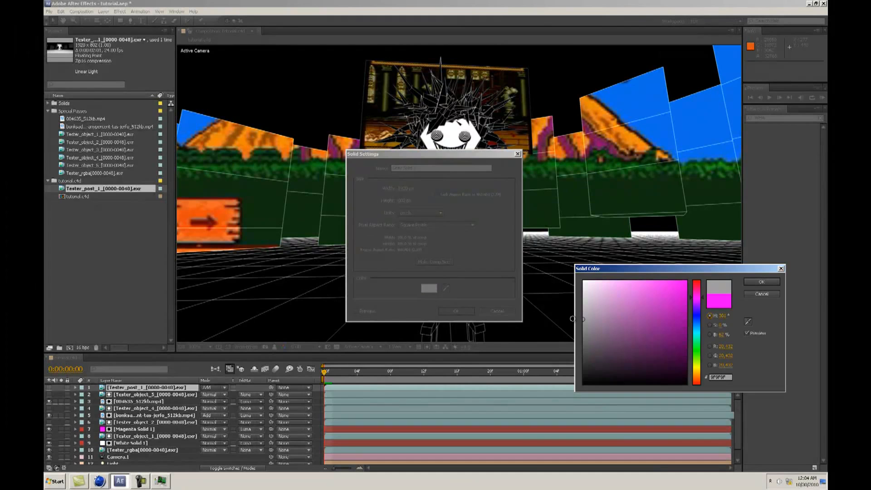
{"action": "left_click", "coordinate": [754, 283]}
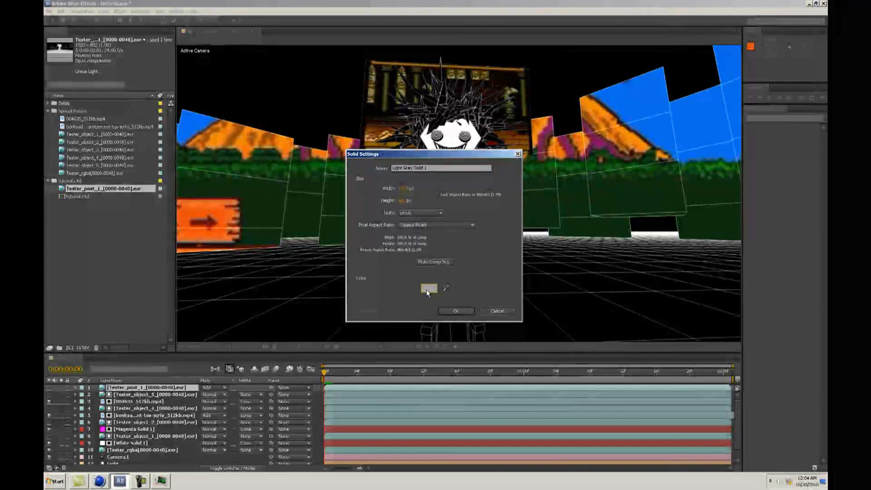
{"action": "left_click", "coordinate": [429, 288]}
{"action": "left_click", "coordinate": [696, 317]}
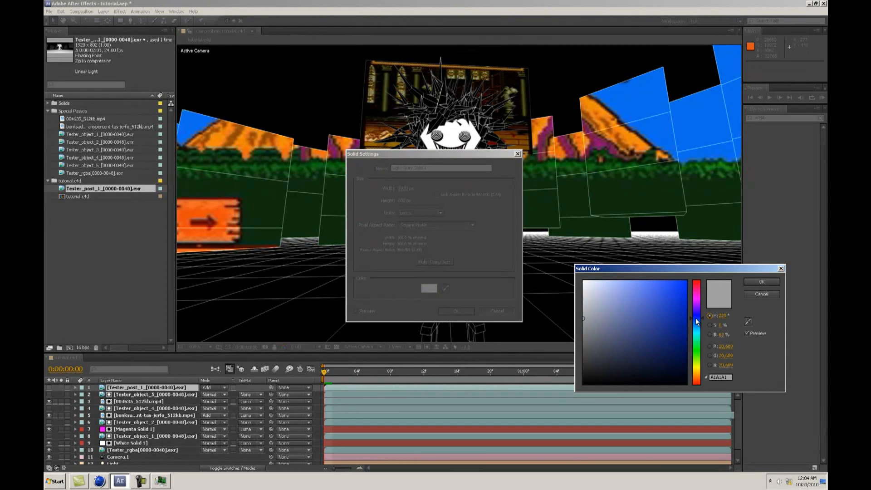
{"action": "left_click", "coordinate": [593, 320]}
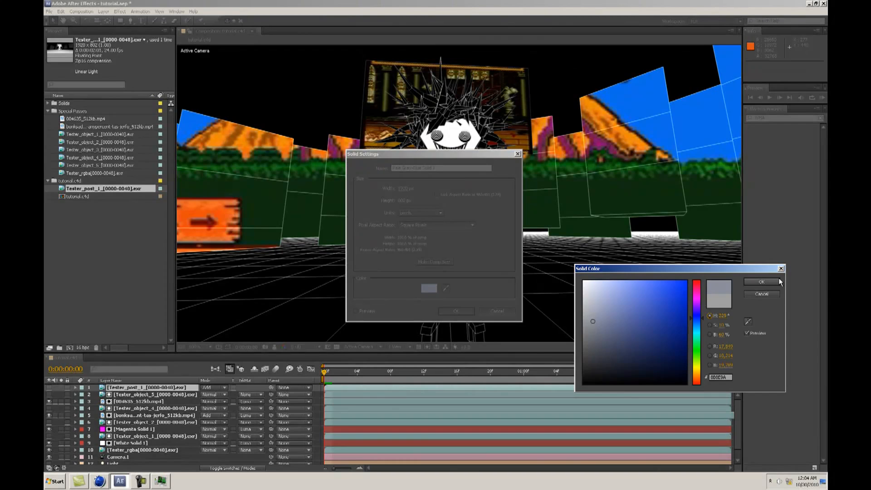
{"action": "left_click", "coordinate": [762, 282]}
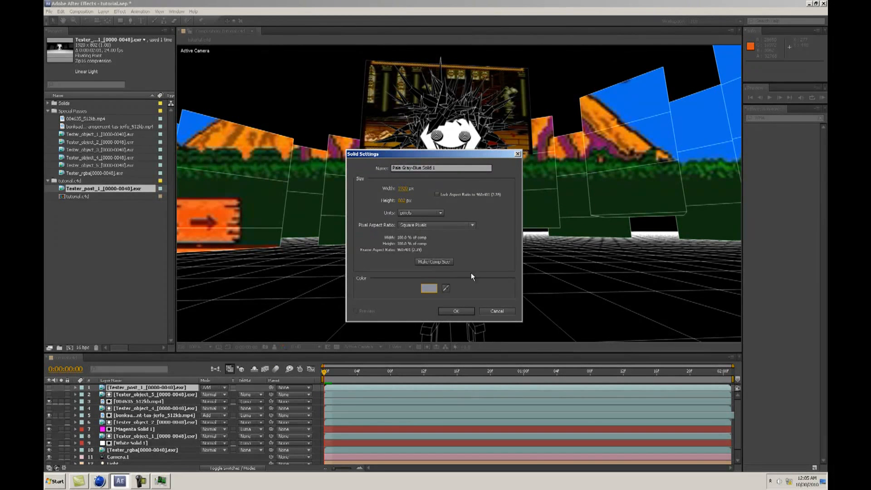
{"action": "left_click", "coordinate": [456, 311]}
Step: Place the gray-blue solid beneath Tester_post_1, apply that pass as its inverted luma track matte, and lower the solid's opacity to 64%
{"action": "left_click_drag", "start_coordinate": [165, 356], "coordinate": [134, 402]}
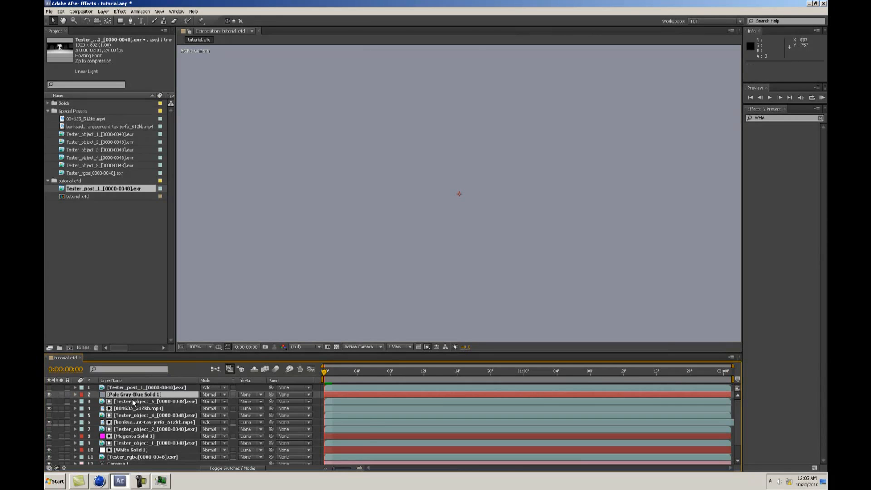
{"action": "left_click", "coordinate": [249, 394]}
{"action": "left_click", "coordinate": [253, 426]}
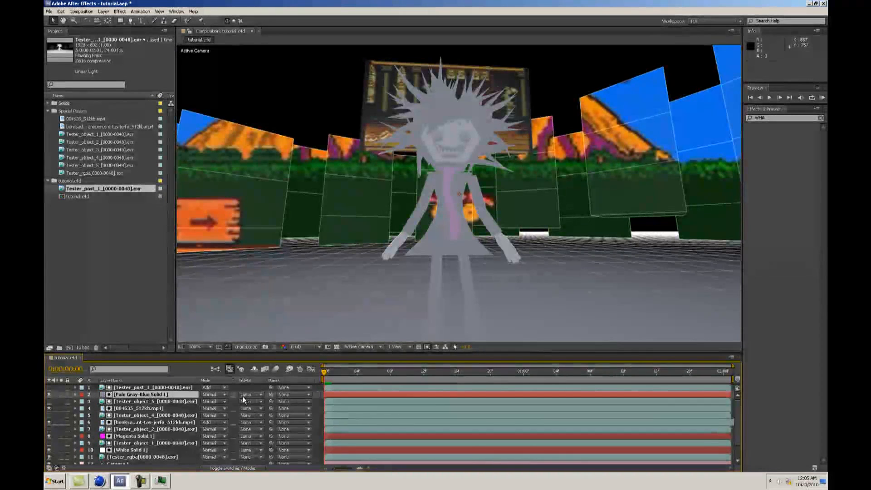
{"action": "left_click", "coordinate": [249, 436]}
{"action": "left_click", "coordinate": [249, 434]}
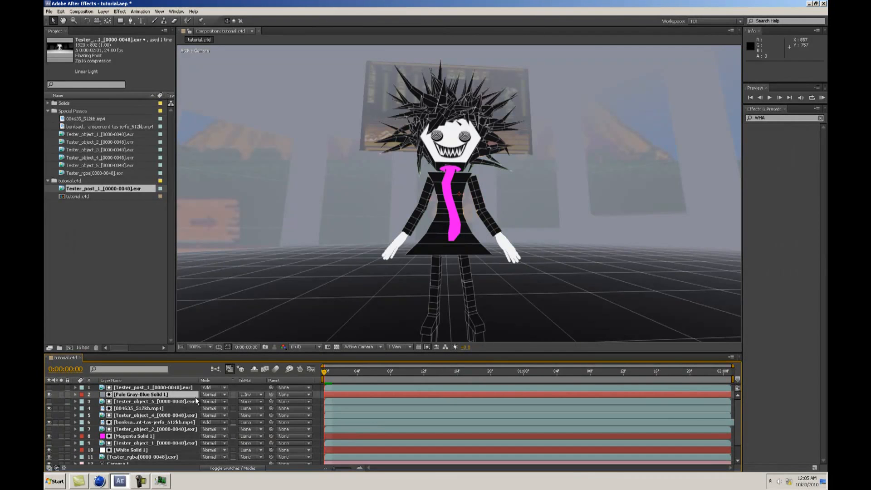
{"action": "key", "text": "t"}
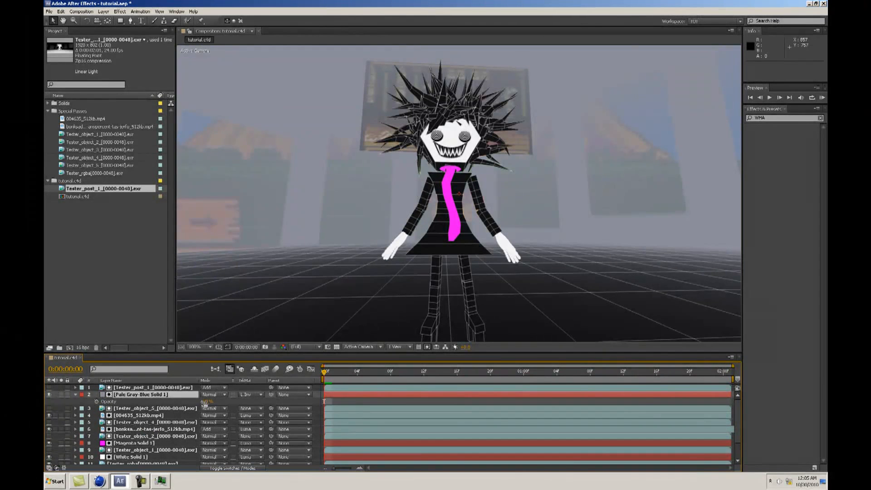
{"action": "left_click_drag", "start_coordinate": [204, 404], "coordinate": [190, 402]}
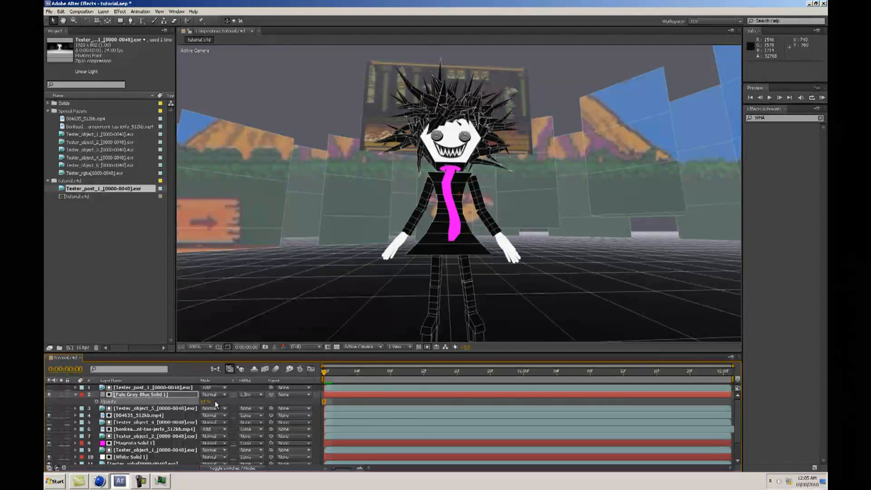
Step: Solo the Tester_post_1 depth pass to examine its grayscale values, hide it again, and reselect the gray-blue solid
{"action": "left_click", "coordinate": [110, 389]}
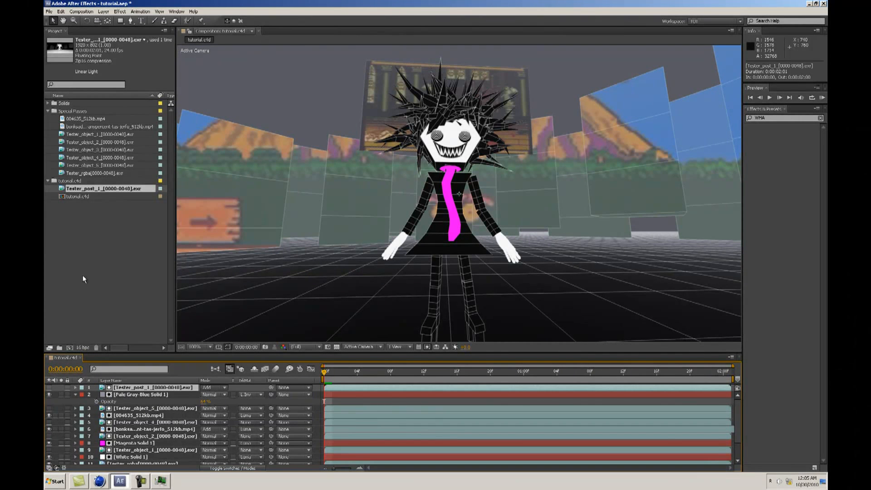
{"action": "left_click", "coordinate": [49, 388]}
{"action": "left_click", "coordinate": [61, 387]}
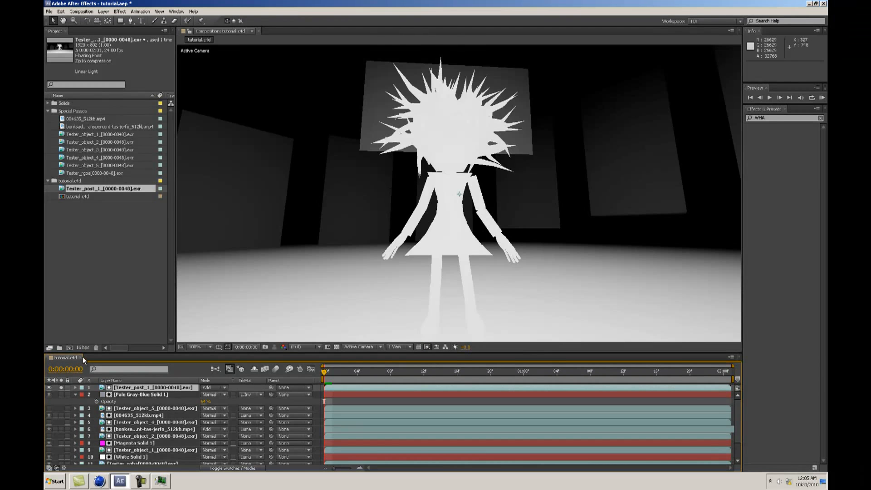
{"action": "left_click", "coordinate": [48, 389]}
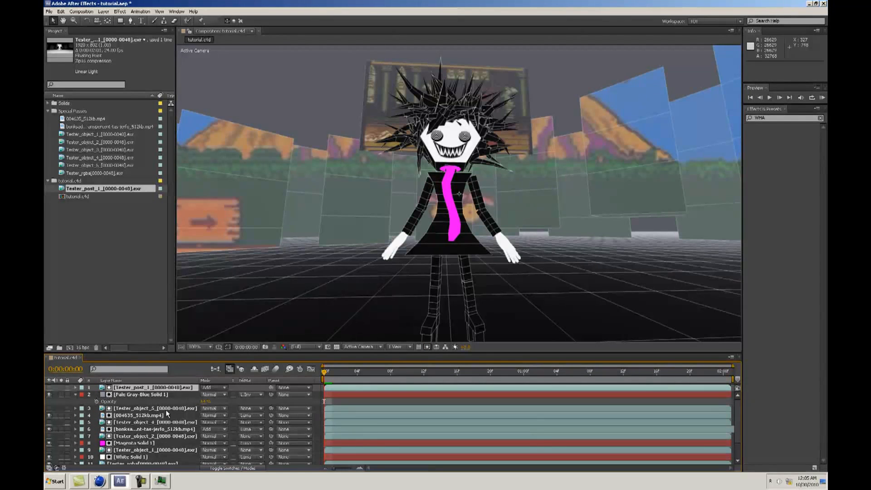
{"action": "left_click", "coordinate": [150, 394]}
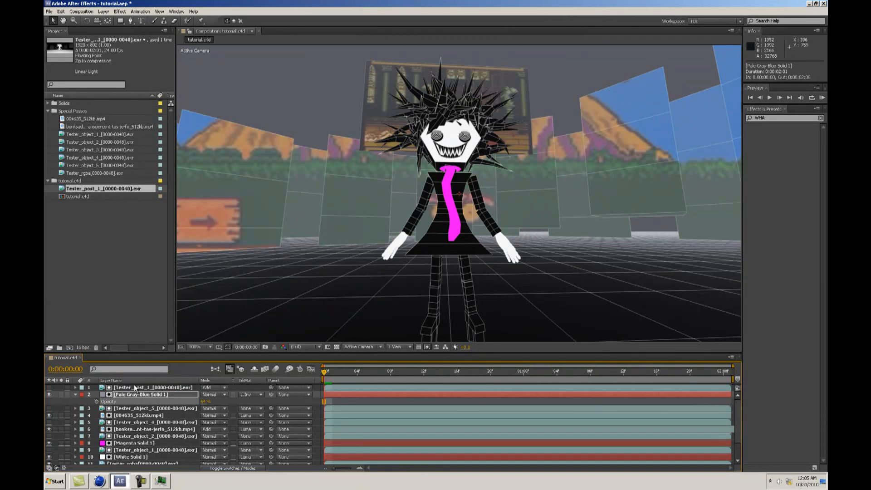
{"action": "left_click", "coordinate": [130, 320]}
{"action": "left_click", "coordinate": [183, 367]}
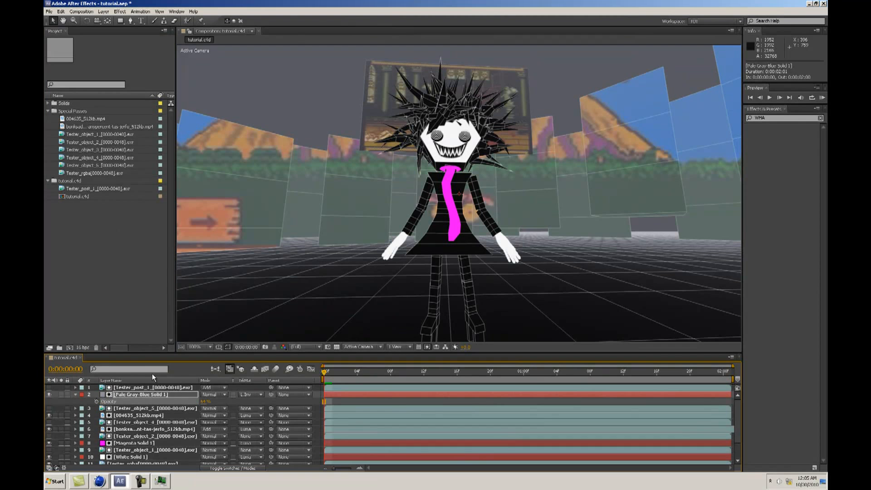
Step: Add a new adjustment layer above Tester_post_1 and open the effects search for editing
{"action": "left_click", "coordinate": [103, 11]}
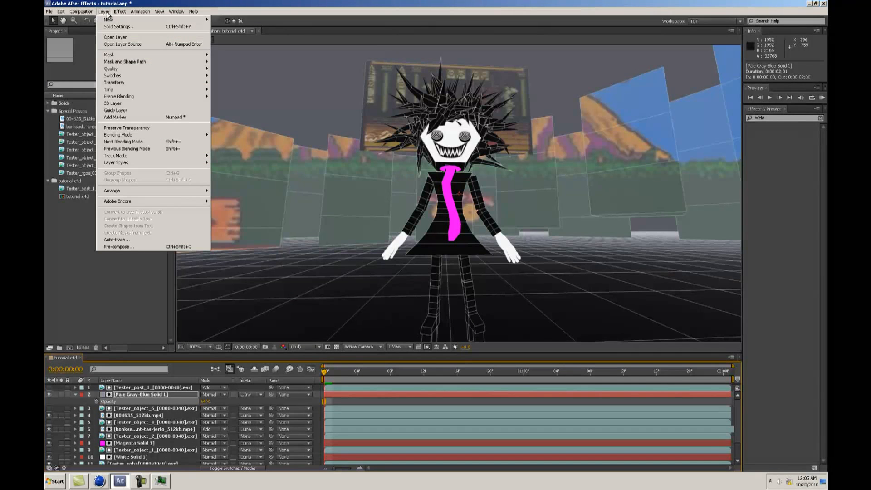
{"action": "mouse_move", "coordinate": [149, 20]}
{"action": "left_click", "coordinate": [234, 61]}
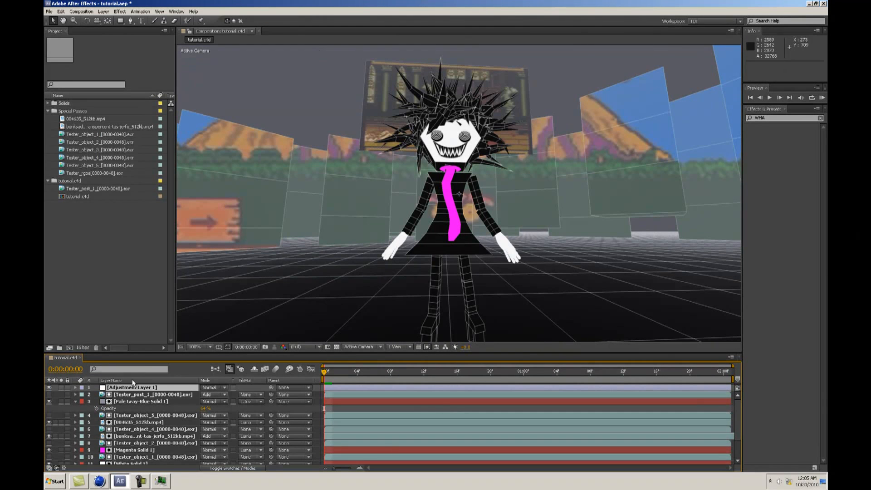
{"action": "left_click", "coordinate": [773, 117]}
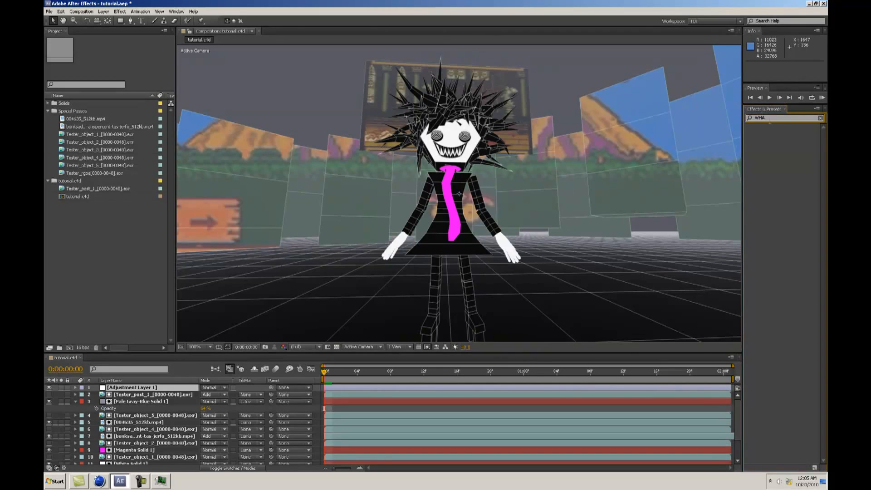
Step: Apply the Hue/Saturation effect to the adjustment layer and set its Master Saturation to -100
{"action": "type", "text": "hue"}
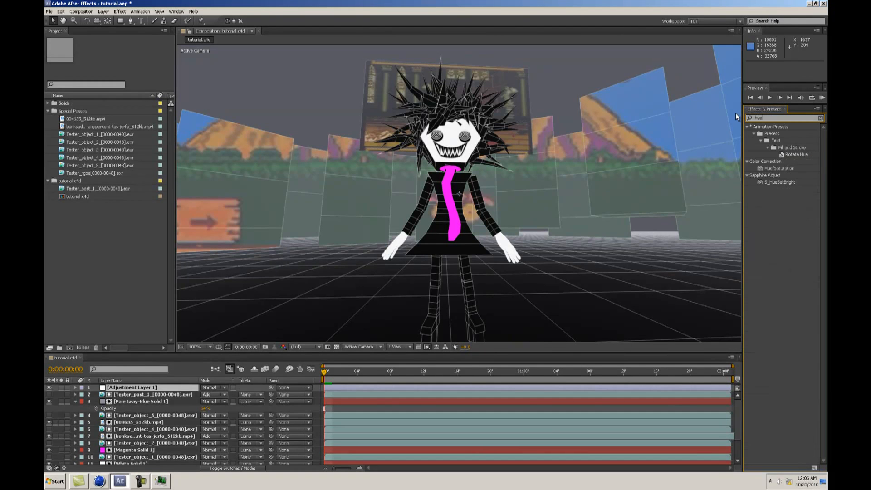
{"action": "double_click", "coordinate": [762, 168]}
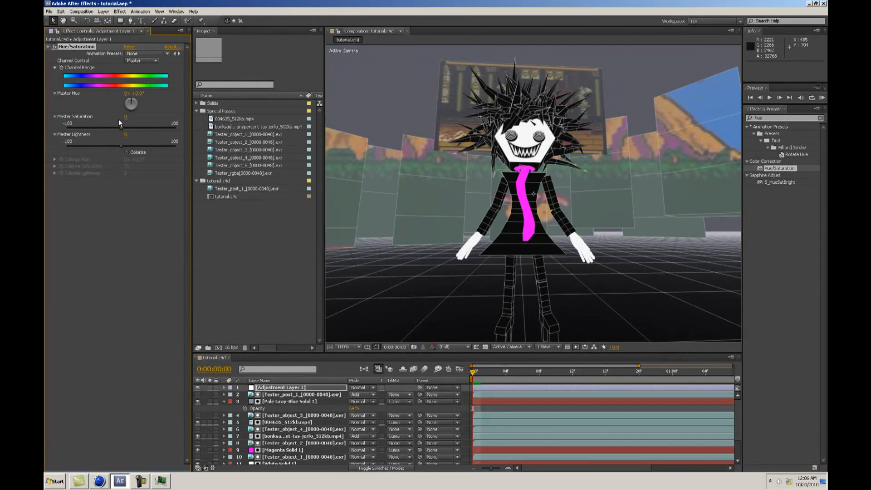
{"action": "left_click_drag", "start_coordinate": [123, 127], "coordinate": [64, 128]}
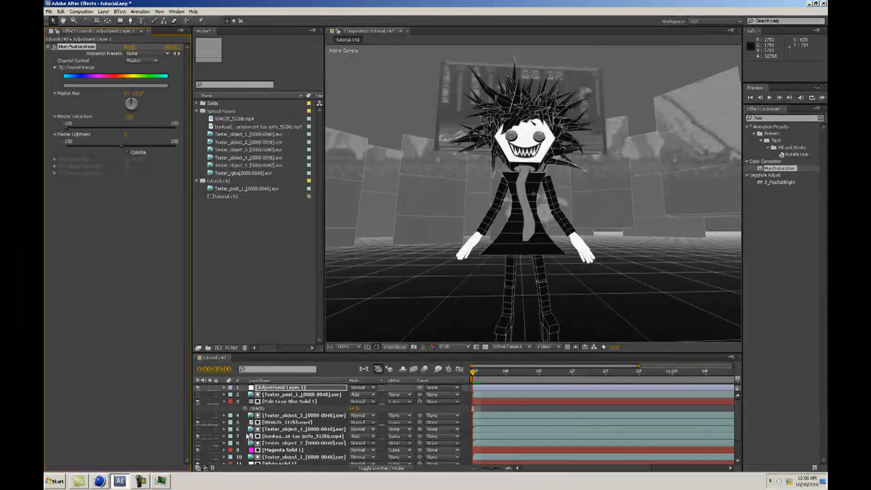
Step: Add another Tester_post_1 pass directly above the adjustment layer and use it as that layer's inverted luma track matte
{"action": "left_click", "coordinate": [276, 388]}
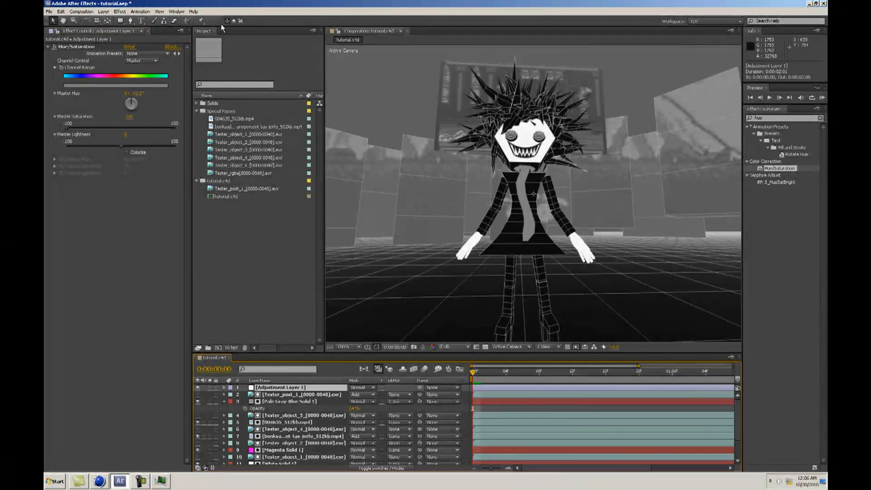
{"action": "left_click", "coordinate": [244, 201]}
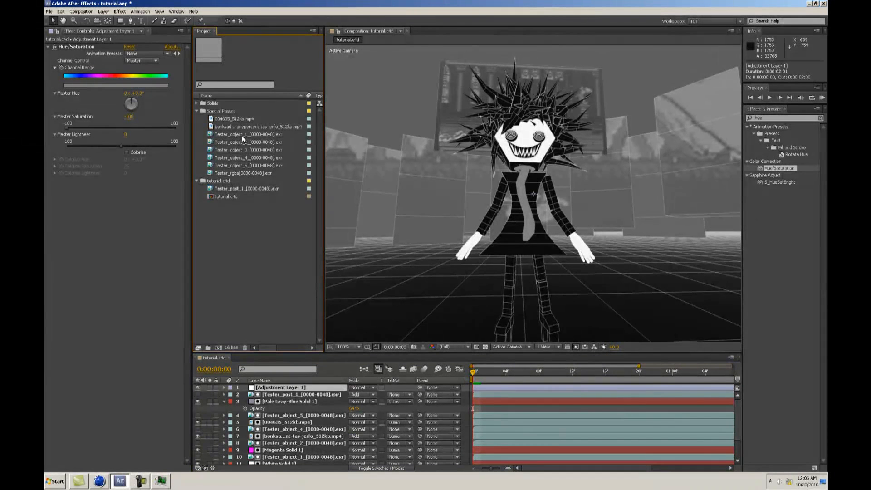
{"action": "left_click", "coordinate": [245, 188]}
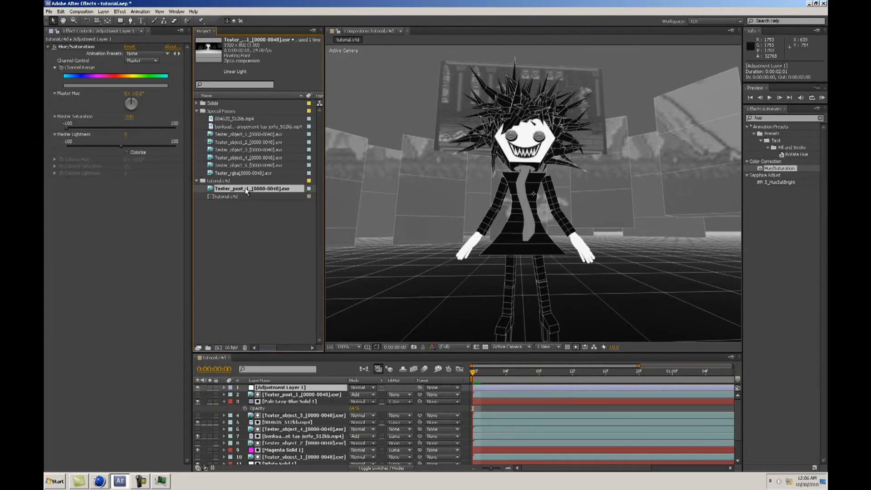
{"action": "key", "text": "ctrl+slash"}
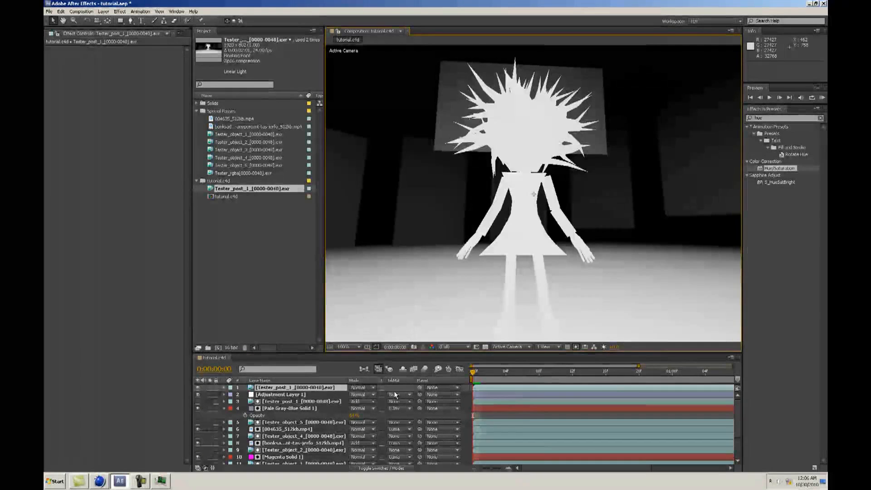
{"action": "left_click", "coordinate": [394, 395]}
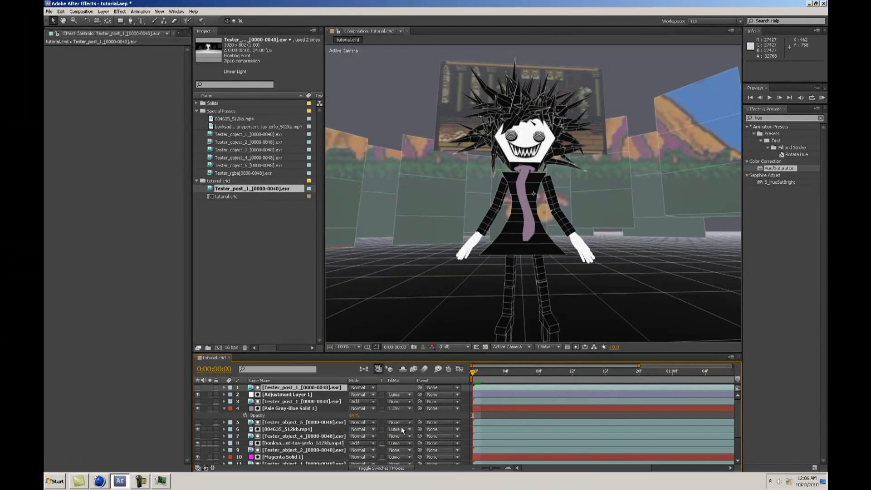
{"action": "left_click", "coordinate": [399, 407]}
{"action": "left_click", "coordinate": [396, 429]}
Step: Reveal the adjustment layer's opacity, enter 30%, and fine-tune it upward to partially desaturate the distant background
{"action": "left_click", "coordinate": [281, 396]}
{"action": "key", "text": "t"}
{"action": "left_click_drag", "start_coordinate": [357, 402], "coordinate": [342, 403]}
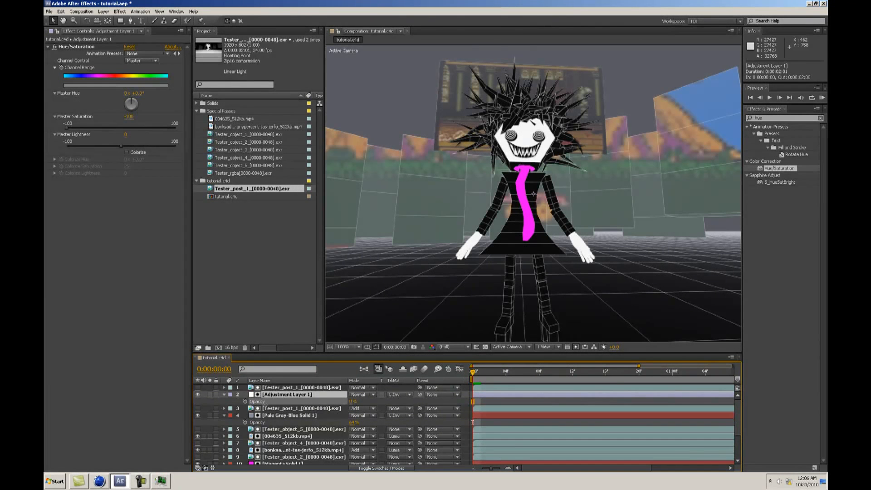
{"action": "left_click_drag", "start_coordinate": [266, 404], "coordinate": [267, 403]}
{"action": "left_click", "coordinate": [356, 402]}
{"action": "type", "text": "30"}
{"action": "key", "text": "Return"}
{"action": "left_click_drag", "start_coordinate": [354, 402], "coordinate": [367, 401]}
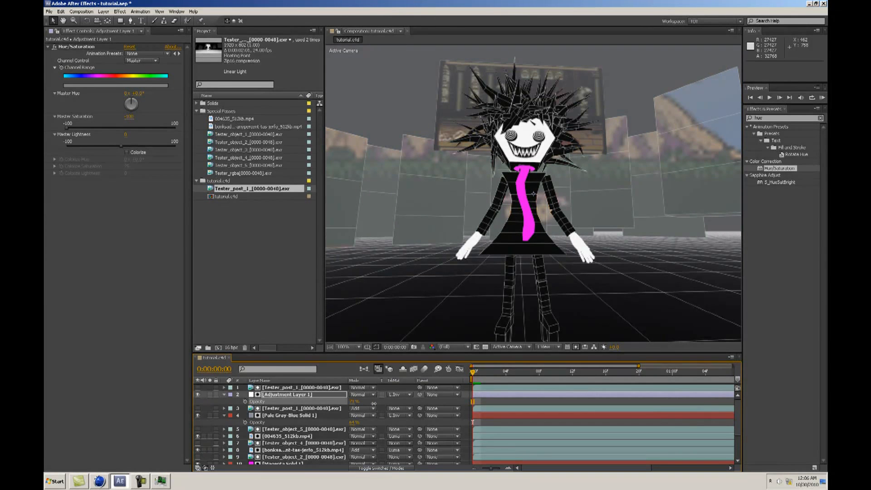
Step: Collapse the opacity properties of the adjustment layer and Pale Gray-Blue Solid 1 in the layer list
{"action": "left_click", "coordinate": [264, 295]}
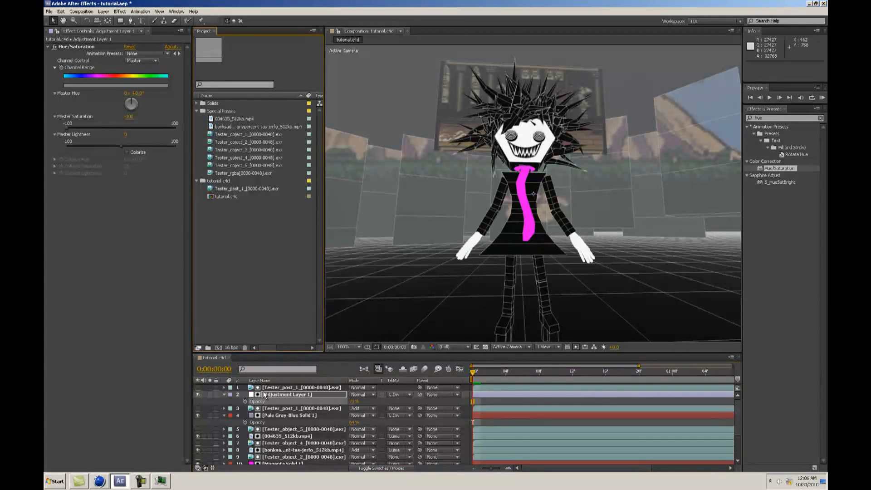
{"action": "left_click", "coordinate": [223, 394]}
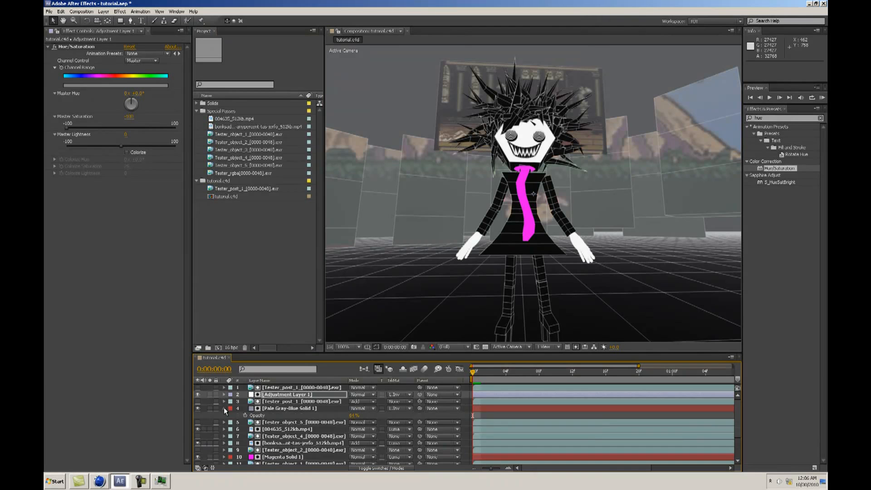
{"action": "left_click", "coordinate": [224, 407]}
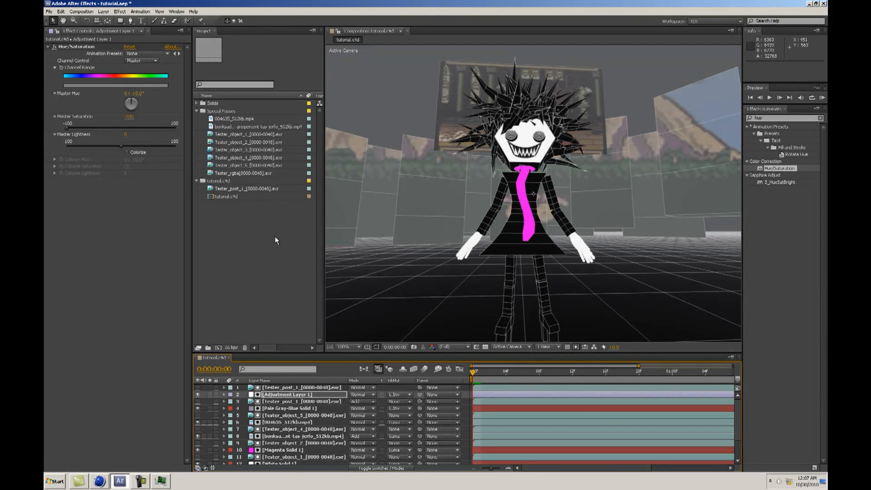
Step: Widen the timeline view to the whole composition, check the composite at a later frame, and return to the first frame
{"action": "left_click_drag", "start_coordinate": [538, 370], "coordinate": [786, 366]}
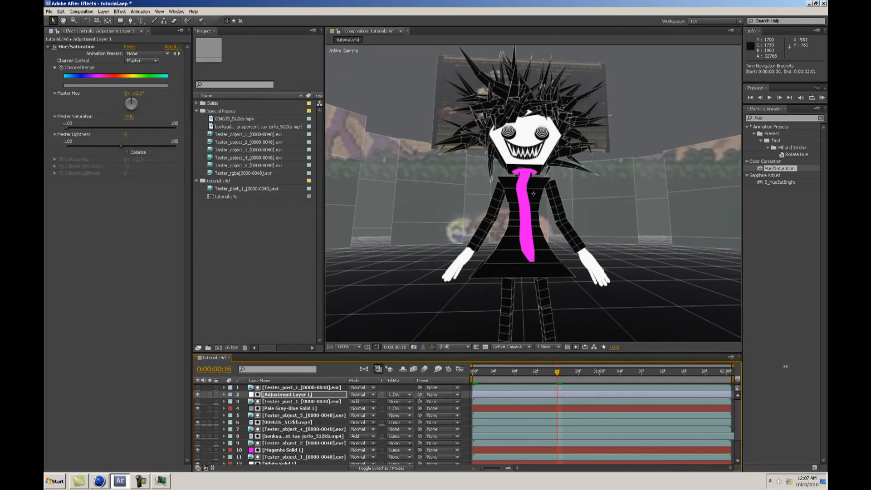
{"action": "left_click", "coordinate": [629, 370]}
{"action": "key", "text": "Home"}
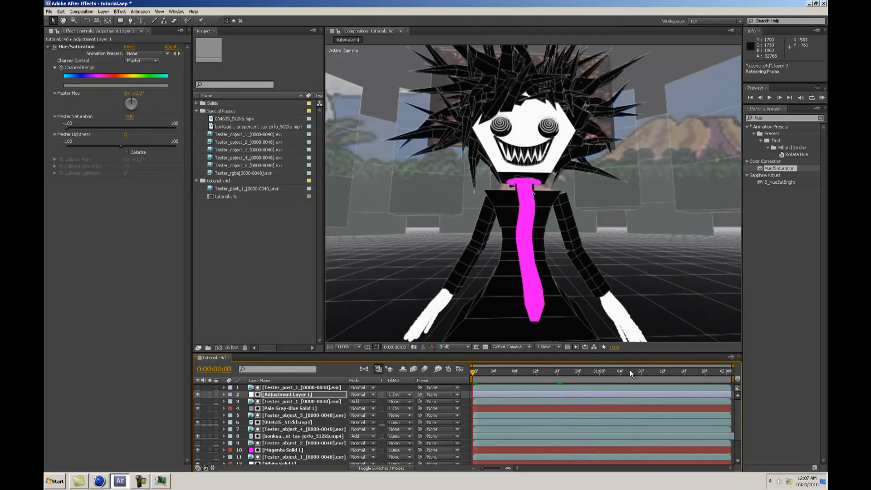
Step: Review the layer stack from the depth passes and mattes down to the base render, camera and lights
{"action": "scroll", "coordinate": [289, 449], "scroll_direction": "down", "scroll_amount": 2}
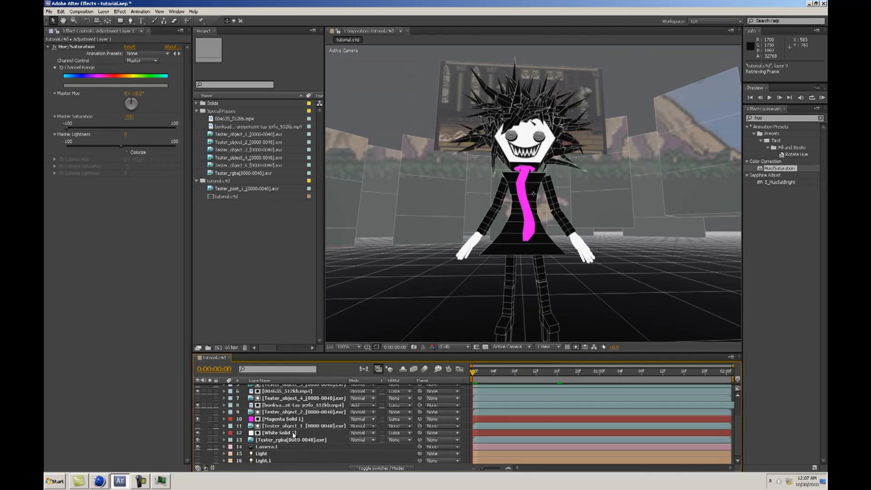
{"action": "scroll", "coordinate": [266, 423], "scroll_direction": "up", "scroll_amount": 2}
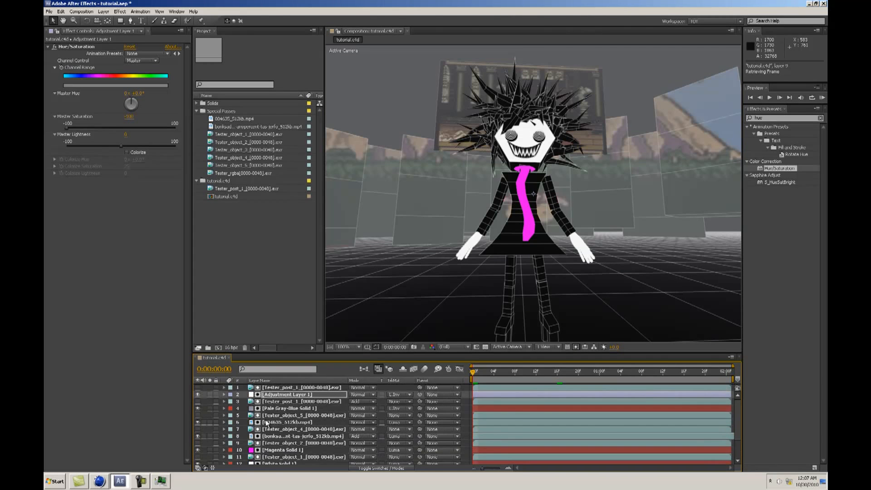
{"action": "scroll", "coordinate": [267, 423], "scroll_direction": "down", "scroll_amount": 2}
{"action": "left_click", "coordinate": [198, 453]}
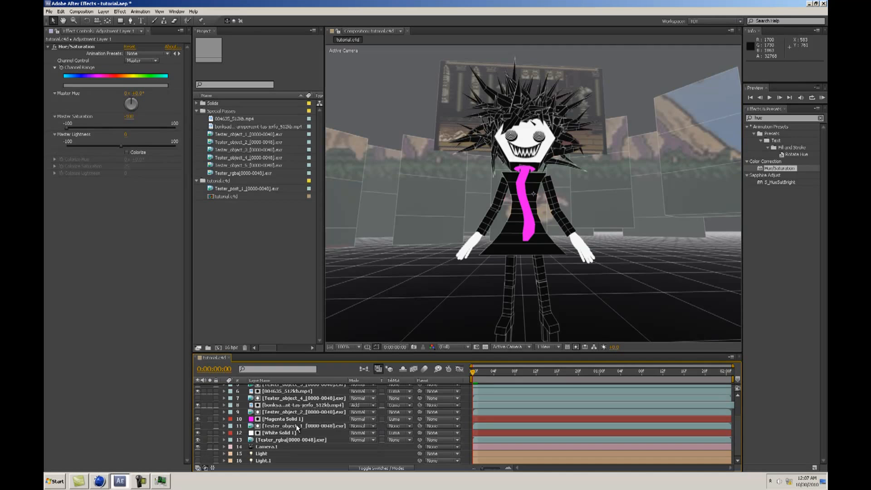
{"action": "scroll", "coordinate": [250, 435], "scroll_direction": "up", "scroll_amount": 2}
{"action": "left_click", "coordinate": [277, 450]}
{"action": "scroll", "coordinate": [274, 451], "scroll_direction": "down", "scroll_amount": 2}
{"action": "scroll", "coordinate": [274, 451], "scroll_direction": "up", "scroll_amount": 2}
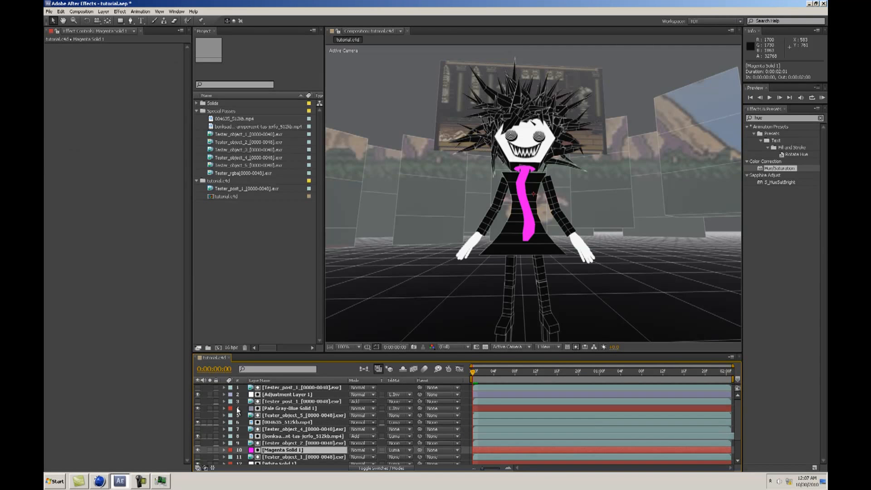
{"action": "left_click", "coordinate": [281, 395]}
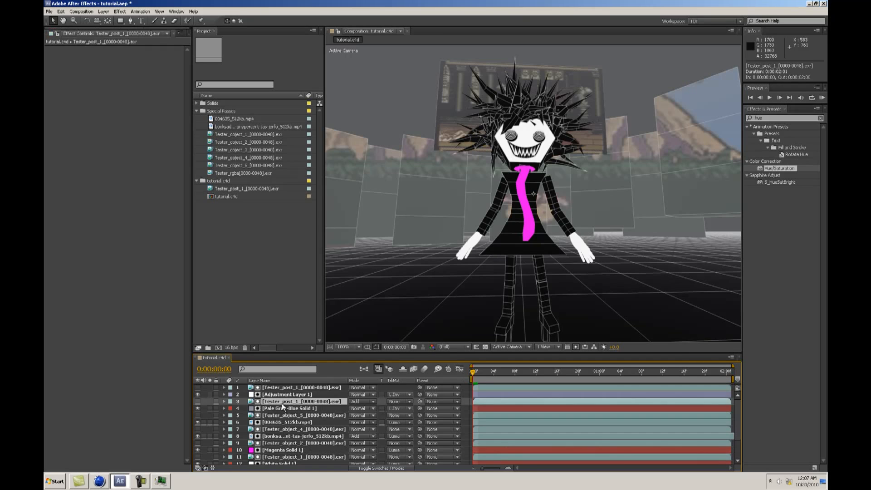
Step: Turn on the visibility of the two imported light layers
{"action": "scroll", "coordinate": [286, 409], "scroll_direction": "down", "scroll_amount": 2}
{"action": "left_click", "coordinate": [197, 454]}
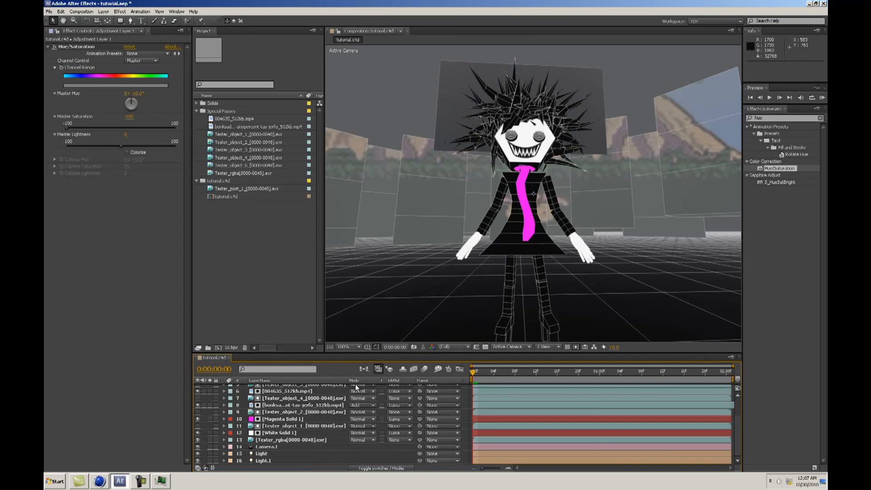
{"action": "left_click", "coordinate": [232, 454]}
Step: Expand the options of the first light, try changing its intensity, and leave it at 100%
{"action": "left_click", "coordinate": [224, 453]}
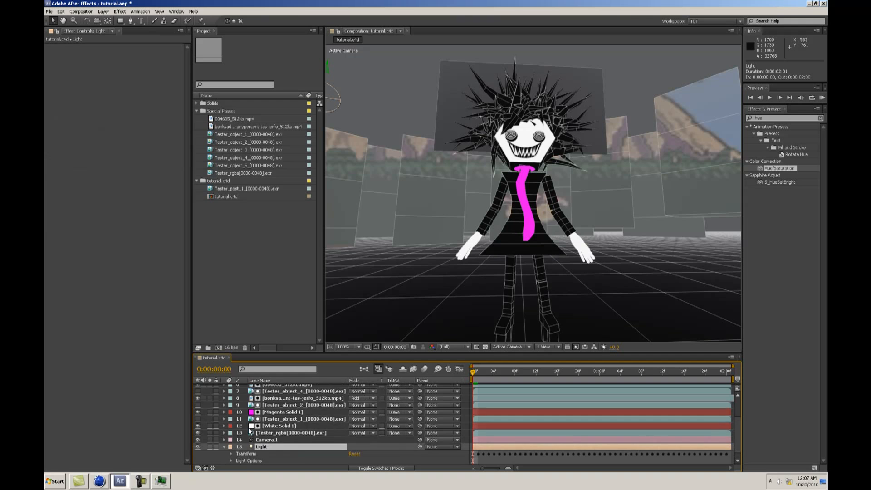
{"action": "scroll", "coordinate": [229, 450], "scroll_direction": "down", "scroll_amount": 4}
{"action": "scroll", "coordinate": [233, 447], "scroll_direction": "down", "scroll_amount": 1}
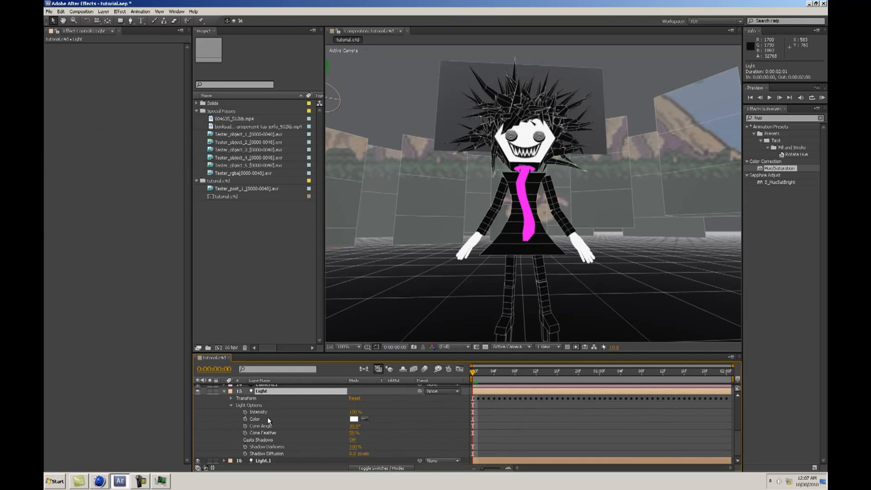
{"action": "left_click_drag", "start_coordinate": [354, 412], "coordinate": [349, 412]}
{"action": "left_click_drag", "start_coordinate": [293, 409], "coordinate": [313, 409]}
{"action": "left_click", "coordinate": [350, 413]}
{"action": "left_click", "coordinate": [351, 412]}
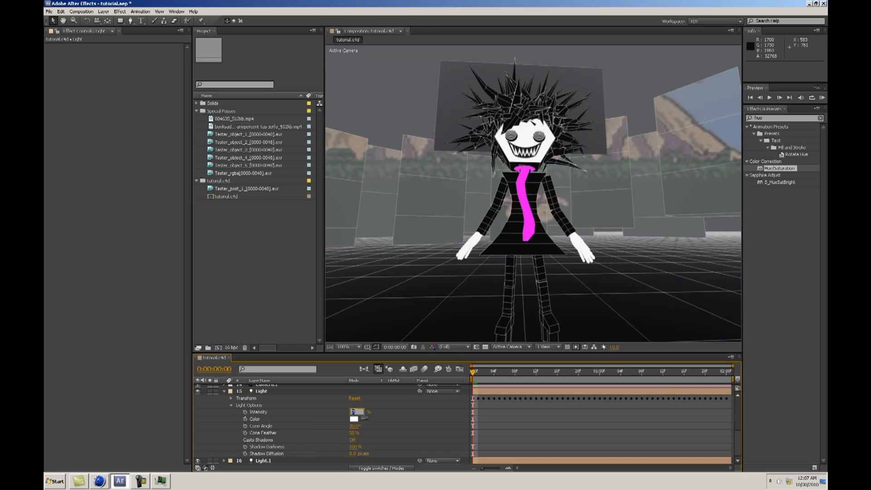
{"action": "key", "text": "Return"}
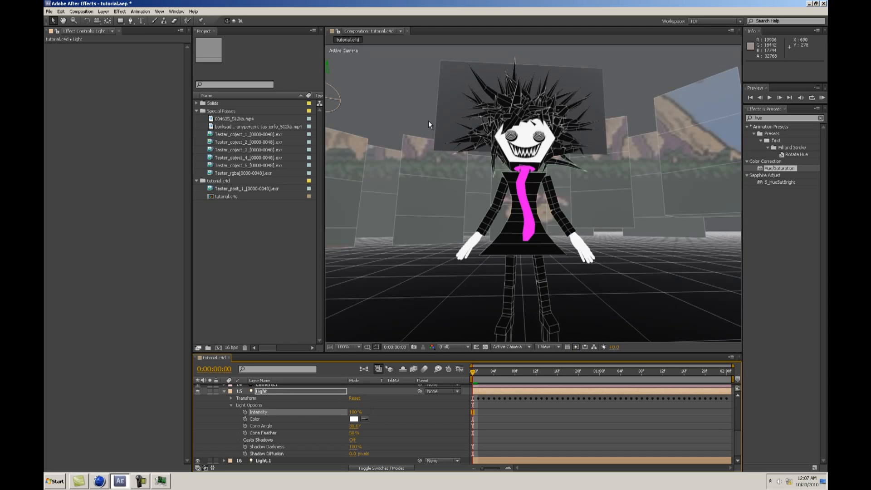
Step: Set the composition preview to half resolution and its magnification to fit up to 100%
{"action": "left_click_drag", "start_coordinate": [325, 233], "coordinate": [247, 237]}
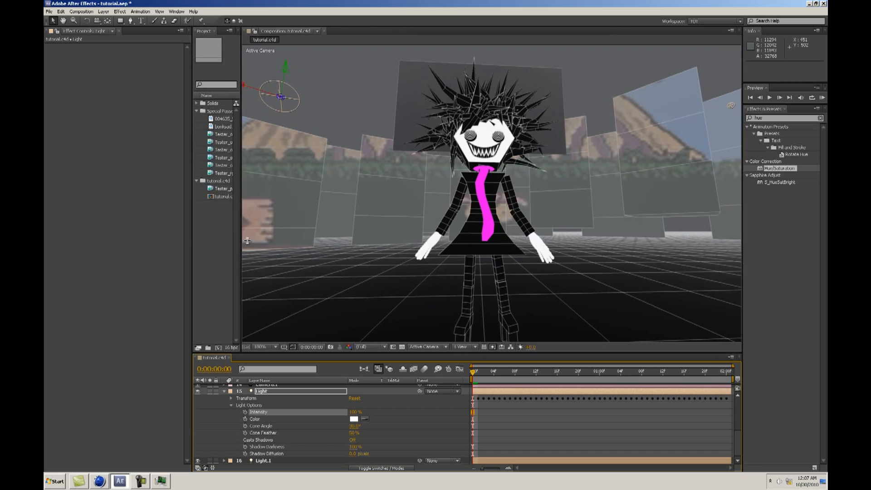
{"action": "left_click", "coordinate": [377, 346]}
{"action": "left_click", "coordinate": [376, 373]}
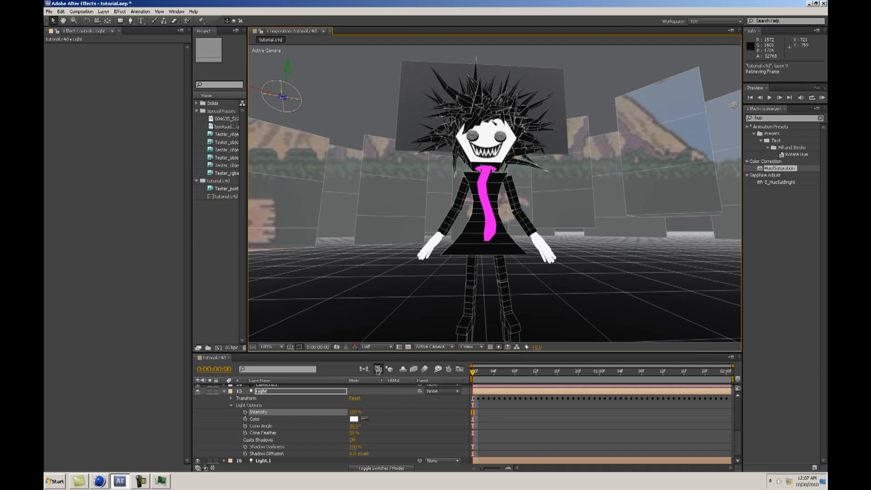
{"action": "left_click", "coordinate": [277, 346]}
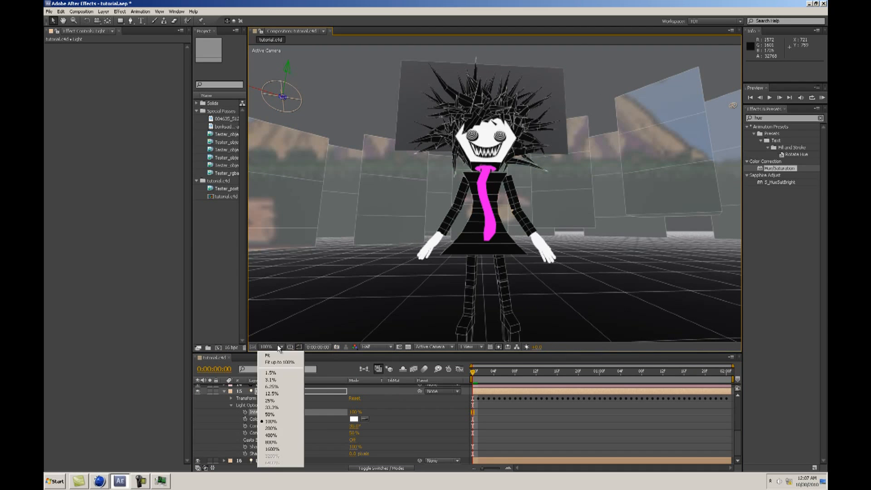
{"action": "left_click", "coordinate": [272, 361]}
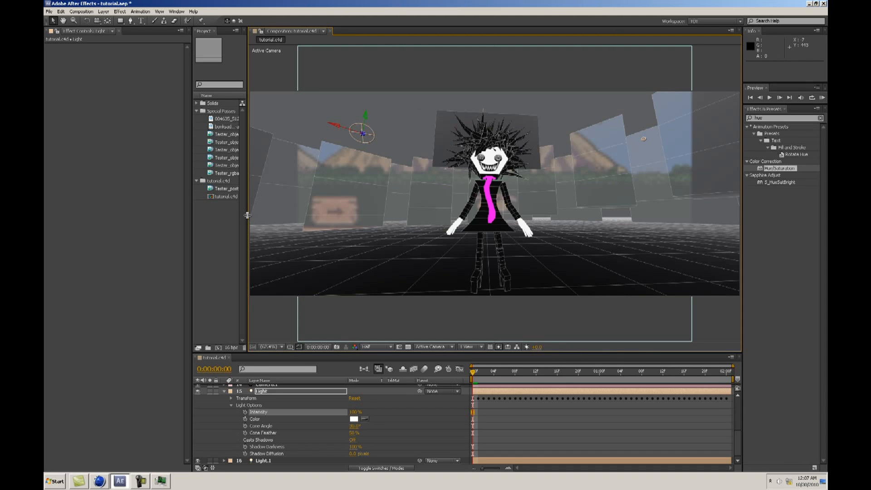
{"action": "left_click_drag", "start_coordinate": [248, 215], "coordinate": [324, 218]}
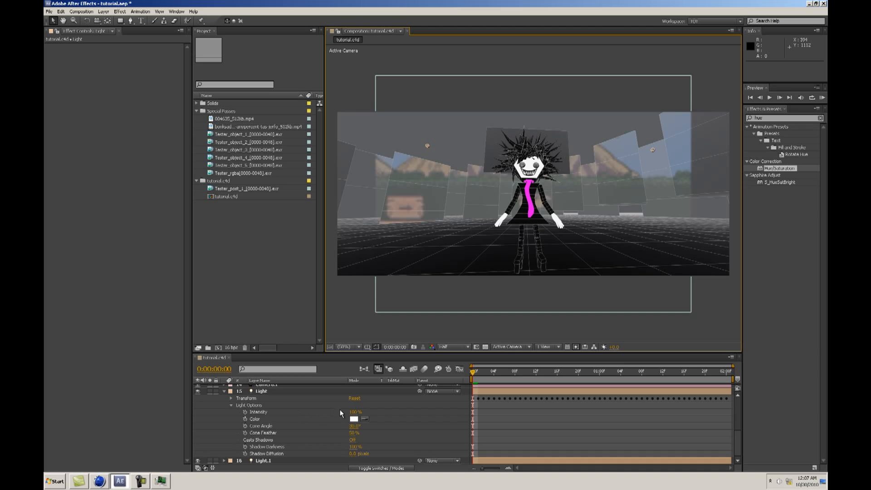
Step: Select each imported light to examine its position across the animation, return to the first frame, and collapse the first light's properties
{"action": "left_click", "coordinate": [231, 405]}
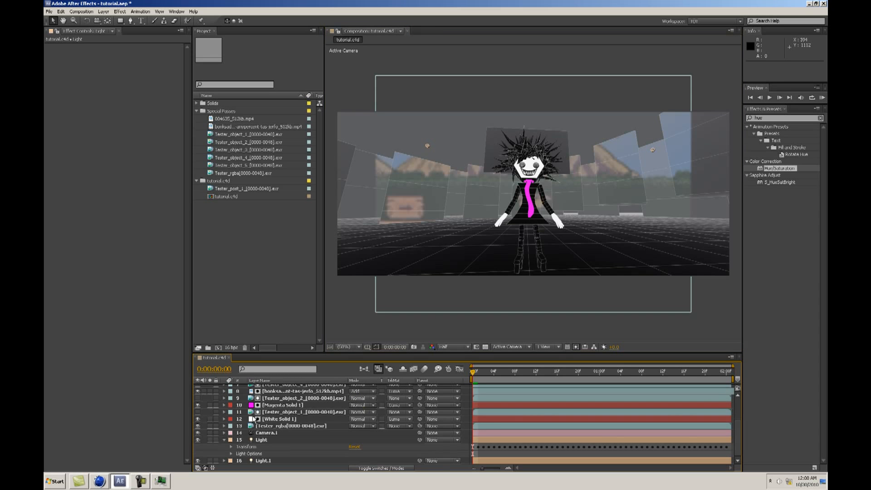
{"action": "left_click", "coordinate": [259, 440]}
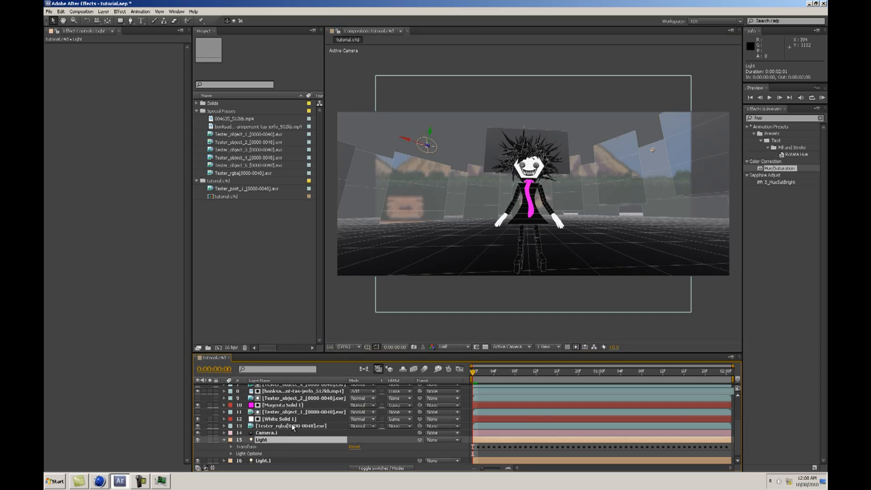
{"action": "left_click", "coordinate": [265, 461]}
{"action": "left_click_drag", "start_coordinate": [543, 373], "coordinate": [594, 374]}
{"action": "left_click", "coordinate": [647, 372]}
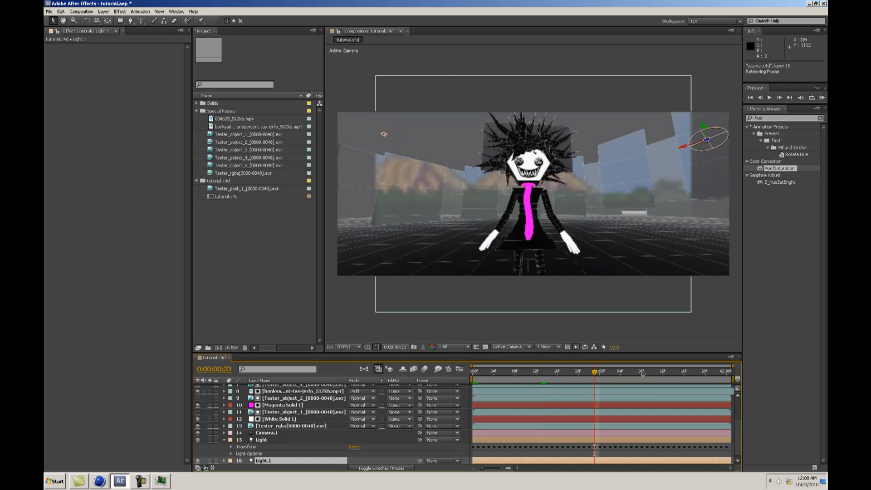
{"action": "key", "text": "Home"}
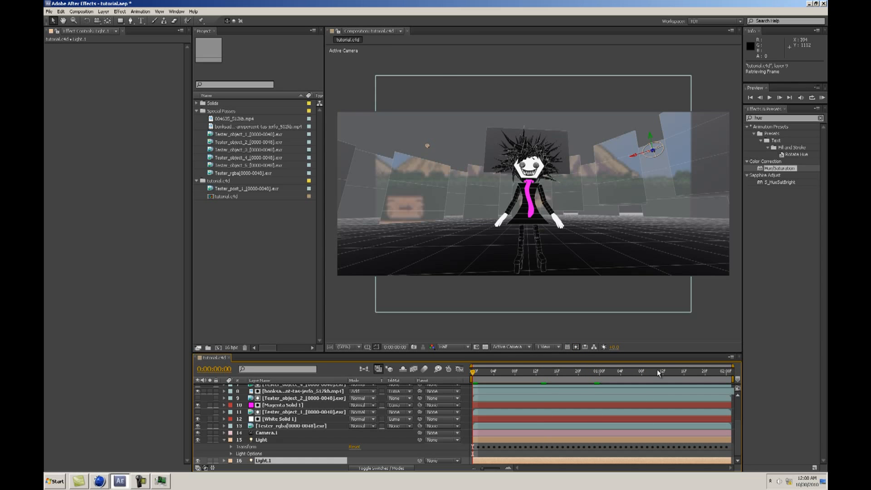
{"action": "left_click", "coordinate": [225, 439]}
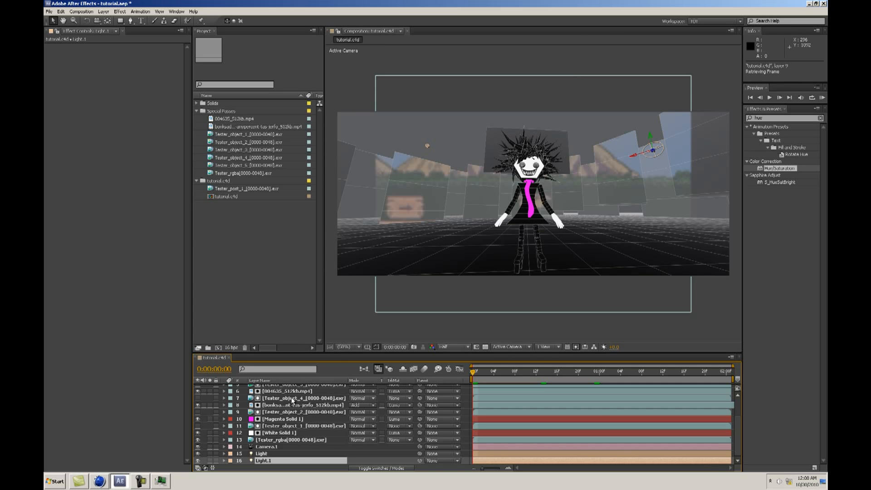
Step: Search the effects library for "optical" to find the Optical Flares effect
{"action": "scroll", "coordinate": [292, 400], "scroll_direction": "up", "scroll_amount": 3}
{"action": "left_click", "coordinate": [771, 118]}
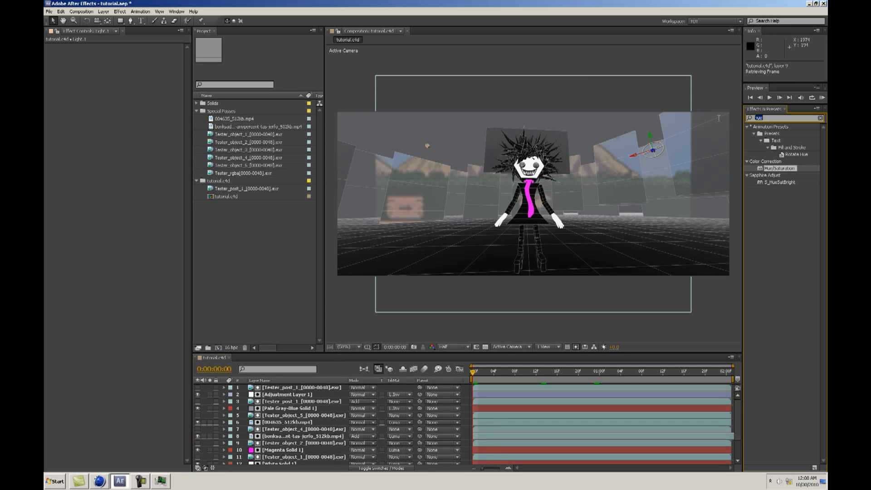
{"action": "type", "text": "optical"}
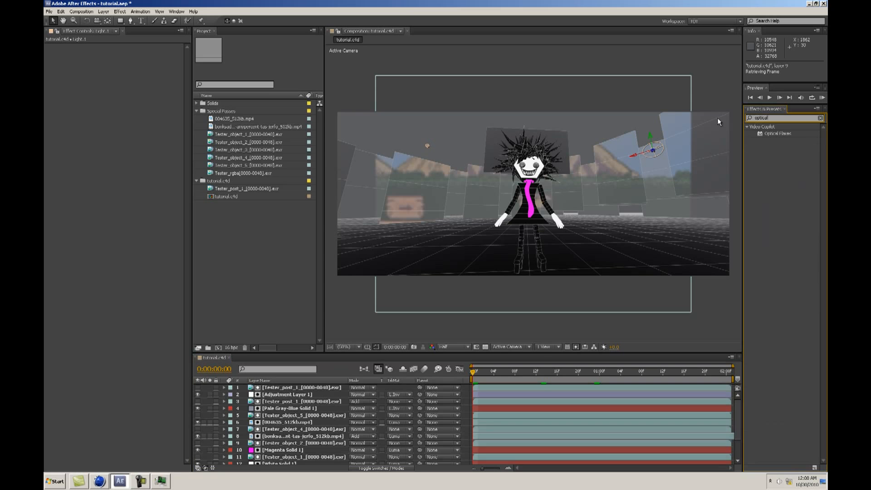
{"action": "left_click", "coordinate": [758, 133]}
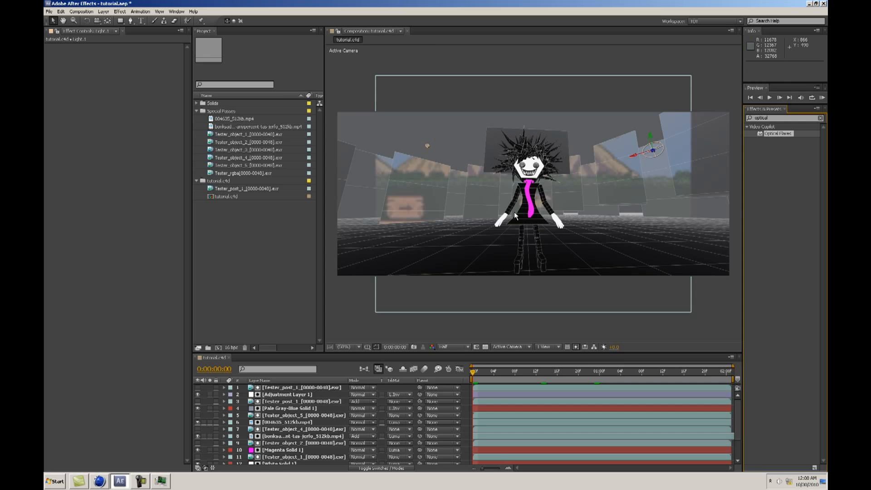
{"action": "left_click", "coordinate": [769, 148]}
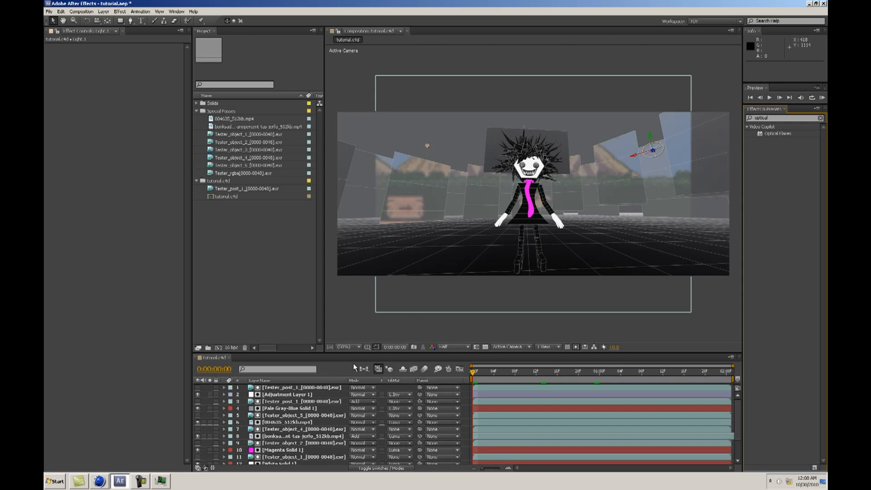
Step: Create a new black solid above the topmost layer of the composition
{"action": "left_click", "coordinate": [303, 388]}
{"action": "key", "text": "ctrl+y"}
{"action": "left_click", "coordinate": [429, 288]}
{"action": "left_click_drag", "start_coordinate": [602, 314], "coordinate": [580, 415]}
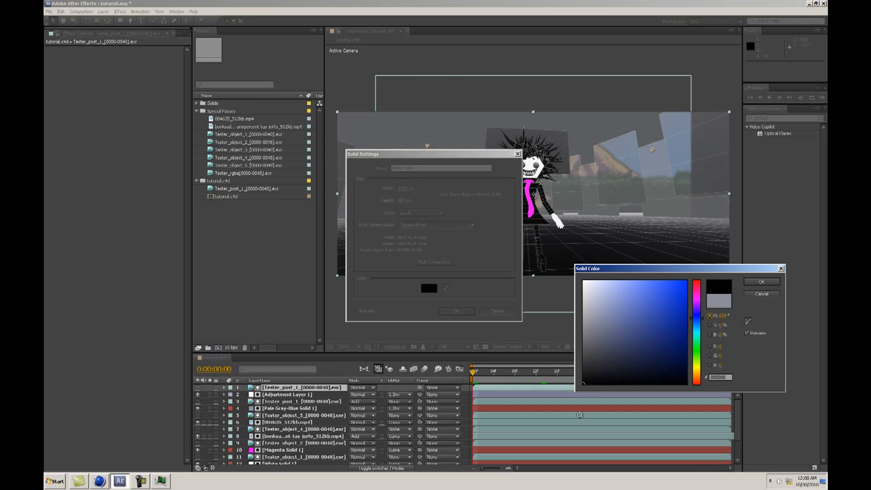
{"action": "left_click", "coordinate": [766, 282]}
{"action": "left_click", "coordinate": [455, 310]}
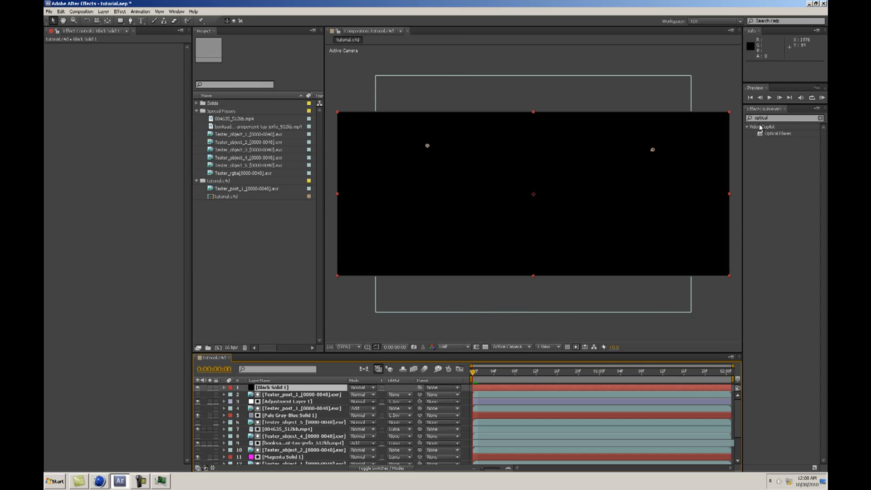
Step: Apply Optical Flares to the black solid and set its positioning source type to Track Lights
{"action": "double_click", "coordinate": [774, 134]}
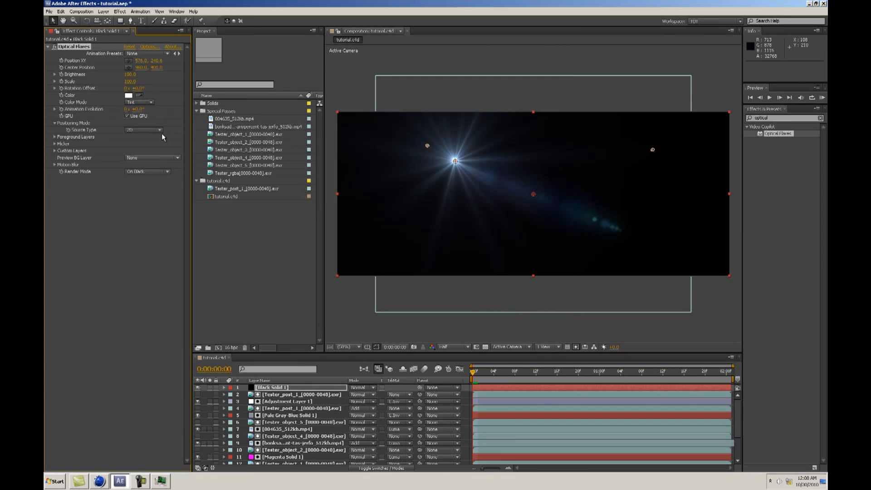
{"action": "left_click", "coordinate": [142, 131]}
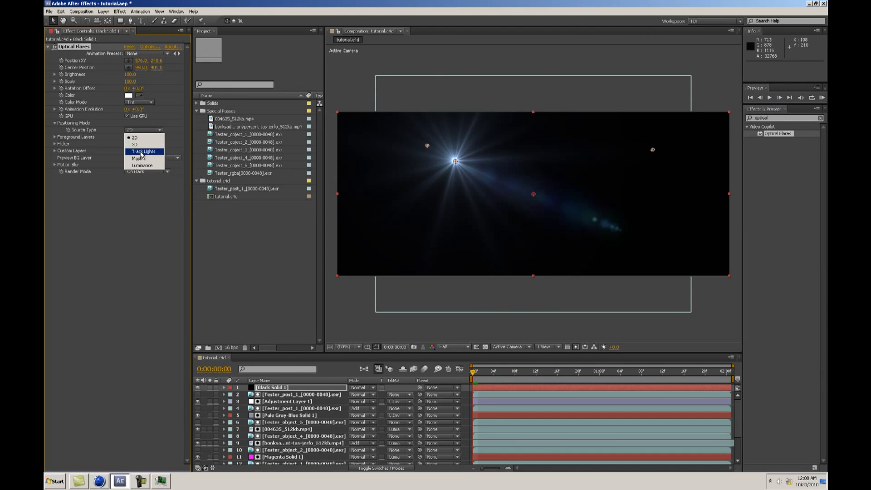
{"action": "left_click", "coordinate": [142, 151]}
{"action": "scroll", "coordinate": [325, 400], "scroll_direction": "up", "scroll_amount": 5}
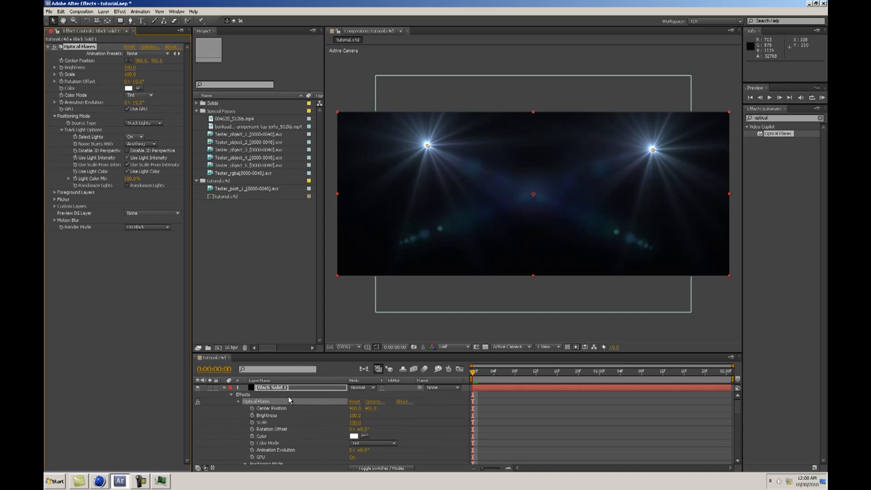
Step: Set the black solid's blending mode to Add and check the flares at several frames through to the end
{"action": "right_click", "coordinate": [279, 387]}
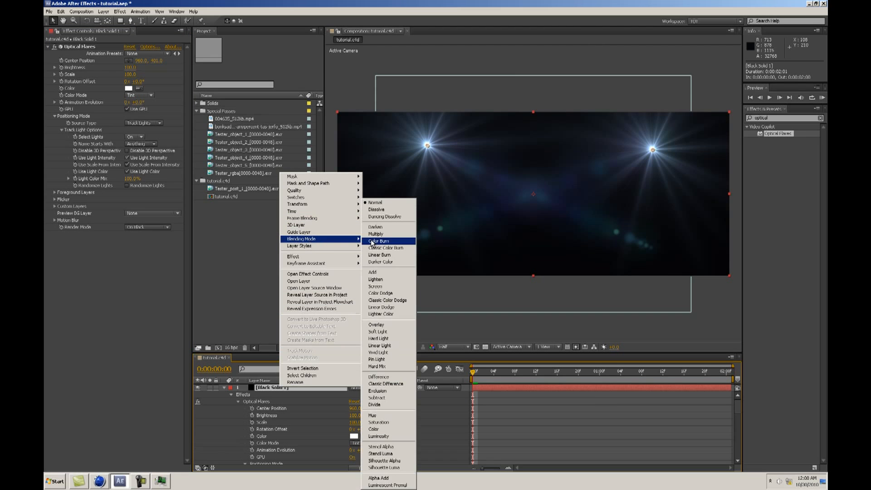
{"action": "left_click", "coordinate": [376, 276]}
{"action": "left_click", "coordinate": [505, 371]}
{"action": "left_click", "coordinate": [568, 372]}
{"action": "left_click", "coordinate": [632, 372]}
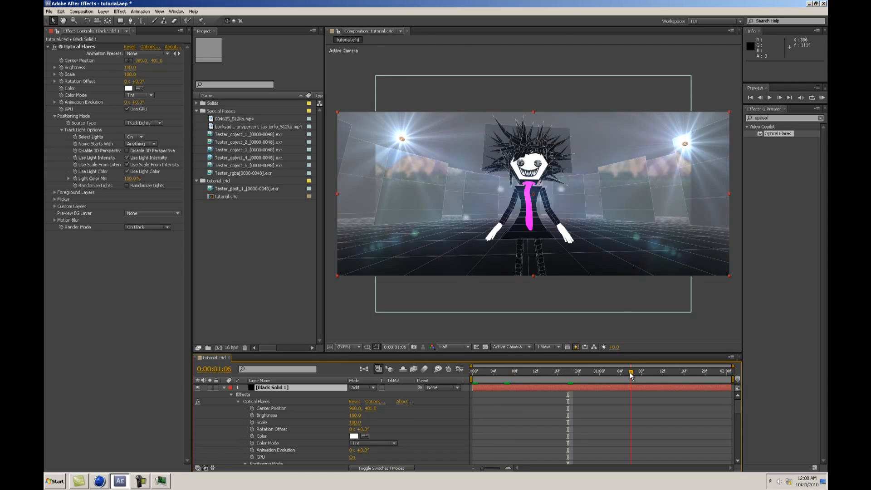
{"action": "left_click", "coordinate": [669, 372]}
{"action": "left_click", "coordinate": [705, 372]}
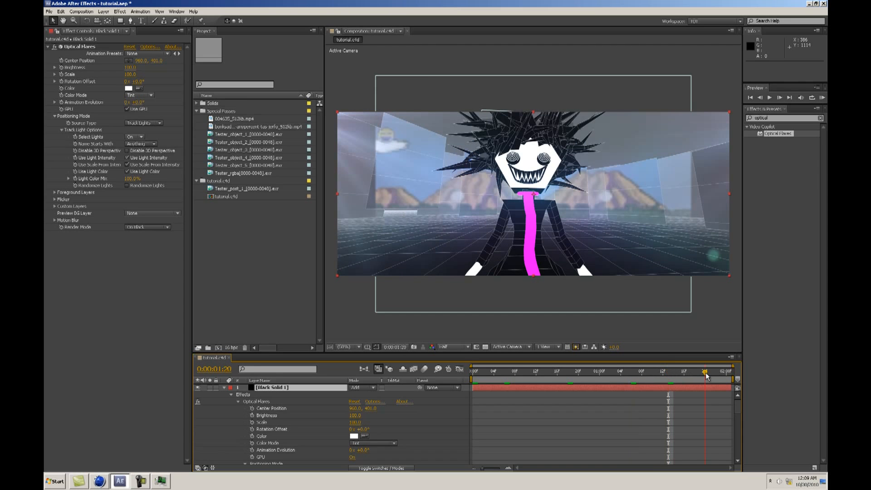
{"action": "left_click", "coordinate": [731, 372]}
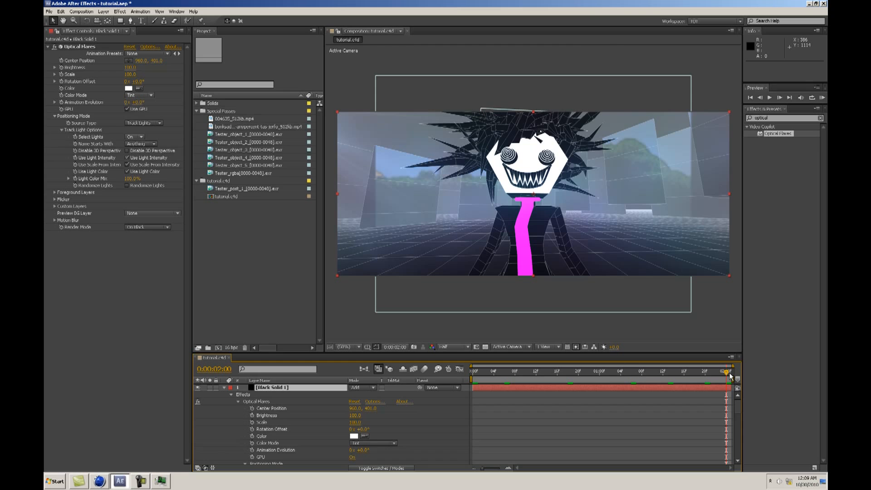
Step: Widen the timeline to show the full duration and scrub back and forth to examine how the flares follow the lights
{"action": "left_click_drag", "start_coordinate": [193, 240], "coordinate": [154, 243]}
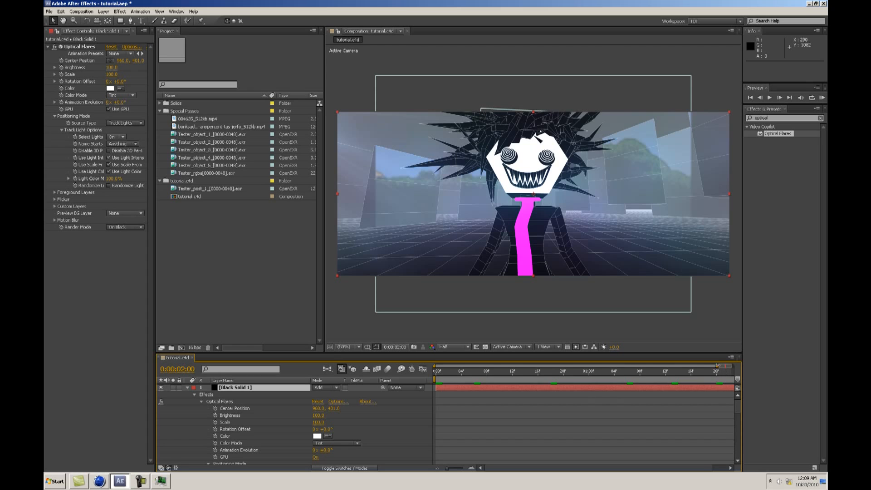
{"action": "left_click_drag", "start_coordinate": [718, 366], "coordinate": [727, 380]}
{"action": "left_click", "coordinate": [571, 373]}
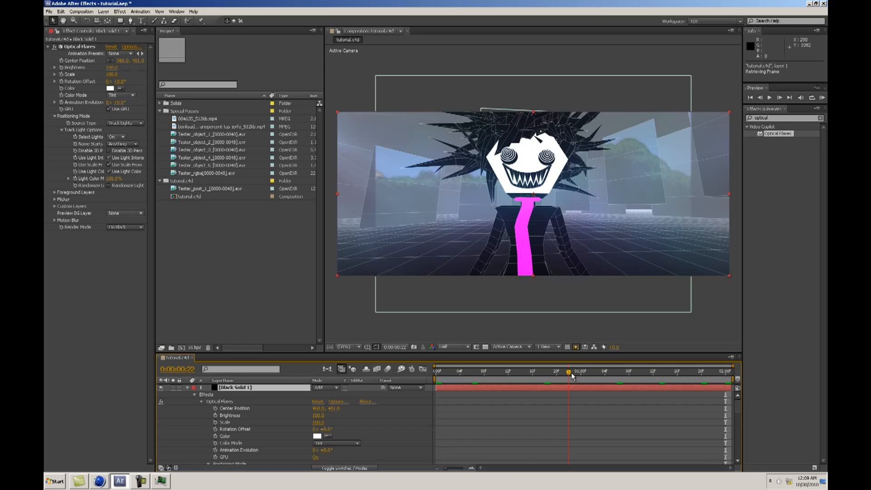
{"action": "left_click", "coordinate": [489, 372]}
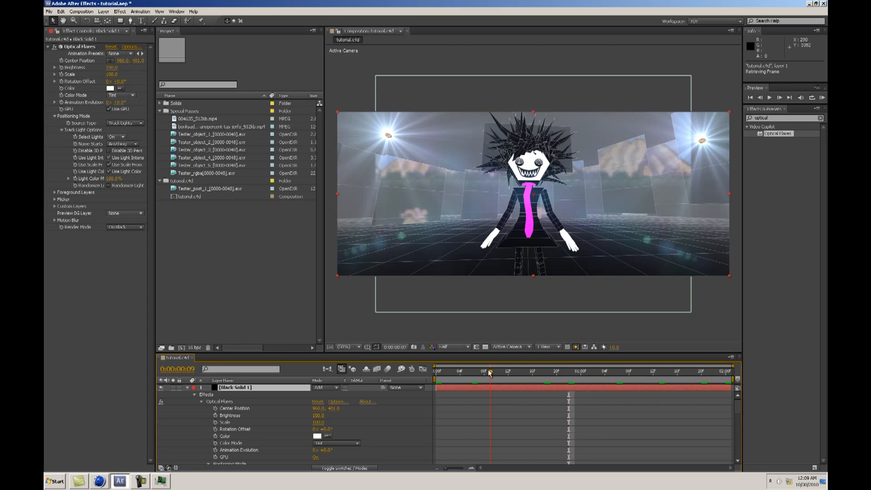
{"action": "left_click", "coordinate": [441, 372]}
{"action": "left_click_drag", "start_coordinate": [456, 375], "coordinate": [582, 373]}
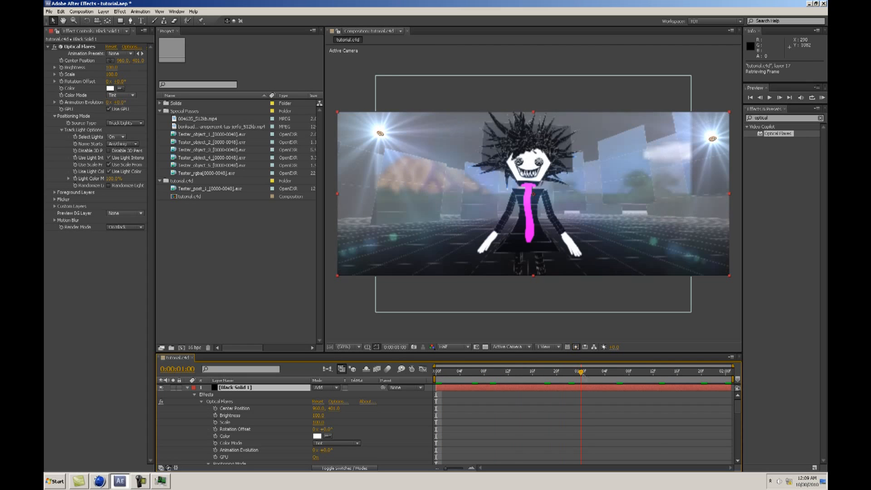
{"action": "left_click", "coordinate": [653, 373]}
{"action": "left_click_drag", "start_coordinate": [653, 376], "coordinate": [416, 378]}
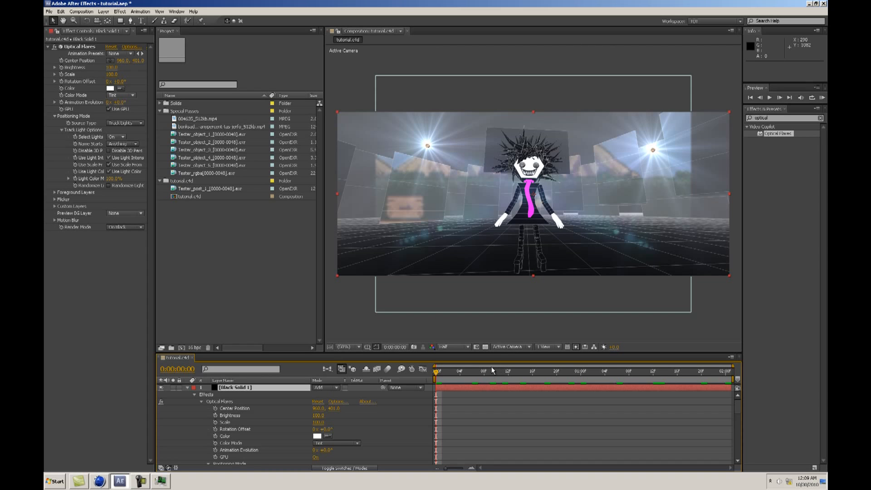
{"action": "left_click_drag", "start_coordinate": [465, 377], "coordinate": [531, 378]}
{"action": "left_click_drag", "start_coordinate": [594, 379], "coordinate": [634, 375]}
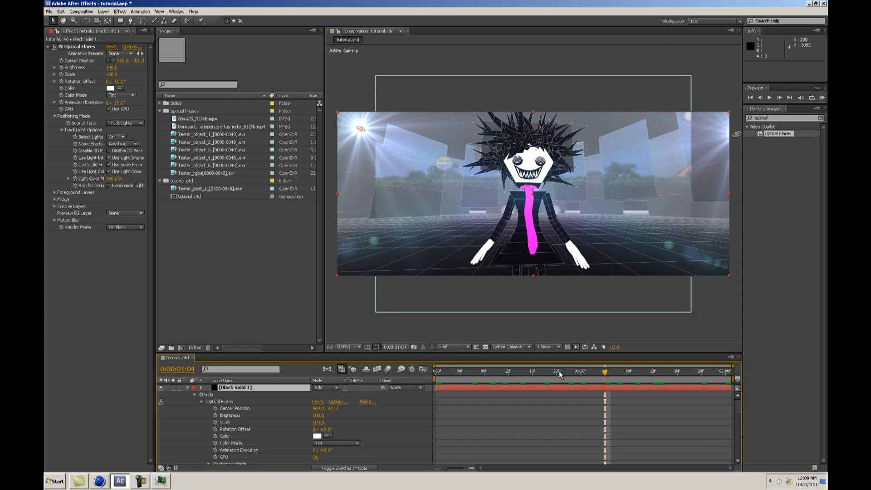
{"action": "left_click_drag", "start_coordinate": [573, 374], "coordinate": [582, 375]}
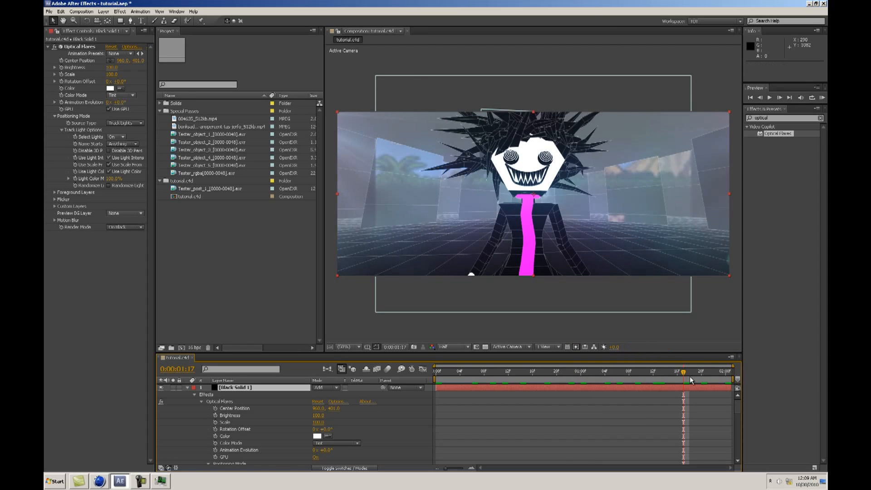
{"action": "left_click_drag", "start_coordinate": [697, 379], "coordinate": [730, 380]}
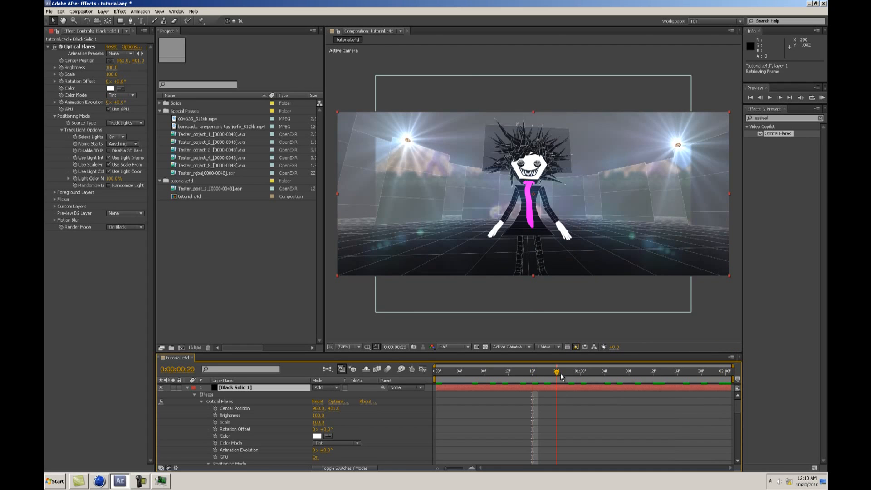
{"action": "left_click", "coordinate": [593, 378]}
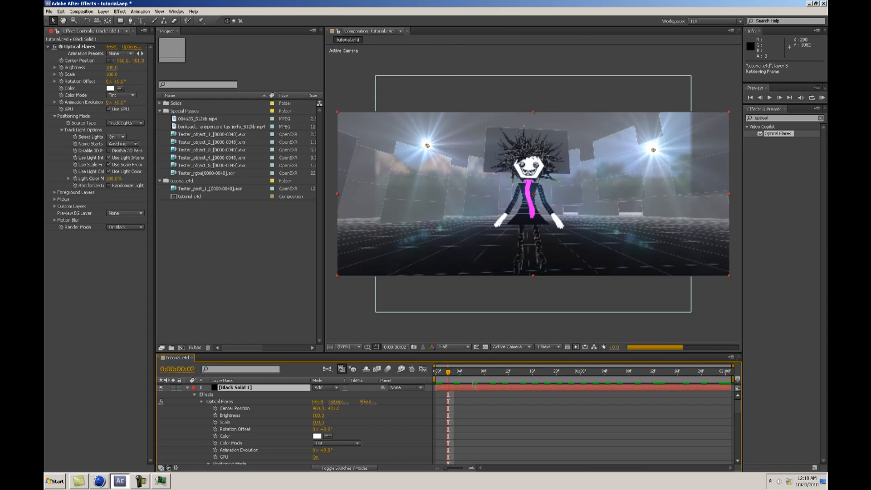
{"action": "left_click_drag", "start_coordinate": [473, 376], "coordinate": [480, 375]}
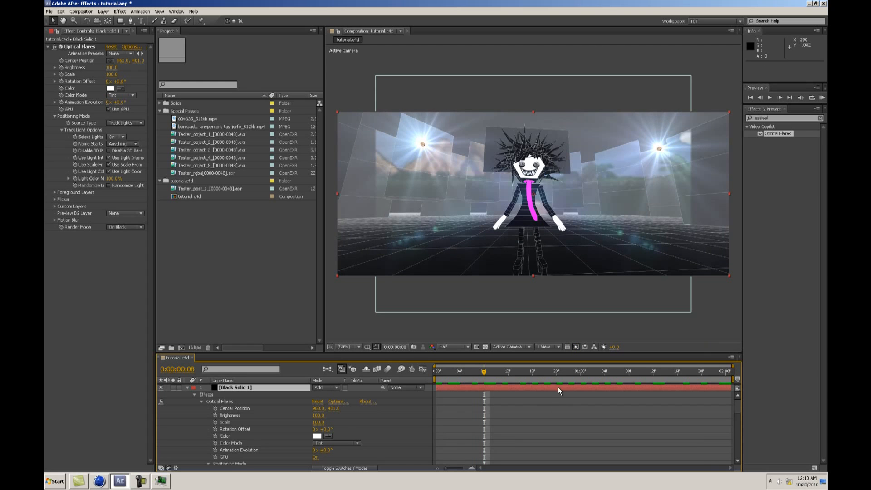
{"action": "left_click_drag", "start_coordinate": [514, 375], "coordinate": [621, 375]}
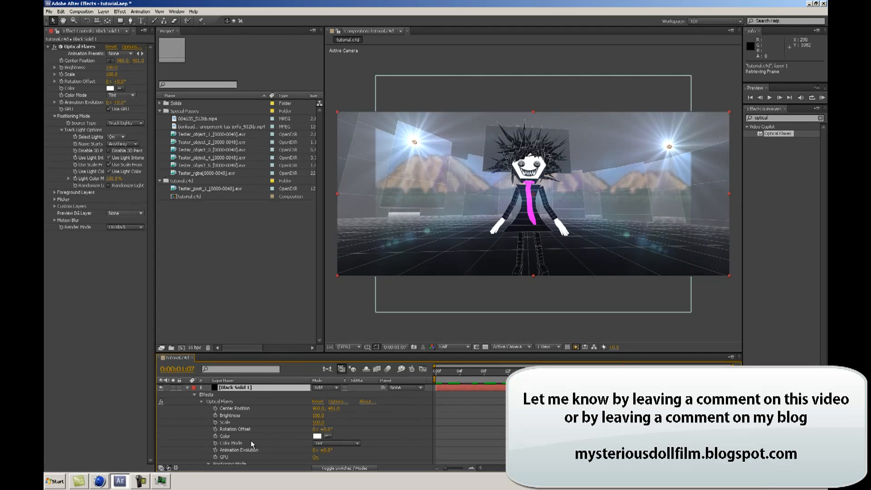
Step: Switch to Cinema 4D, widen the perspective viewport, and select the plane behind the character's head
{"action": "left_click", "coordinate": [96, 481]}
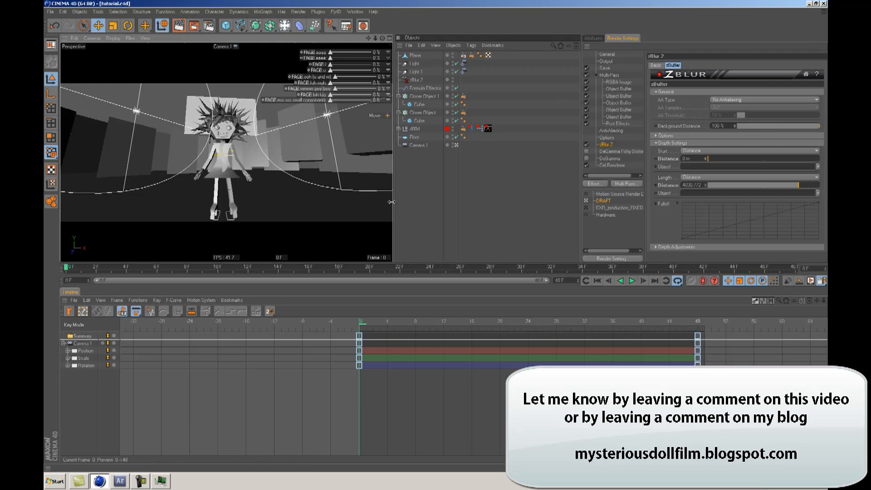
{"action": "left_click_drag", "start_coordinate": [391, 202], "coordinate": [502, 202]}
{"action": "left_click", "coordinate": [344, 186]}
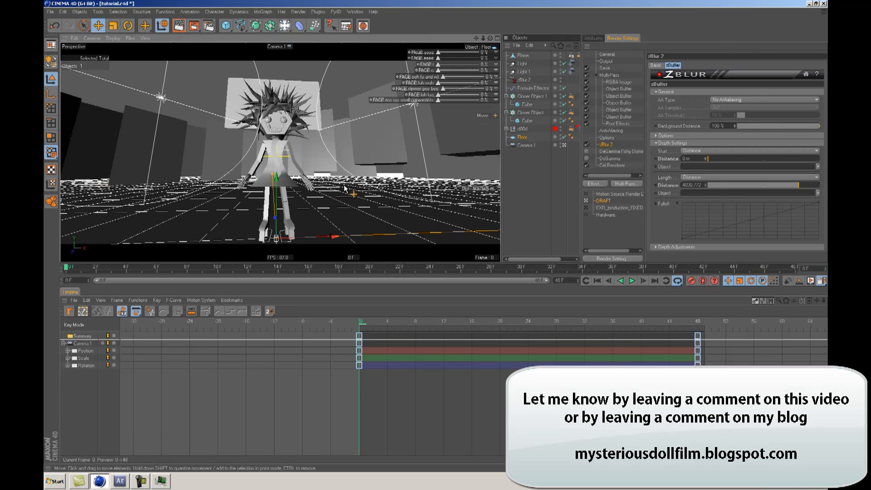
{"action": "left_click", "coordinate": [406, 107]}
{"action": "left_click", "coordinate": [245, 128]}
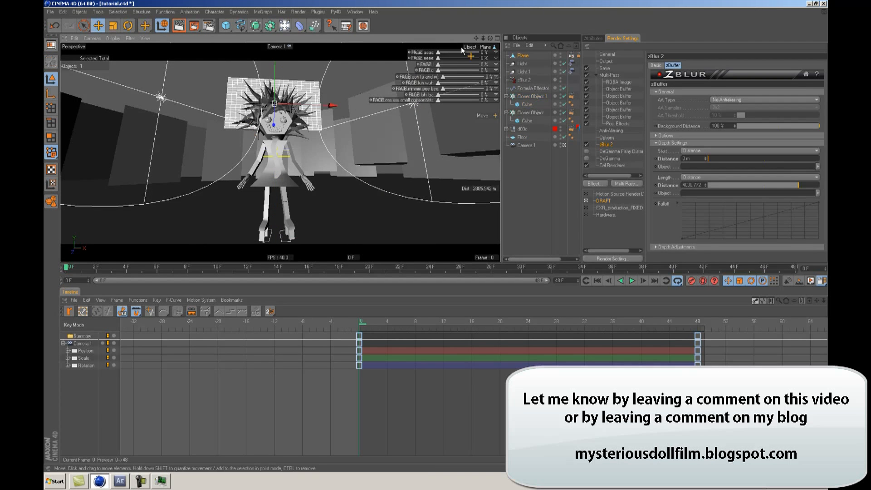
Step: Show the top view at full viewport size and examine the rings of cloned cubes around the character
{"action": "left_click", "coordinate": [497, 38]}
{"action": "left_click", "coordinate": [497, 38]}
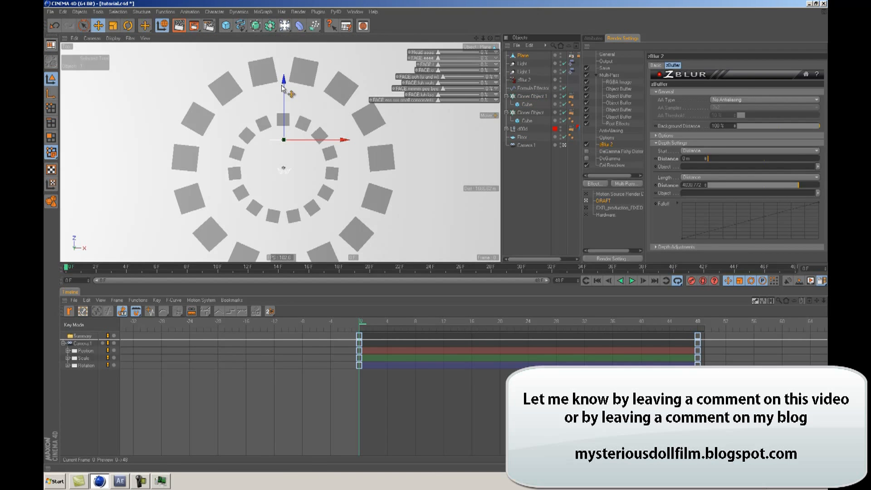
{"action": "scroll", "coordinate": [435, 237], "scroll_direction": "down", "scroll_amount": 5}
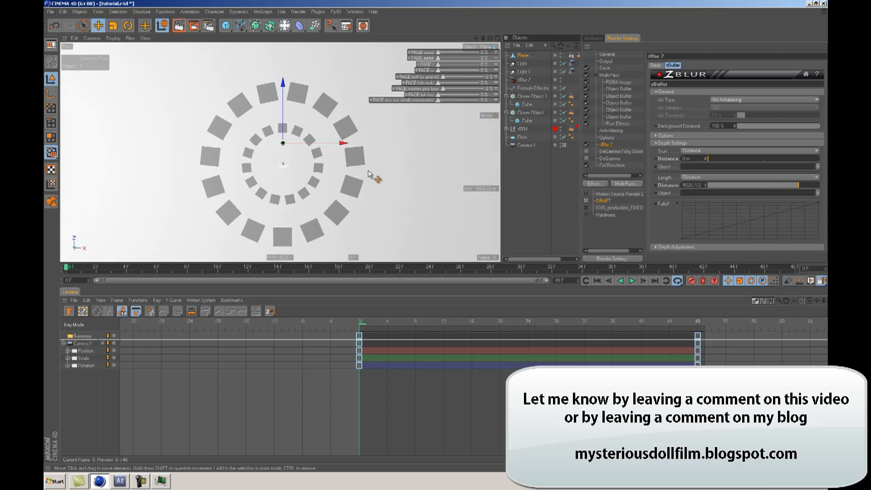
{"action": "middle_click_drag", "start_coordinate": [215, 141], "coordinate": [210, 123], "text": "alt"}
{"action": "left_click", "coordinate": [145, 38]}
{"action": "left_click", "coordinate": [145, 38]}
{"action": "left_click", "coordinate": [355, 12]}
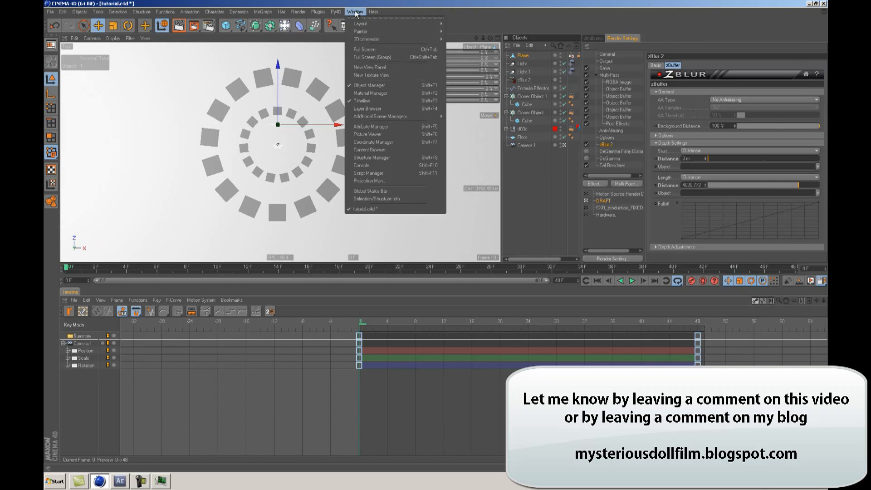
{"action": "left_click", "coordinate": [356, 14]}
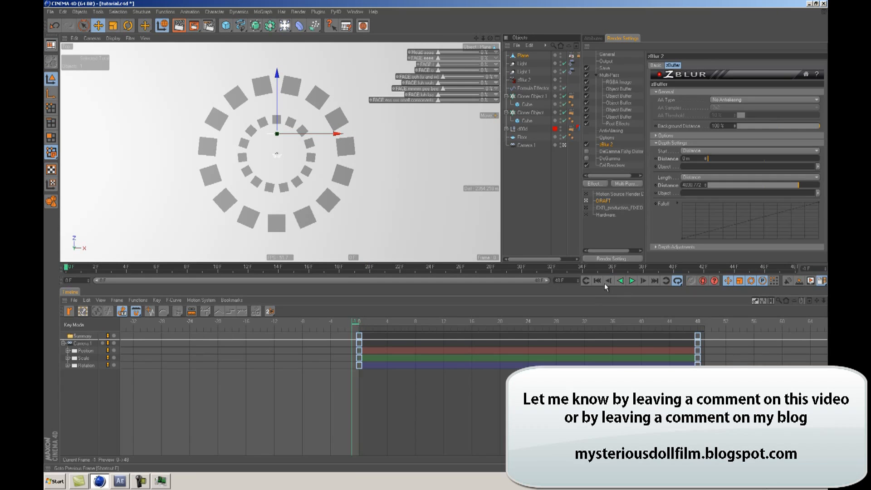
Step: Play the animation and widen the perspective viewport to watch the camera move towards the character
{"action": "left_click", "coordinate": [631, 281]}
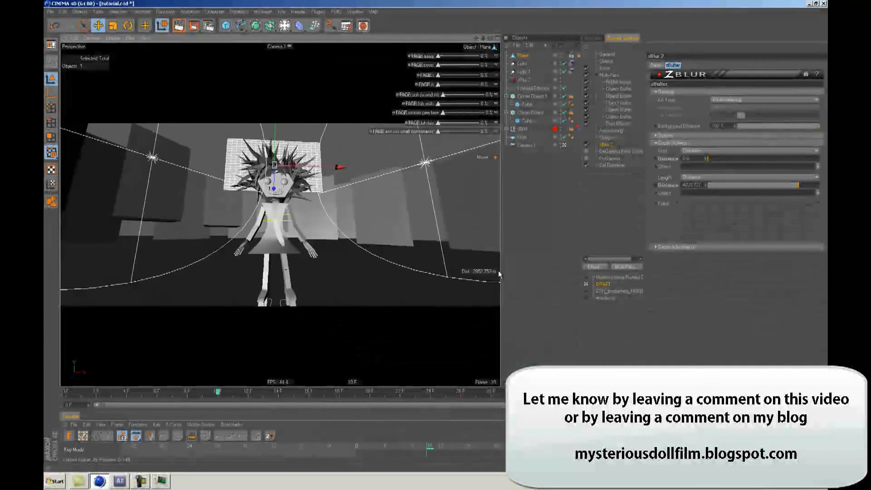
{"action": "left_click_drag", "start_coordinate": [503, 274], "coordinate": [710, 274]}
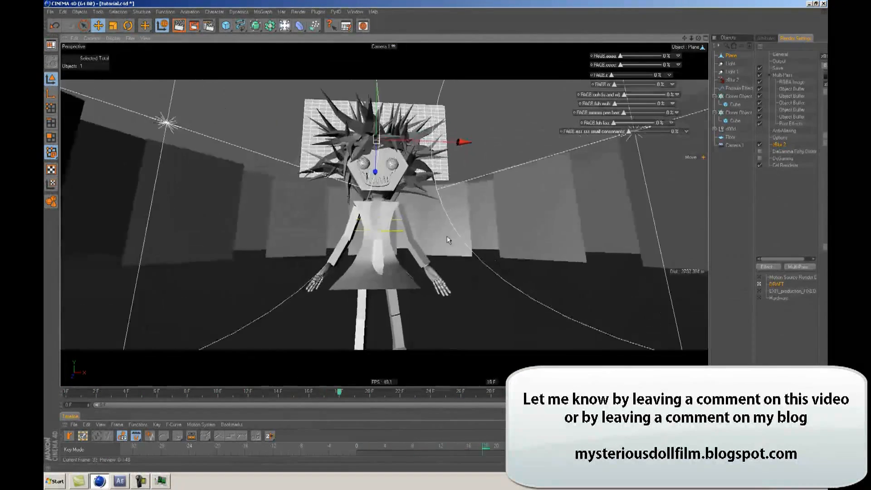